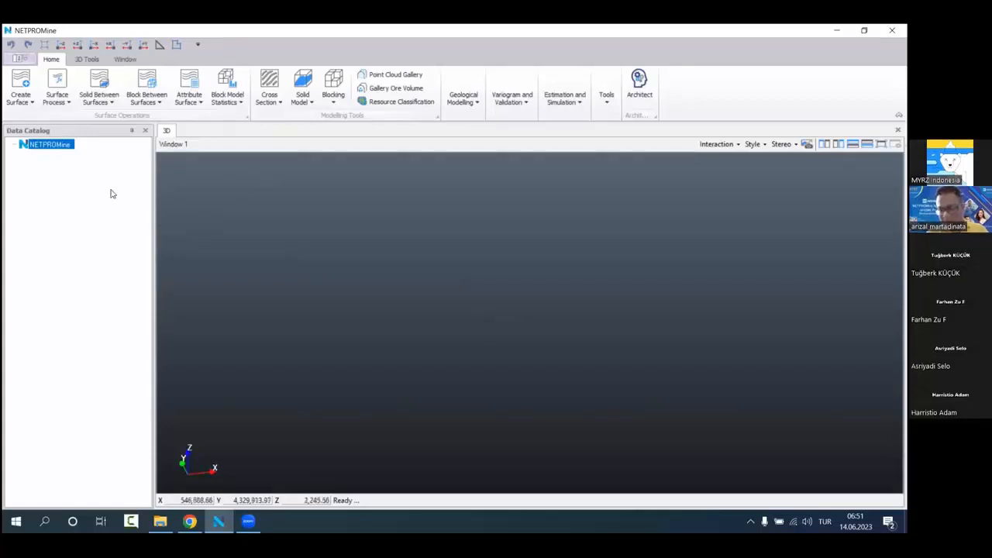
# Step: Start a new project and create a folder named Webinar_Coal inside NETPROMine Projects for its file
pyautogui.rightClick(89, 156)
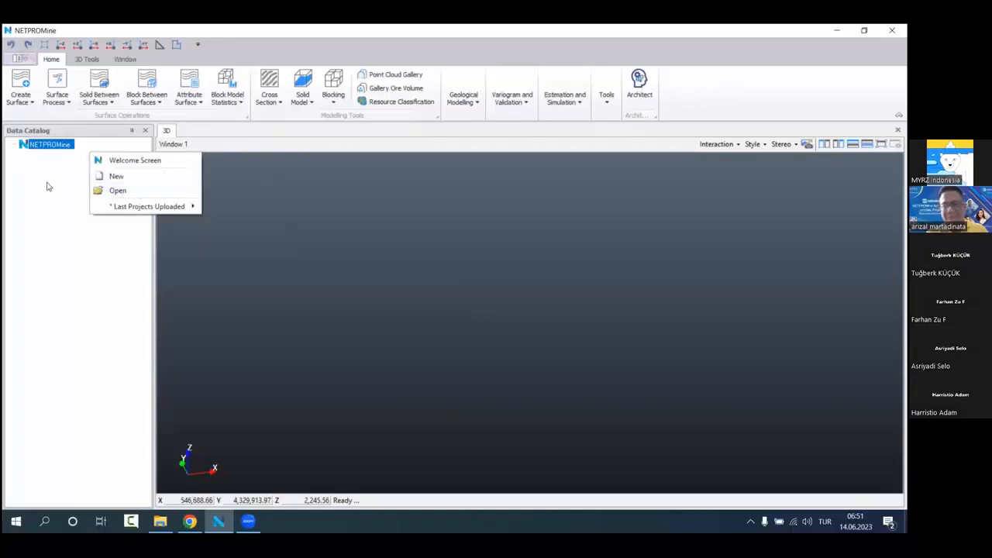
pyautogui.click(129, 177)
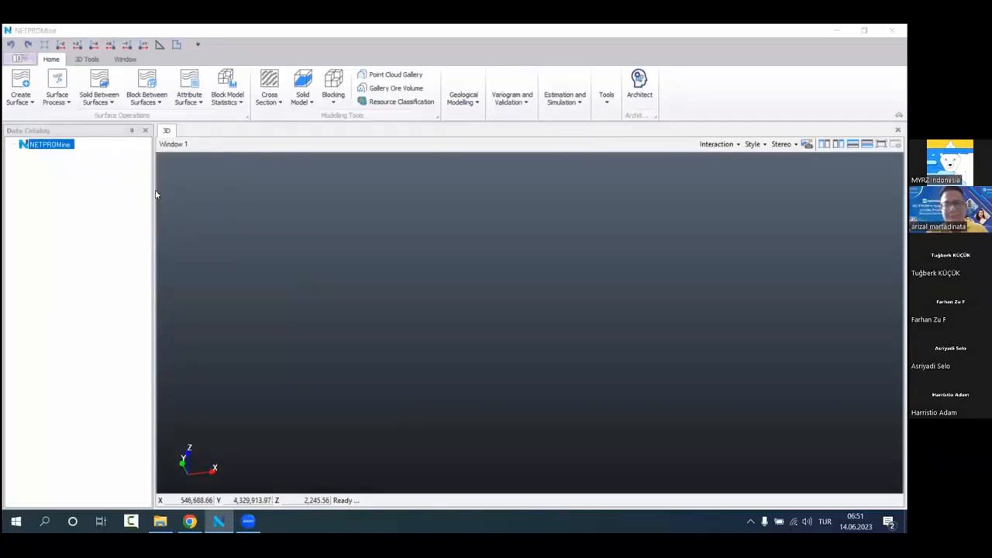
pyautogui.click(487, 297)
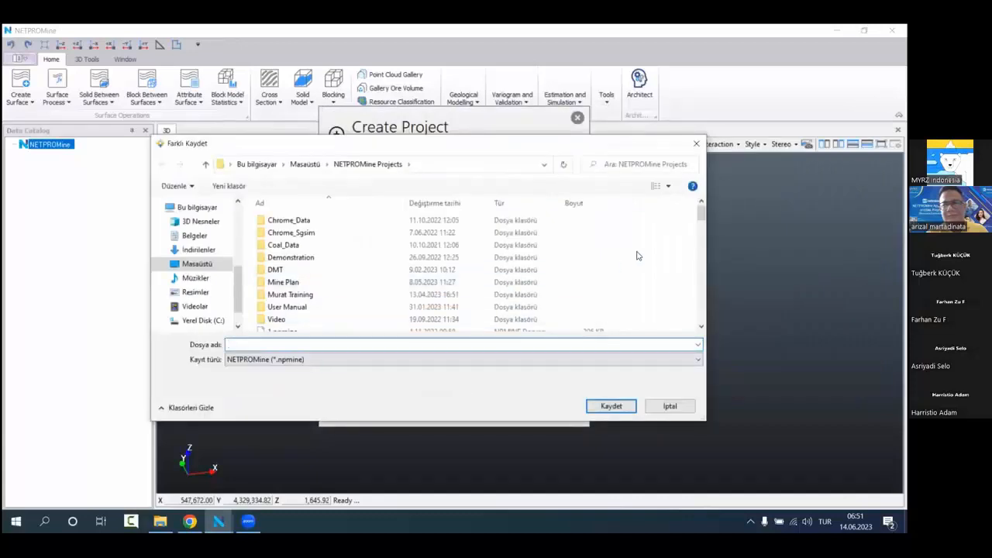
pyautogui.rightClick(636, 256)
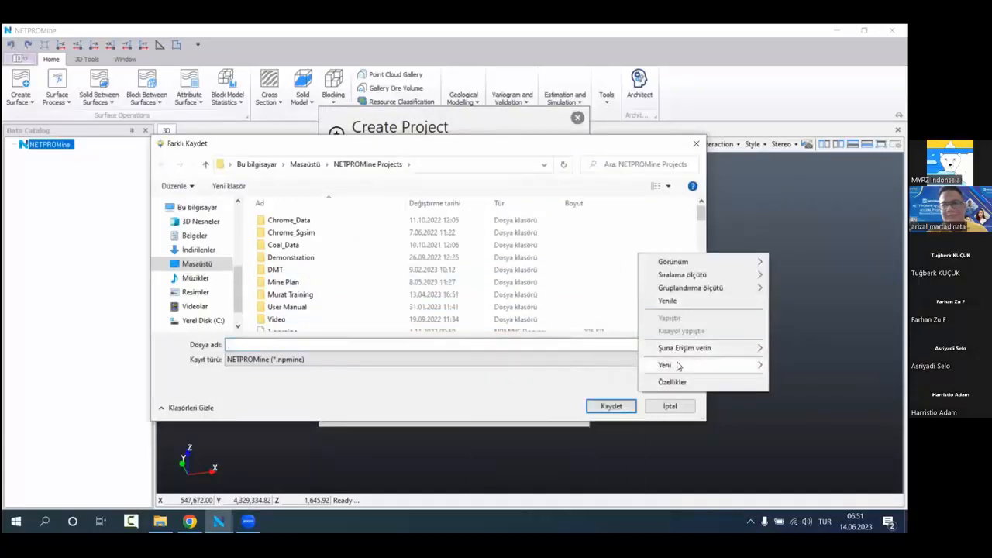
pyautogui.moveTo(677, 366)
pyautogui.click(569, 365)
pyautogui.write('W')
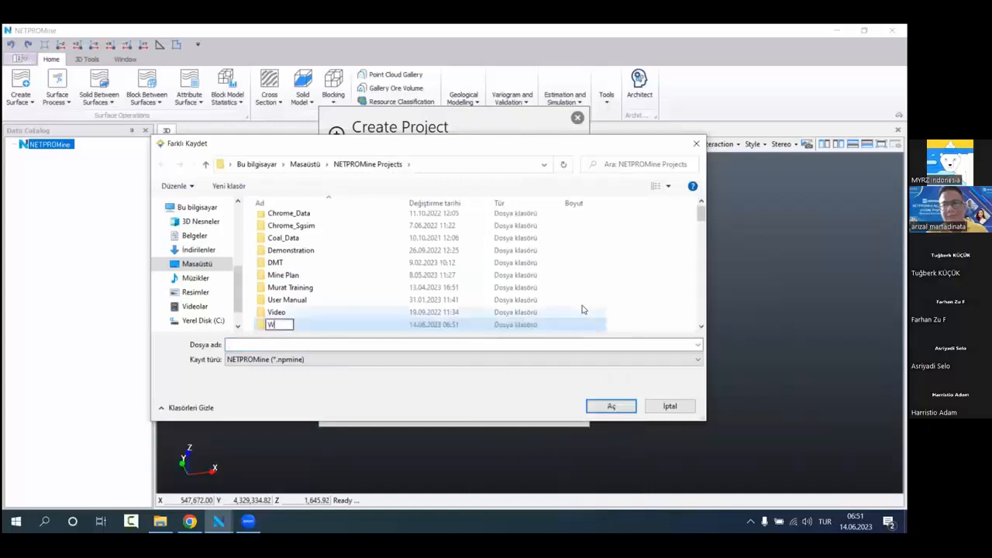
pyautogui.write('ebinar')
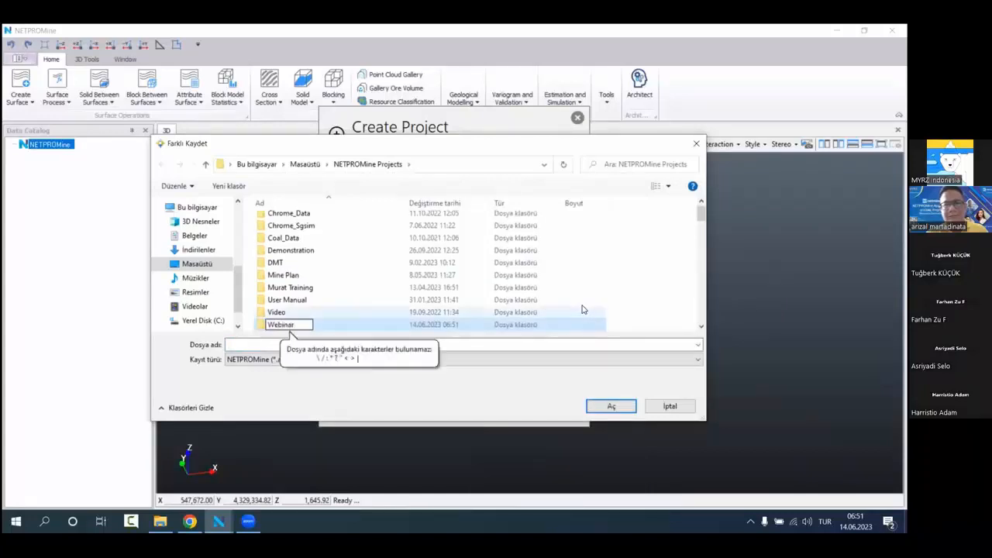
pyautogui.press('BackSpace')
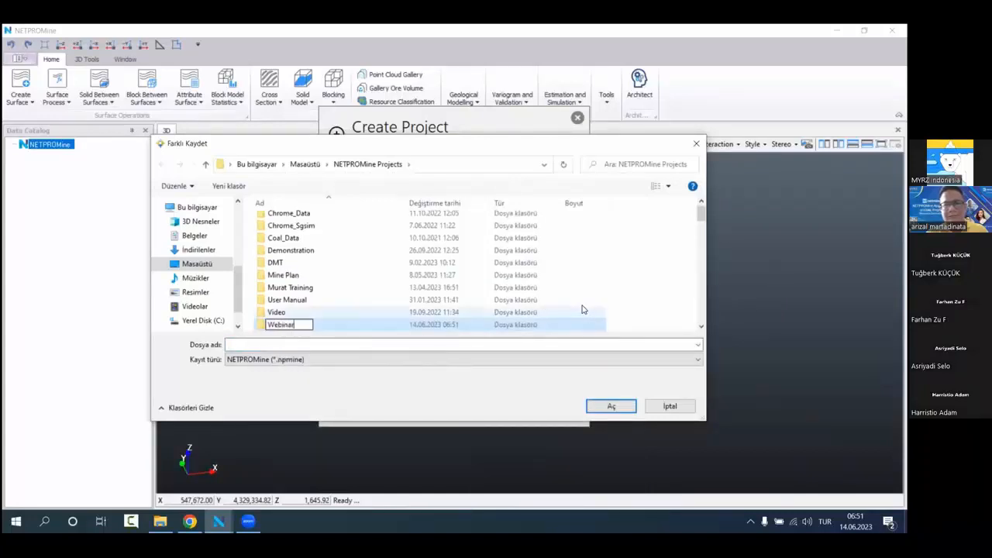
pyautogui.write('_Coal')
pyautogui.press('Return')
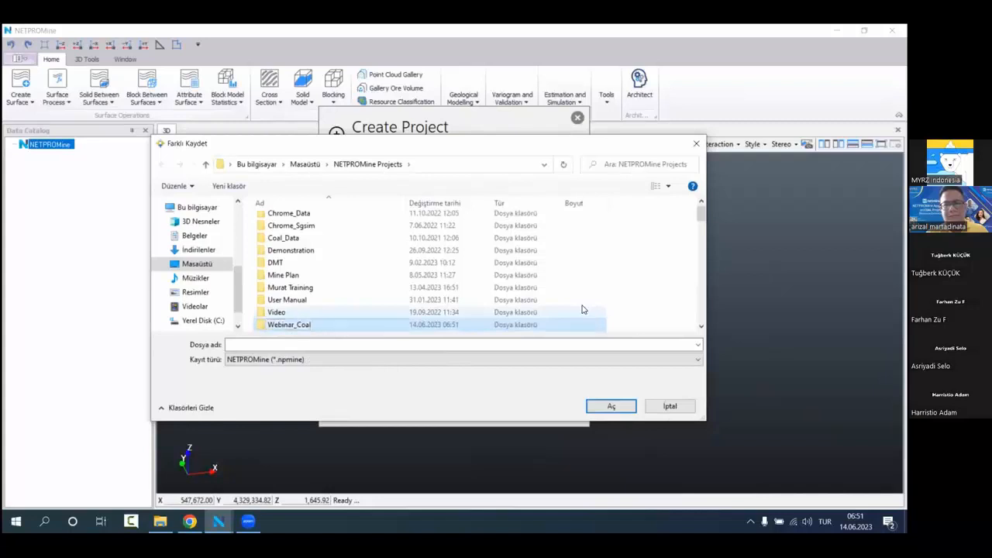
# Step: Save the project file as Coal in the Webinar_Coal folder
pyautogui.doubleClick(310, 324)
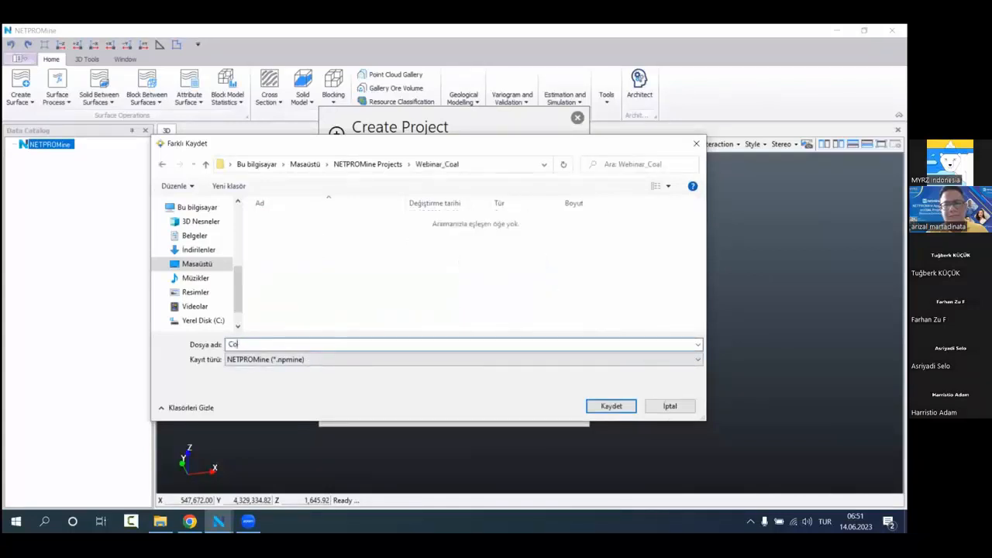
pyautogui.click(588, 406)
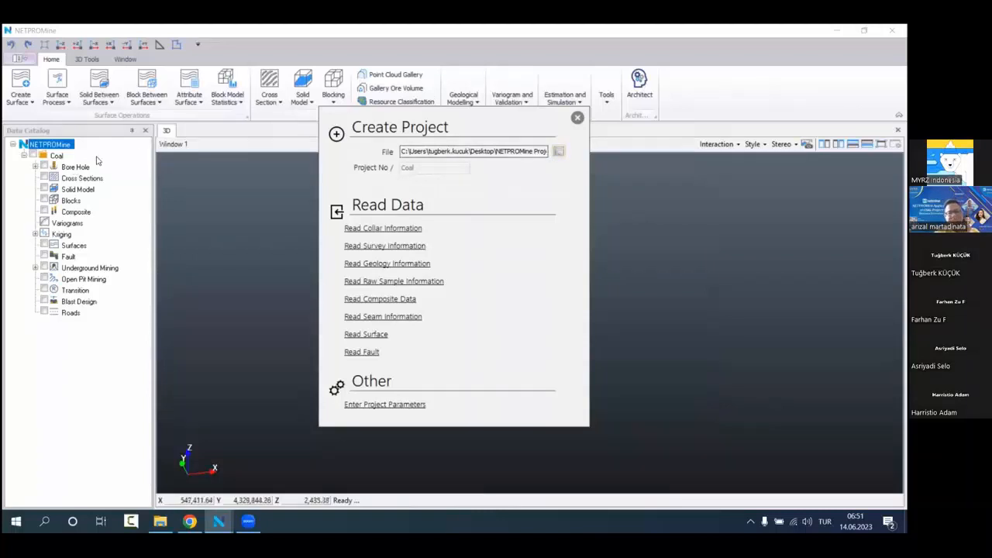
pyautogui.moveTo(96, 150); pyautogui.dragTo(70, 159)
pyautogui.click(99, 313)
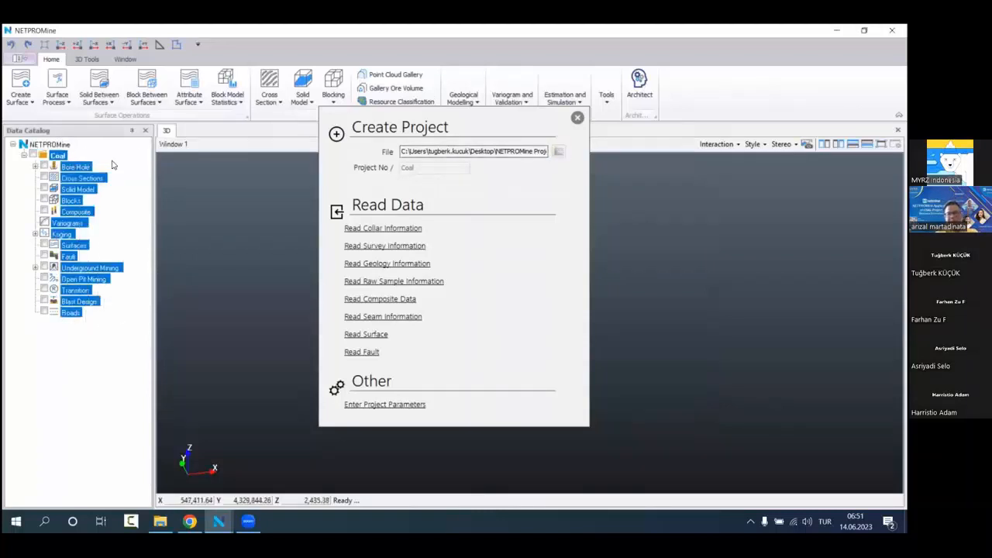
pyautogui.click(96, 157)
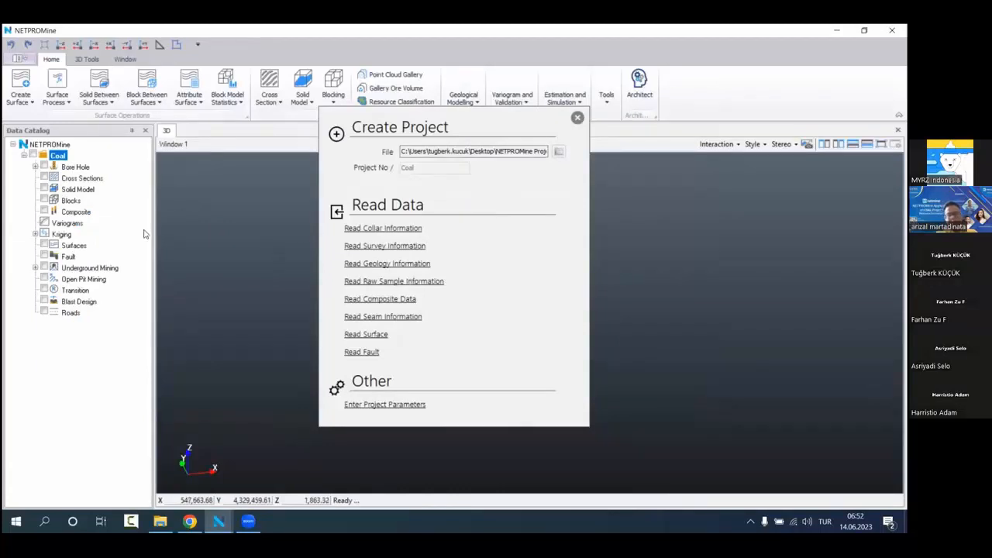
pyautogui.click(96, 166)
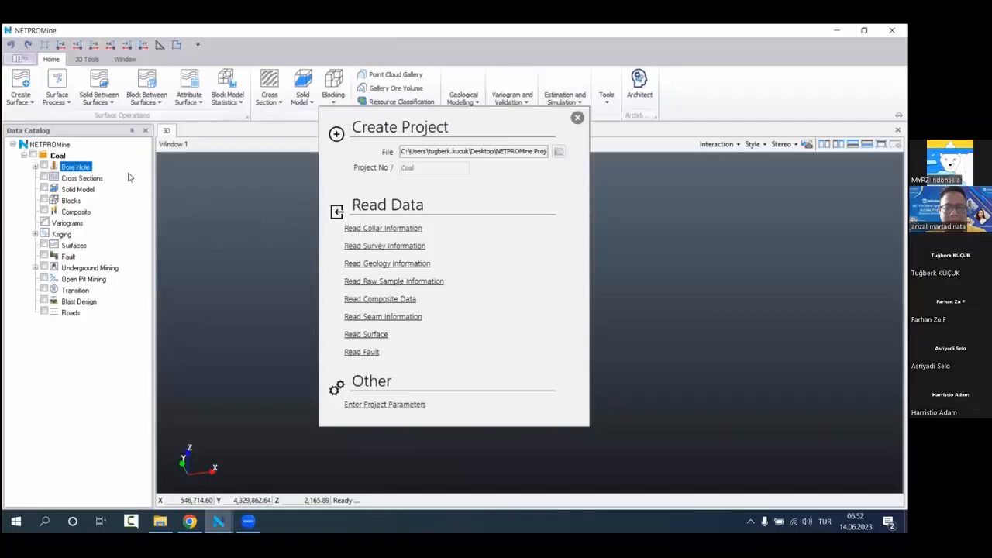
# Step: Start reading the collar information and browse to the Coal data folder under Veriseti
pyautogui.click(383, 230)
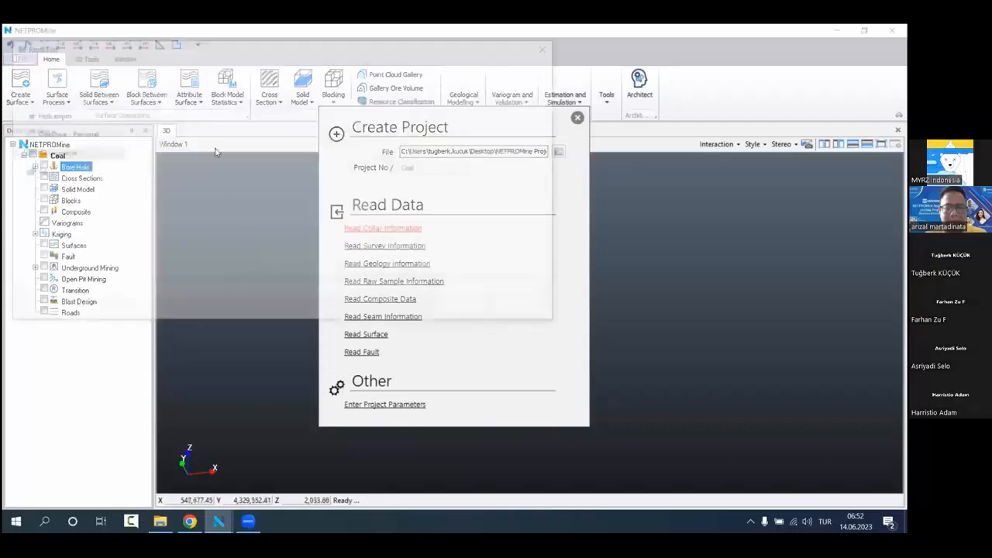
pyautogui.click(376, 150)
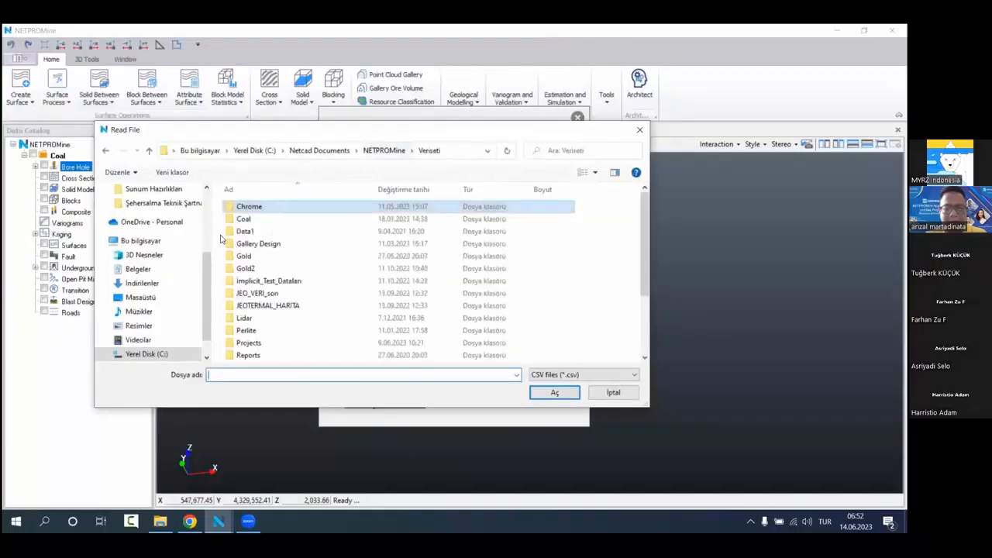
pyautogui.doubleClick(265, 220)
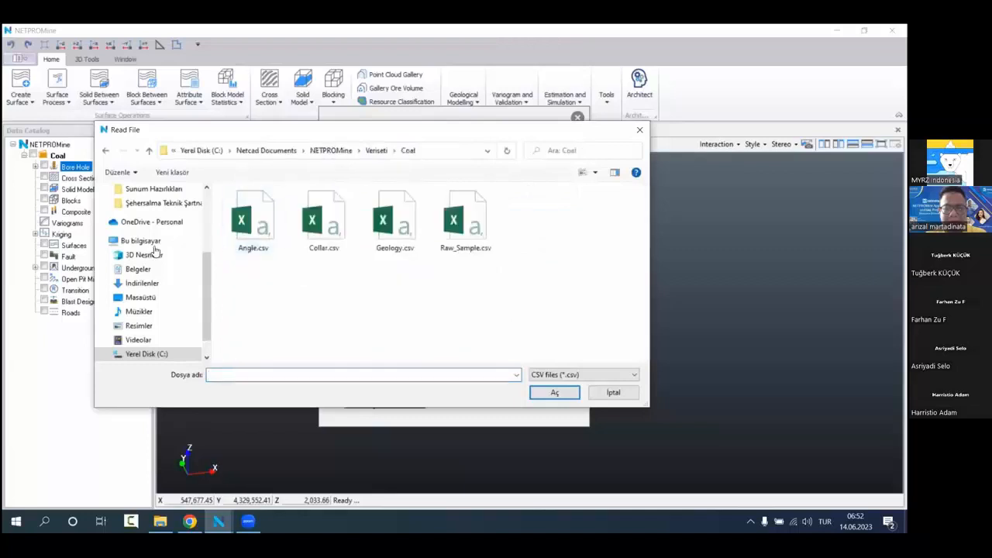
pyautogui.click(370, 151)
pyautogui.click(370, 152)
pyautogui.click(355, 279)
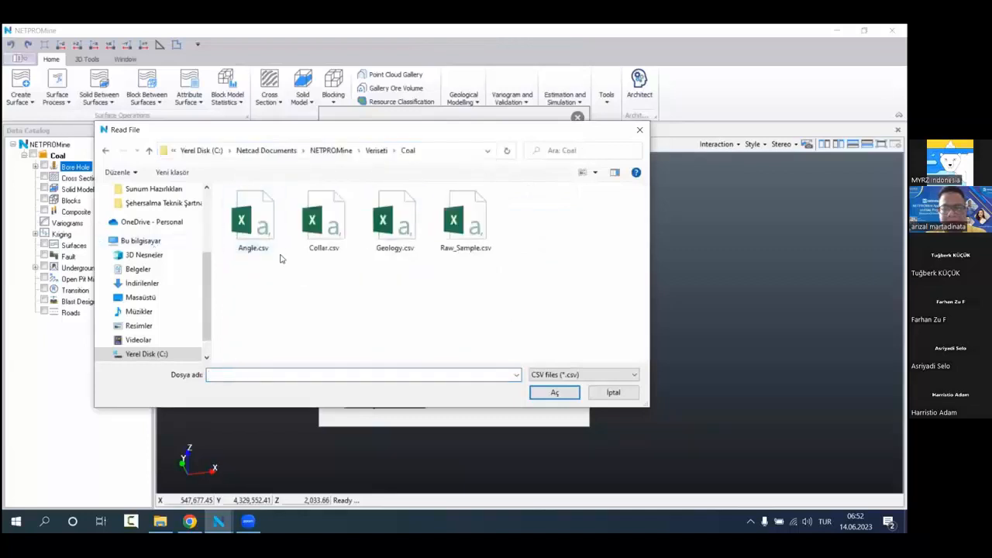
# Step: Open Collar.csv in Excel for inspection and fit the Bore Hole No column to its contents
pyautogui.click(324, 224)
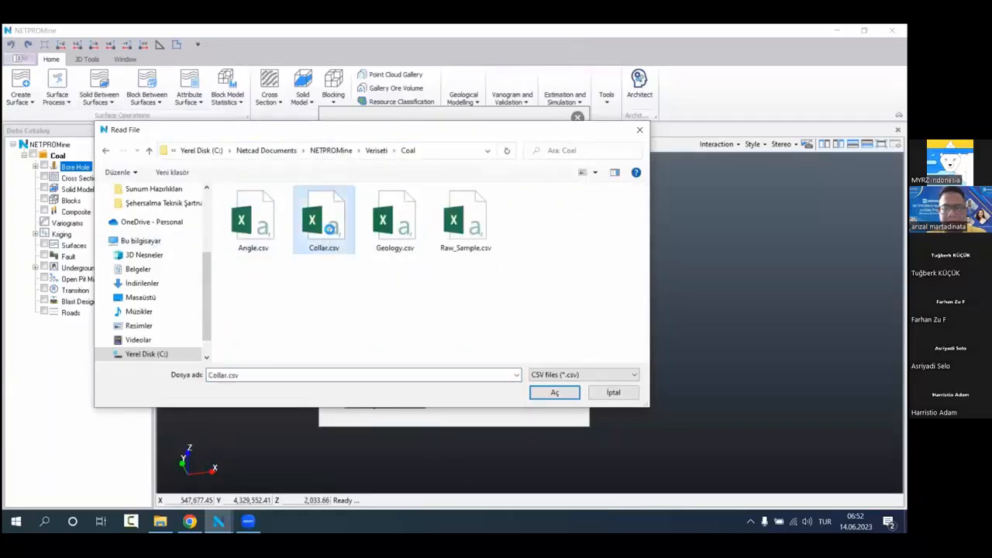
pyautogui.rightClick(324, 225)
pyautogui.click(306, 279)
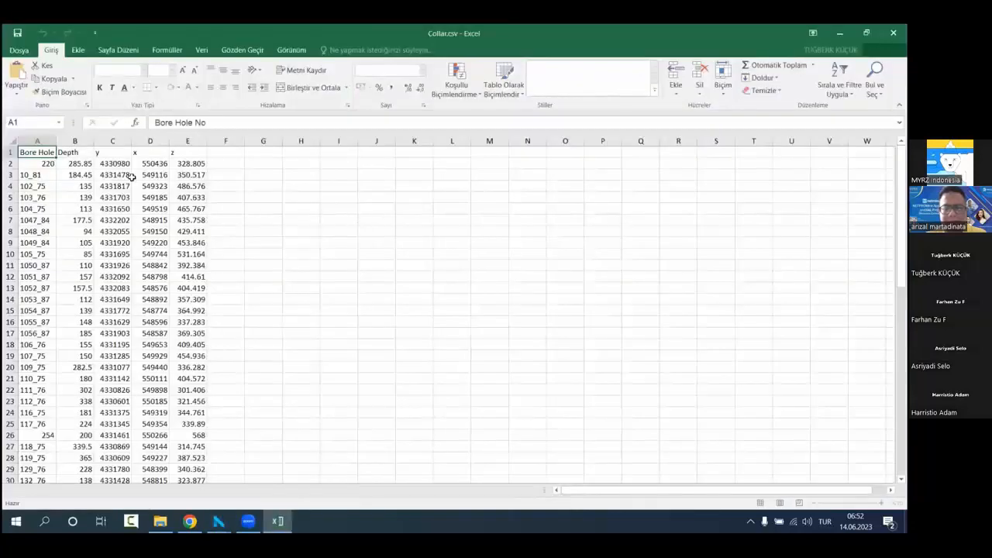
pyautogui.click(377, 220)
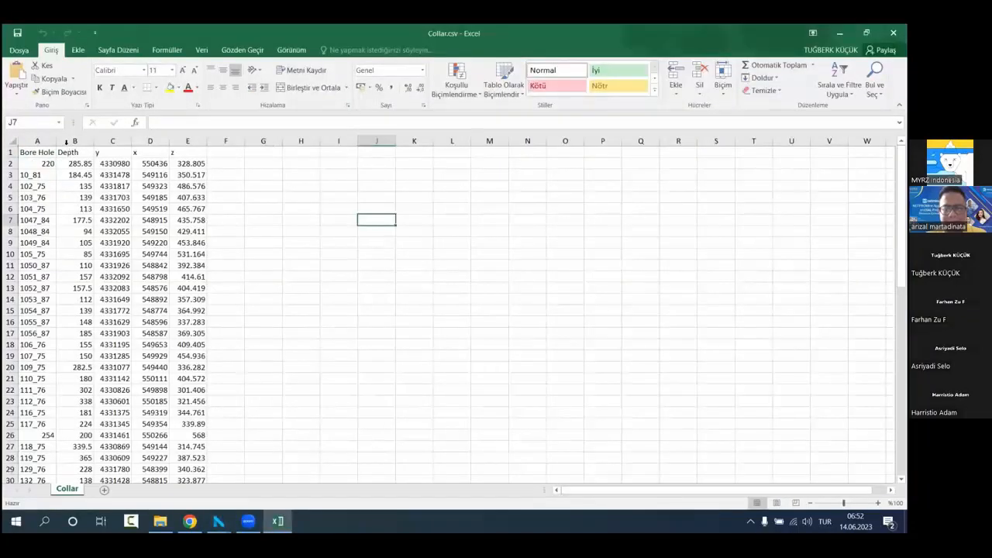
pyautogui.doubleClick(57, 143)
pyautogui.click(322, 222)
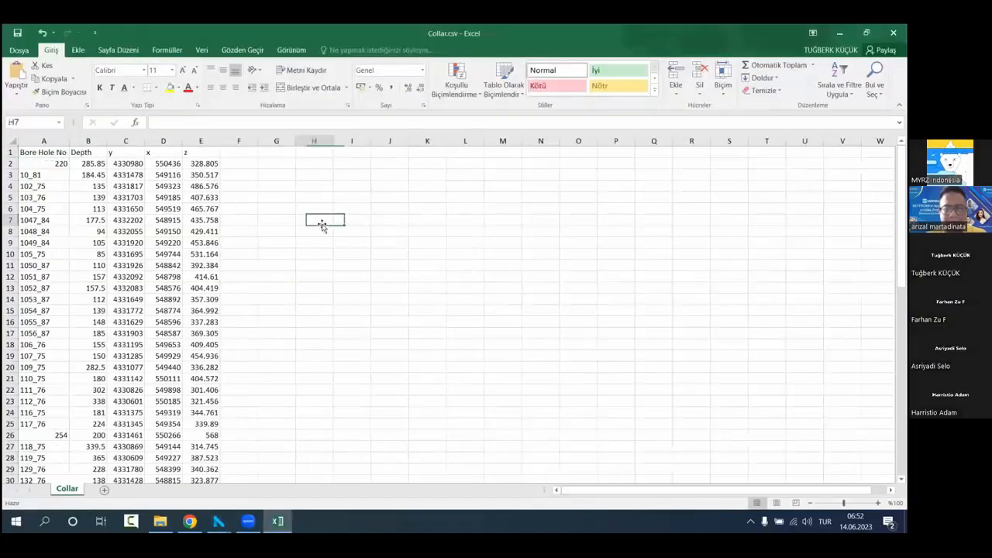
# Step: Examine the bore hole number, depth, y, x and z columns of the collar table, and close Excel
pyautogui.click(45, 141)
pyautogui.click(100, 141)
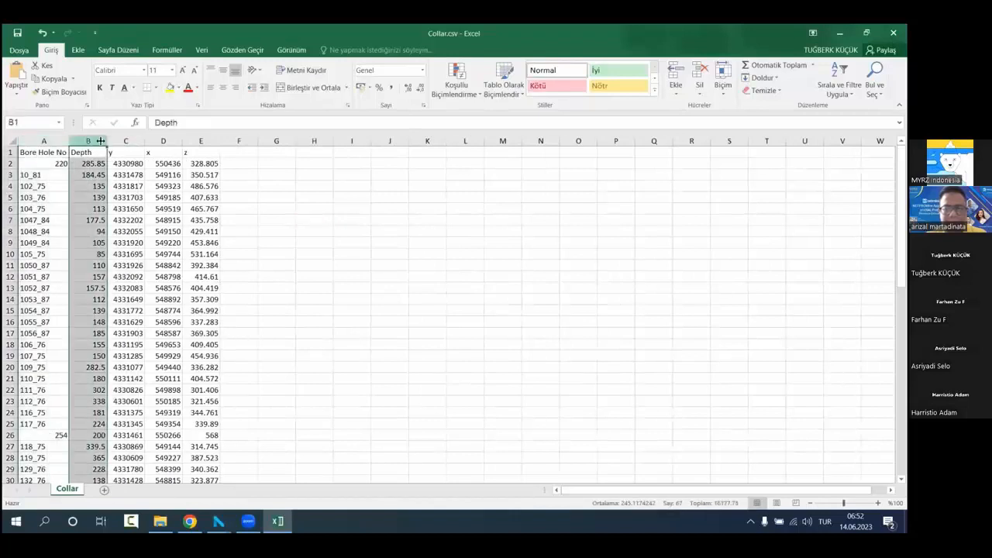
pyautogui.click(131, 140)
pyautogui.click(160, 140)
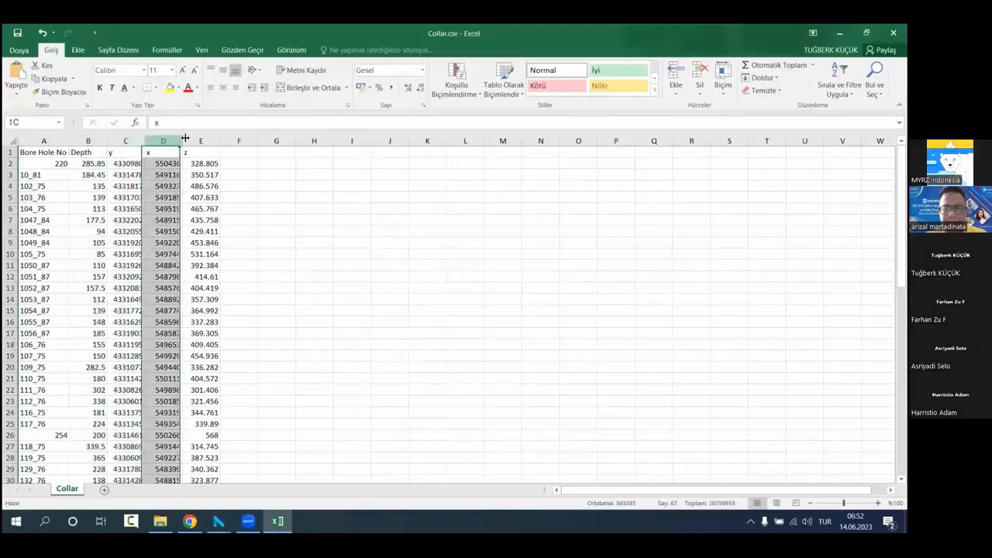
pyautogui.click(197, 141)
pyautogui.click(314, 209)
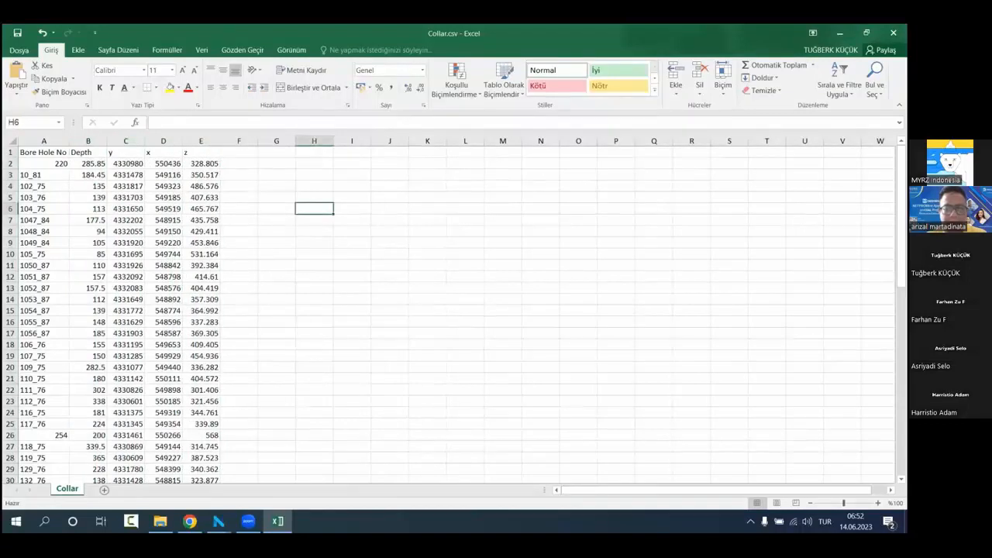
pyautogui.hotkey('alt', 'F4')
pyautogui.click(455, 288)
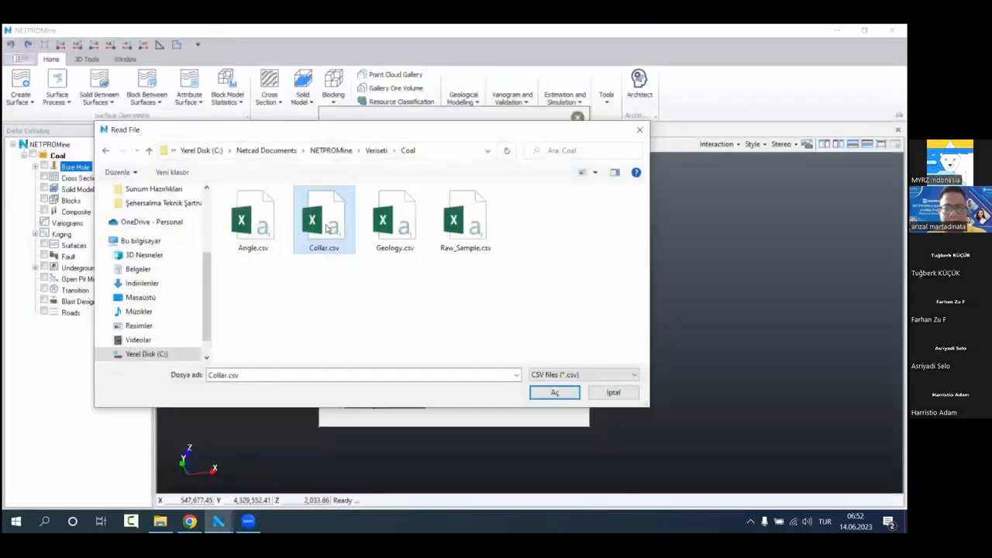
# Step: Import Collar.csv as collar data, matching its columns to Bore Hole No, Depth, Y, X and Z
pyautogui.doubleClick(327, 228)
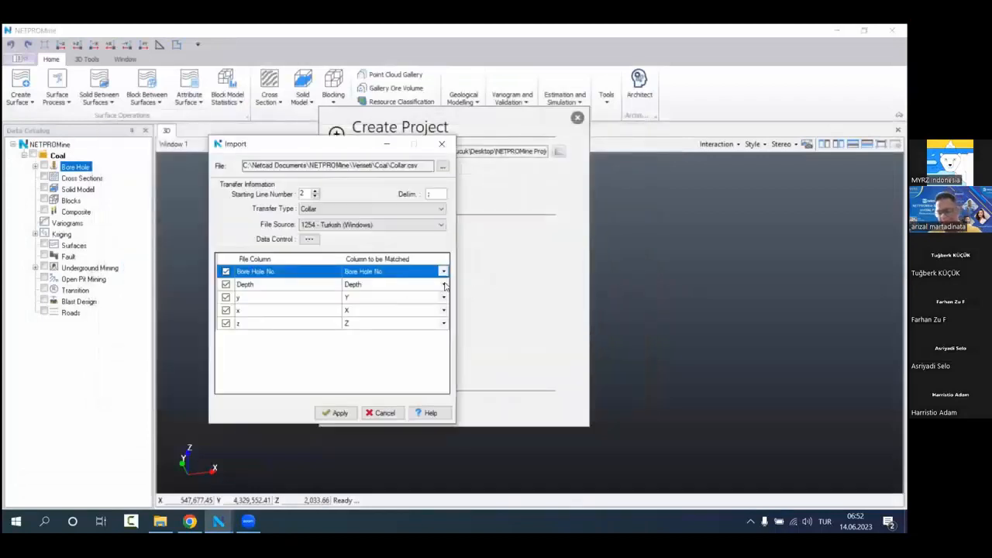
pyautogui.click(390, 285)
pyautogui.click(391, 298)
pyautogui.click(401, 310)
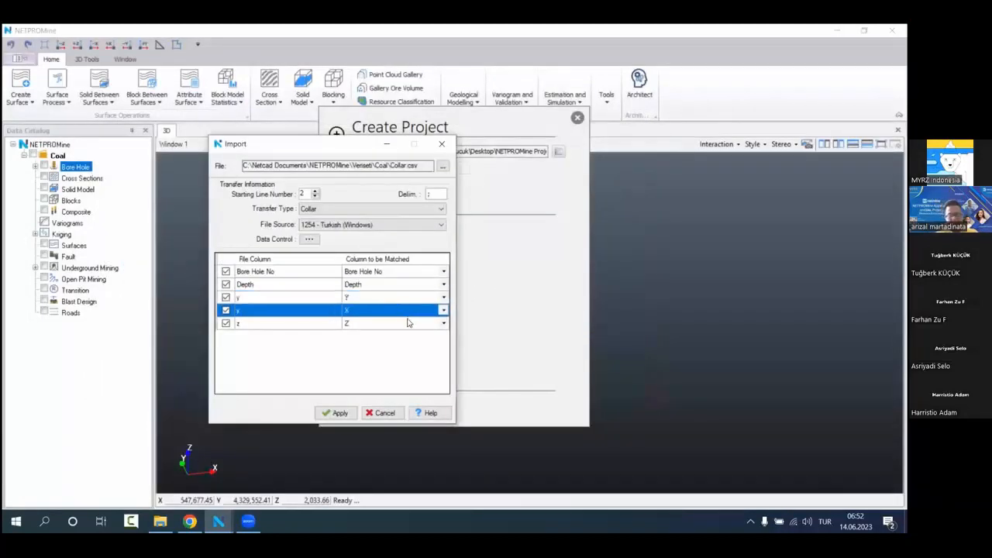
pyautogui.click(408, 322)
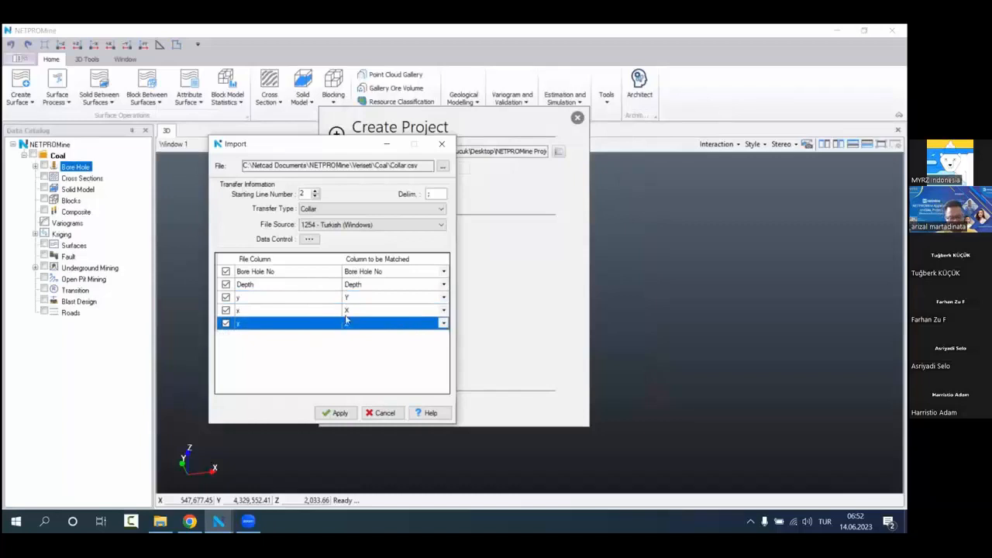
pyautogui.click(443, 323)
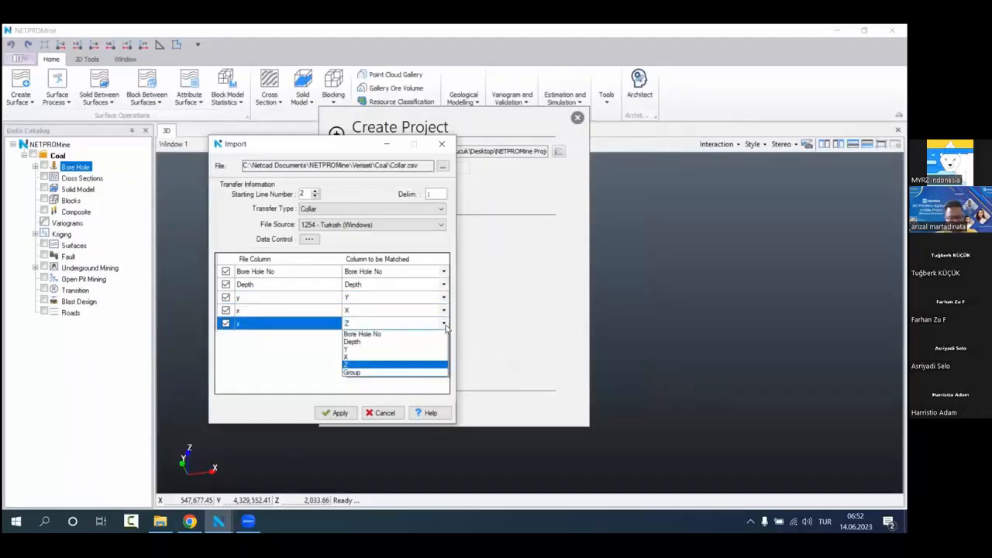
pyautogui.click(347, 364)
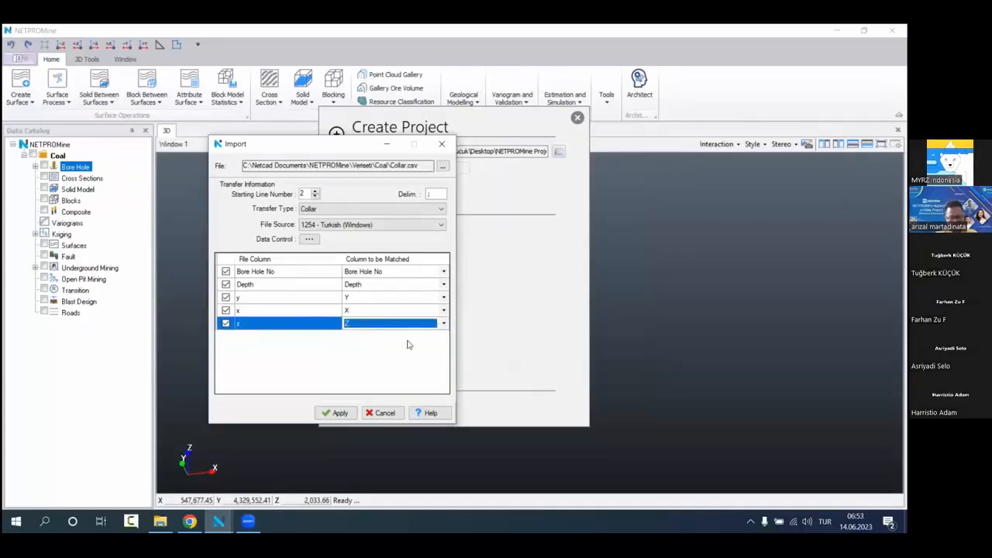
pyautogui.click(337, 412)
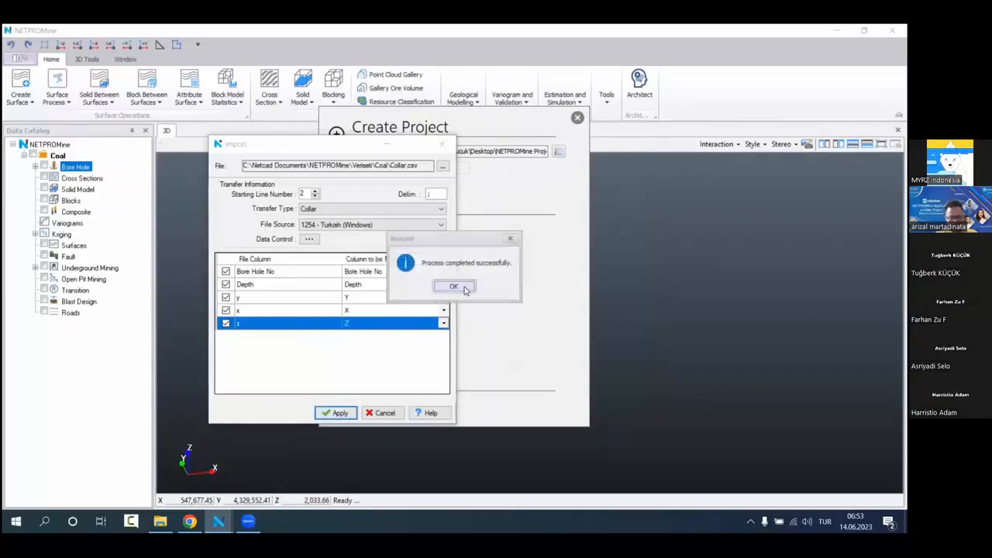
pyautogui.click(461, 287)
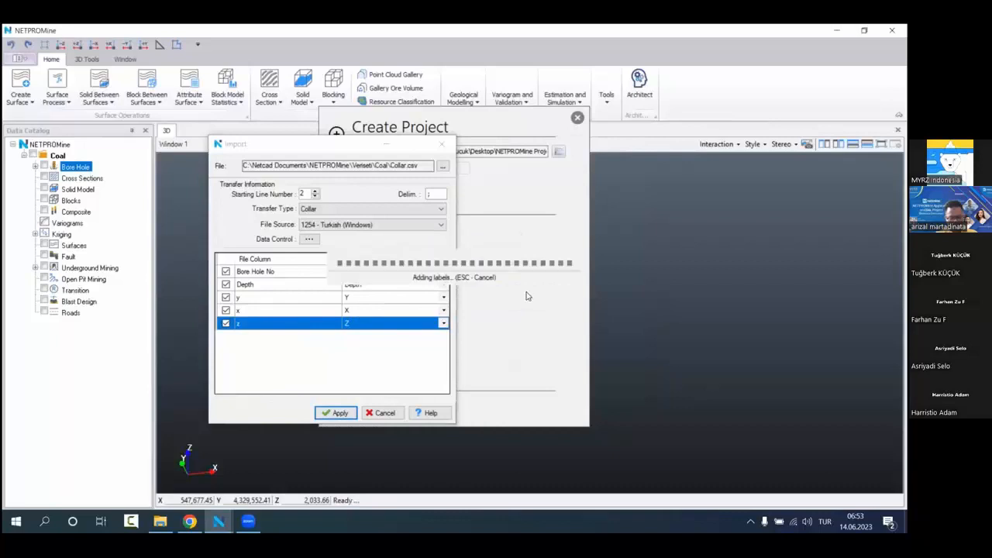
pyautogui.click(442, 144)
# Step: List the ungrouped bore holes of the Coal project in the data catalog and open the record of bore hole 220
pyautogui.moveTo(630, 277); pyautogui.dragTo(758, 271, button='middle')
pyautogui.moveTo(659, 301); pyautogui.dragTo(713, 274, button='middle')
pyautogui.moveTo(698, 278); pyautogui.dragTo(676, 274, button='middle')
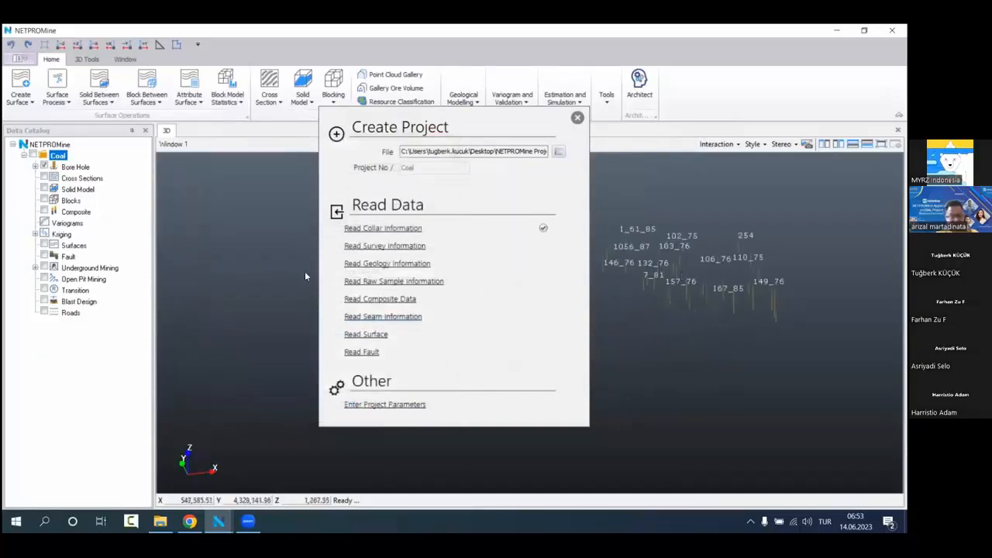
pyautogui.click(35, 167)
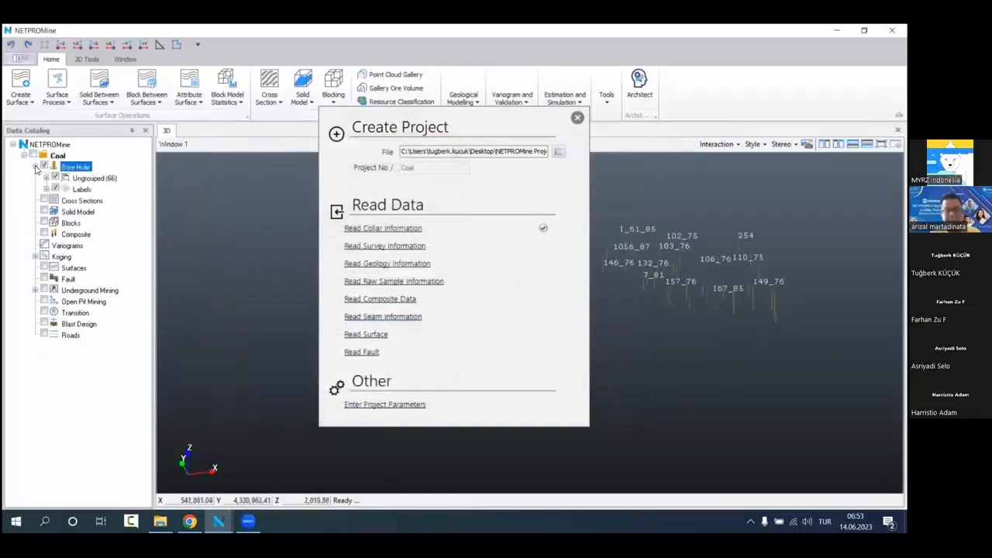
pyautogui.click(52, 180)
pyautogui.click(48, 179)
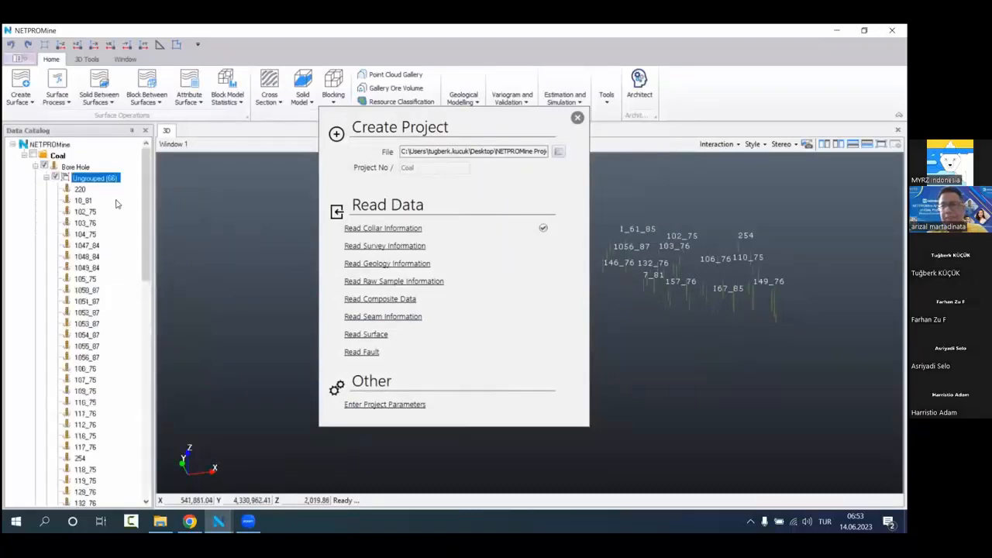
pyautogui.click(87, 167)
pyautogui.click(104, 190)
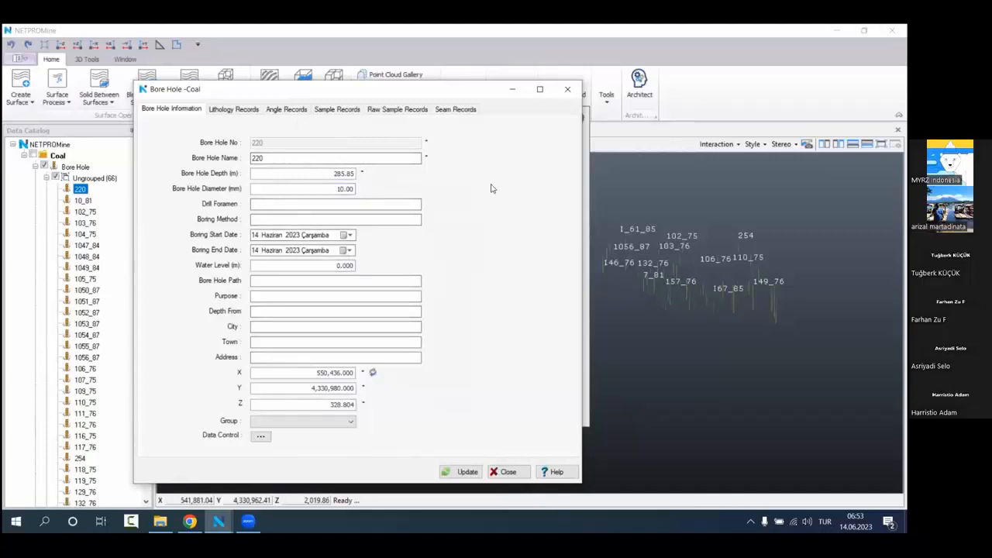
# Step: Check the lithology, angle and raw sample records of bore hole 220, close its record and collapse the bore hole list
pyautogui.click(235, 111)
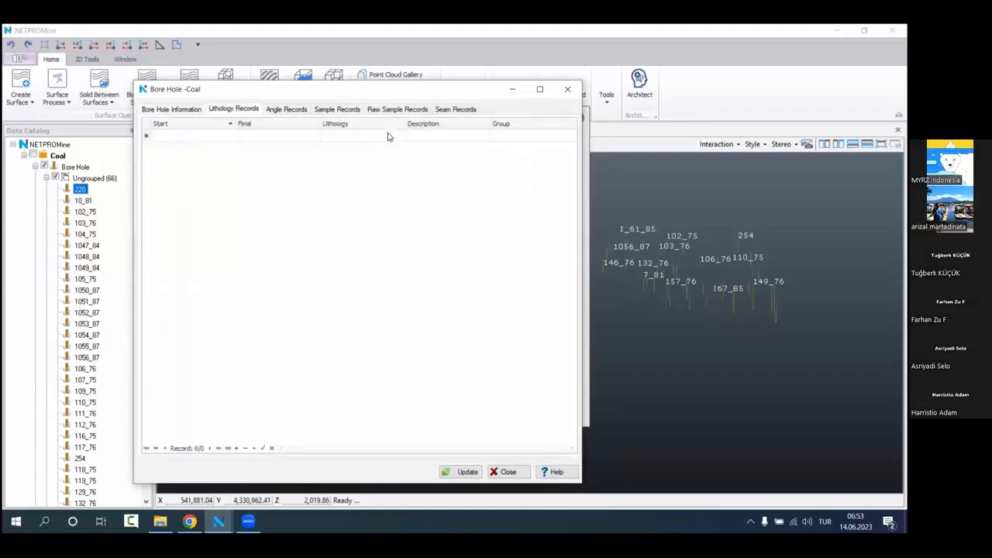
pyautogui.click(287, 110)
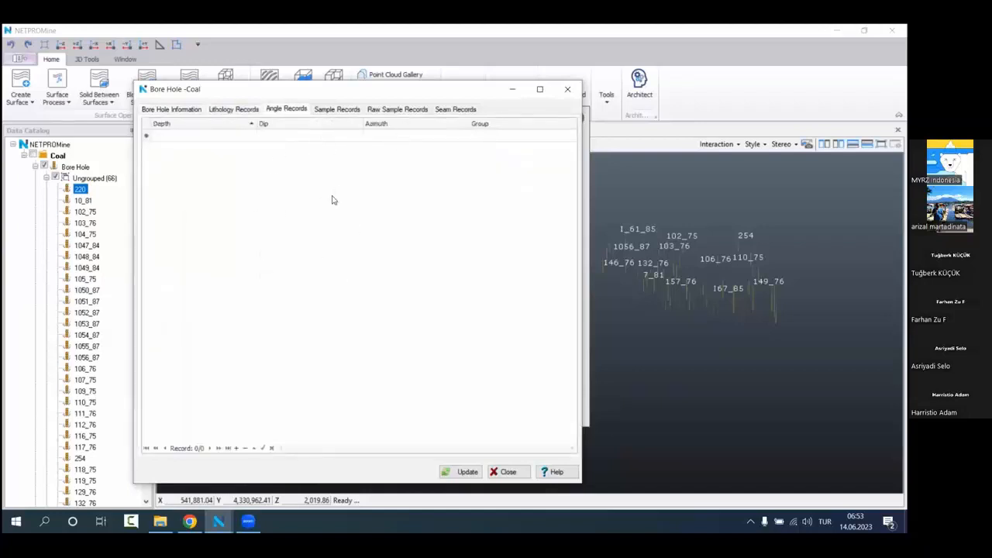
pyautogui.click(374, 110)
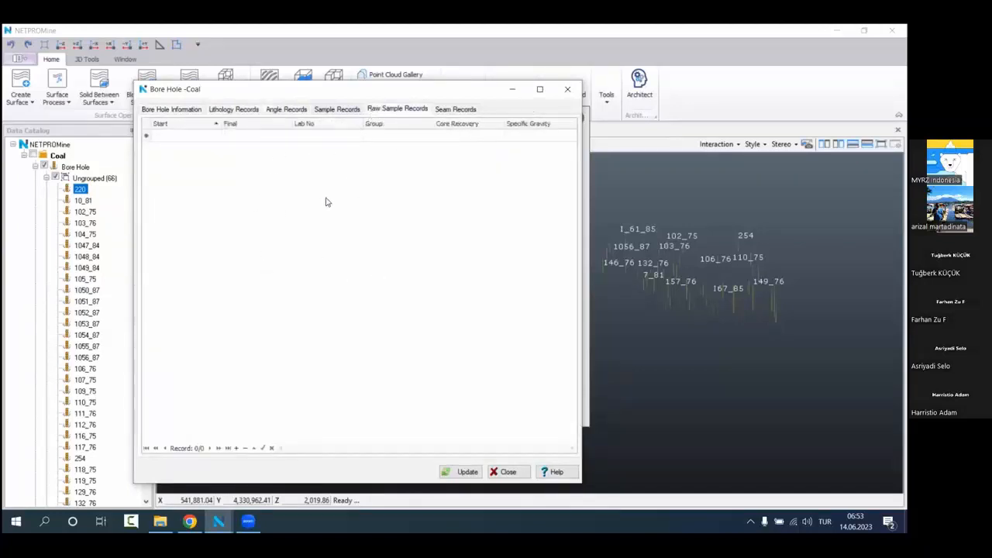
pyautogui.click(567, 89)
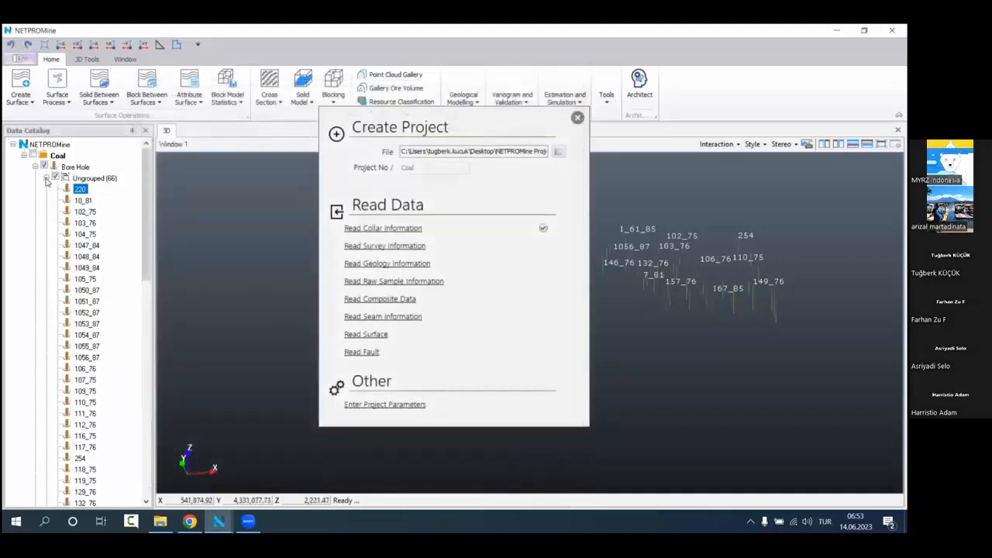
pyautogui.click(45, 179)
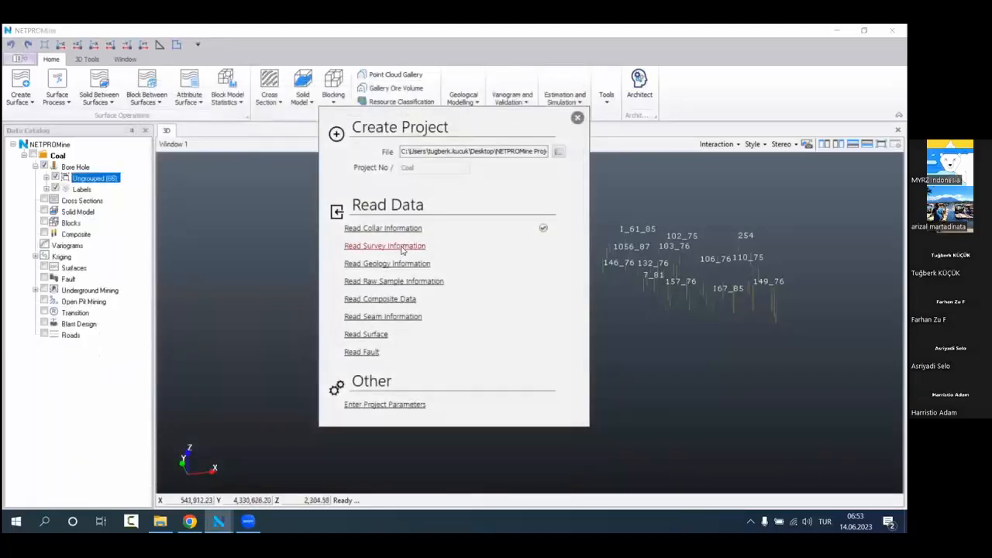
# Step: Start reading the survey information, open Angle.csv in Excel for inspection and fit the Bore Hole No column to its contents
pyautogui.click(403, 248)
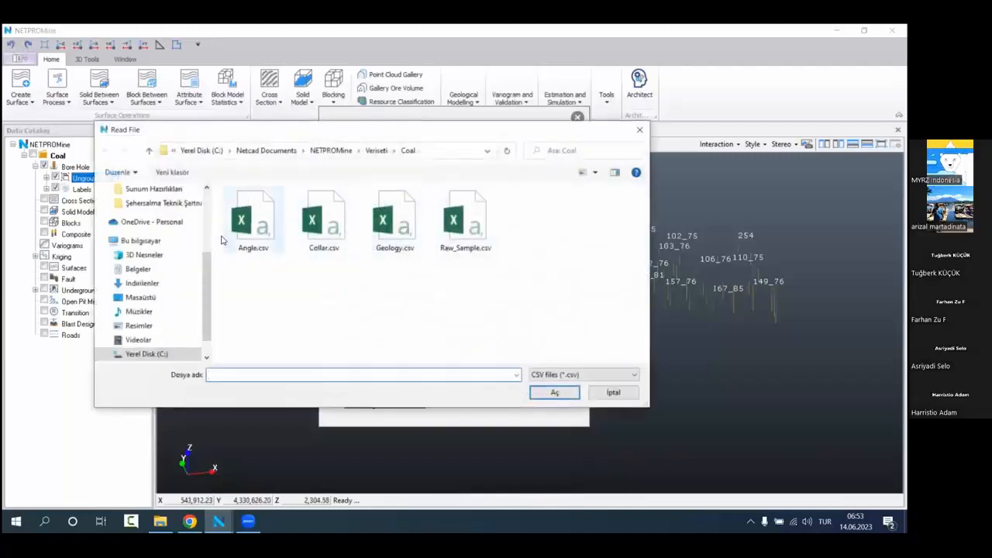
pyautogui.click(256, 229)
pyautogui.rightClick(259, 237)
pyautogui.click(301, 265)
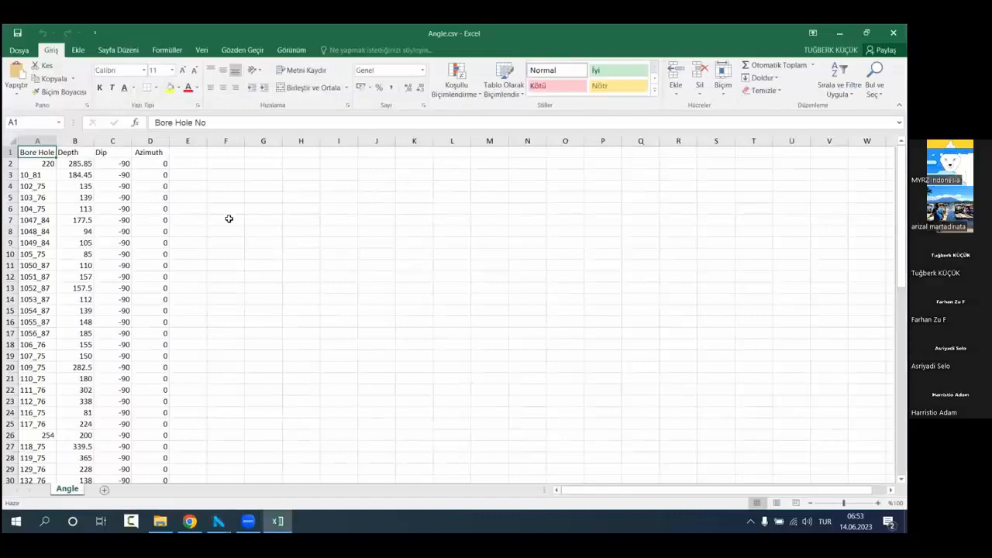
pyautogui.click(263, 219)
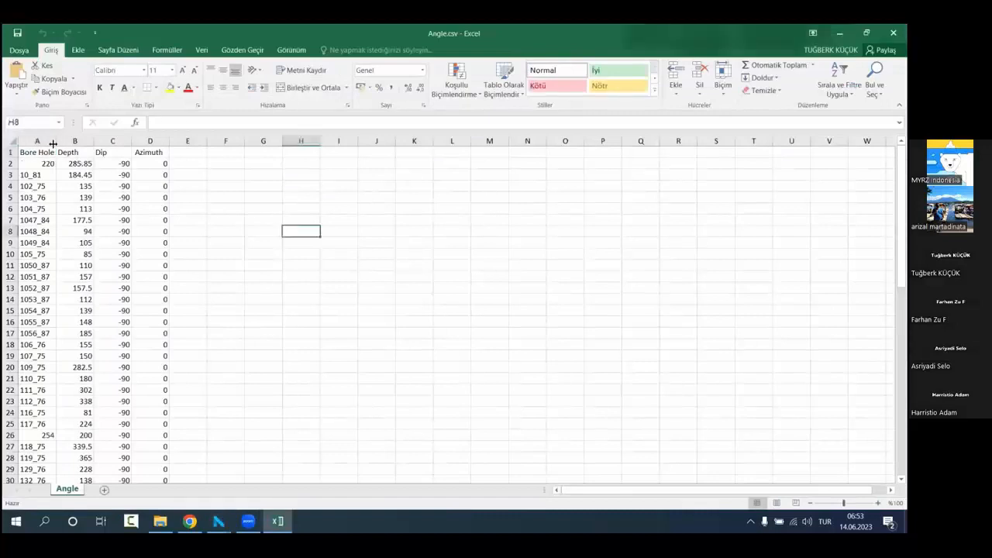
pyautogui.doubleClick(55, 141)
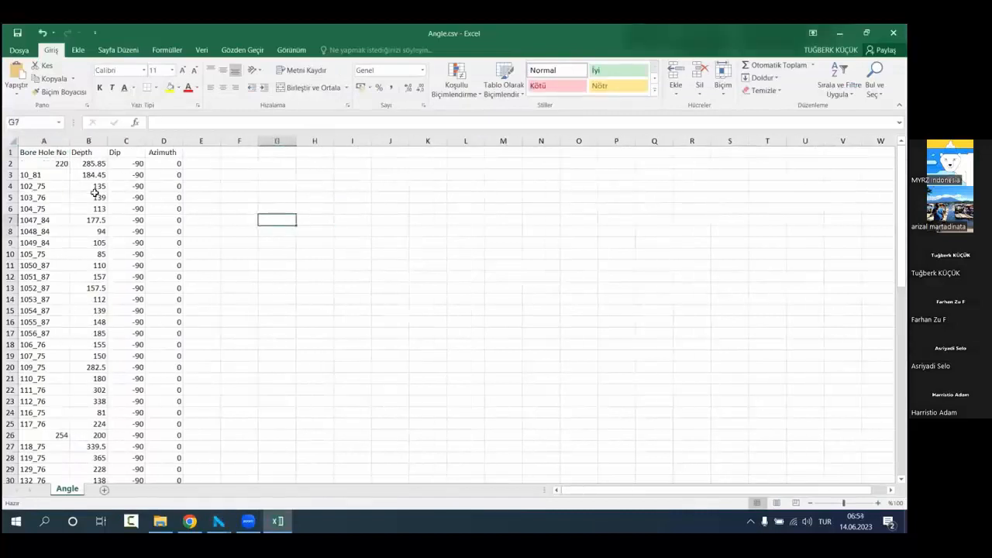
# Step: Examine the bore hole number, depth, dip and azimuth columns of the survey table, and close Excel without saving
pyautogui.click(45, 140)
pyautogui.click(89, 164)
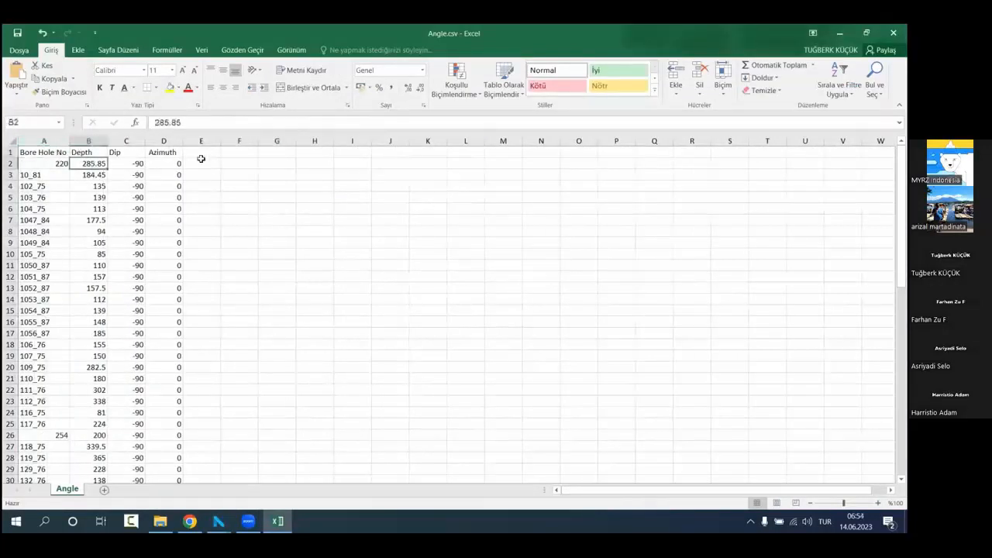
pyautogui.click(129, 163)
pyautogui.click(166, 164)
pyautogui.click(283, 209)
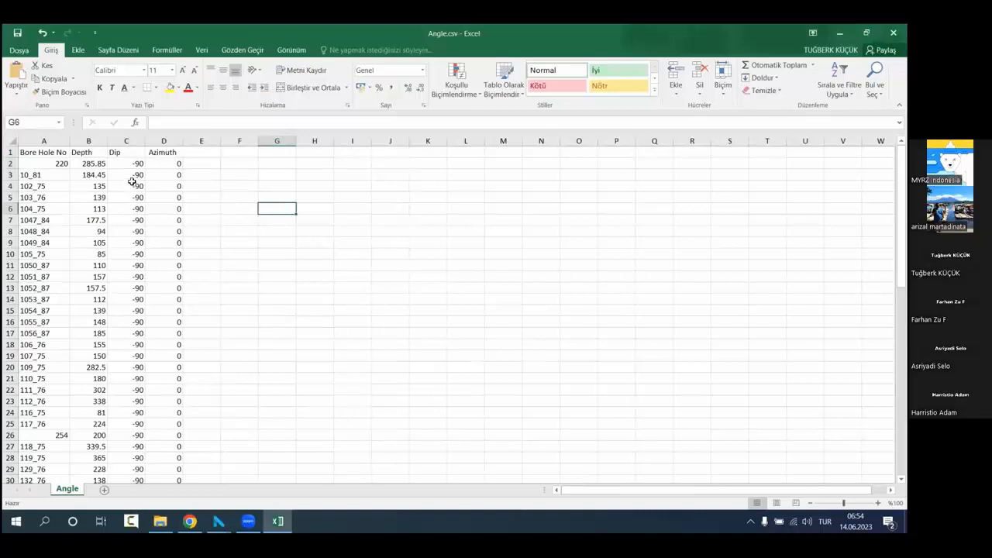
pyautogui.scroll(-9, 211, 223)
pyautogui.scroll(9, 210, 222)
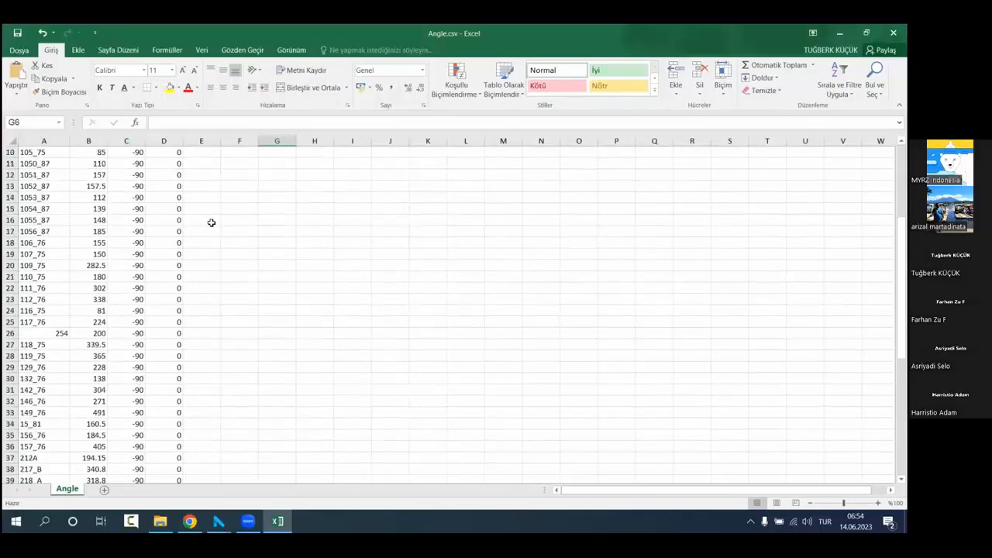
pyautogui.click(127, 145)
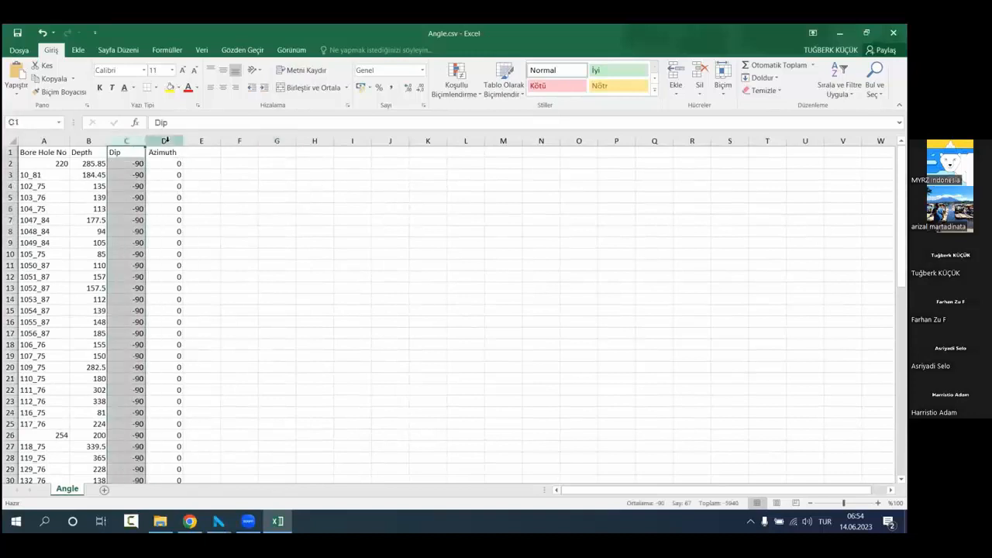
pyautogui.click(164, 140)
pyautogui.click(292, 198)
pyautogui.click(893, 33)
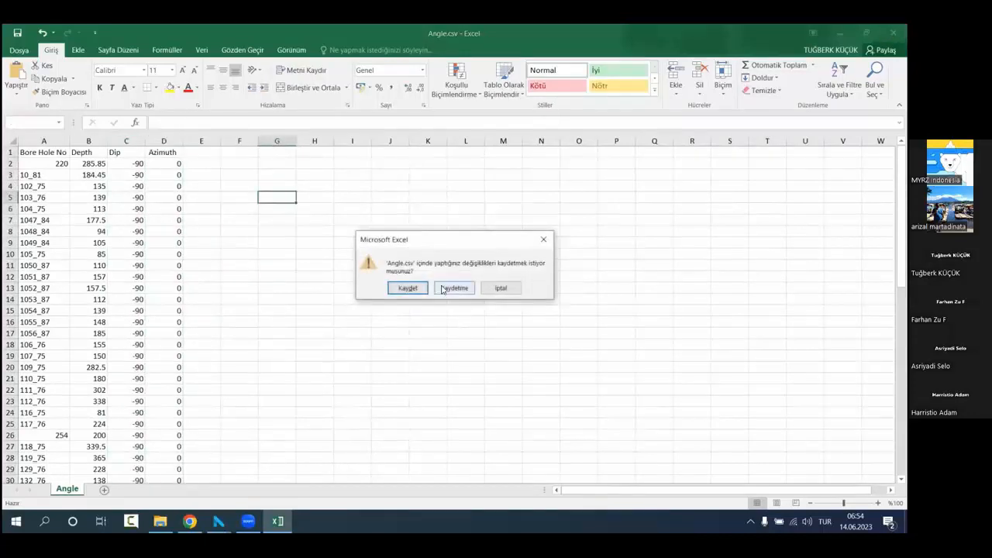
pyautogui.click(449, 288)
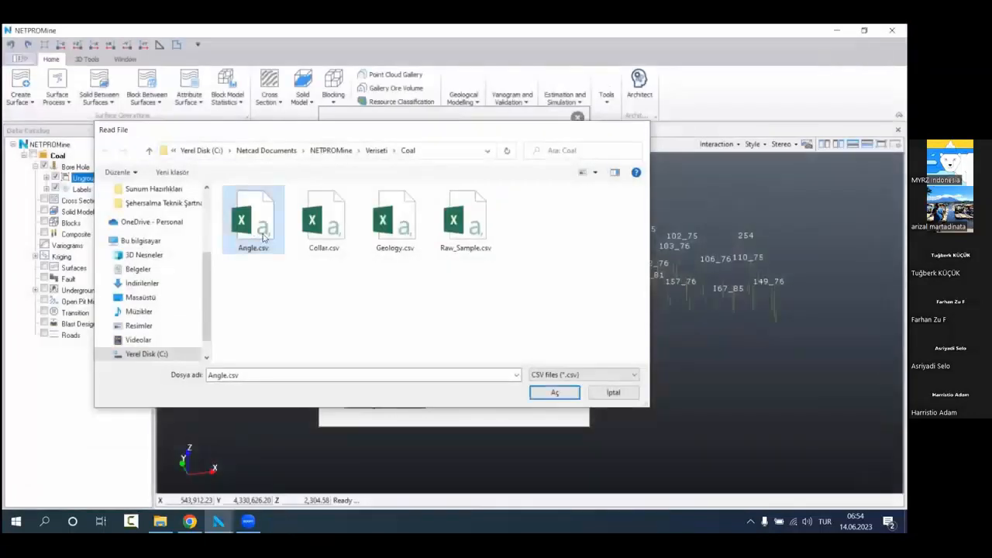
# Step: Import Angle.csv as survey data, matching its Depth column to Depth and its Azimuth column to Azimuth
pyautogui.doubleClick(256, 225)
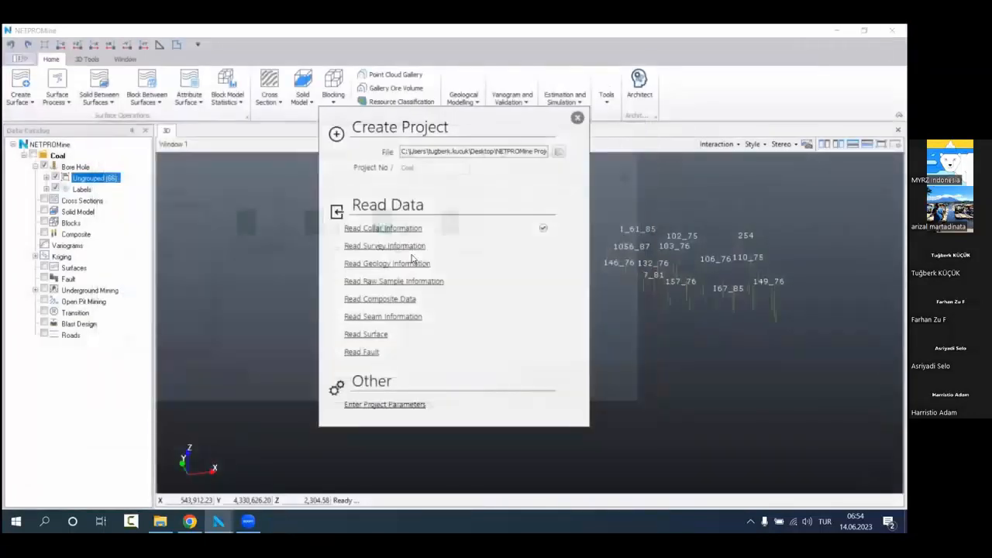
pyautogui.click(444, 285)
pyautogui.click(444, 284)
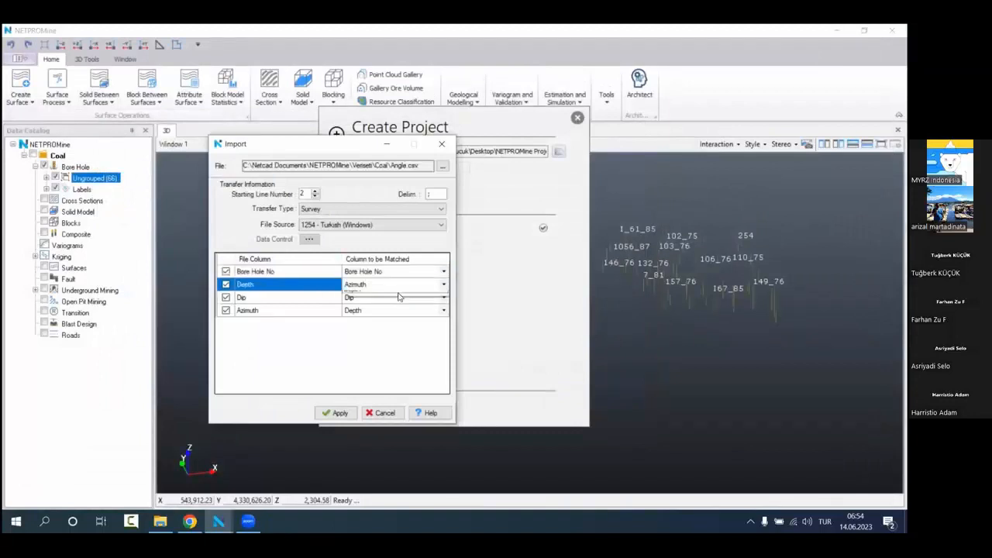
pyautogui.click(378, 318)
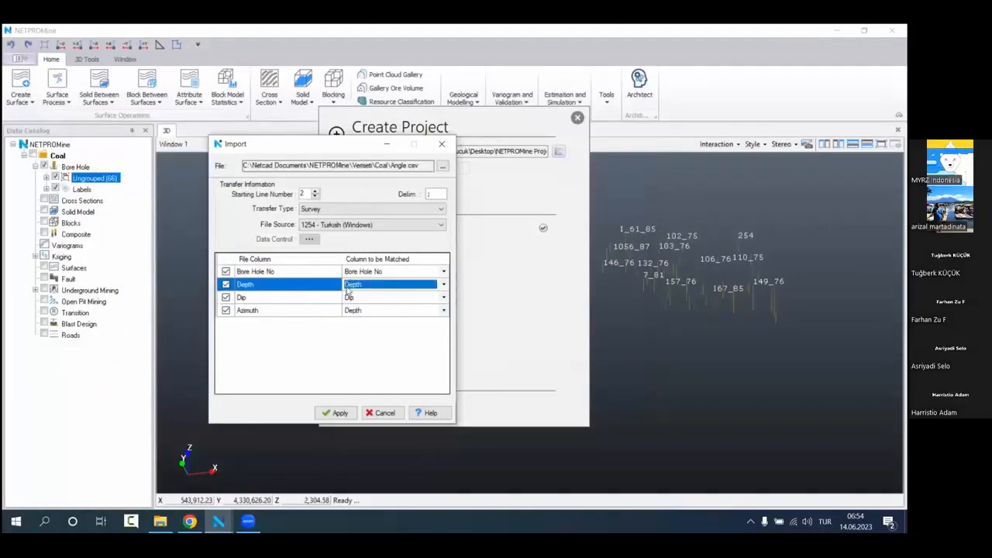
pyautogui.click(389, 309)
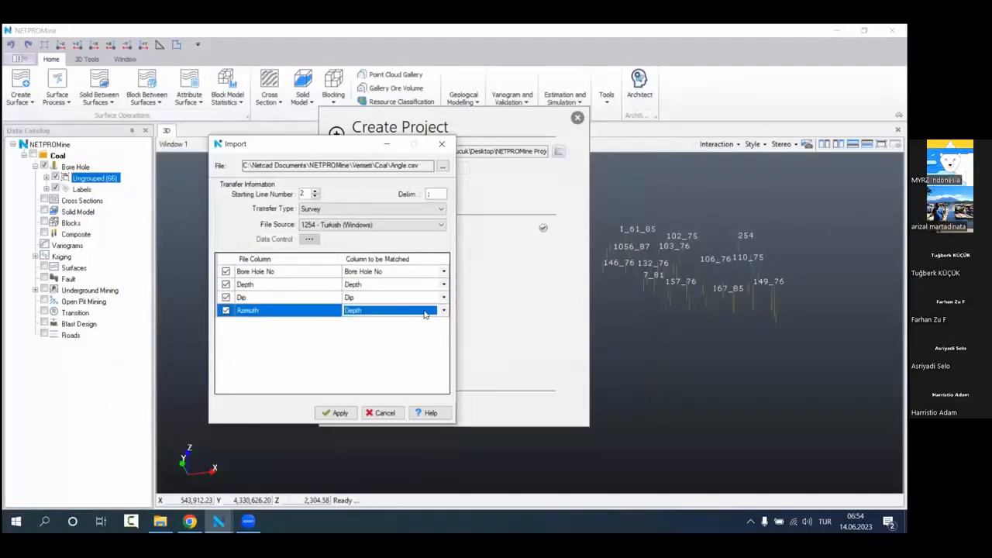
pyautogui.click(374, 310)
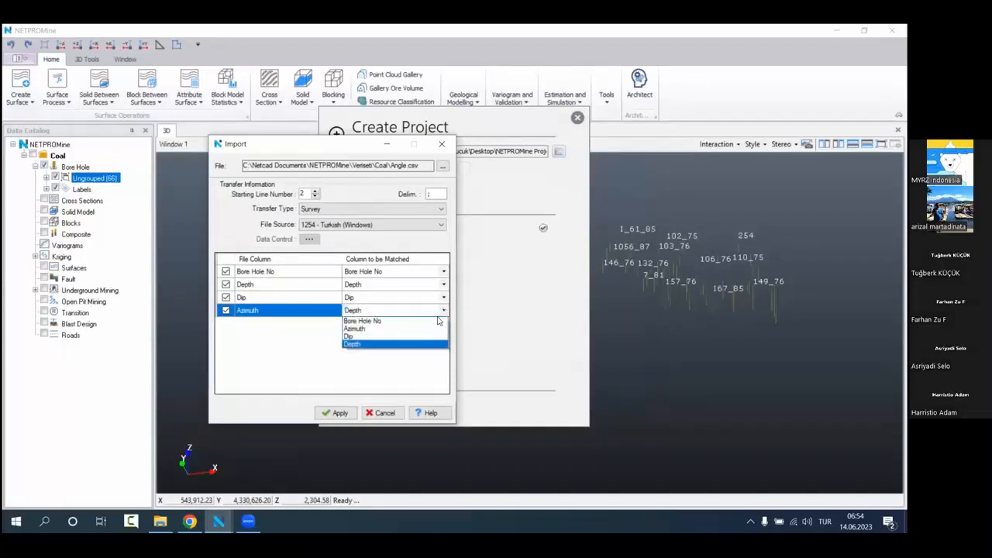
pyautogui.click(364, 342)
pyautogui.click(338, 412)
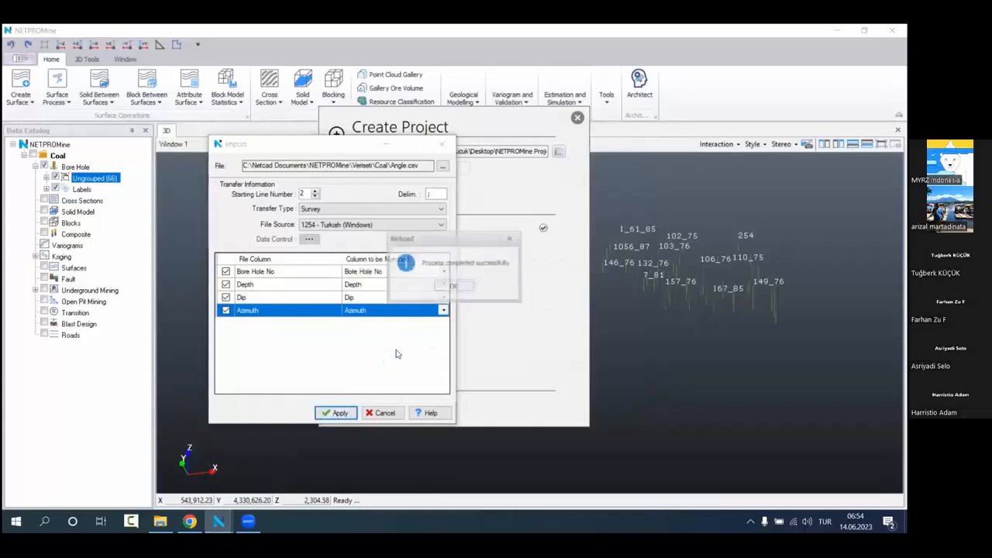
pyautogui.click(451, 285)
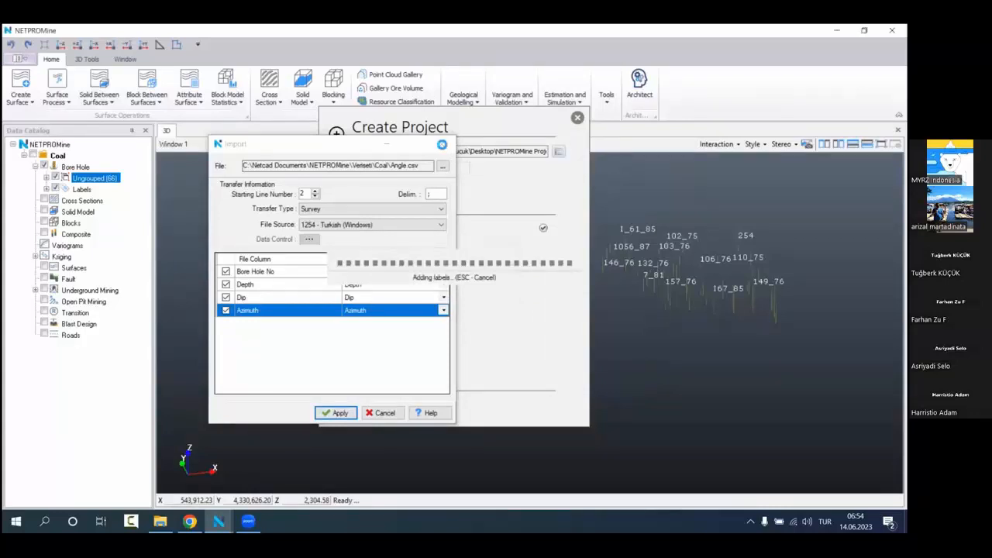
pyautogui.click(442, 144)
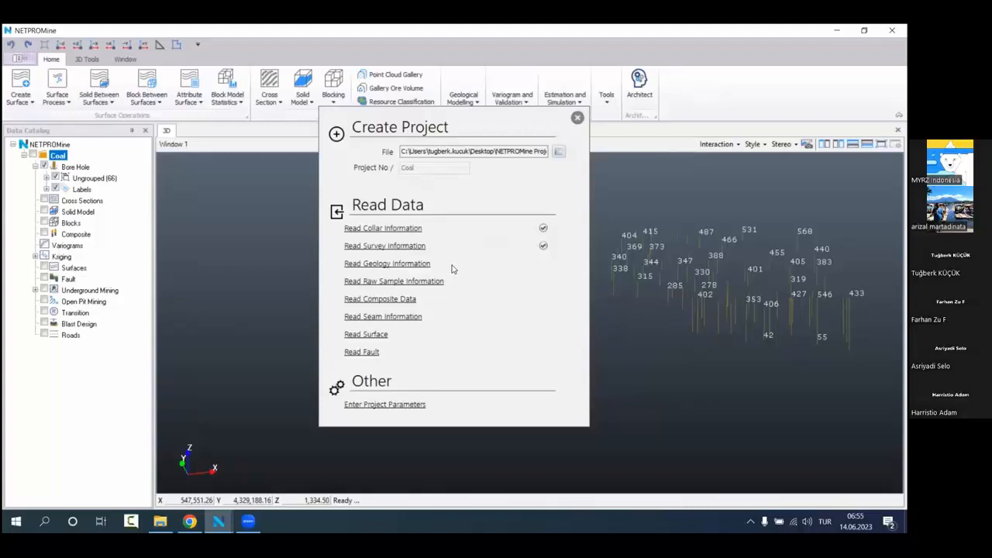
# Step: Start reading the geology information, open Geology.csv in Excel for inspection and fit the Bore Hole No column to its contents
pyautogui.click(403, 267)
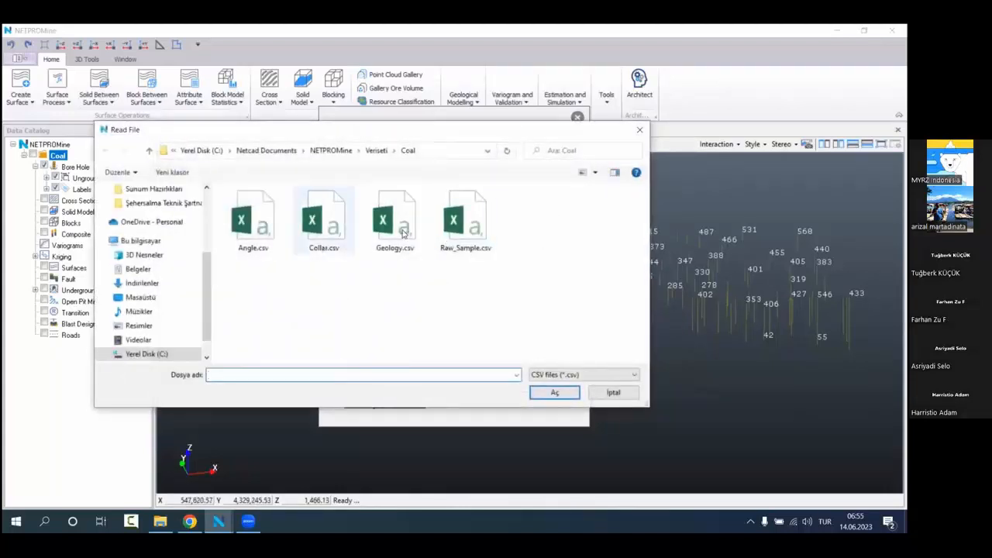
pyautogui.click(402, 228)
pyautogui.rightClick(402, 229)
pyautogui.click(422, 194)
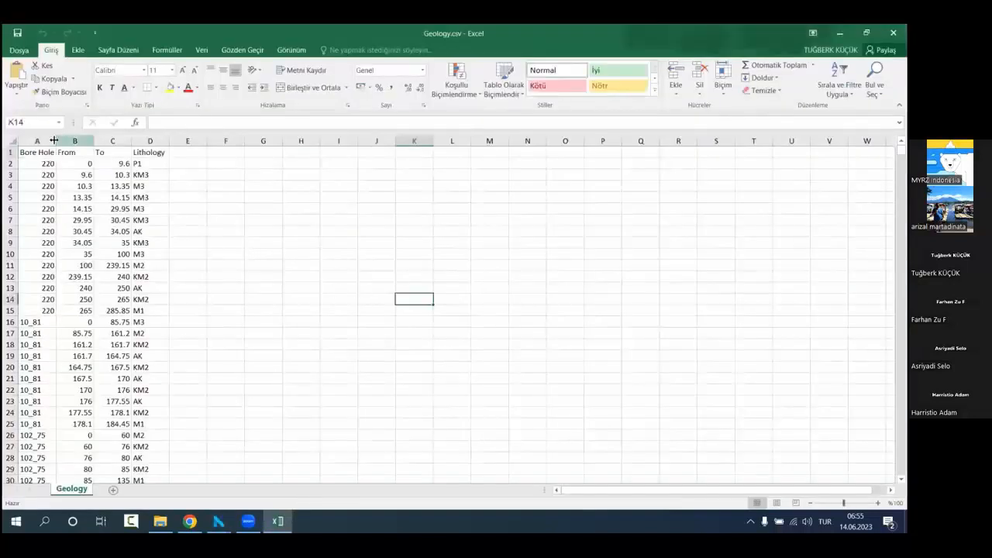
pyautogui.doubleClick(53, 141)
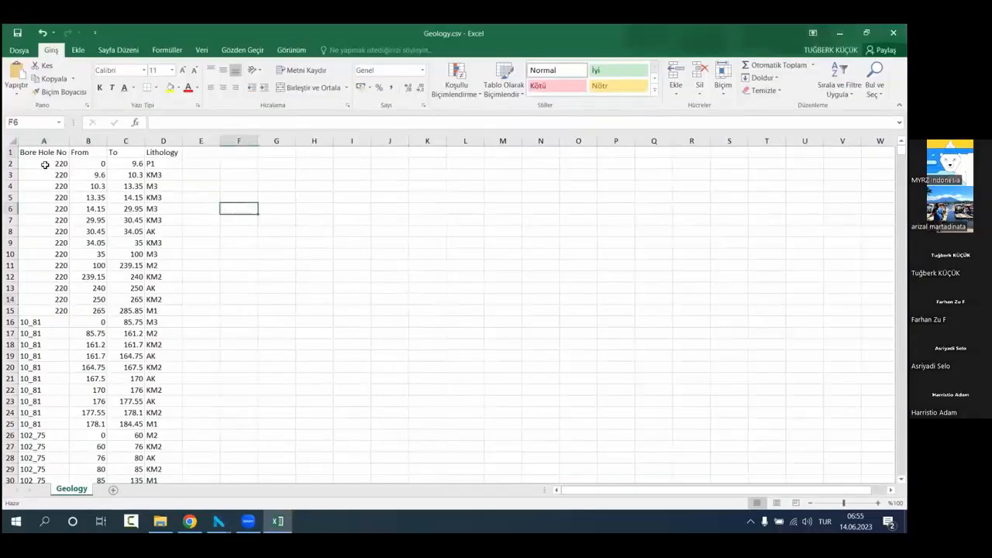
# Step: Examine the bore hole number, From, To and Lithology values in the first rows of the geology table
pyautogui.moveTo(44, 163); pyautogui.dragTo(170, 310)
pyautogui.click(276, 241)
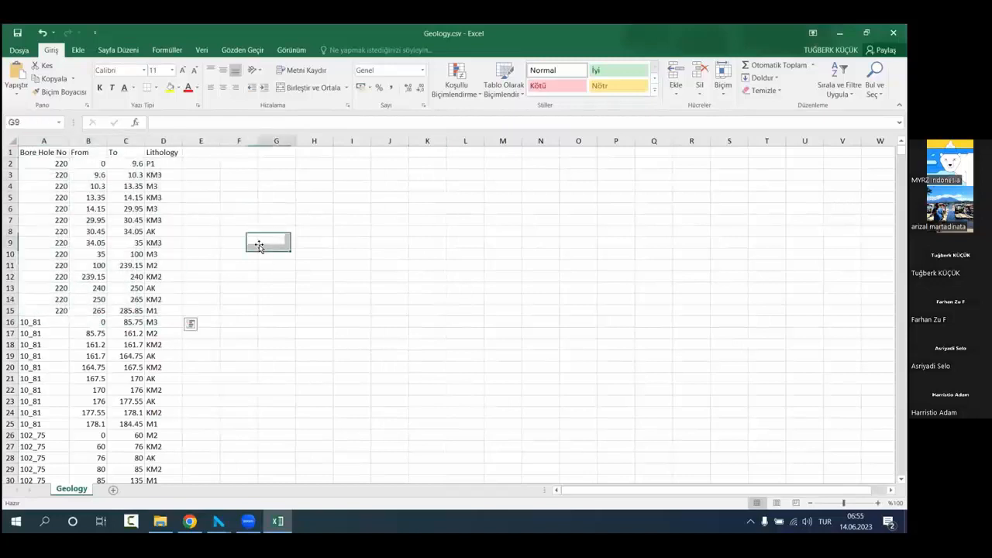
pyautogui.moveTo(33, 160); pyautogui.dragTo(62, 310)
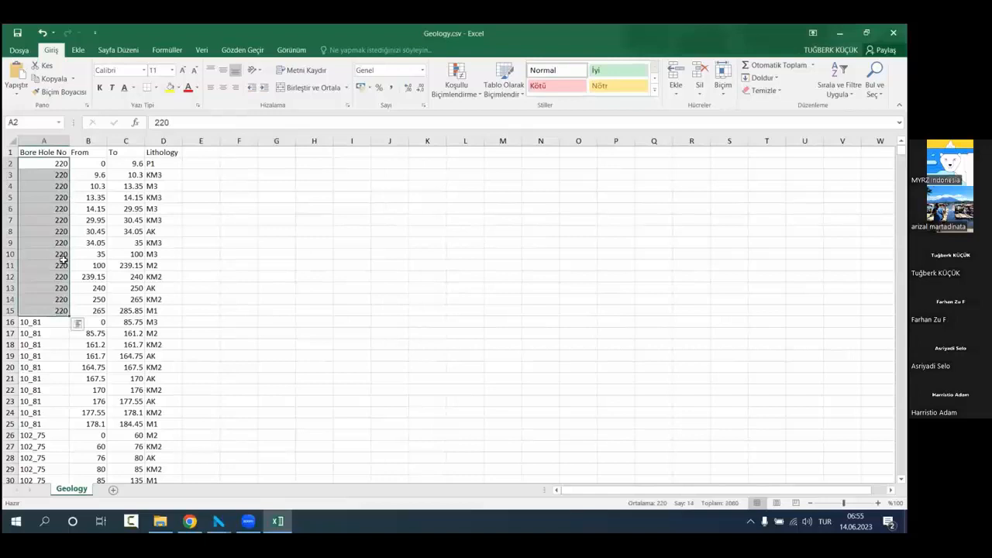
pyautogui.moveTo(99, 161); pyautogui.dragTo(132, 161)
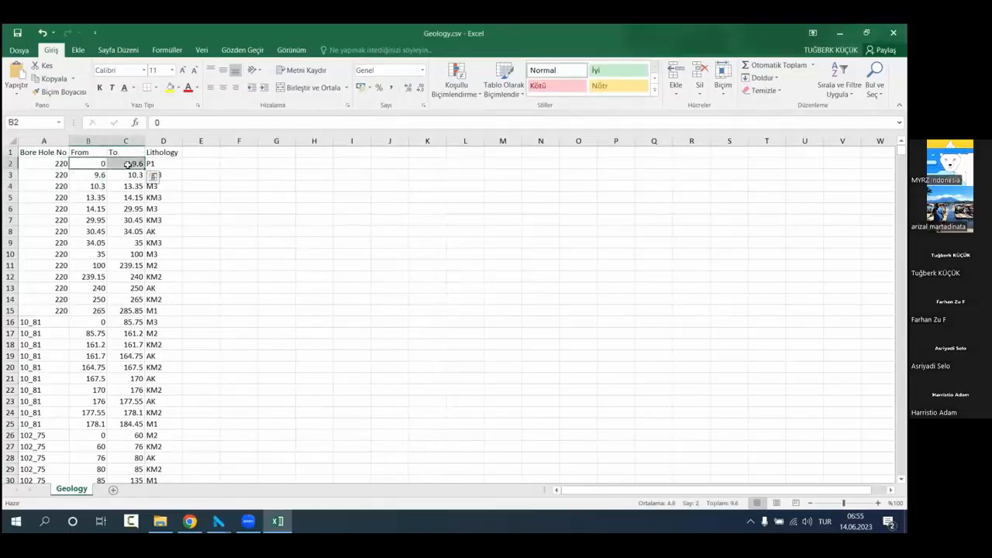
pyautogui.click(171, 162)
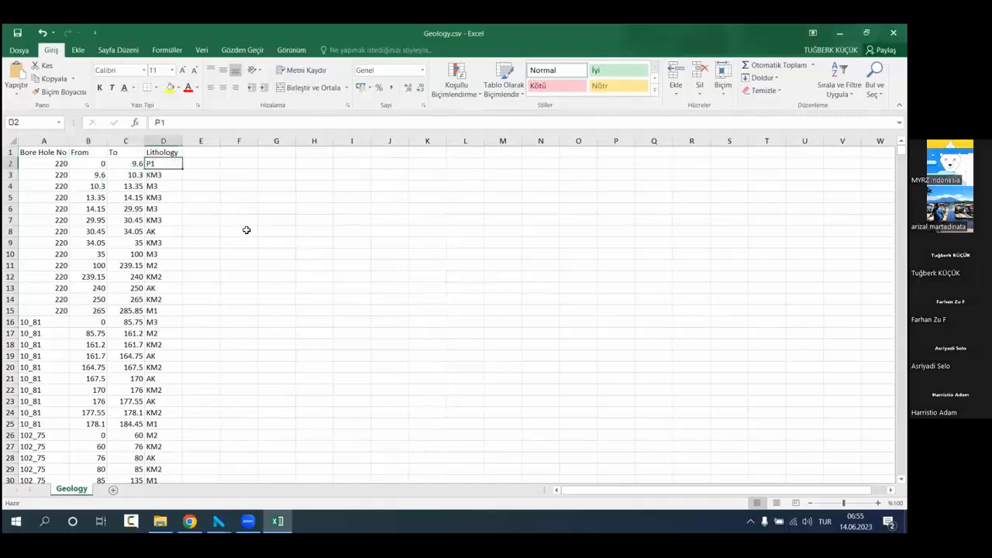
pyautogui.click(93, 164)
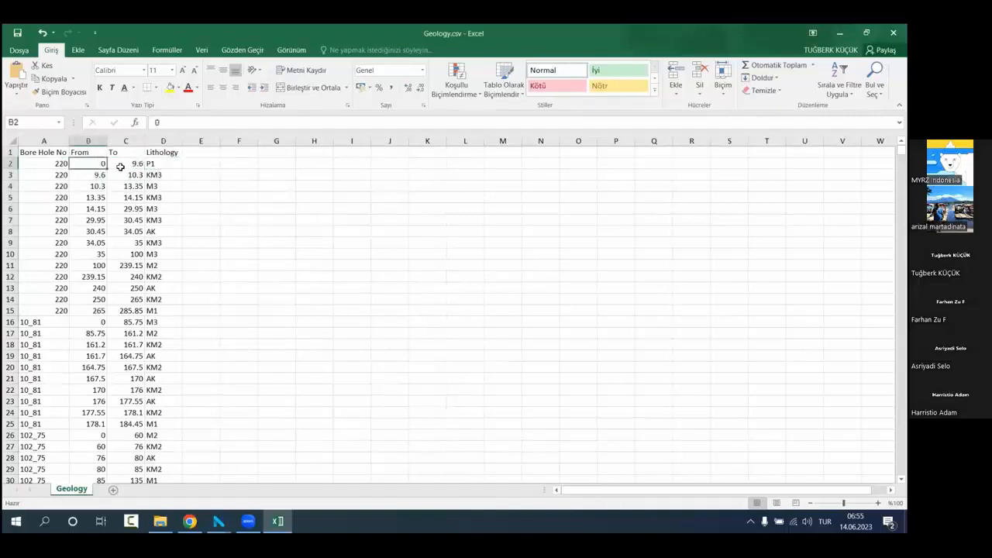
pyautogui.click(120, 166)
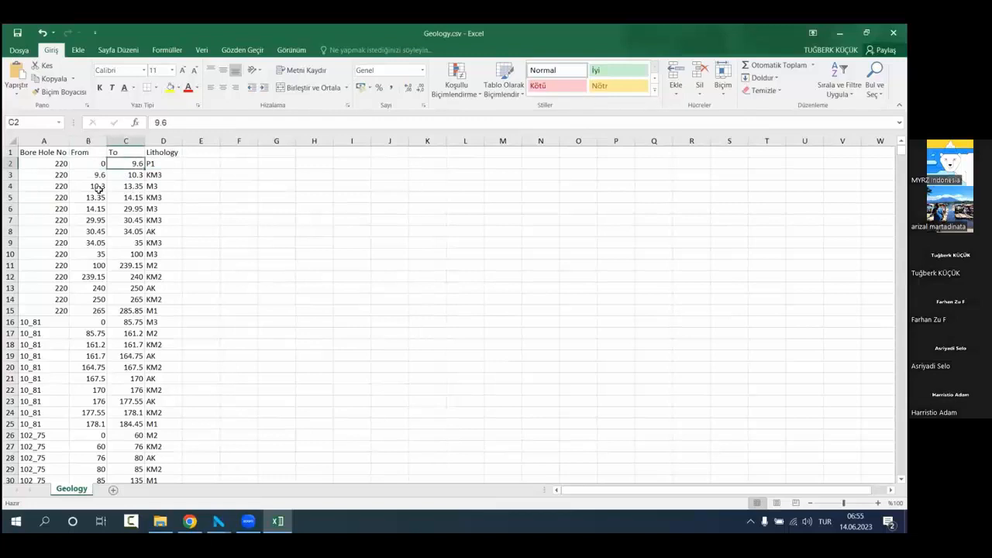
pyautogui.click(172, 162)
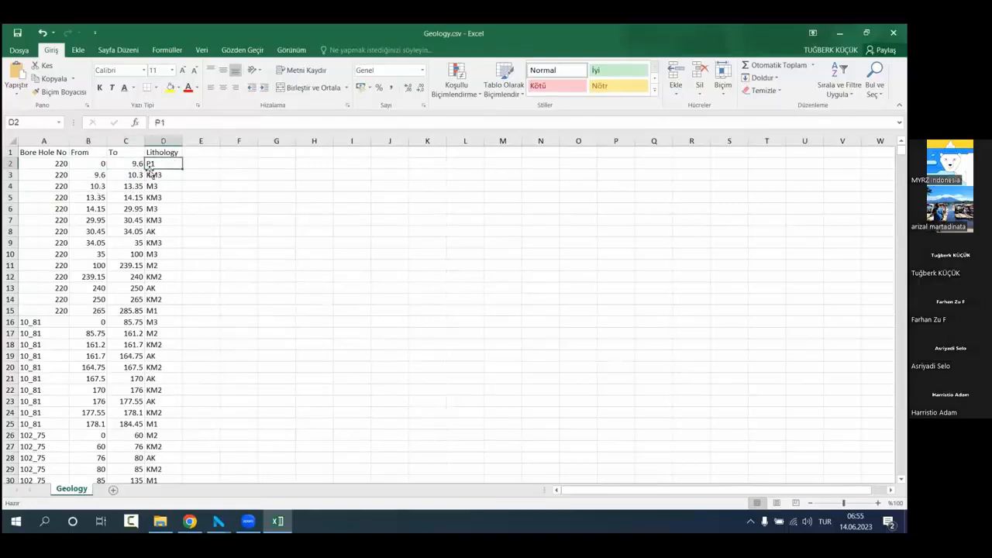
pyautogui.click(94, 178)
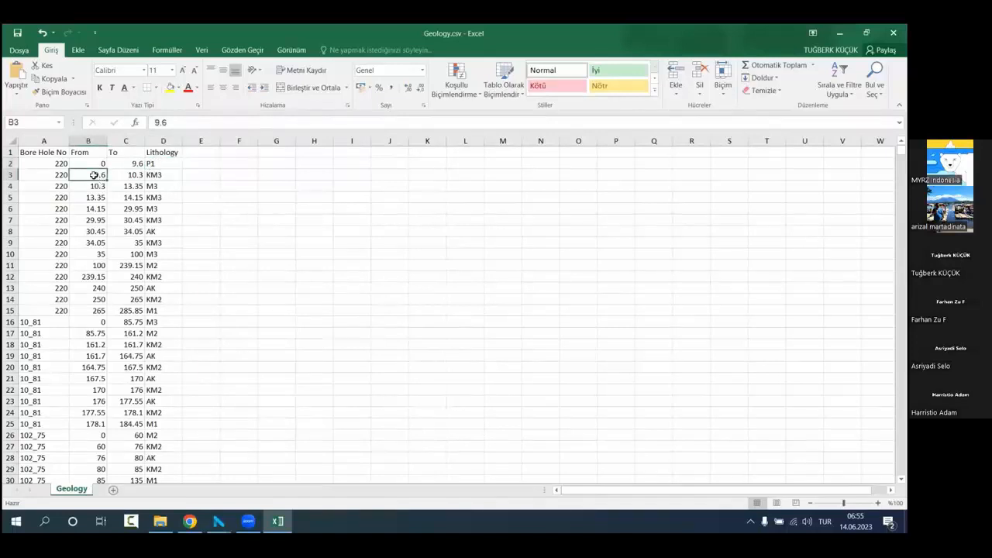
pyautogui.click(125, 174)
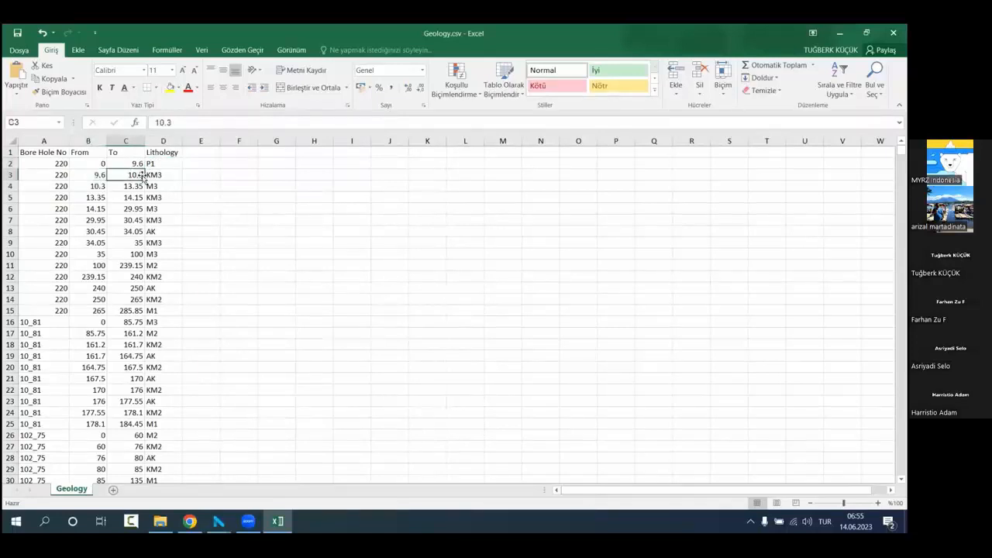
pyautogui.click(156, 175)
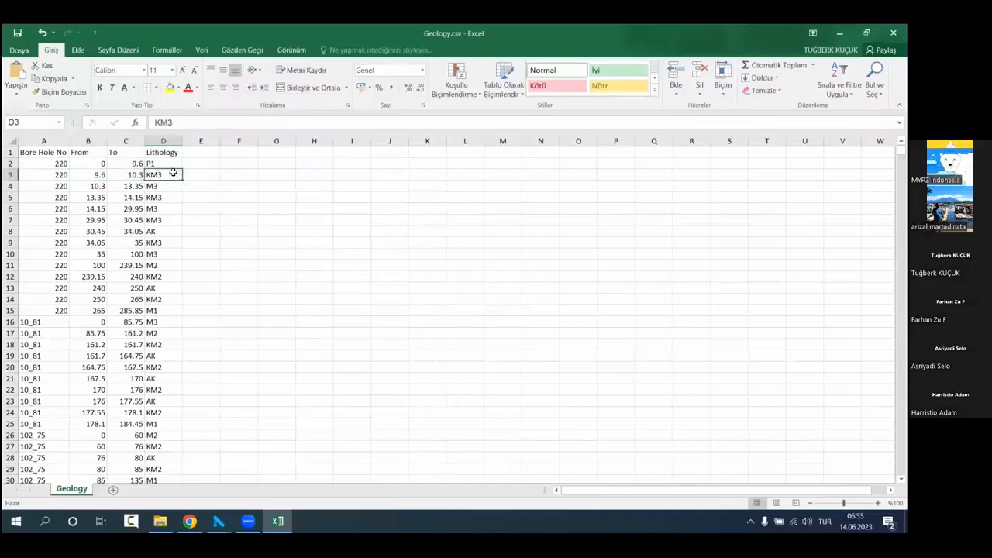
pyautogui.click(297, 219)
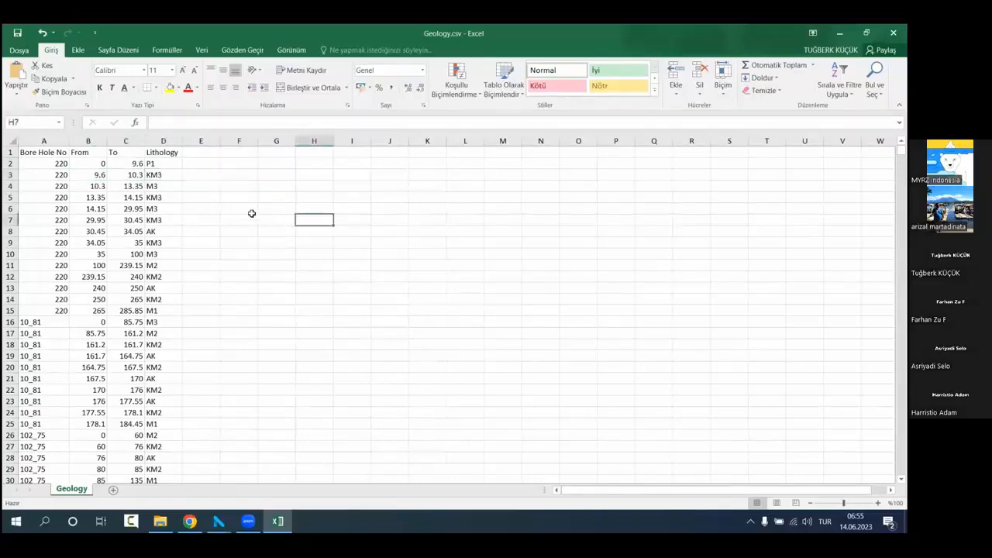
# Step: Examine the From and To depth intervals of bore hole 220 down to its last row, and close Excel without saving
pyautogui.moveTo(100, 163); pyautogui.dragTo(133, 310)
pyautogui.click(190, 310)
pyautogui.click(139, 310)
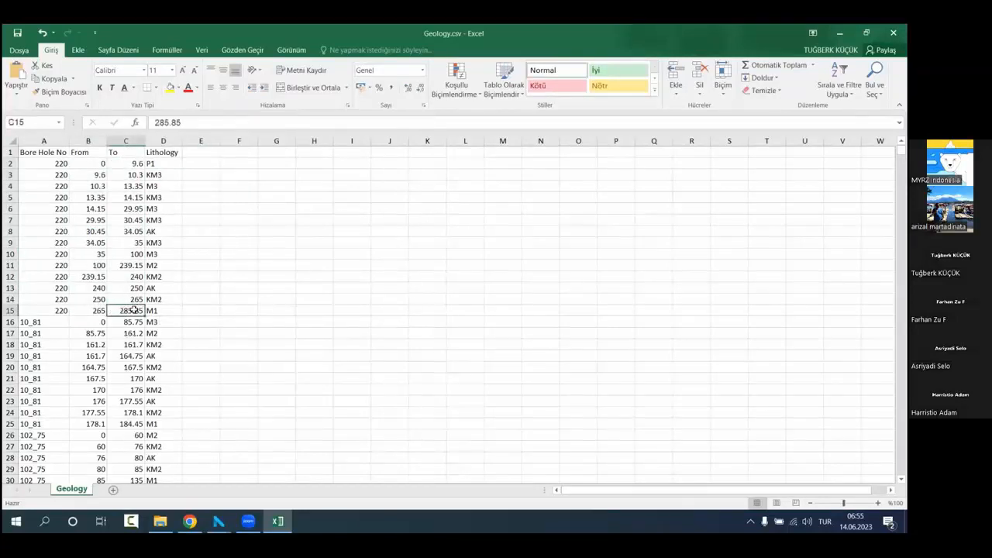
pyautogui.moveTo(99, 163); pyautogui.dragTo(132, 310)
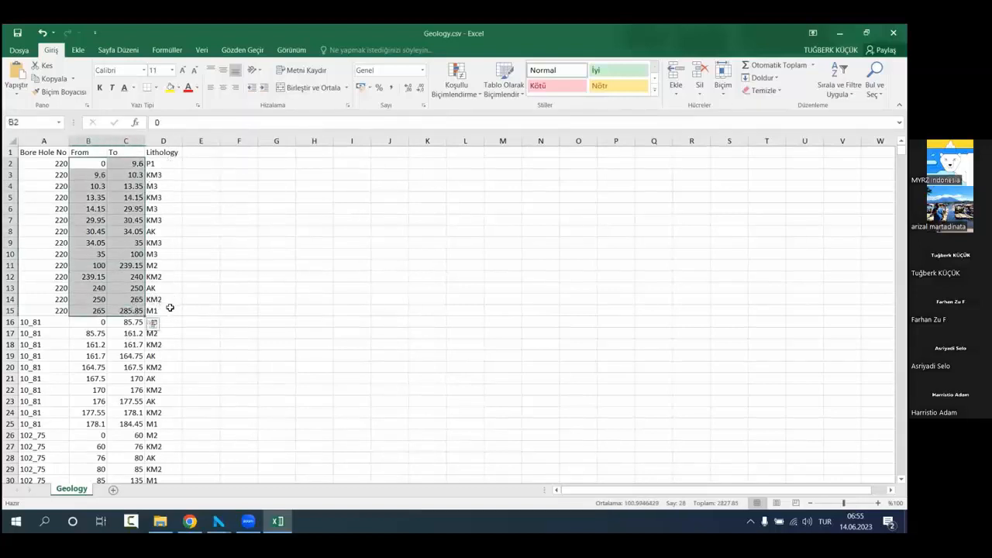
pyautogui.click(391, 287)
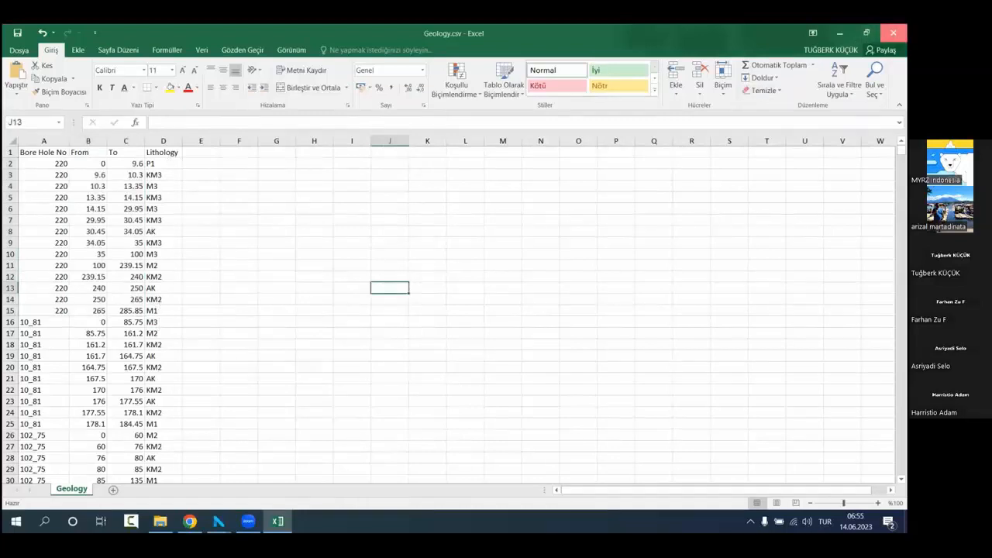
pyautogui.click(892, 33)
pyautogui.click(456, 289)
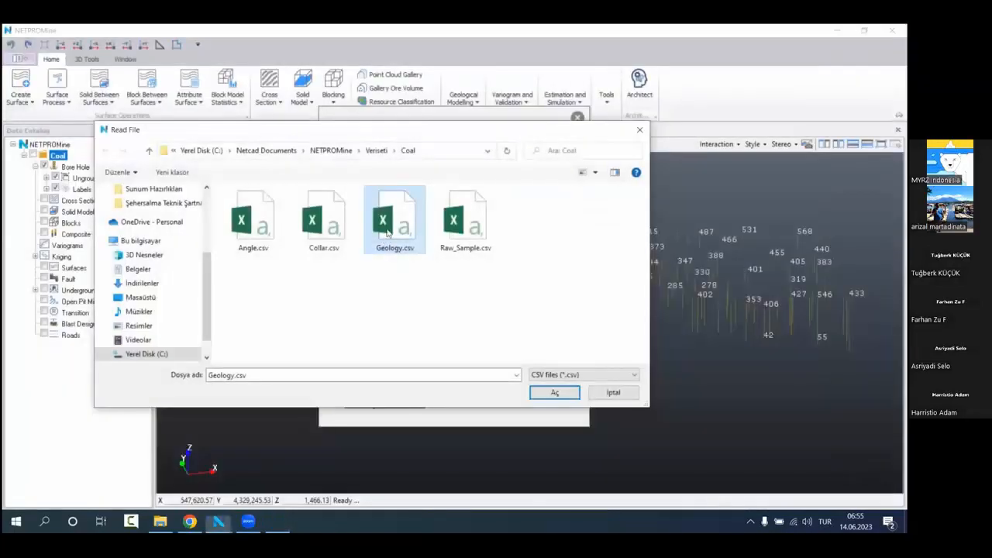
# Step: Import Geology.csv as geology data with the Bore Hole No, From, To and Lithology columns matched, and close the import dialog
pyautogui.doubleClick(387, 233)
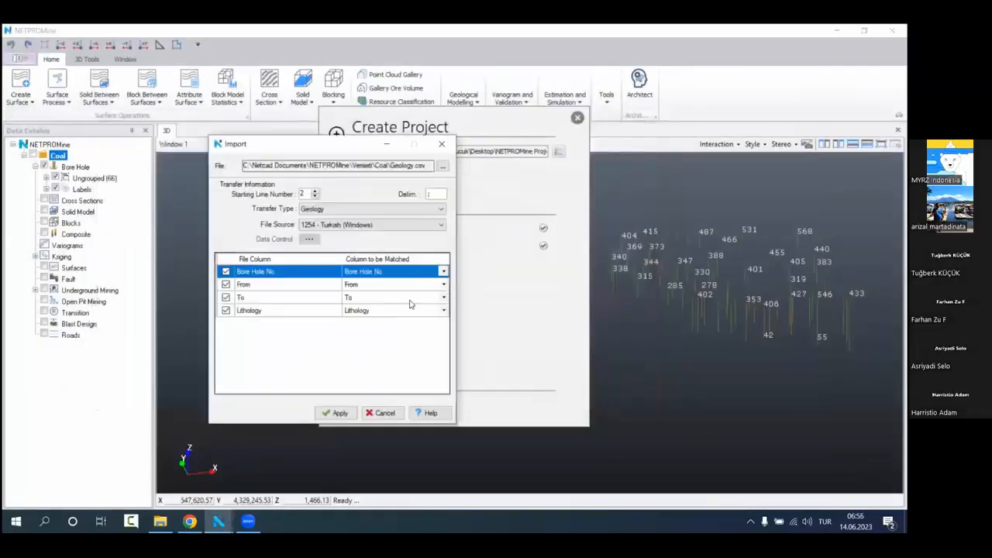
pyautogui.click(301, 287)
pyautogui.click(311, 300)
pyautogui.click(309, 311)
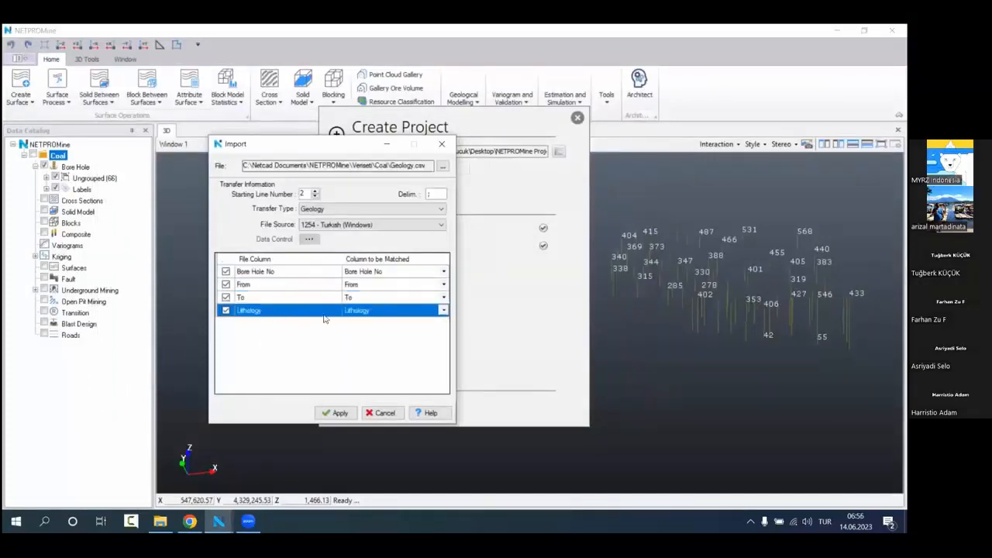
pyautogui.click(334, 413)
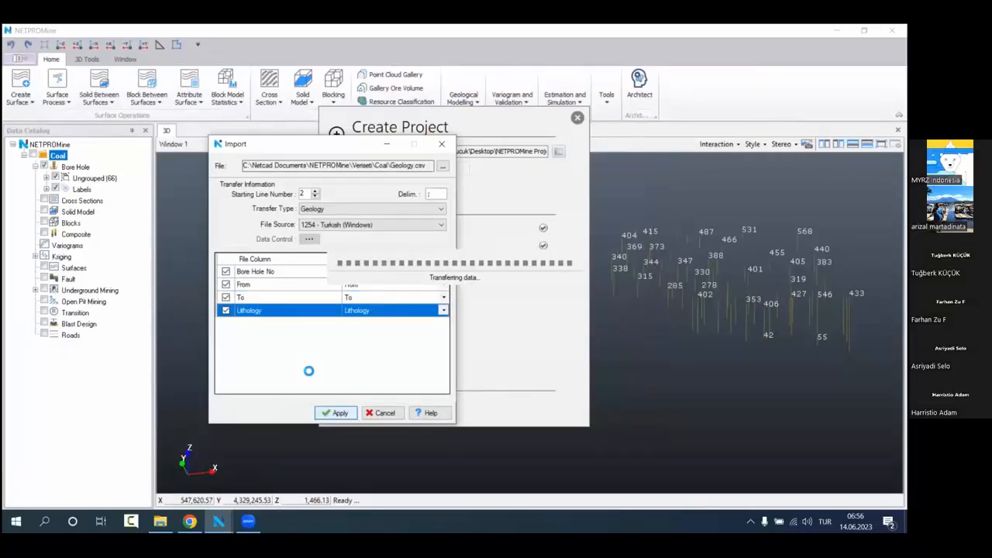
pyautogui.click(463, 291)
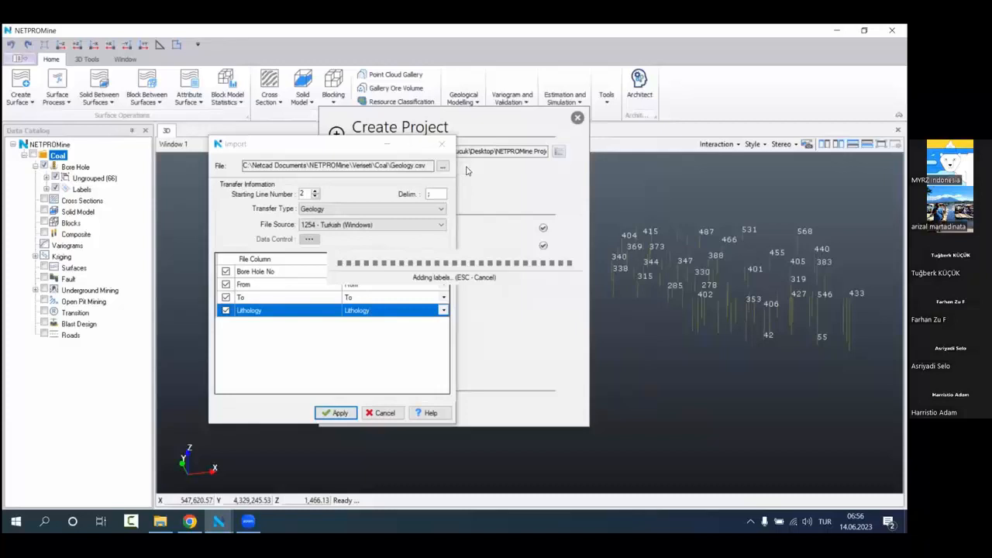
pyautogui.click(442, 145)
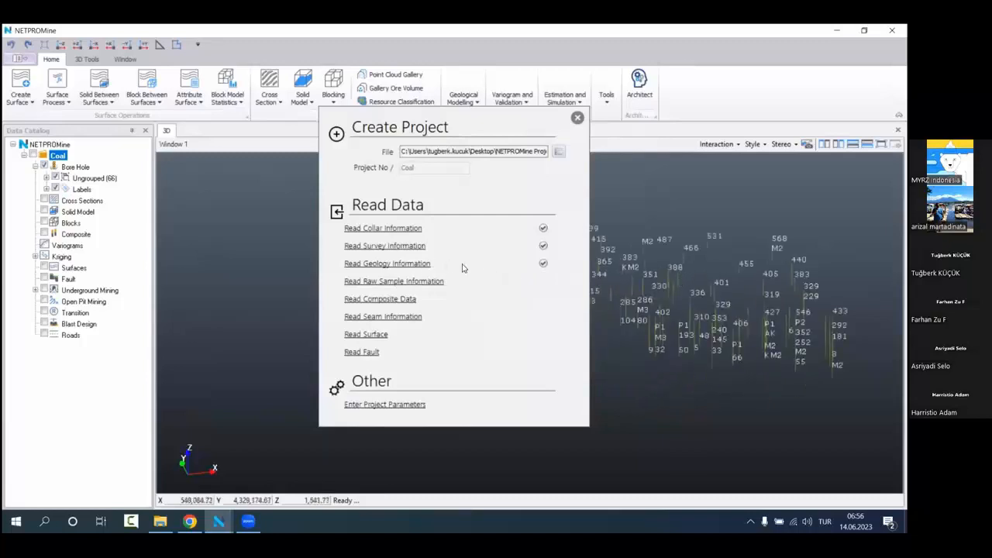
# Step: Try to read the raw sample information, and open the attribute table in the project parameters with a new row's name in editing
pyautogui.click(411, 284)
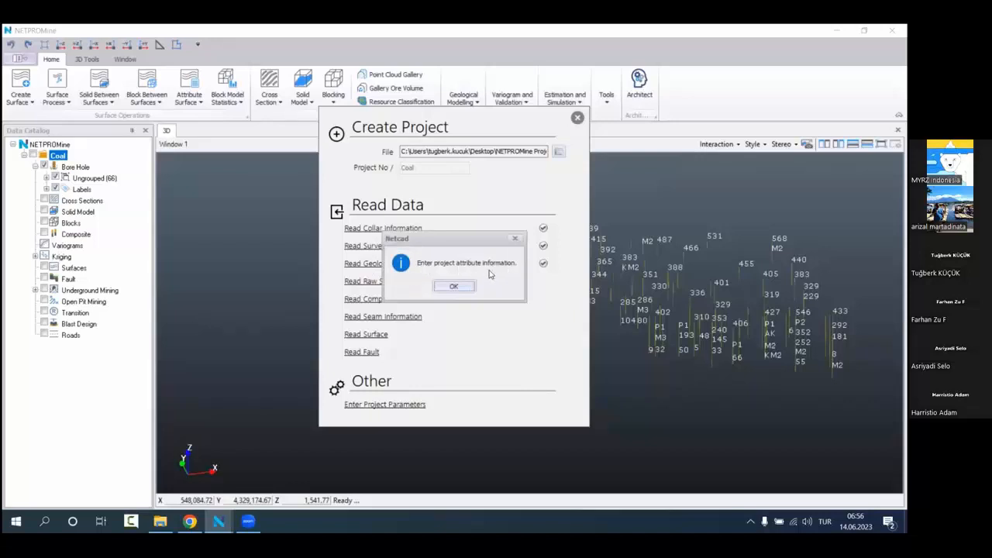
pyautogui.click(454, 287)
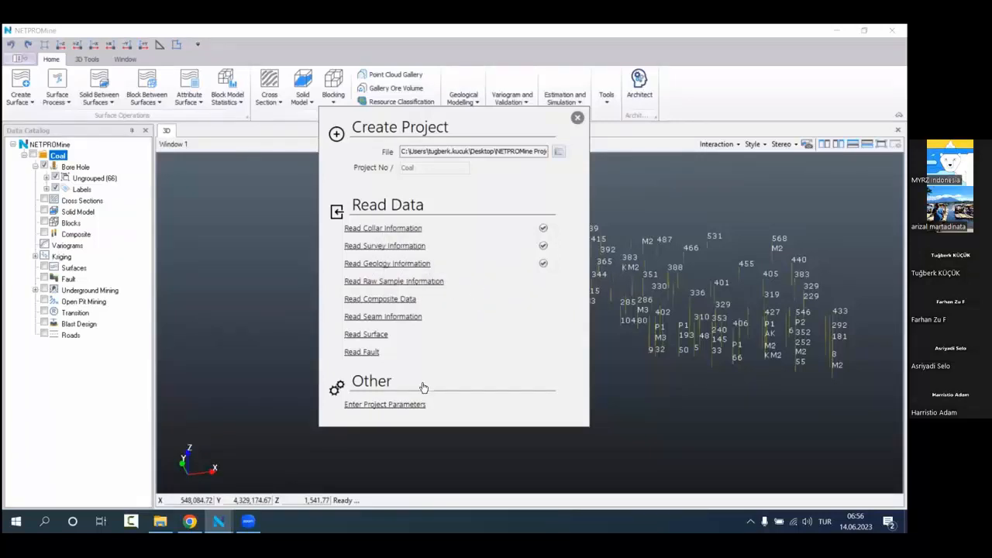
pyautogui.click(382, 406)
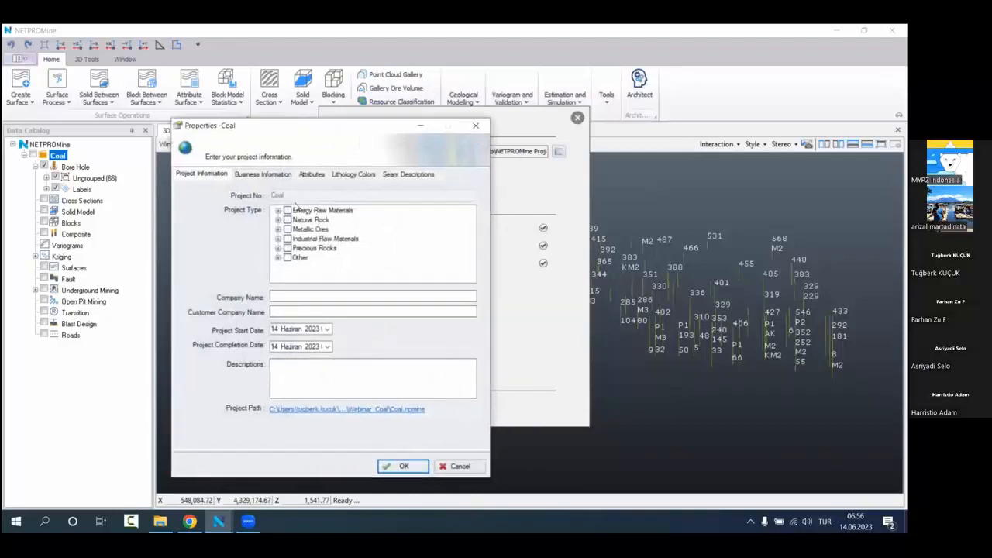
pyautogui.click(304, 178)
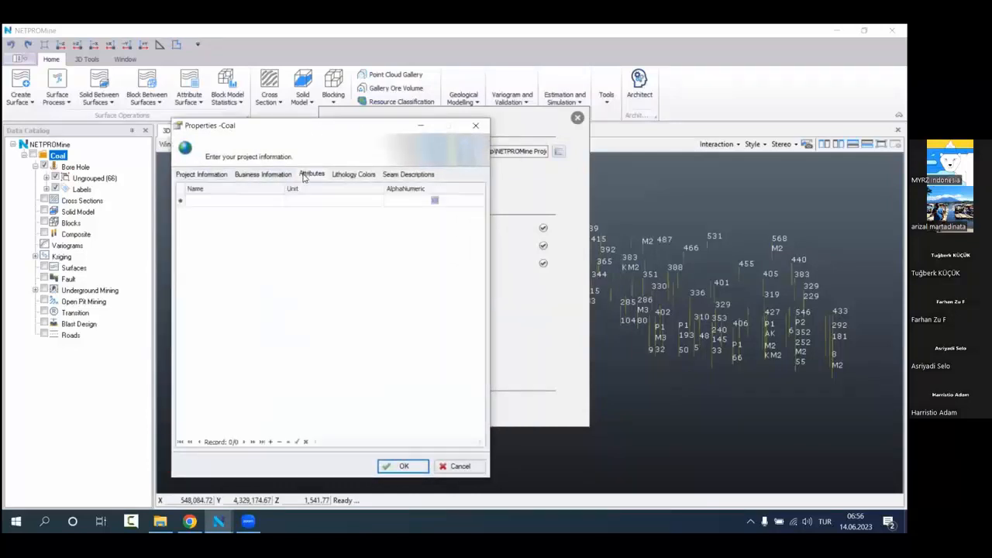
pyautogui.click(272, 200)
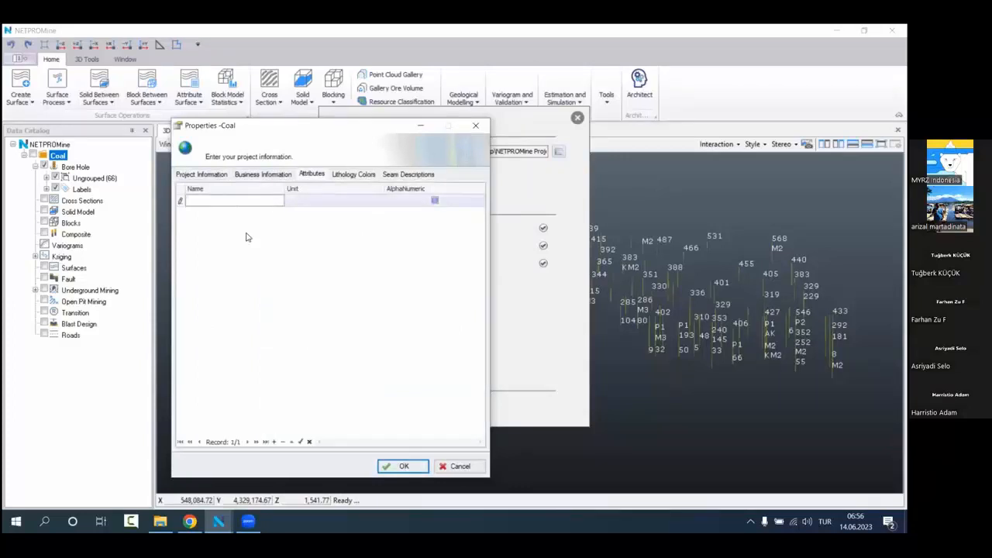
# Step: Switch to File Explorer, browse to the Coal data folder and open Raw_Sample.csv in Excel for inspection
pyautogui.click(159, 521)
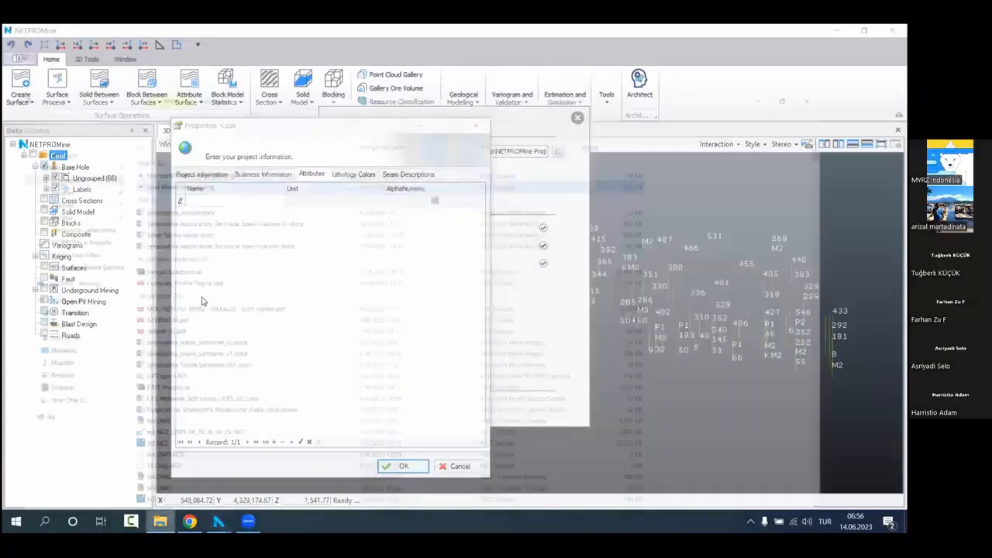
pyautogui.click(161, 521)
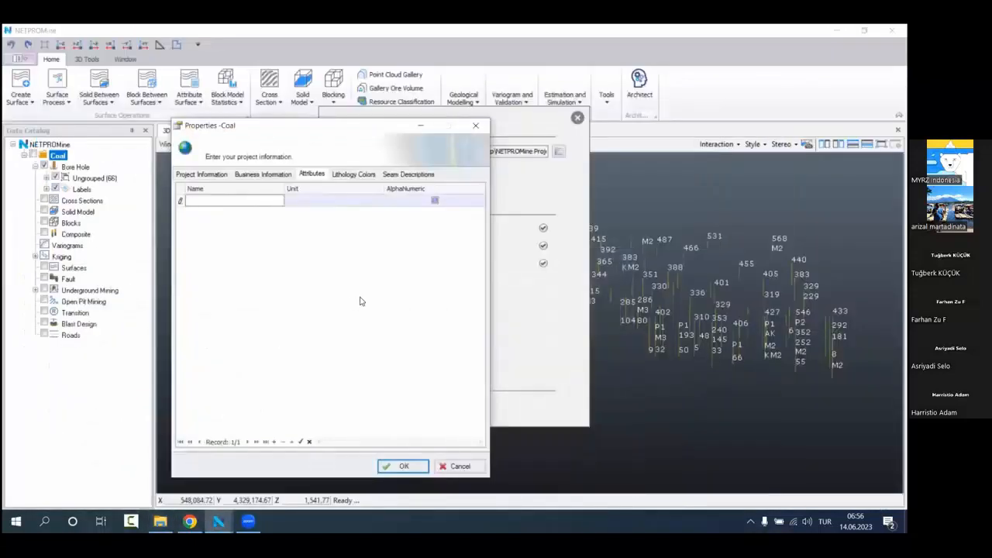
pyautogui.click(161, 521)
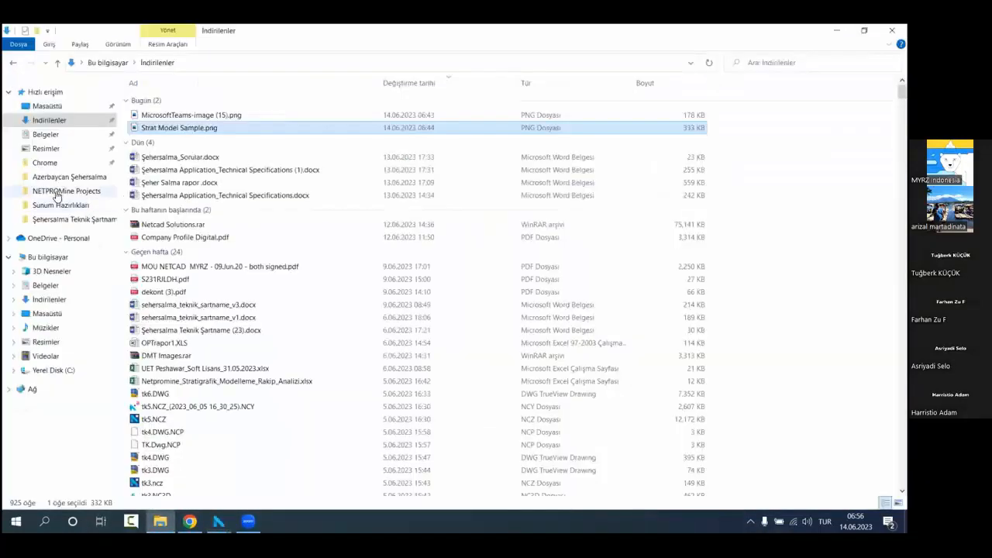
pyautogui.click(46, 162)
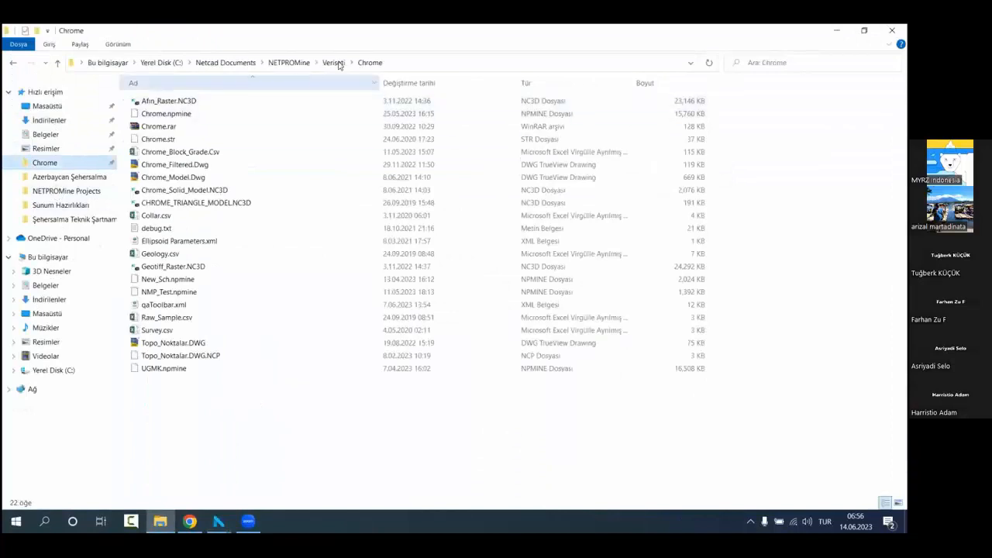
pyautogui.click(341, 63)
pyautogui.doubleClick(235, 114)
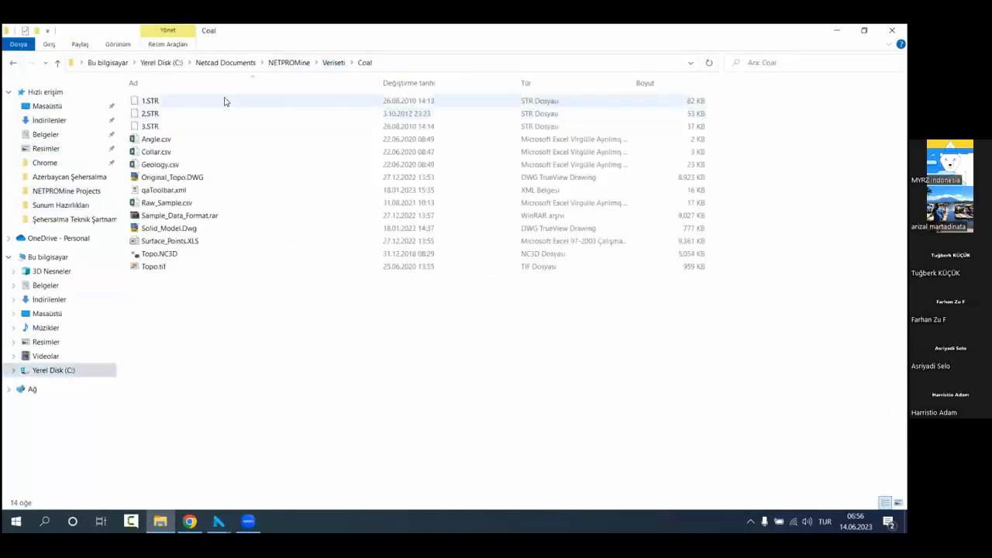
pyautogui.click(186, 206)
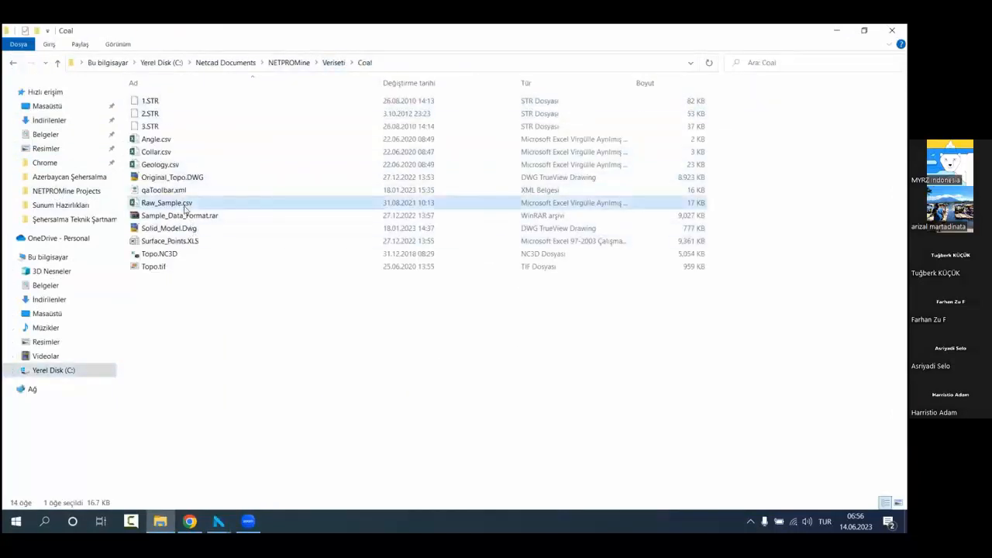
pyautogui.rightClick(187, 205)
pyautogui.click(210, 209)
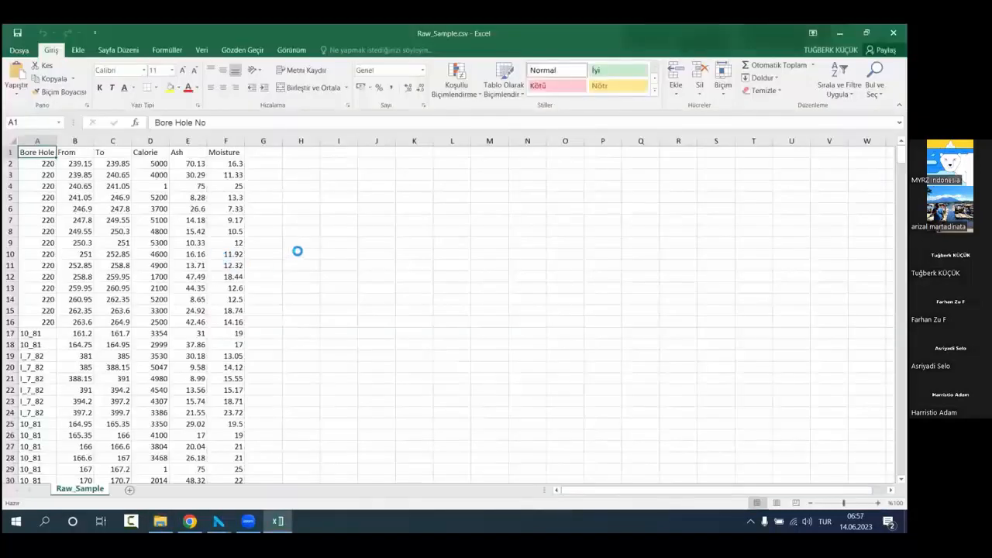
# Step: Widen the Bore Hole No column of the raw sample table to show its full heading, and fit the From column to its contents
pyautogui.moveTo(56, 141); pyautogui.dragTo(70, 141)
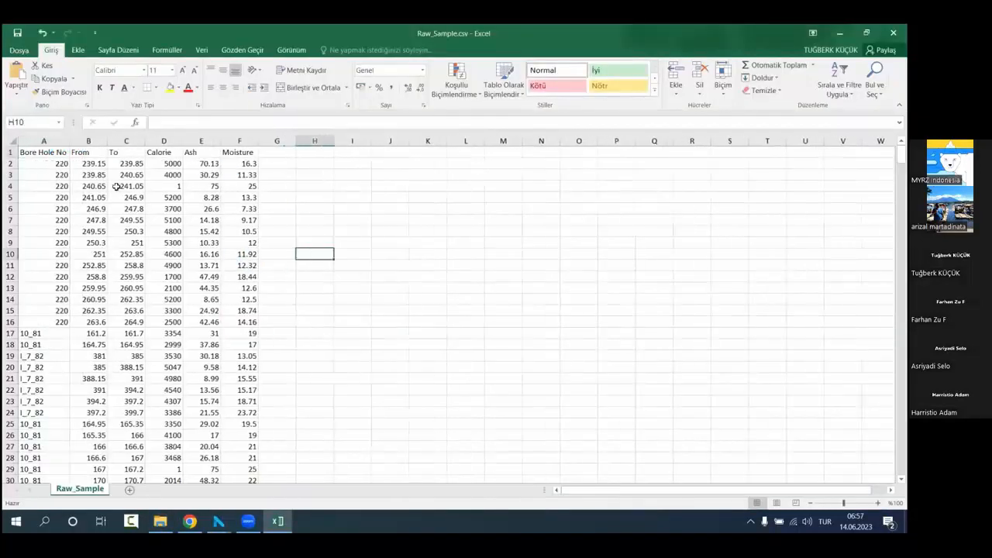
pyautogui.click(339, 221)
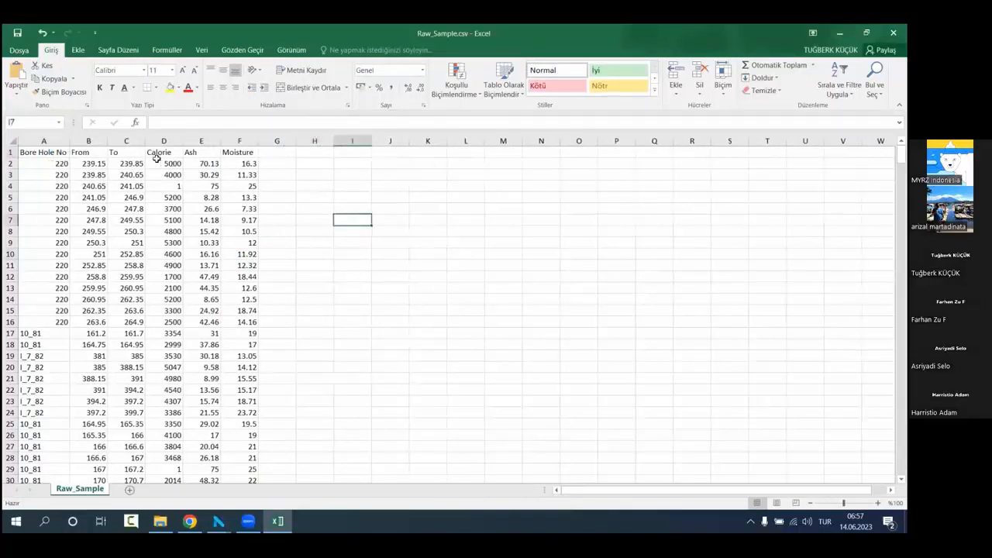
pyautogui.doubleClick(108, 140)
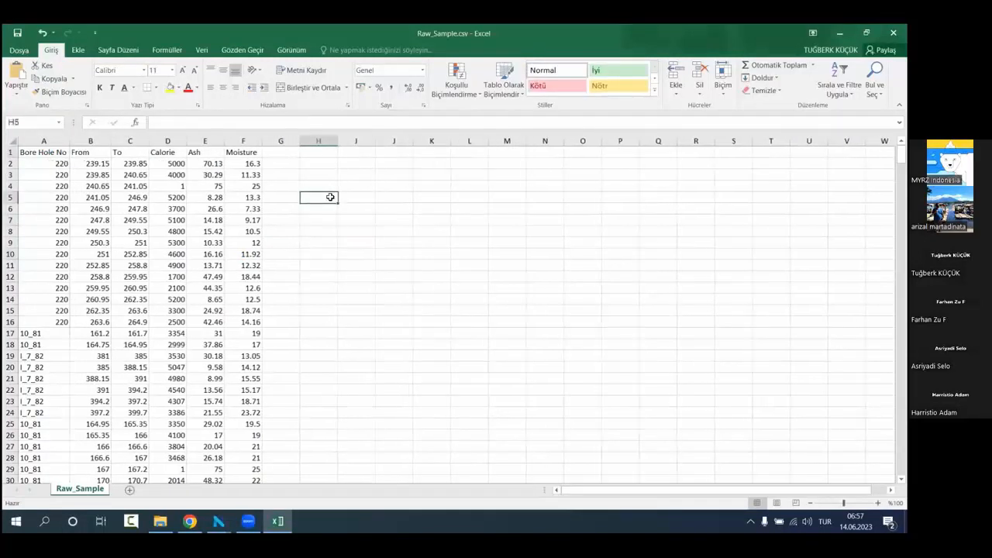
# Step: Examine the From and To depths and the Calorie, Ash and Moisture columns of the raw sample table
pyautogui.moveTo(85, 163); pyautogui.dragTo(117, 163)
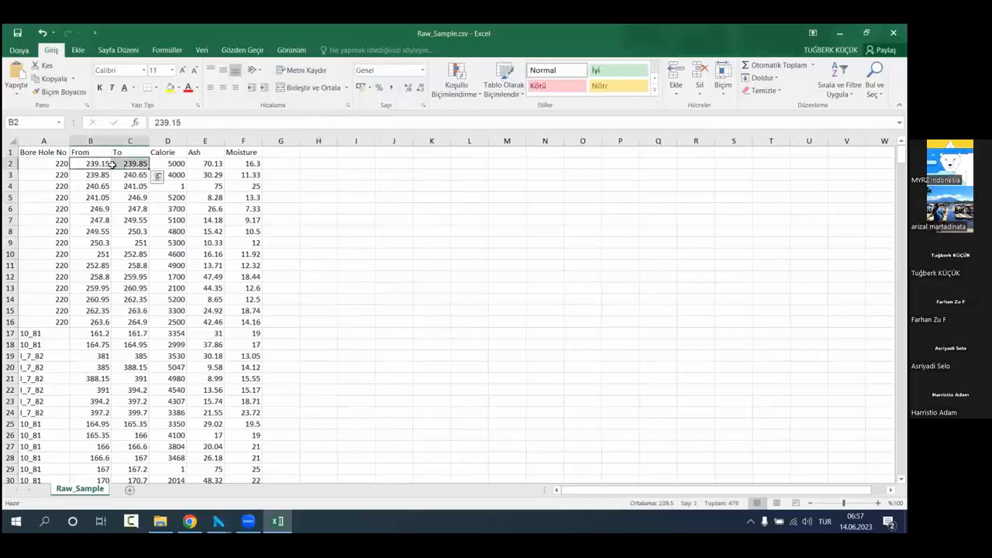
pyautogui.click(275, 220)
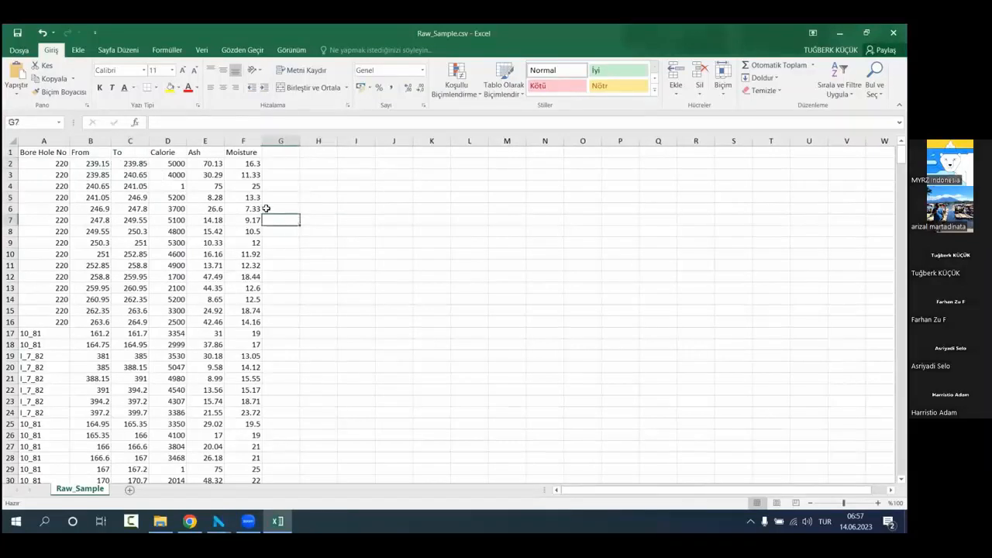
pyautogui.click(169, 163)
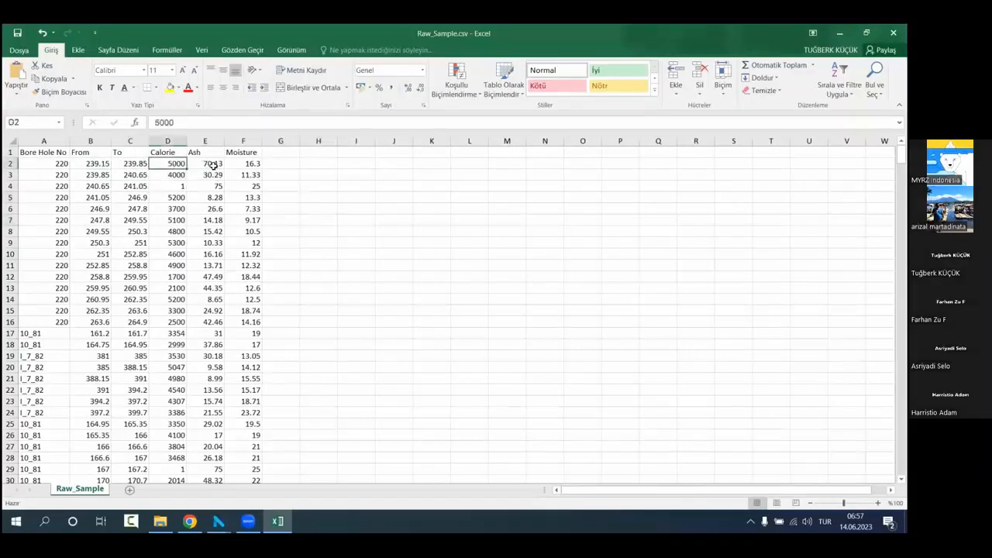
pyautogui.click(214, 165)
pyautogui.click(250, 164)
pyautogui.click(356, 198)
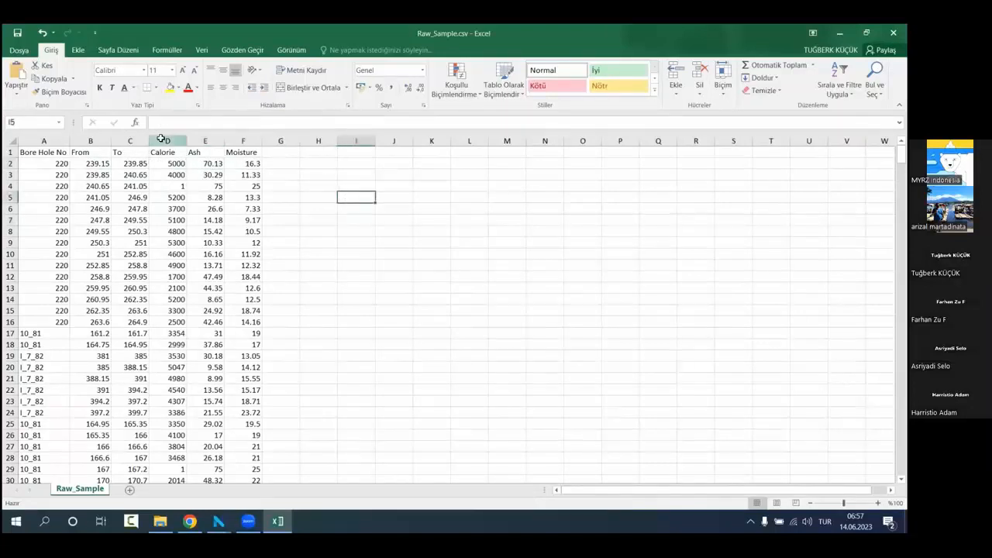
pyautogui.moveTo(164, 140); pyautogui.dragTo(237, 144)
pyautogui.click(298, 204)
pyautogui.moveTo(174, 141); pyautogui.dragTo(242, 145)
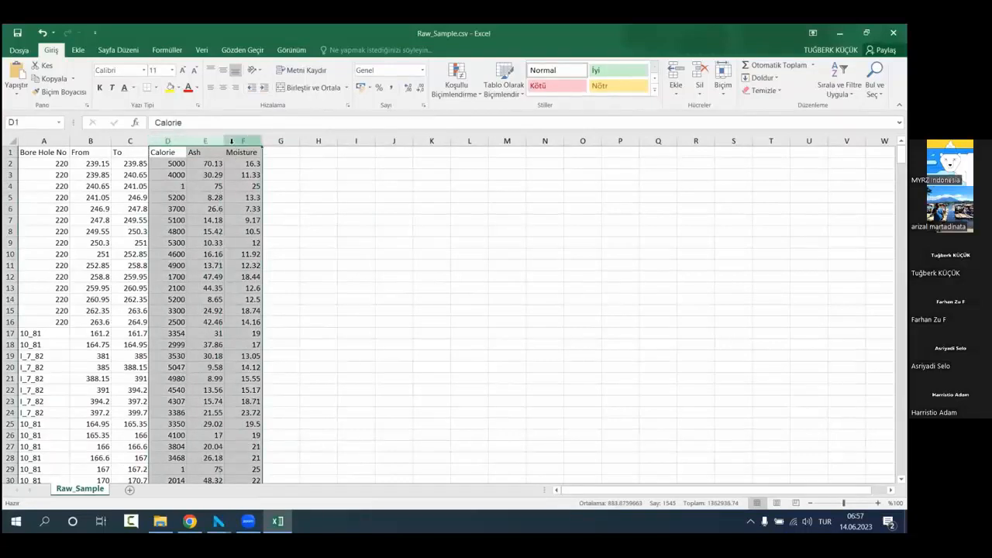
pyautogui.click(356, 266)
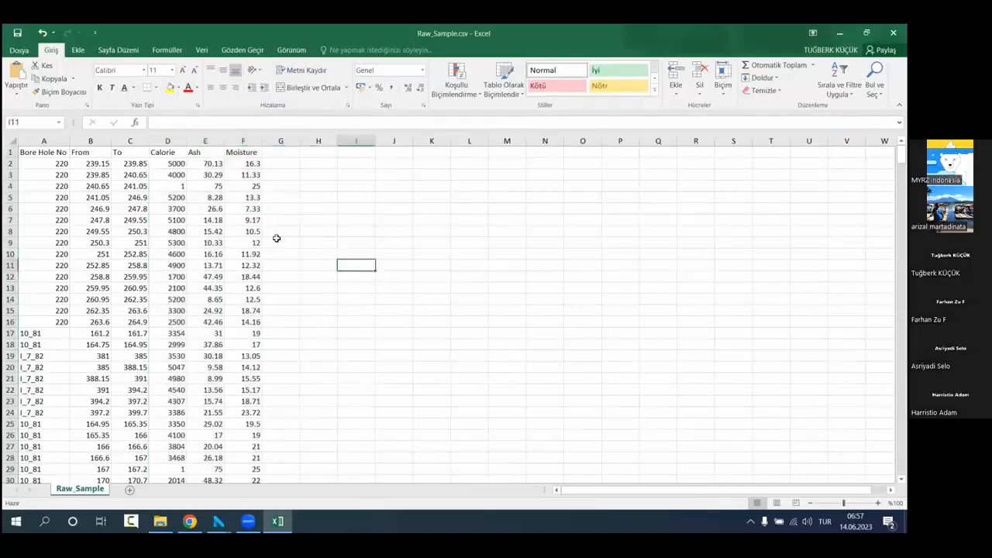
# Step: Switch back to NETPROMine and name three project attributes Calorie, Ash and Moisture in the Coal properties
pyautogui.click(220, 522)
pyautogui.click(840, 34)
pyautogui.click(429, 319)
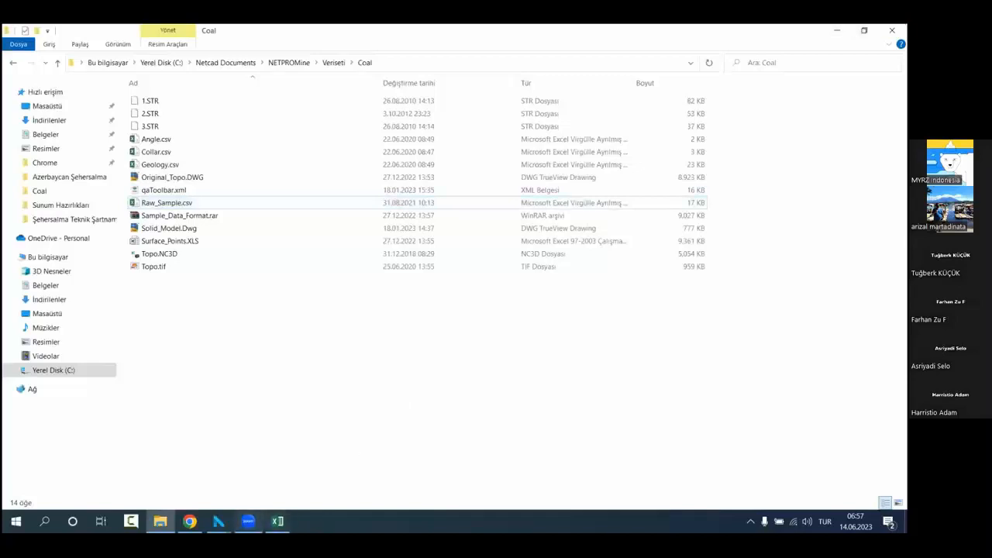
pyautogui.moveTo(220, 521)
pyautogui.click(199, 483)
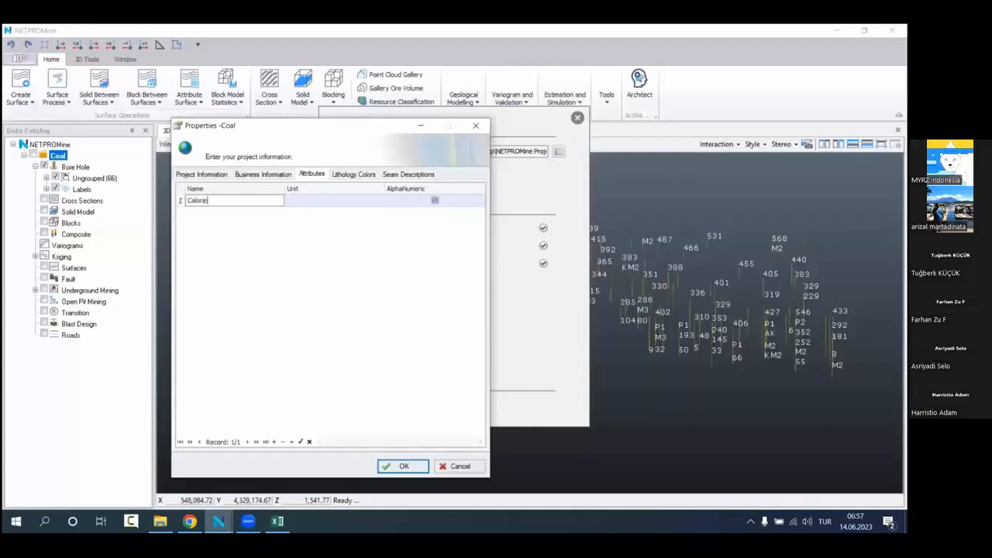
pyautogui.press('Down')
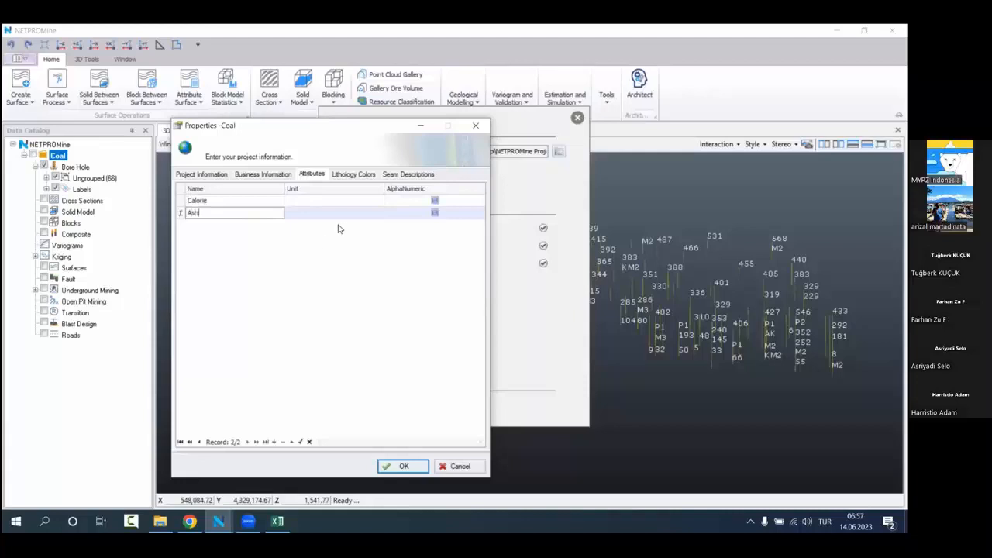
pyautogui.press('Down')
pyautogui.write('M')
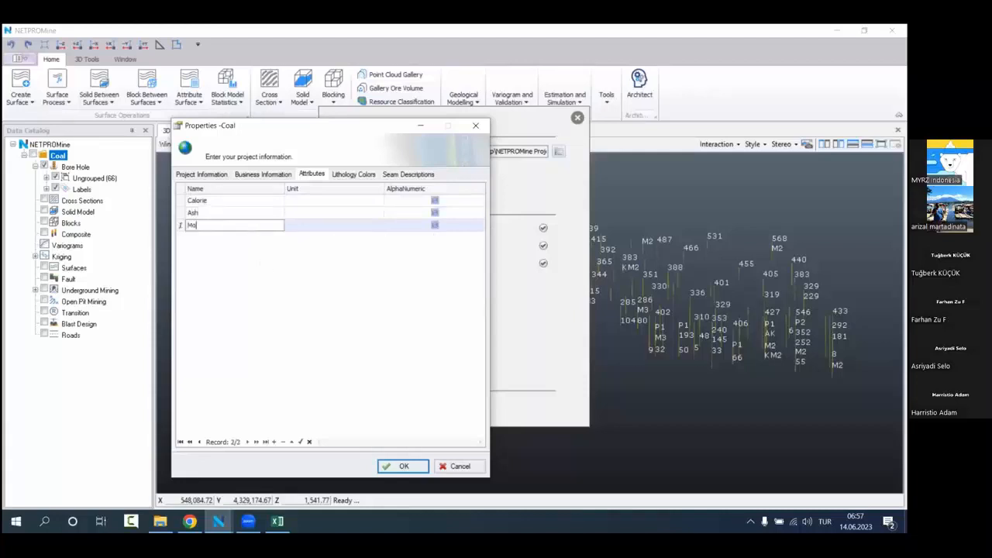
pyautogui.press('Return')
# Step: Set the unit of Calorie to Kcal/kg and of Ash and Moisture to %, and save the project properties
pyautogui.click(305, 205)
pyautogui.click(378, 200)
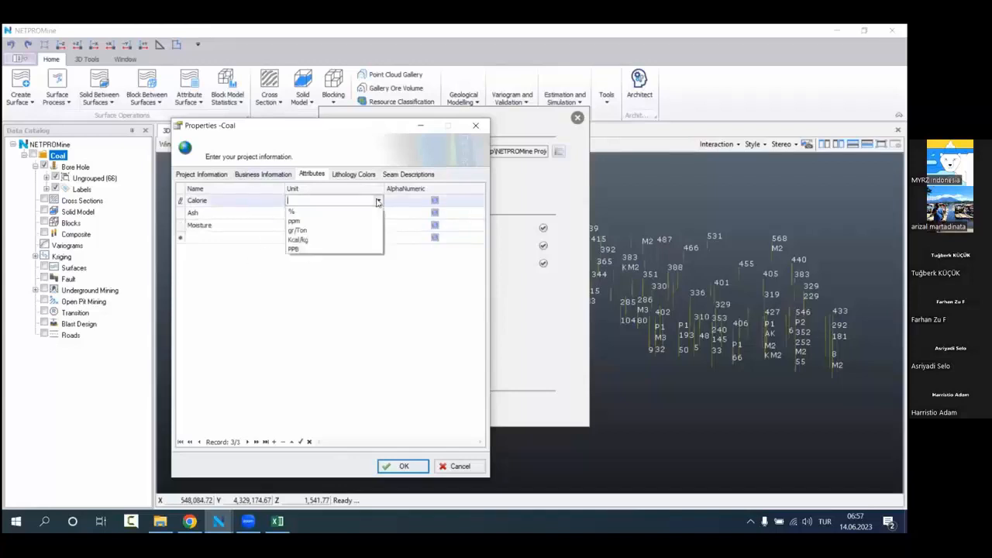
pyautogui.click(361, 245)
pyautogui.click(325, 269)
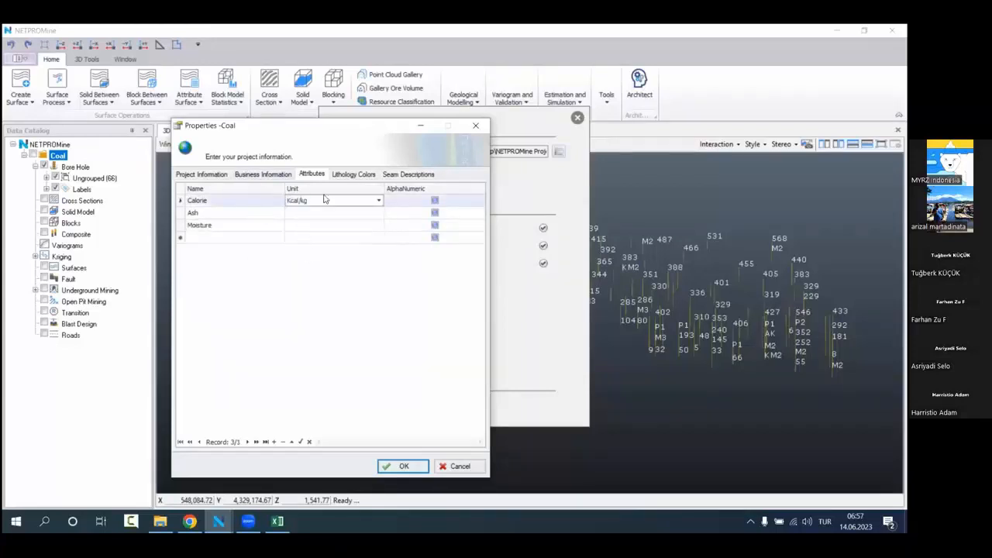
pyautogui.click(322, 215)
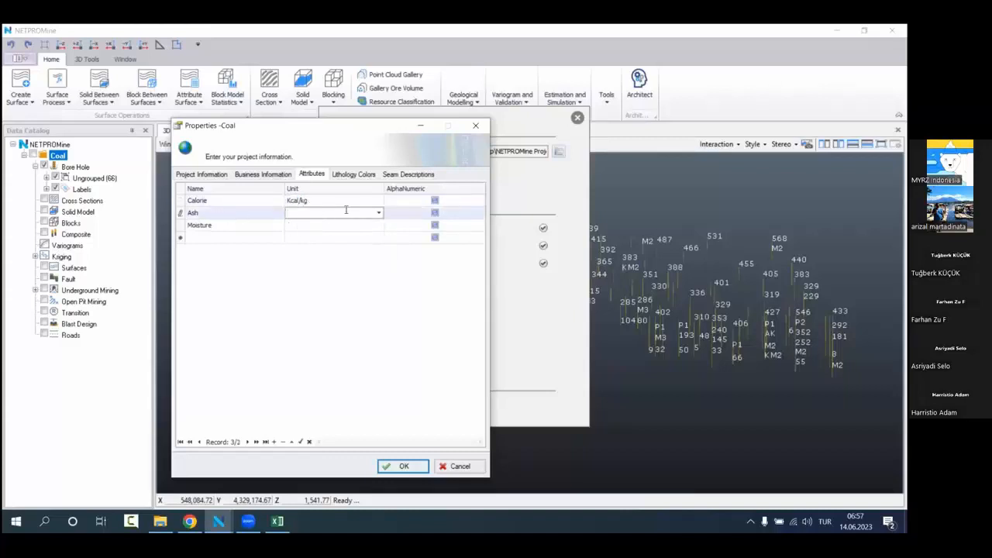
pyautogui.click(378, 212)
pyautogui.click(296, 223)
pyautogui.click(313, 226)
pyautogui.click(378, 225)
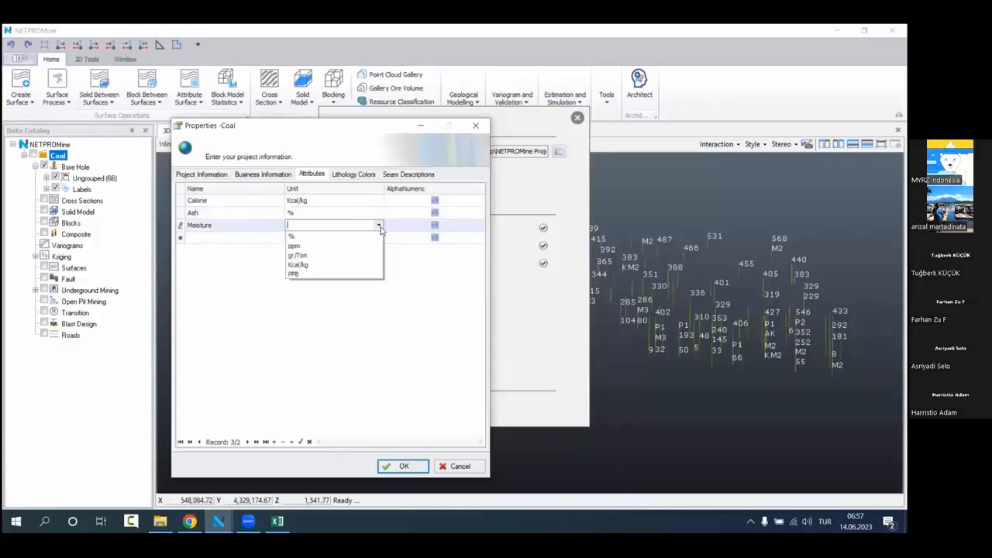
pyautogui.click(348, 261)
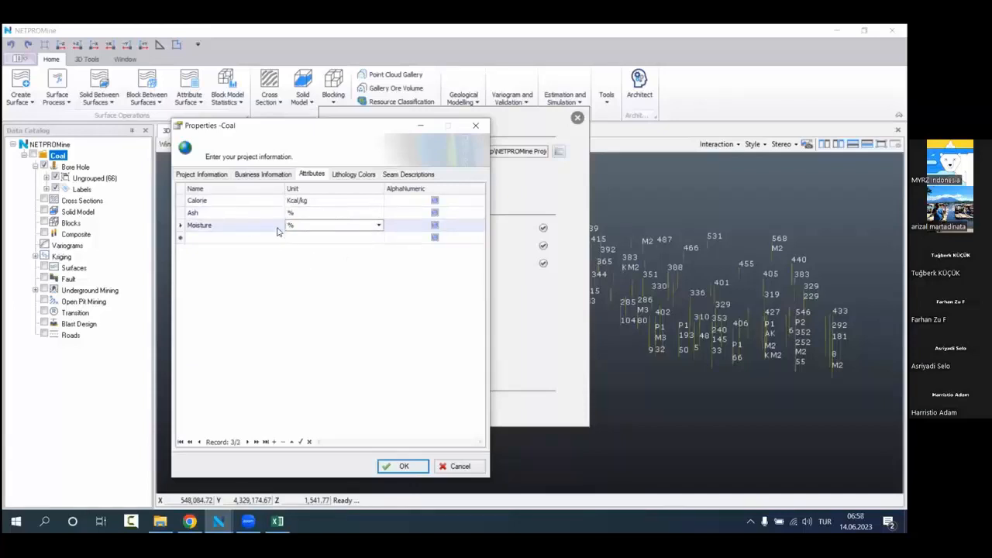
pyautogui.click(402, 463)
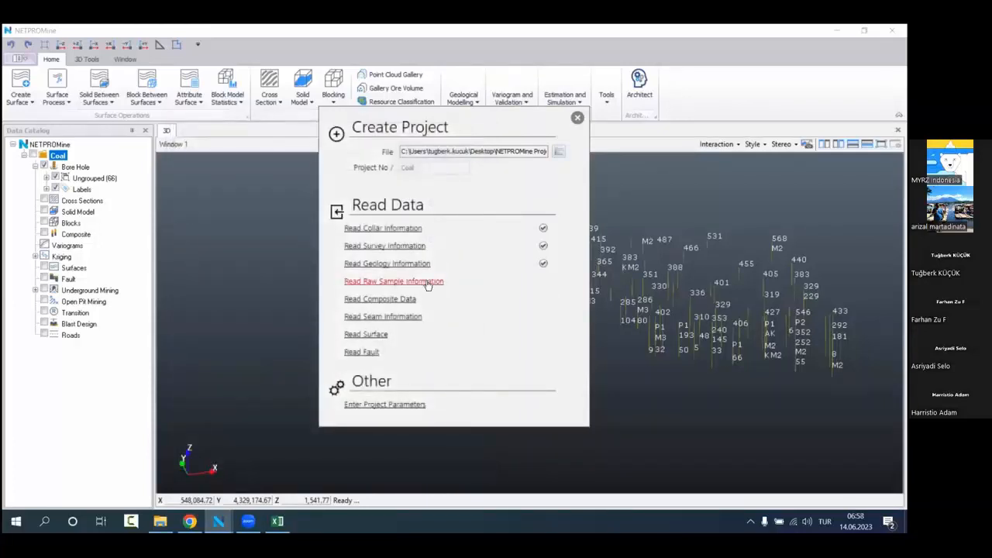
# Step: Load Raw_Sample.csv as raw sample information and match its From and To columns to From and To
pyautogui.click(427, 284)
pyautogui.click(470, 230)
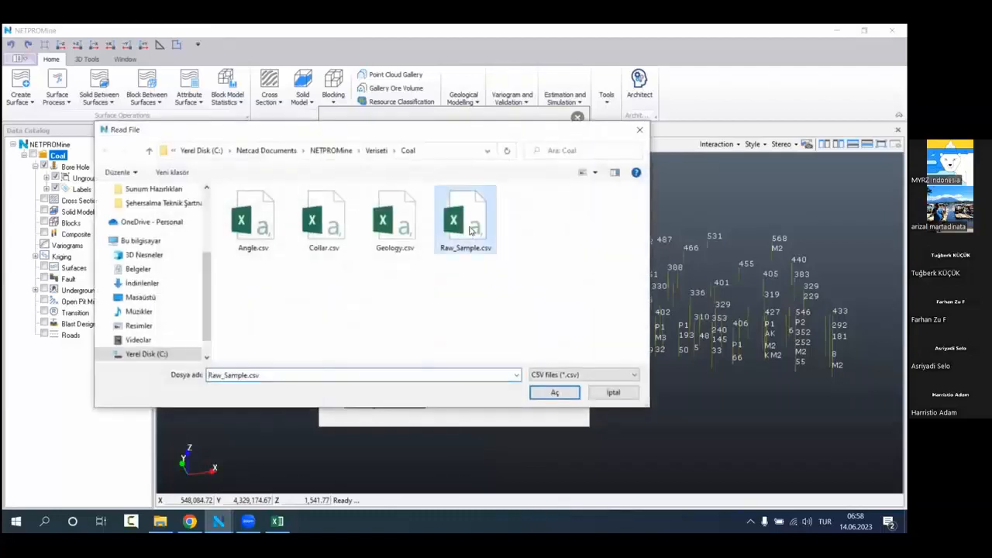
pyautogui.doubleClick(470, 230)
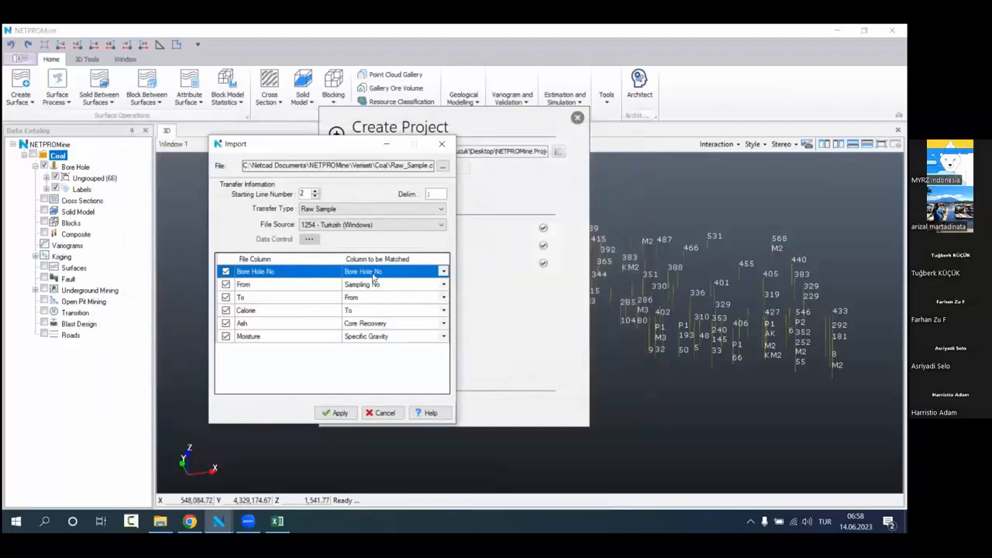
pyautogui.click(399, 287)
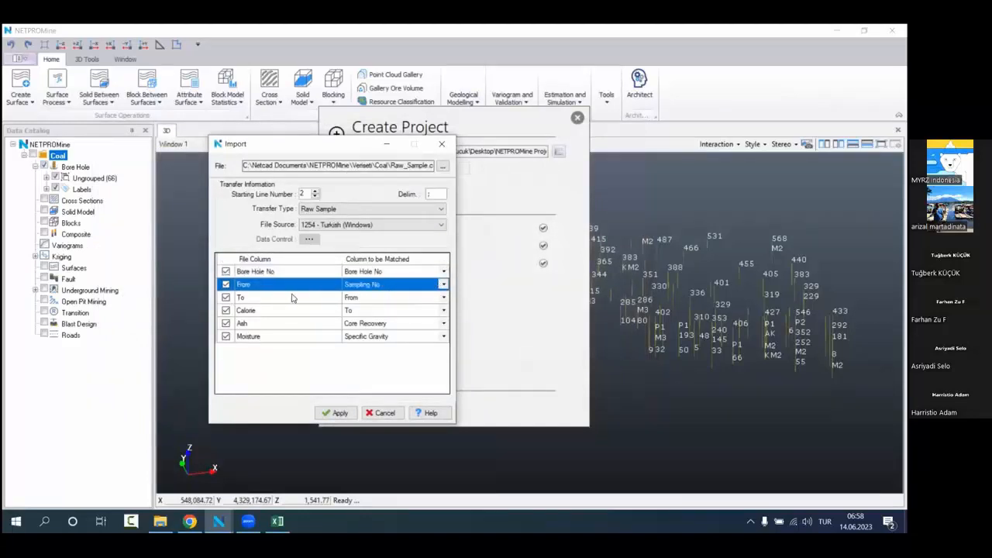
pyautogui.click(443, 284)
pyautogui.click(350, 309)
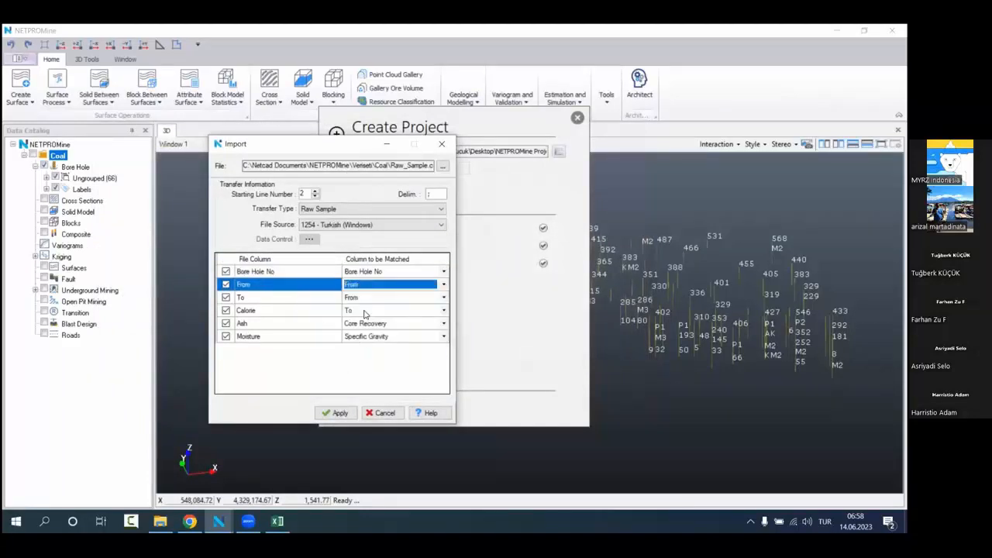
pyautogui.click(433, 298)
pyautogui.click(443, 297)
pyautogui.click(353, 323)
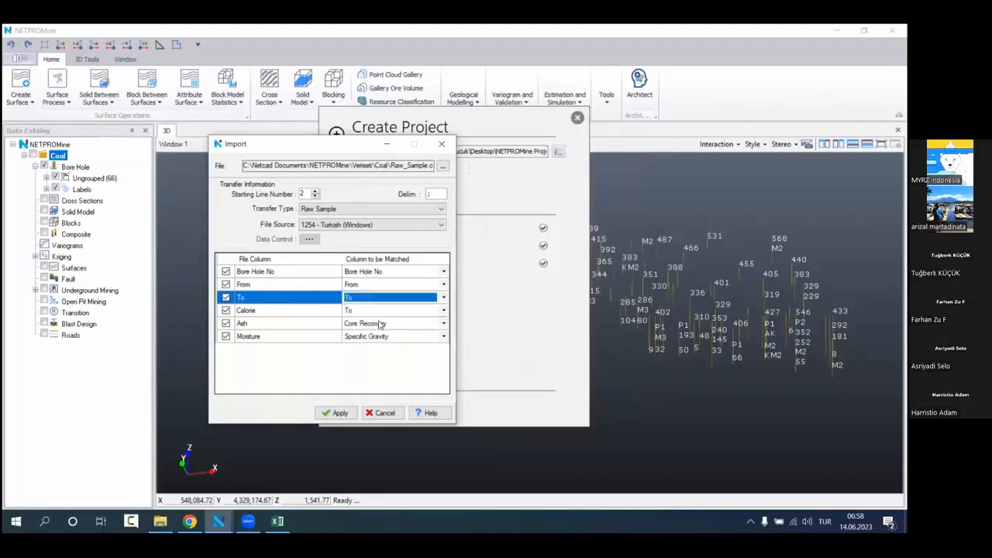
# Step: Match the Calorie, Ash and Moisture file columns to the project attributes of the same names
pyautogui.click(355, 313)
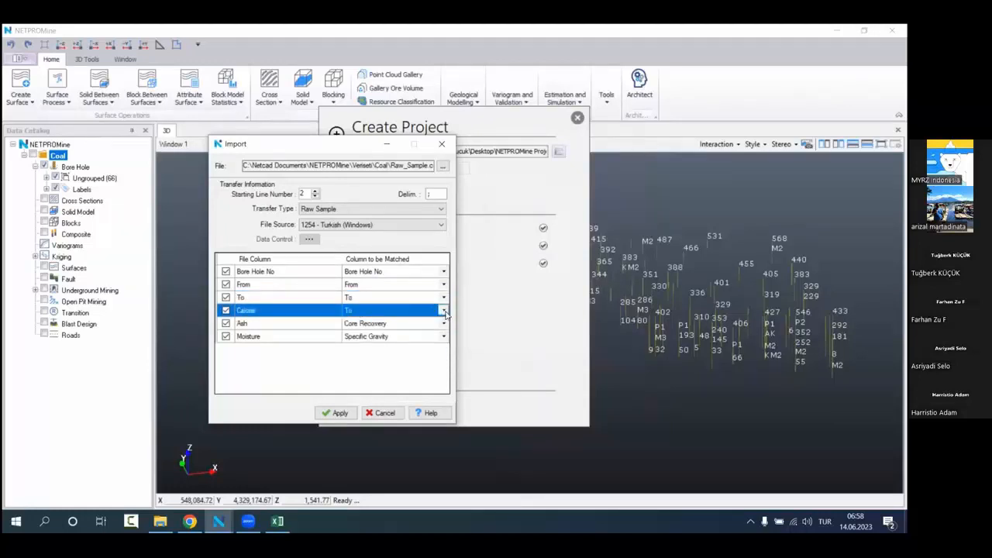
pyautogui.click(443, 310)
pyautogui.click(418, 368)
pyautogui.click(419, 324)
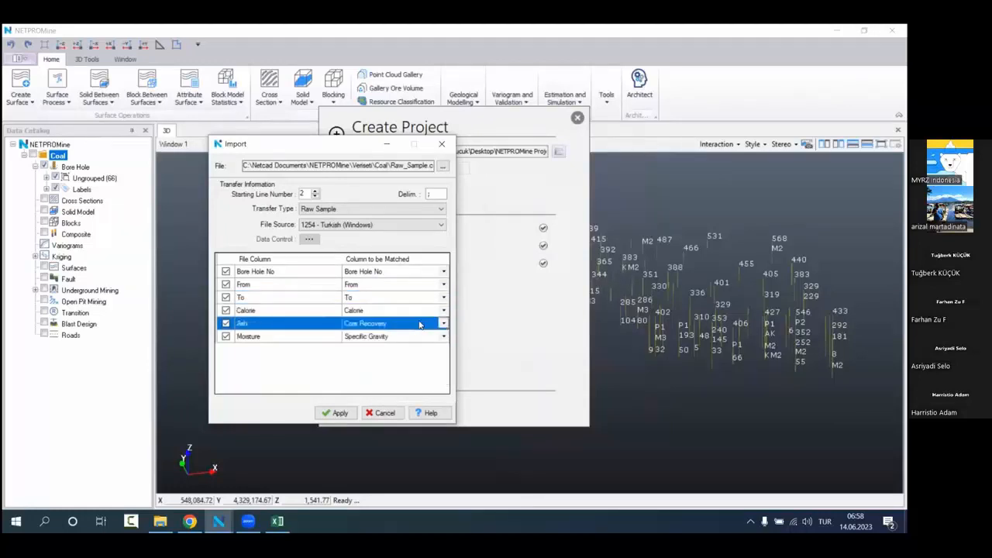
pyautogui.click(442, 325)
pyautogui.click(418, 390)
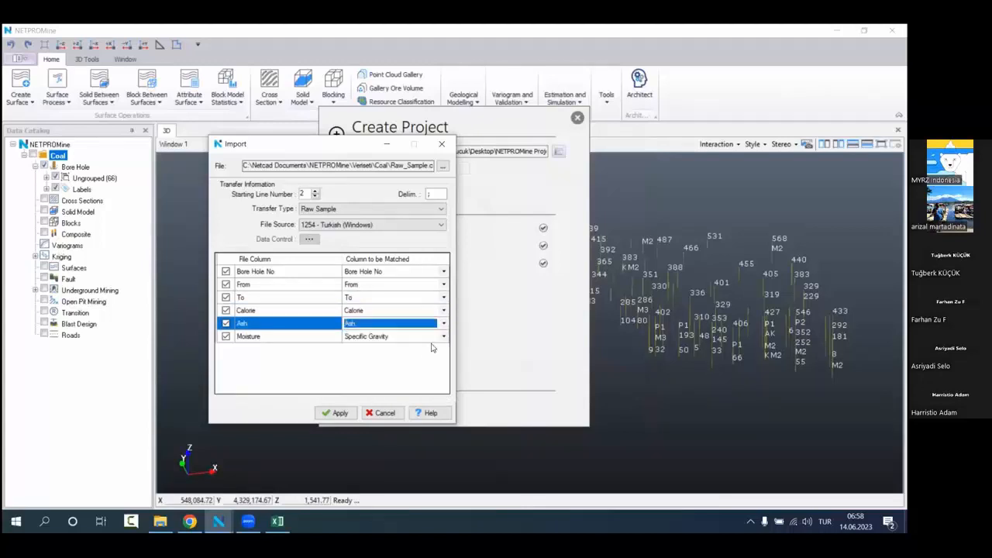
pyautogui.click(436, 341)
pyautogui.click(442, 338)
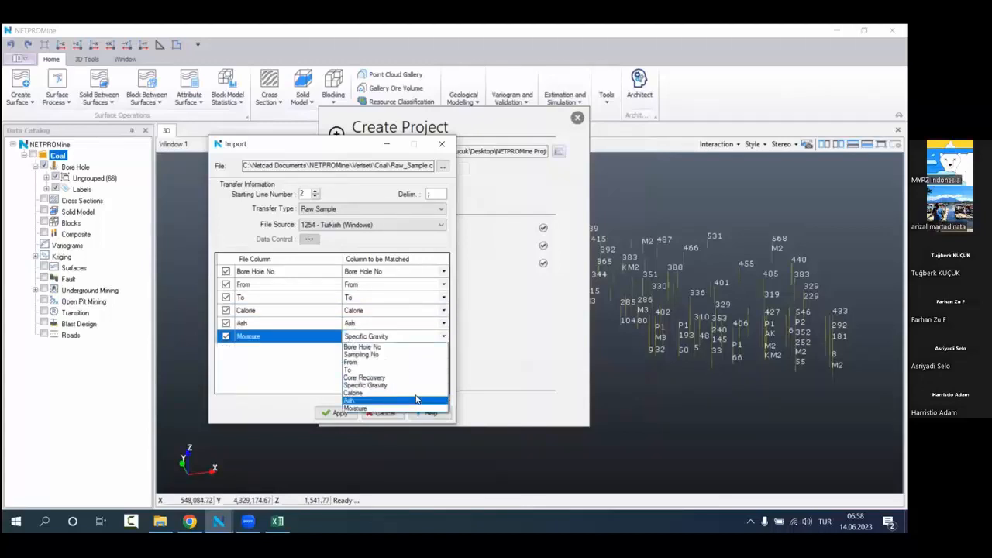
pyautogui.click(417, 401)
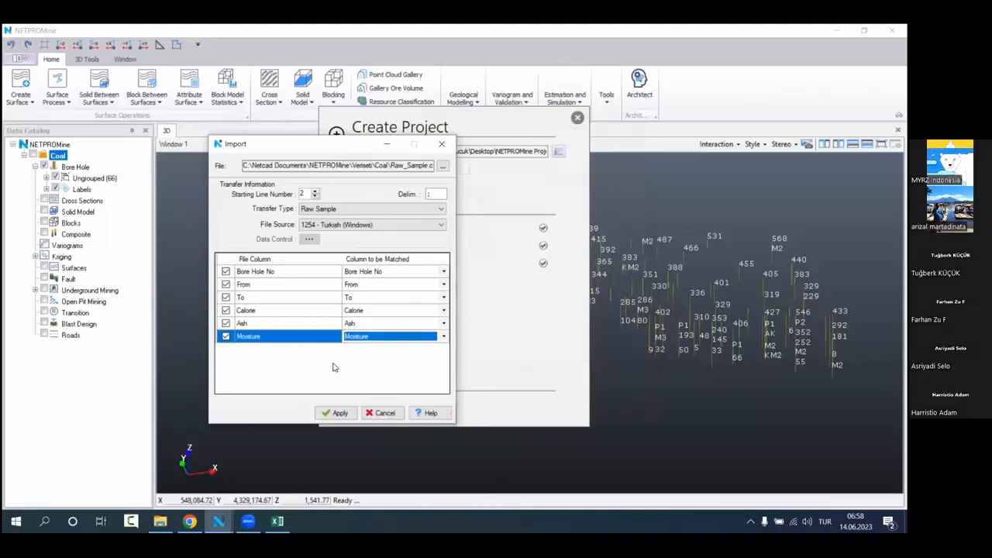
# Step: Run the raw sample import and close the import dialog
pyautogui.click(337, 412)
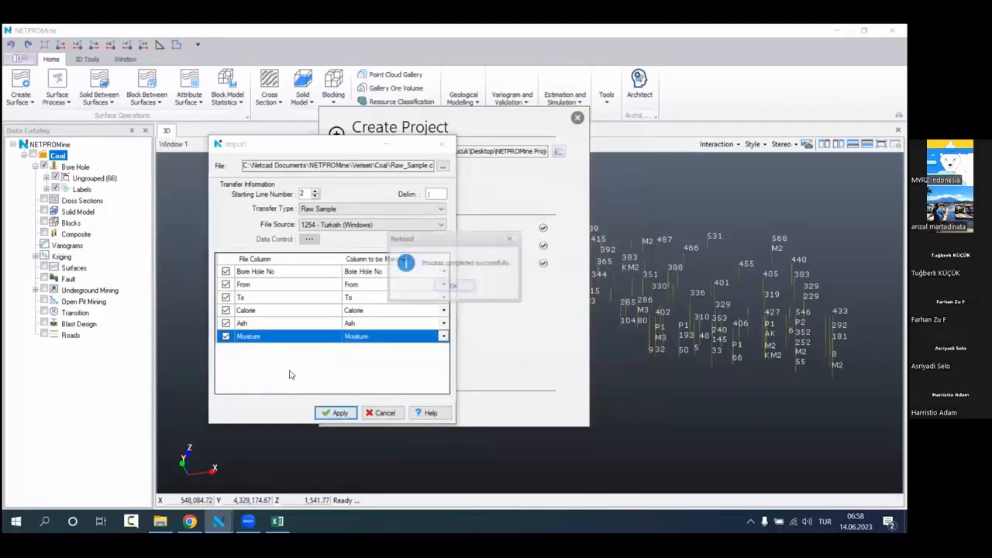
pyautogui.click(450, 290)
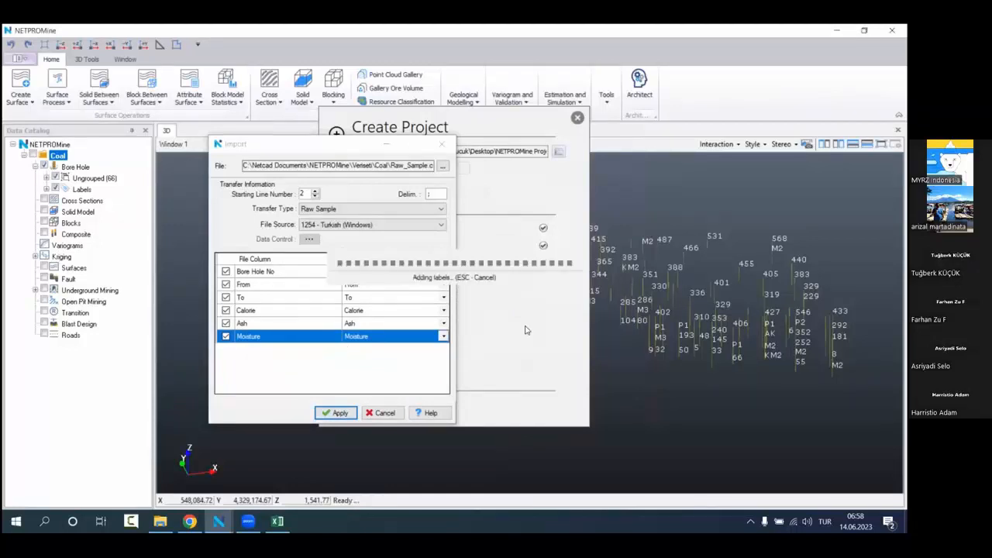
pyautogui.click(441, 144)
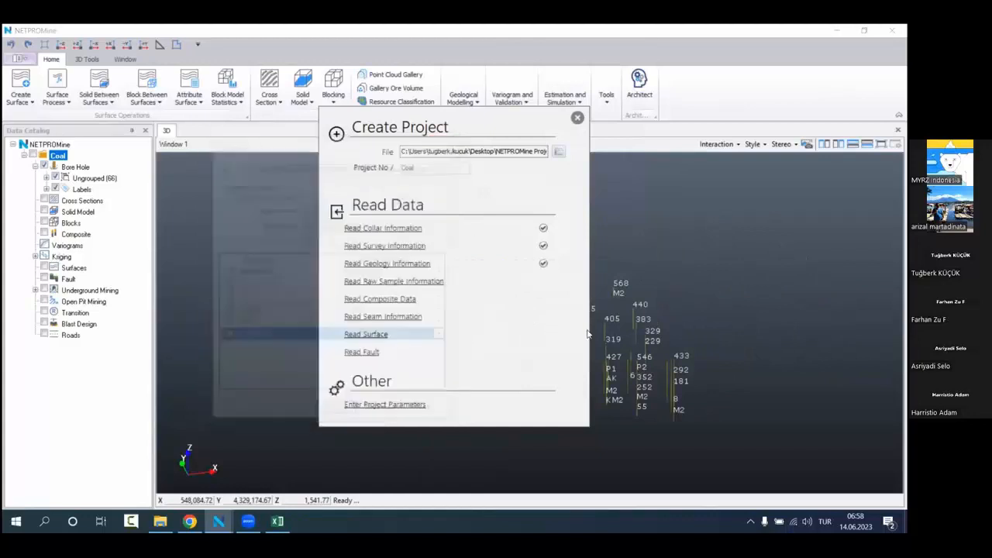
# Step: Open bore hole 220 from the ungrouped bore holes, review its raw sample, lithology and angle records, and close it and the list
pyautogui.doubleClick(84, 179)
pyautogui.scroll(1, 96, 213)
pyautogui.doubleClick(82, 190)
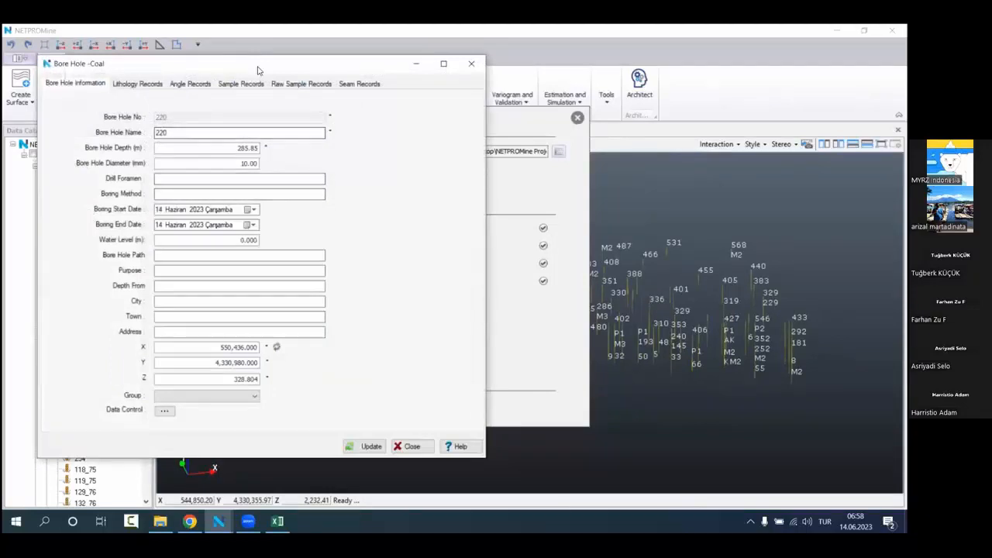
pyautogui.moveTo(257, 66); pyautogui.dragTo(352, 95)
pyautogui.click(379, 116)
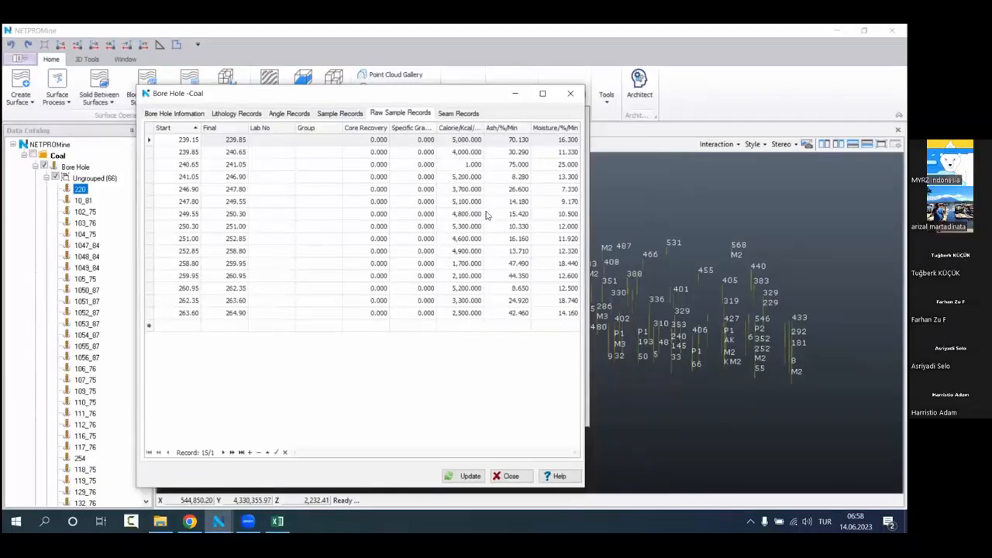
pyautogui.click(237, 114)
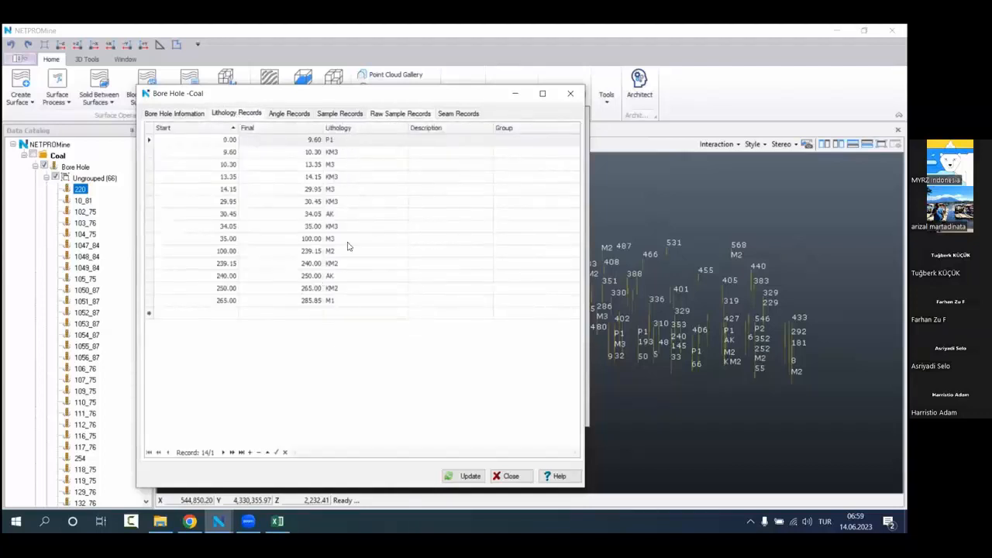
pyautogui.click(289, 114)
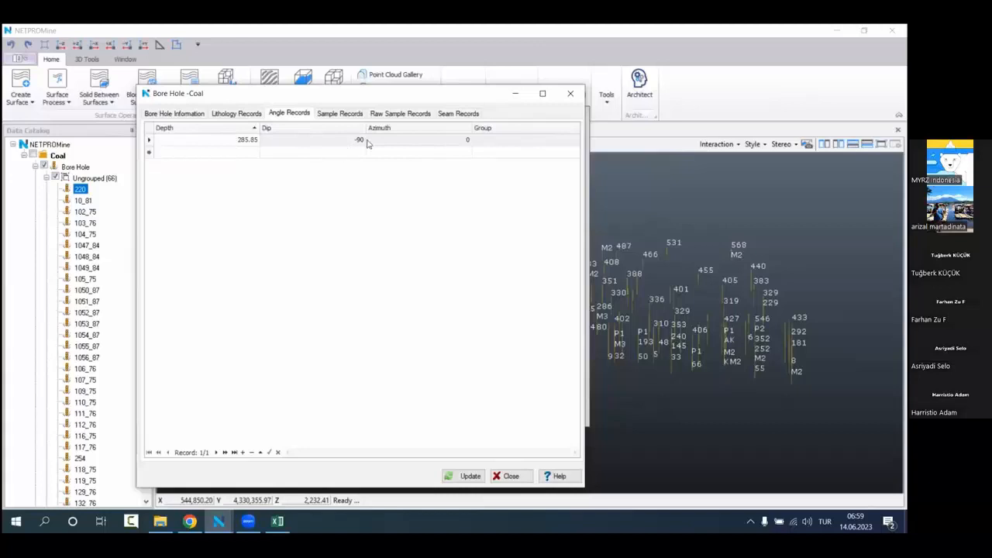
pyautogui.click(570, 93)
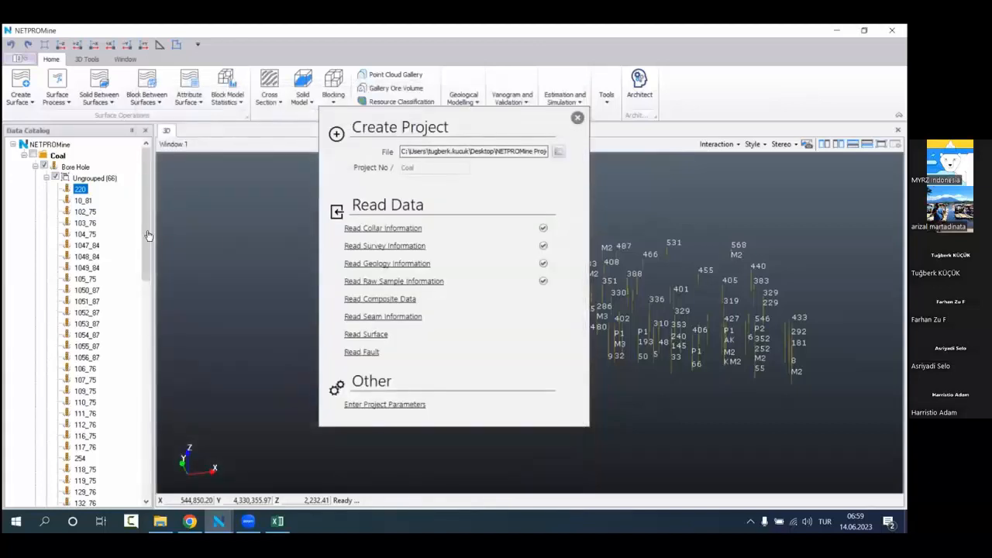
pyautogui.click(46, 177)
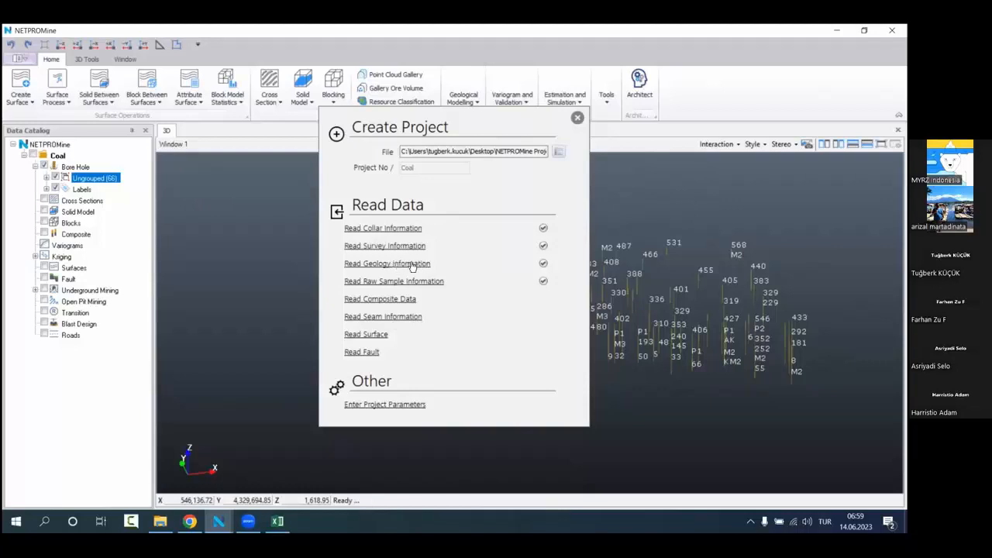
# Step: Switch to Excel and close Raw_Sample.csv, and close the Create Project dialog in NETPROMine
pyautogui.click(277, 521)
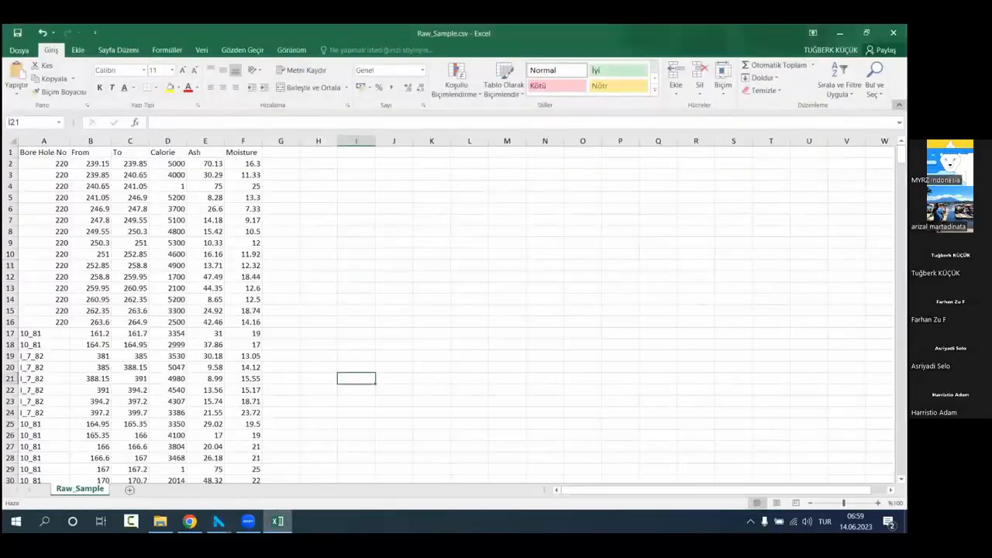
pyautogui.click(893, 33)
pyautogui.click(439, 290)
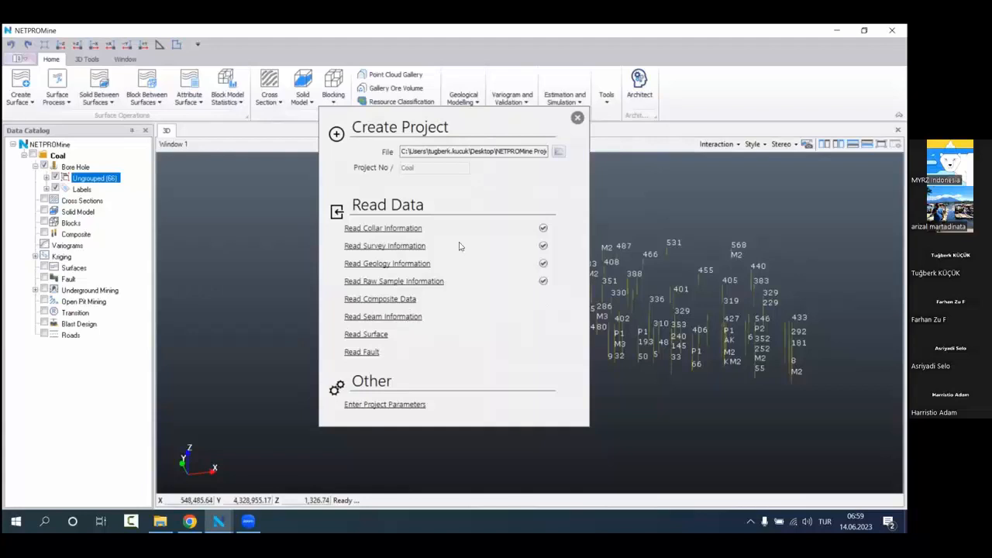
pyautogui.click(577, 117)
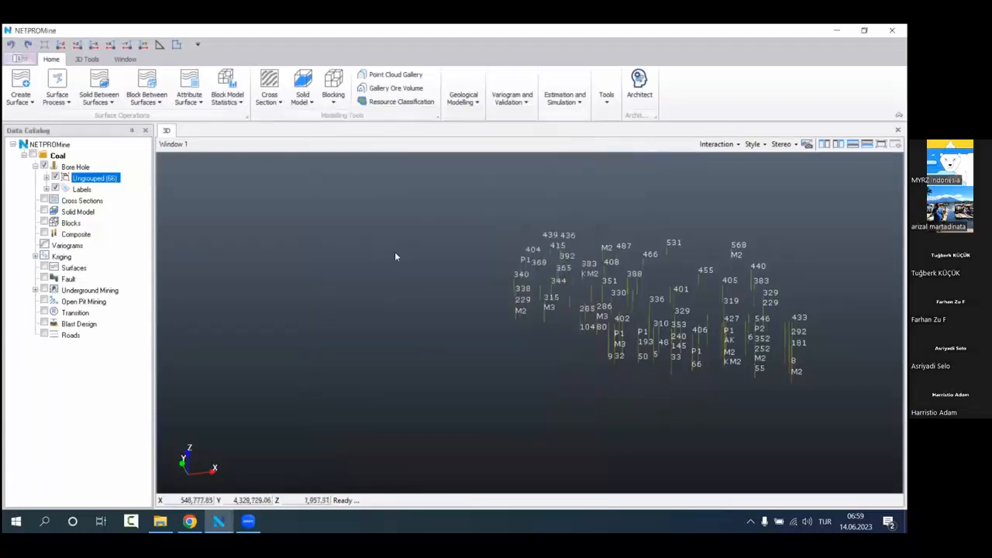
# Step: Hide the Seam Name, Lithology Elevation Value and Lithology Name bore hole labels, keeping only the Bore Hole No labels displayed
pyautogui.moveTo(577, 310); pyautogui.dragTo(387, 362)
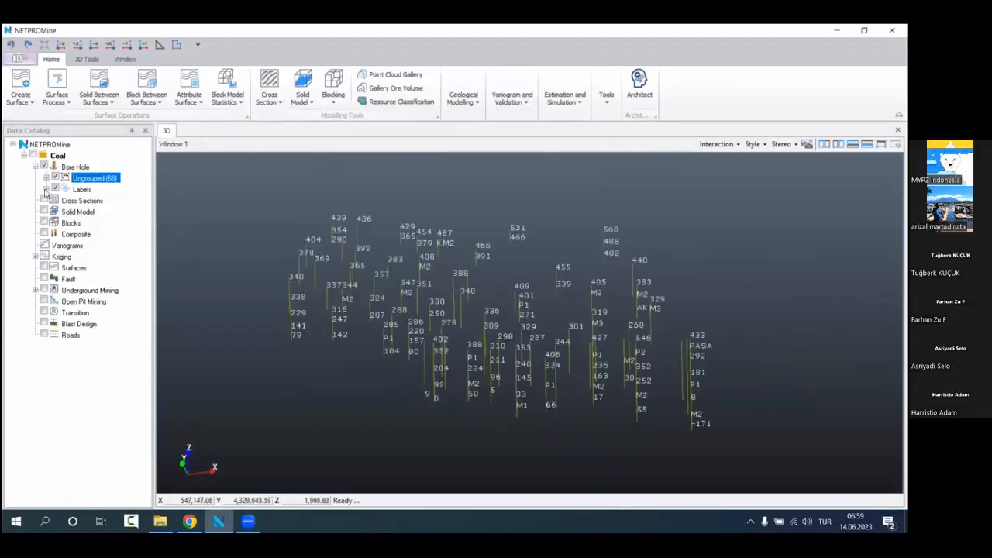
pyautogui.doubleClick(81, 189)
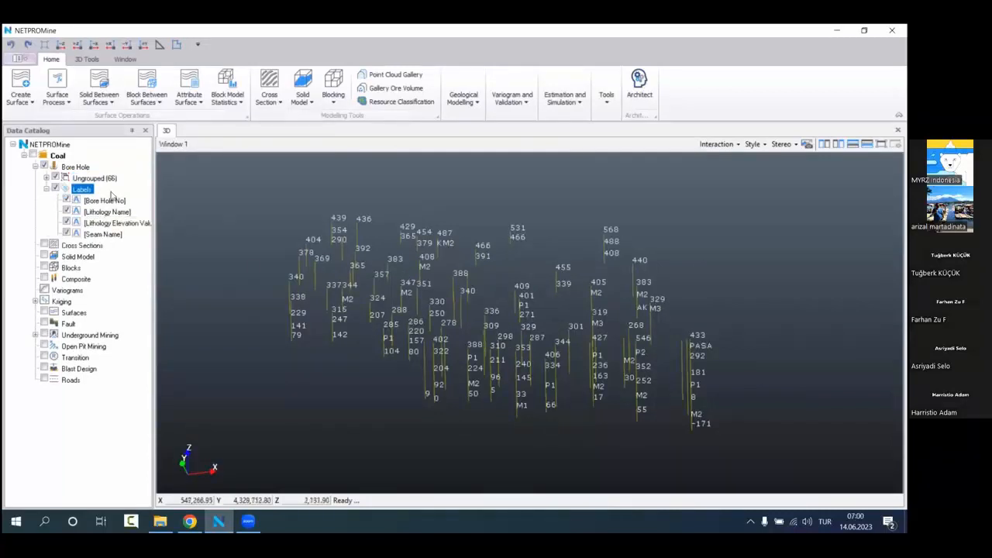
pyautogui.click(67, 232)
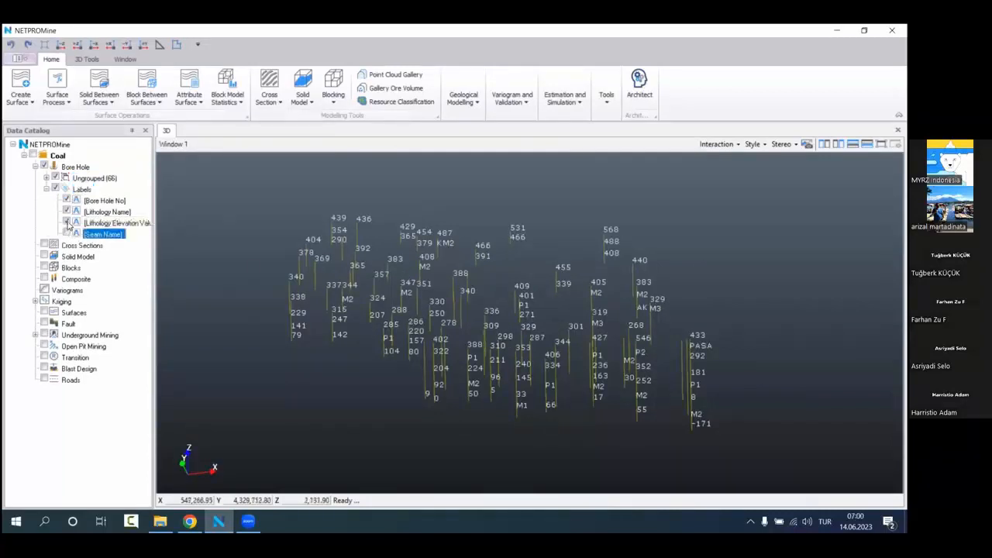
pyautogui.click(67, 222)
pyautogui.click(67, 211)
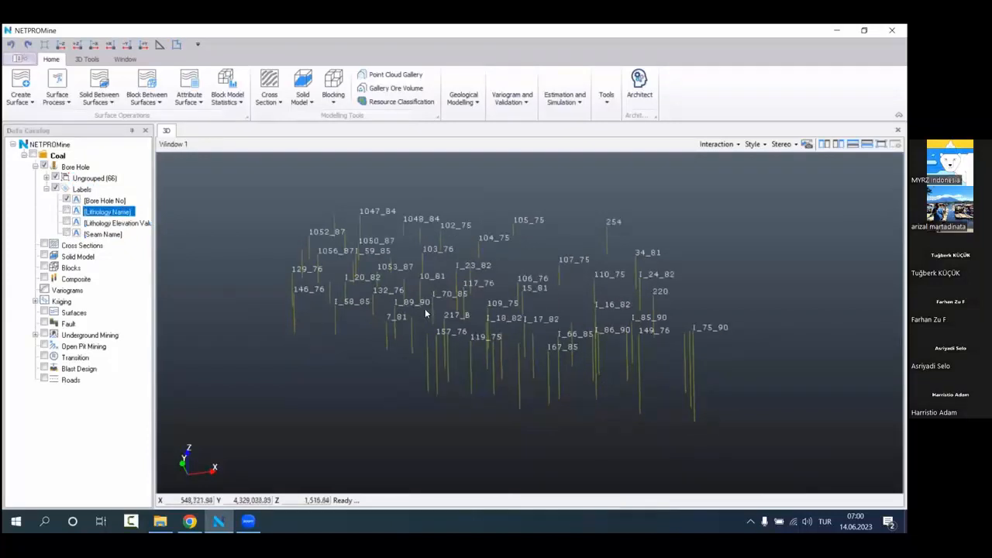
pyautogui.click(110, 201)
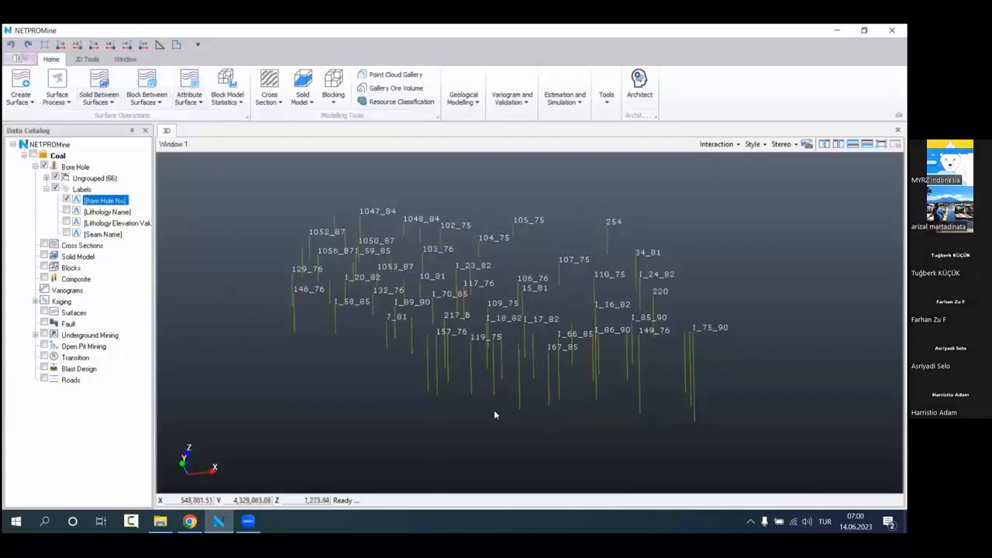
# Step: Set the cylinder diameter to 15 m in the 3D settings of the program options and apply it
pyautogui.moveTo(587, 371); pyautogui.dragTo(531, 340)
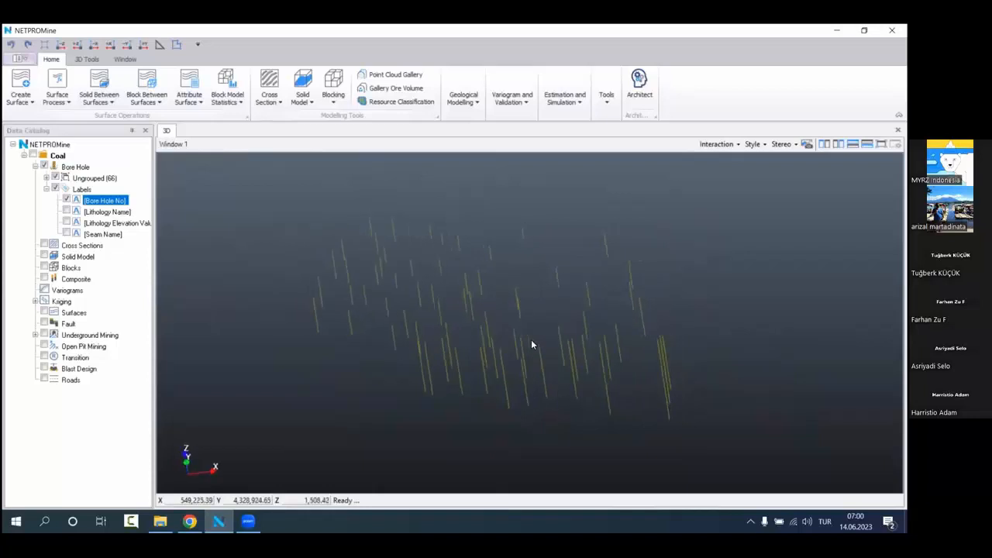
pyautogui.click(19, 59)
pyautogui.click(80, 231)
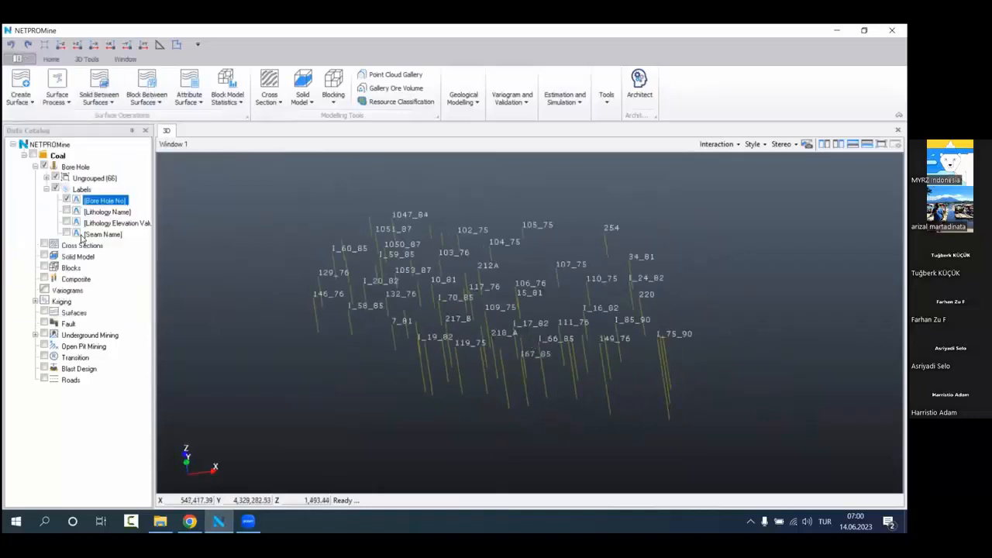
pyautogui.moveTo(185, 179); pyautogui.dragTo(257, 156)
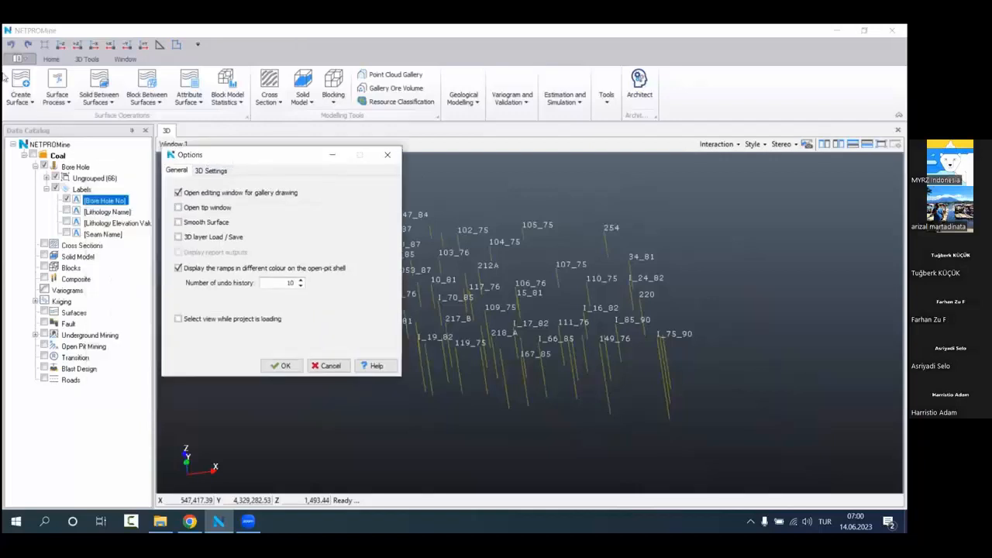
pyautogui.click(210, 171)
pyautogui.doubleClick(353, 187)
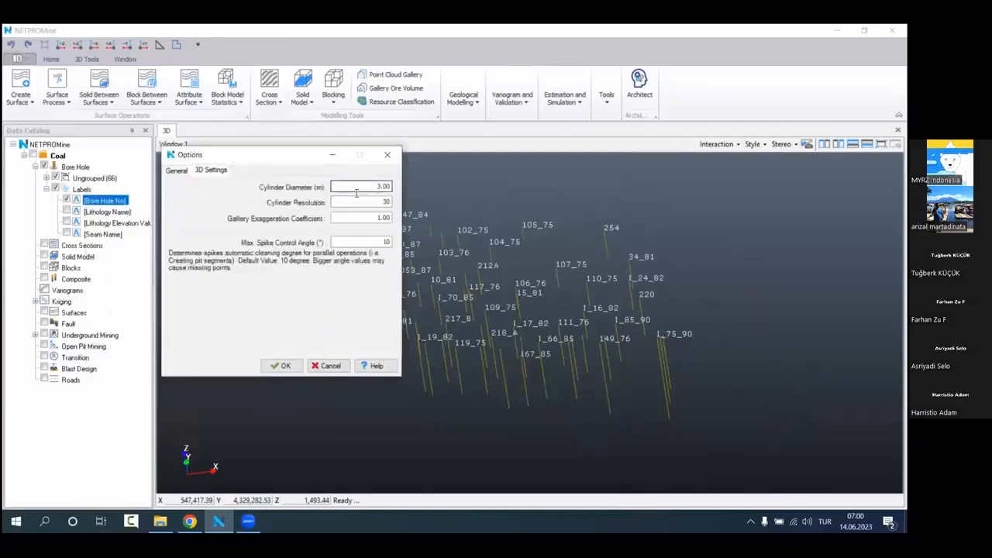
pyautogui.write('15')
pyautogui.click(295, 367)
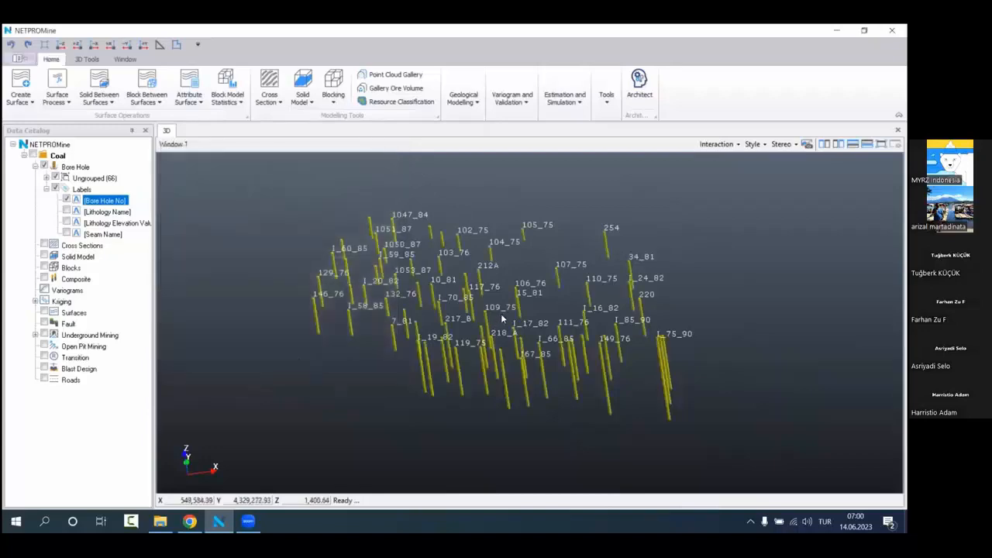
pyautogui.scroll(2, 492, 314)
pyautogui.moveTo(487, 312)
pyautogui.mouseDown()
pyautogui.moveTo(489, 273)
pyautogui.moveTo(503, 272)
pyautogui.moveTo(518, 318)
pyautogui.moveTo(556, 327)
pyautogui.moveTo(563, 270)
pyautogui.moveTo(504, 303)
pyautogui.mouseUp()
pyautogui.scroll(2, 488, 287)
pyautogui.scroll(-5, 482, 273)
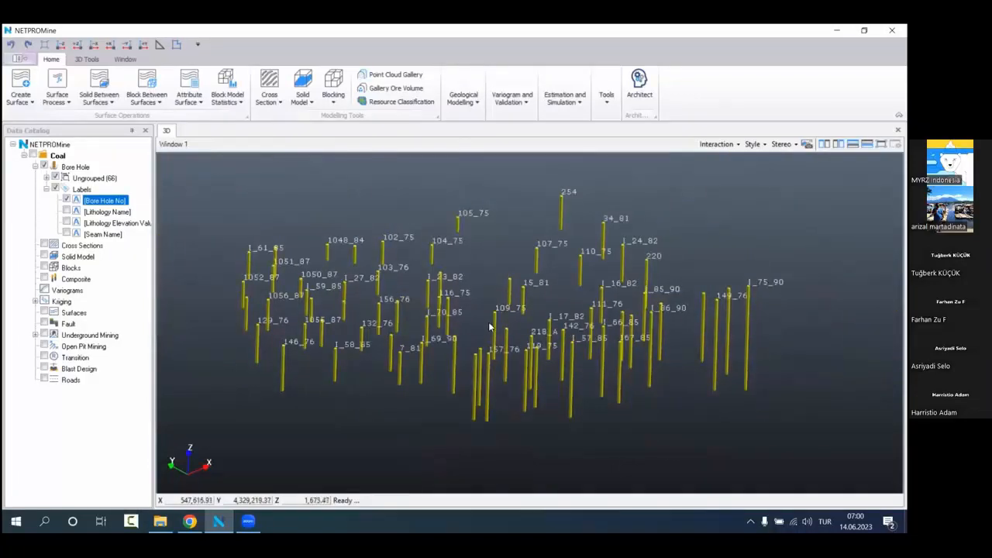
pyautogui.moveTo(491, 328); pyautogui.dragTo(407, 354)
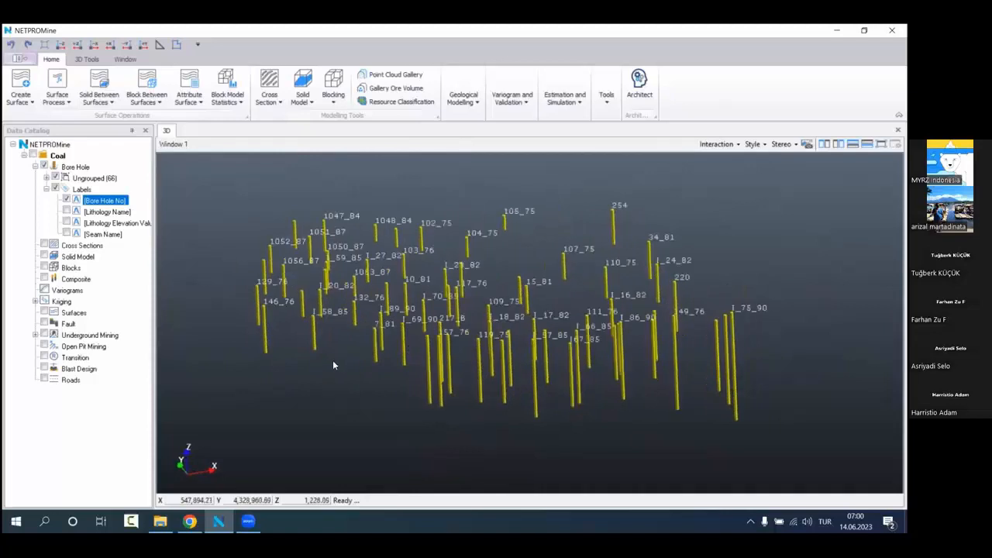
# Step: Set the KM2 lithology colour to red (255, 0, 0) in the Coal project properties and apply it
pyautogui.rightClick(97, 156)
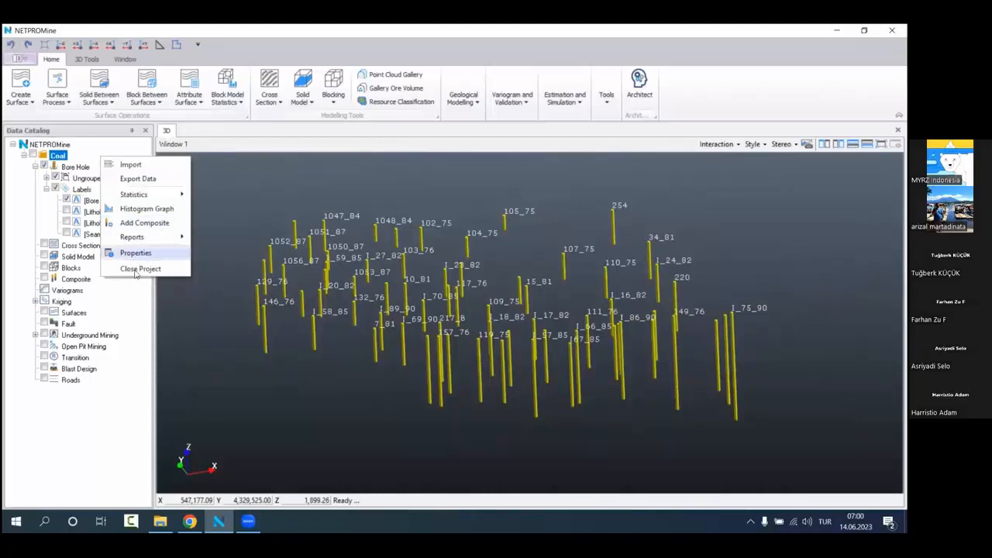
pyautogui.click(349, 176)
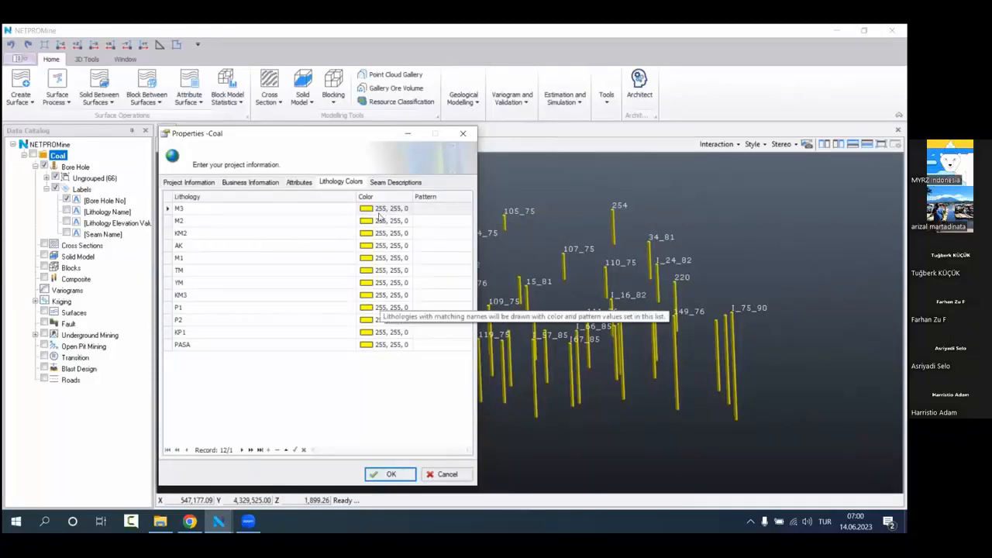
pyautogui.click(379, 217)
pyautogui.click(254, 270)
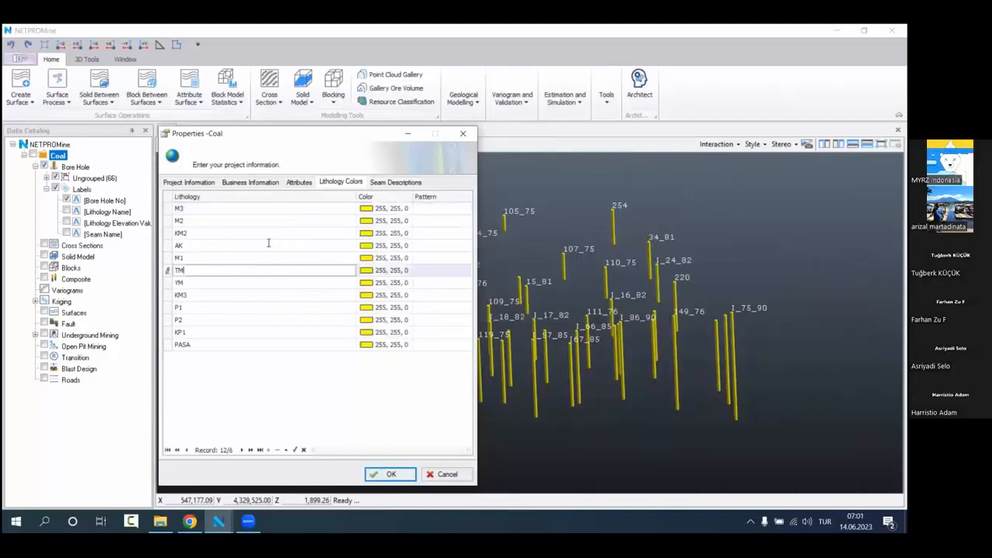
pyautogui.click(277, 237)
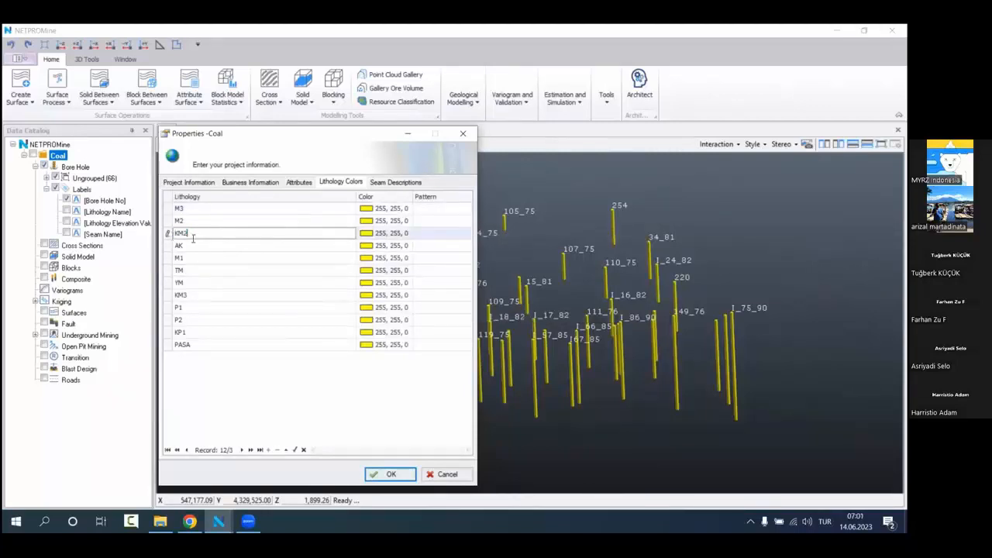
pyautogui.moveTo(193, 238); pyautogui.dragTo(173, 234)
pyautogui.click(366, 233)
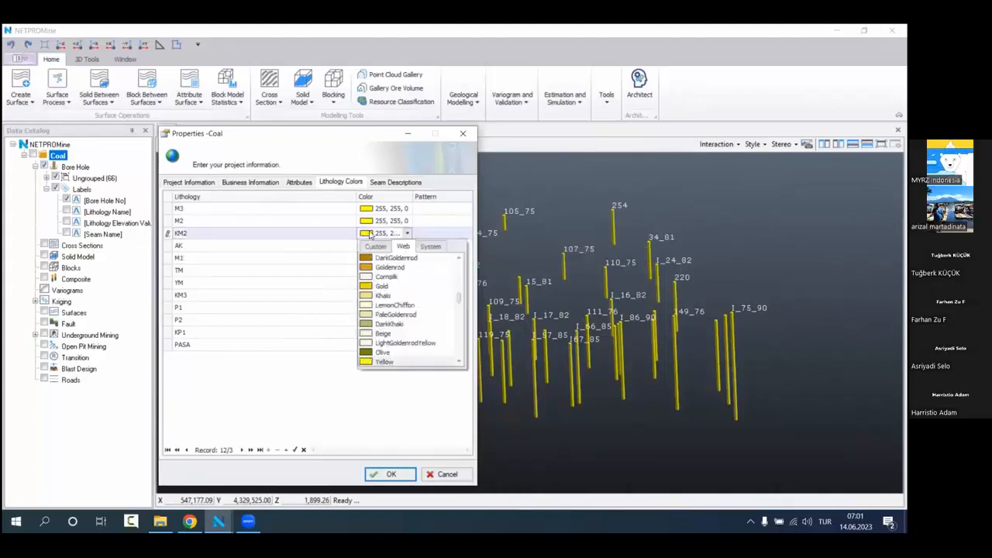
pyautogui.click(375, 246)
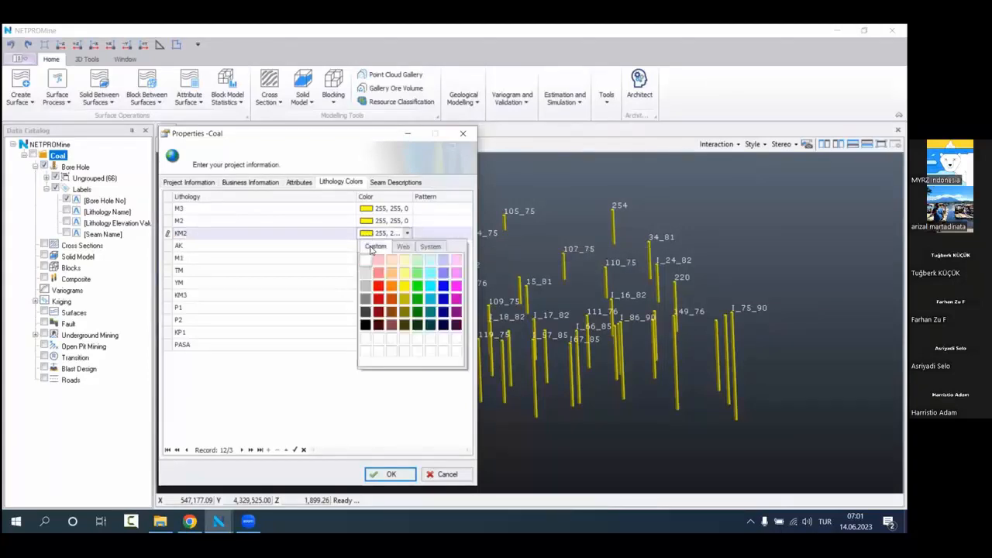
pyautogui.click(378, 286)
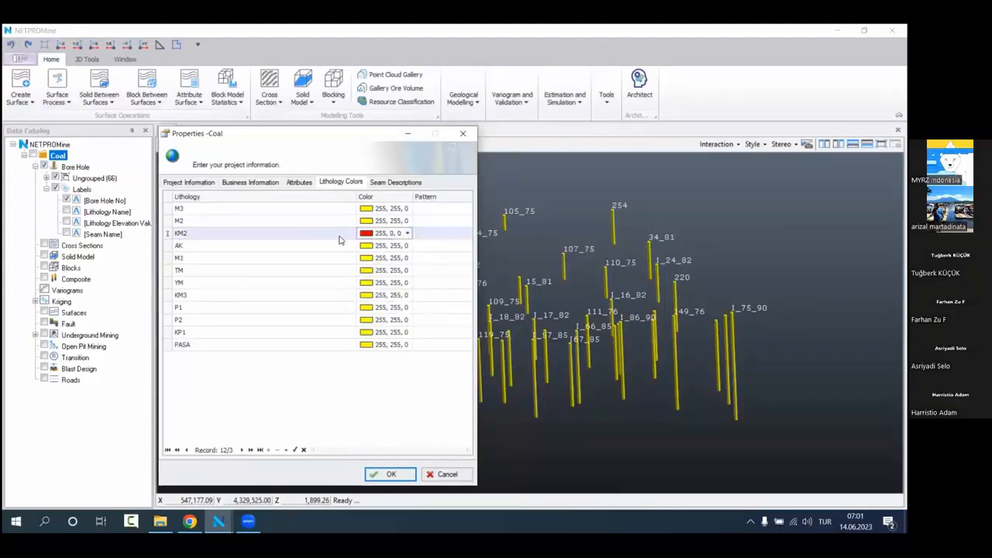
pyautogui.click(390, 475)
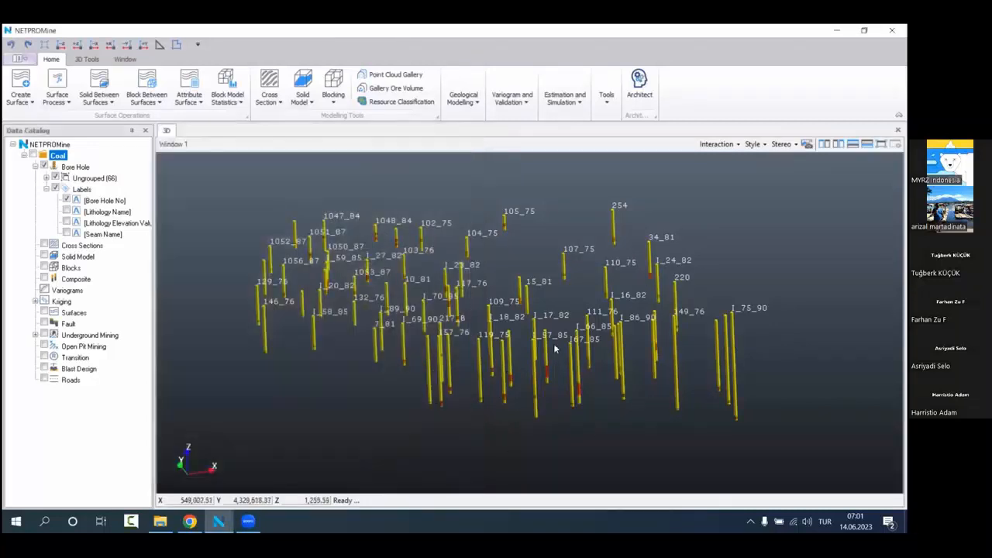
# Step: Reopen the Coal project's lithology colours and set M2 to light green and M3 to light yellow
pyautogui.moveTo(563, 309)
pyautogui.mouseDown()
pyautogui.moveTo(563, 288)
pyautogui.moveTo(549, 282)
pyautogui.moveTo(566, 286)
pyautogui.moveTo(471, 316)
pyautogui.moveTo(480, 327)
pyautogui.moveTo(535, 333)
pyautogui.moveTo(529, 305)
pyautogui.moveTo(556, 322)
pyautogui.mouseUp()
pyautogui.scroll(2, 530, 304)
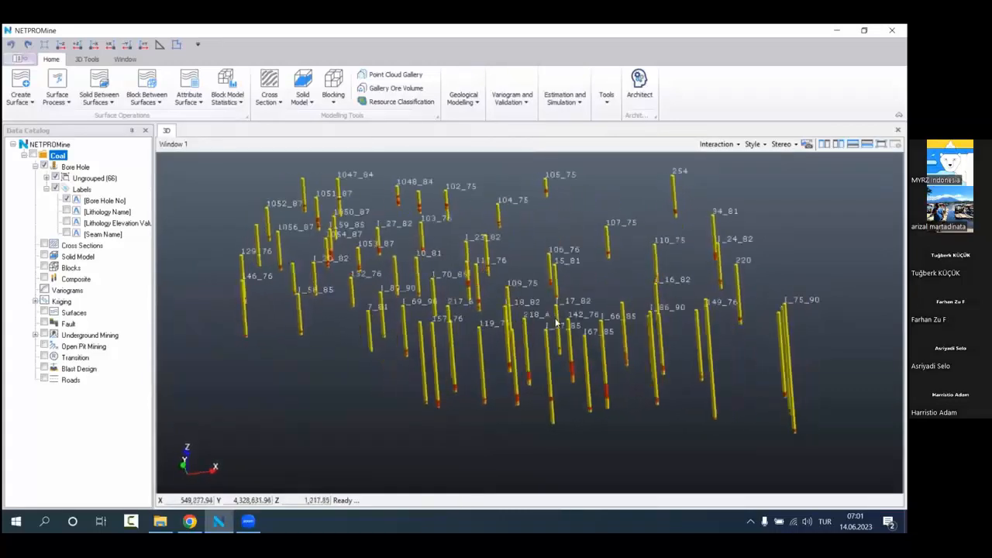
pyautogui.rightClick(91, 164)
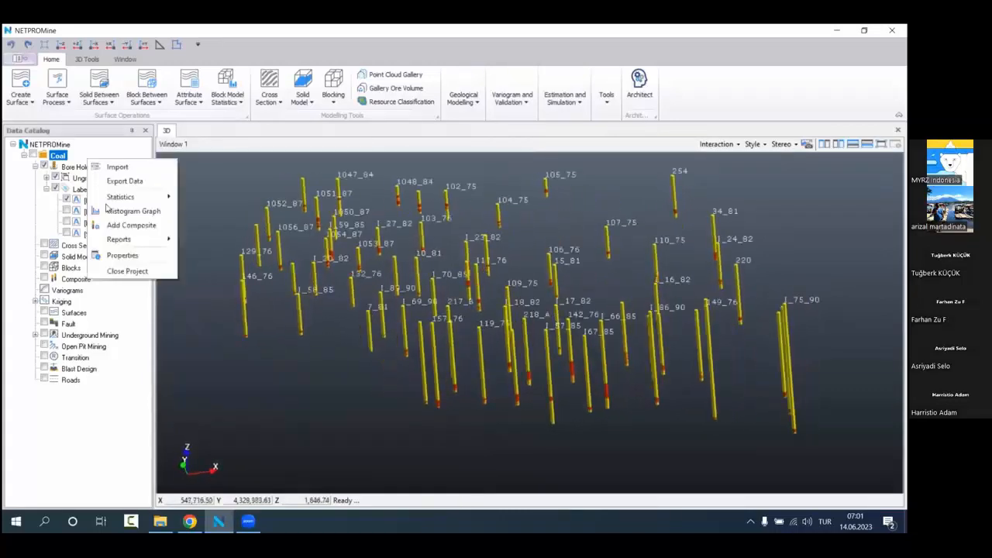
pyautogui.click(122, 255)
pyautogui.click(335, 182)
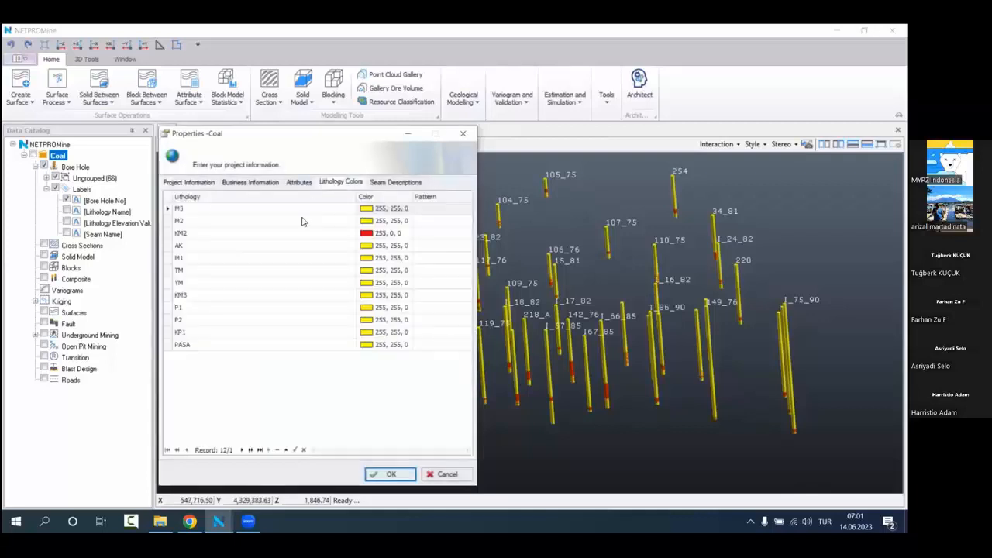
pyautogui.click(379, 221)
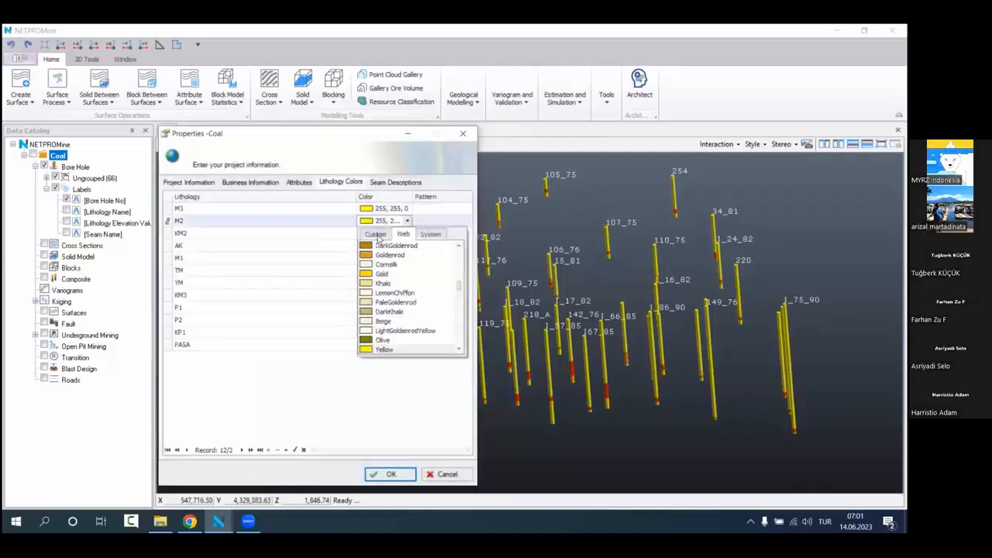
pyautogui.click(375, 234)
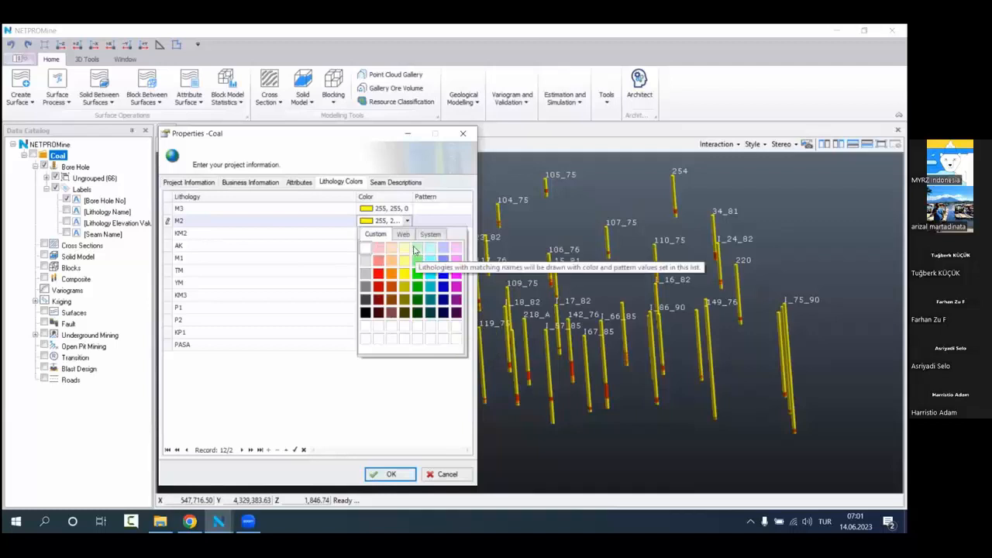
pyautogui.click(392, 260)
pyautogui.click(382, 209)
pyautogui.click(377, 221)
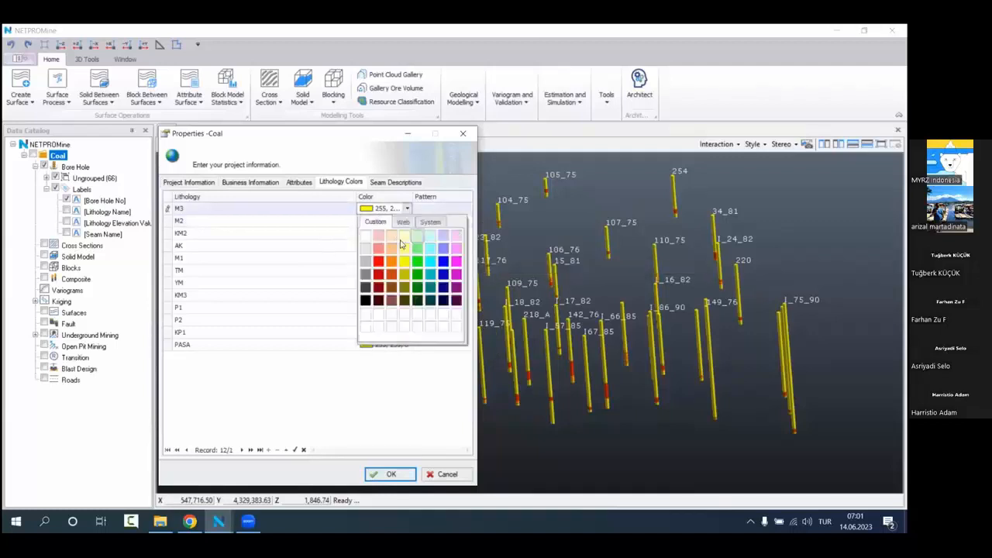
pyautogui.click(401, 245)
# Step: Set the AK lithology colour to light cyan and the M1 lithology colour to light lavender
pyautogui.click(388, 246)
pyautogui.click(375, 258)
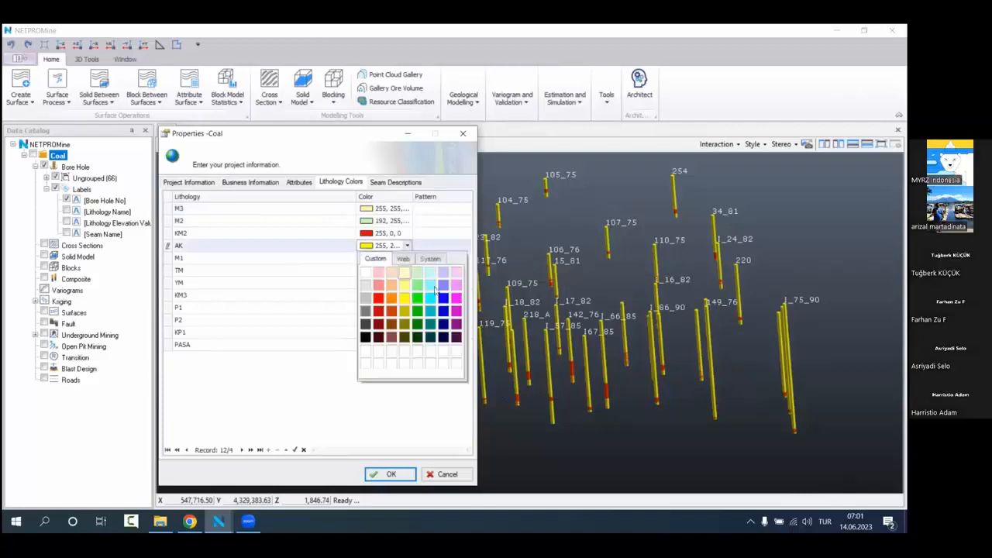
pyautogui.click(430, 273)
pyautogui.click(387, 258)
pyautogui.click(383, 271)
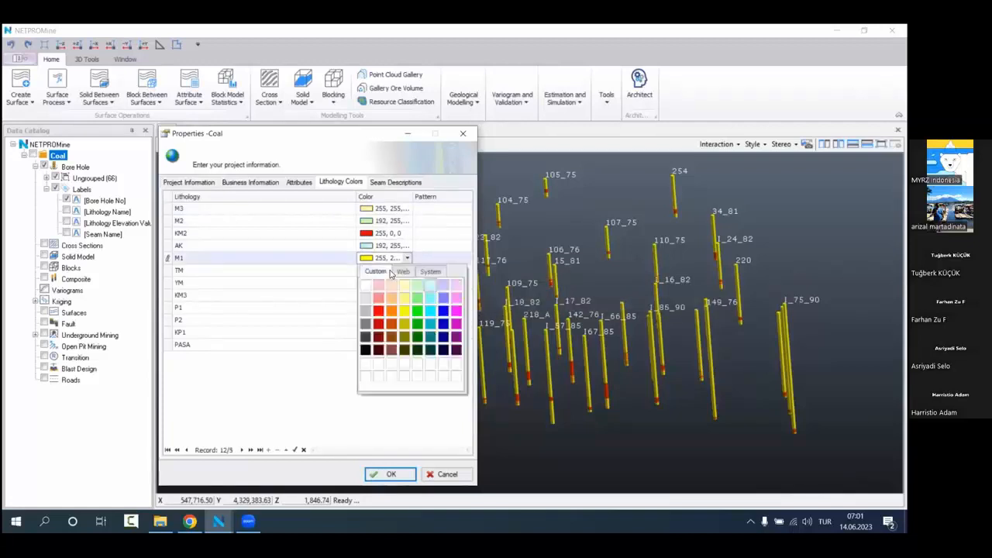
pyautogui.click(443, 297)
# Step: Set the TM lithology colour to light pink and the YM lithology colour to salmon
pyautogui.click(391, 269)
pyautogui.click(386, 284)
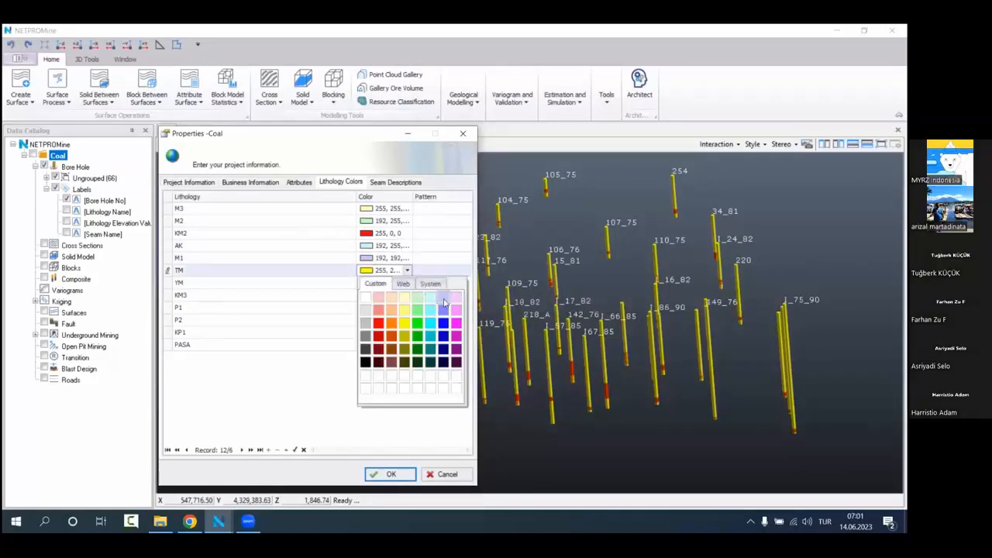
pyautogui.click(455, 299)
pyautogui.click(391, 282)
pyautogui.click(386, 296)
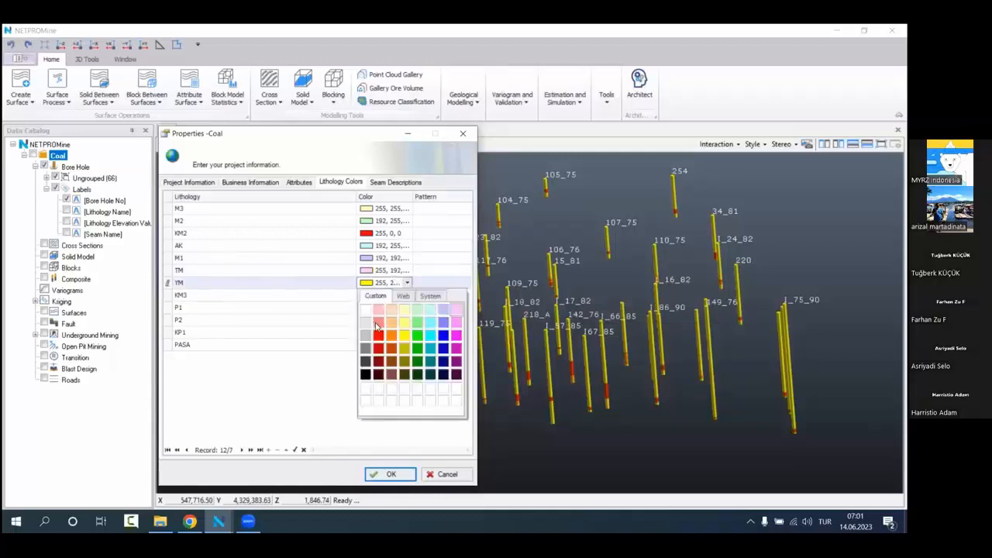
pyautogui.click(376, 323)
# Step: Set the KM3 lithology colour to light orange and the P1 lithology colour to green (0, 255, 0)
pyautogui.click(383, 296)
pyautogui.click(377, 308)
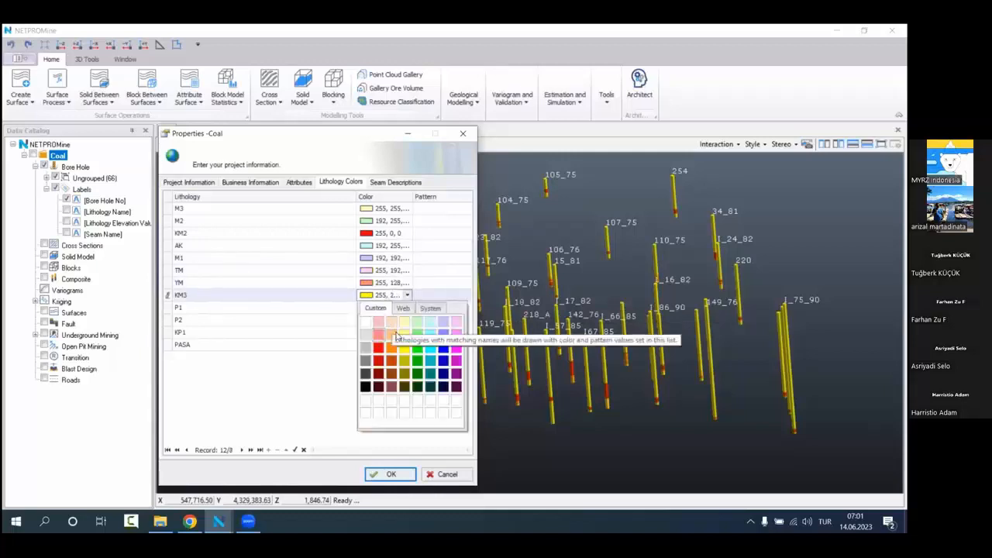
pyautogui.click(392, 334)
pyautogui.click(388, 309)
pyautogui.click(386, 321)
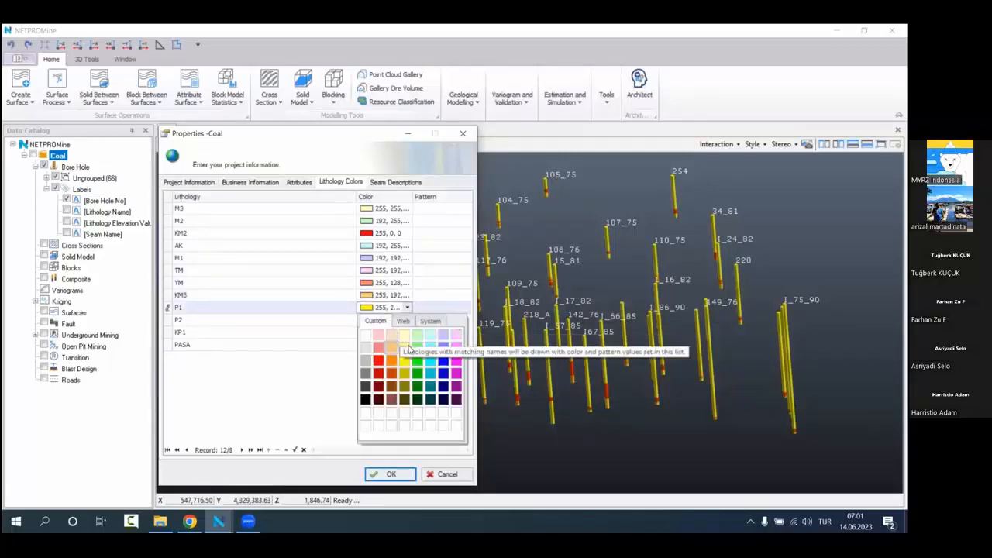
pyautogui.click(404, 346)
pyautogui.click(389, 309)
pyautogui.click(377, 321)
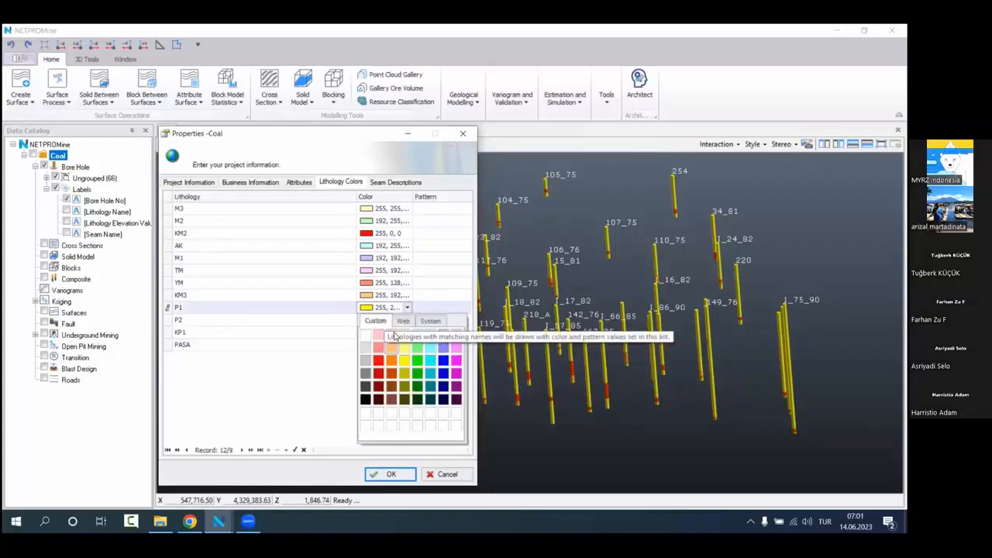
pyautogui.click(416, 349)
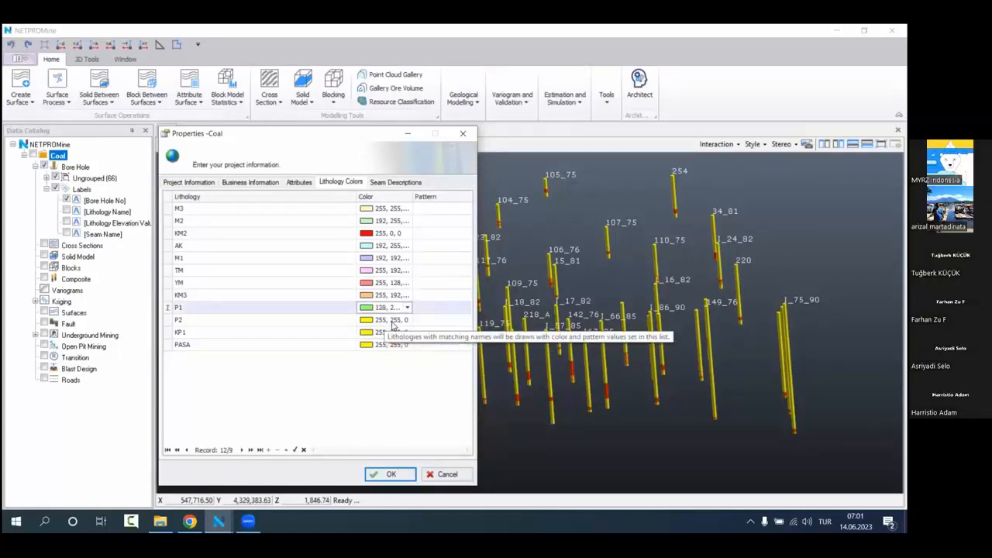
pyautogui.click(387, 308)
pyautogui.click(419, 364)
# Step: Set the P2 lithology colour to cyan (0, 255, 255) and the KP1 lithology colour to blue (0, 0, 255)
pyautogui.click(379, 320)
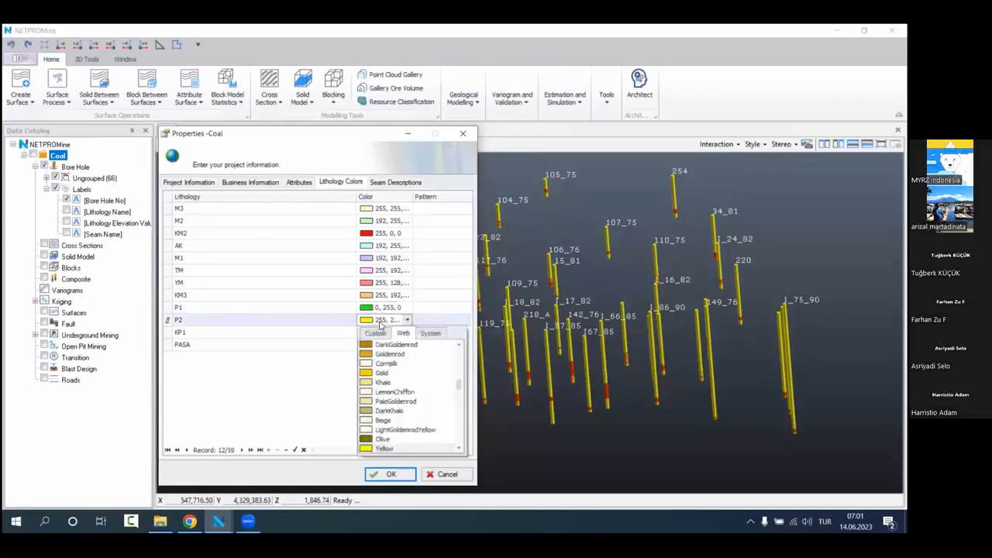
pyautogui.click(377, 333)
pyautogui.click(432, 373)
pyautogui.click(384, 331)
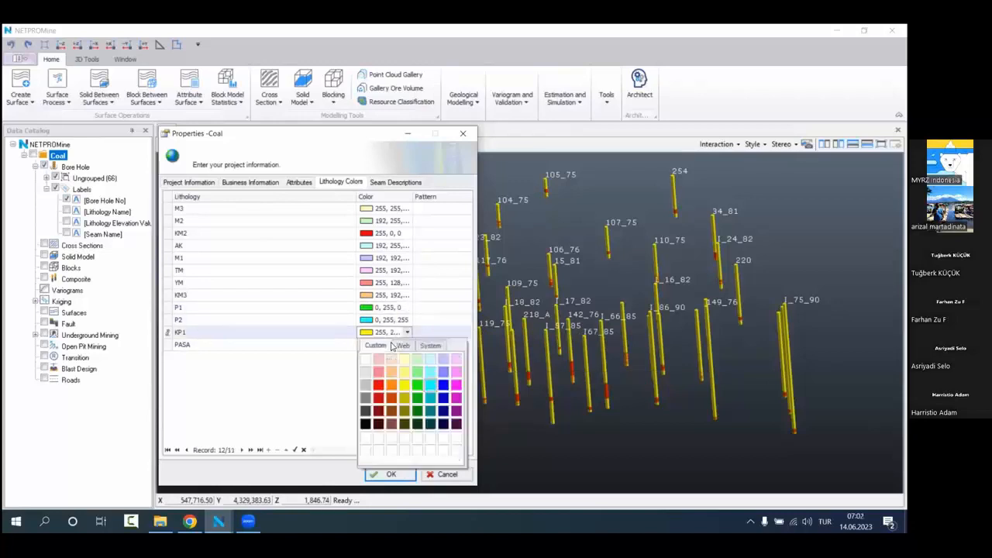
pyautogui.click(442, 385)
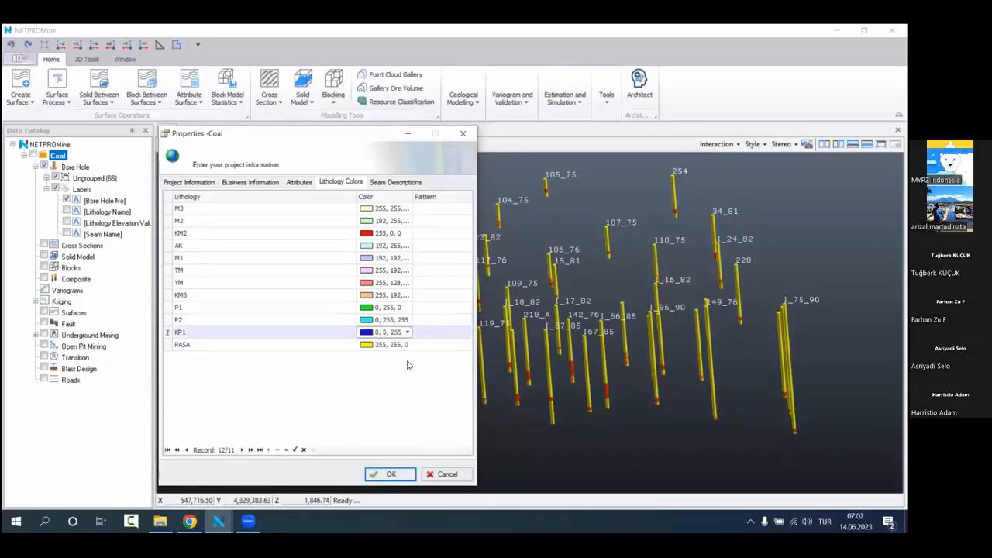
# Step: Set the PASA lithology colour to magenta (255, 0, 255) and apply the Coal project's lithology colours
pyautogui.click(384, 344)
pyautogui.click(376, 358)
pyautogui.click(455, 397)
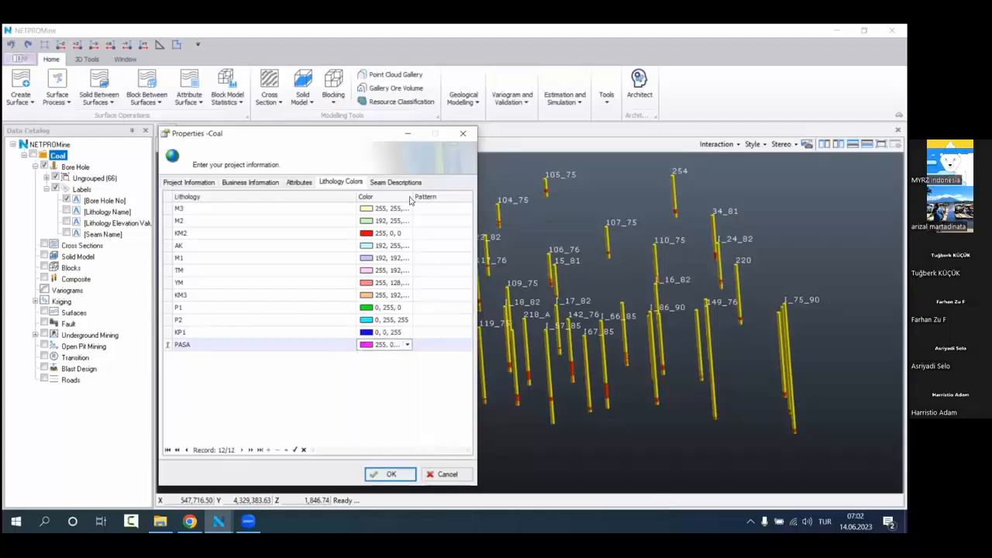
pyautogui.click(298, 234)
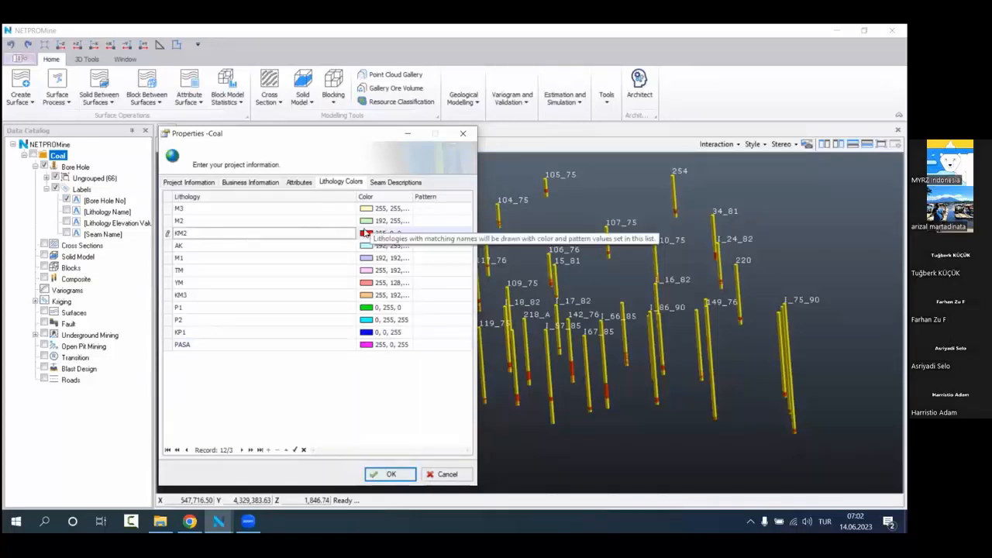
pyautogui.click(386, 474)
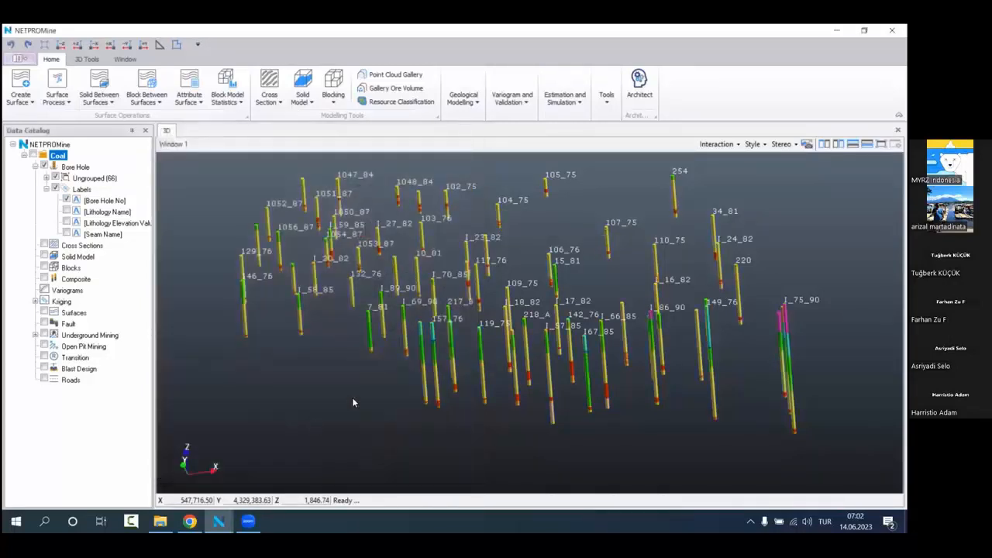
# Step: Change the [Bore Hole No] label's font colour to amber and its font style to bold
pyautogui.scroll(-2, 508, 348)
pyautogui.scroll(1, 509, 341)
pyautogui.moveTo(511, 338)
pyautogui.mouseDown()
pyautogui.moveTo(581, 314)
pyautogui.moveTo(530, 298)
pyautogui.moveTo(522, 349)
pyautogui.mouseUp()
pyautogui.moveTo(454, 367); pyautogui.dragTo(509, 320)
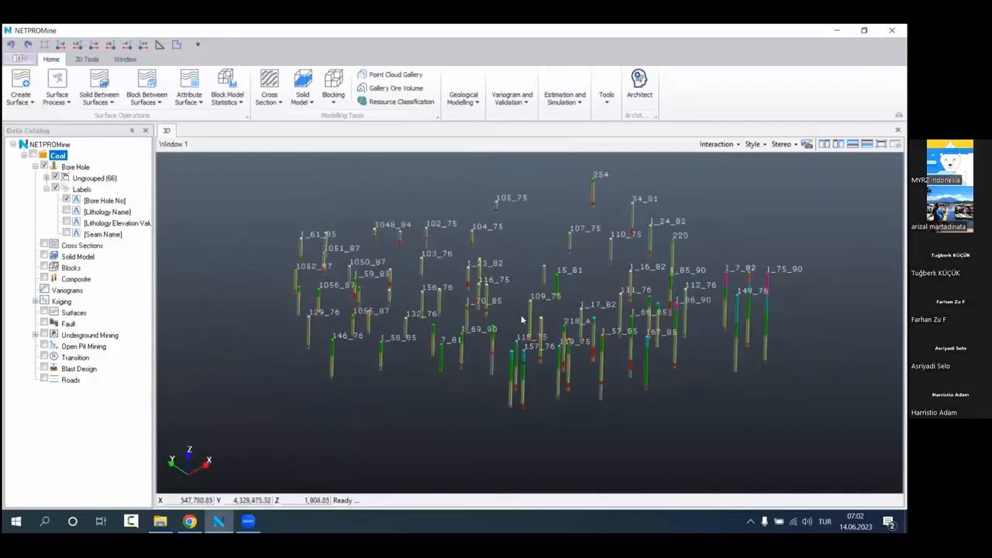
pyautogui.moveTo(538, 328); pyautogui.dragTo(529, 346)
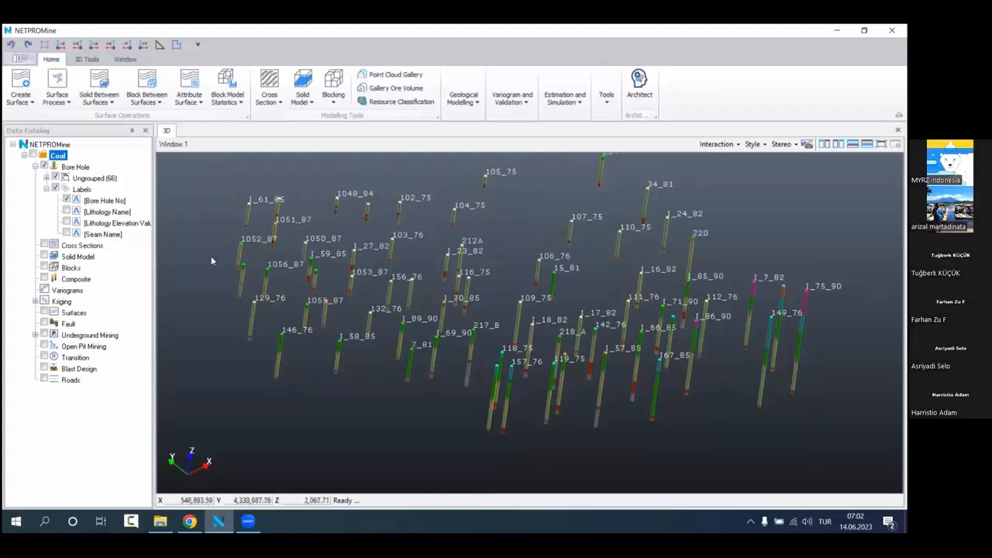
pyautogui.rightClick(124, 202)
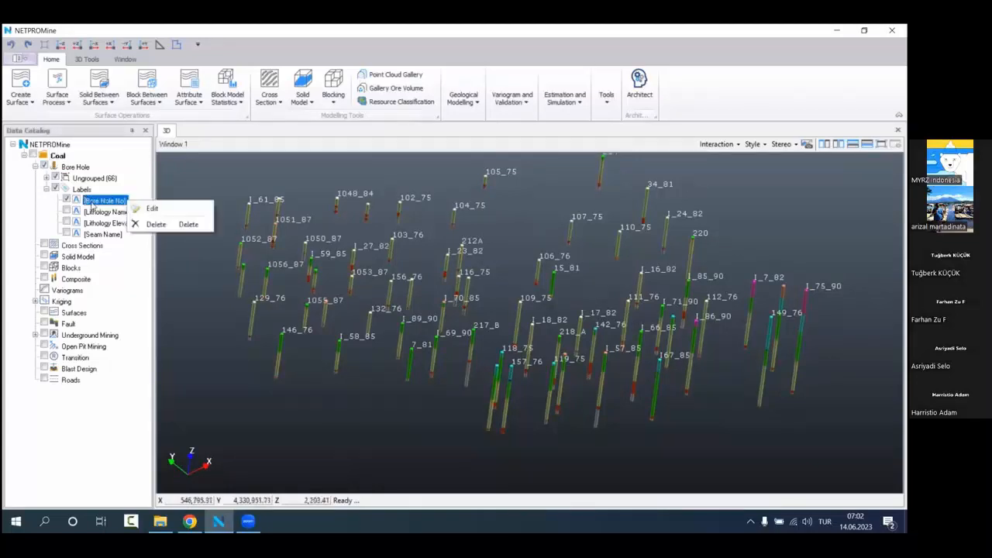
pyautogui.press('Escape')
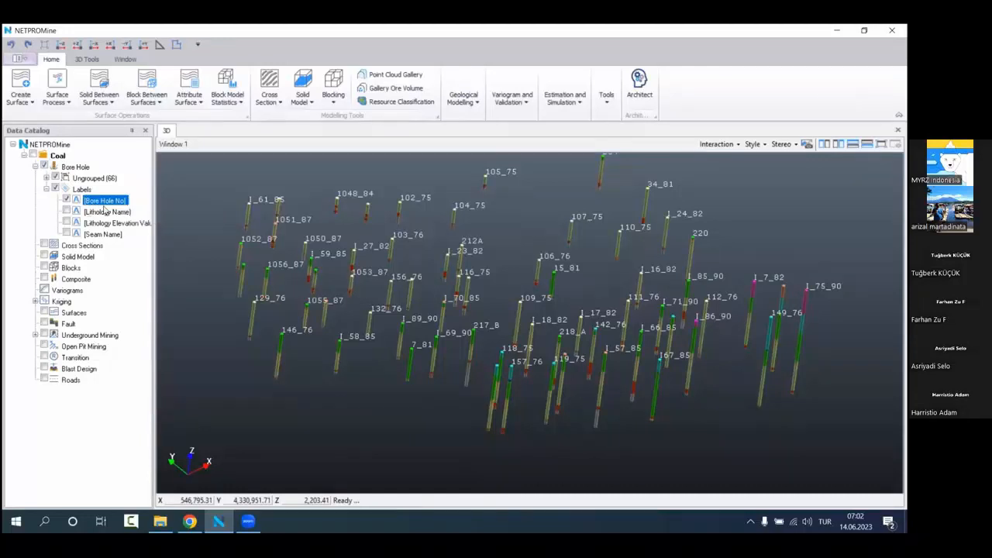
pyautogui.doubleClick(104, 202)
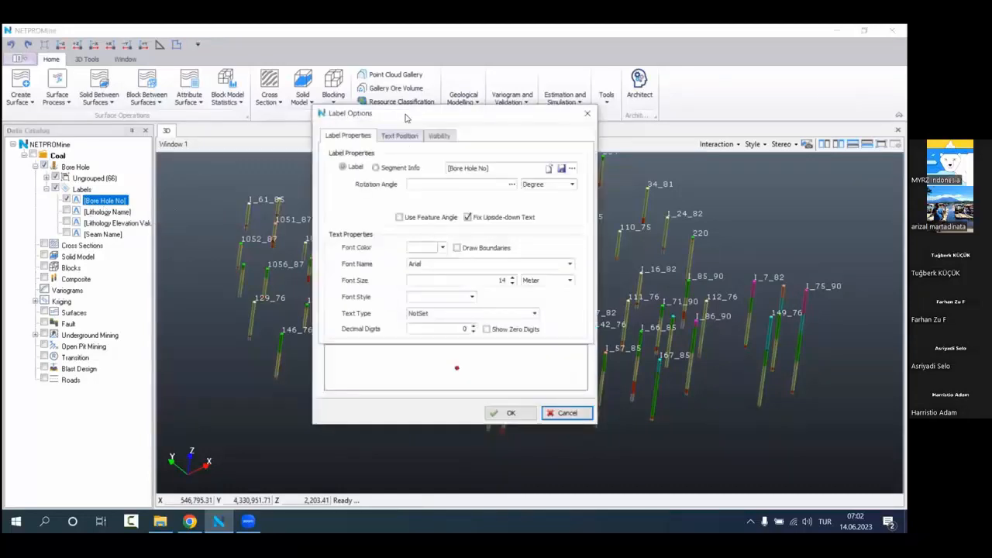
pyautogui.moveTo(405, 118); pyautogui.dragTo(269, 162)
pyautogui.click(306, 292)
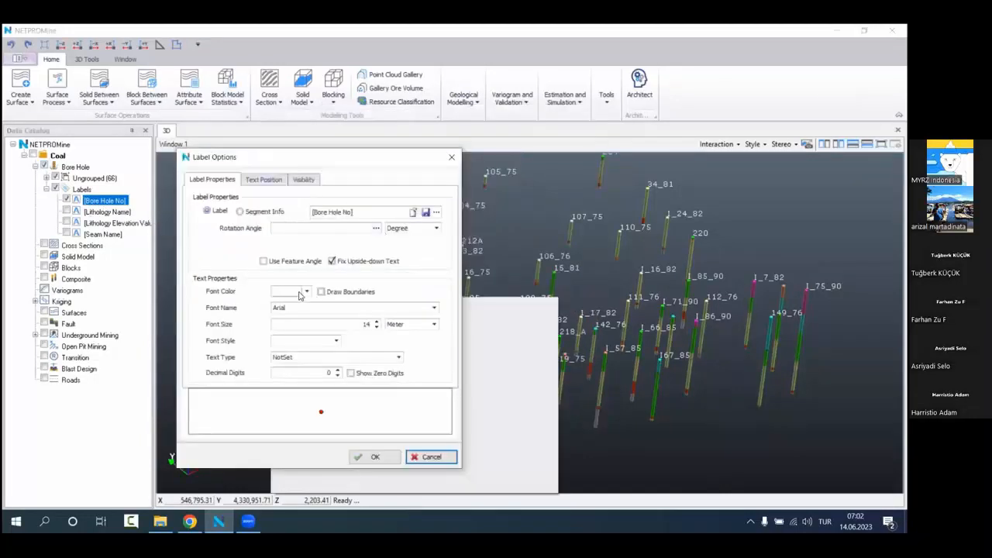
pyautogui.click(274, 270)
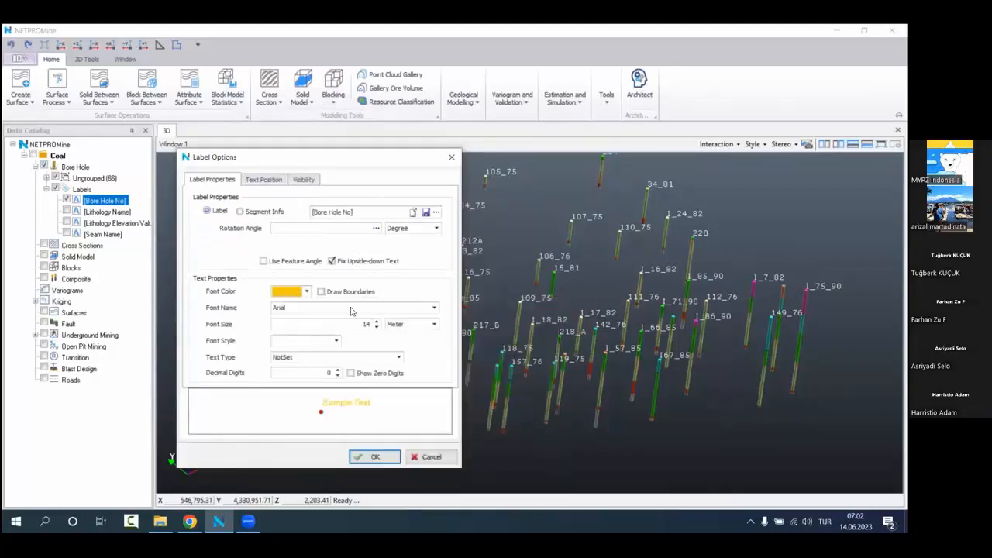
pyautogui.click(318, 343)
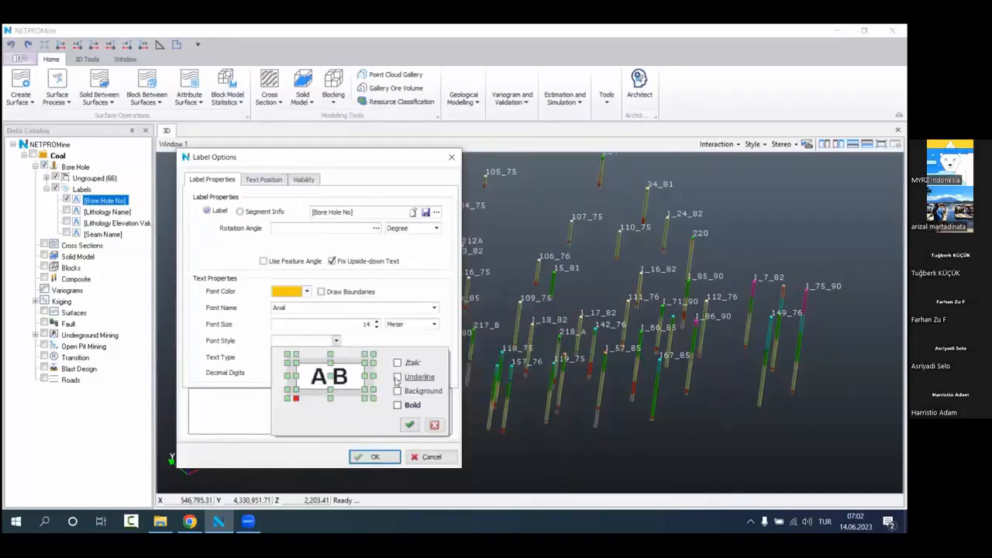
pyautogui.click(409, 425)
pyautogui.click(377, 459)
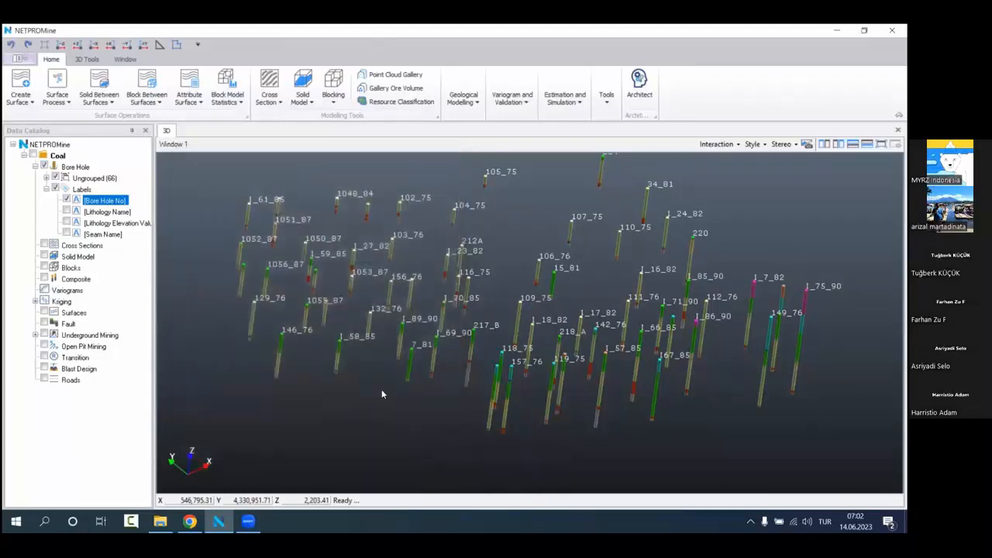
# Step: Start a new bore hole label and define its text with the numerical [Calorie] macro
pyautogui.moveTo(468, 308); pyautogui.dragTo(468, 306)
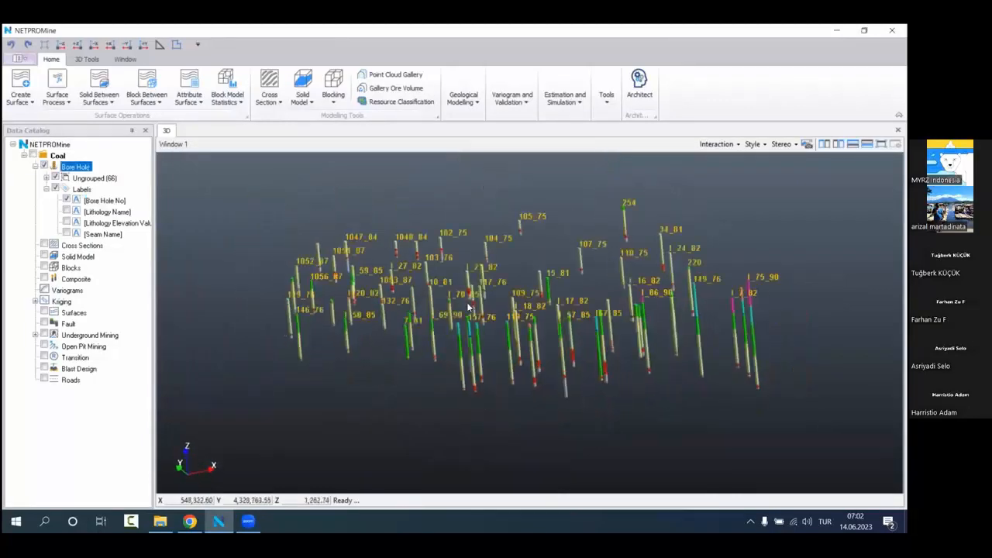
pyautogui.moveTo(571, 301); pyautogui.dragTo(579, 337)
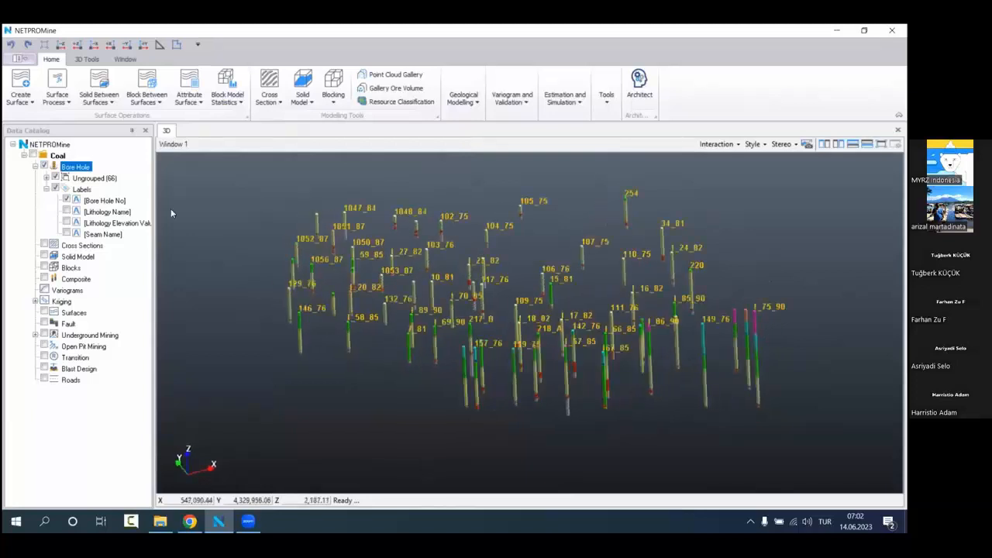
pyautogui.rightClick(107, 168)
pyautogui.click(92, 189)
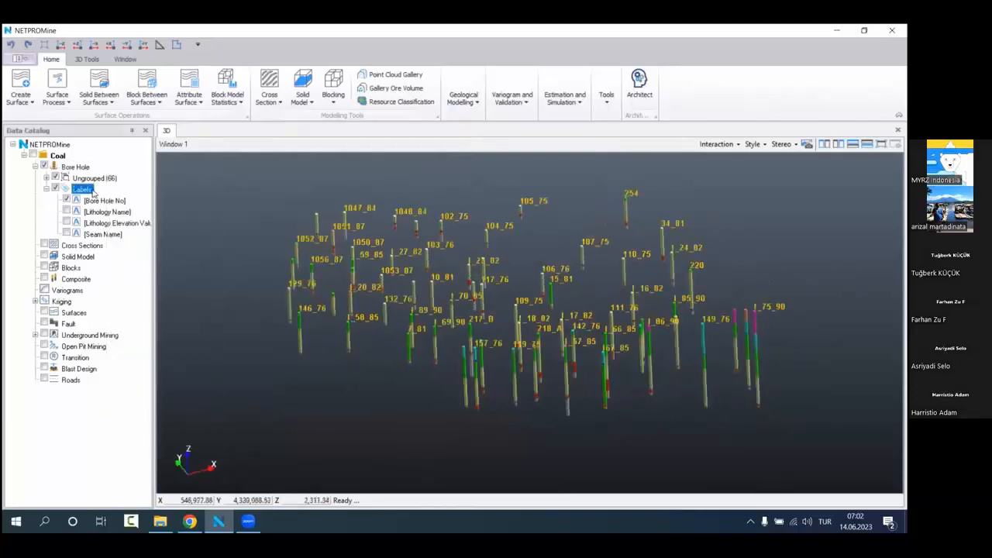
pyautogui.rightClick(95, 190)
pyautogui.click(140, 195)
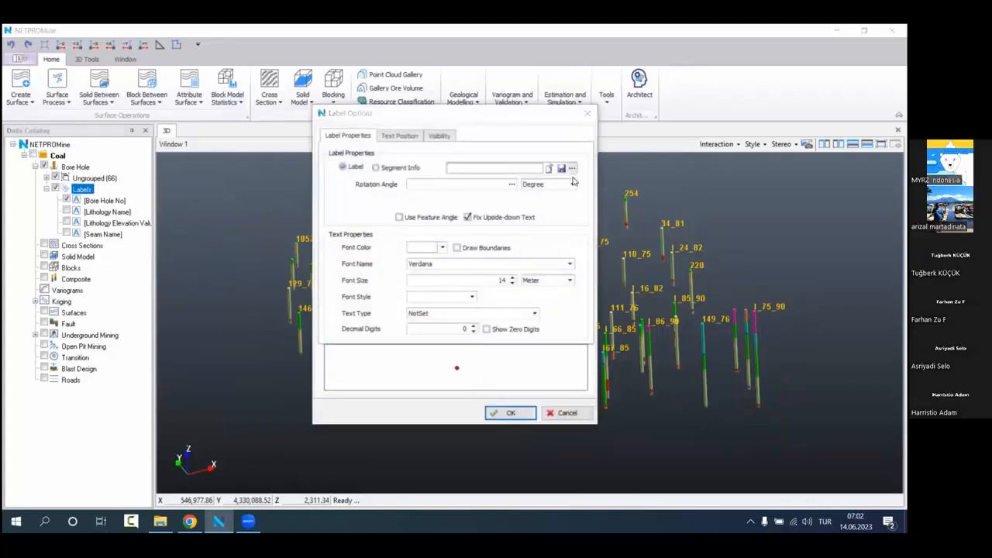
pyautogui.click(571, 169)
pyautogui.click(337, 262)
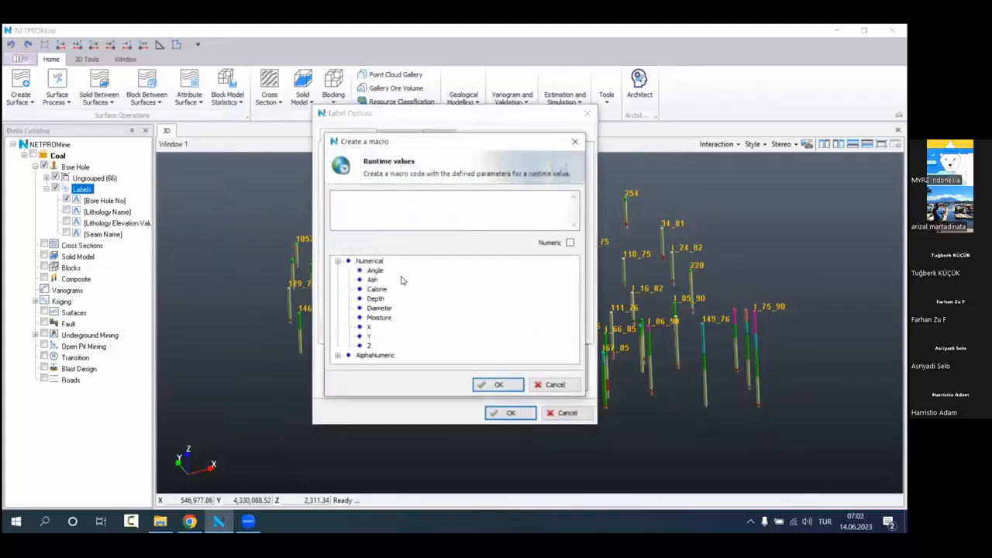
pyautogui.doubleClick(376, 289)
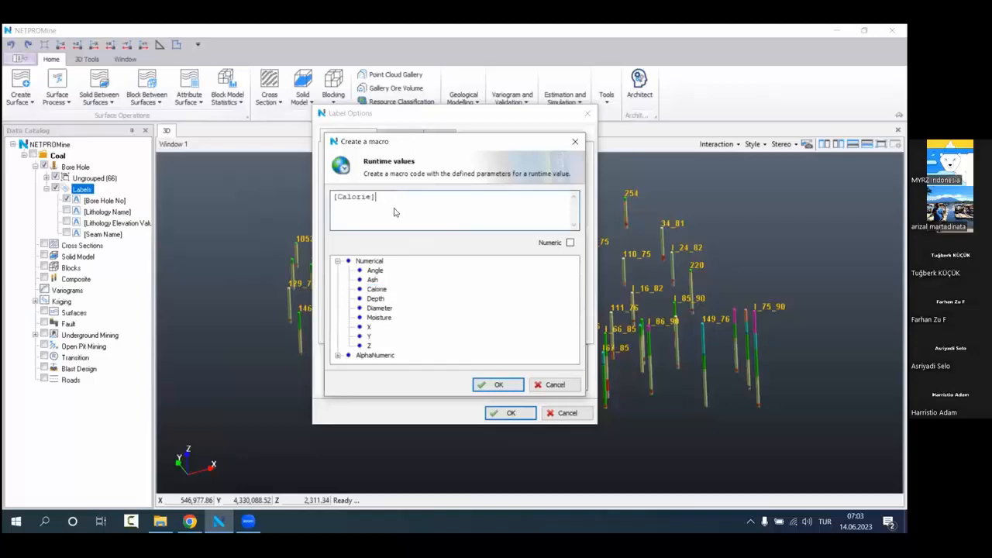
pyautogui.click(499, 385)
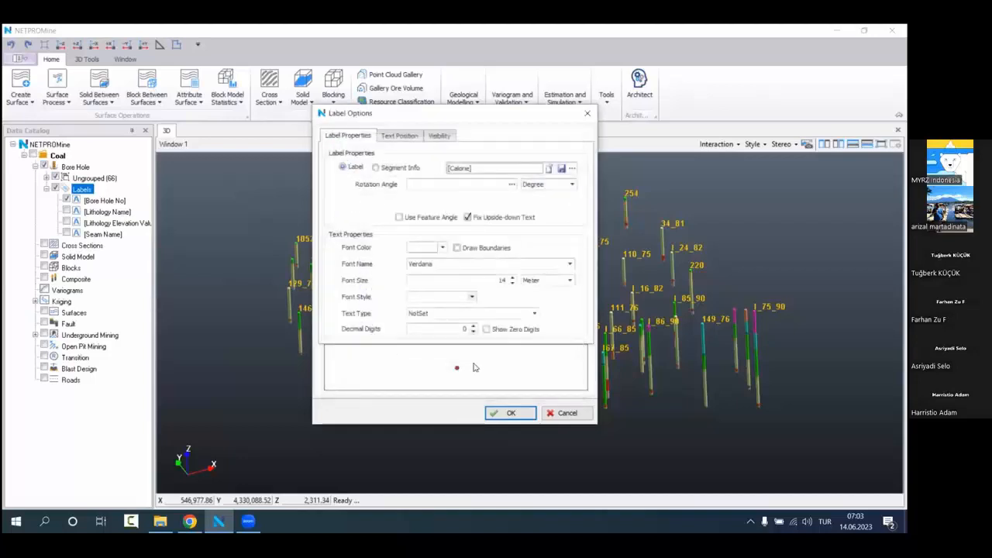
# Step: Give the new [Calorie] label a bold amber (FFC700) font, add it, and hide the [Bore Hole No] labels
pyautogui.click(425, 252)
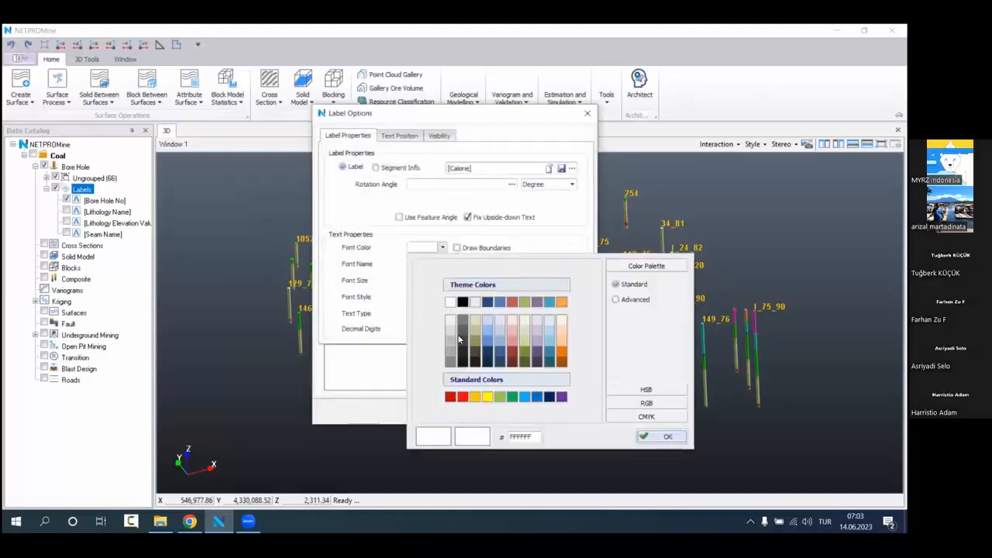
pyautogui.click(480, 400)
pyautogui.click(446, 296)
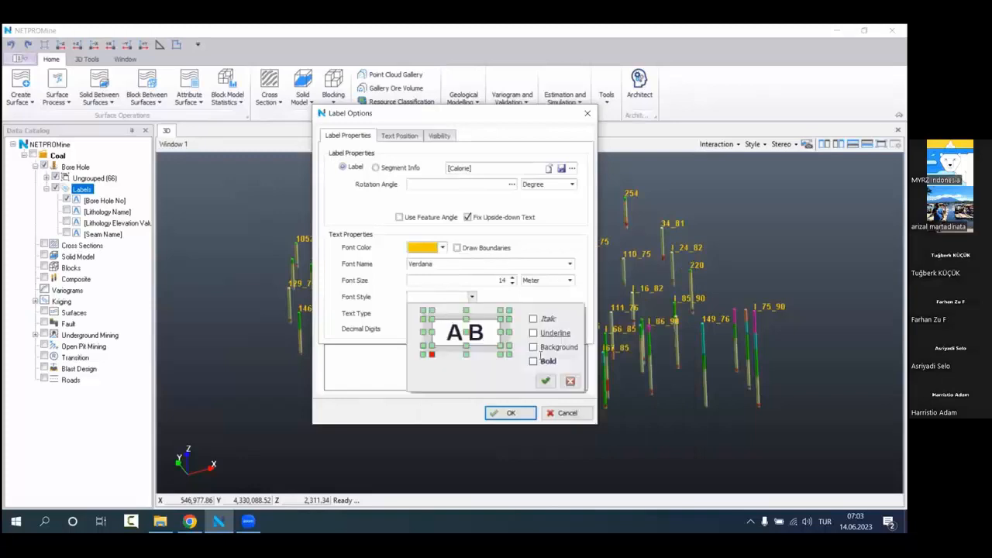
pyautogui.click(545, 381)
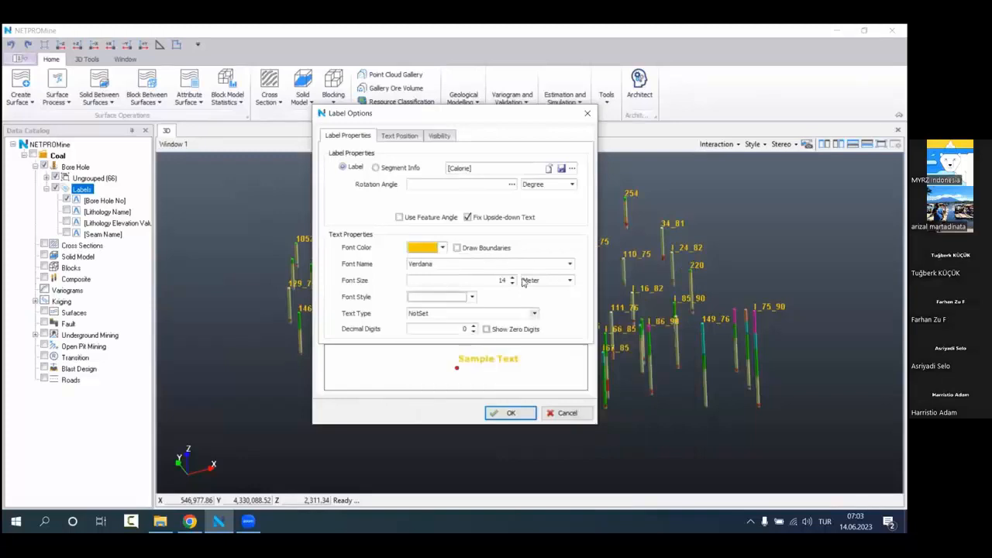
pyautogui.click(511, 412)
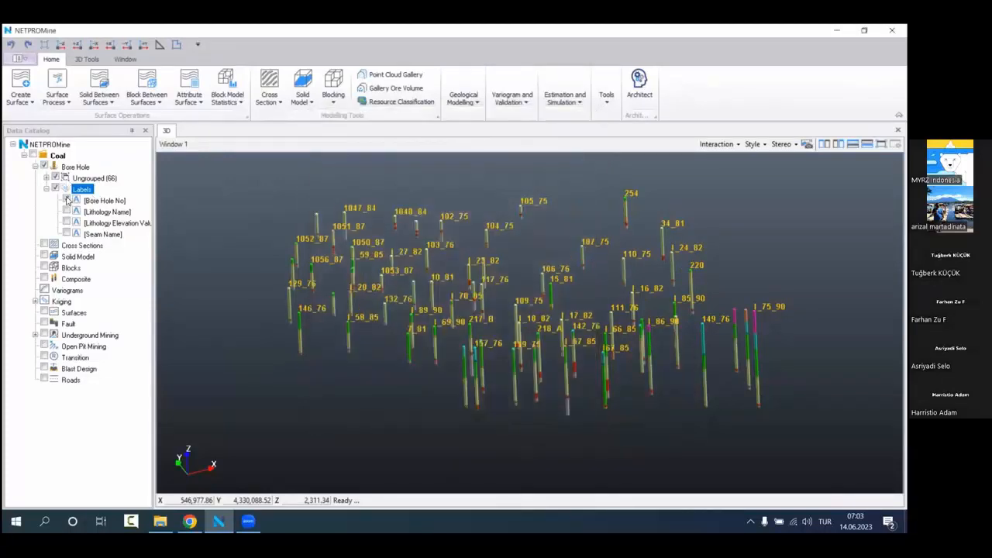
pyautogui.click(67, 200)
# Step: Examine the Calorie labels beside the red coal intervals at the lower ends of the bore holes
pyautogui.scroll(2, 526, 284)
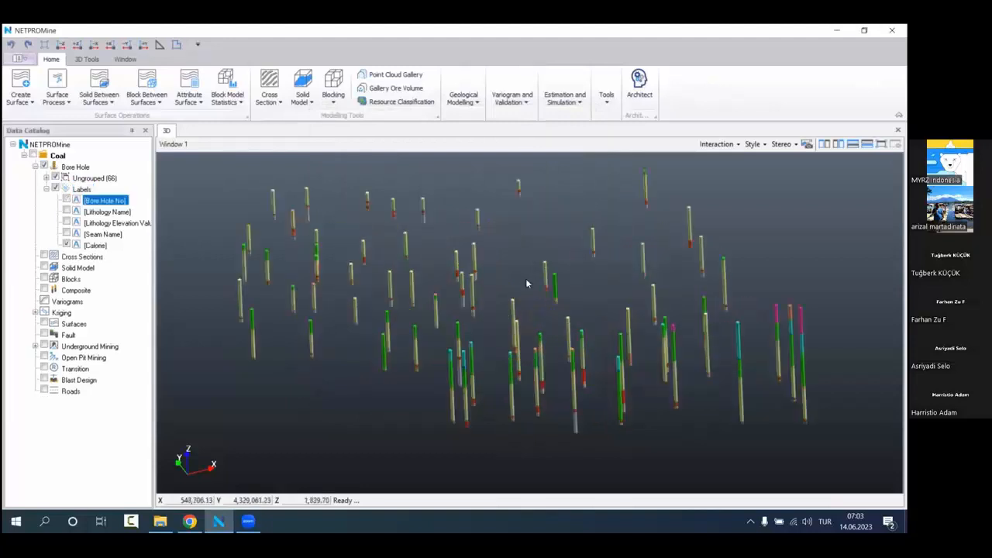
pyautogui.scroll(5, 526, 284)
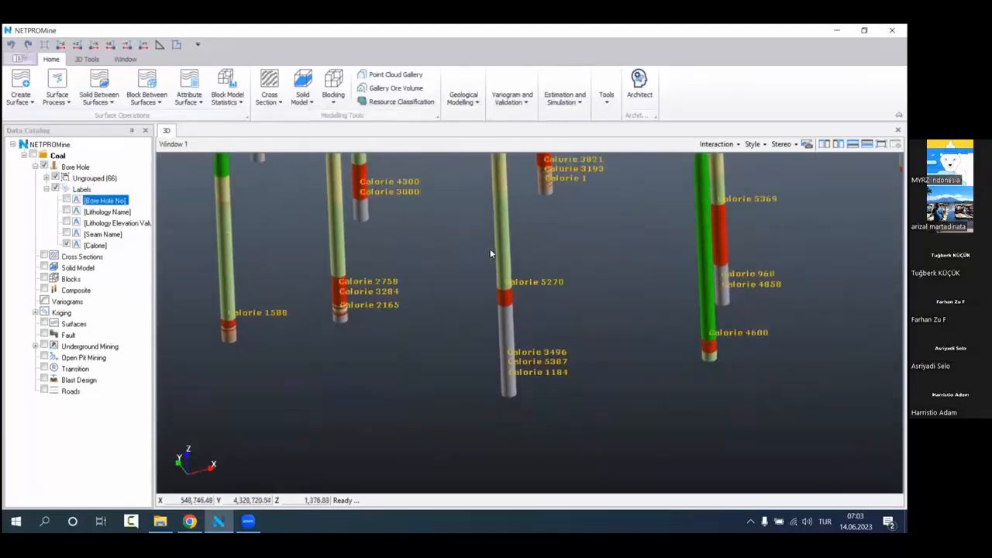
pyautogui.moveTo(489, 248); pyautogui.dragTo(477, 337)
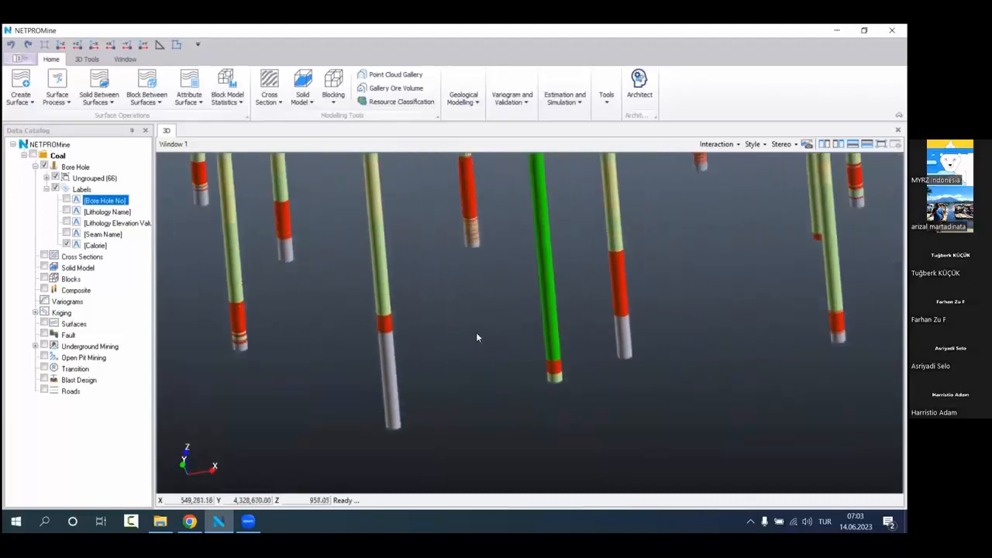
pyautogui.moveTo(670, 307); pyautogui.dragTo(530, 351)
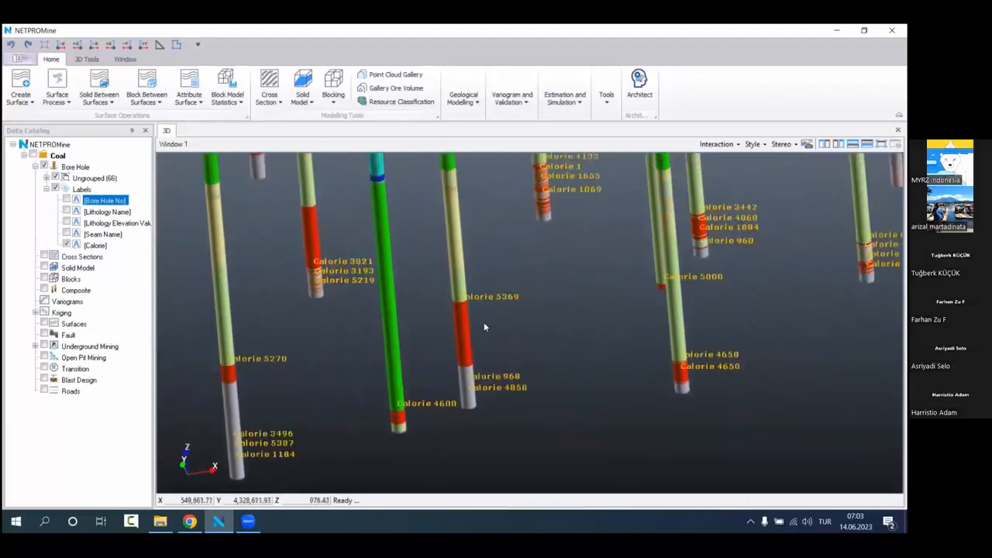
pyautogui.moveTo(484, 321); pyautogui.dragTo(230, 323, button='middle')
pyautogui.moveTo(551, 268); pyautogui.dragTo(496, 332, button='middle')
pyautogui.scroll(5, 544, 294)
pyautogui.moveTo(569, 290); pyautogui.dragTo(505, 315, button='middle')
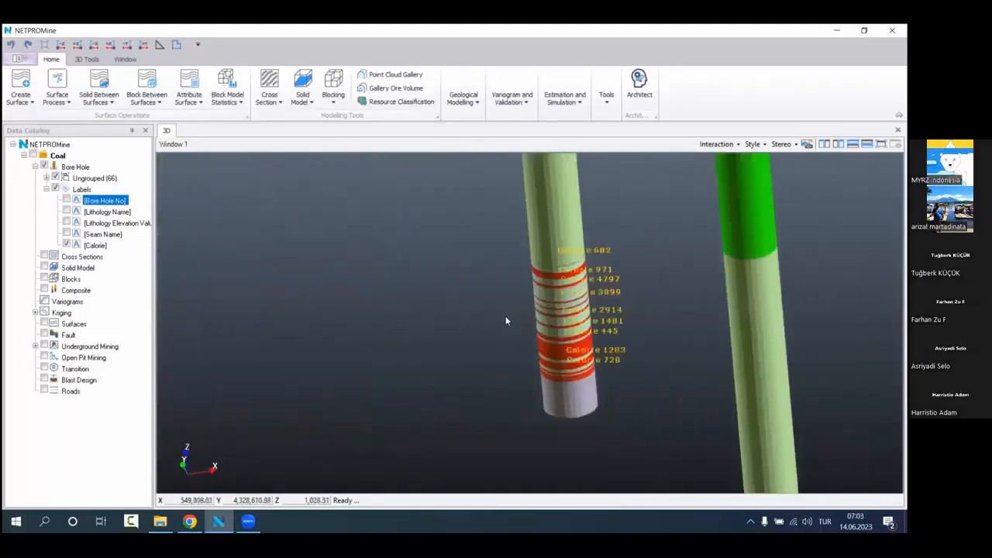
# Step: Hide the [Calorie] labels and show the [Bore Hole No] labels on the bore holes
pyautogui.moveTo(614, 289); pyautogui.dragTo(632, 285)
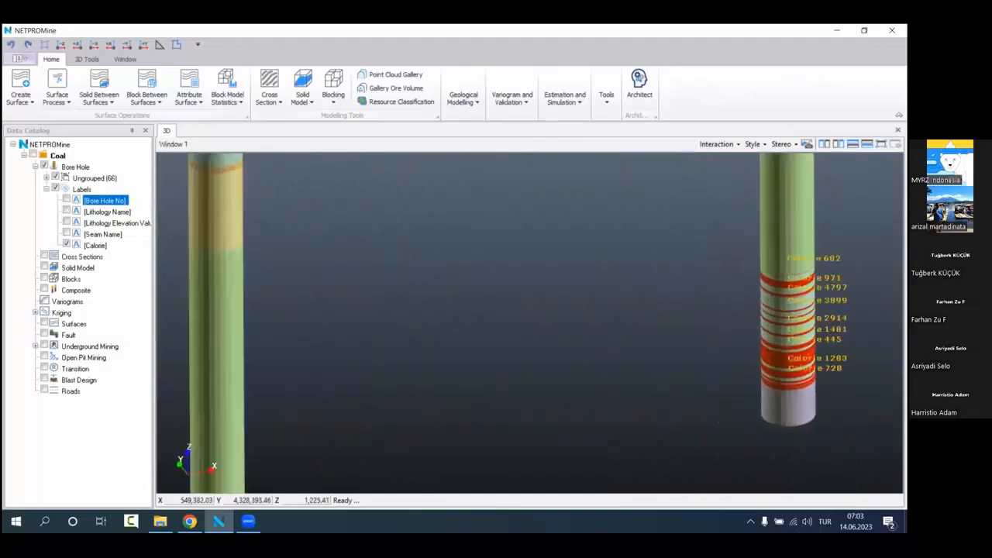
pyautogui.scroll(-8, 484, 301)
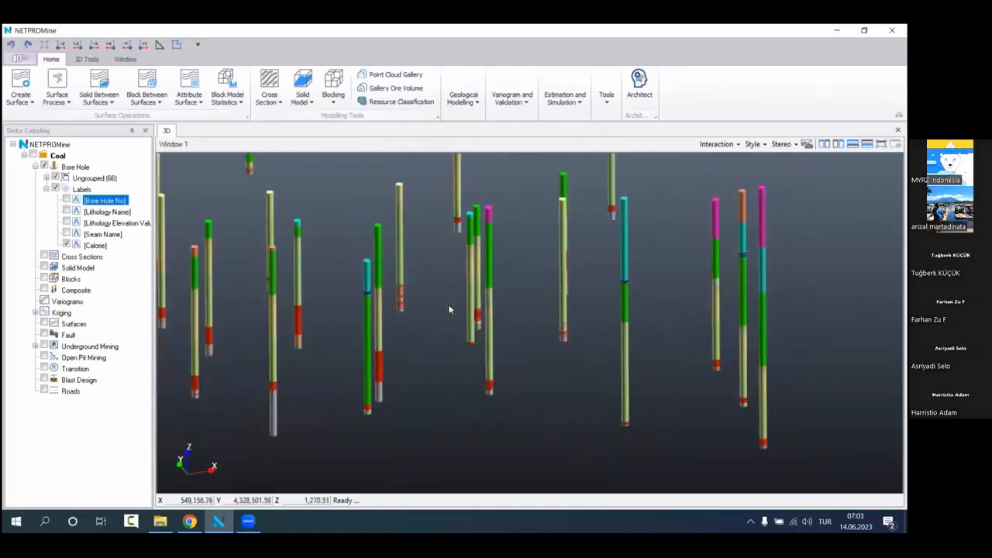
pyautogui.moveTo(529, 337); pyautogui.dragTo(612, 345, button='middle')
pyautogui.scroll(-2, 478, 312)
pyautogui.moveTo(478, 312); pyautogui.dragTo(506, 330, button='middle')
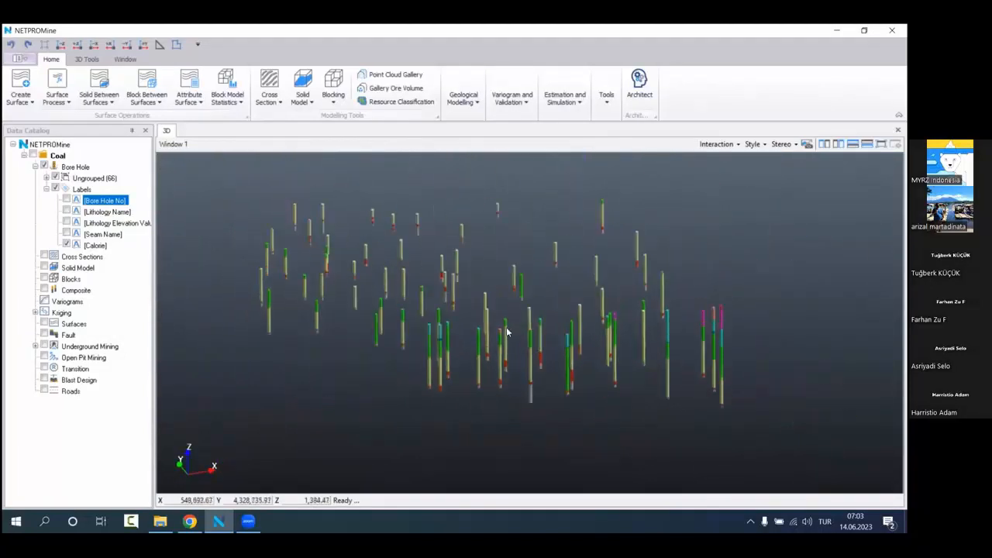
pyautogui.moveTo(487, 300); pyautogui.dragTo(482, 279)
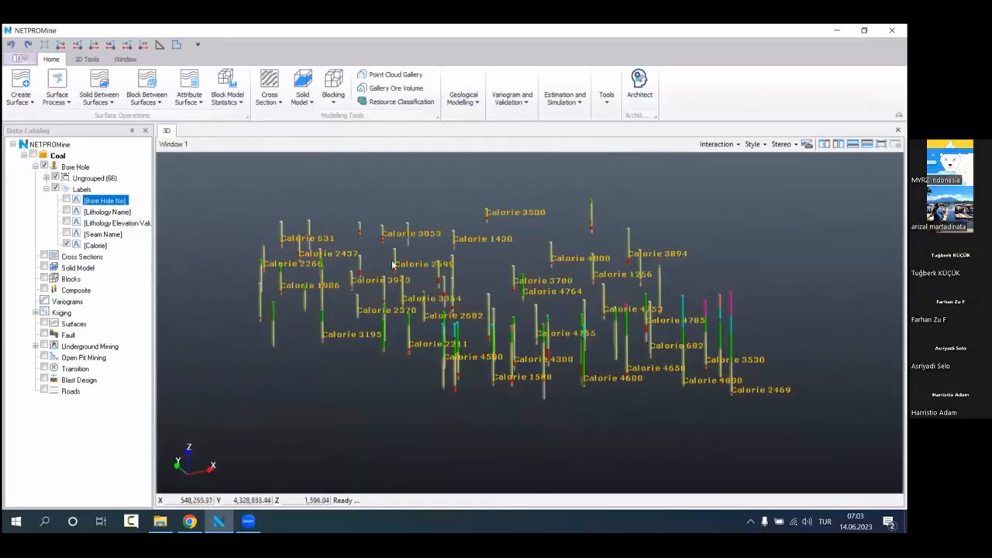
pyautogui.click(65, 245)
pyautogui.click(66, 200)
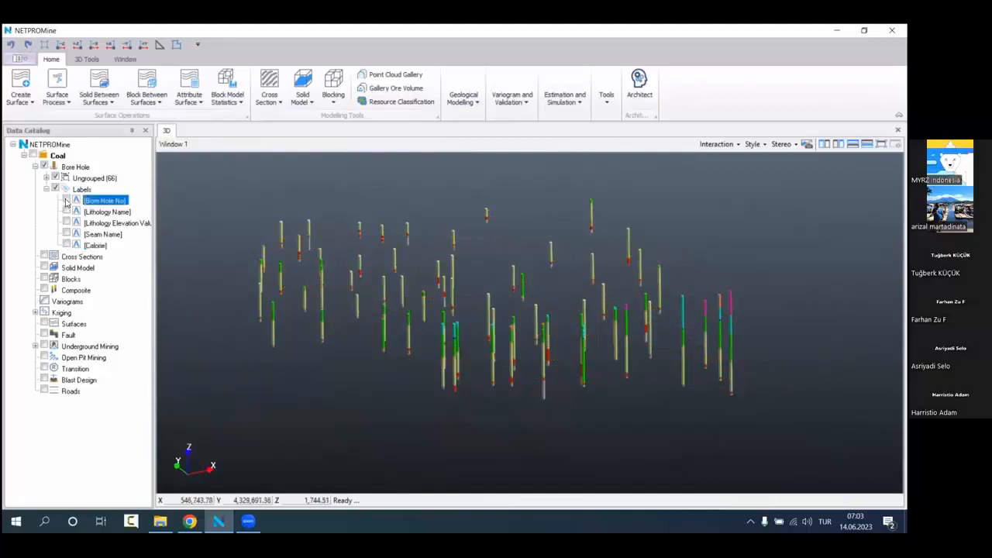
pyautogui.moveTo(429, 222); pyautogui.dragTo(517, 243)
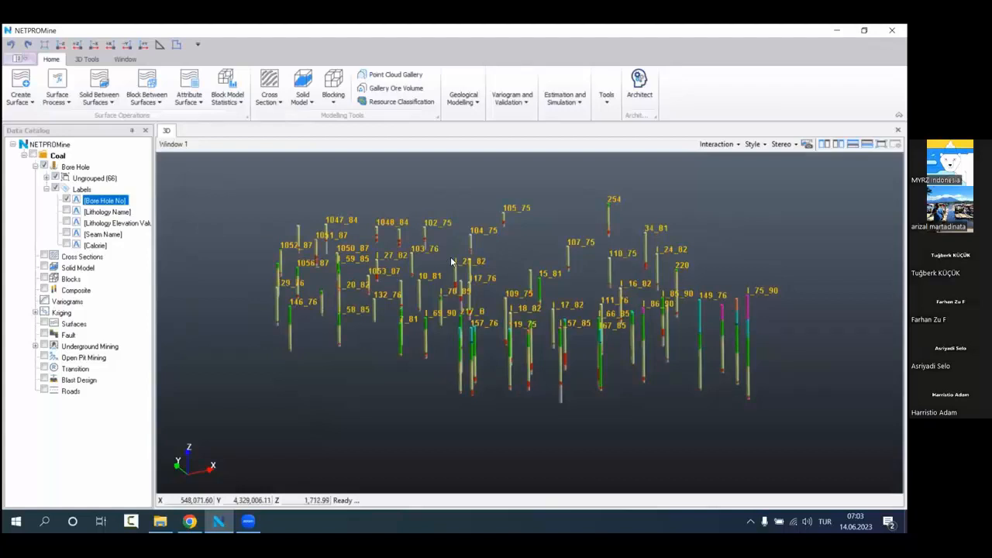
# Step: Display the bore holes' raw samples for the Calorie attribute with a display coefficient of 5
pyautogui.rightClick(114, 170)
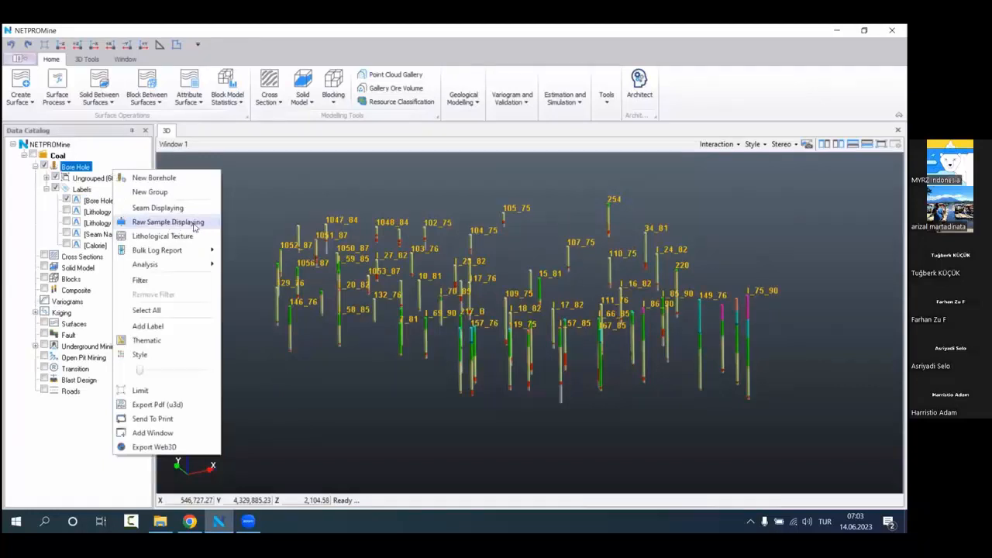
pyautogui.click(166, 222)
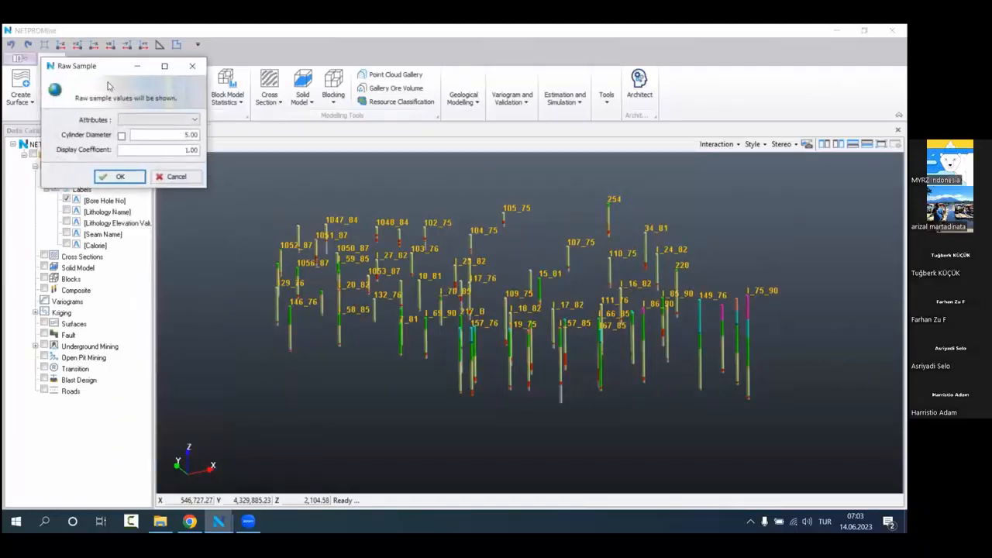
pyautogui.click(310, 216)
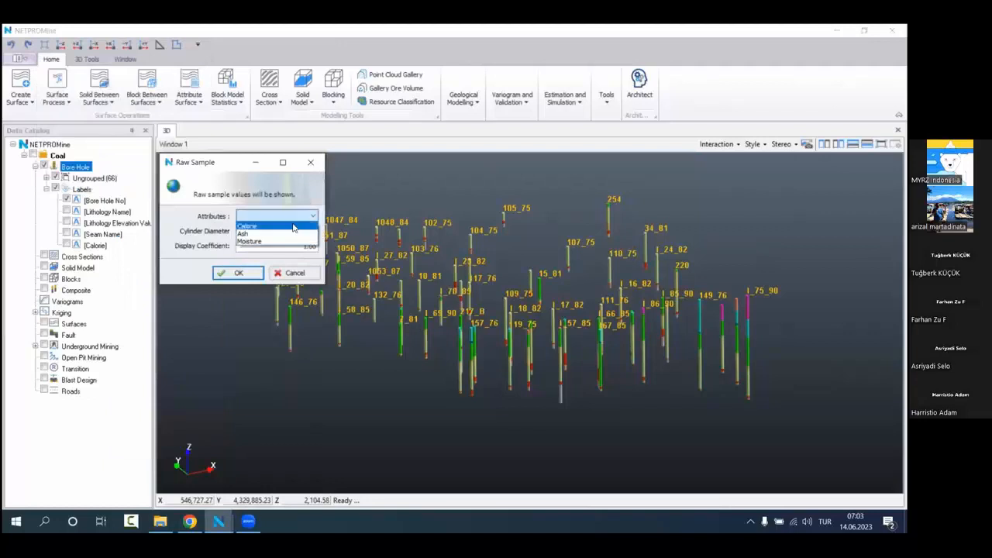
pyautogui.click(263, 226)
pyautogui.moveTo(291, 245); pyautogui.dragTo(378, 239)
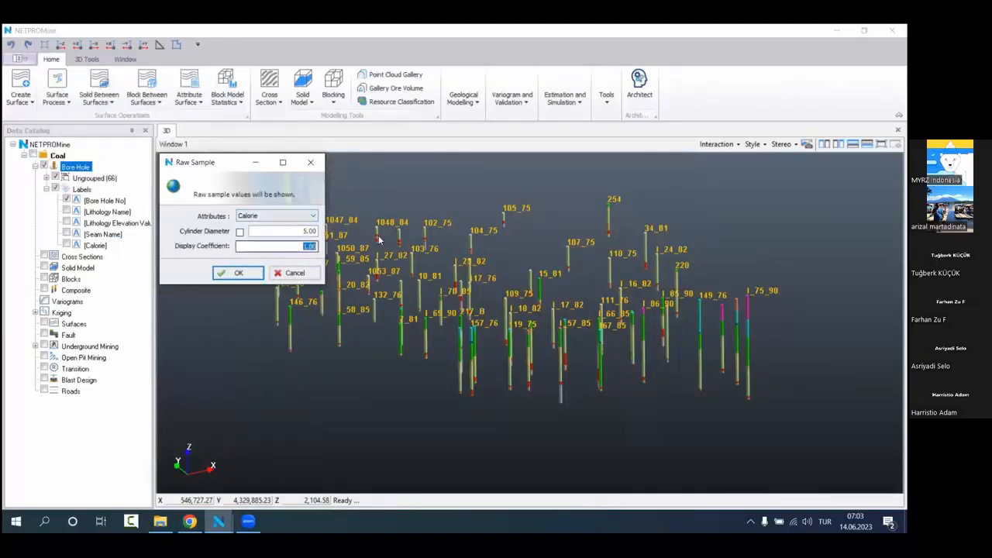
pyautogui.write('5')
pyautogui.click(245, 269)
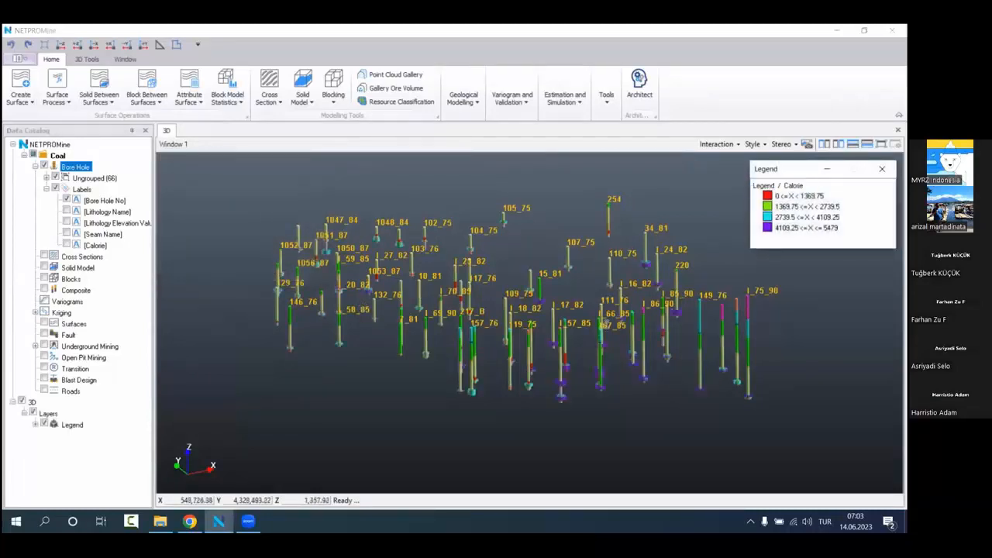
# Step: Hide the bore holes, leaving only the coloured Calorie raw sample cylinders displayed
pyautogui.scroll(2, 595, 283)
pyautogui.moveTo(598, 284); pyautogui.dragTo(583, 314)
pyautogui.scroll(-2, 583, 315)
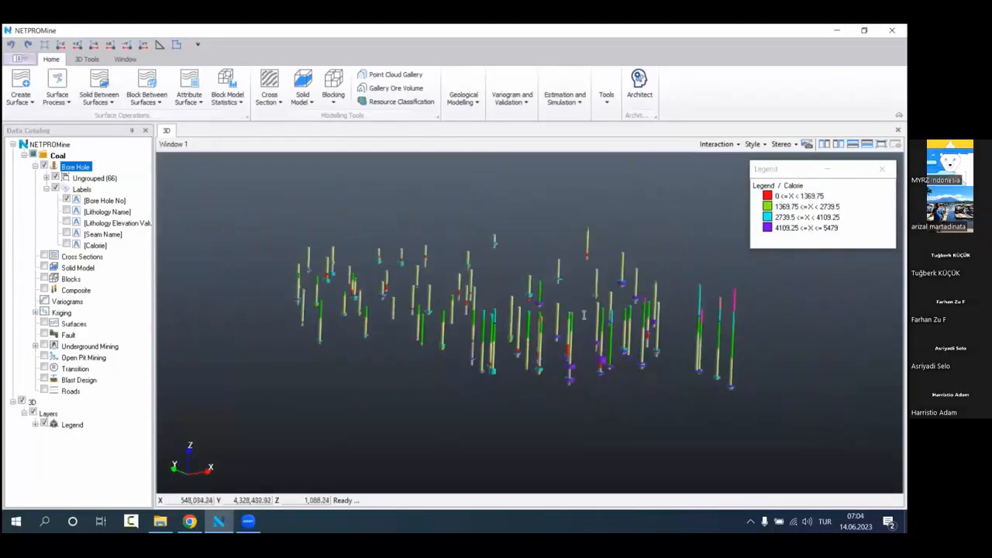
pyautogui.click(806, 217)
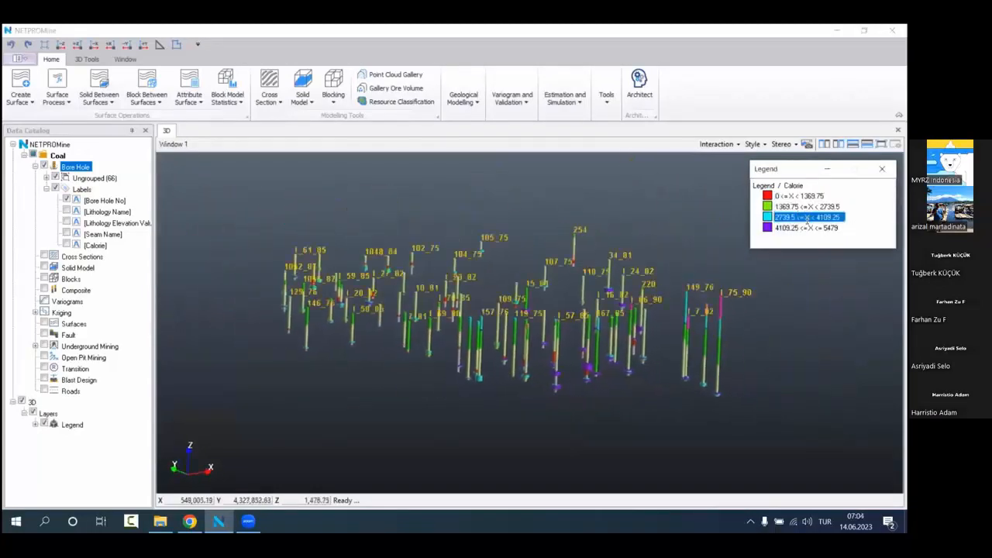
pyautogui.click(45, 167)
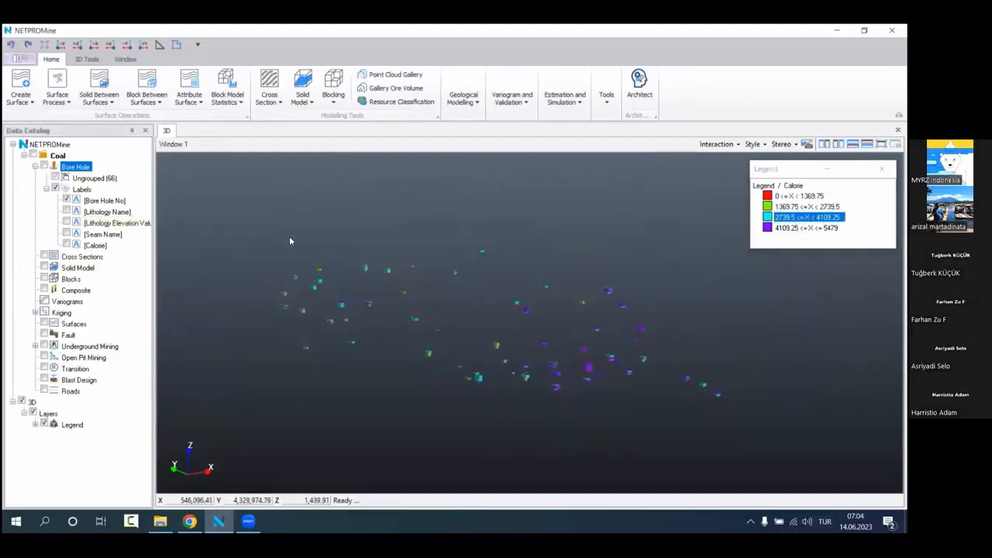
# Step: Examine the diameters and colours of the Calorie raw sample cylinders up close
pyautogui.moveTo(290, 241); pyautogui.dragTo(469, 335)
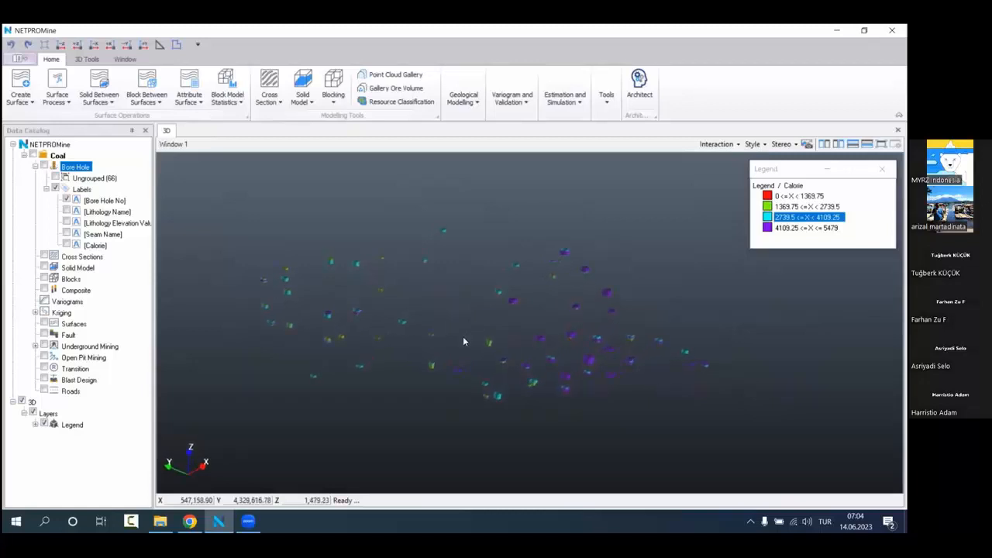
pyautogui.scroll(6, 532, 365)
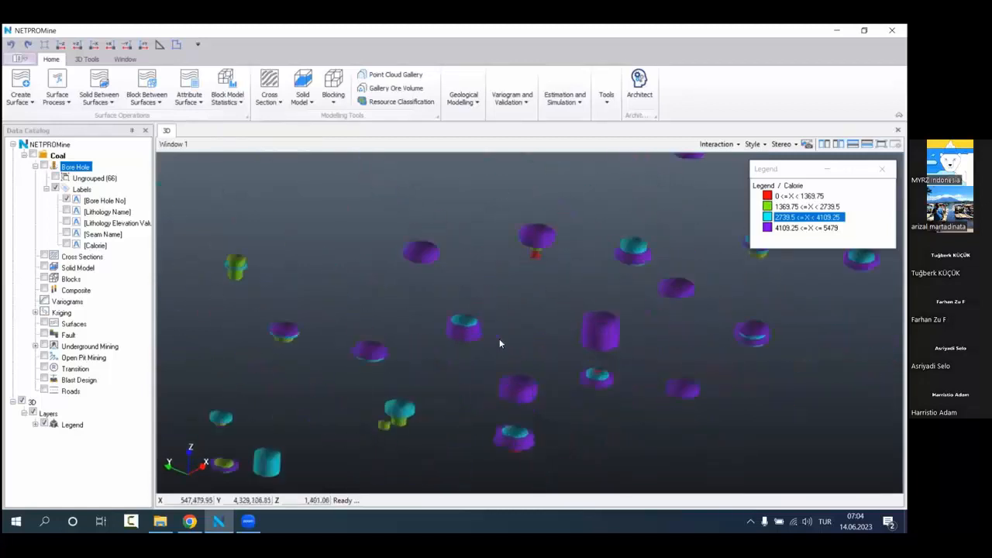
pyautogui.scroll(5, 499, 339)
pyautogui.moveTo(461, 347); pyautogui.dragTo(609, 322, button='middle')
pyautogui.scroll(2, 544, 328)
pyautogui.moveTo(544, 328); pyautogui.dragTo(521, 316)
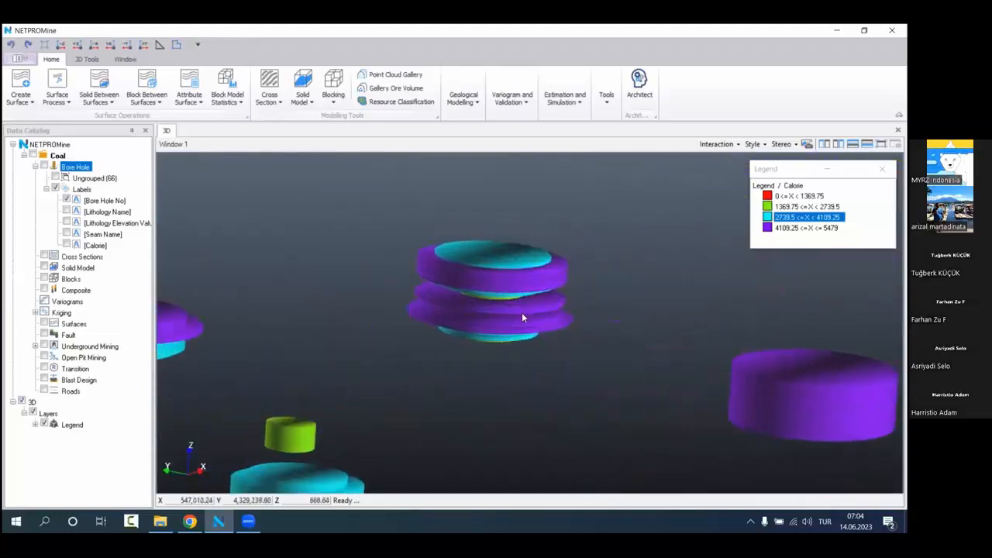
# Step: Expand the legend's Thematic layer and review the Calorie ranges from lowest to highest
pyautogui.click(34, 425)
pyautogui.click(45, 436)
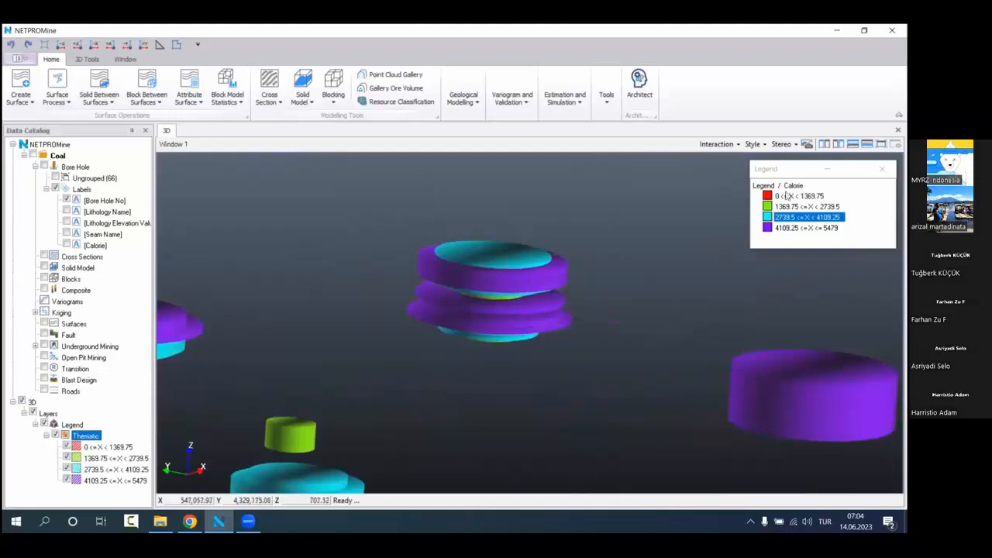
pyautogui.moveTo(788, 196); pyautogui.dragTo(810, 228)
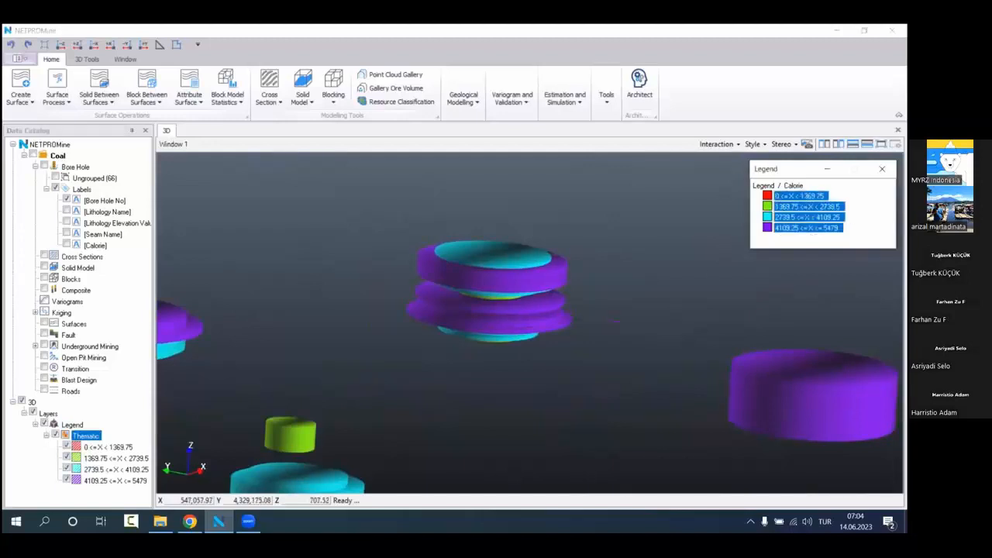
pyautogui.click(802, 198)
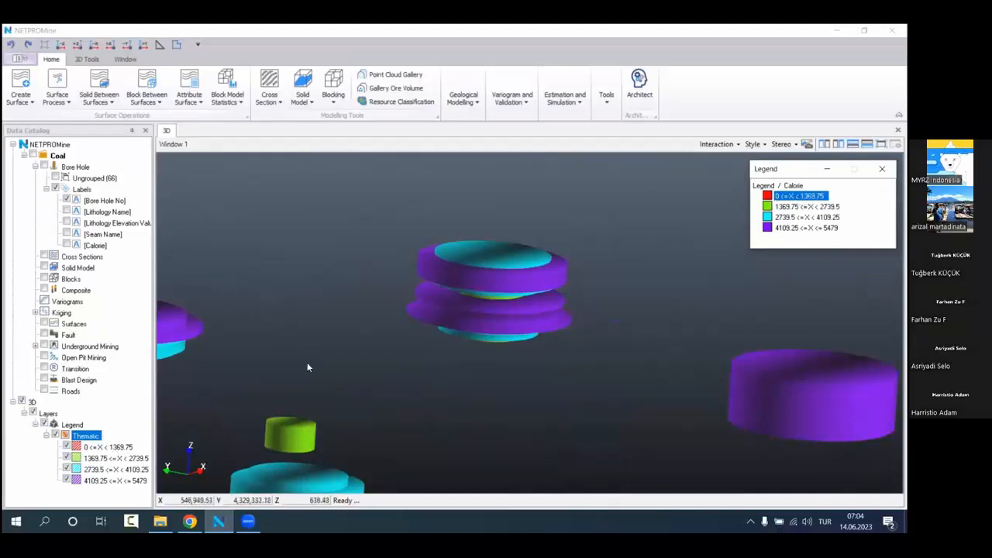
pyautogui.moveTo(788, 230); pyautogui.dragTo(790, 198)
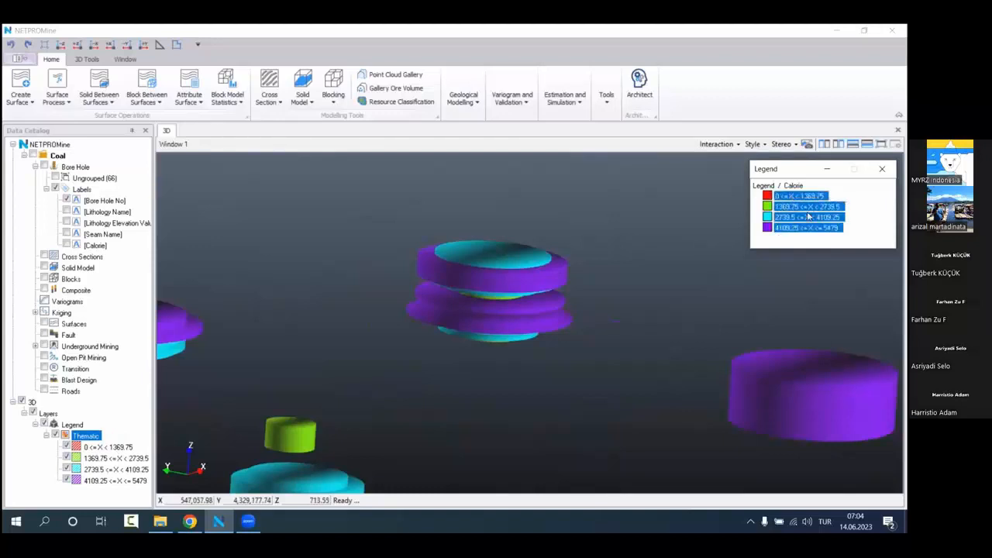
pyautogui.click(810, 229)
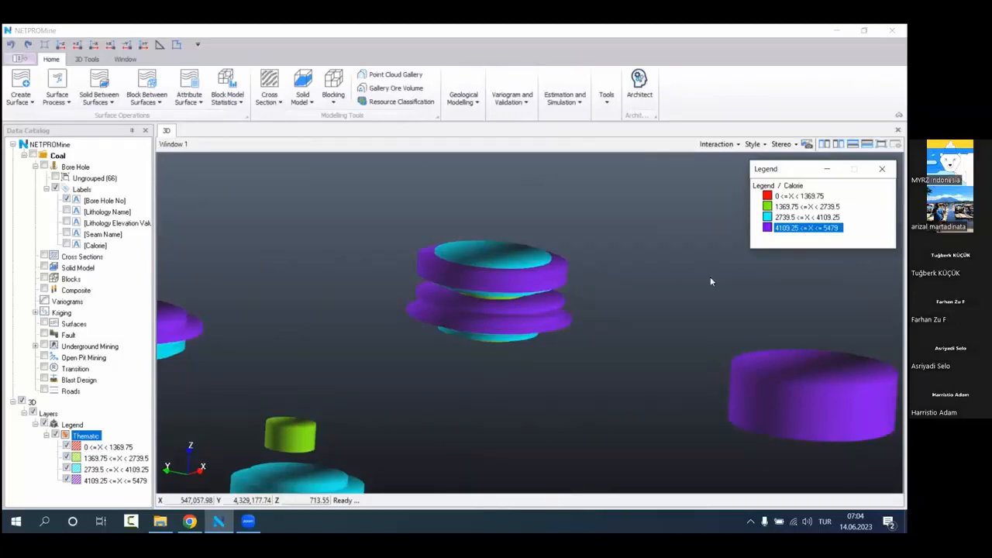
# Step: Open the legend's Thematic layer for editing and start a new Numeric Range theme
pyautogui.rightClick(89, 438)
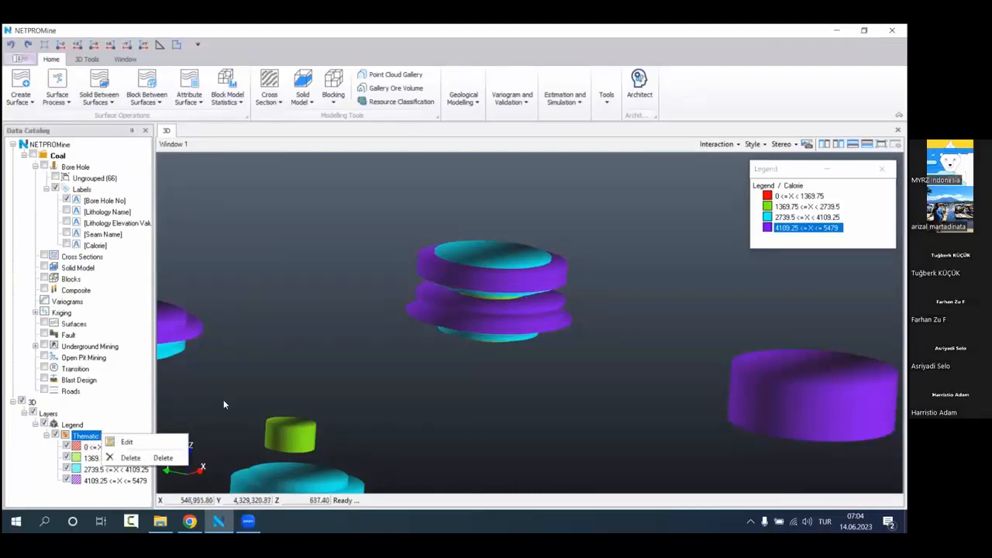
pyautogui.click(100, 420)
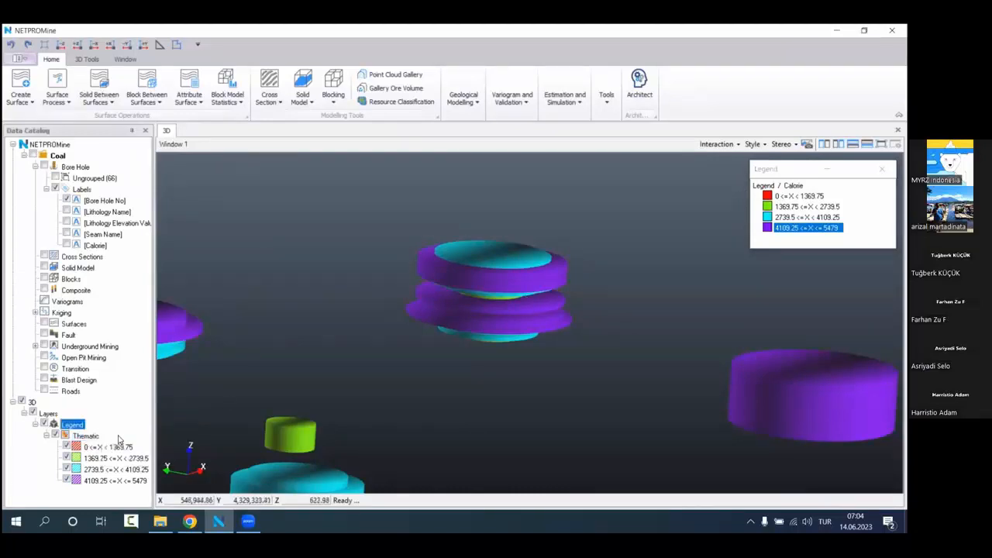
pyautogui.click(113, 435)
pyautogui.rightClick(121, 434)
pyautogui.click(152, 440)
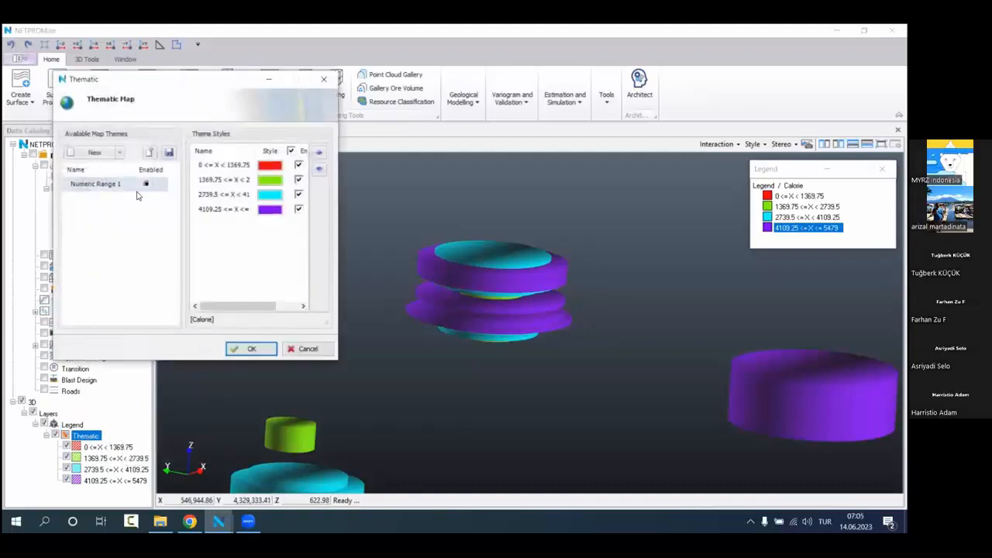
pyautogui.moveTo(187, 88); pyautogui.dragTo(299, 150)
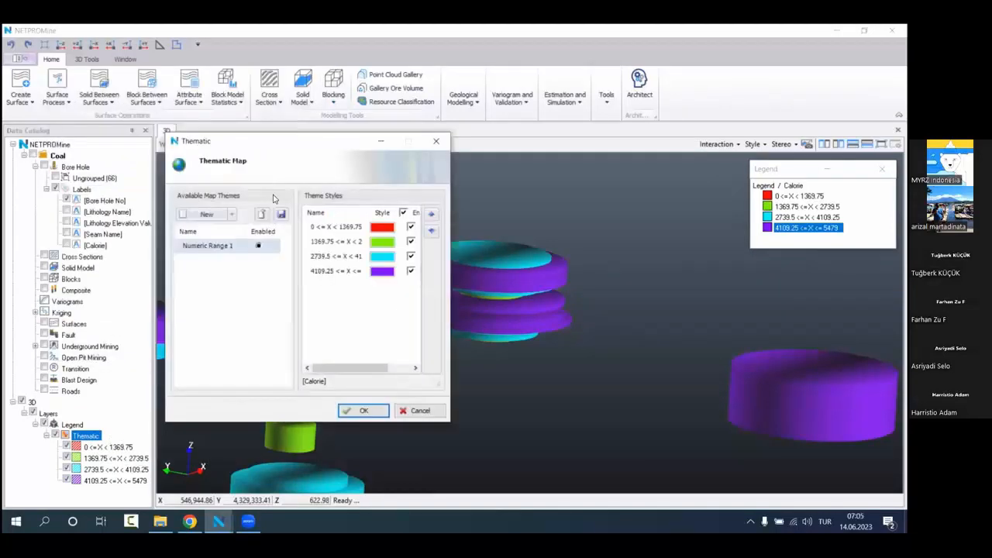
pyautogui.click(232, 215)
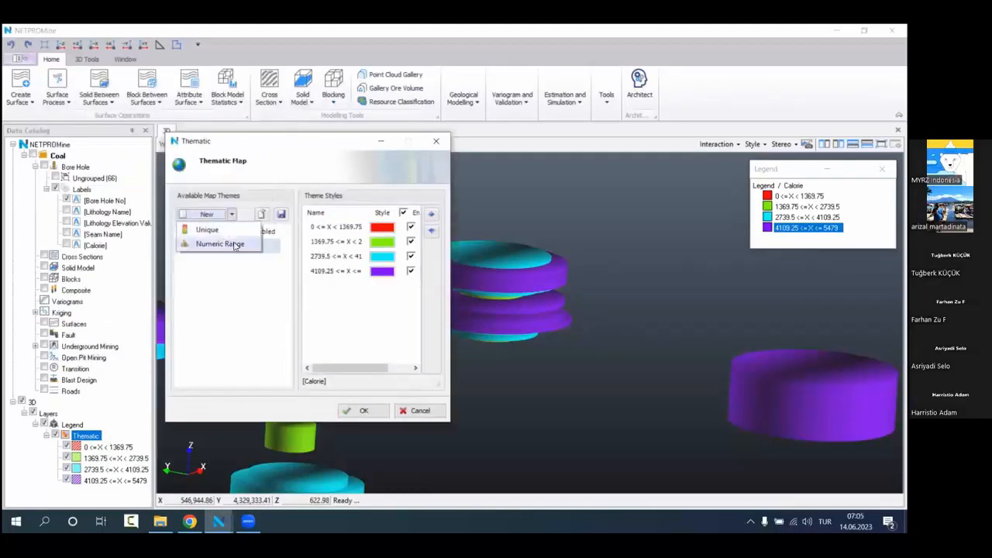
pyautogui.click(235, 245)
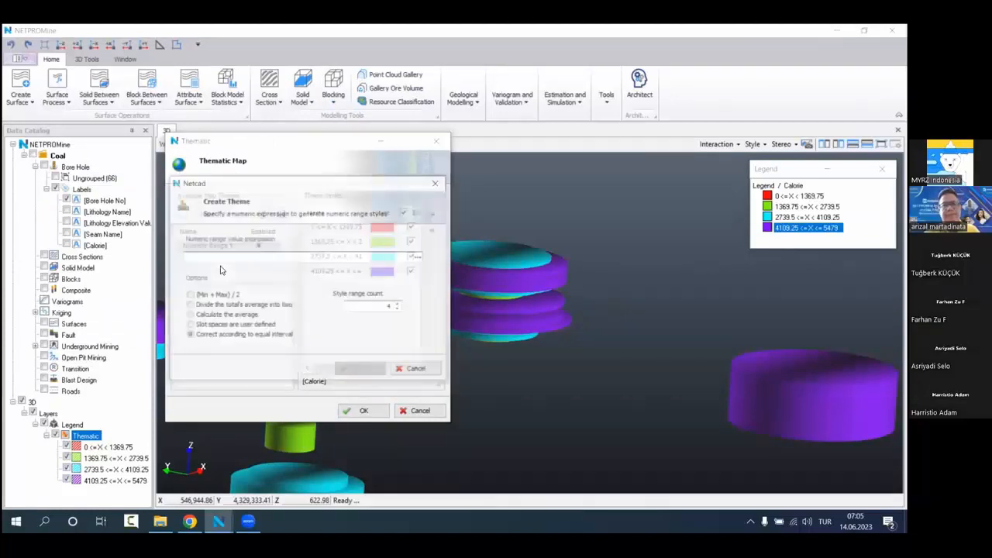
# Step: Set the new theme's option to user-defined slot spaces and its value expression to the numerical [Calorie] macro
pyautogui.click(239, 327)
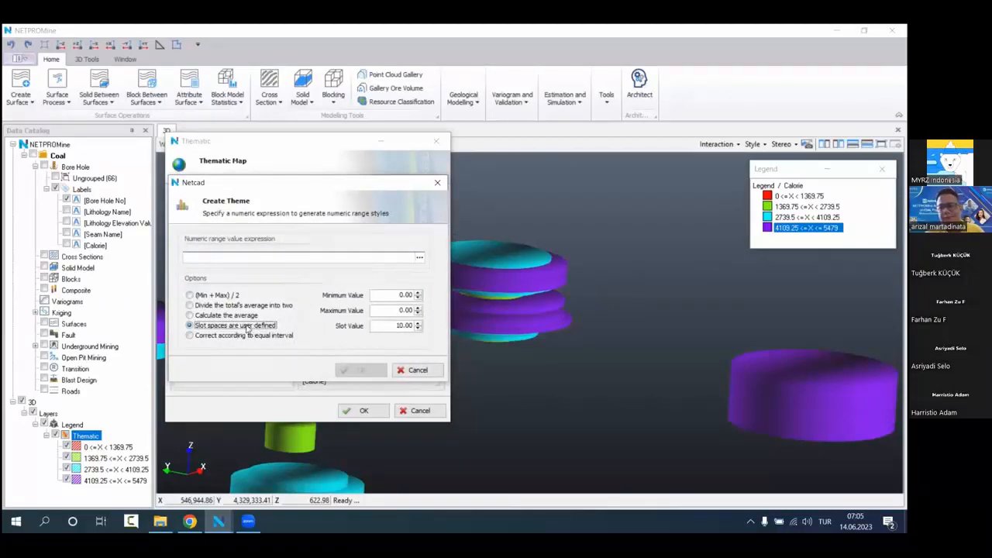
pyautogui.moveTo(304, 182); pyautogui.dragTo(383, 184)
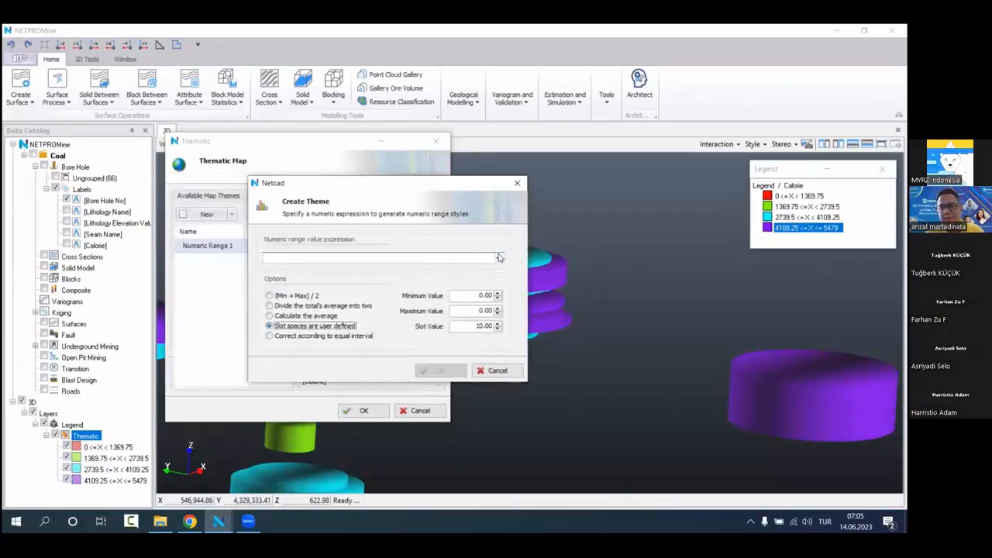
pyautogui.click(499, 257)
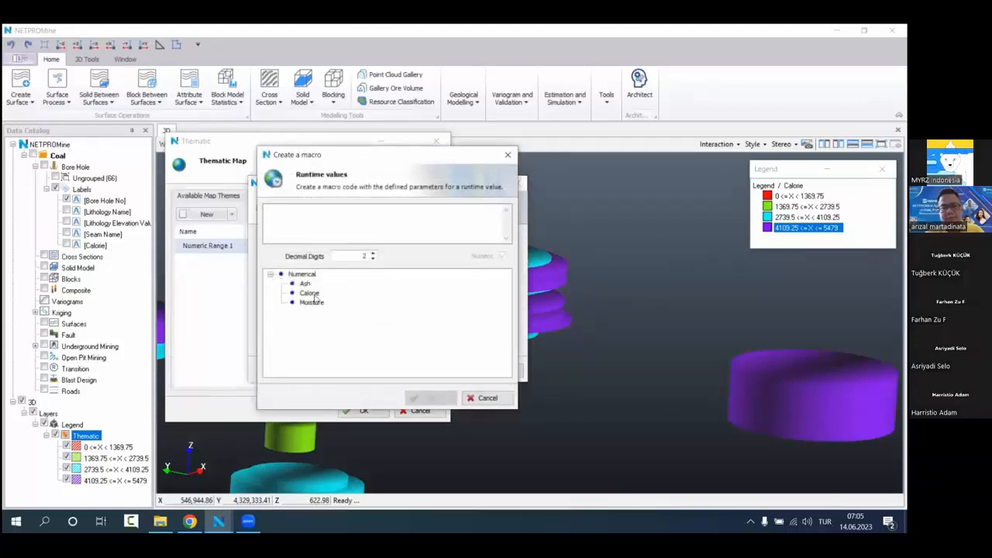
pyautogui.doubleClick(309, 294)
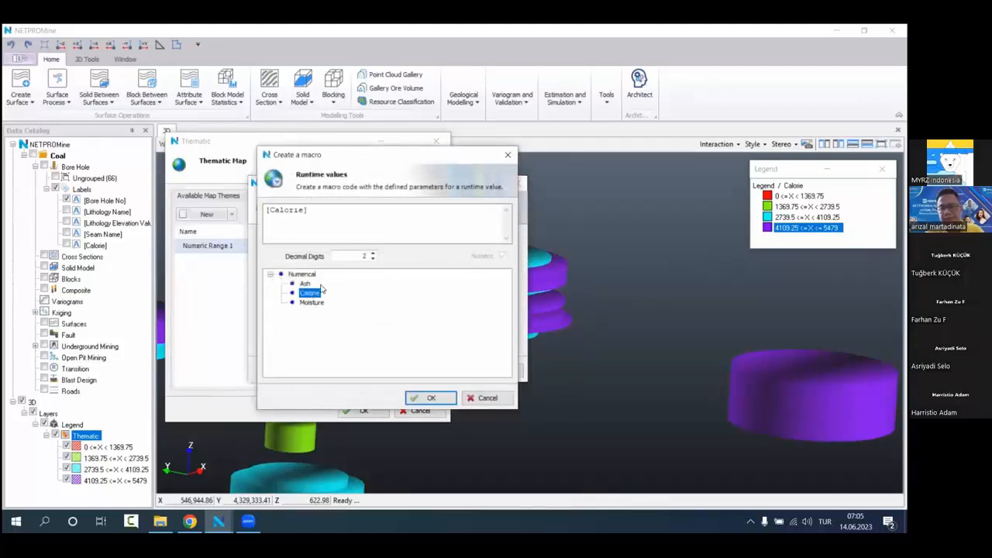
pyautogui.click(445, 397)
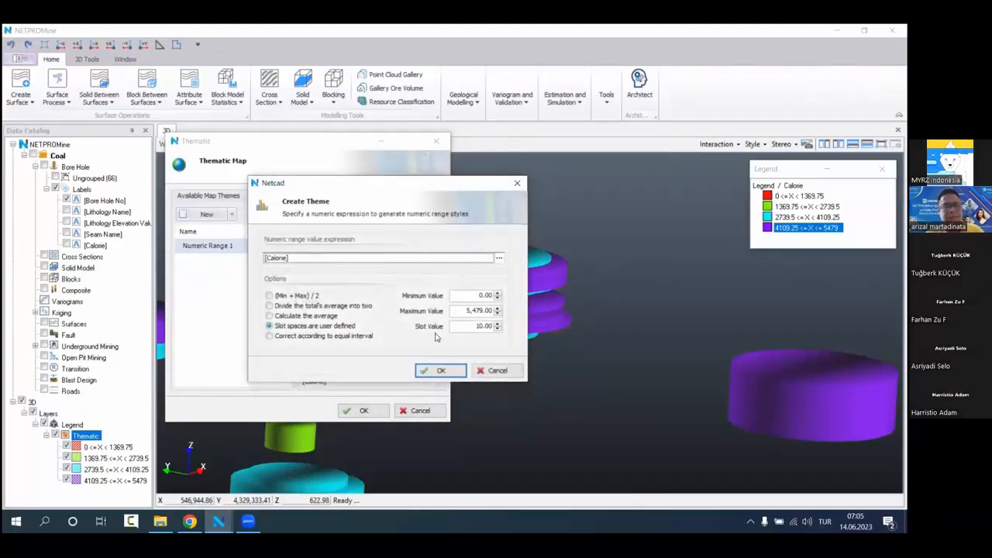
# Step: Set the theme's slot value to 500 and create the numeric range styles
pyautogui.click(475, 326)
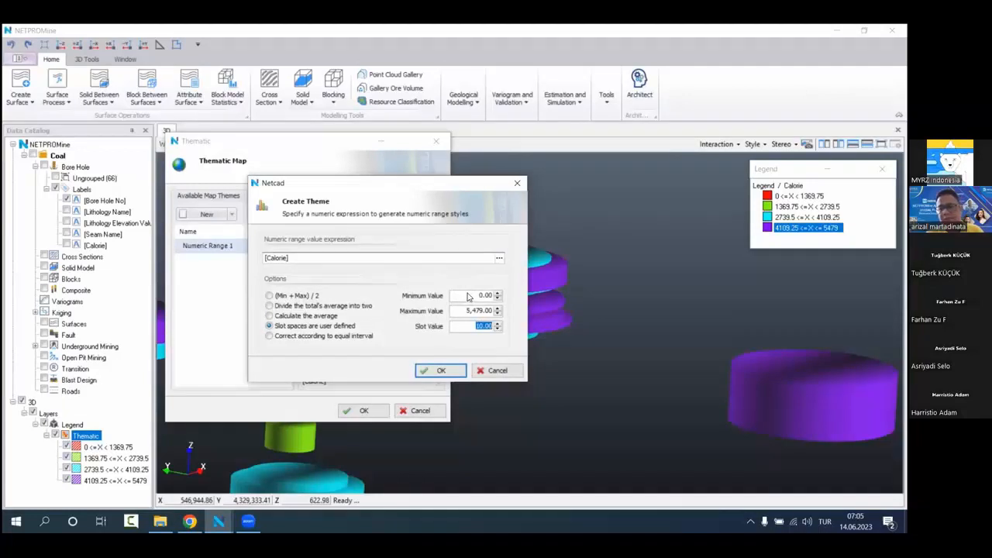
pyautogui.write('5')
pyautogui.click(459, 370)
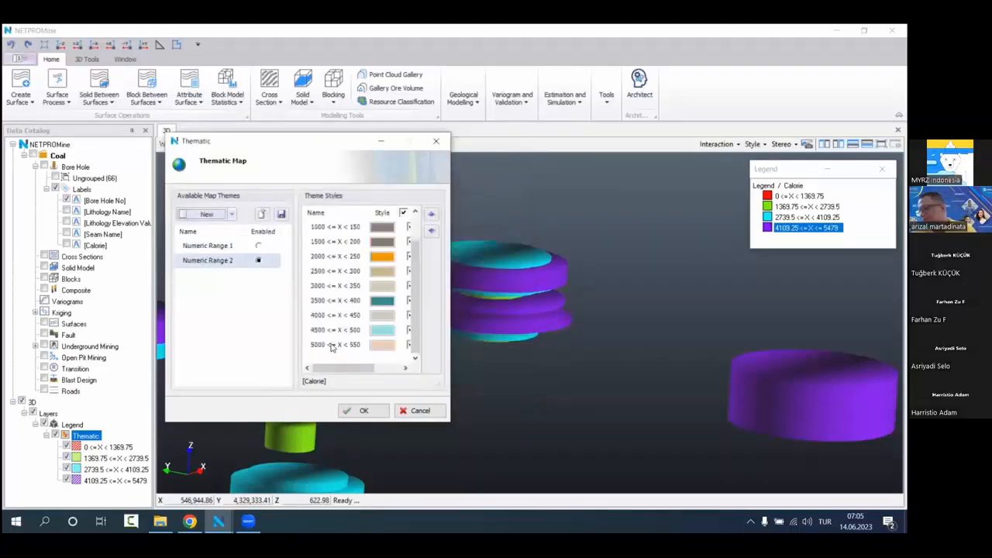
# Step: Apply a hue colour range with a red main colour to all of the new theme's ranges and save the theme
pyautogui.moveTo(338, 358); pyautogui.dragTo(364, 220)
pyautogui.rightClick(371, 295)
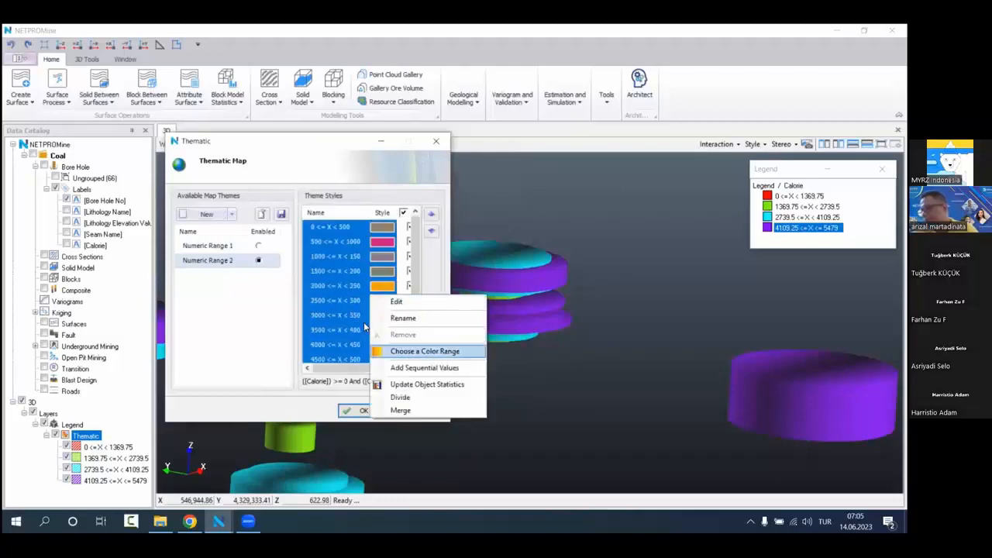
pyautogui.click(400, 350)
pyautogui.click(450, 236)
pyautogui.click(523, 358)
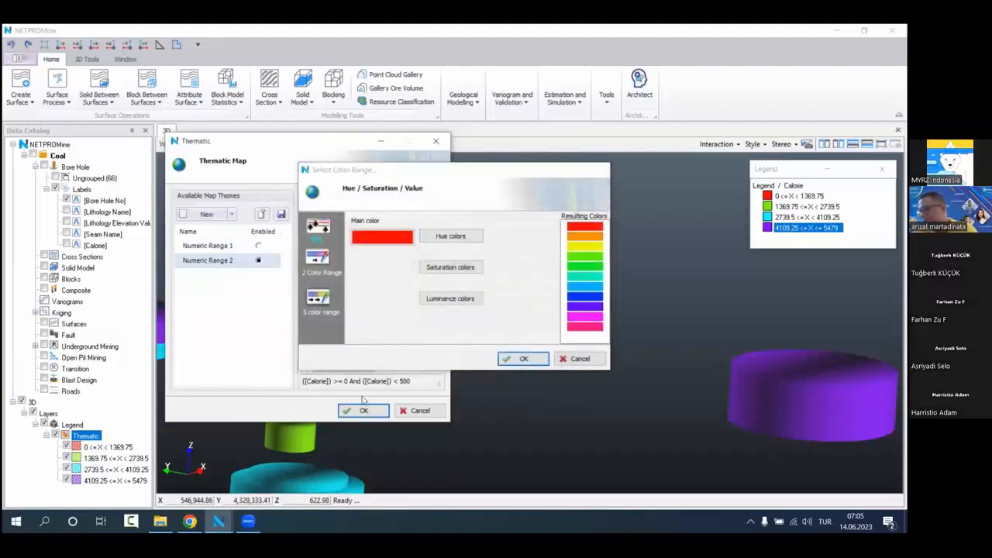
pyautogui.click(364, 410)
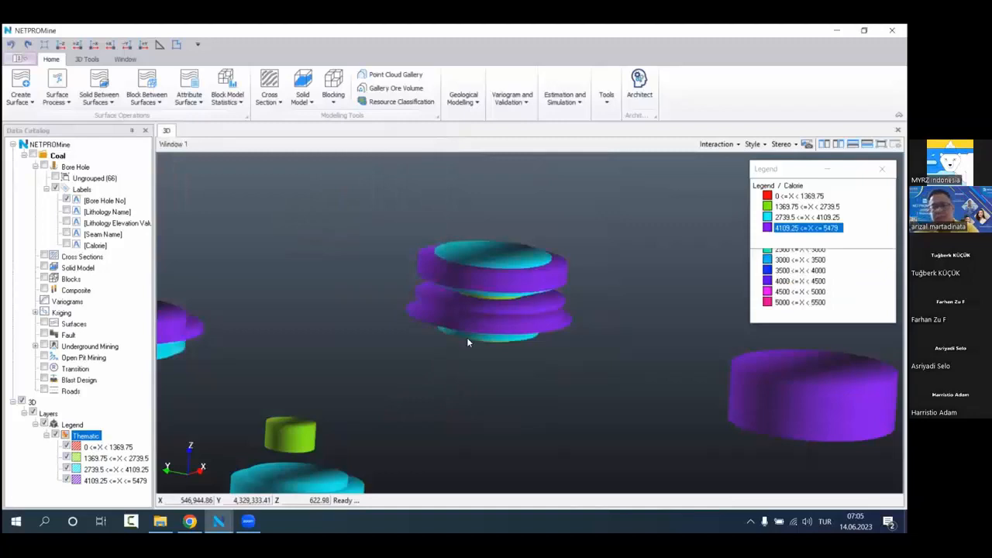
# Step: Examine the calorie samples coloured in 500-unit ranges in the 3D view, close up and across the whole deposit
pyautogui.scroll(-6, 466, 337)
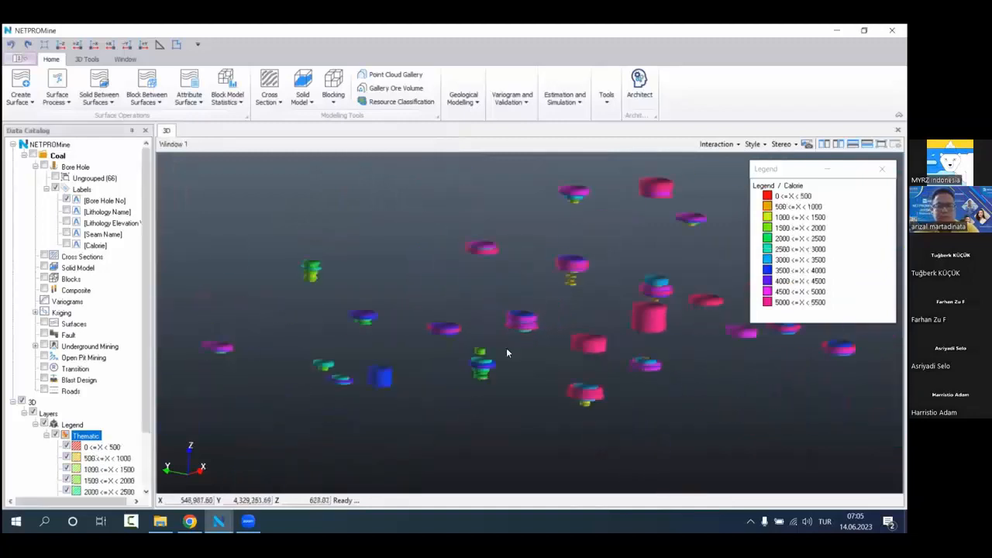
pyautogui.scroll(-5, 499, 332)
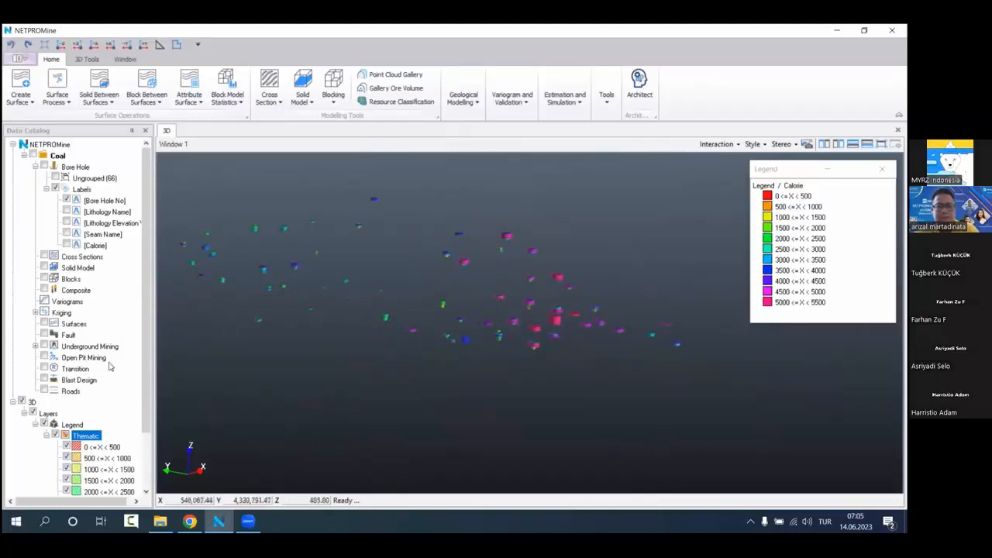
pyautogui.scroll(-2, 111, 476)
pyautogui.click(111, 491)
pyautogui.scroll(5, 512, 322)
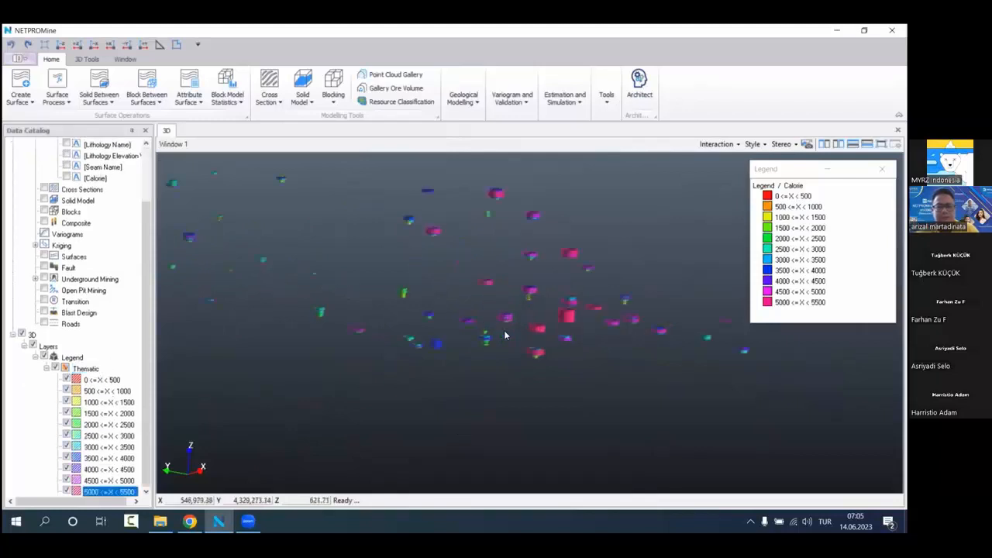
pyautogui.moveTo(508, 318); pyautogui.dragTo(496, 313)
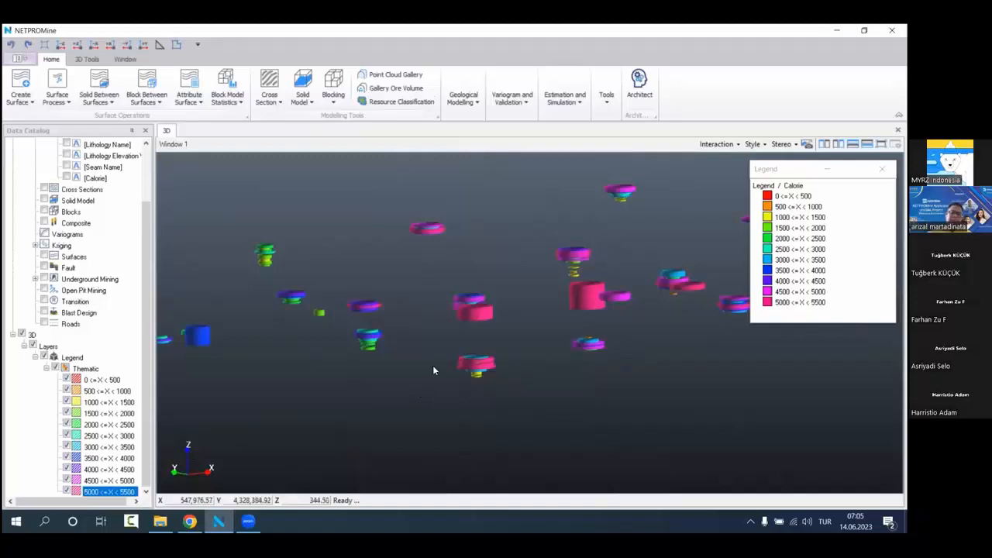
pyautogui.scroll(2, 433, 365)
pyautogui.moveTo(430, 340); pyautogui.dragTo(447, 344)
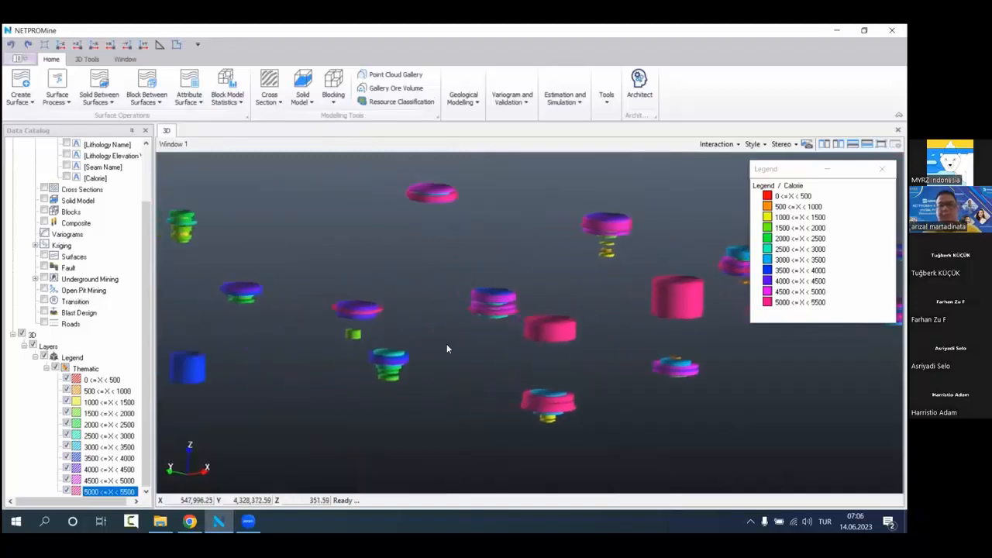
pyautogui.scroll(-1, 450, 344)
pyautogui.scroll(-5, 451, 345)
pyautogui.scroll(4, 451, 344)
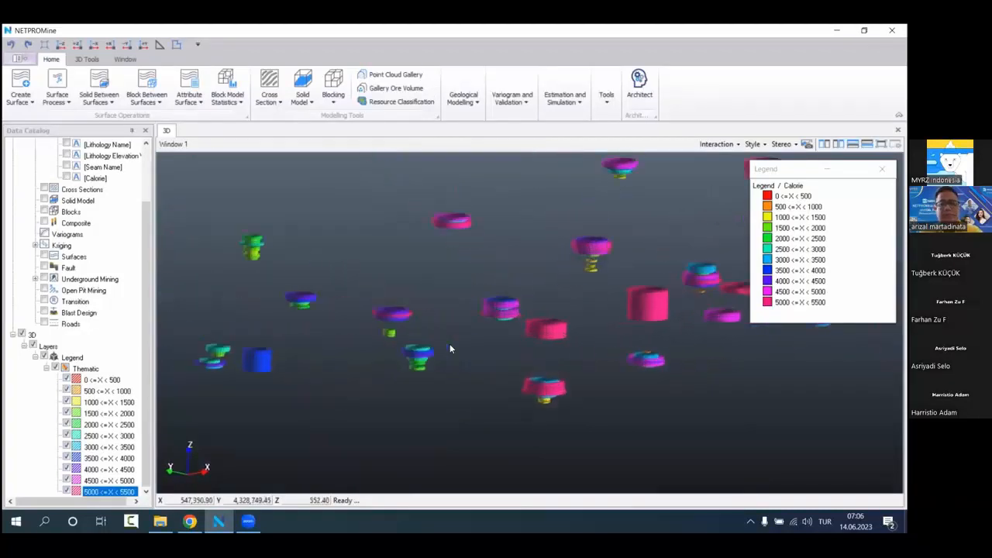
pyautogui.scroll(3, 477, 294)
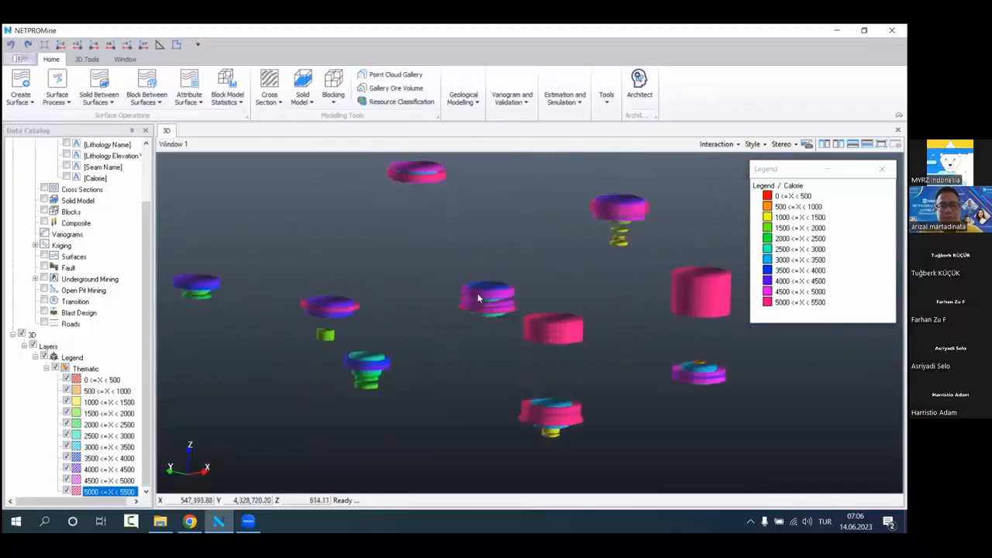
pyautogui.scroll(-6, 478, 307)
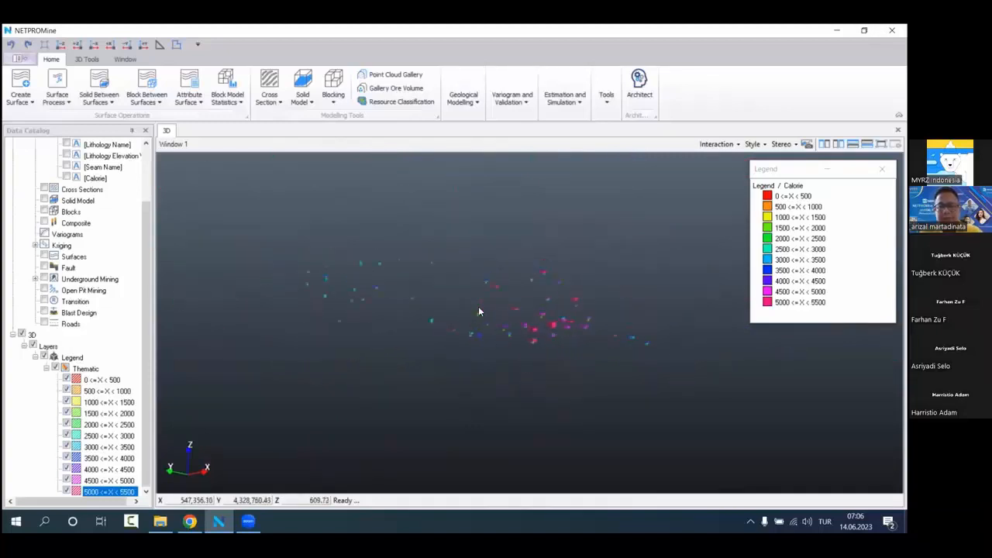
pyautogui.moveTo(462, 315); pyautogui.dragTo(514, 351)
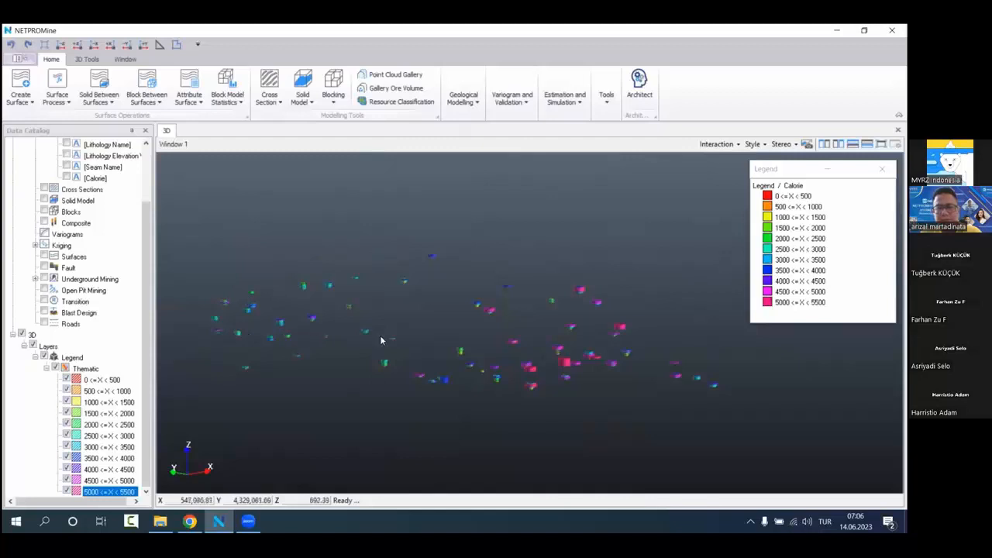
# Step: Review the legend's Calorie ranges from 1500 up to the highest, 5000 to 5500
pyautogui.moveTo(130, 418); pyautogui.dragTo(128, 447)
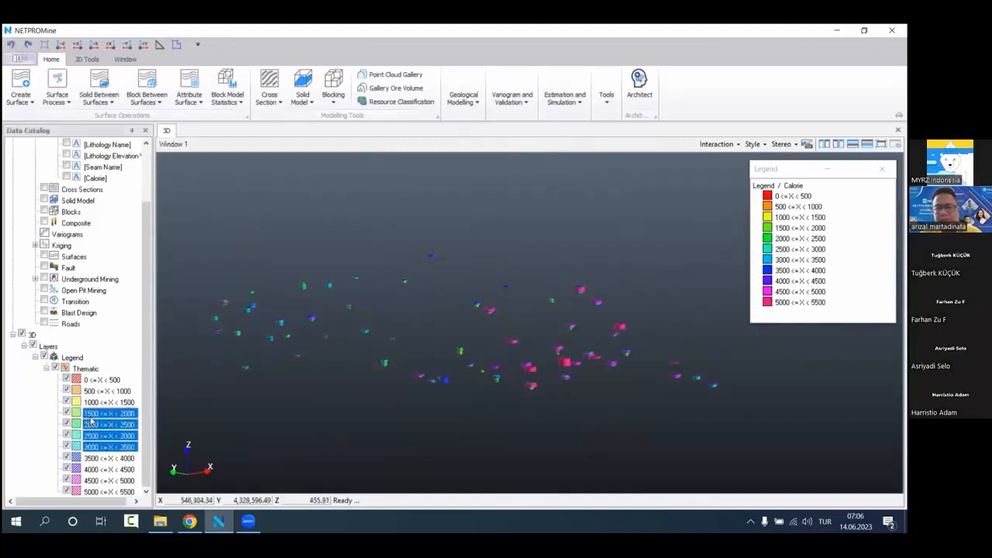
pyautogui.click(100, 439)
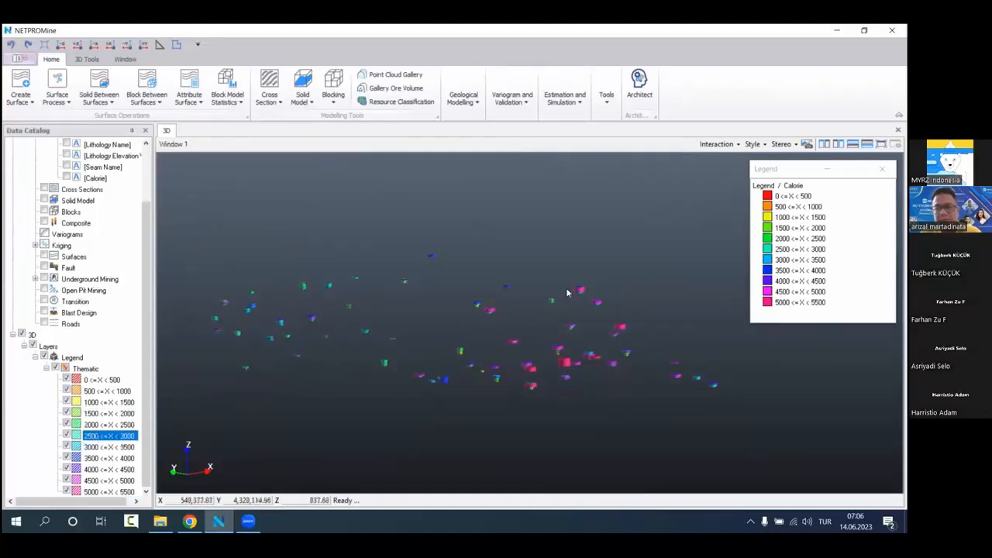
pyautogui.click(122, 470)
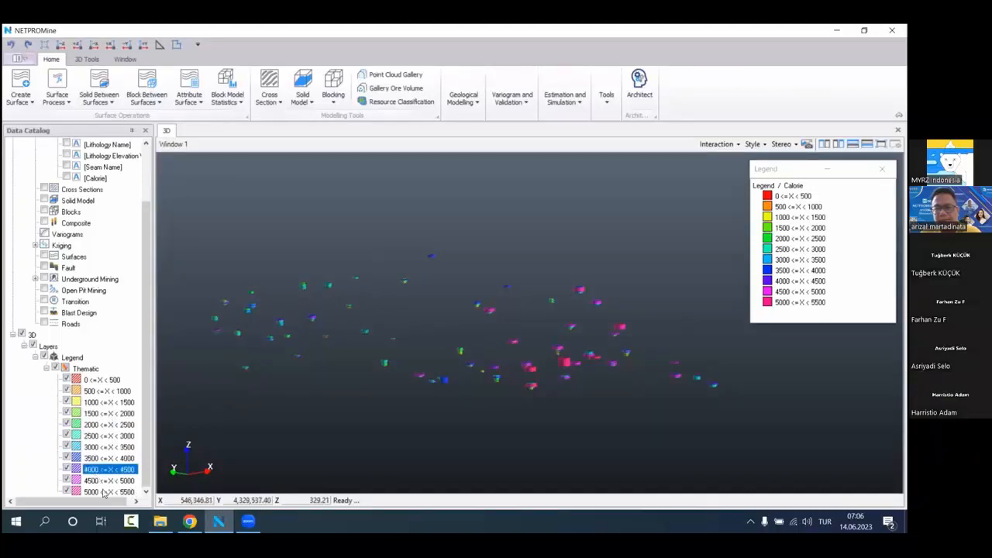
pyautogui.click(104, 491)
# Step: Hide the 3D layer with the calorie samples and display the ungrouped bore holes
pyautogui.scroll(3, 79, 302)
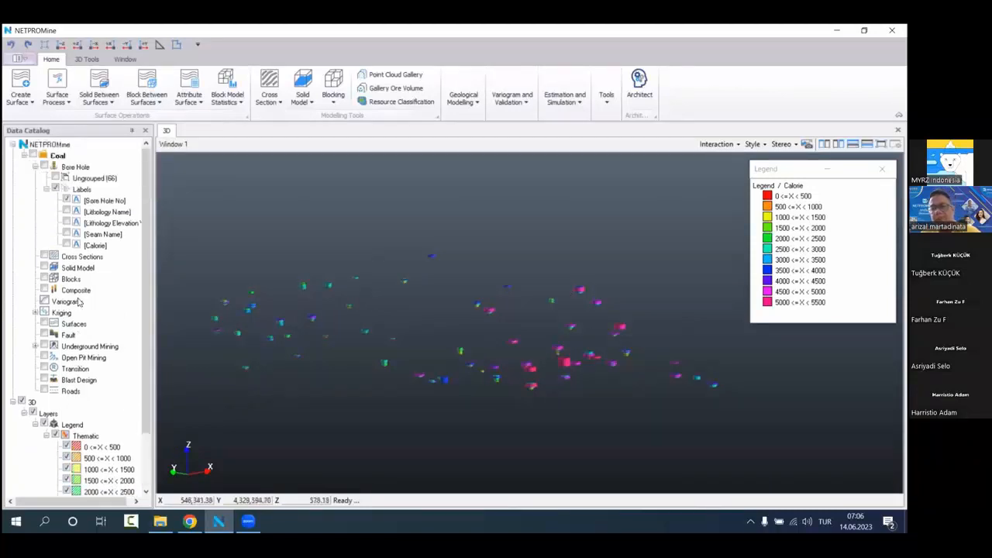
pyautogui.click(29, 401)
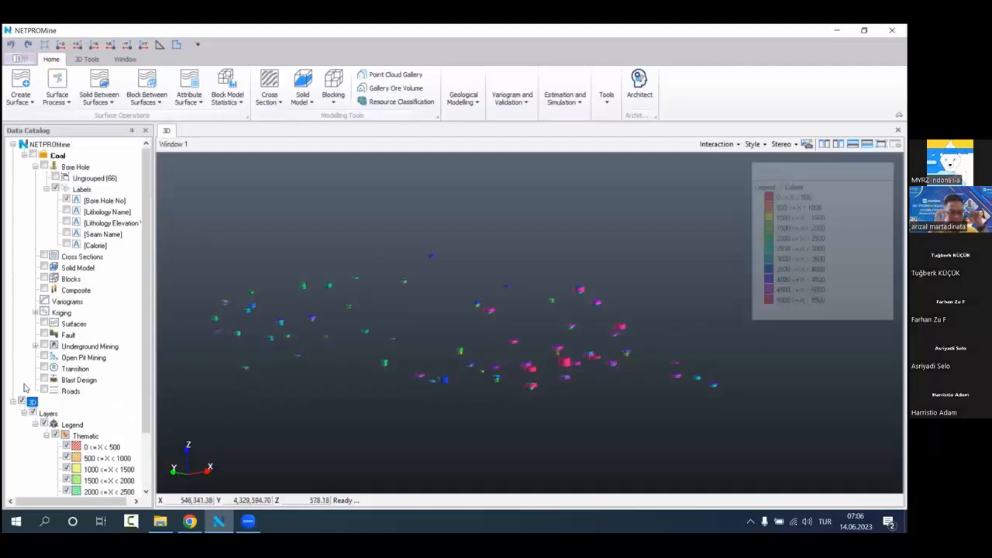
pyautogui.click(55, 178)
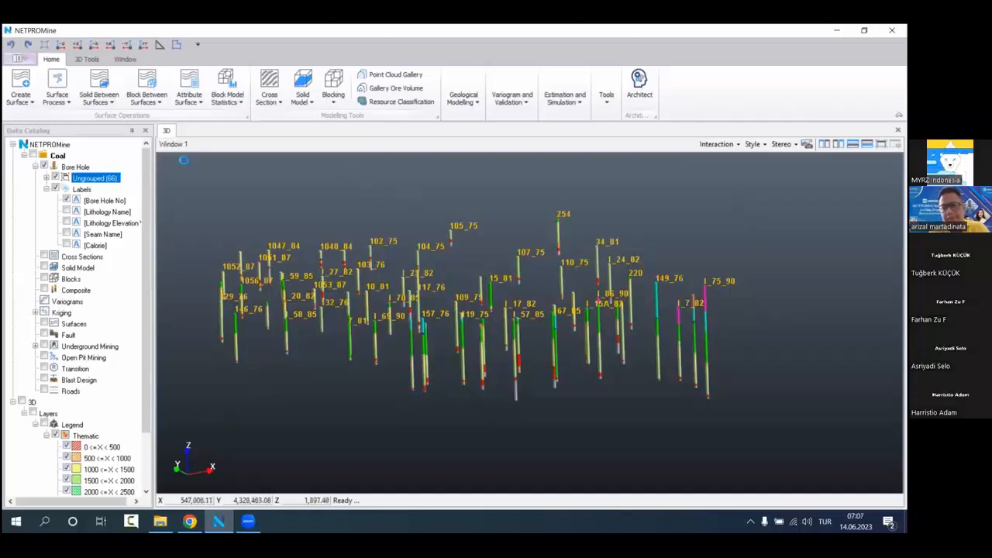
# Step: Calculate the Coal project's sample length statistics for the Calorie attribute, review them and close the results
pyautogui.rightClick(108, 154)
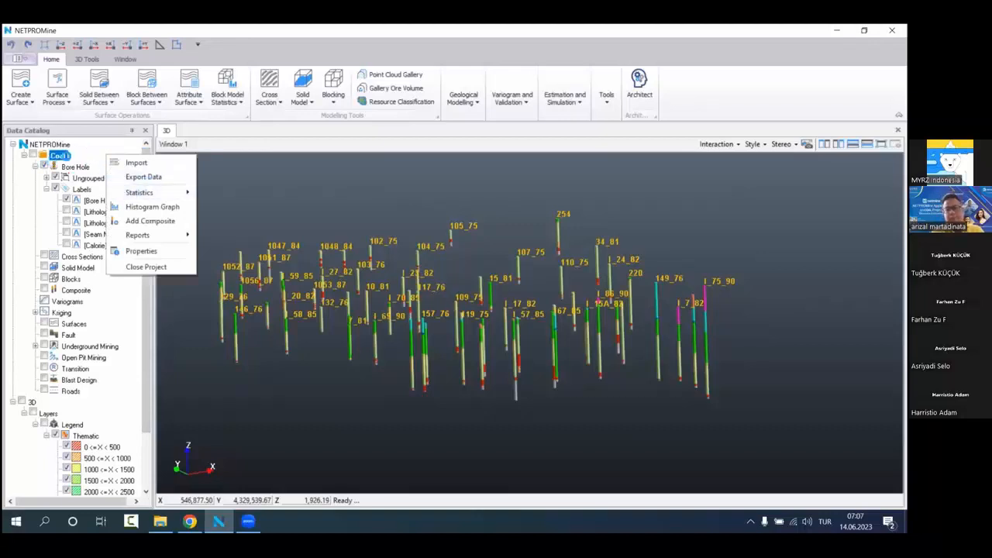
pyautogui.moveTo(143, 235)
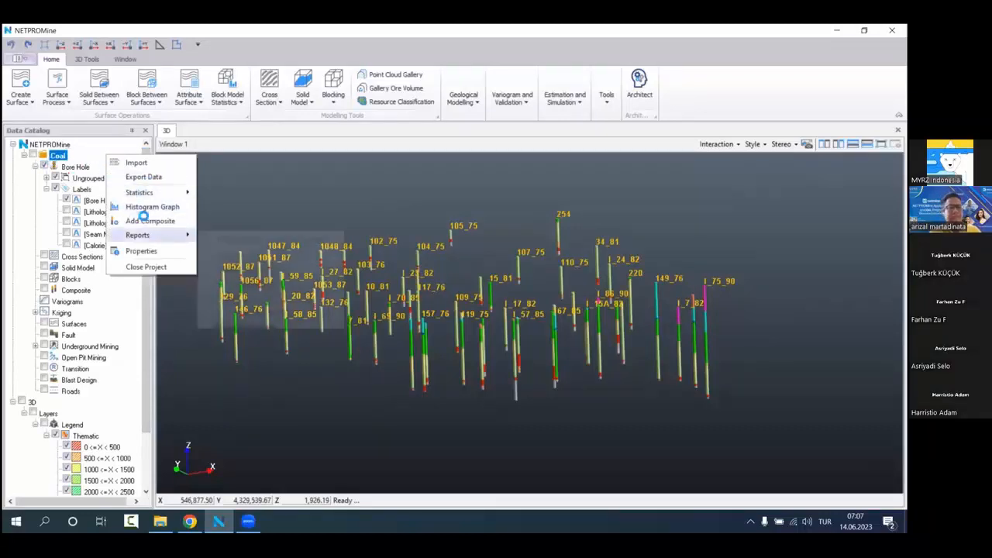
pyautogui.moveTo(171, 192)
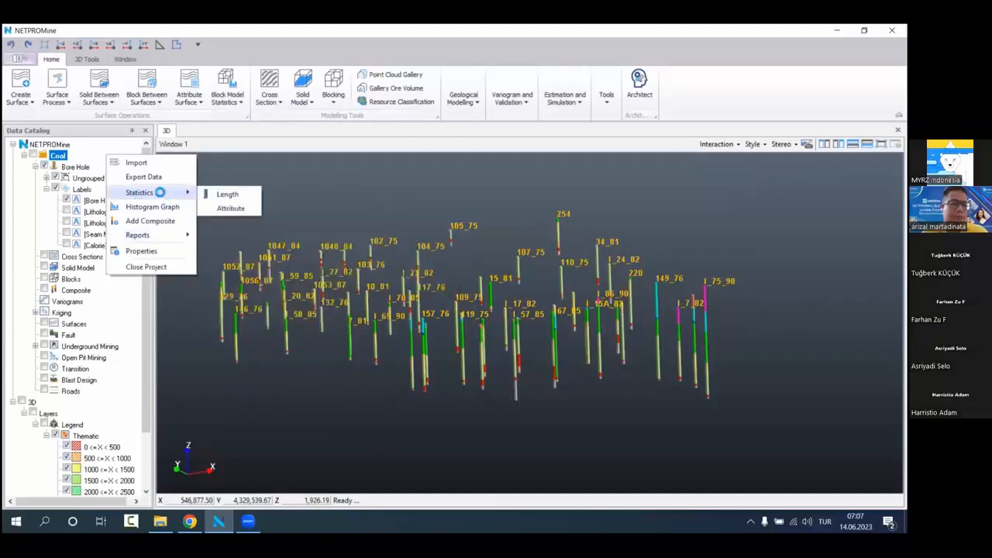
pyautogui.click(225, 194)
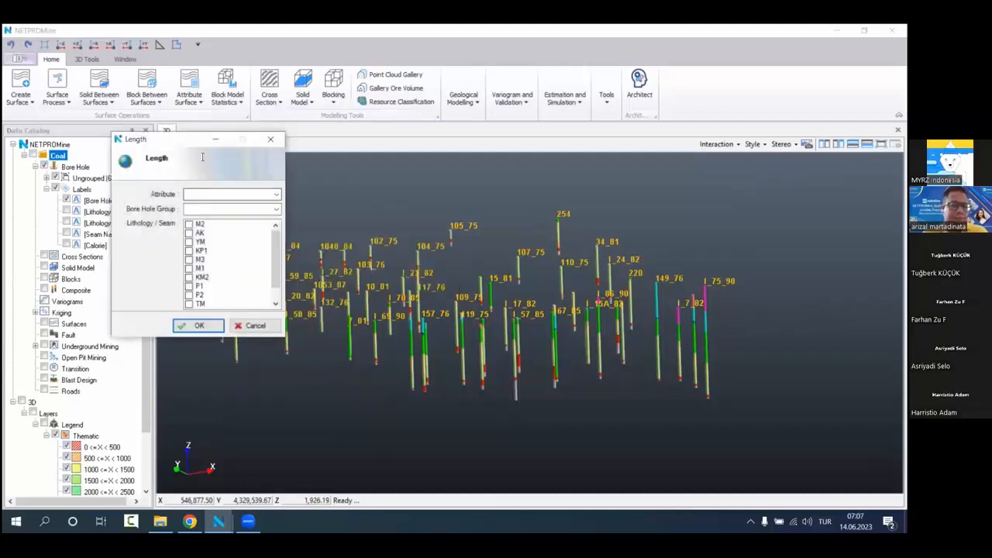
pyautogui.moveTo(190, 147); pyautogui.dragTo(241, 163)
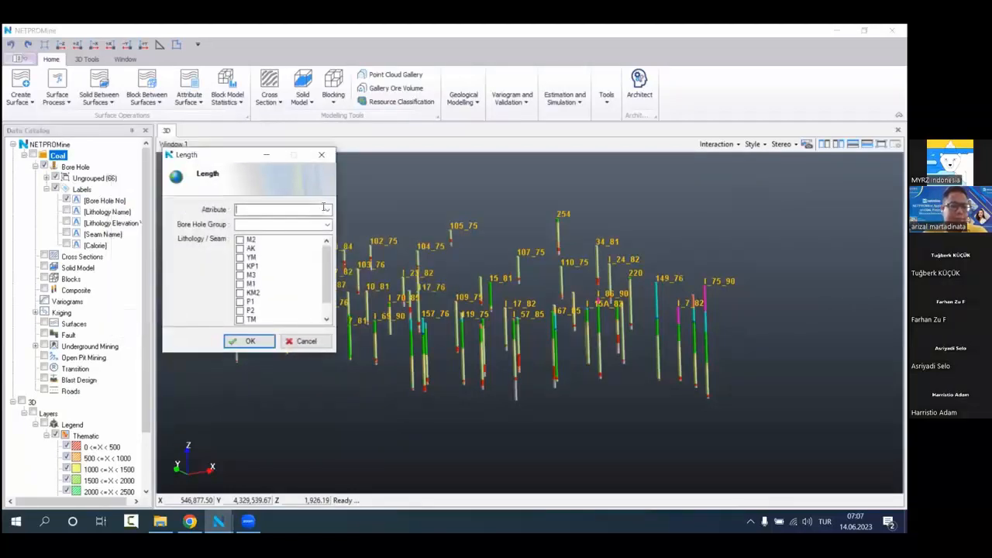
pyautogui.click(324, 209)
pyautogui.click(315, 222)
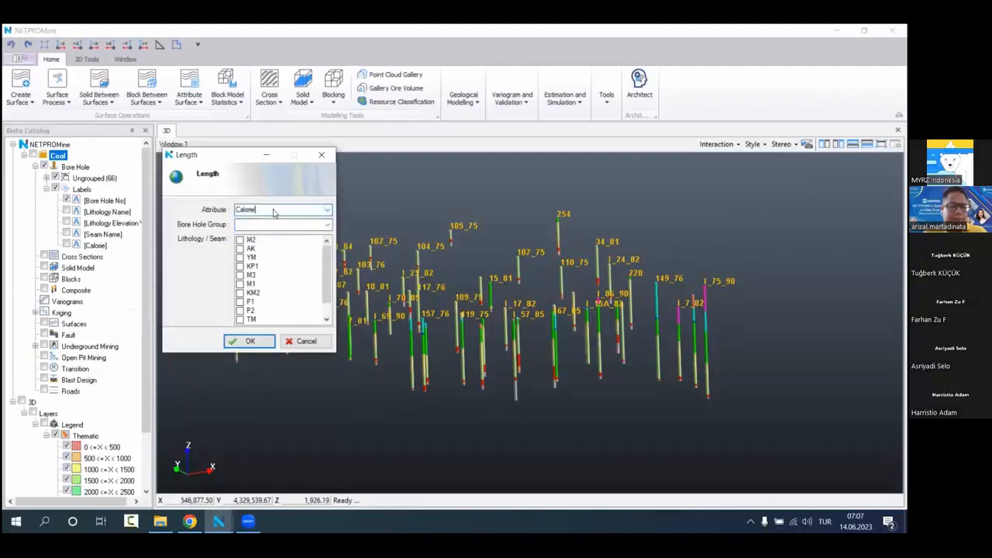
pyautogui.click(269, 339)
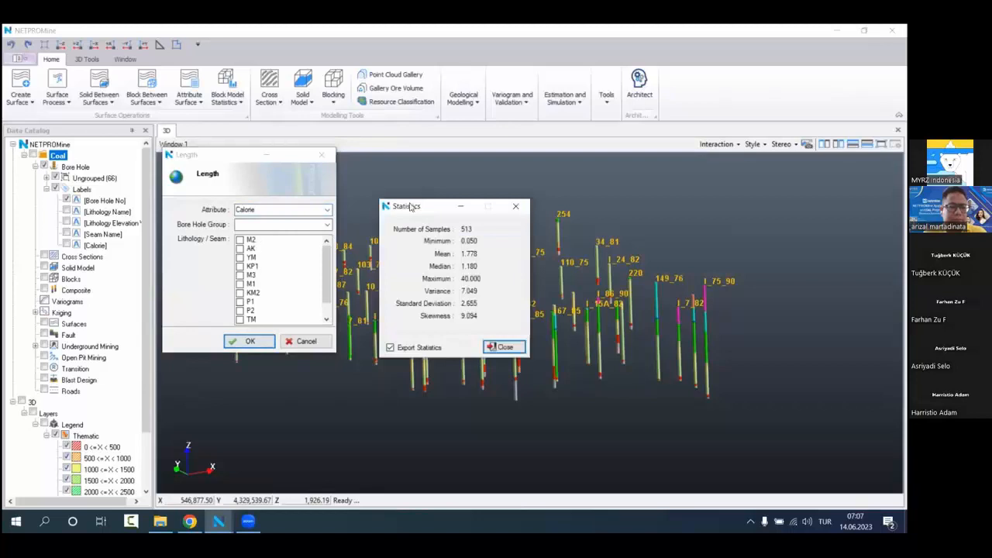
pyautogui.moveTo(408, 208); pyautogui.dragTo(372, 158)
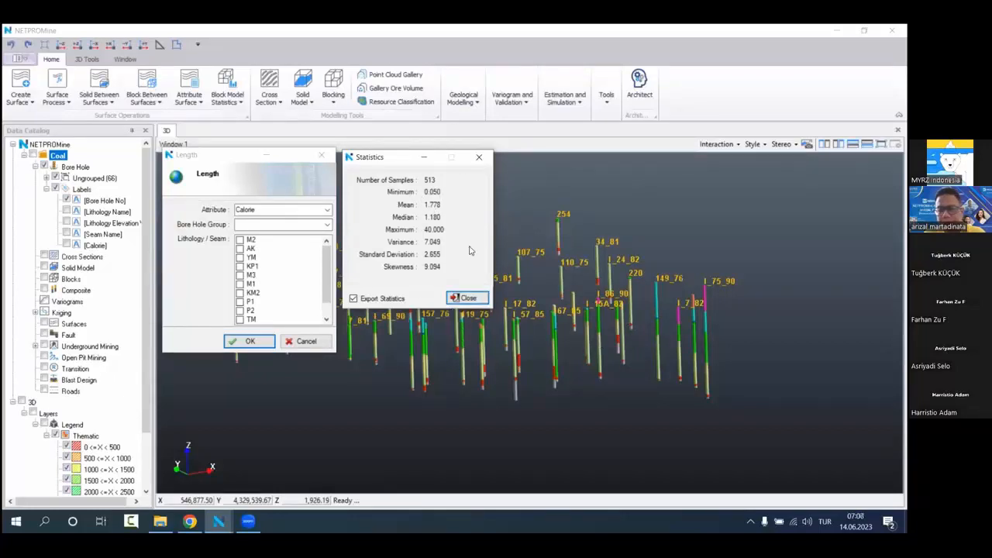
pyautogui.click(479, 158)
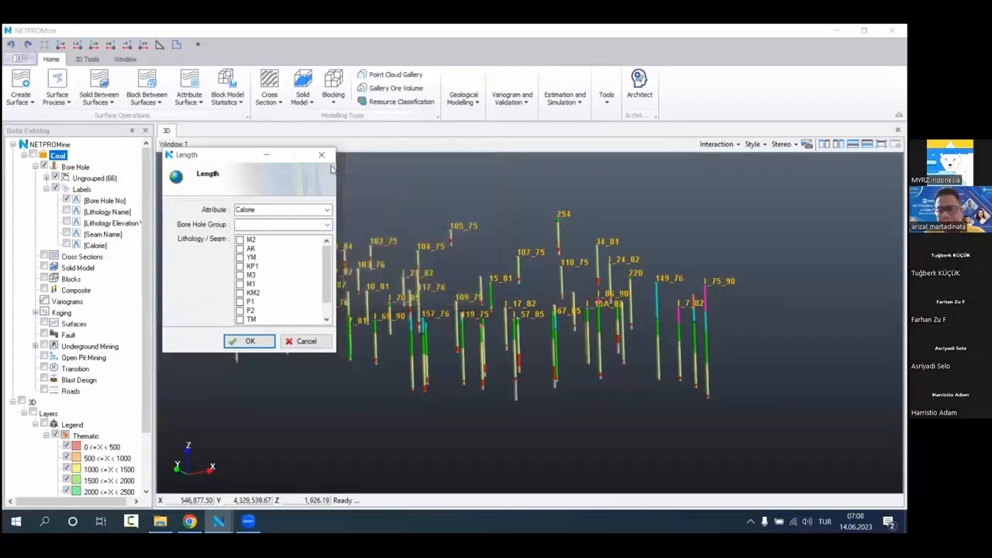
pyautogui.click(321, 156)
# Step: Calculate the Coal project's attribute statistics for Calorie, review them and close the results
pyautogui.rightClick(89, 155)
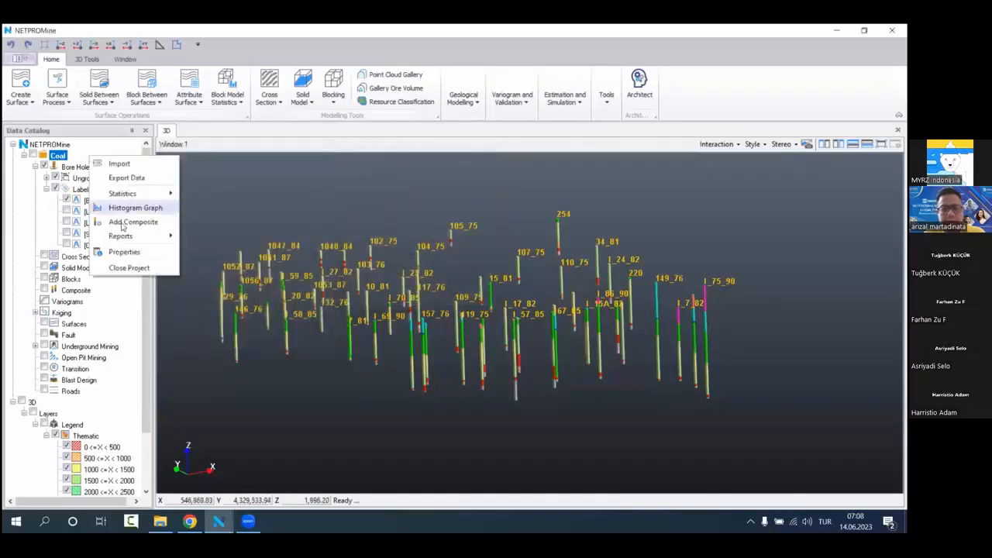
pyautogui.moveTo(139, 193)
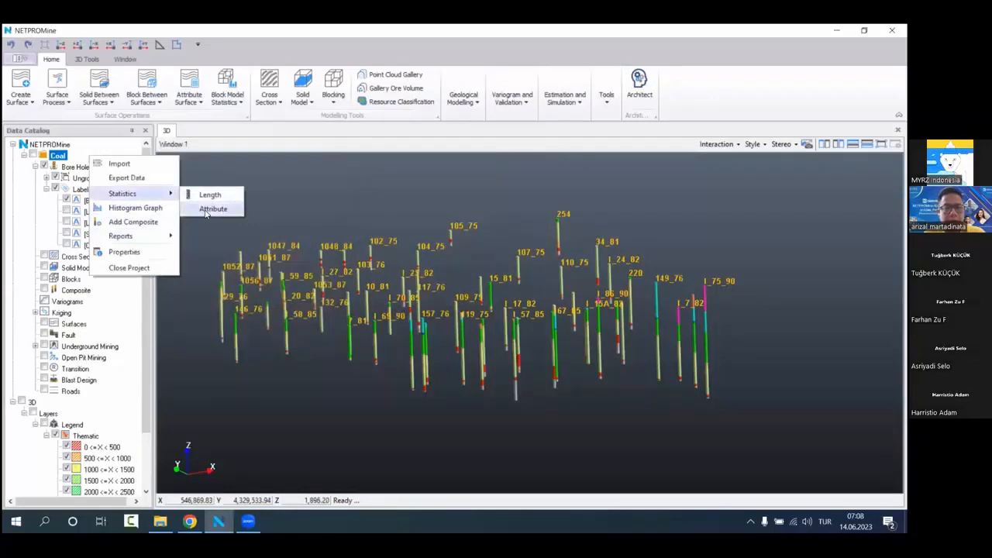
pyautogui.click(208, 209)
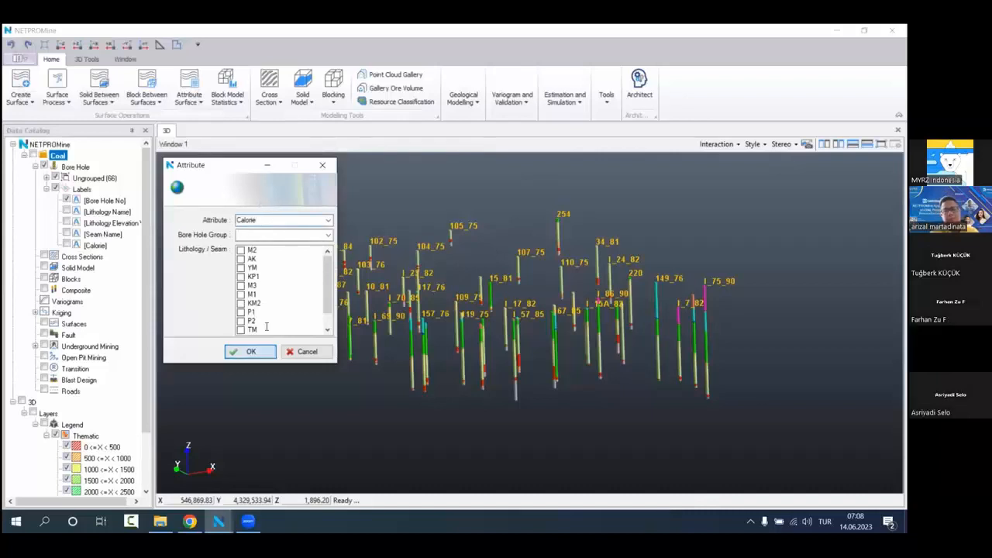
pyautogui.click(251, 351)
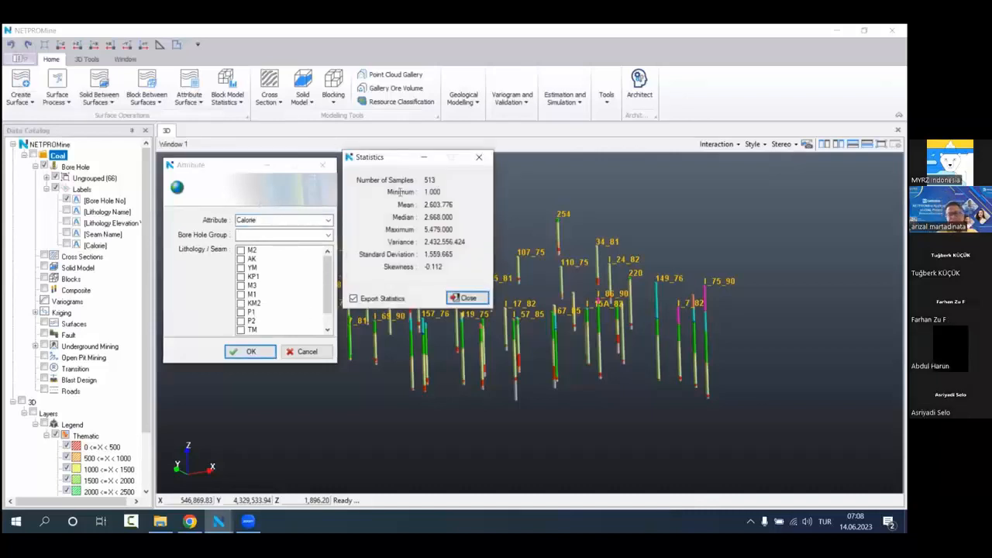
pyautogui.moveTo(381, 156); pyautogui.dragTo(382, 166)
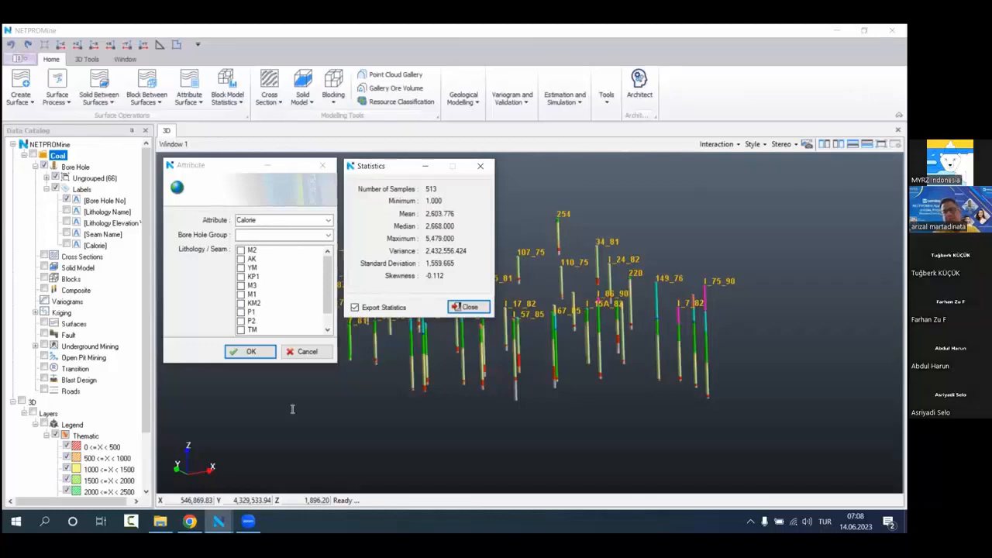
pyautogui.click(480, 167)
pyautogui.click(322, 165)
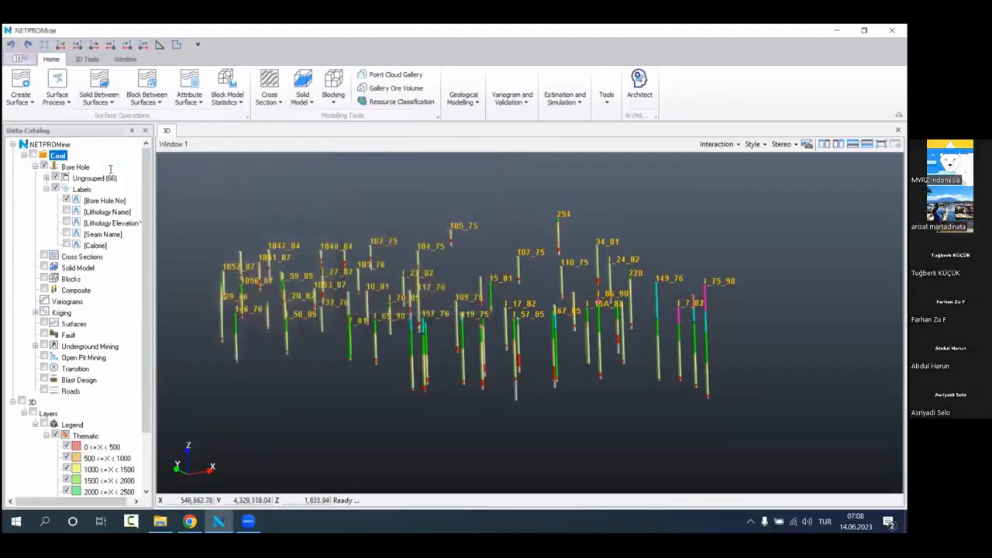
# Step: Create a histogram graph for the Coal project with a bore hole group and the Calorie attribute
pyautogui.rightClick(81, 155)
pyautogui.moveTo(134, 194)
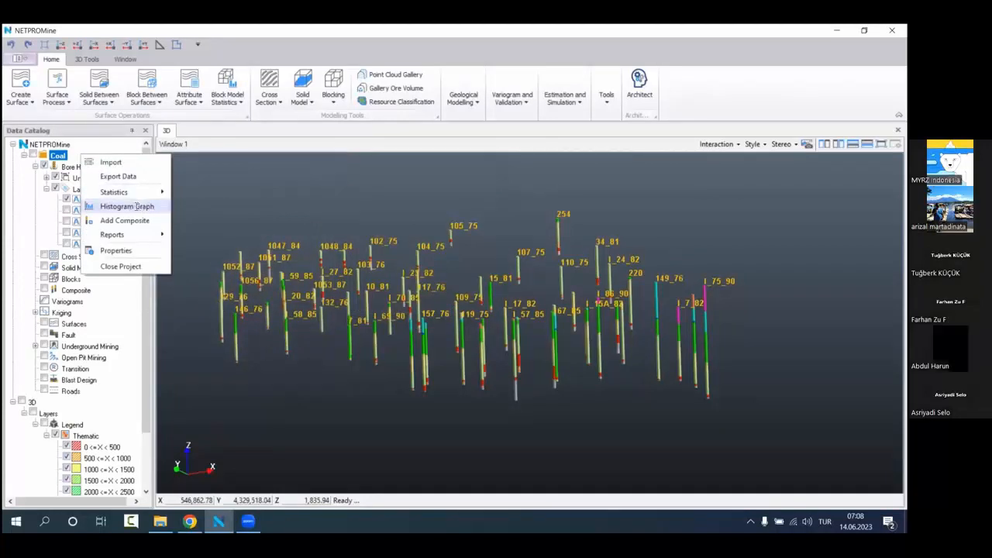
pyautogui.click(136, 206)
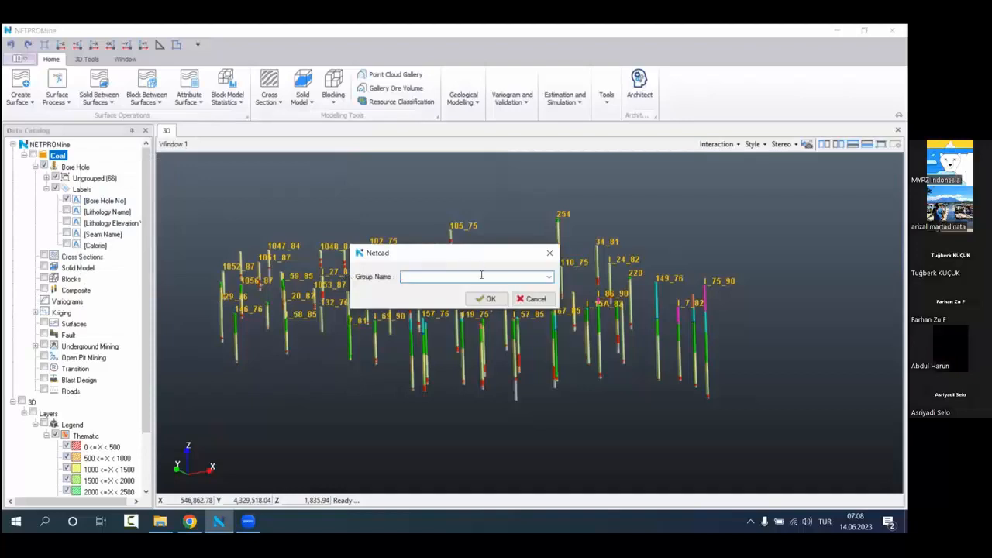
pyautogui.click(535, 278)
pyautogui.click(465, 288)
pyautogui.click(486, 299)
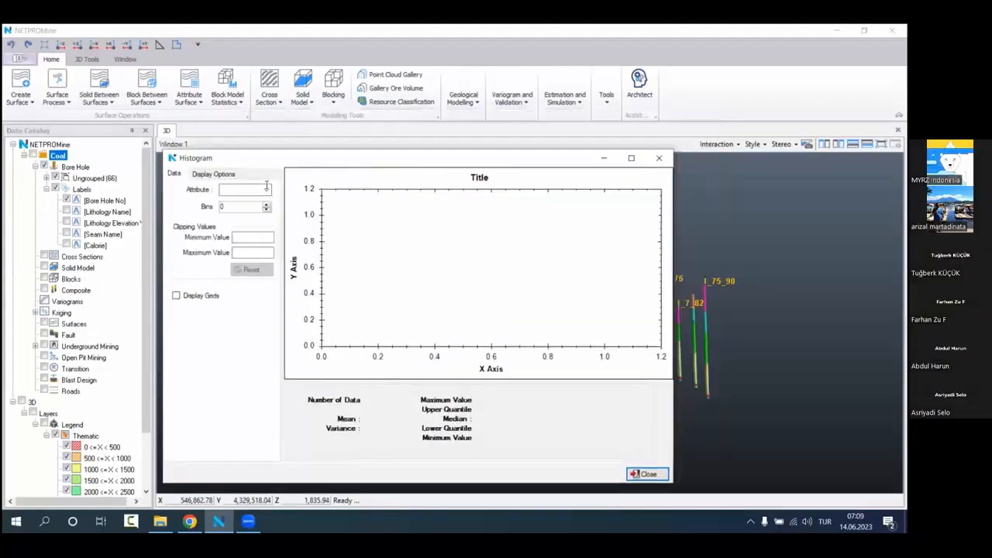
pyautogui.click(264, 190)
pyautogui.click(245, 200)
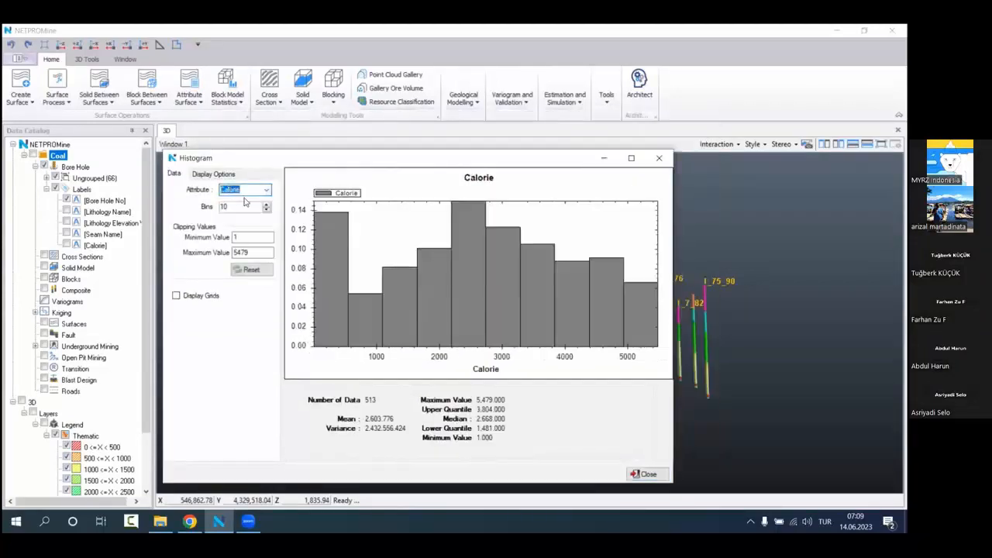
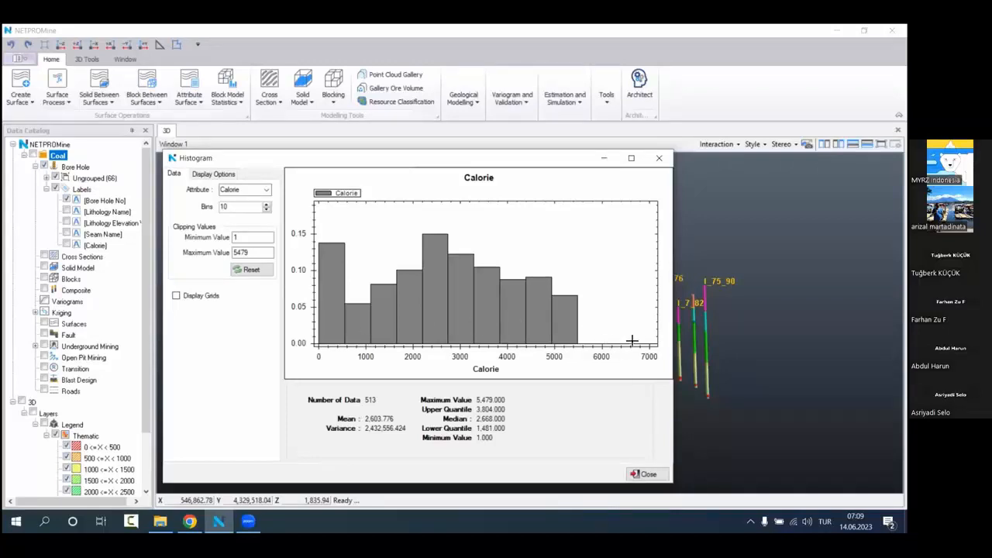
# Step: Review the Calorie histogram's distribution and close the histogram
pyautogui.scroll(-3, 560, 321)
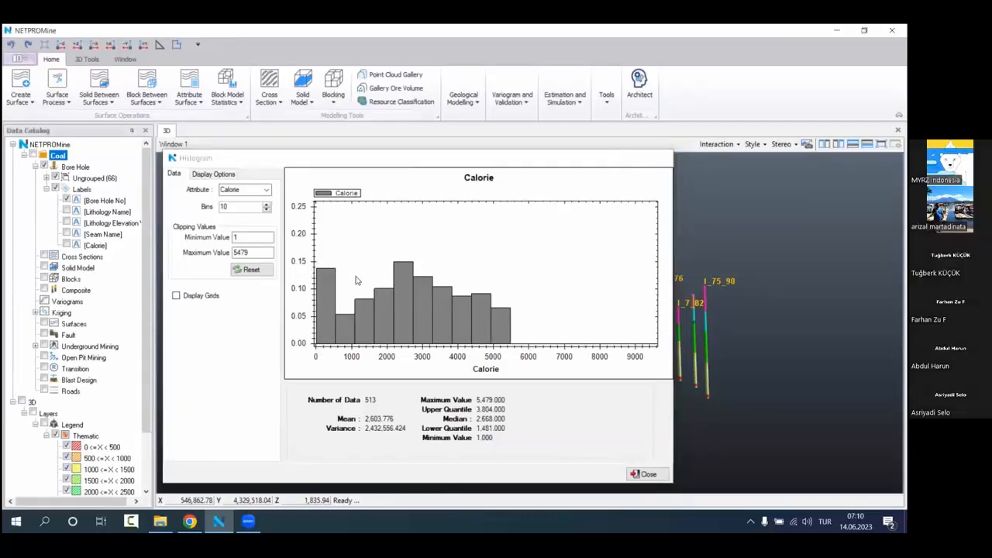
pyautogui.click(659, 158)
pyautogui.scroll(-2, 475, 303)
pyautogui.scroll(2, 475, 303)
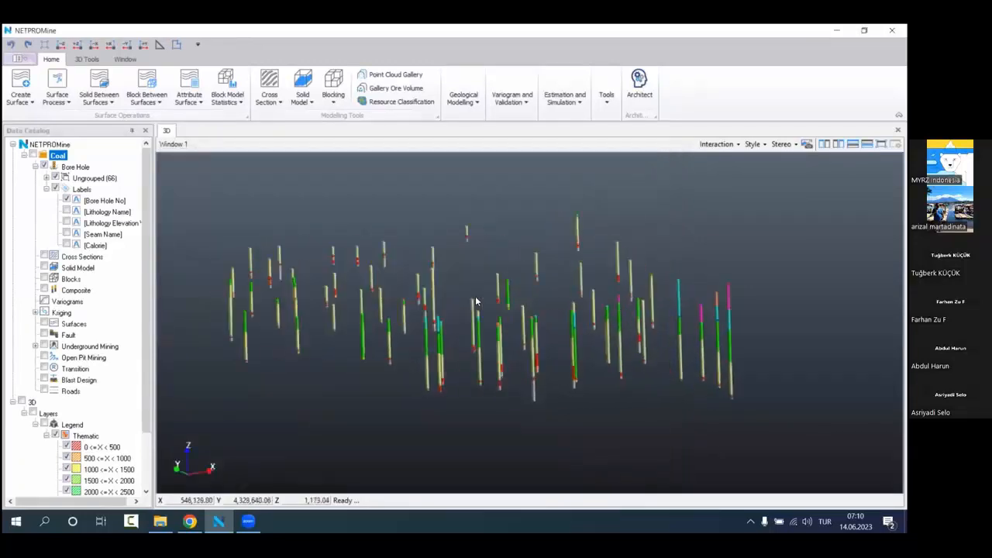
pyautogui.rightClick(88, 158)
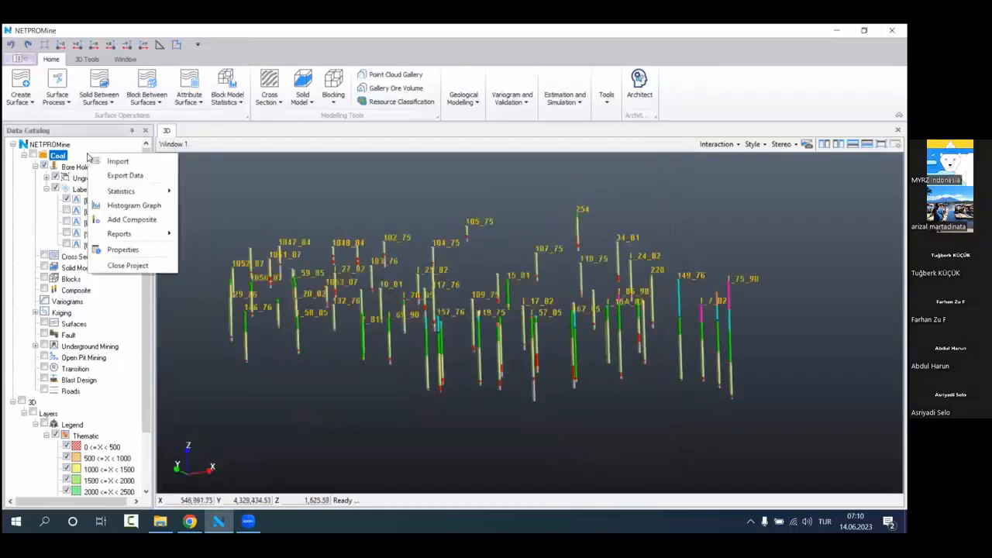
pyautogui.moveTo(152, 193)
pyautogui.click(491, 281)
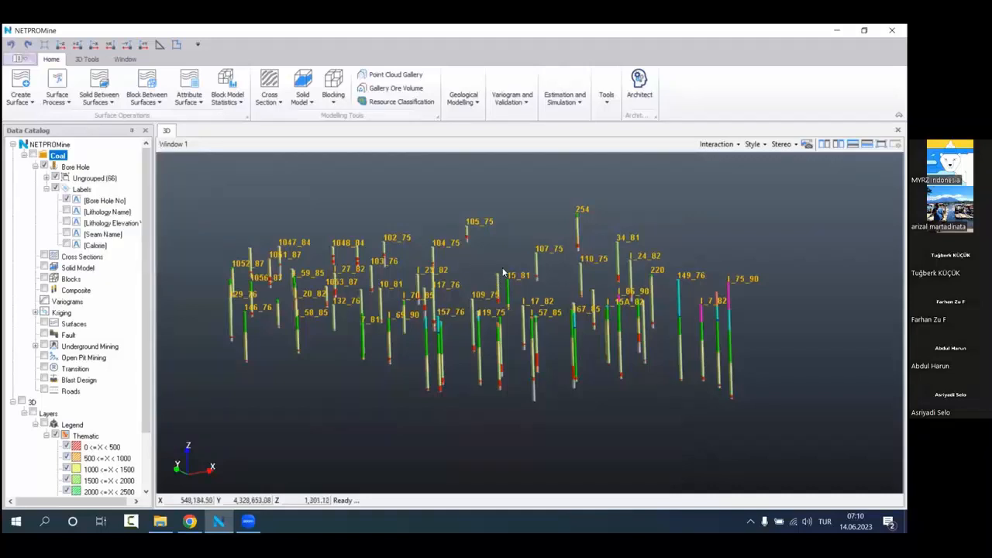
pyautogui.moveTo(503, 271); pyautogui.dragTo(414, 320)
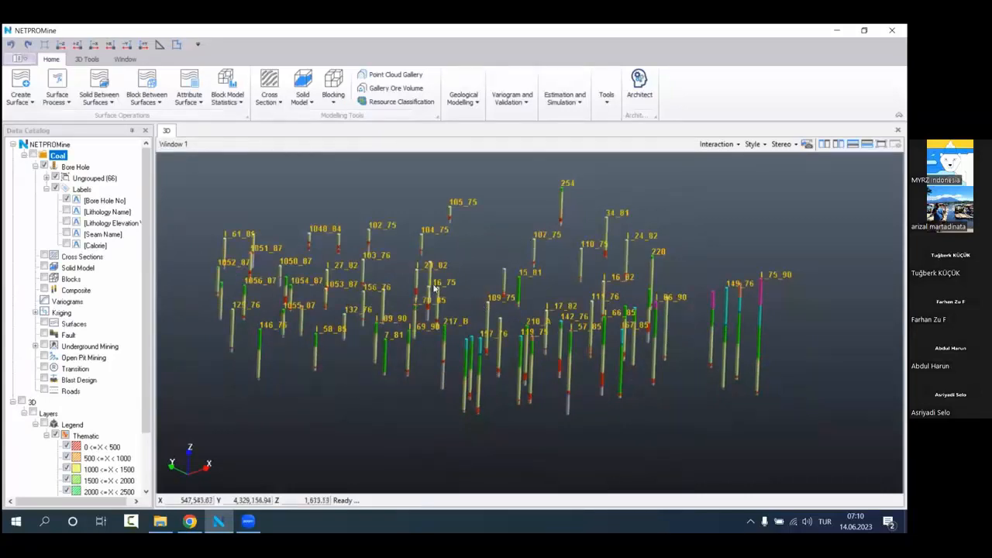
pyautogui.rightClick(91, 157)
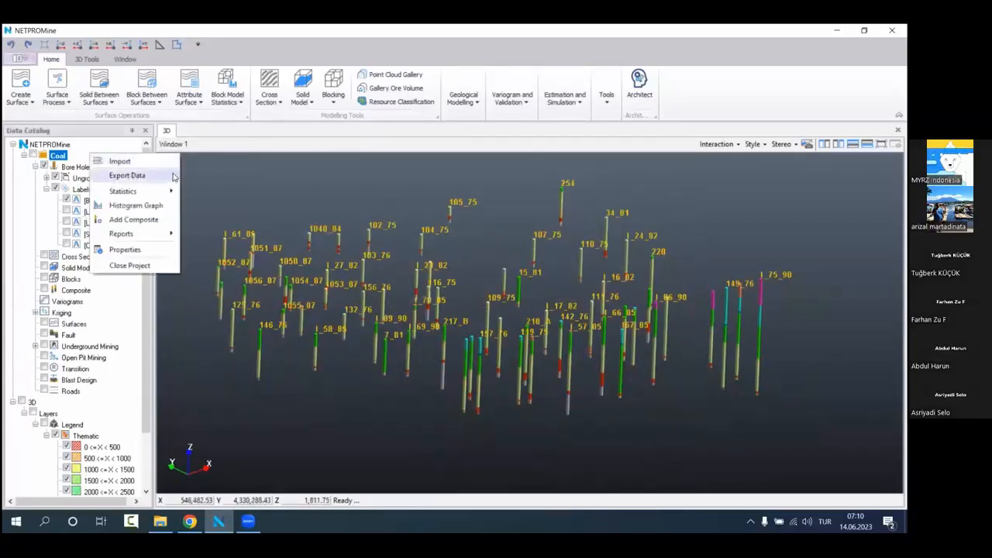
pyautogui.click(128, 176)
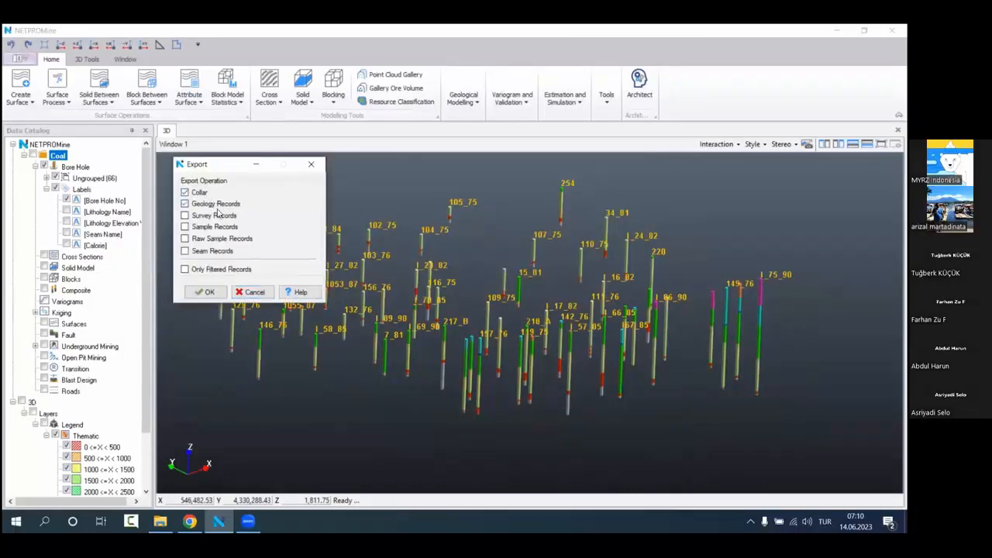
pyautogui.click(219, 215)
pyautogui.click(234, 241)
pyautogui.click(312, 165)
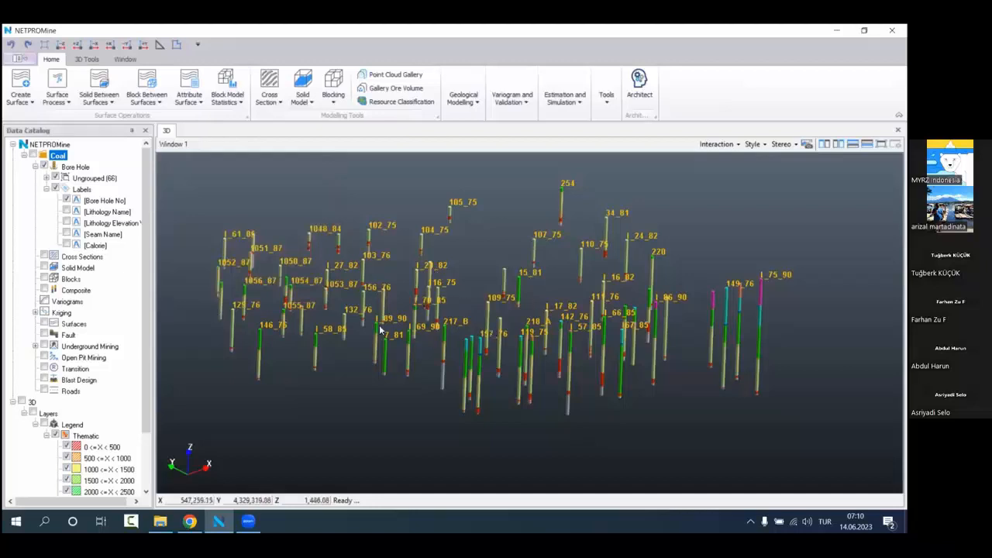
pyautogui.rightClick(69, 156)
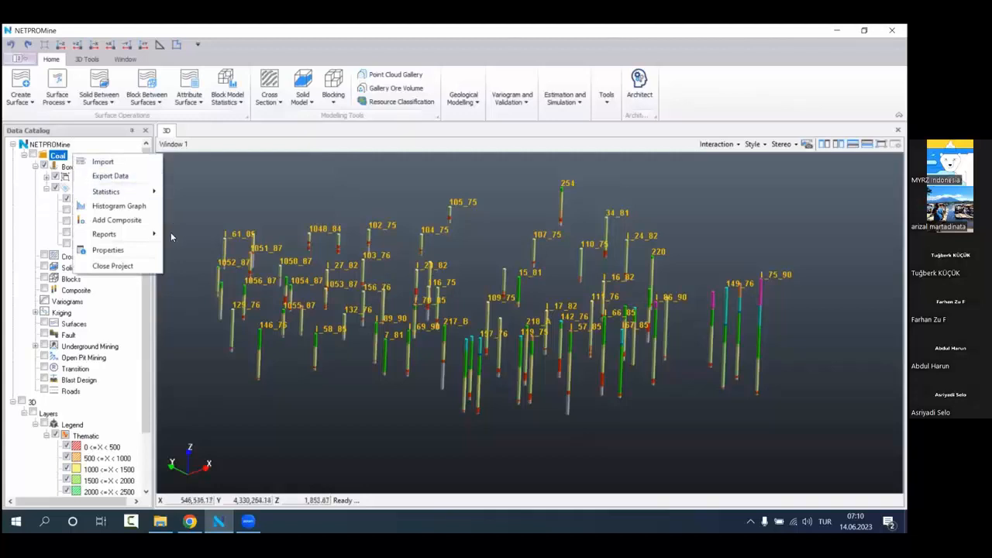
pyautogui.moveTo(153, 242)
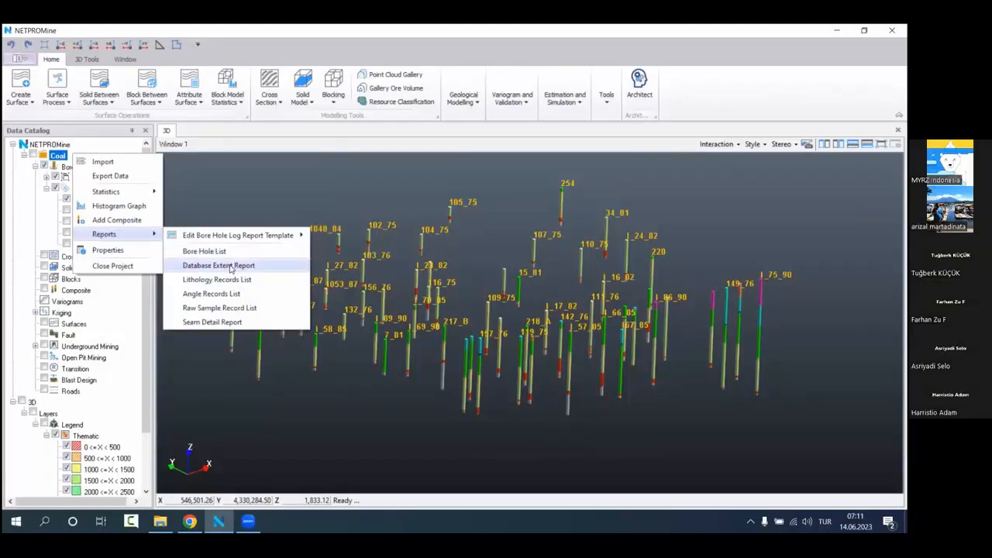
# Step: Open the bore hole filter, include all lithologies and turn off Show Lithologies
pyautogui.rightClick(114, 166)
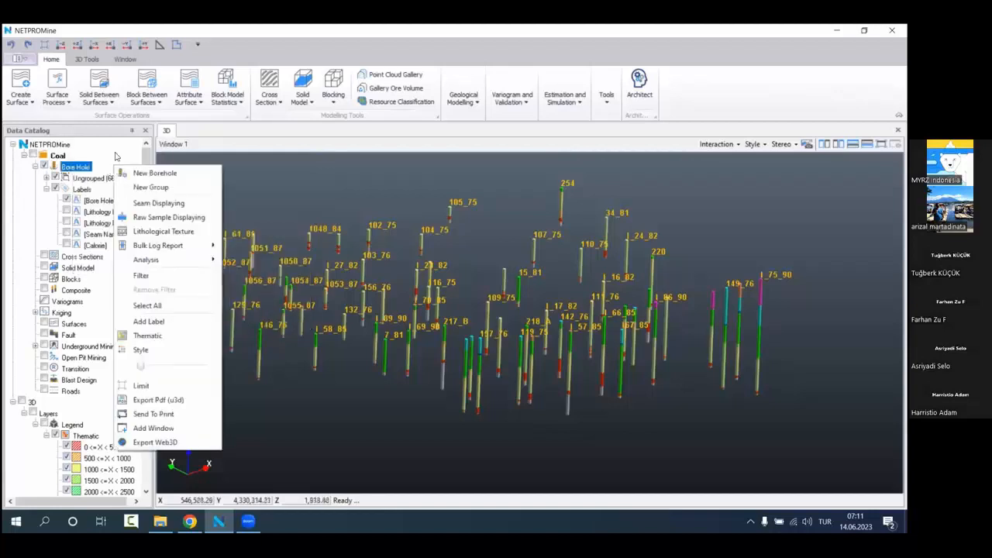
pyautogui.moveTo(197, 265)
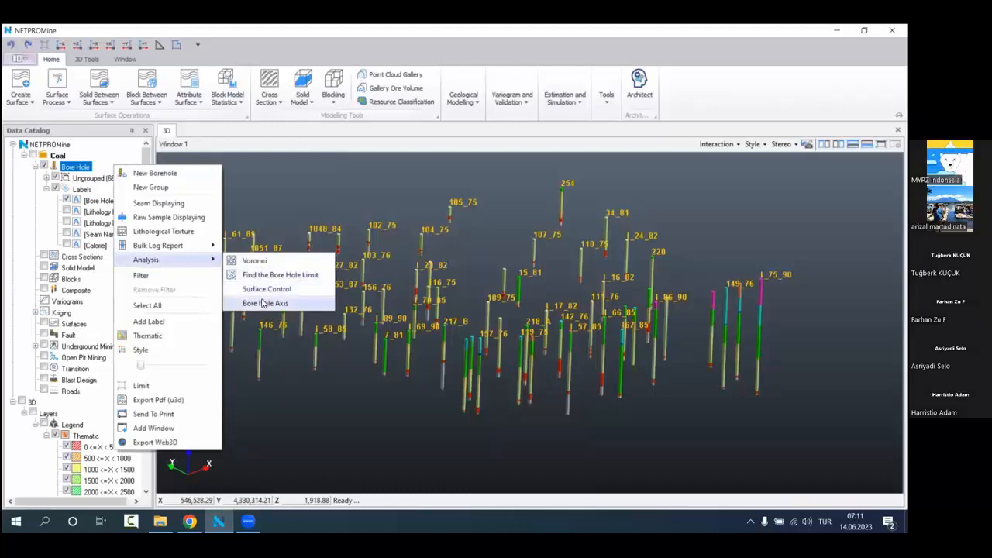
pyautogui.click(179, 278)
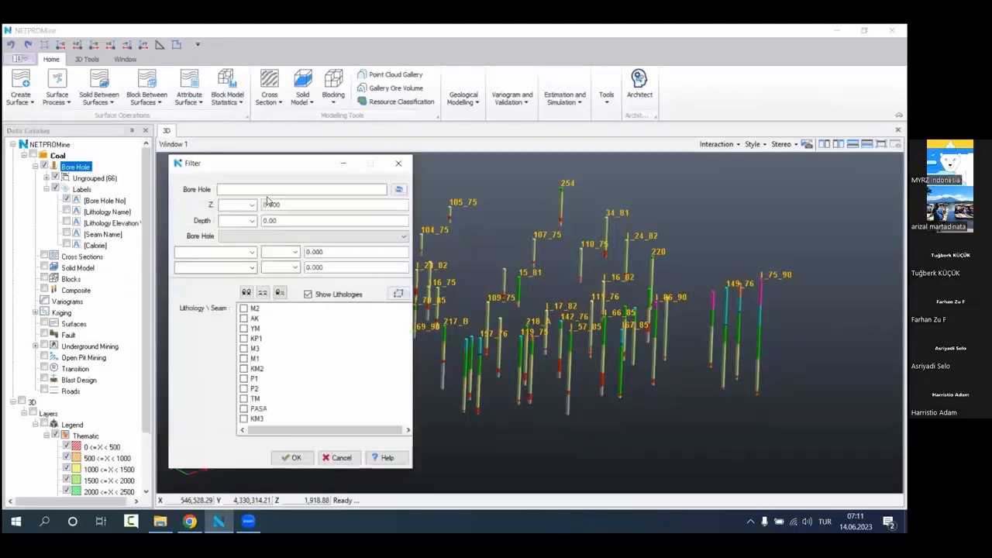
pyautogui.moveTo(231, 170); pyautogui.dragTo(223, 173)
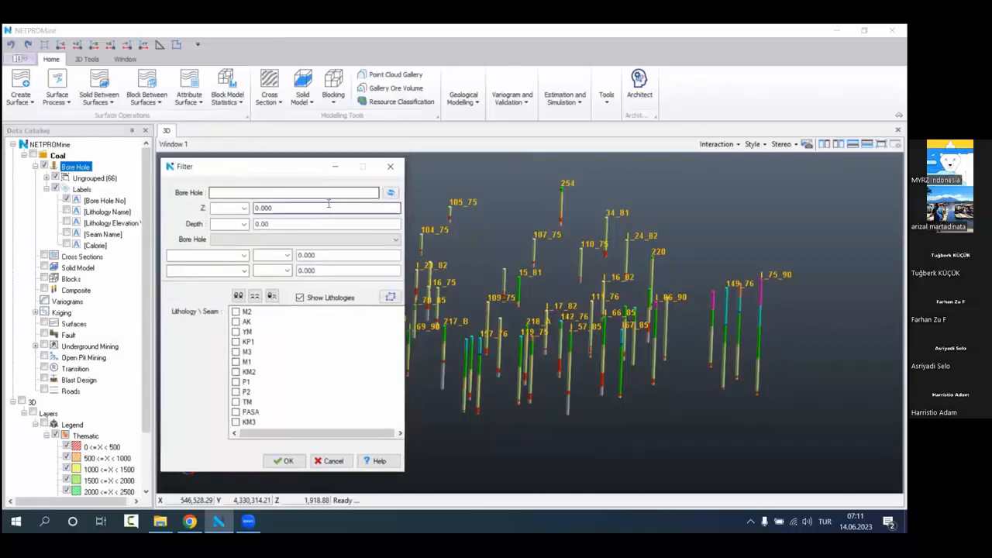
pyautogui.click(238, 296)
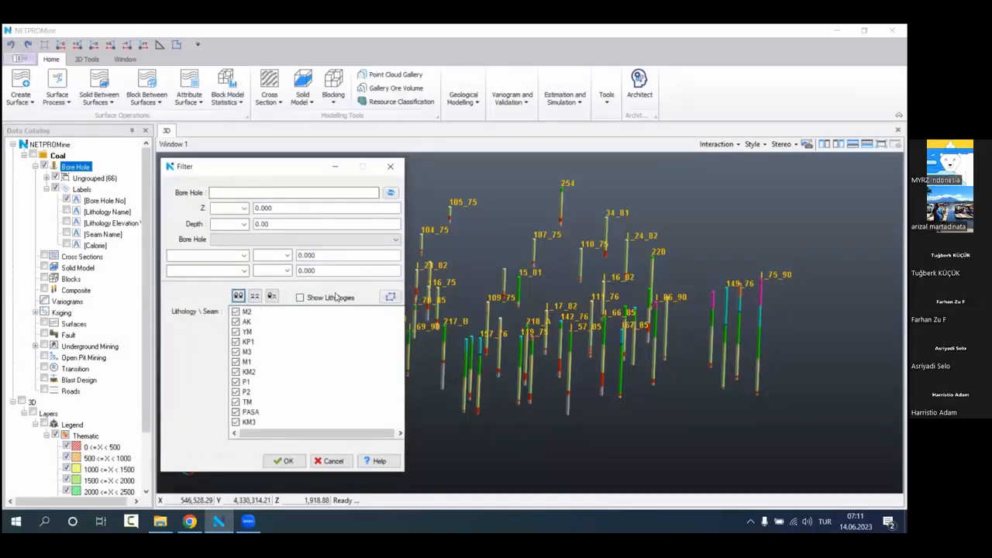
# Step: Set both attribute conditions to Calorie's Weighted Average, with greater than for the first and less than for the second
pyautogui.click(244, 255)
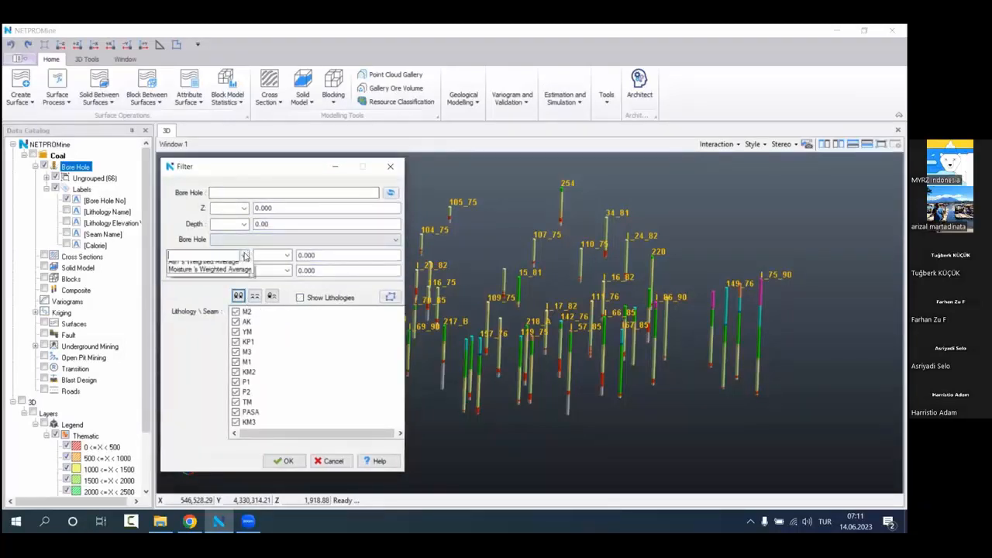
pyautogui.click(240, 281)
pyautogui.click(244, 255)
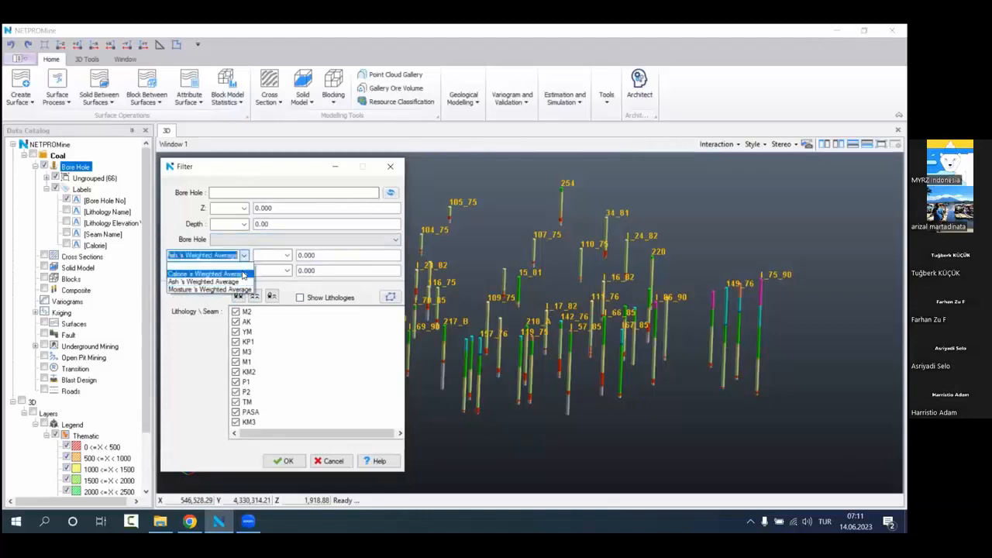
pyautogui.click(205, 263)
pyautogui.click(244, 271)
pyautogui.click(206, 288)
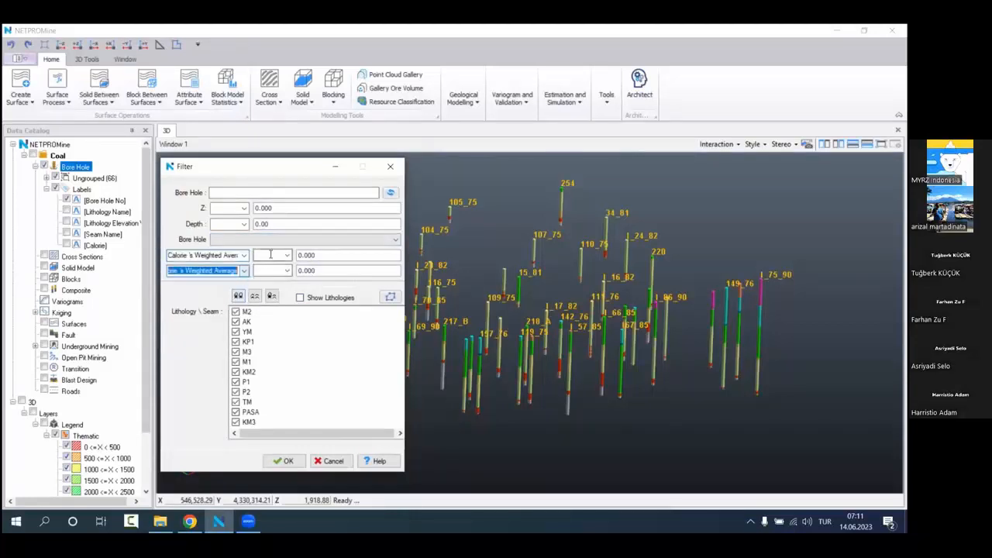
pyautogui.click(287, 255)
pyautogui.click(287, 271)
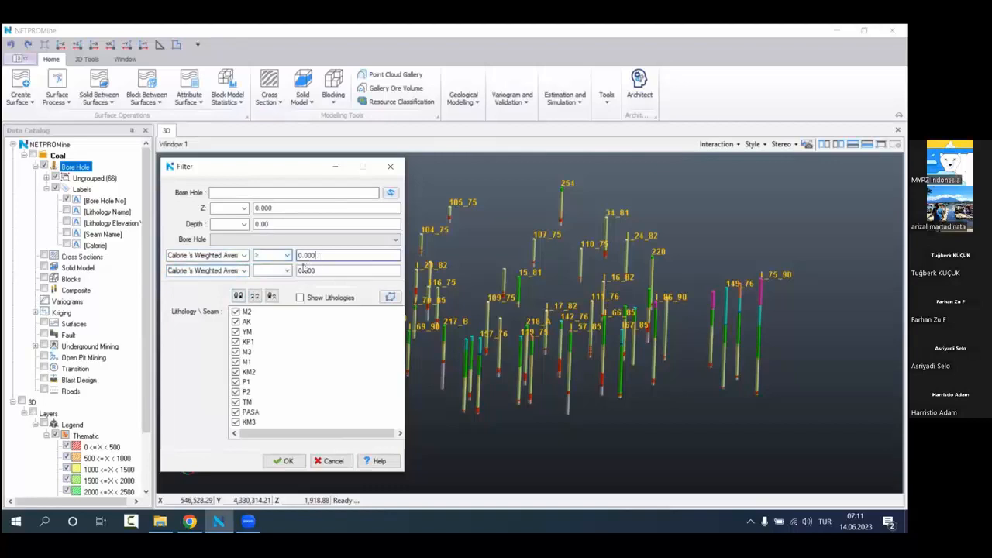
pyautogui.click(286, 270)
pyautogui.click(273, 288)
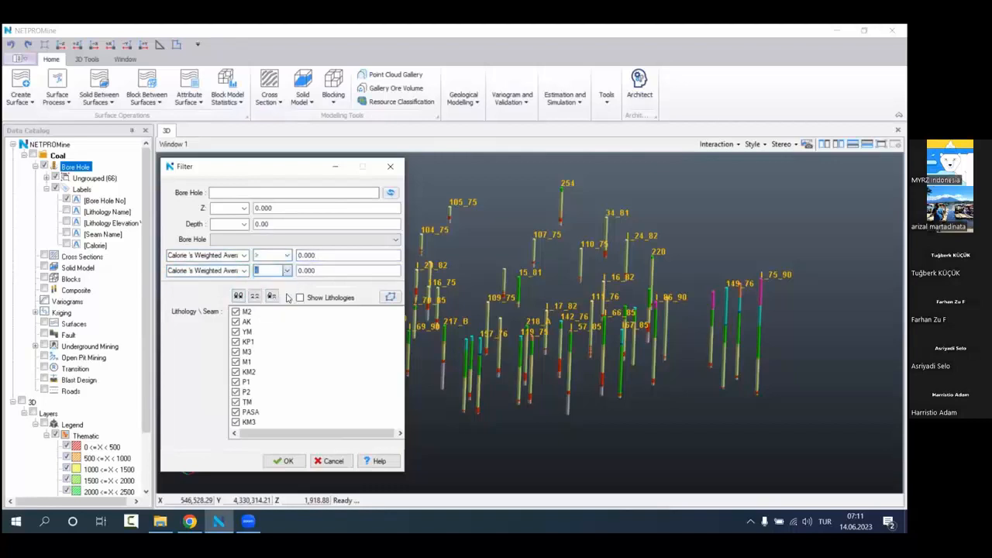
# Step: Set the calorie limits to 2,000 and 4,000 and apply the filter to the bore holes
pyautogui.doubleClick(317, 254)
pyautogui.write('2,')
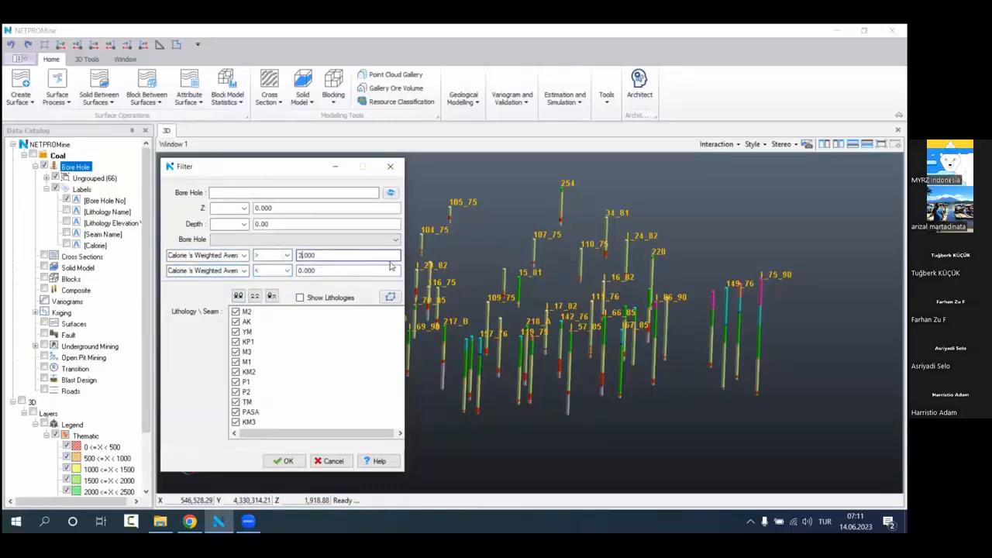
pyautogui.write('000')
pyautogui.moveTo(318, 270); pyautogui.dragTo(277, 272)
pyautogui.write('4')
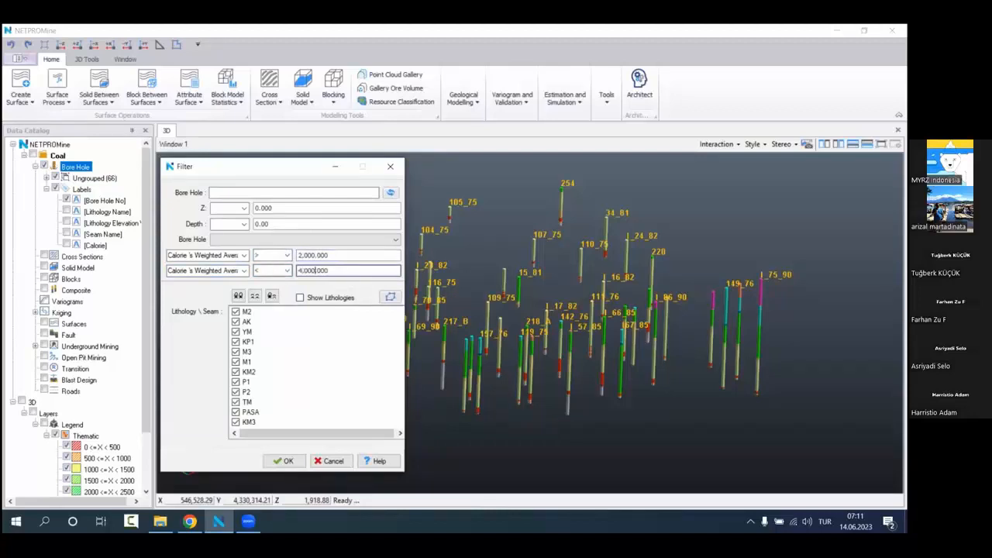
pyautogui.click(289, 460)
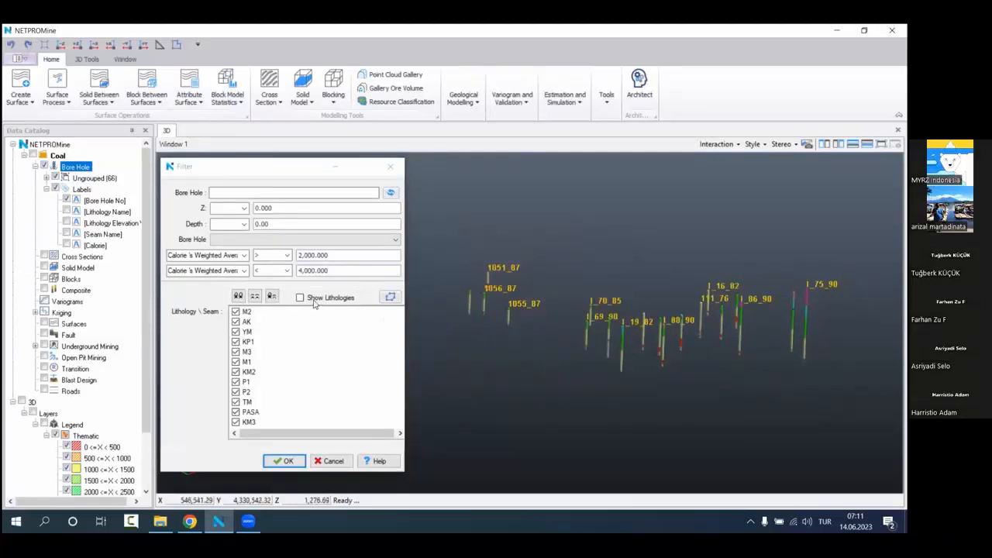
# Step: Turn on Show Lithologies, restrict the lithology selection to KM2, apply the filter and inspect the filtered bore holes
pyautogui.click(237, 296)
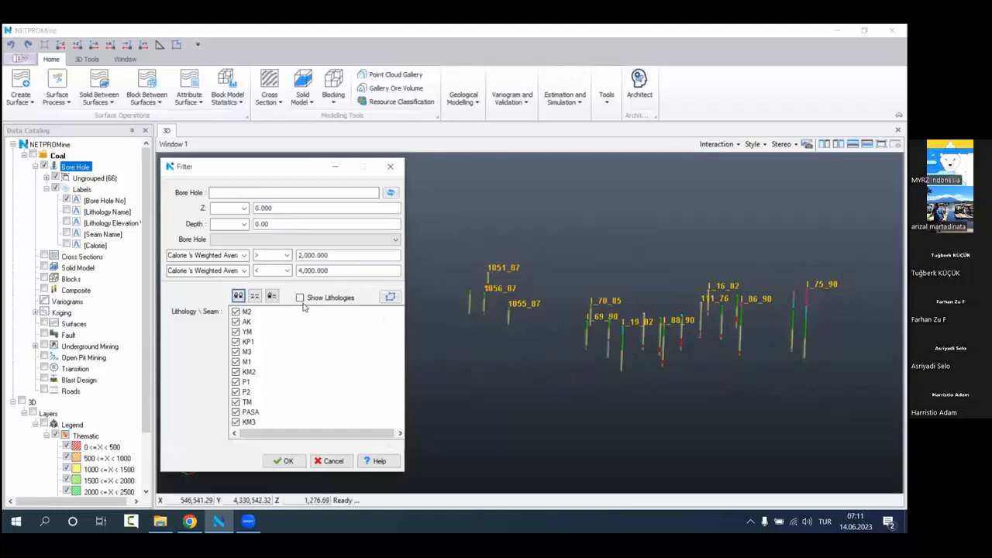
pyautogui.click(254, 296)
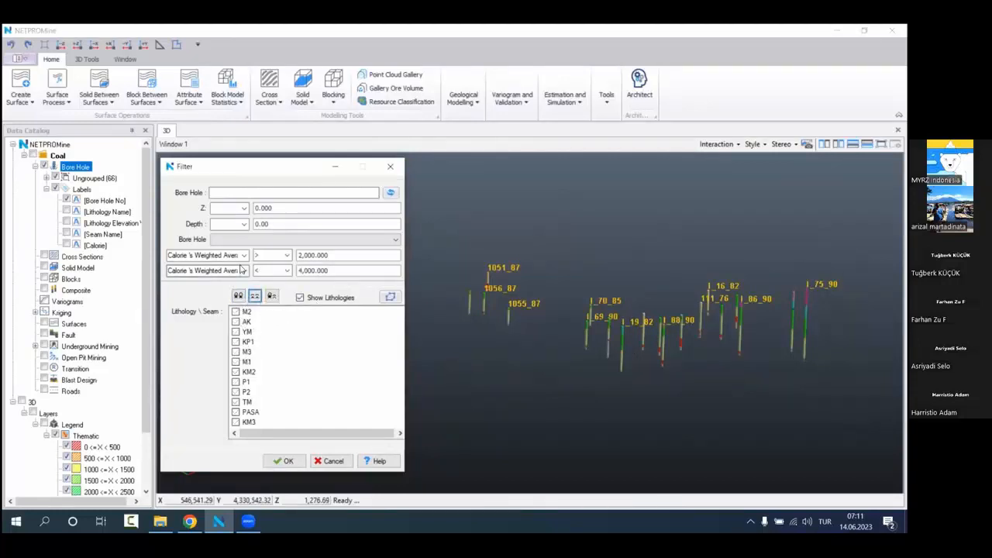
pyautogui.click(236, 372)
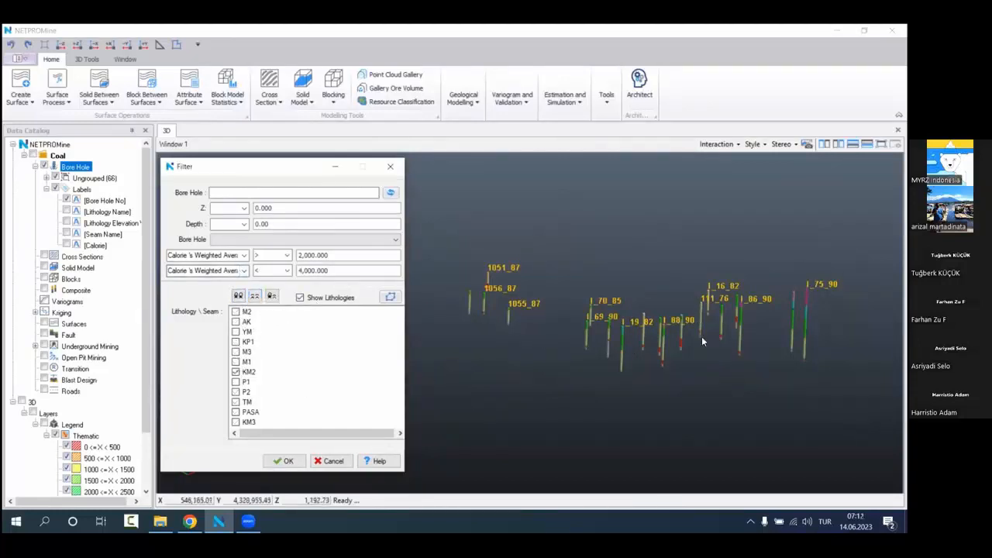
pyautogui.scroll(1, 659, 320)
pyautogui.moveTo(659, 320); pyautogui.dragTo(640, 317, button='middle')
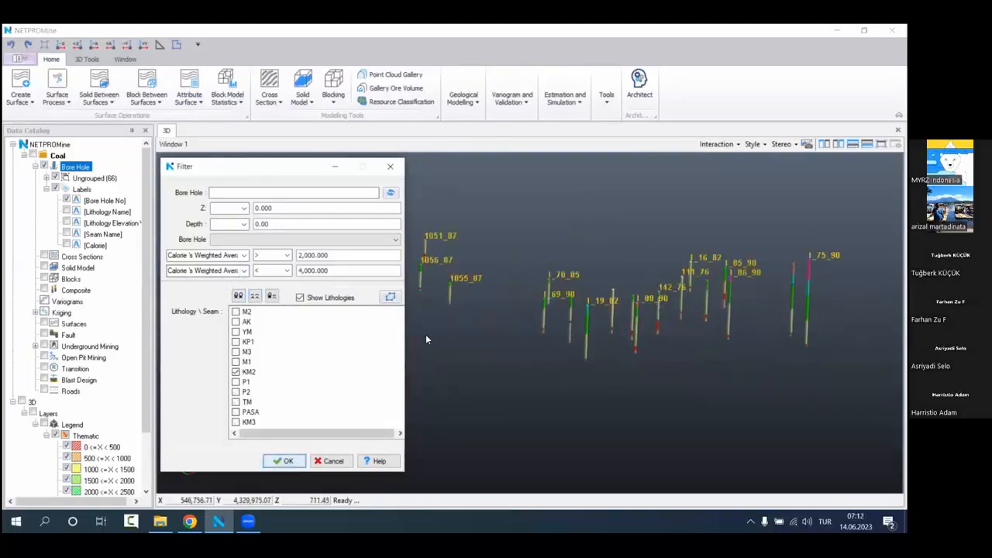
pyautogui.scroll(-2, 588, 336)
pyautogui.moveTo(591, 336); pyautogui.dragTo(593, 251, button='middle')
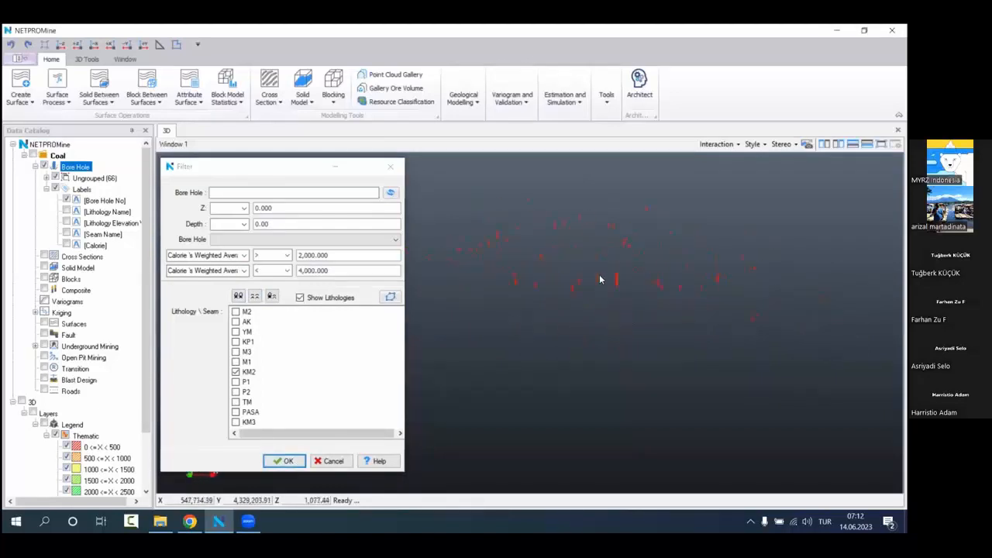
pyautogui.scroll(-1, 629, 329)
pyautogui.moveTo(658, 334); pyautogui.dragTo(655, 241, button='middle')
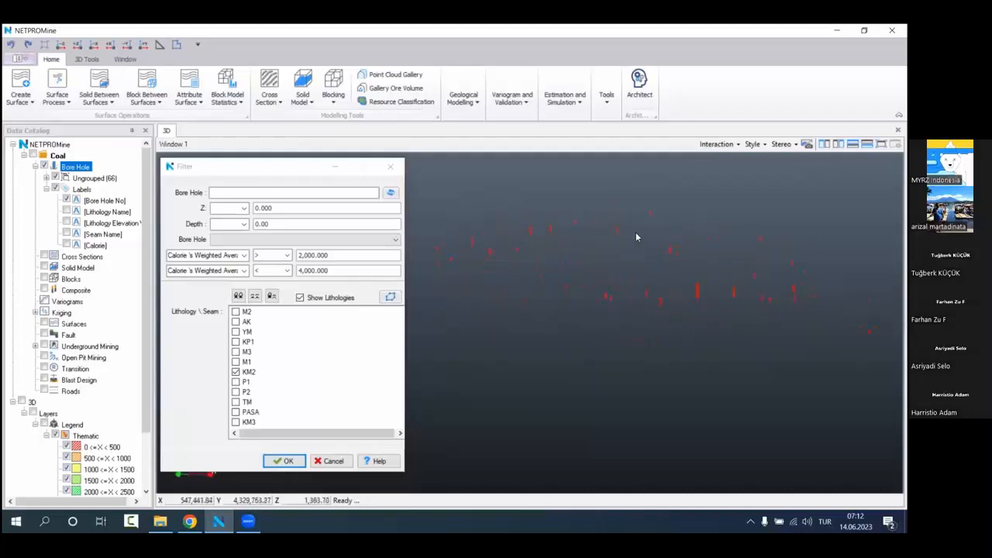
pyautogui.scroll(5, 634, 278)
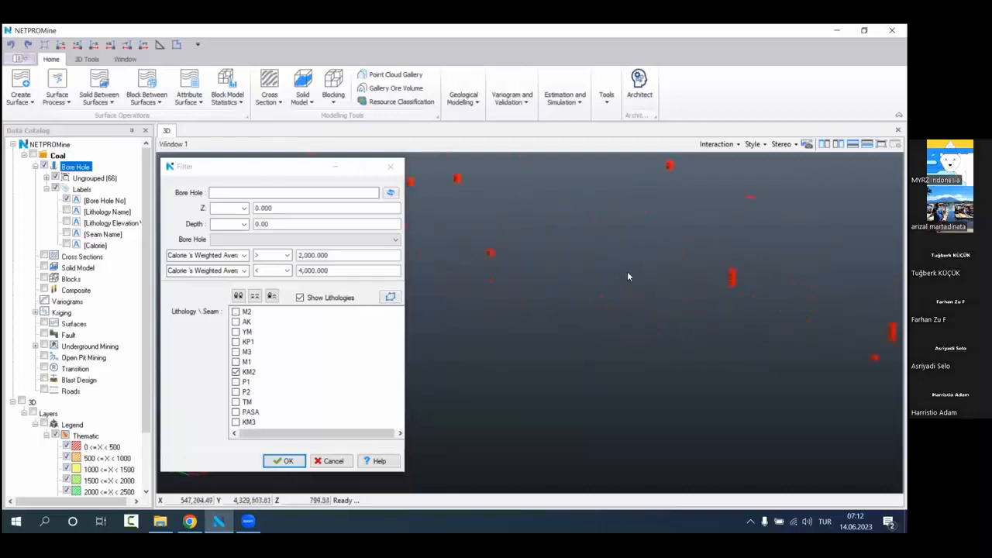
pyautogui.scroll(-5, 676, 341)
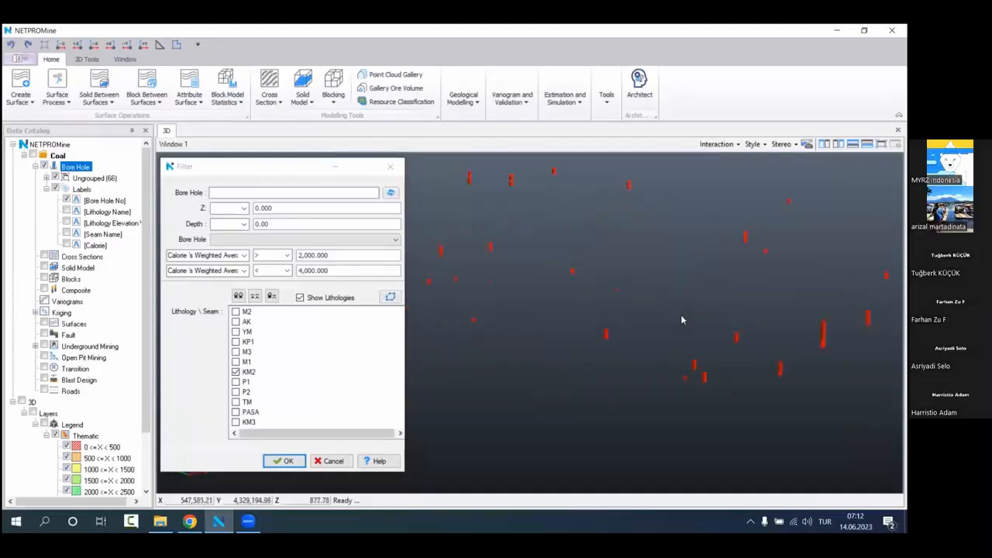
pyautogui.moveTo(685, 295); pyautogui.dragTo(659, 295, button='middle')
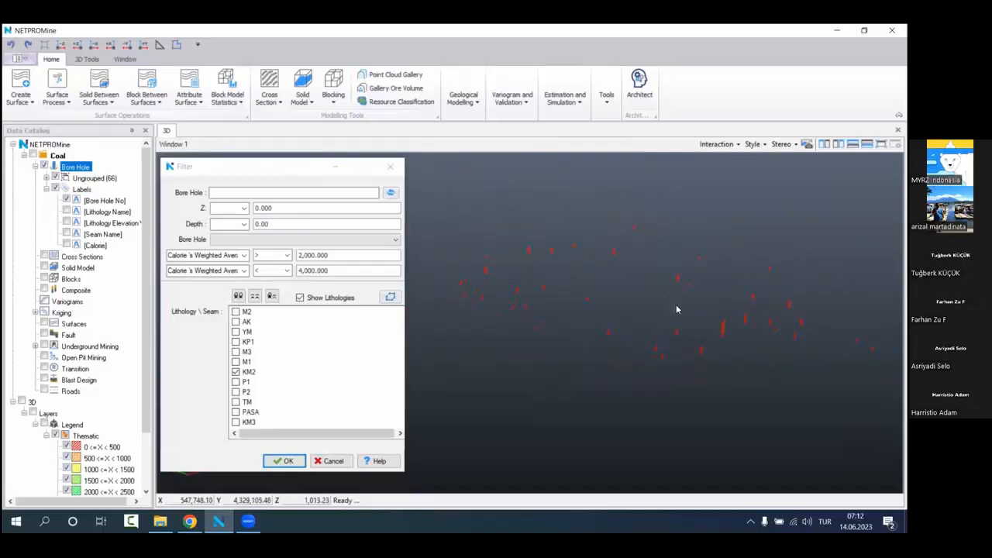
# Step: Run the Bore Hole Axis analysis on the bore holes and expand the Coal project's Other group
pyautogui.rightClick(78, 169)
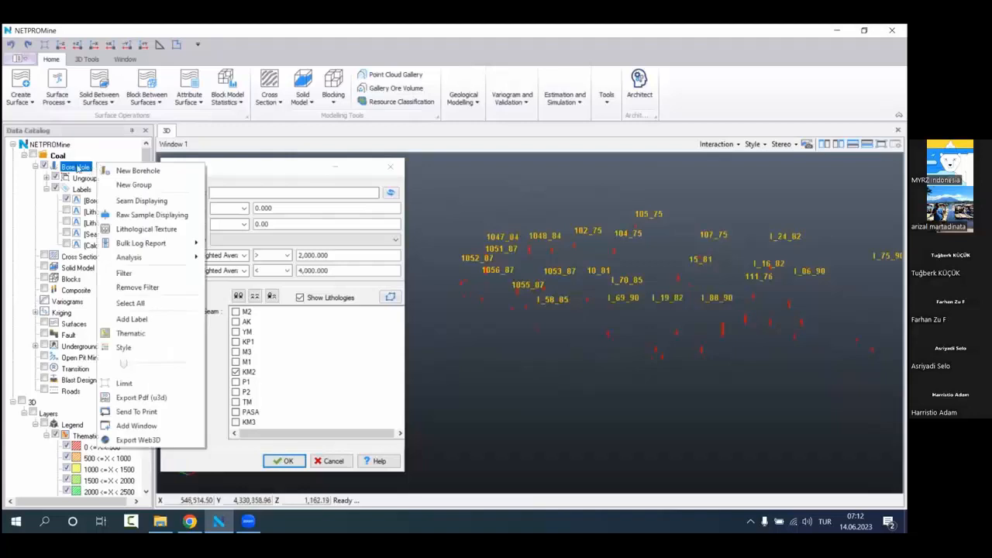
pyautogui.moveTo(155, 260)
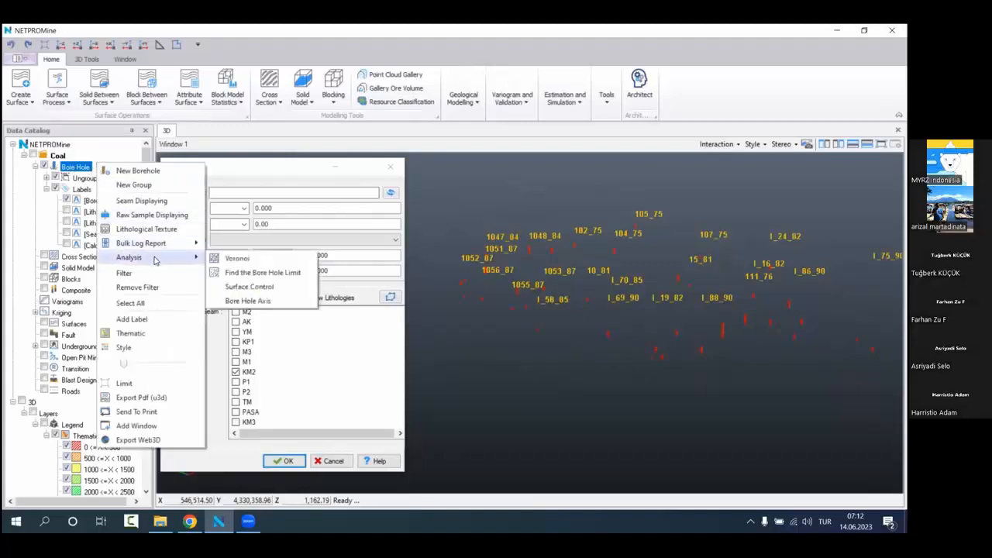
pyautogui.click(239, 285)
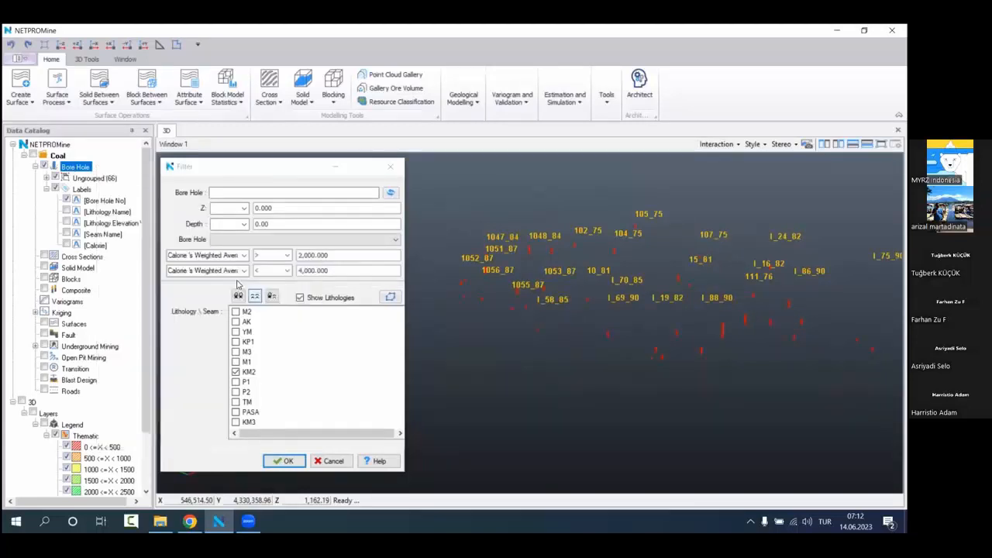
pyautogui.click(36, 402)
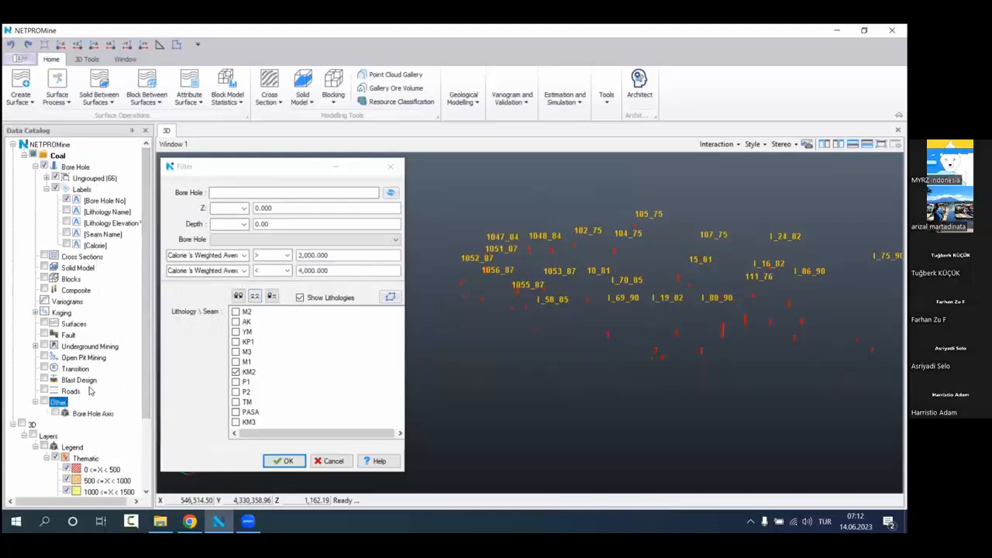
# Step: Display the Bore Hole Axis layer and inspect the axes together with the filtered KM2 intervals
pyautogui.click(54, 413)
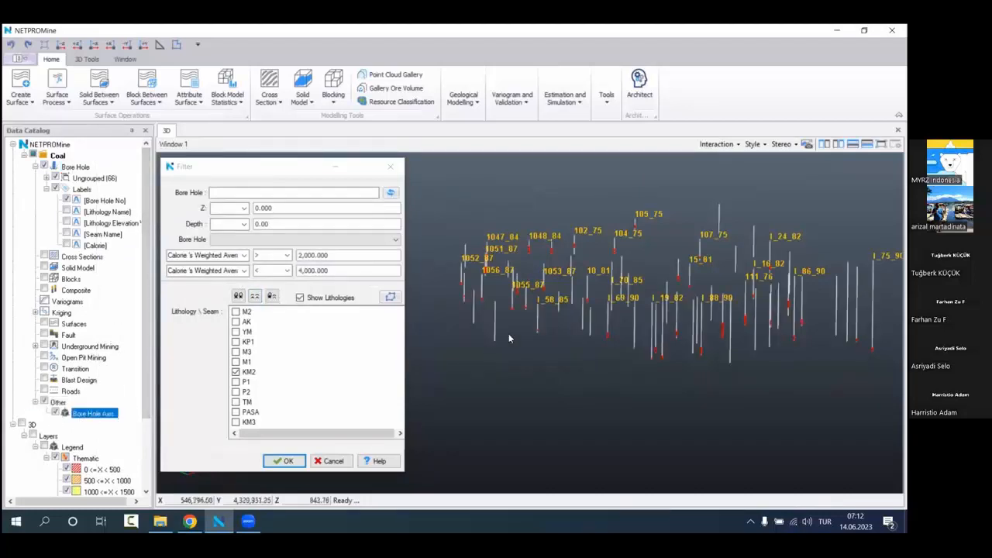
pyautogui.scroll(4, 642, 296)
pyautogui.scroll(3, 647, 297)
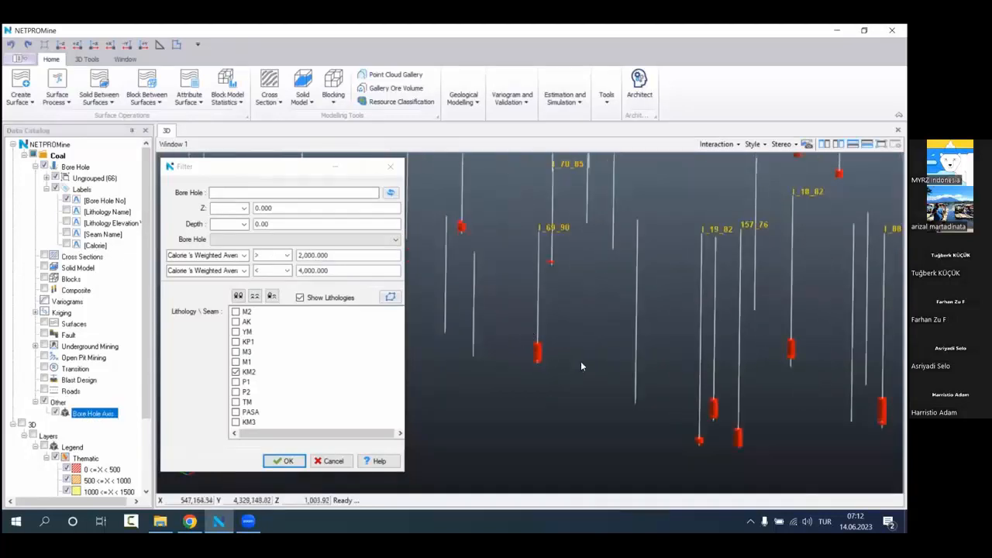
pyautogui.scroll(-5, 580, 361)
pyautogui.moveTo(643, 276); pyautogui.dragTo(708, 277, button='middle')
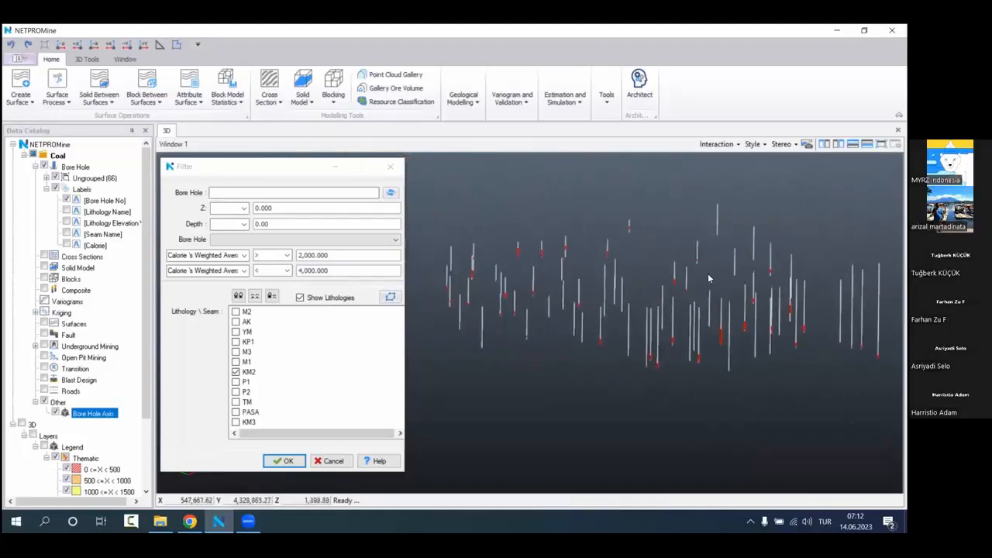
pyautogui.moveTo(708, 277)
pyautogui.mouseDown()
pyautogui.moveTo(695, 312)
pyautogui.moveTo(686, 208)
pyautogui.moveTo(692, 248)
pyautogui.moveTo(711, 267)
pyautogui.moveTo(665, 246)
pyautogui.moveTo(693, 282)
pyautogui.mouseUp()
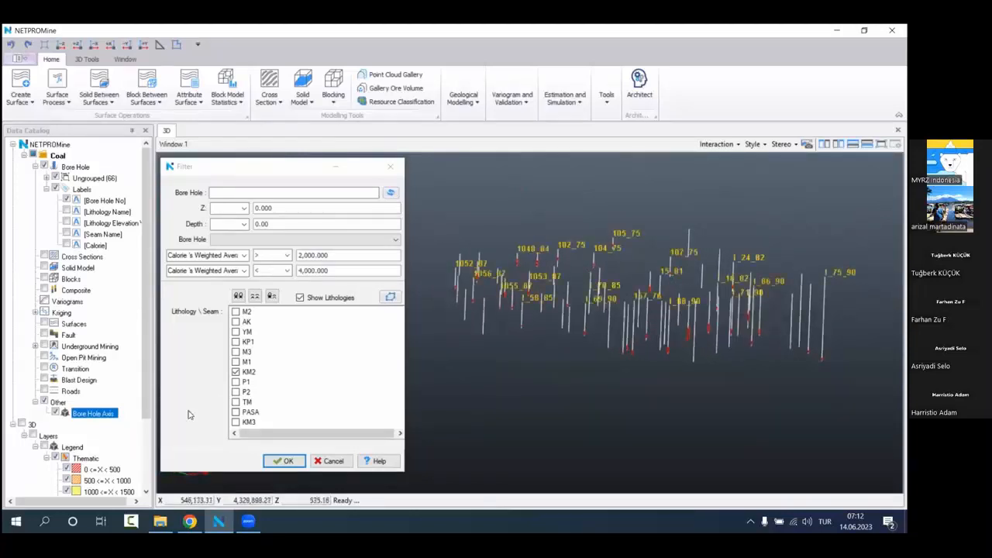
# Step: Make the Bore Hole Axis layer more transparent and inspect the faded axes around the coal intervals
pyautogui.rightClick(93, 420)
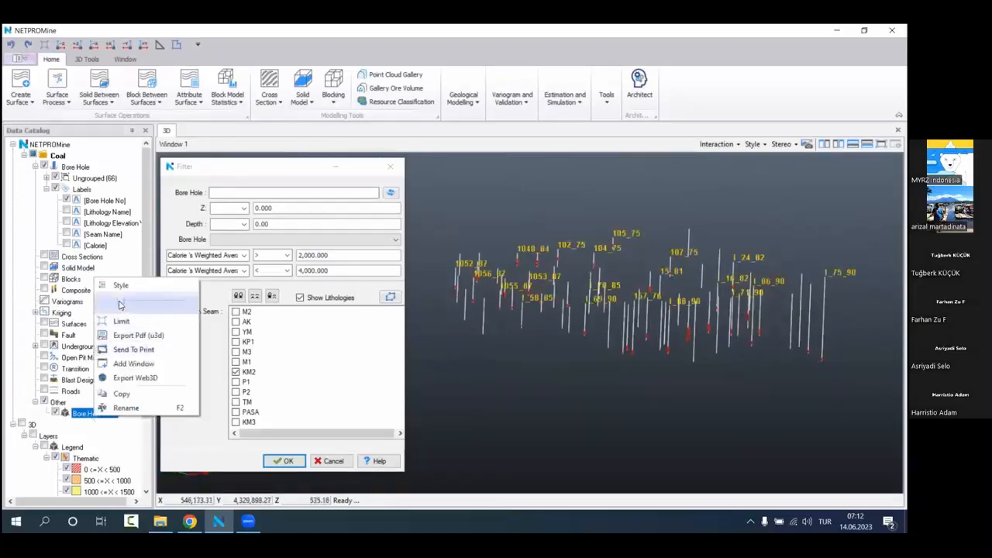
pyautogui.moveTo(154, 311); pyautogui.dragTo(171, 313)
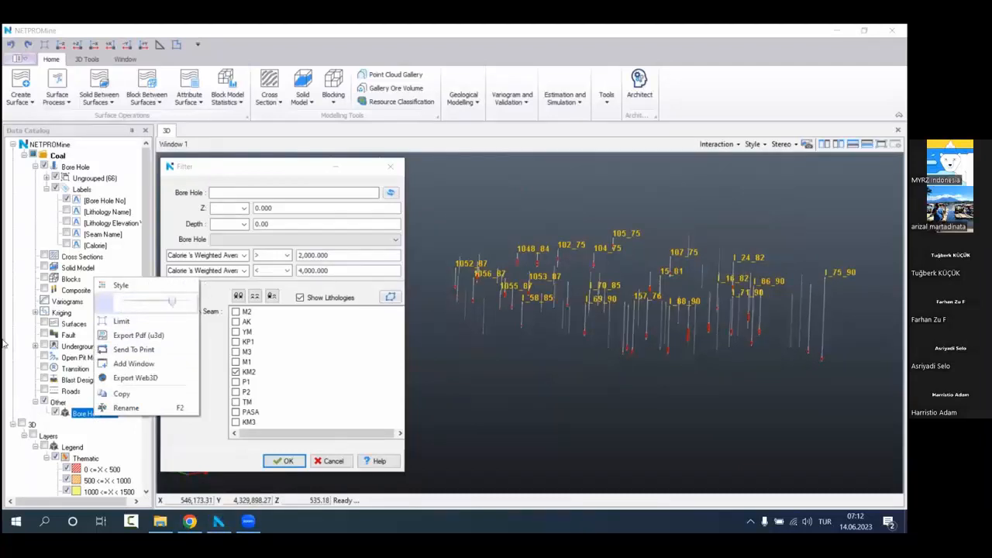
pyautogui.click(4, 343)
pyautogui.moveTo(602, 303); pyautogui.dragTo(558, 397)
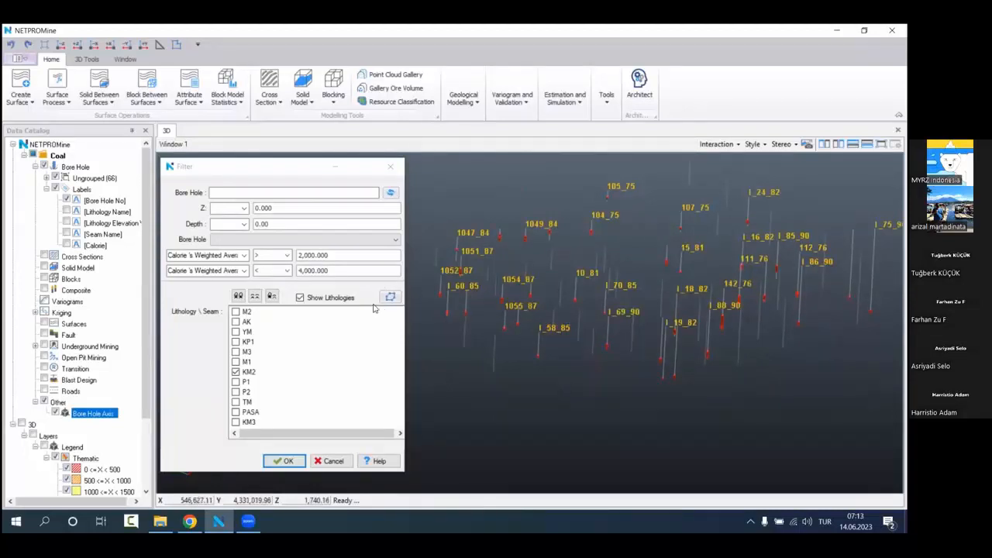
# Step: Turn off Show Lithologies, reset all filter criteria and remove the current filter from the bore holes
pyautogui.click(344, 299)
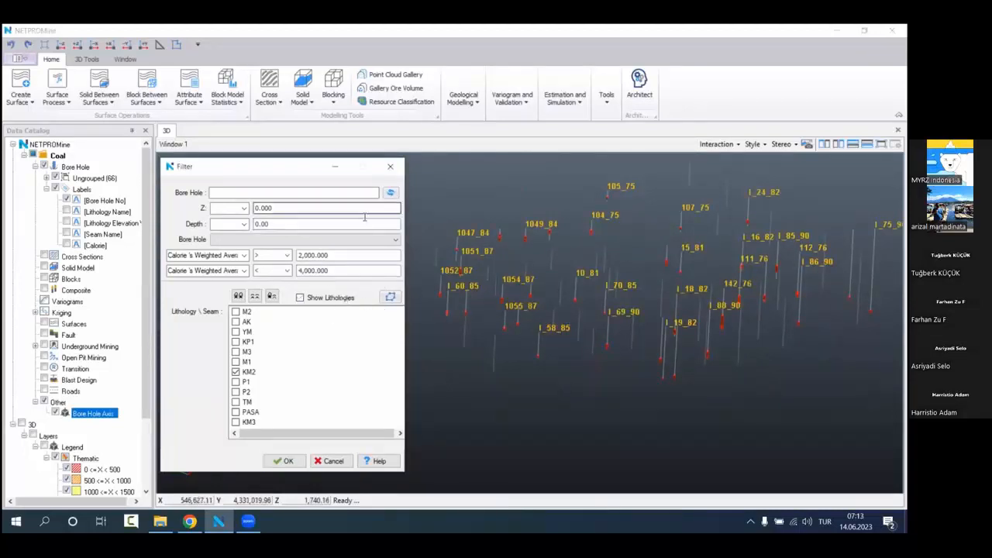
pyautogui.click(390, 192)
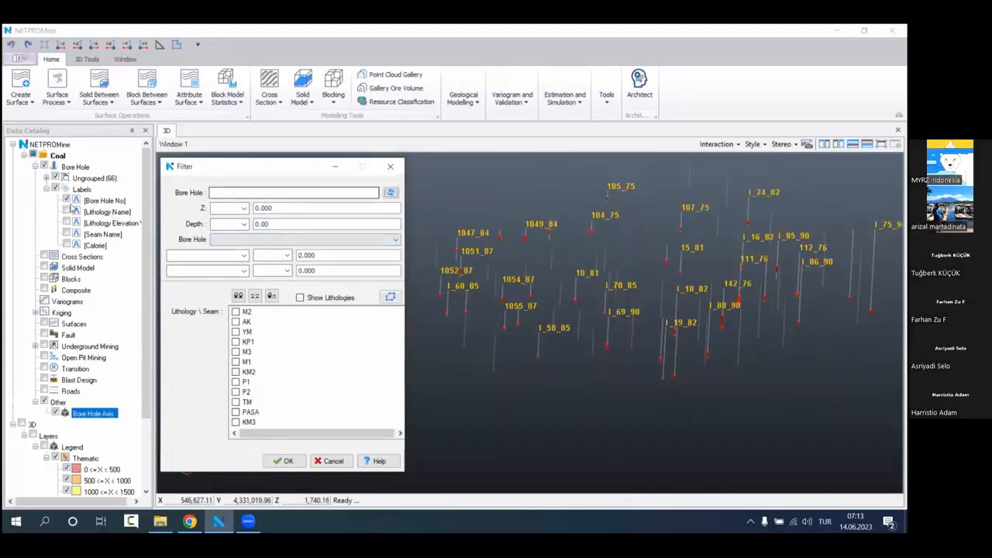
pyautogui.rightClick(87, 167)
pyautogui.click(184, 291)
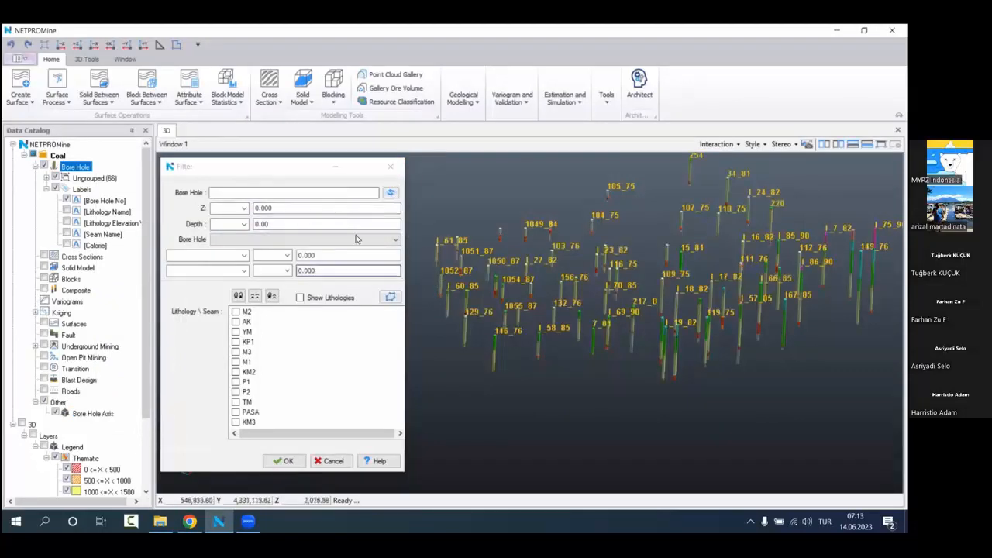
# Step: Using Draw Area mode in plan view, define a five-point filter area of about 2,395,000 around the north-western bore holes
pyautogui.click(389, 297)
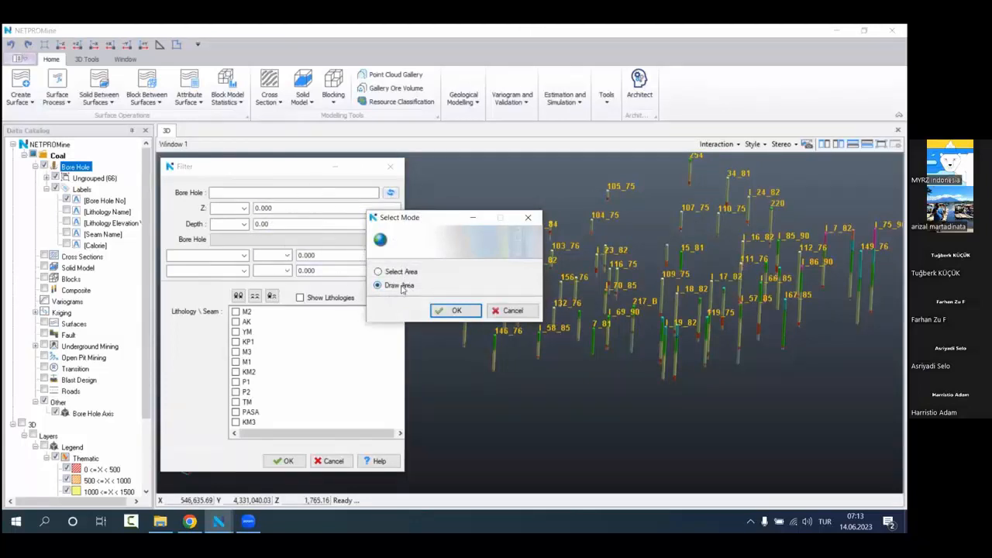
pyautogui.click(456, 310)
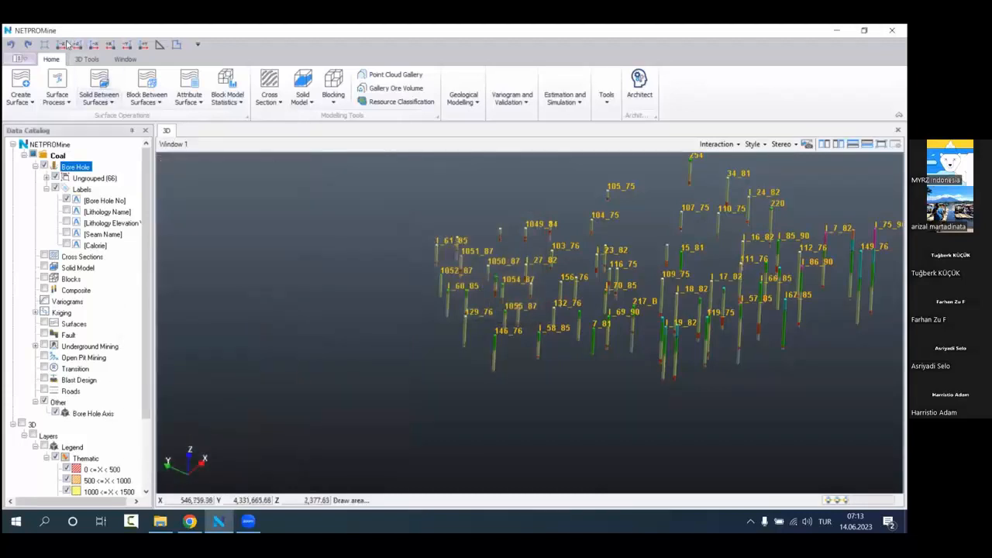
pyautogui.scroll(-4, 439, 277)
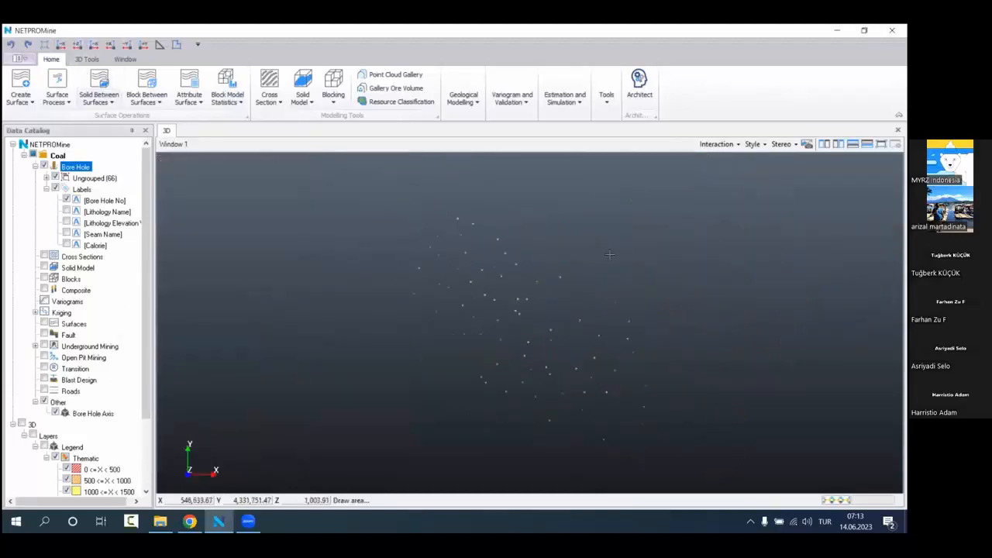
pyautogui.scroll(3, 659, 232)
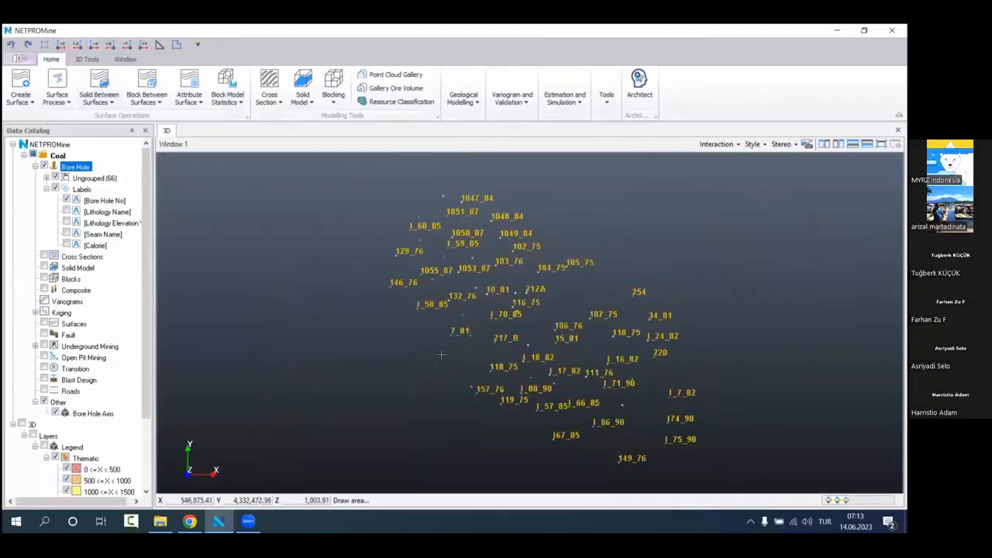
pyautogui.click(87, 59)
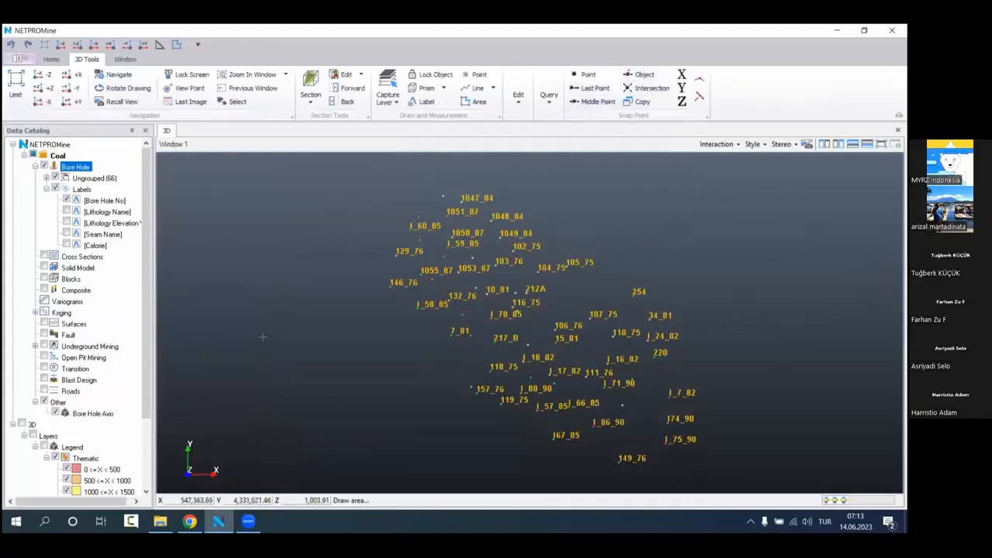
pyautogui.click(643, 262)
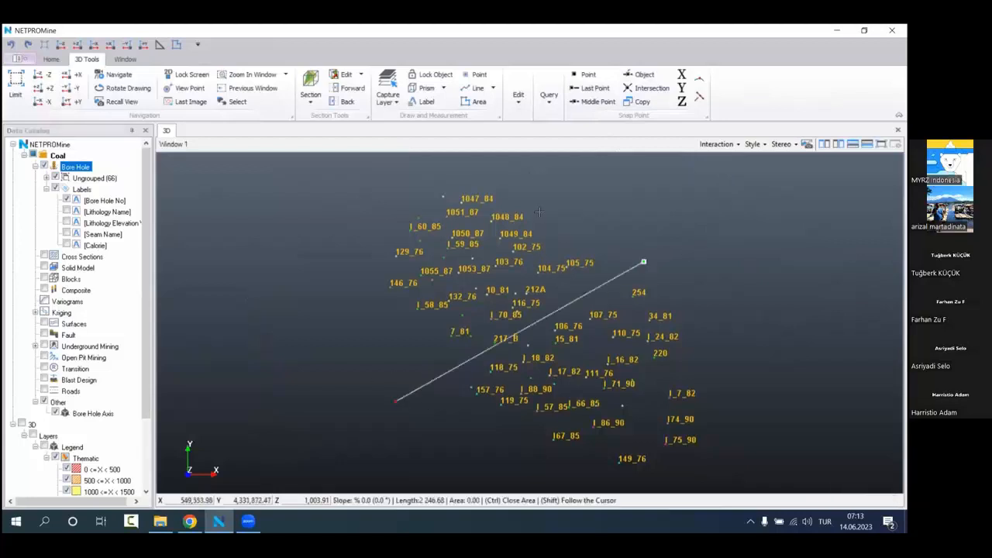
pyautogui.click(518, 174)
pyautogui.click(428, 173)
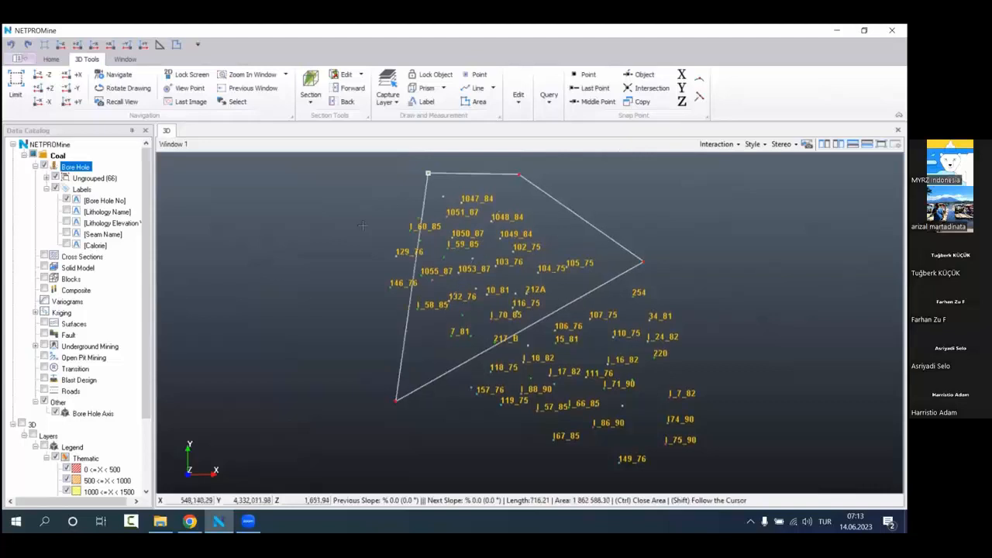
pyautogui.click(363, 226)
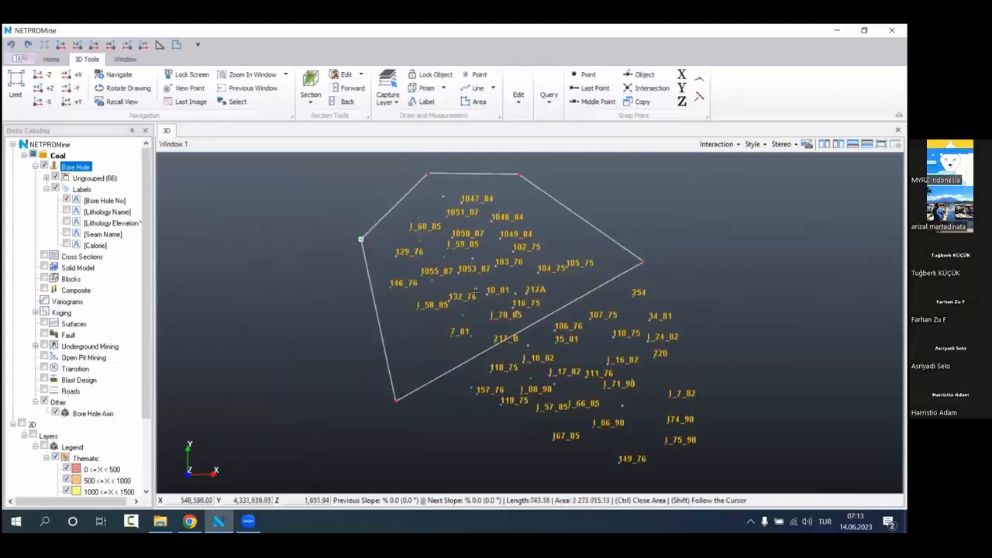
pyautogui.moveTo(641, 268); pyautogui.dragTo(643, 269, button='middle')
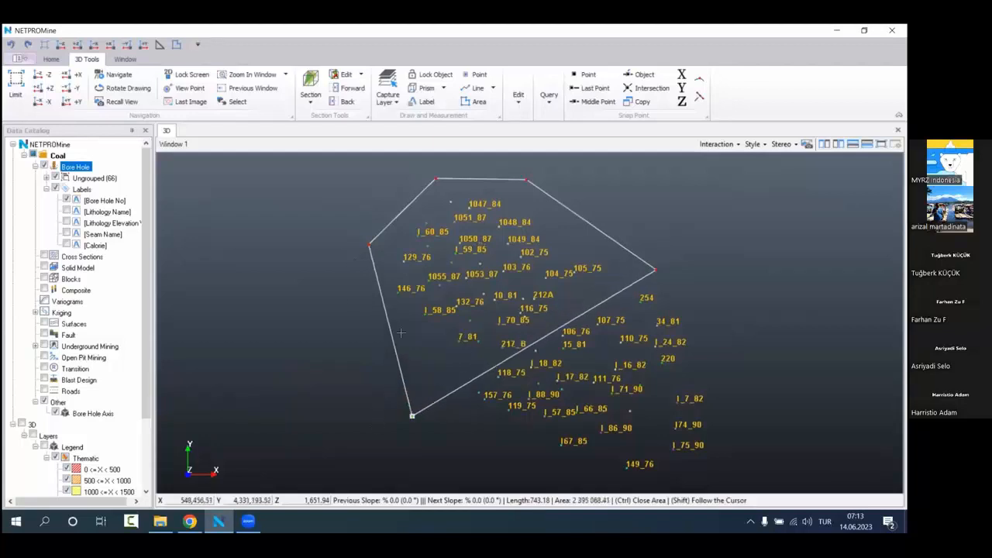
pyautogui.rightClick(409, 276)
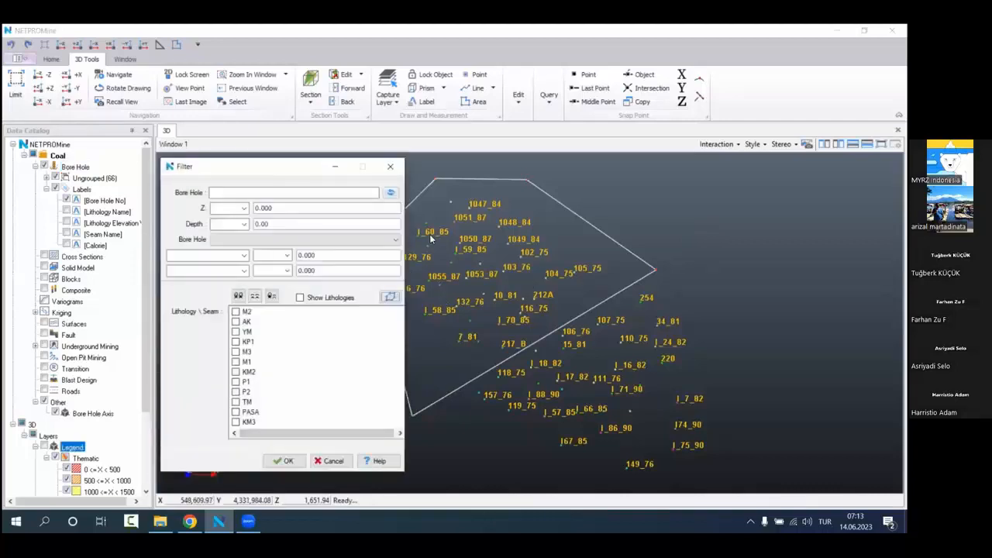
# Step: Apply the area filter to the bore holes and inspect the enclosed holes in 3D
pyautogui.click(299, 461)
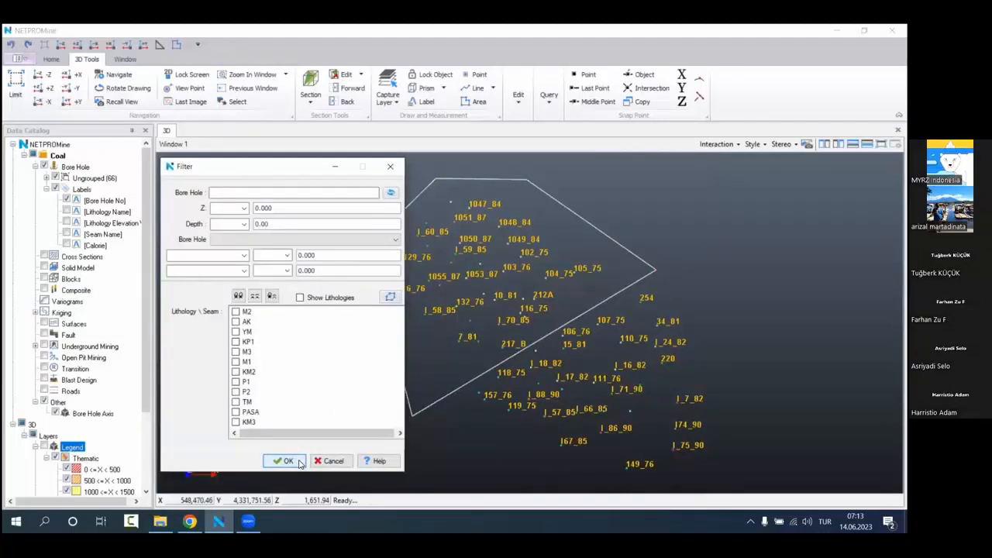
pyautogui.moveTo(600, 278); pyautogui.dragTo(690, 292, button='middle')
pyautogui.scroll(2, 666, 288)
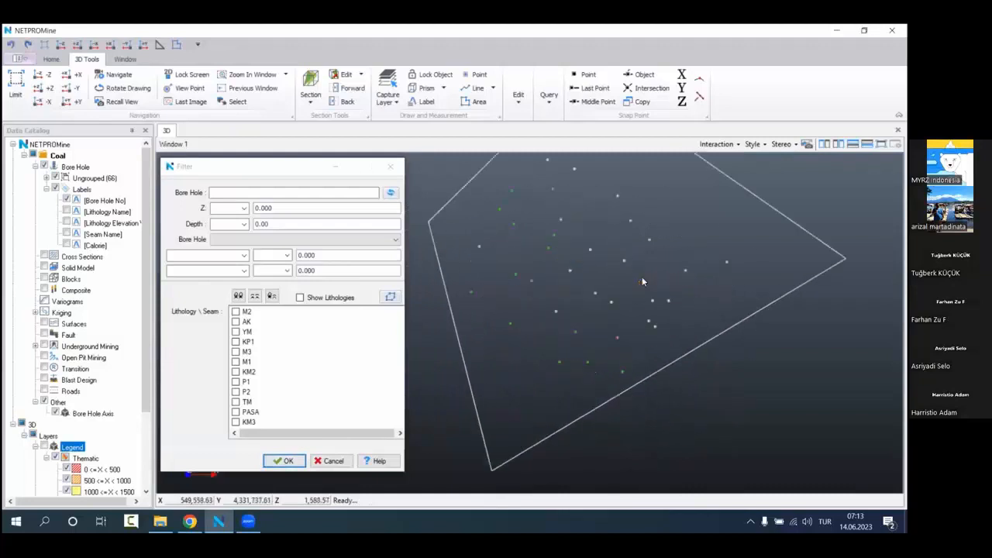
pyautogui.moveTo(617, 295); pyautogui.dragTo(617, 205)
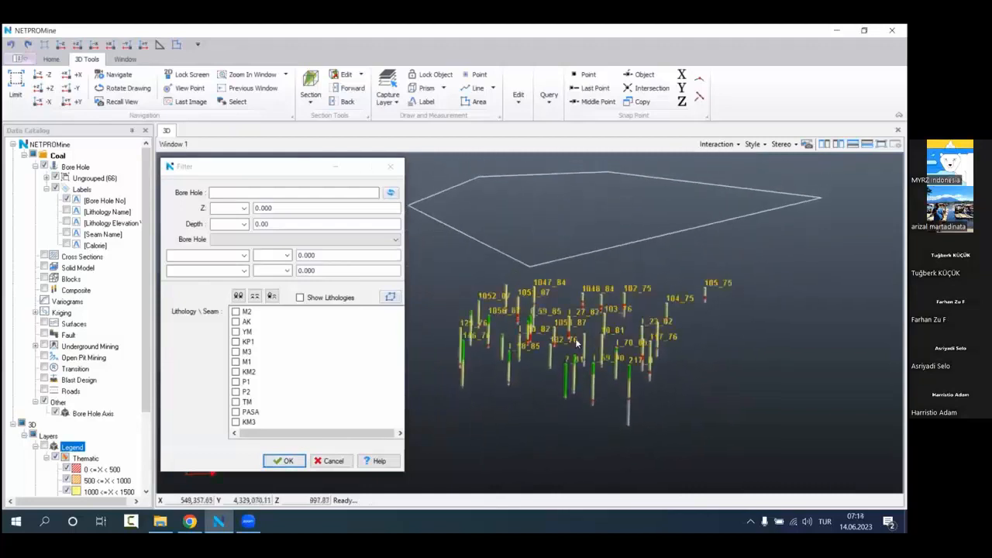
pyautogui.moveTo(577, 340); pyautogui.dragTo(564, 325)
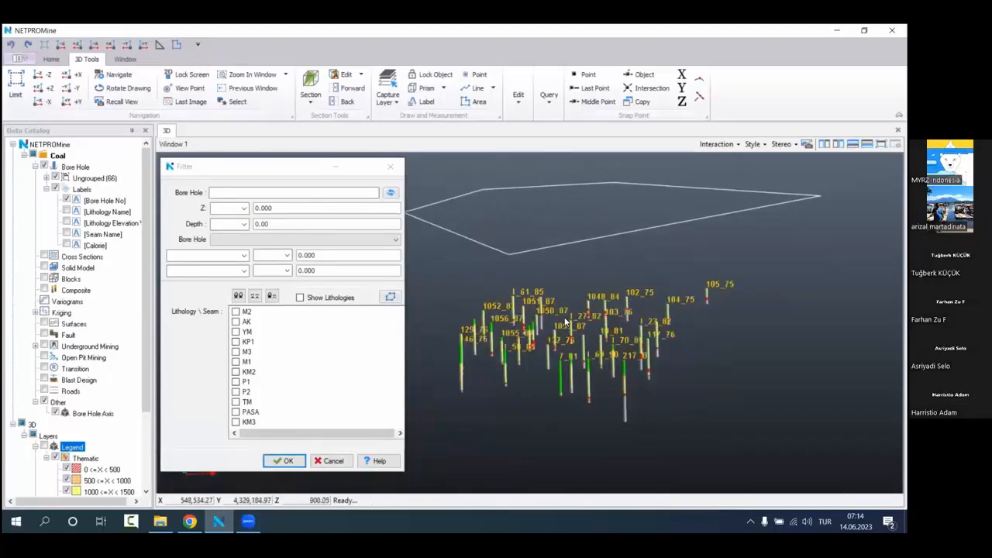
pyautogui.moveTo(293, 172); pyautogui.dragTo(305, 170)
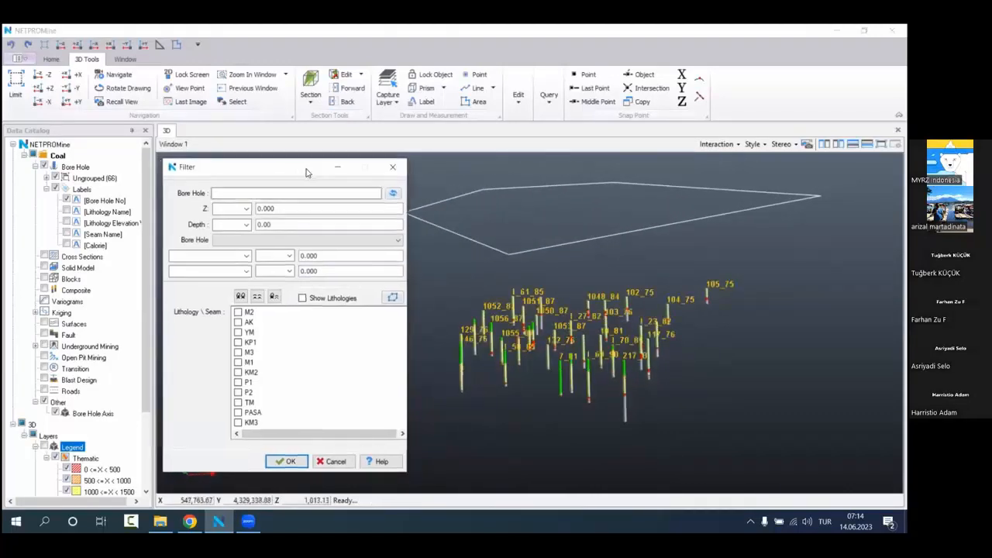
# Step: Expand the Ungrouped bore hole group and review the list of filtered holes
pyautogui.click(48, 178)
pyautogui.click(48, 178)
pyautogui.scroll(-5, 107, 254)
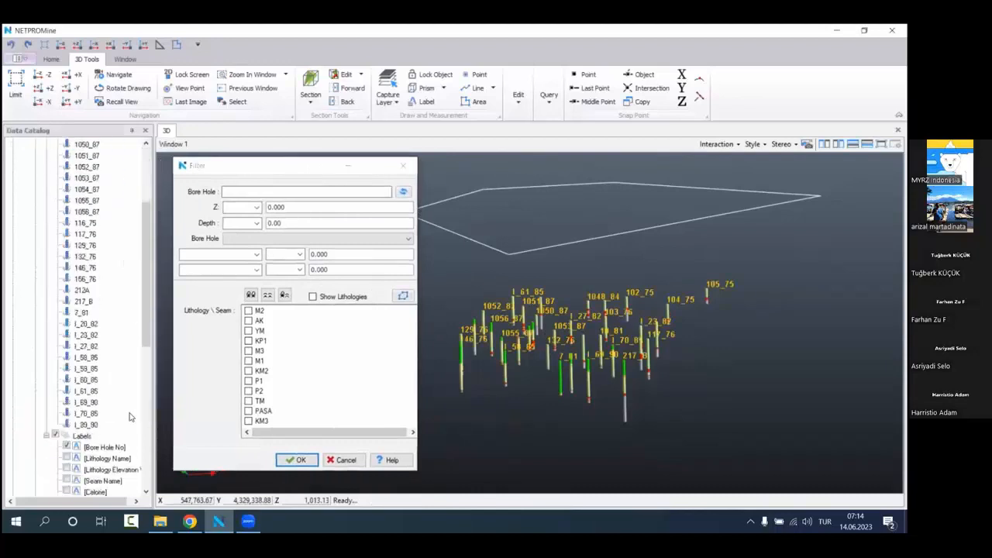
pyautogui.moveTo(124, 423); pyautogui.dragTo(67, 192)
pyautogui.click(121, 179)
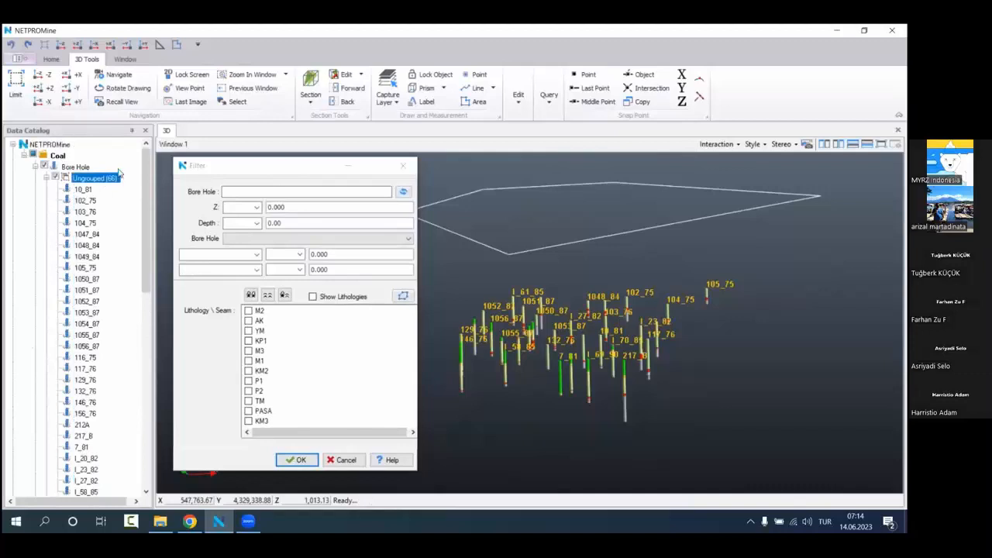
pyautogui.click(81, 168)
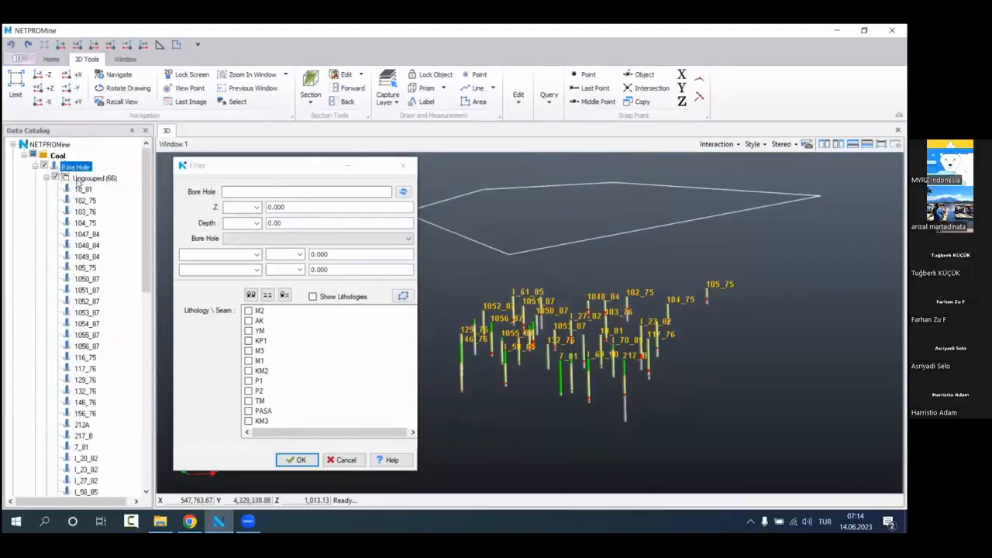
pyautogui.click(80, 190)
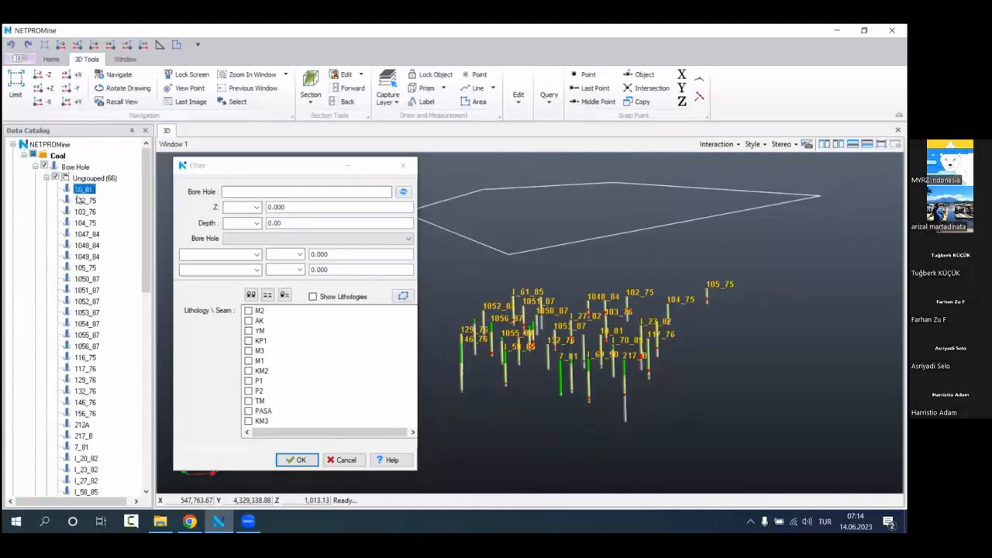
pyautogui.scroll(-6, 94, 246)
pyautogui.scroll(4, 110, 362)
# Step: Create a new bore hole group named Zone1
pyautogui.click(120, 168)
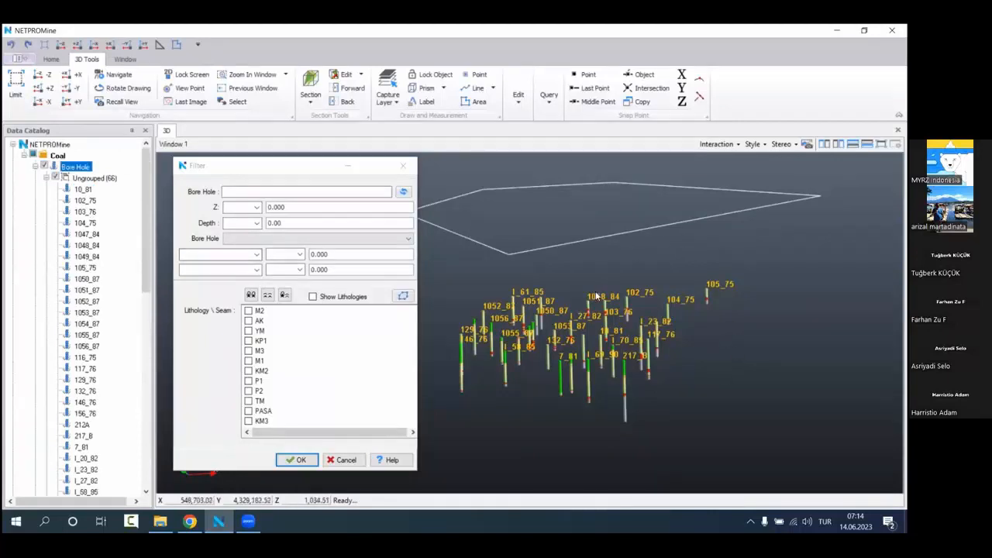
pyautogui.rightClick(103, 172)
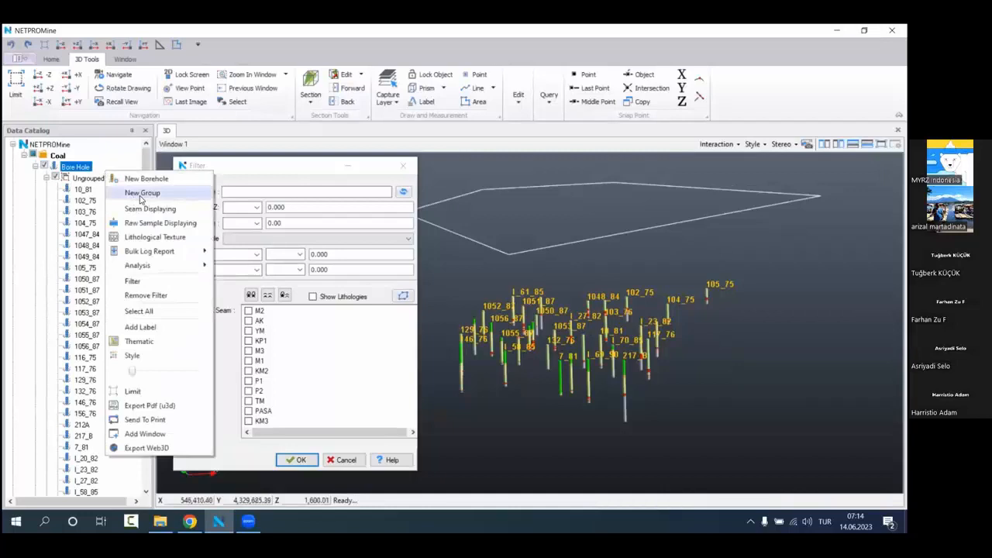
pyautogui.click(141, 193)
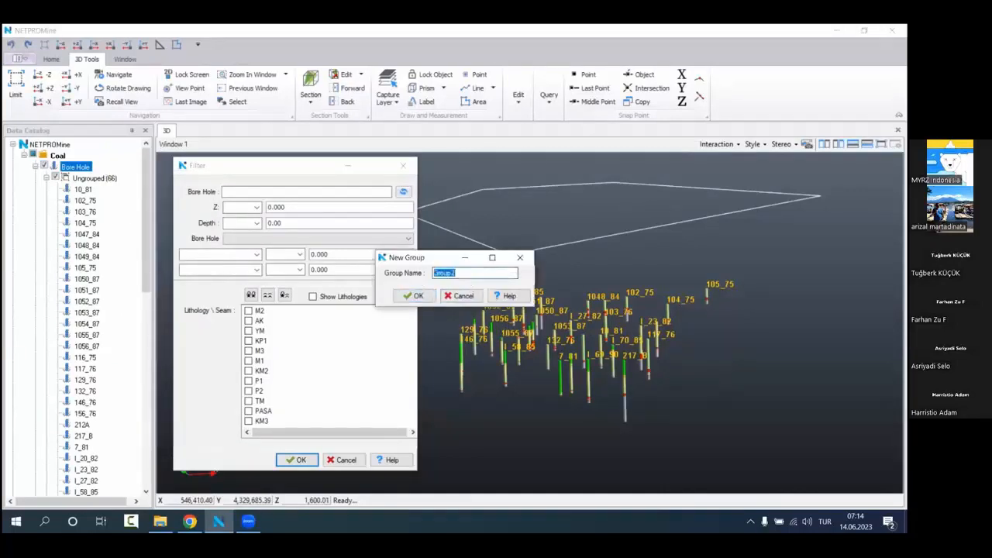
pyautogui.write('Zn')
pyautogui.click(413, 295)
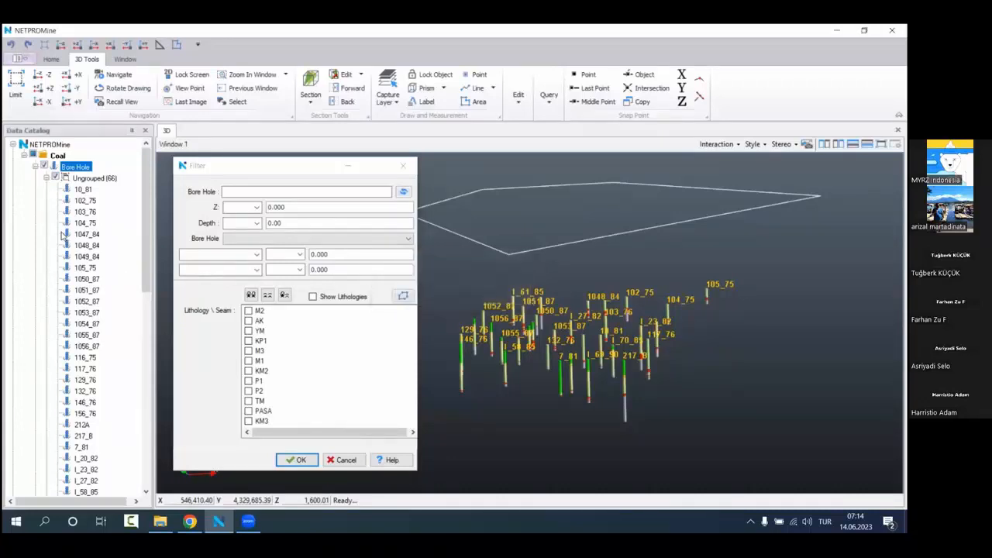
pyautogui.scroll(-8, 85, 225)
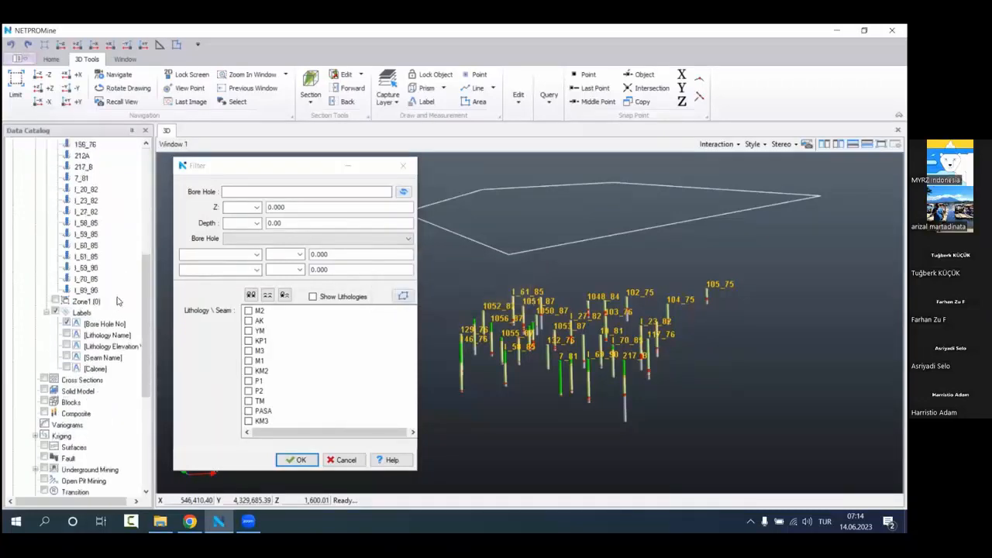
pyautogui.click(82, 311)
pyautogui.click(93, 303)
pyautogui.moveTo(109, 293); pyautogui.dragTo(90, 154)
pyautogui.scroll(-3, 101, 270)
pyautogui.scroll(4, 107, 310)
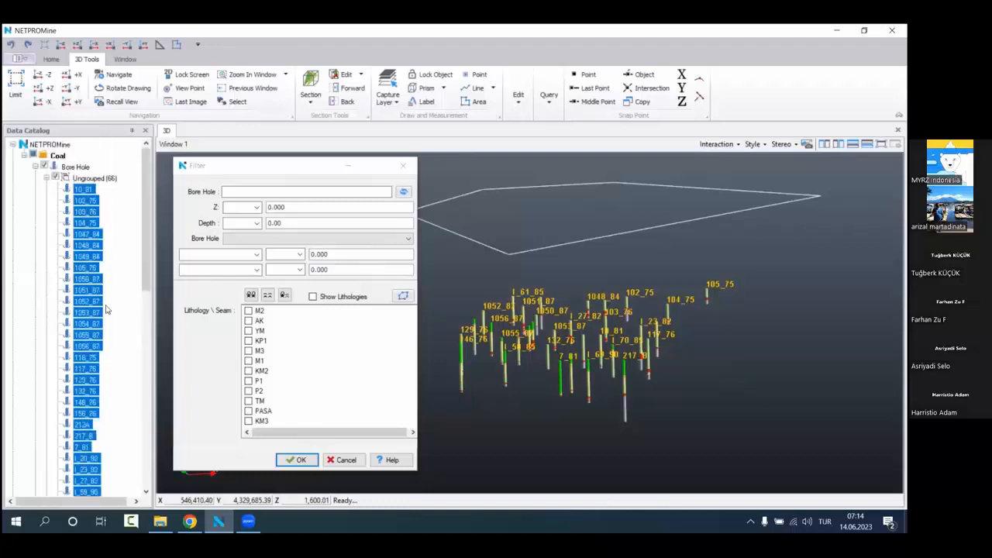
# Step: Select all filtered bore holes in the Ungrouped group and assign them to the Zone1 group
pyautogui.click(109, 179)
pyautogui.rightClick(113, 179)
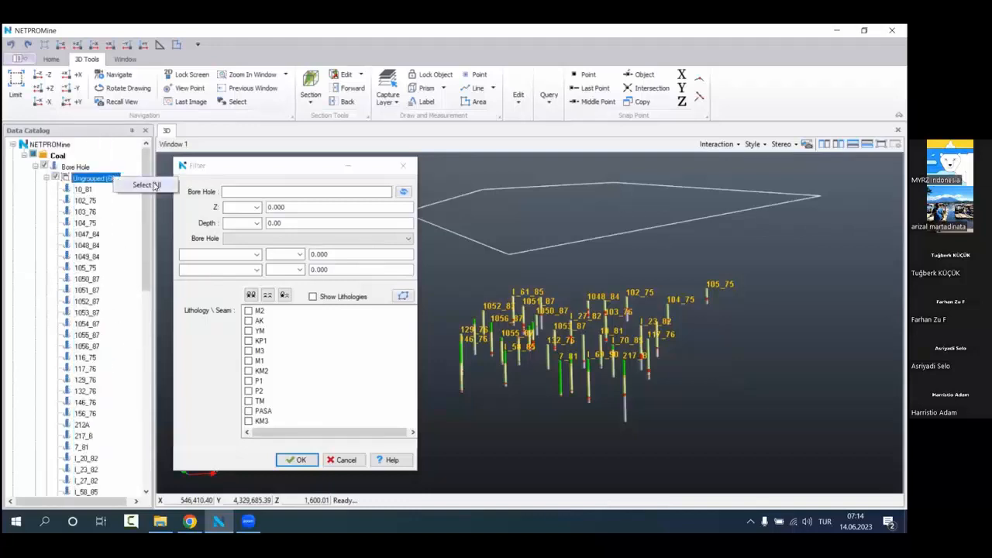
pyautogui.click(139, 184)
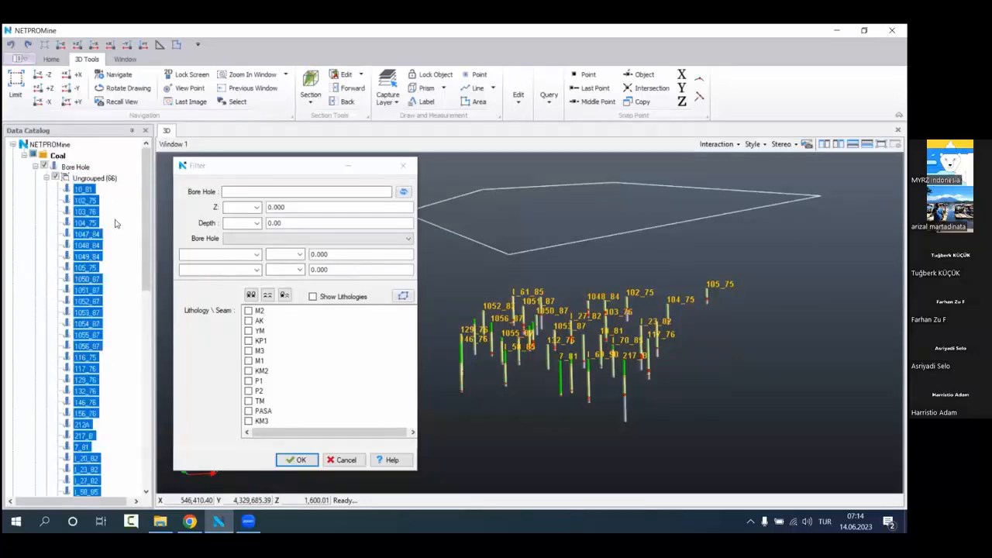
pyautogui.scroll(-3, 115, 226)
pyautogui.rightClick(113, 190)
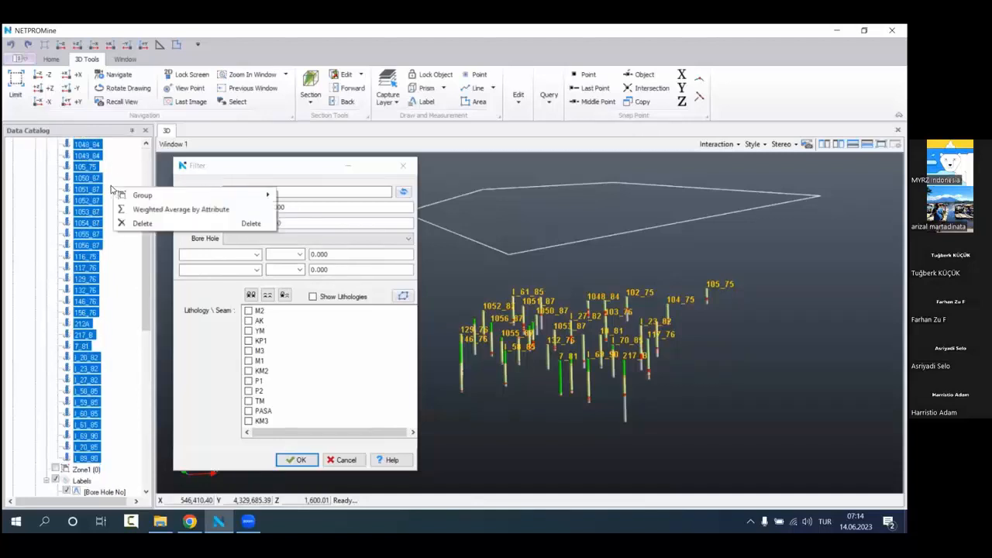
pyautogui.moveTo(249, 192)
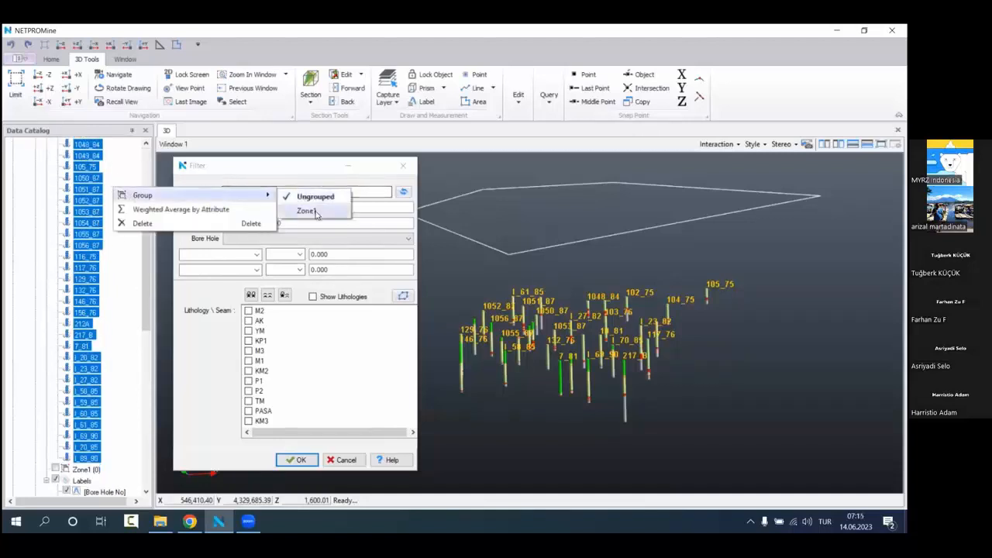
pyautogui.click(310, 211)
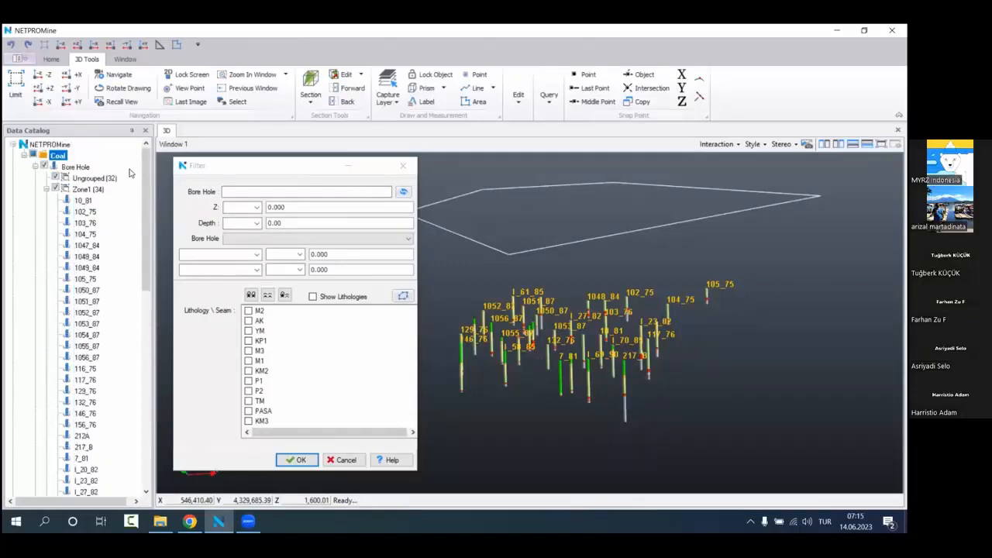
# Step: Remove the bore hole filter and close its dialog, then collapse the bore hole groups in the data tree
pyautogui.rightClick(129, 167)
pyautogui.click(226, 287)
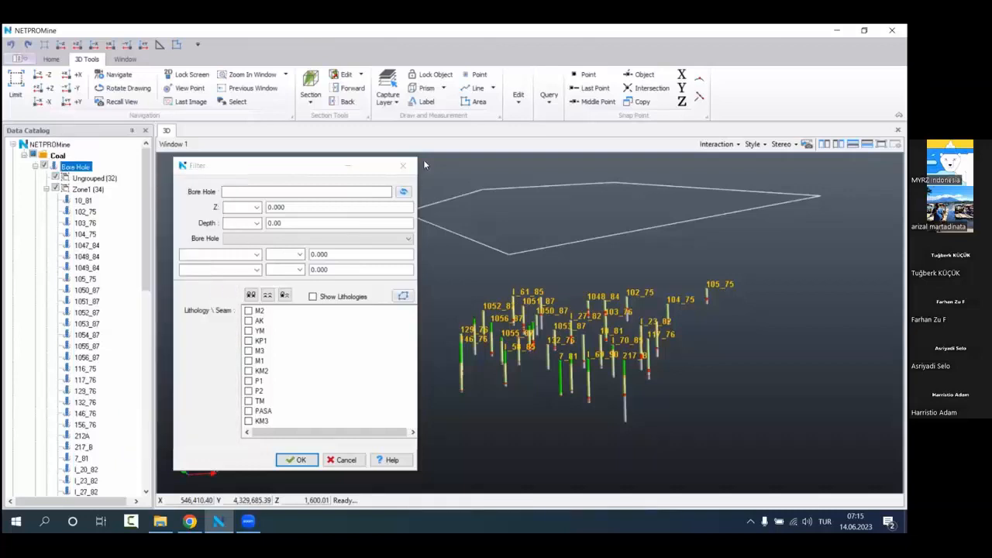
pyautogui.click(402, 165)
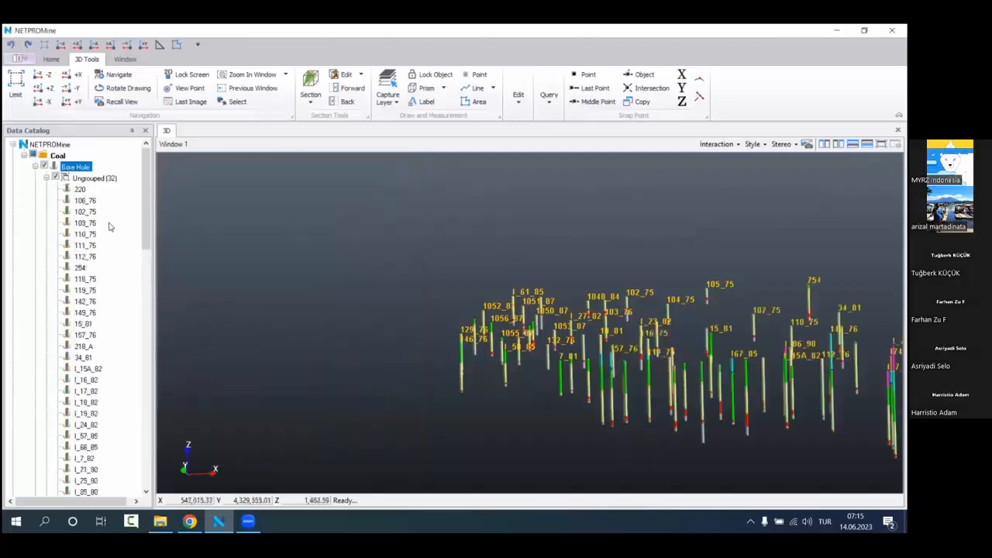
pyautogui.click(49, 190)
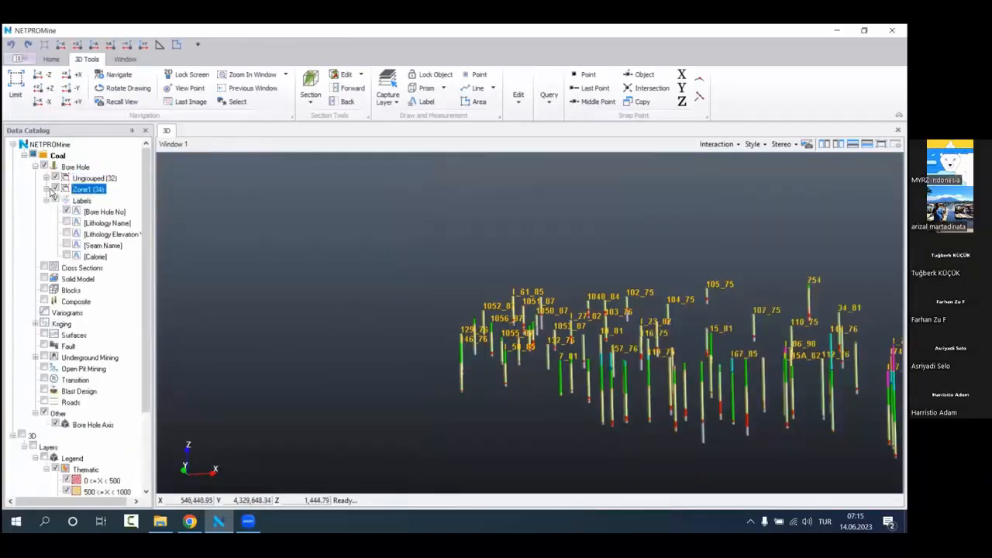
pyautogui.moveTo(586, 317); pyautogui.dragTo(402, 271, button='middle')
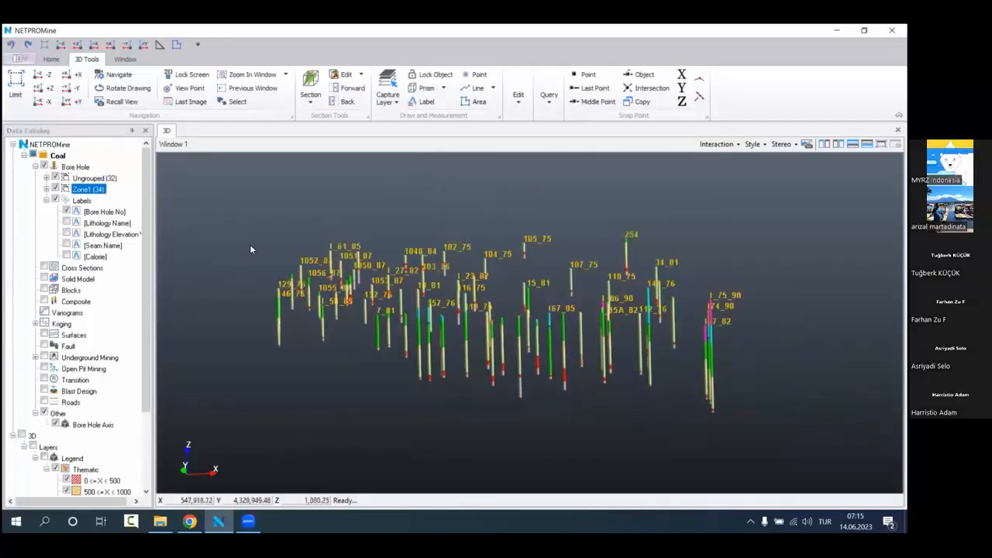
pyautogui.moveTo(437, 301); pyautogui.dragTo(477, 341)
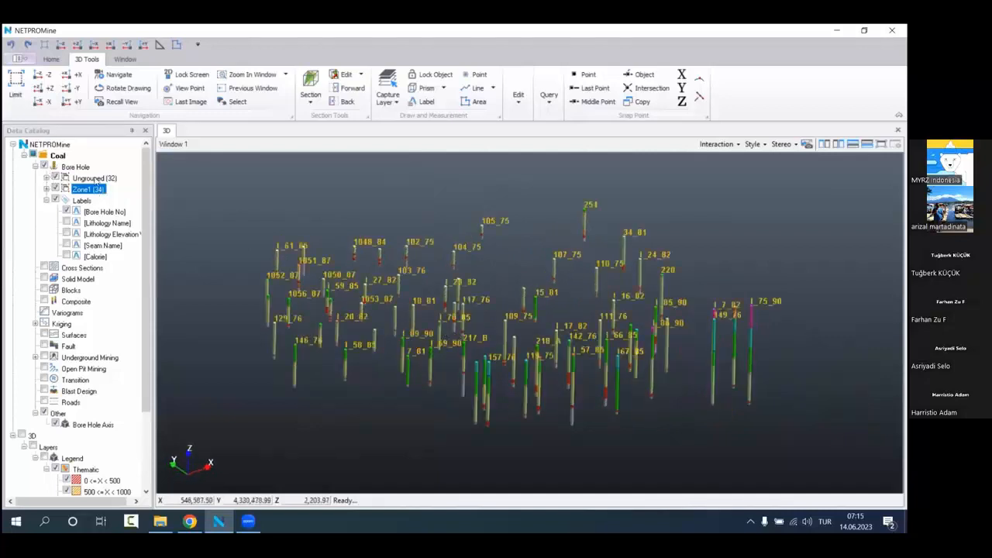
# Step: Hide the Ungrouped bore holes and inspect the Zone1 holes in 3D
pyautogui.click(95, 178)
pyautogui.click(55, 178)
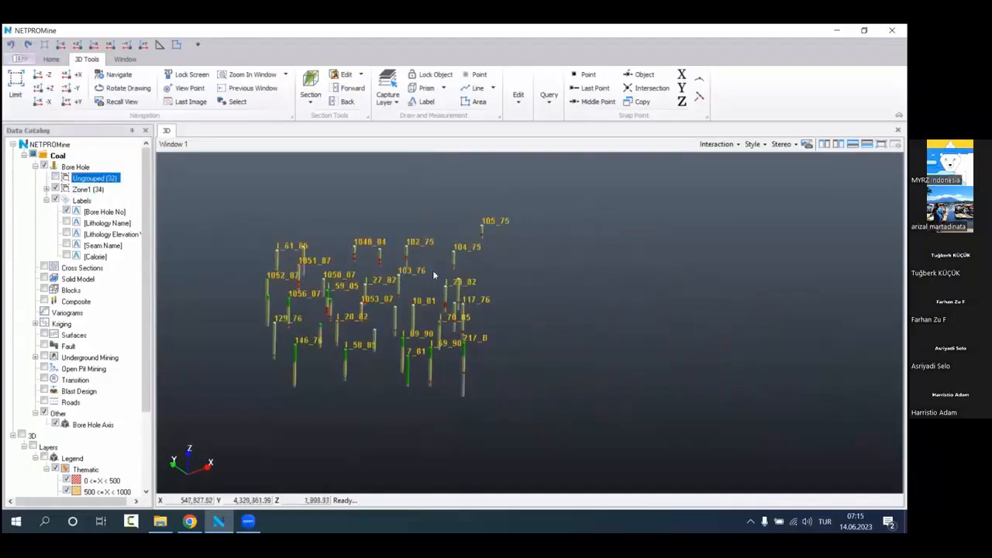
pyautogui.click(55, 177)
pyautogui.click(55, 177)
pyautogui.moveTo(469, 327); pyautogui.dragTo(503, 333)
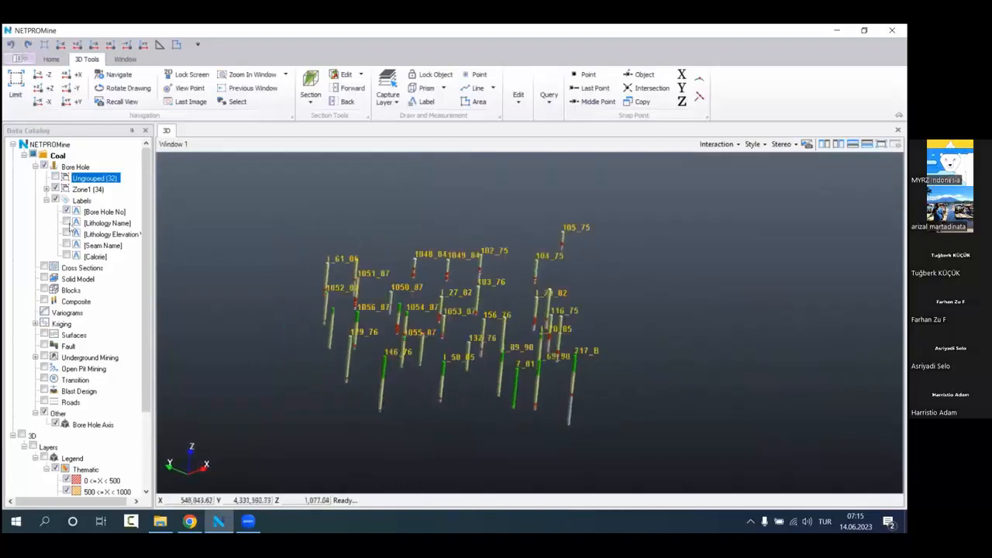
pyautogui.click(128, 189)
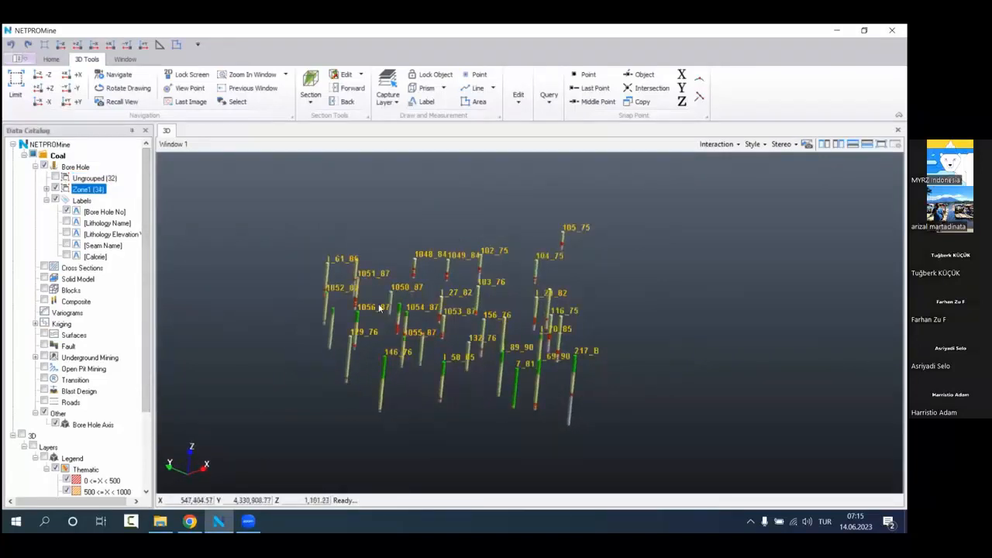
pyautogui.click(76, 166)
pyautogui.rightClick(87, 169)
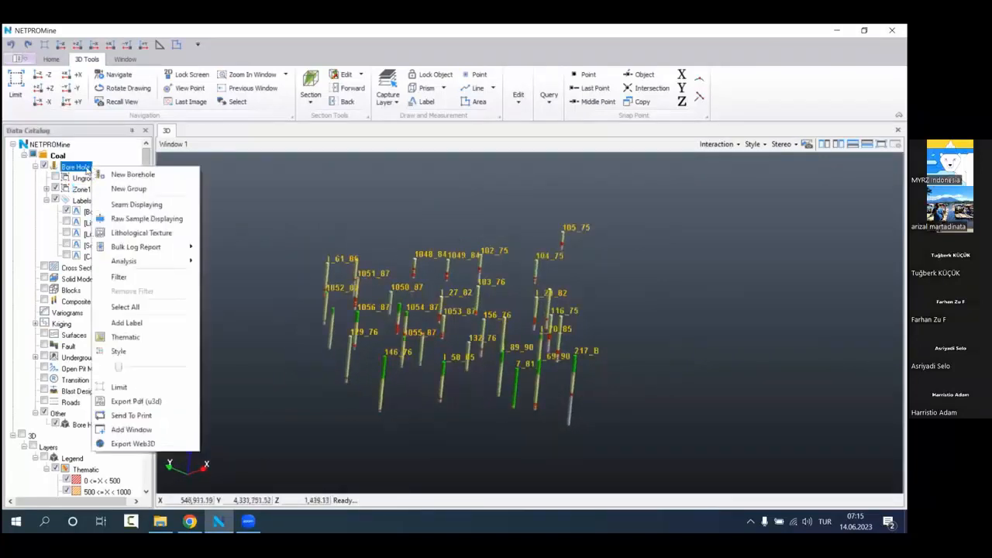
pyautogui.rightClick(74, 158)
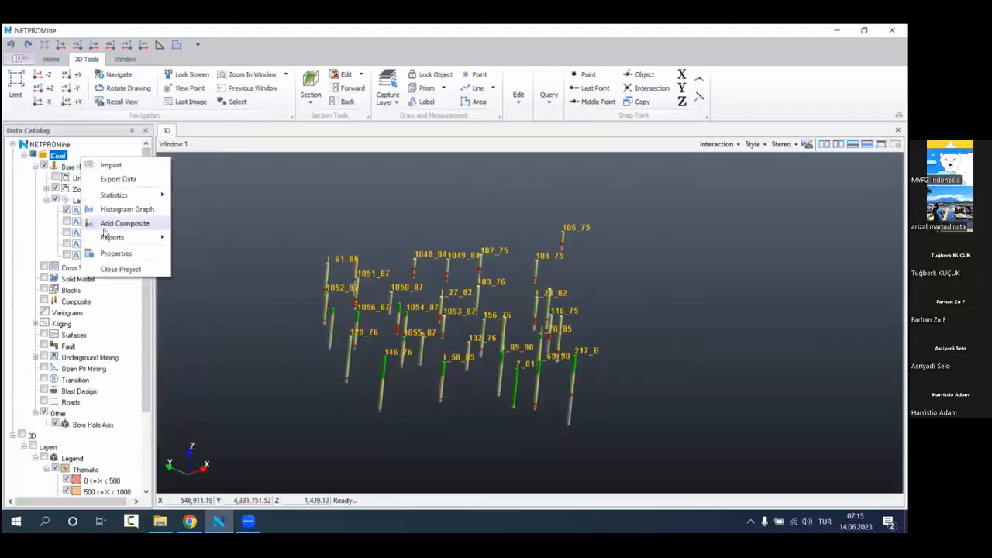
pyautogui.moveTo(117, 237)
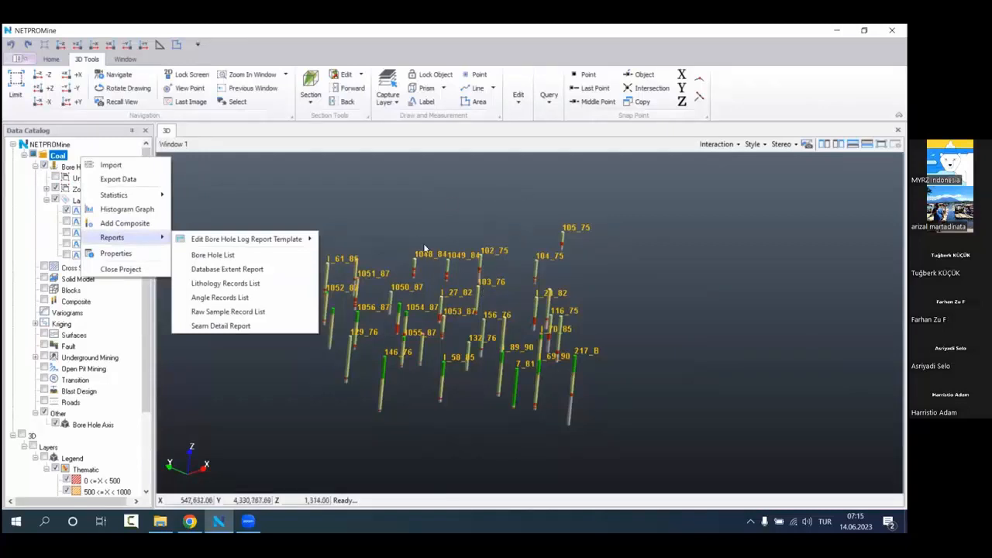
pyautogui.click(613, 295)
pyautogui.moveTo(575, 307); pyautogui.dragTo(522, 327)
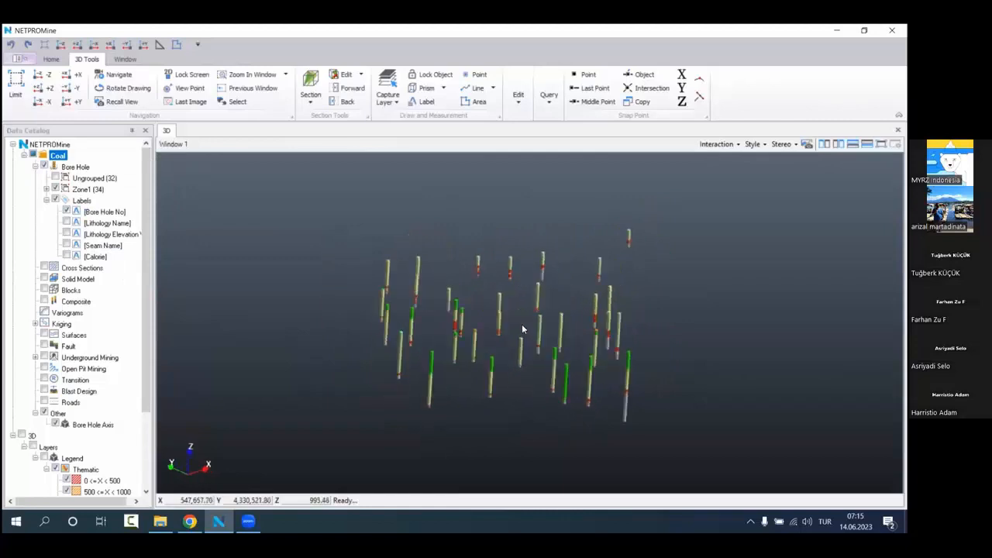
pyautogui.click(92, 189)
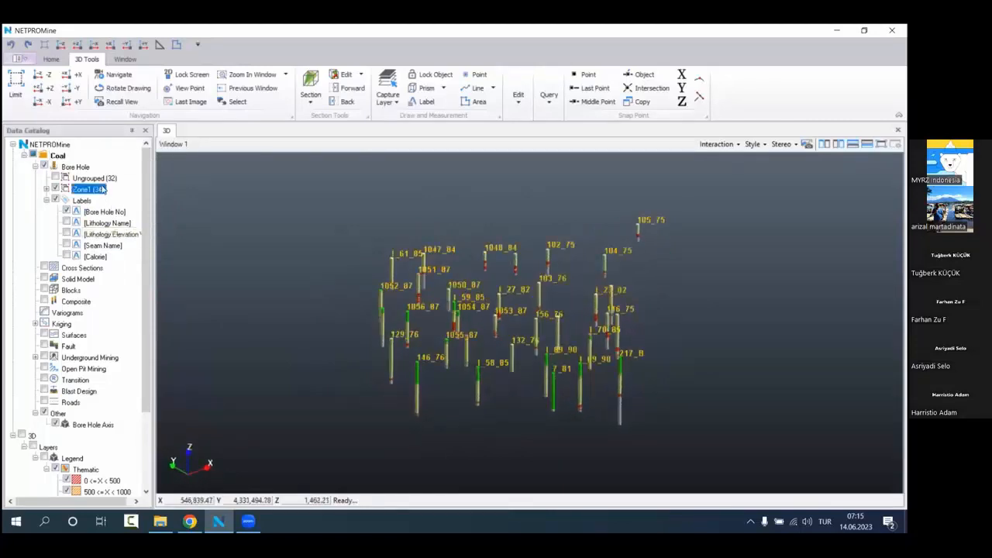
# Step: Generate the Bore Hole List report for the Coal project with only Zone1 displayed
pyautogui.rightClick(98, 159)
pyautogui.moveTo(163, 238)
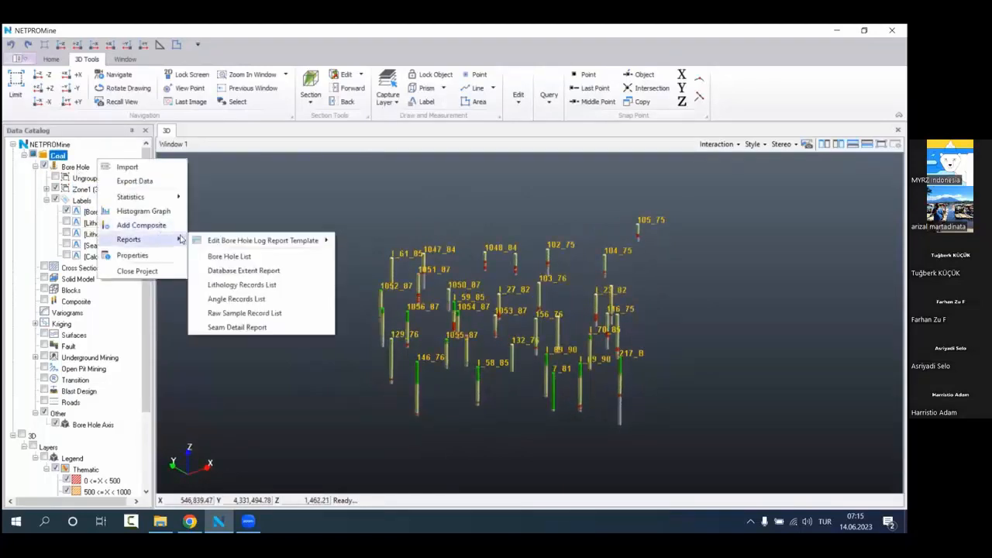
pyautogui.click(262, 261)
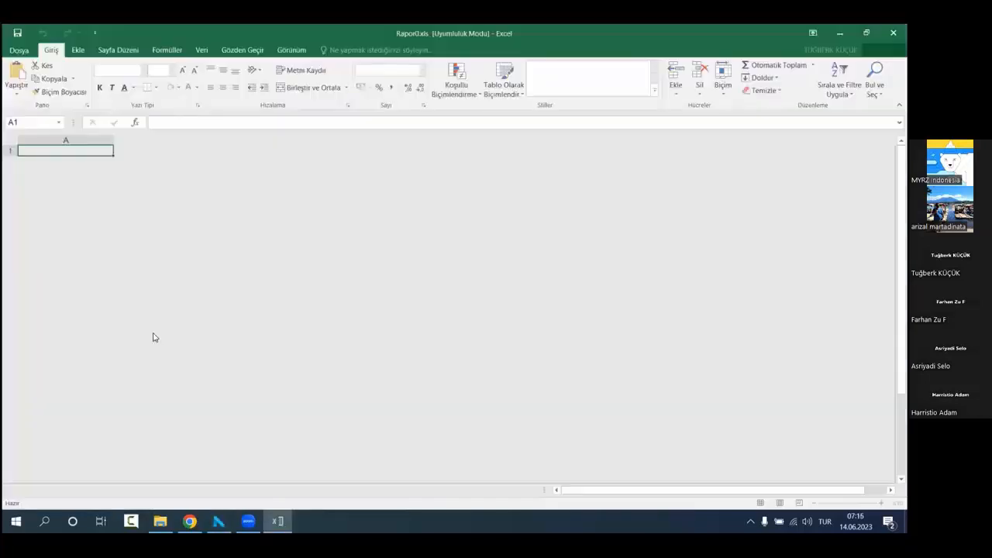
# Step: Review the bore hole list in Excel, select the borehole numbers in A12:A45 to count them, and close the report
pyautogui.scroll(-6, 148, 310)
pyautogui.scroll(3, 148, 310)
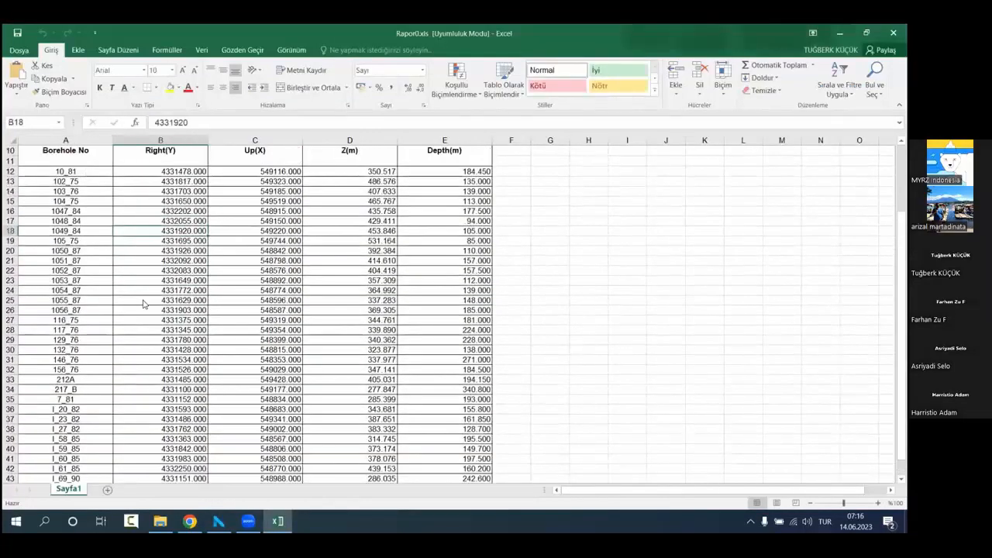
pyautogui.moveTo(66, 171); pyautogui.dragTo(79, 472)
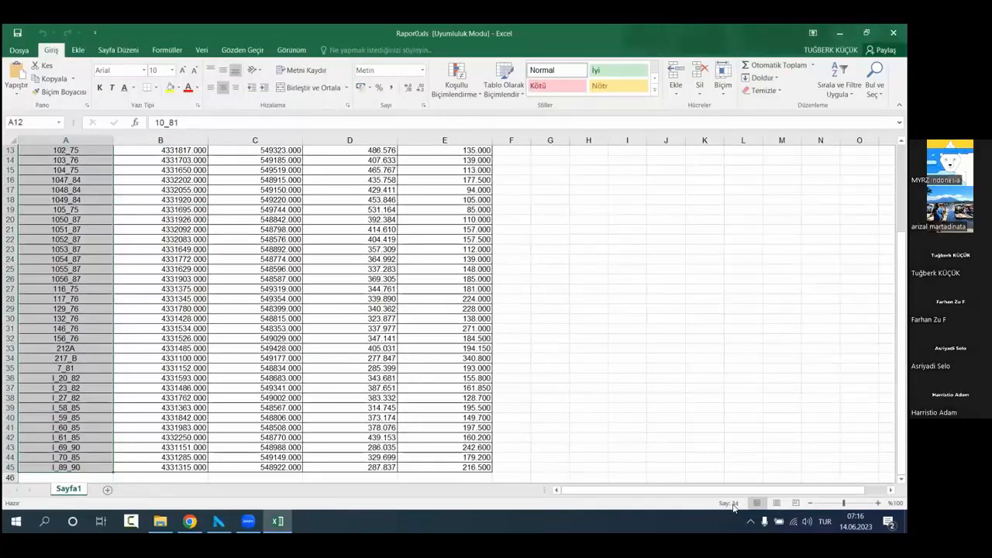
pyautogui.scroll(4, 158, 300)
pyautogui.scroll(-4, 303, 281)
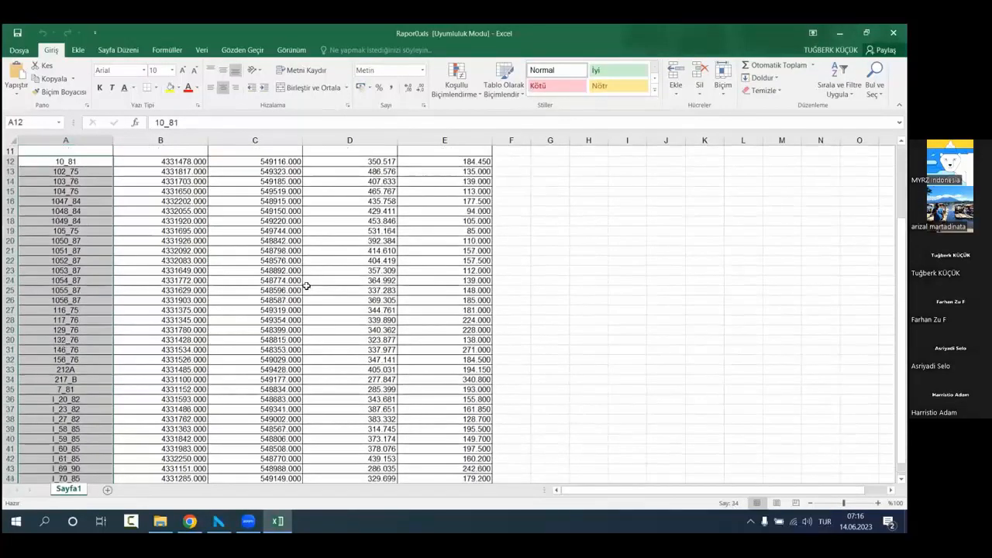
pyautogui.scroll(1, 307, 286)
pyautogui.scroll(3, 307, 286)
pyautogui.moveTo(589, 240); pyautogui.dragTo(589, 283)
pyautogui.moveTo(628, 250); pyautogui.dragTo(628, 239)
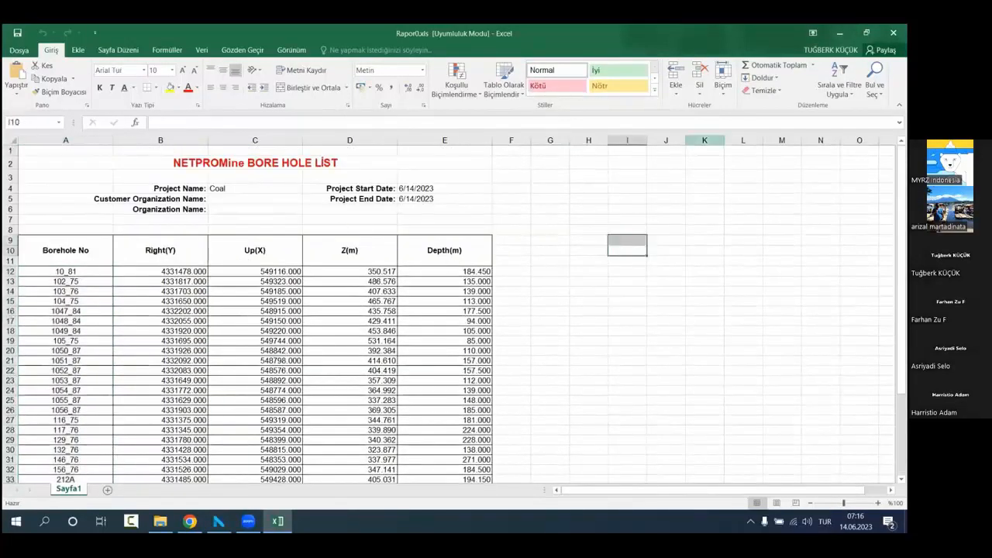
pyautogui.click(892, 32)
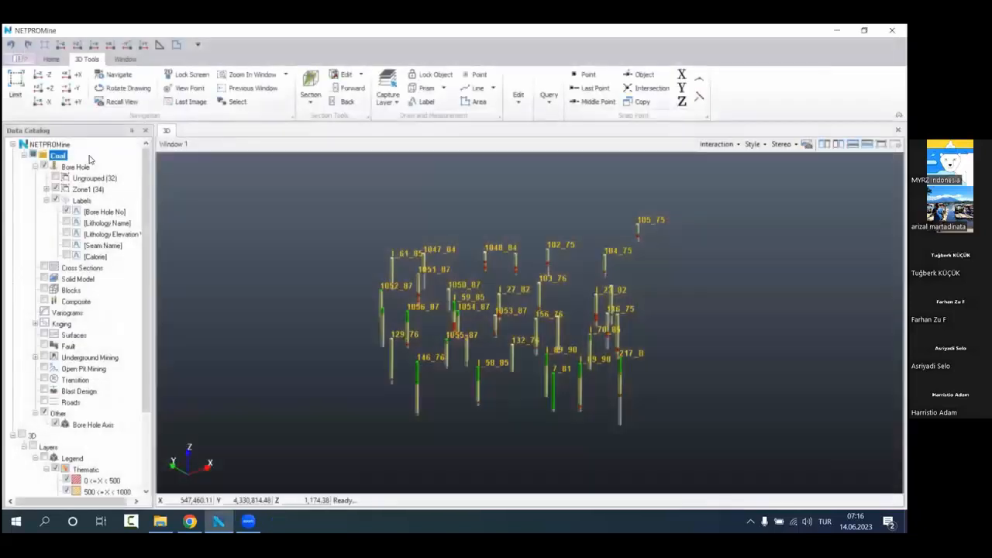
# Step: Generate the Raw Sample Record List report for the Coal project
pyautogui.rightClick(90, 157)
pyautogui.moveTo(140, 236)
pyautogui.click(302, 310)
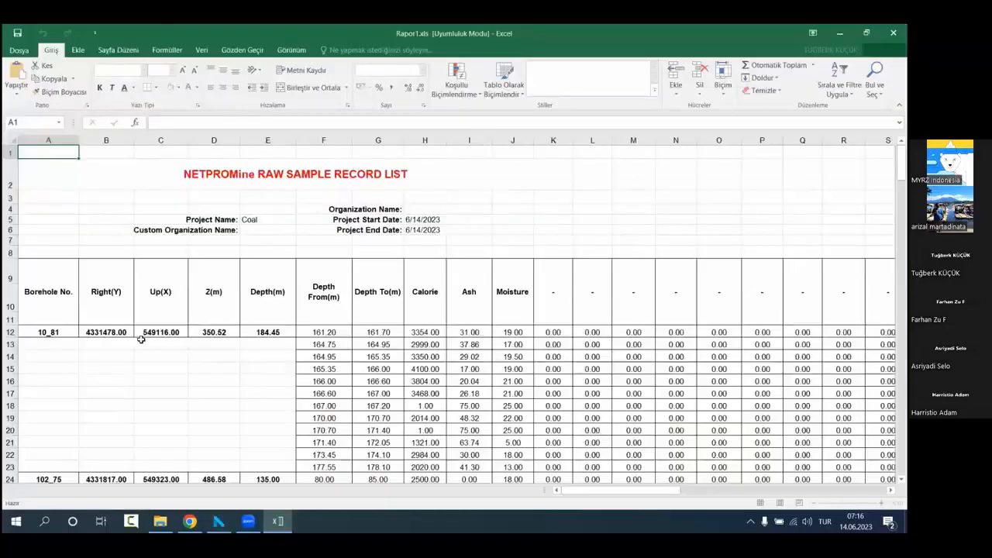
# Step: Review the raw sample records per bore hole and highlight the sample row of bore hole 105_75 in F91:Q91
pyautogui.click(141, 338)
pyautogui.scroll(-3, 141, 338)
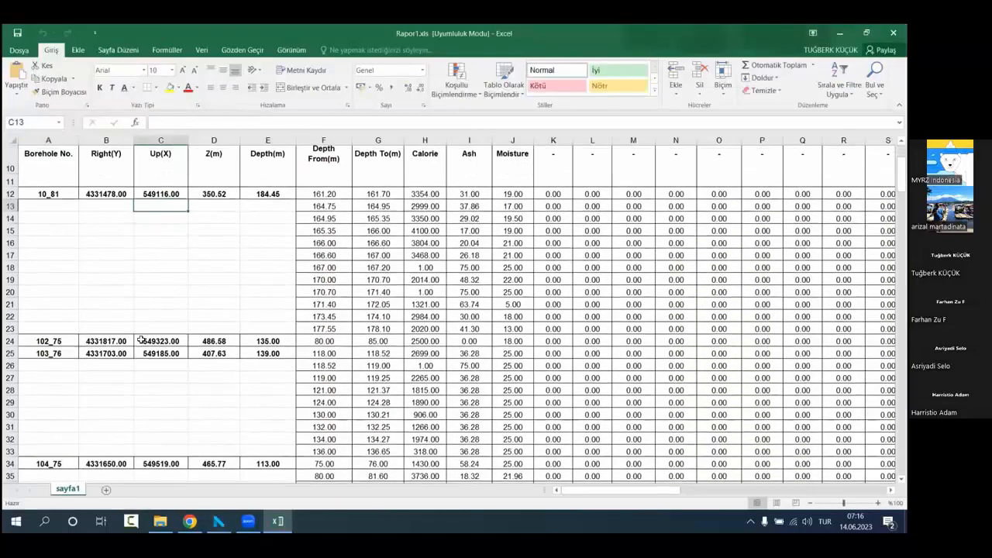
pyautogui.scroll(-6, 285, 335)
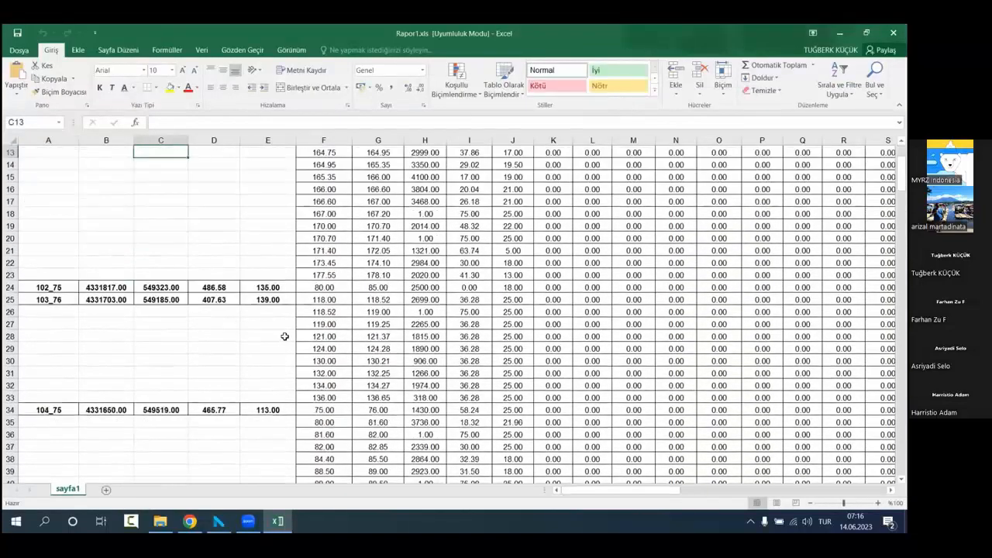
pyautogui.scroll(-17, 284, 335)
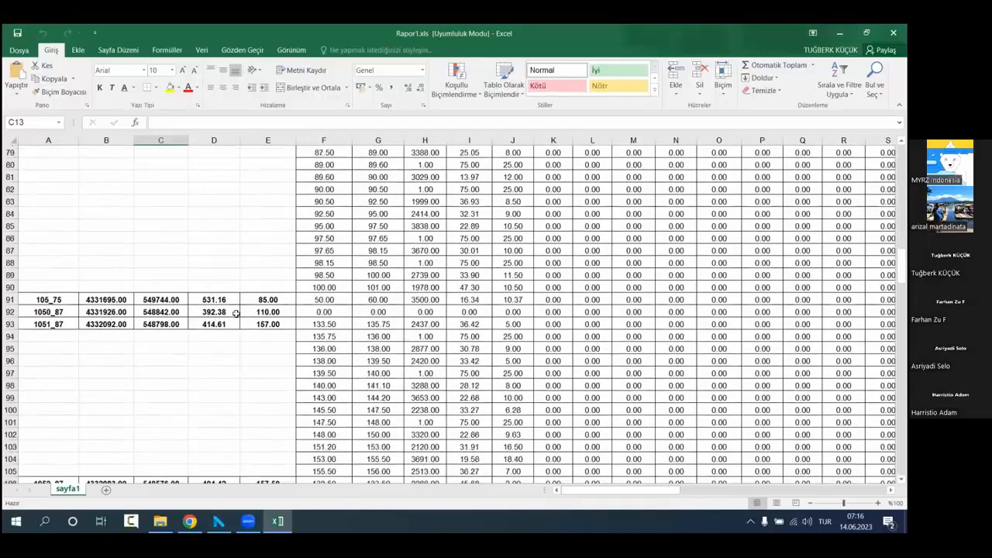
pyautogui.moveTo(329, 300); pyautogui.dragTo(801, 301)
pyautogui.click(504, 361)
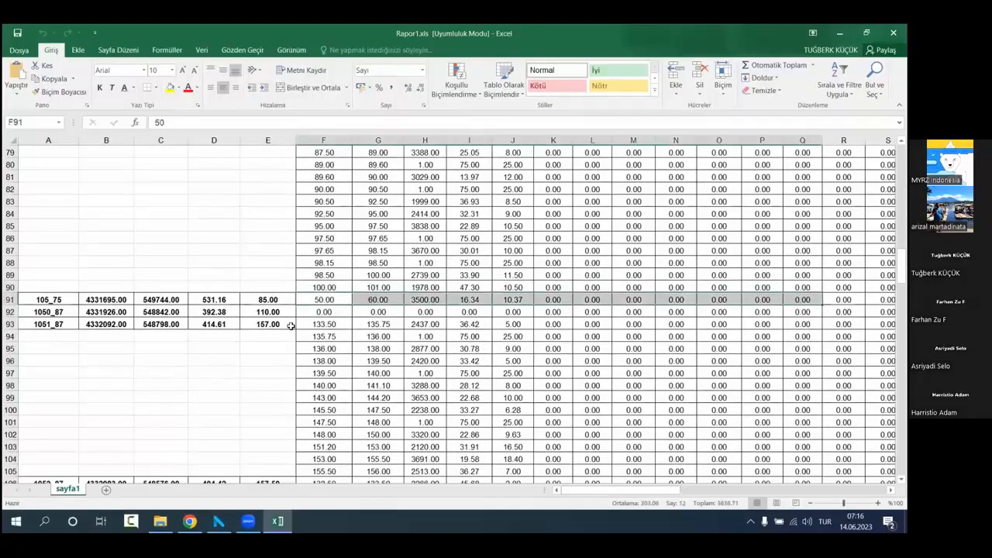
# Step: Examine the depth intervals and calorie values of bore hole 10_81, and browse the sample records through to the end of the sheet
pyautogui.scroll(6, 290, 326)
pyautogui.scroll(19, 290, 326)
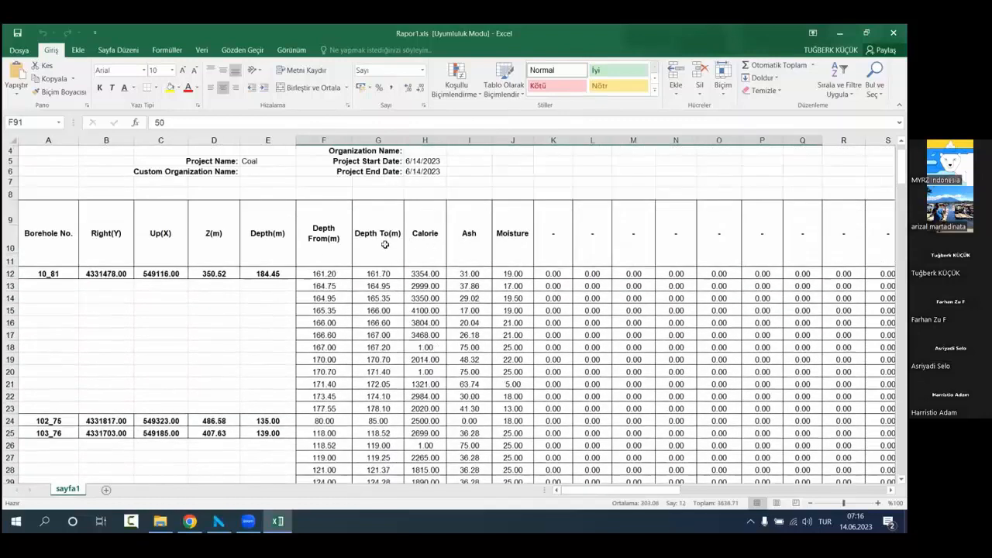
pyautogui.moveTo(326, 276); pyautogui.dragTo(426, 409)
pyautogui.click(434, 272)
pyautogui.click(133, 382)
pyautogui.scroll(-14, 134, 382)
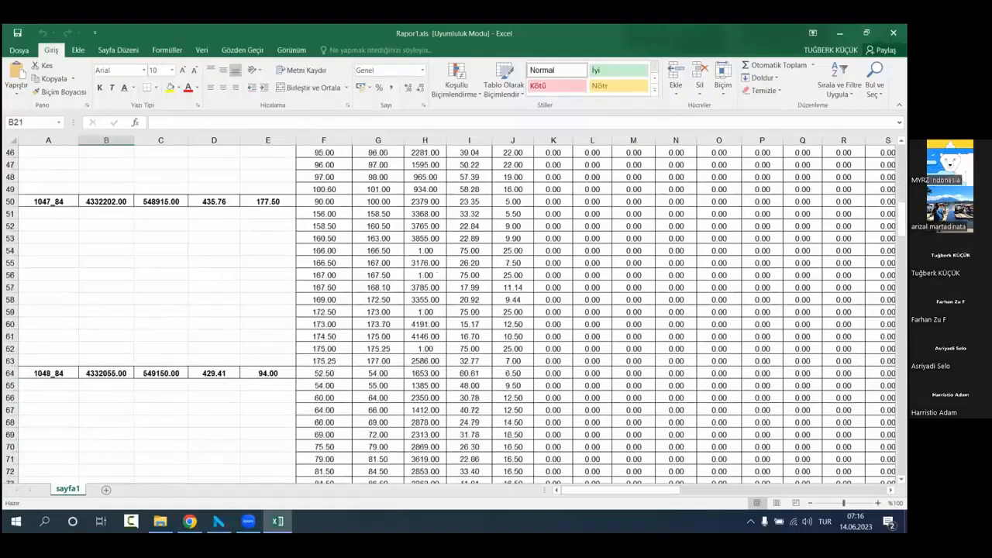
pyautogui.moveTo(900, 217); pyautogui.dragTo(900, 453)
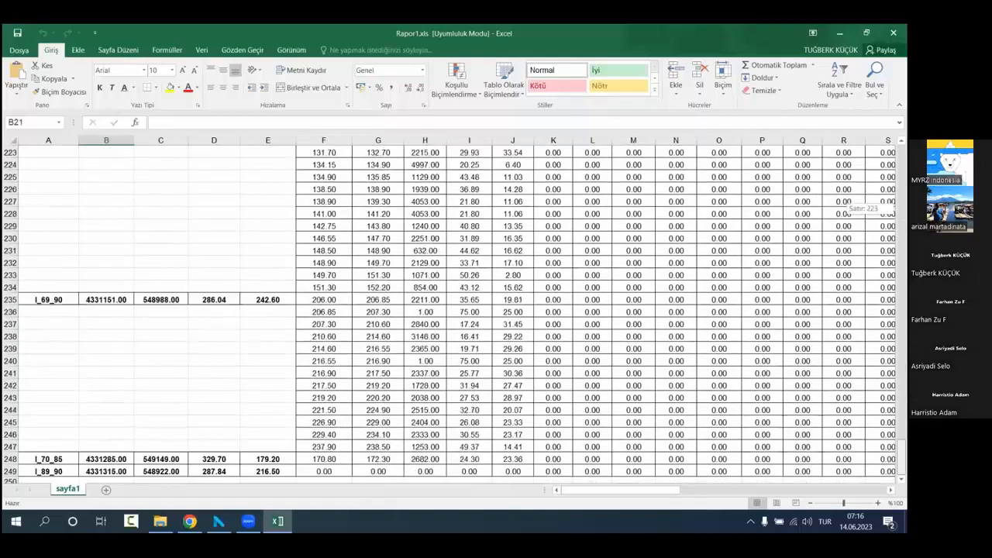
# Step: Close the raw sample report and, back in NETPROMine, display the Ungrouped bore holes in the 3D view
pyautogui.scroll(20, 513, 156)
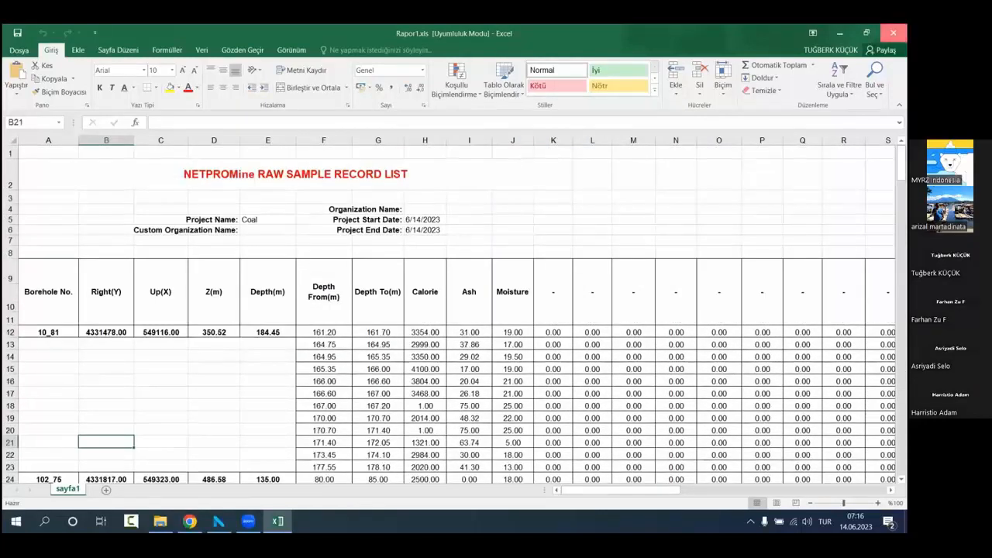
pyautogui.click(893, 32)
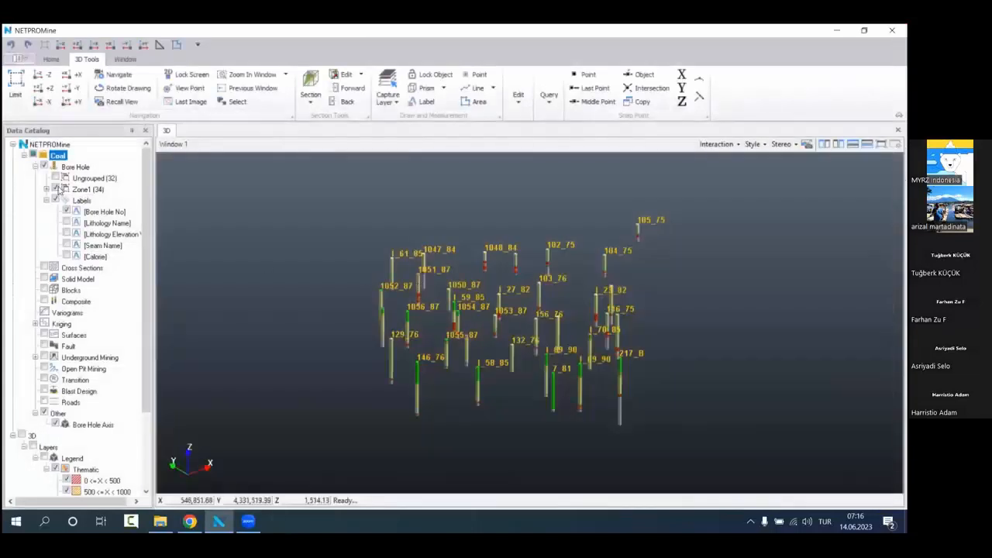
pyautogui.click(54, 179)
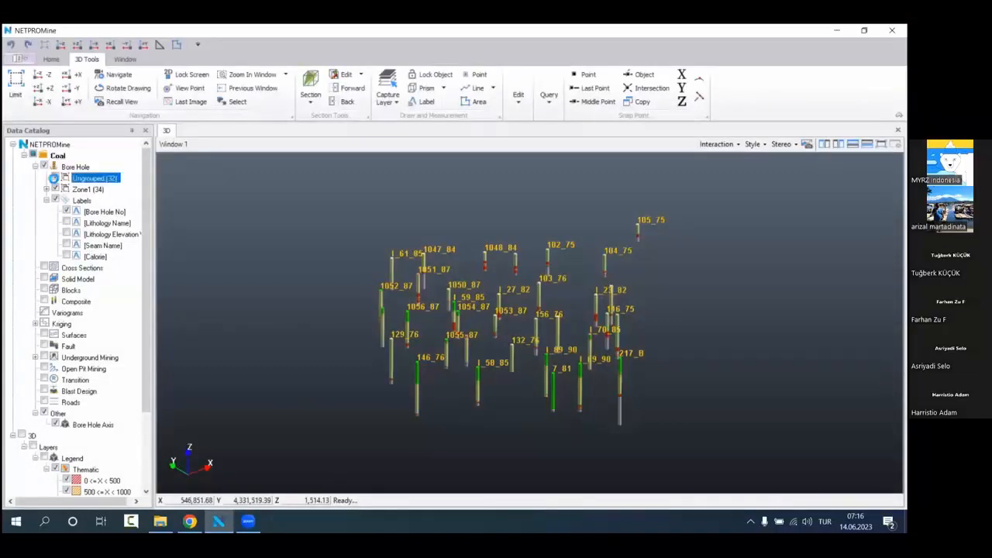
pyautogui.moveTo(468, 299); pyautogui.dragTo(397, 283)
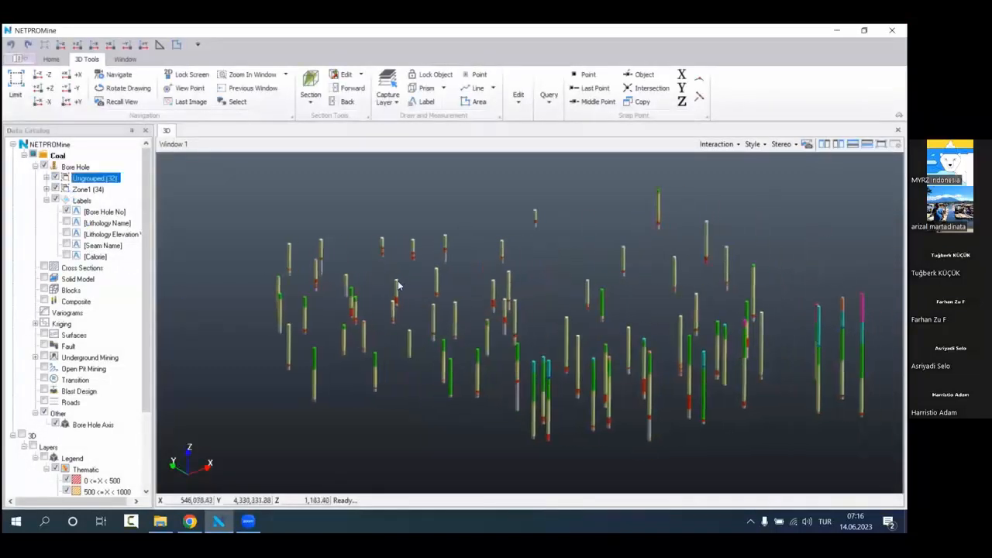
pyautogui.scroll(-2, 487, 318)
pyautogui.moveTo(488, 318)
pyautogui.mouseDown()
pyautogui.moveTo(462, 295)
pyautogui.moveTo(487, 310)
pyautogui.mouseUp()
# Step: Delete the Zone1 group and check the ungrouped bore holes in the 3D view
pyautogui.click(97, 191)
pyautogui.rightClick(117, 191)
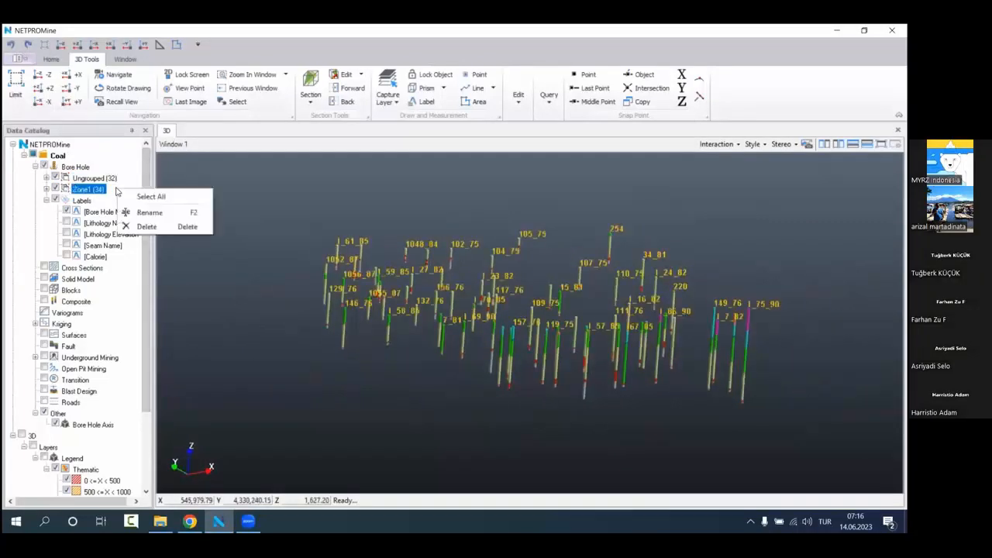
pyautogui.click(147, 226)
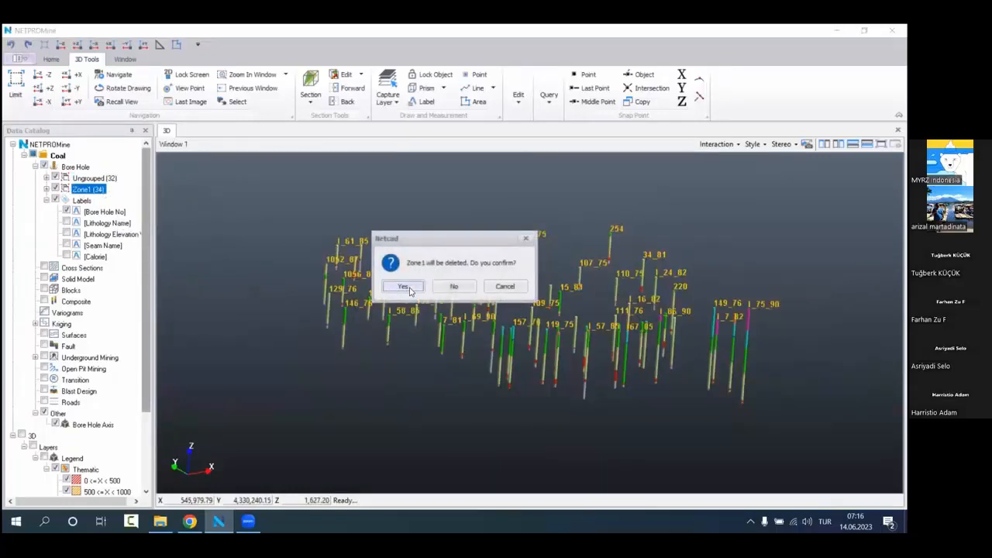
pyautogui.click(404, 287)
pyautogui.click(114, 180)
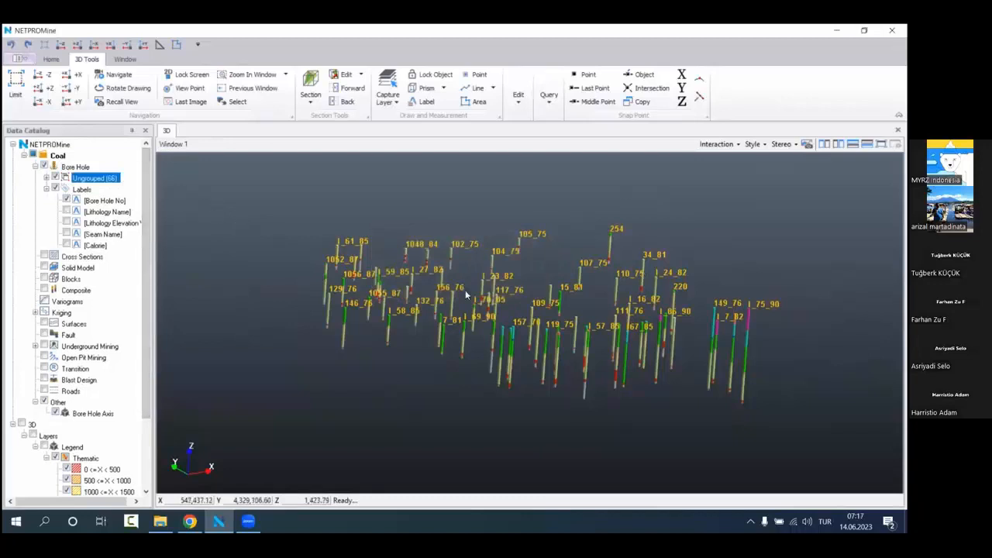
pyautogui.moveTo(466, 296); pyautogui.dragTo(393, 297, button='middle')
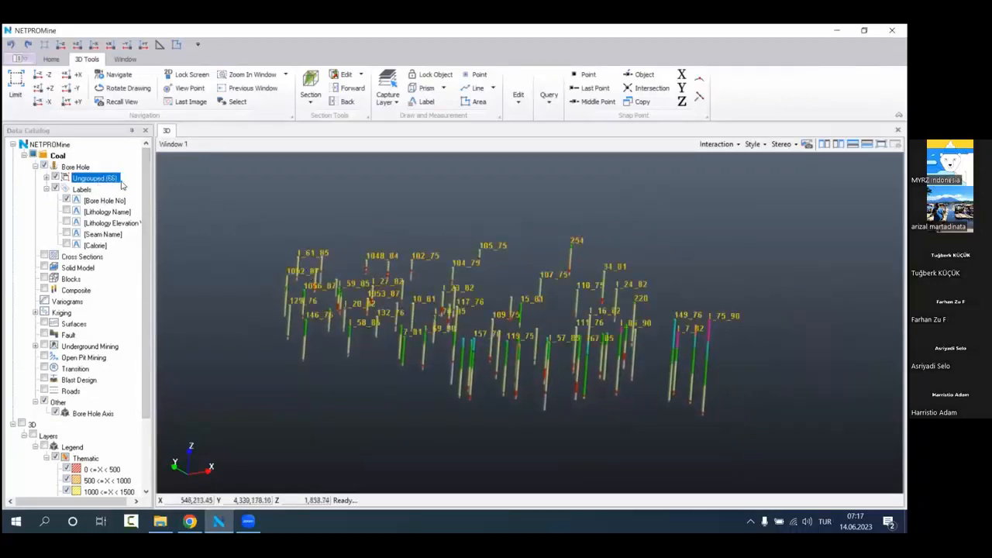
pyautogui.moveTo(476, 314); pyautogui.dragTo(502, 309, button='middle')
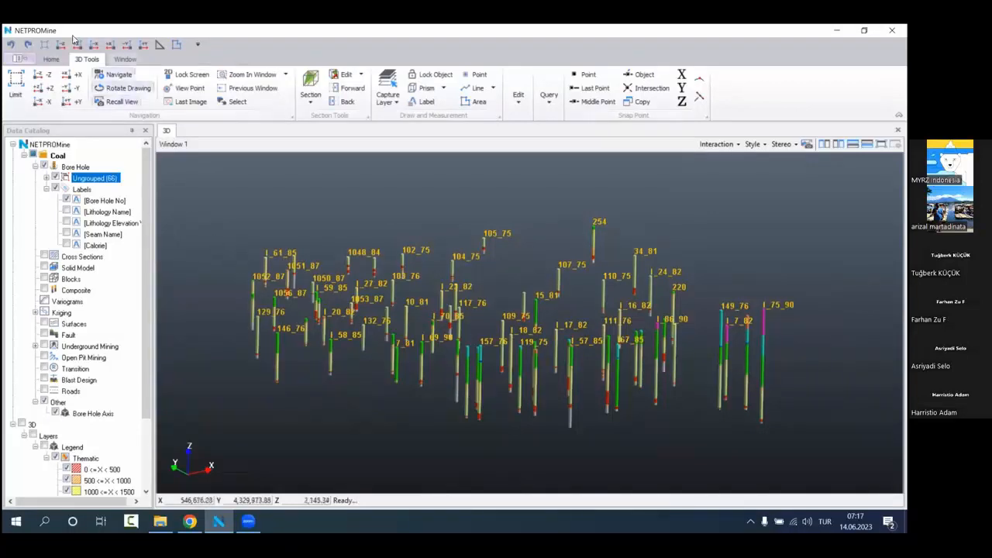
# Step: Look over the analysis options available for the bore holes and set the 3D view to the XY plan view
pyautogui.click(50, 59)
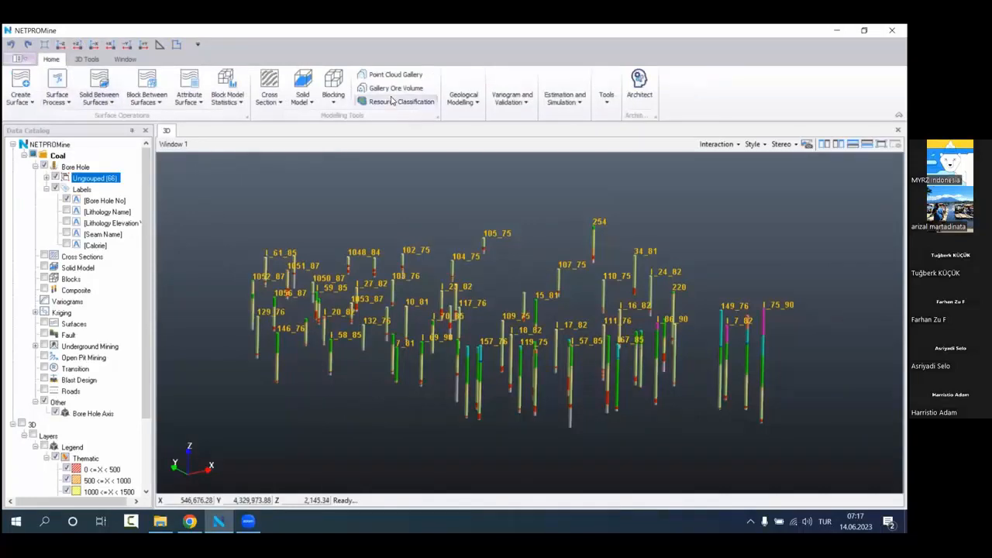
pyautogui.rightClick(87, 169)
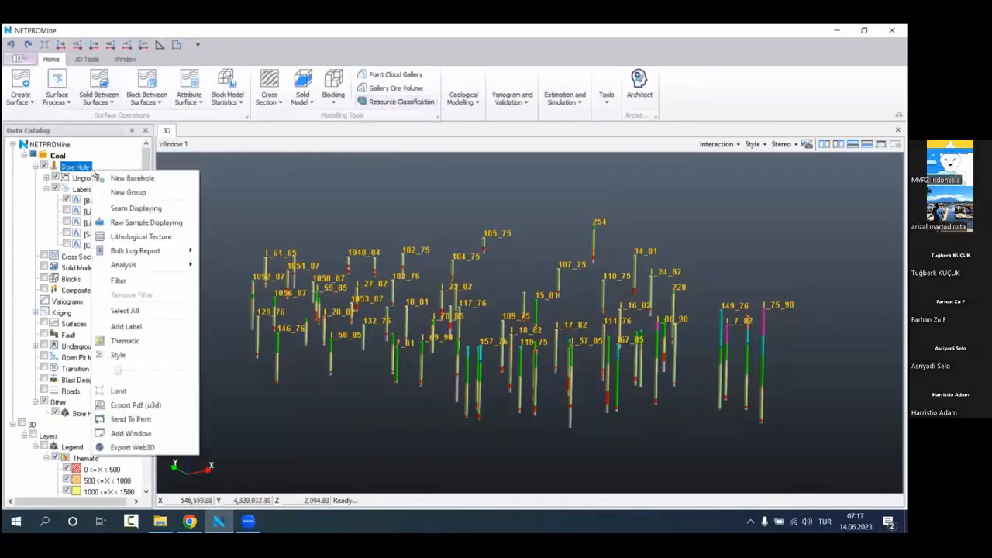
pyautogui.moveTo(135, 266)
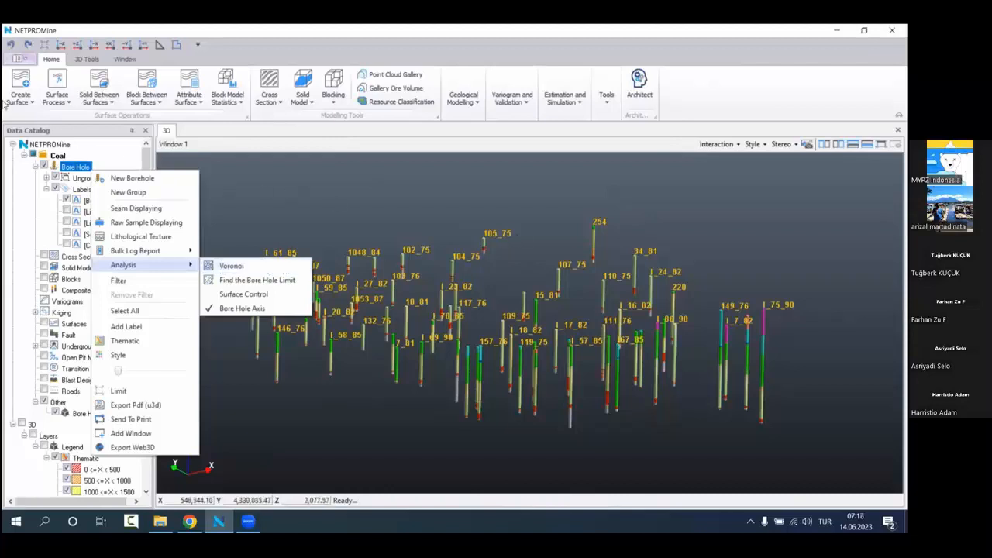
pyautogui.click(64, 47)
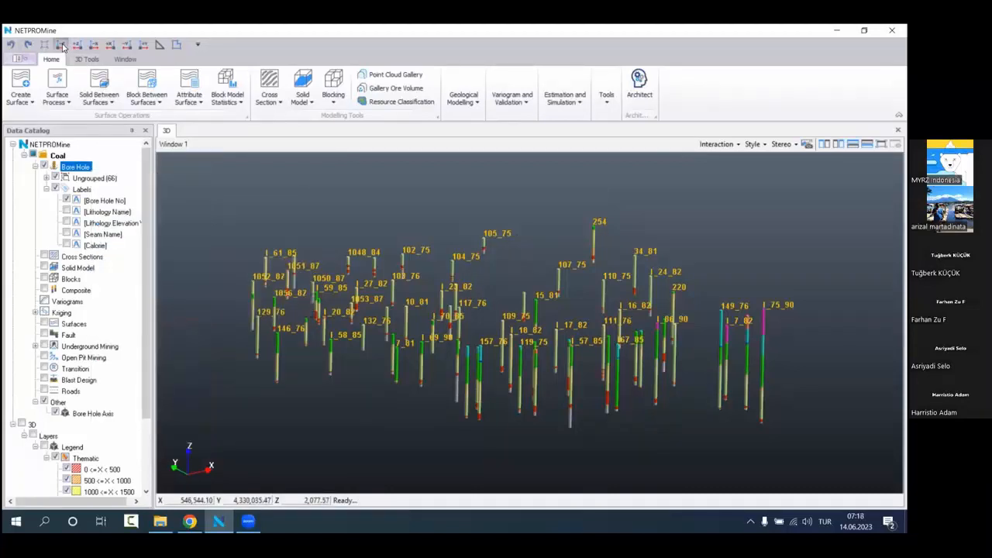
pyautogui.click(62, 45)
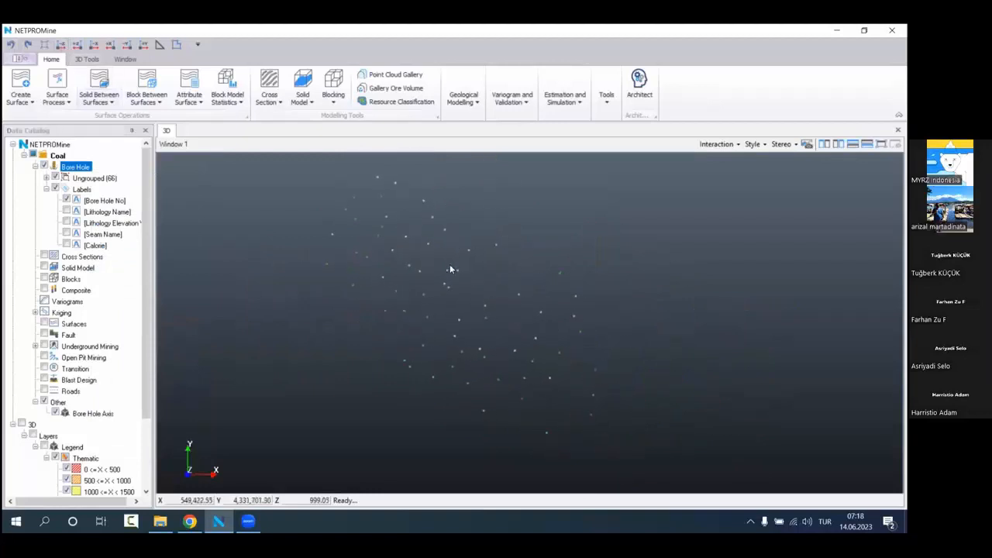
# Step: Start drawing an area on a new layer named Area
pyautogui.rightClick(259, 315)
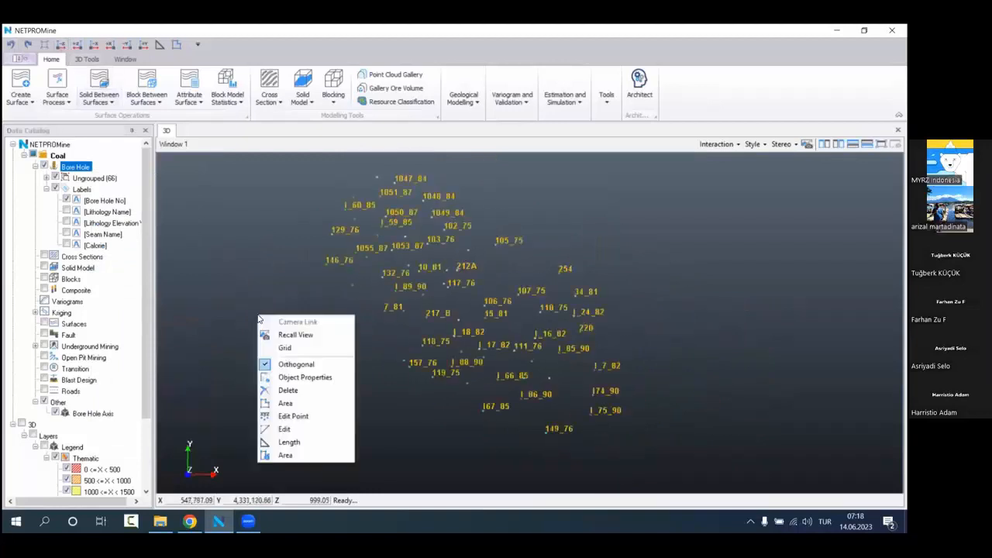
pyautogui.click(306, 404)
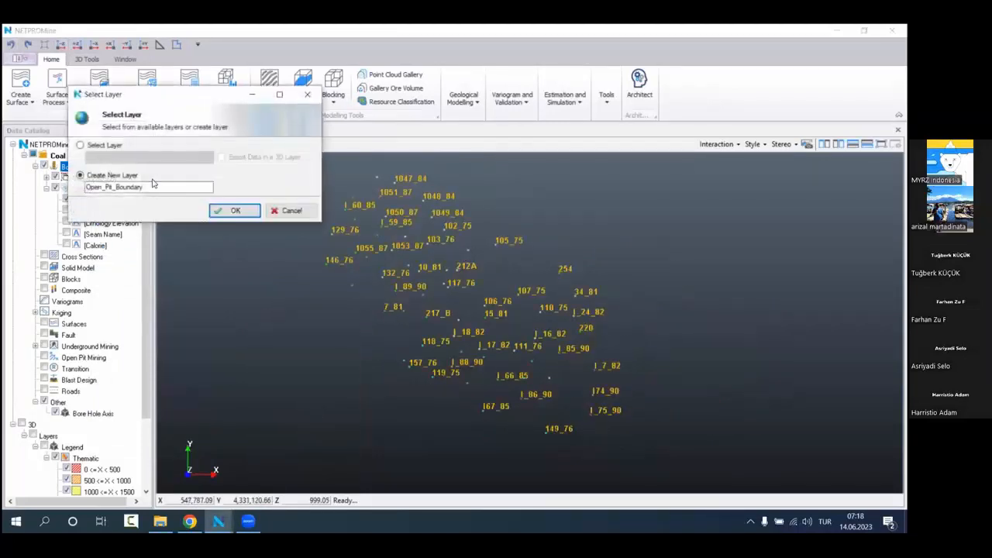
pyautogui.moveTo(153, 184); pyautogui.dragTo(7, 168)
pyautogui.write('A')
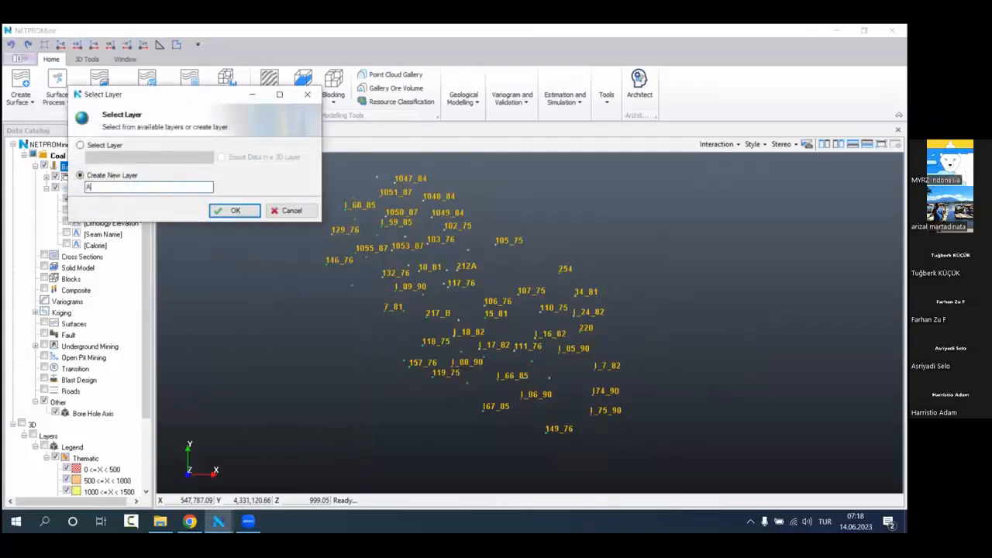
pyautogui.write('rea')
pyautogui.click(235, 211)
# Step: Draw a four-sided boundary of about 2,338,000 area units around the southeastern bore holes, from 157_76 and 254 to 149_76, adjusting its corners
pyautogui.click(372, 358)
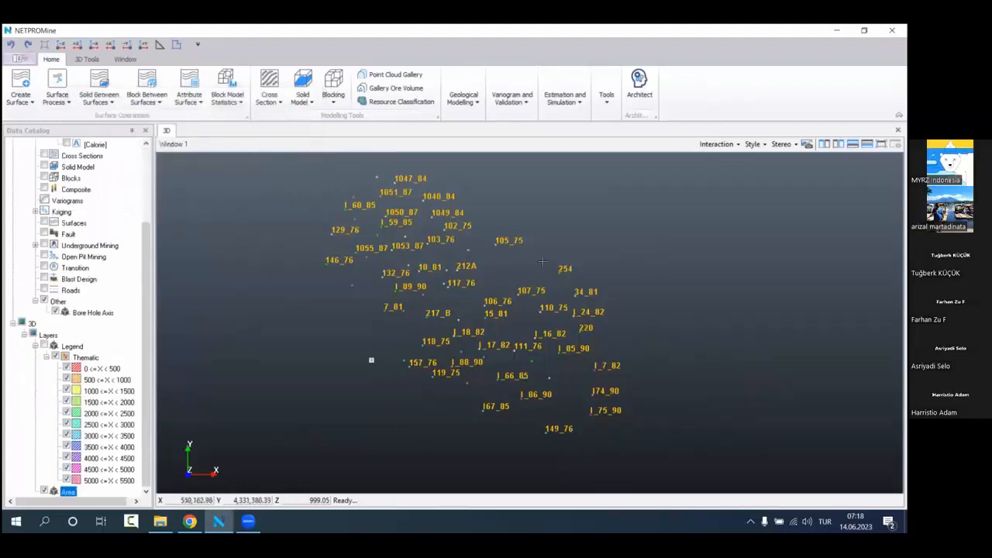
pyautogui.click(570, 234)
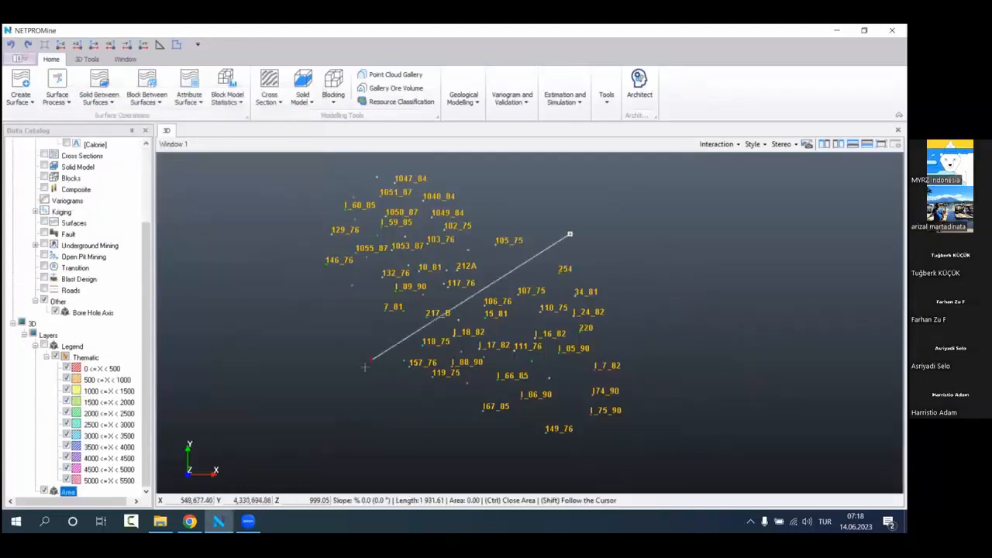
pyautogui.moveTo(372, 360); pyautogui.dragTo(375, 370)
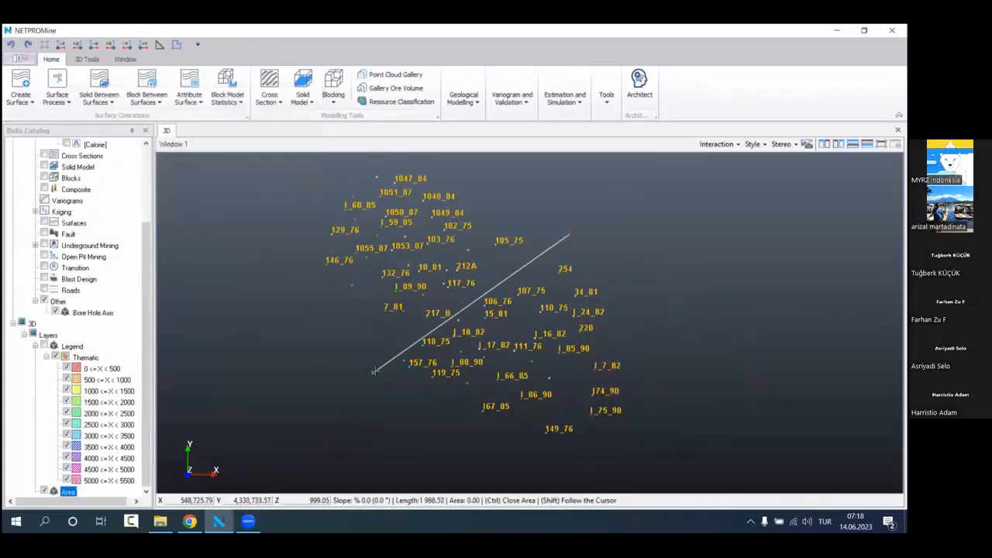
pyautogui.click(662, 459)
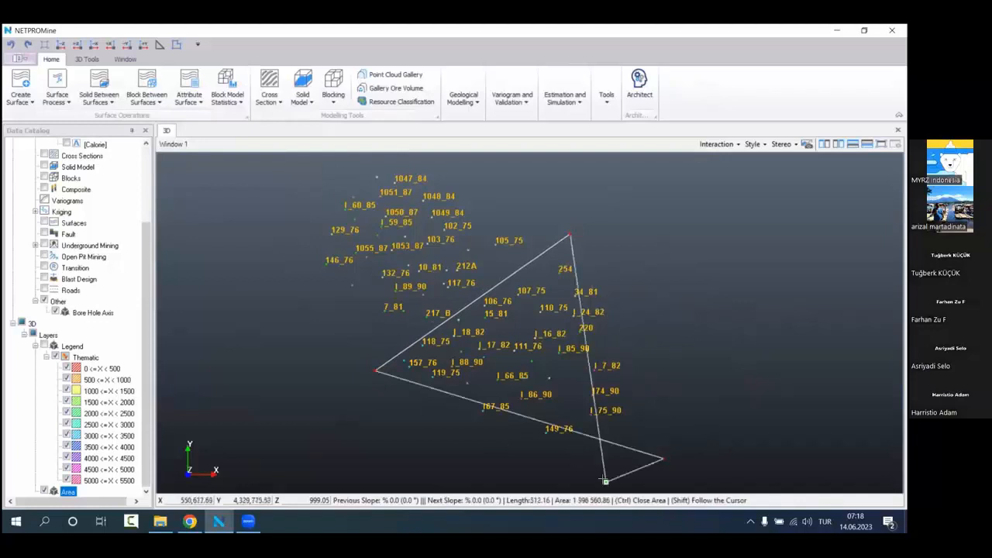
pyautogui.moveTo(605, 482)
pyautogui.mouseDown()
pyautogui.moveTo(683, 433)
pyautogui.moveTo(612, 482)
pyautogui.mouseUp()
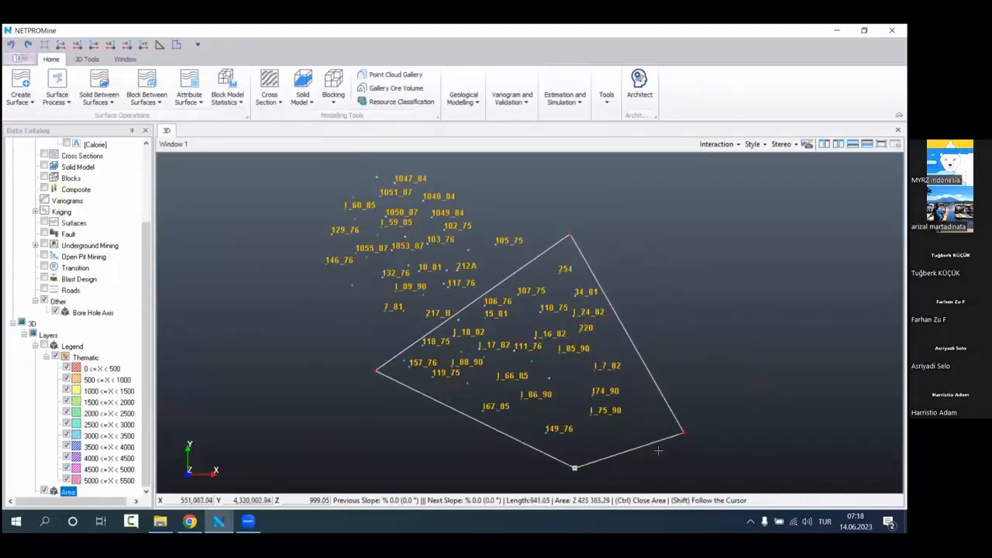
pyautogui.moveTo(683, 433); pyautogui.dragTo(667, 401)
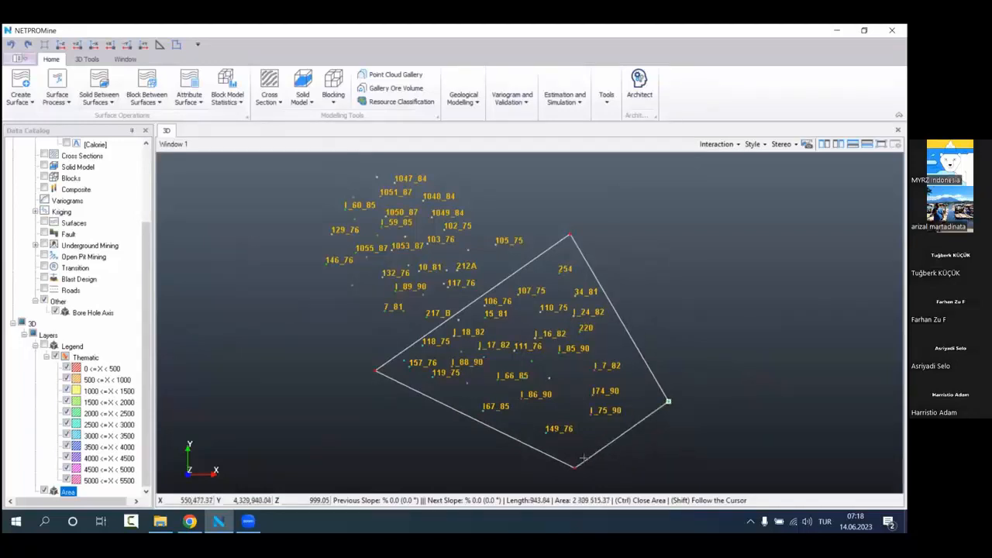
pyautogui.moveTo(575, 467); pyautogui.dragTo(574, 466)
pyautogui.moveTo(383, 369); pyautogui.dragTo(369, 372)
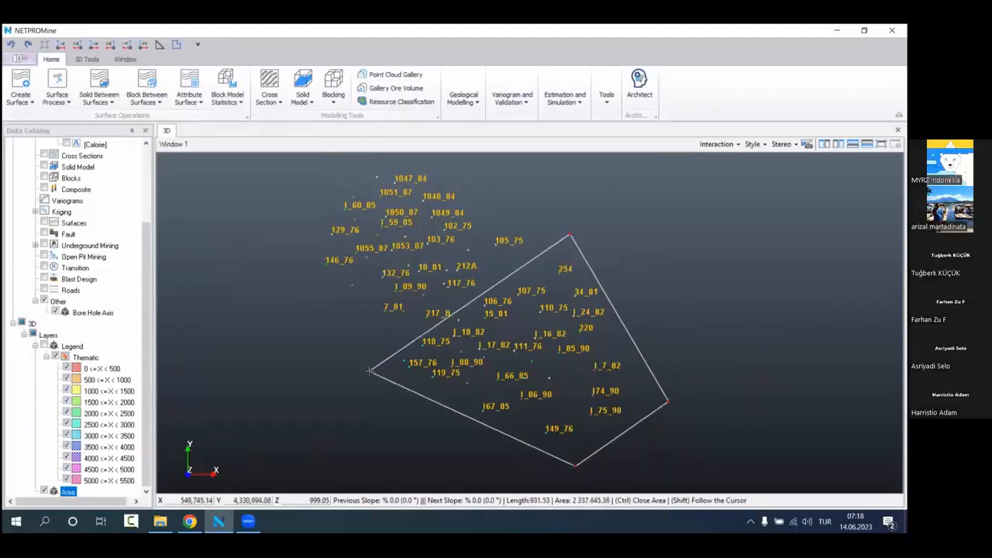
pyautogui.moveTo(570, 235); pyautogui.dragTo(572, 237)
pyautogui.click(572, 235)
pyautogui.rightClick(572, 235)
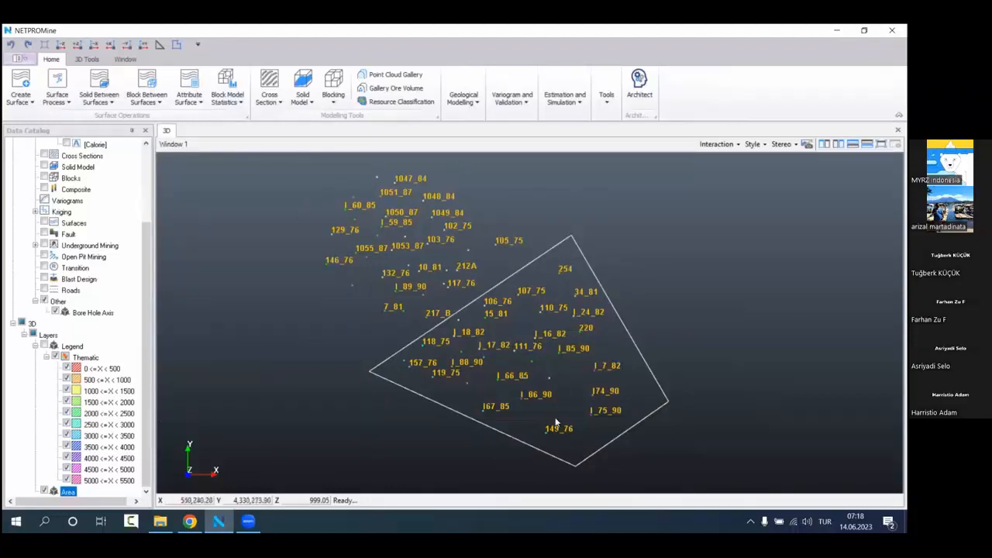
# Step: Start the Voronoi analysis on the bore holes and select the drawn four-sided area as its boundary
pyautogui.scroll(3, 41, 257)
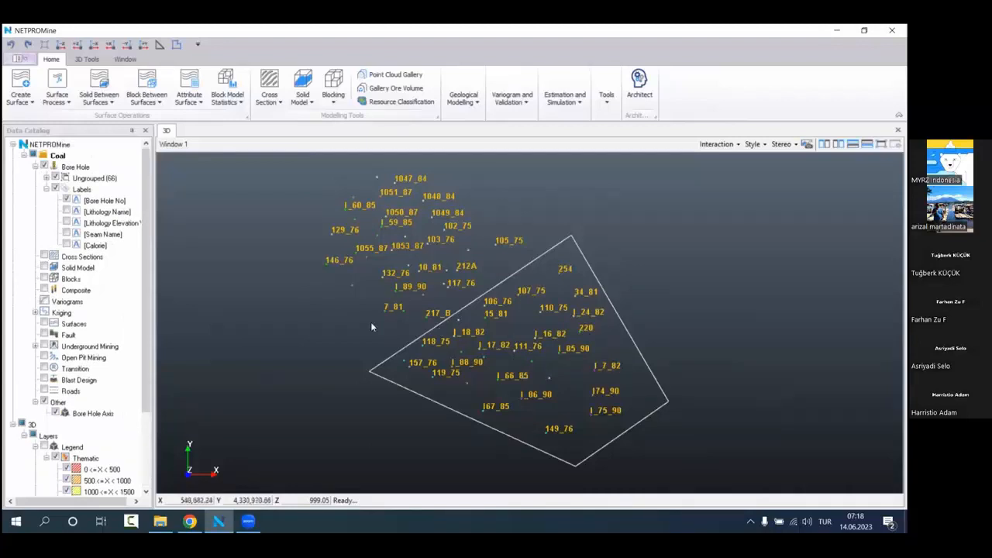
pyautogui.scroll(-3, 94, 300)
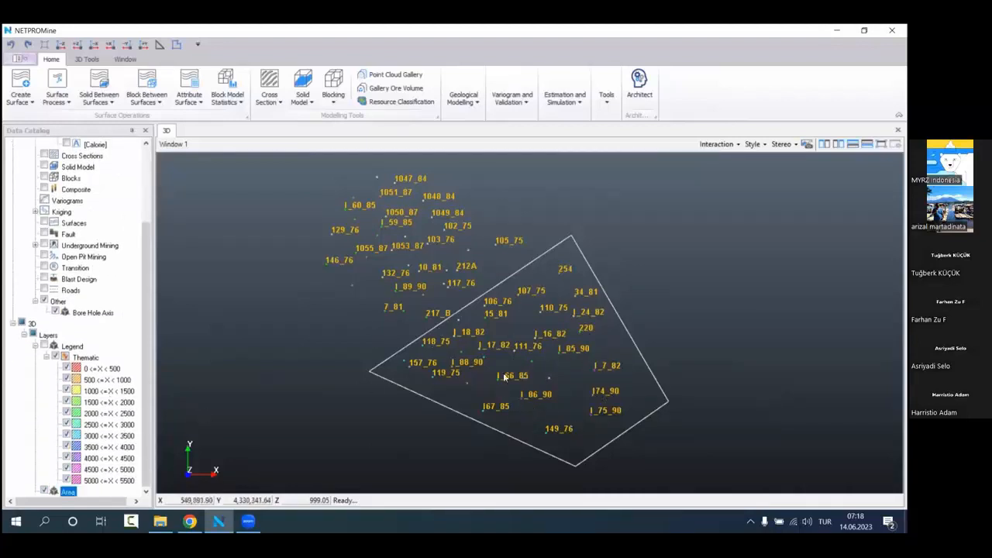
pyautogui.scroll(3, 34, 254)
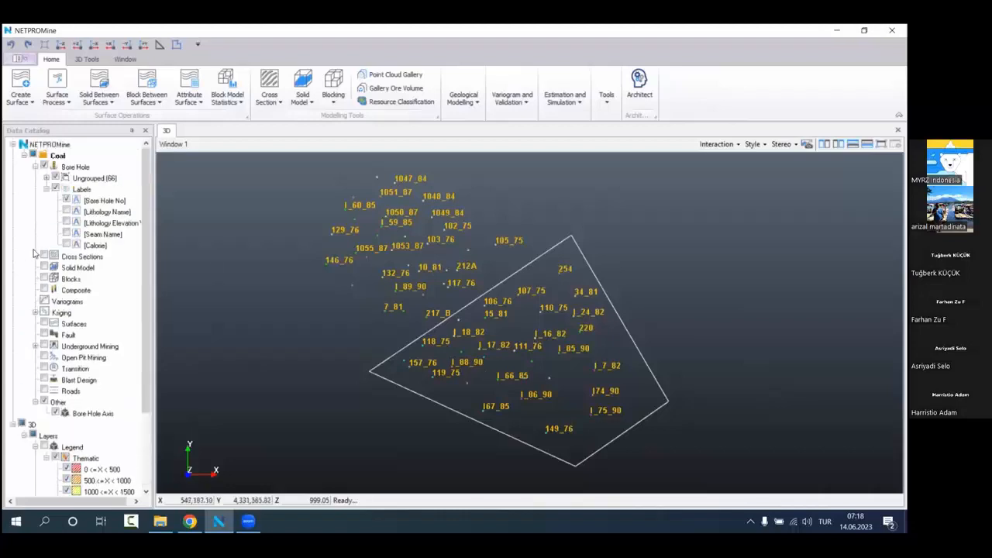
pyautogui.rightClick(103, 170)
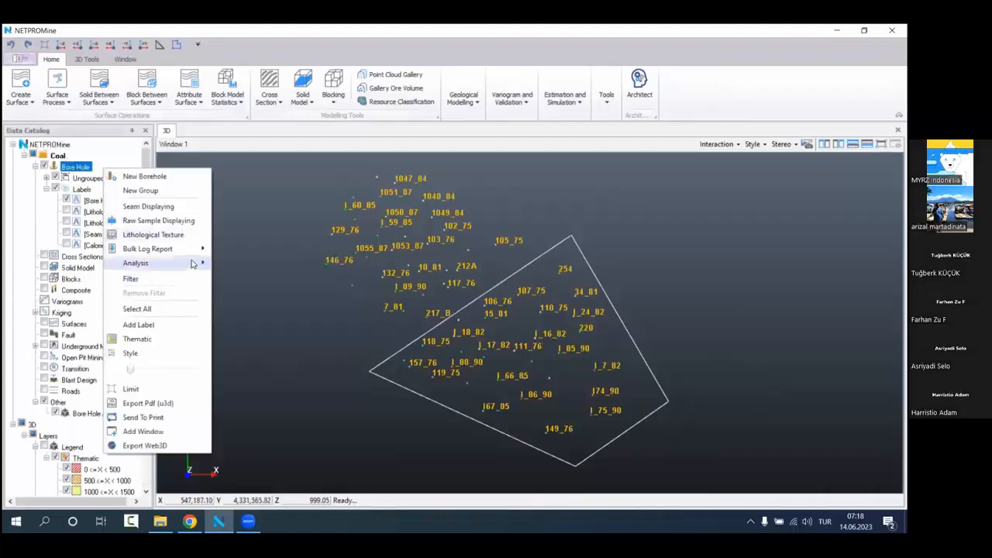
pyautogui.moveTo(192, 264)
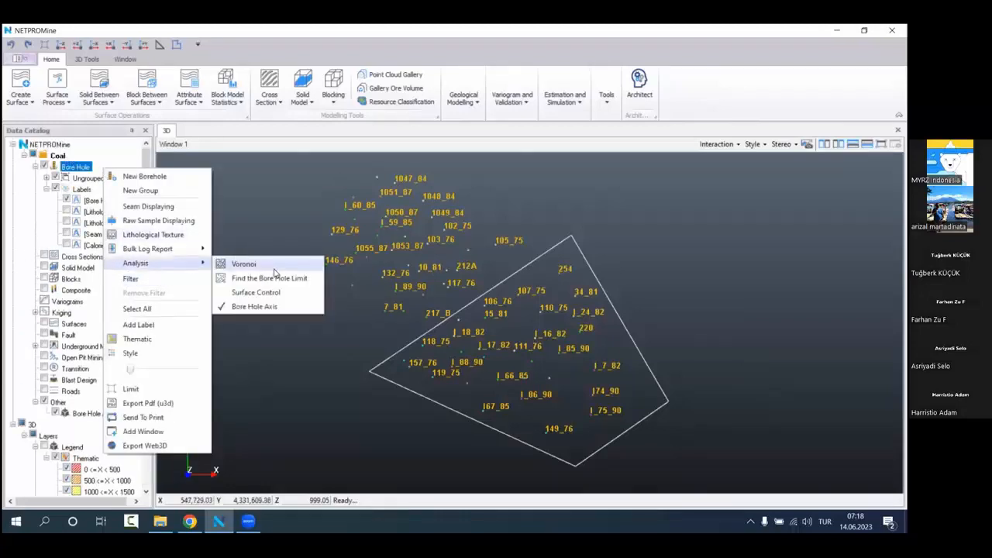
pyautogui.click(274, 268)
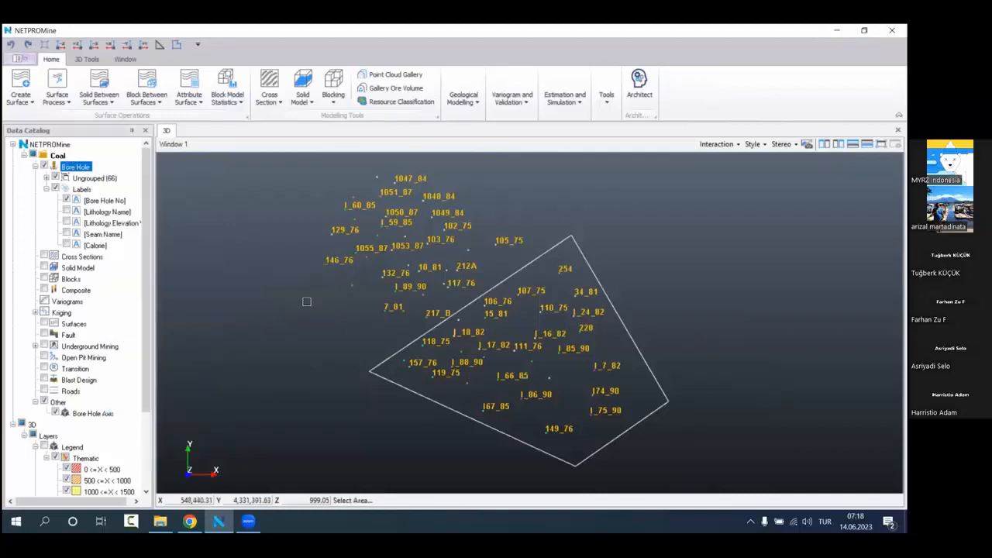
pyautogui.click(400, 381)
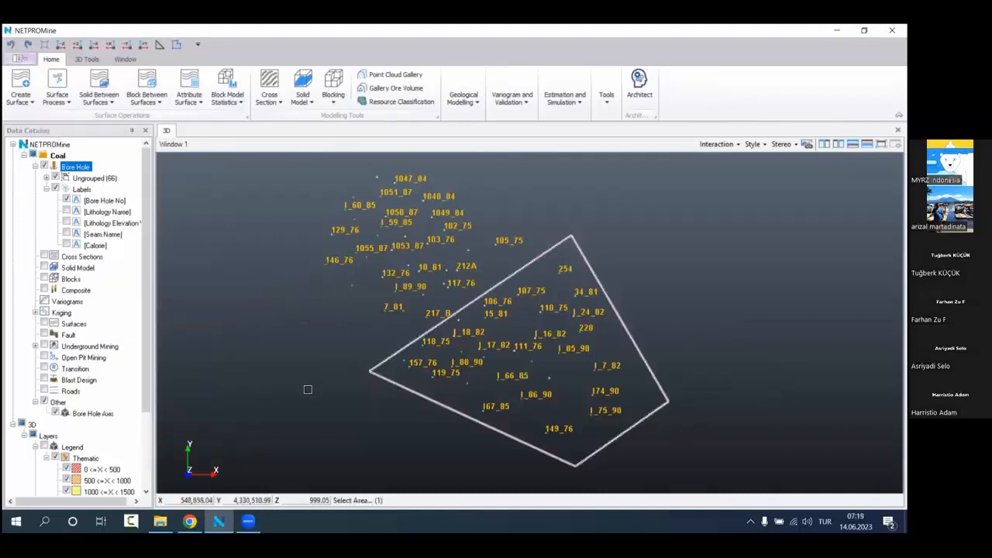
pyautogui.rightClick(302, 343)
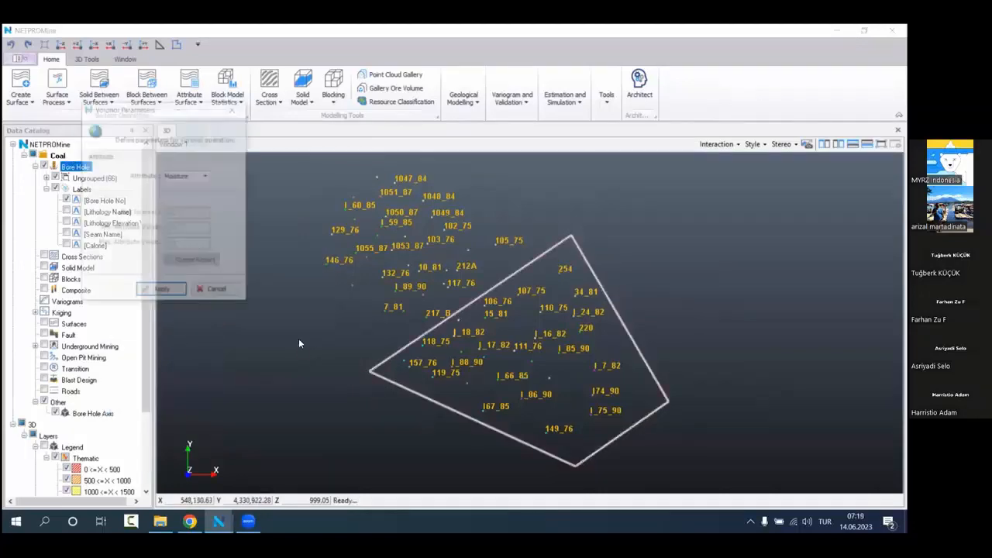
# Step: Set the Voronoi attribute to Calorie and view the bore holes in the plan view
pyautogui.click(207, 175)
pyautogui.click(190, 203)
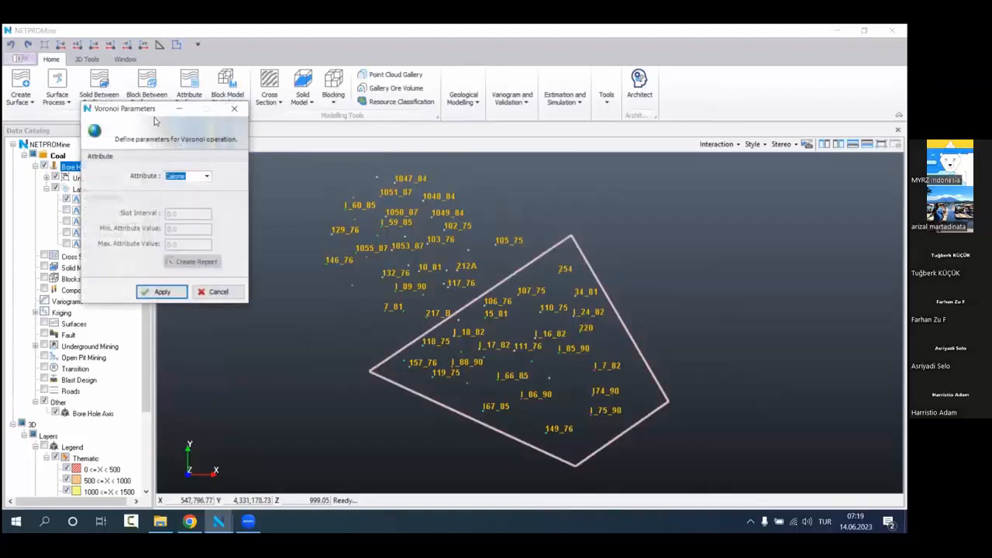
pyautogui.moveTo(154, 117); pyautogui.dragTo(201, 157)
pyautogui.click(277, 240)
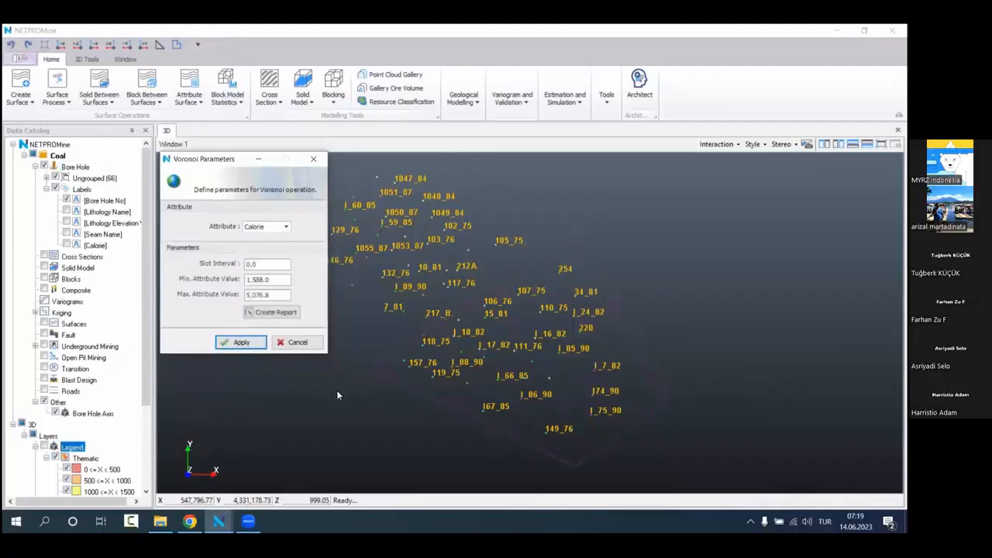
pyautogui.scroll(1, 493, 348)
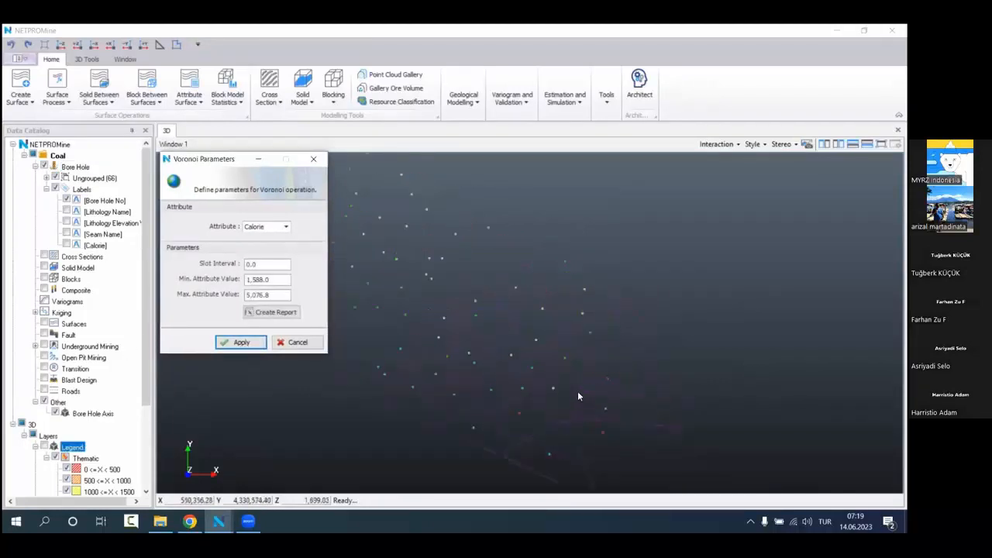
# Step: Set the Voronoi slot interval to 500, the minimum attribute value to 1,500 and the maximum to 5,500
pyautogui.scroll(-1, 452, 326)
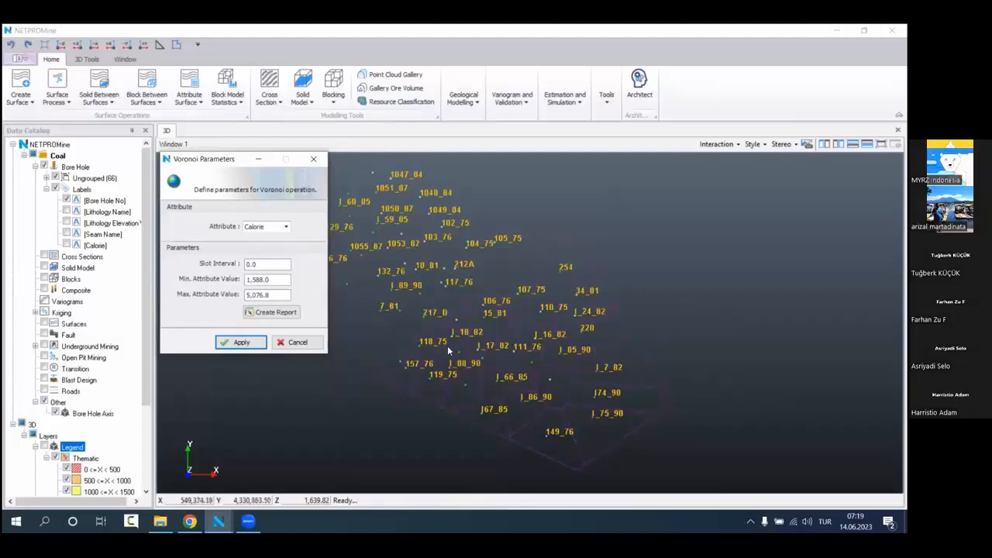
pyautogui.doubleClick(269, 264)
pyautogui.write('500')
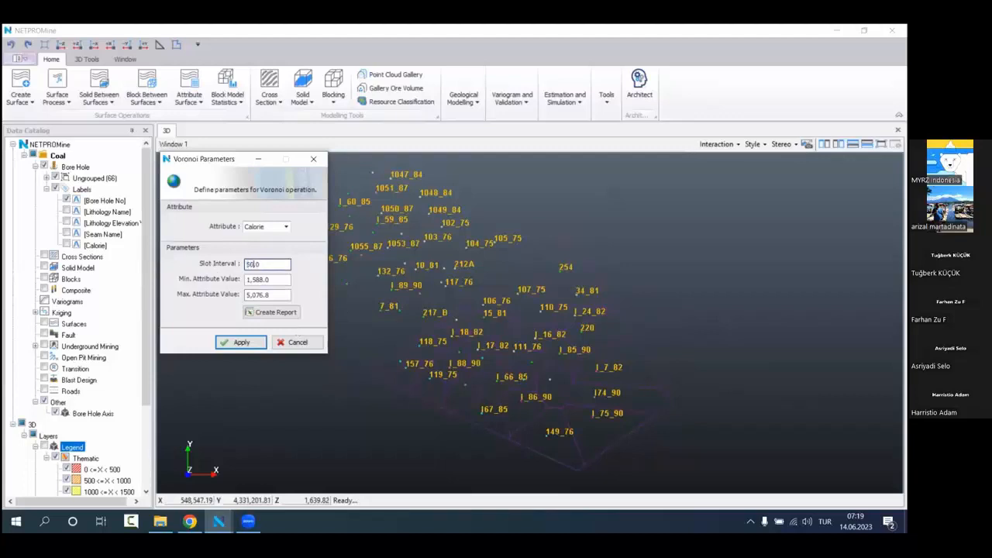
pyautogui.doubleClick(280, 282)
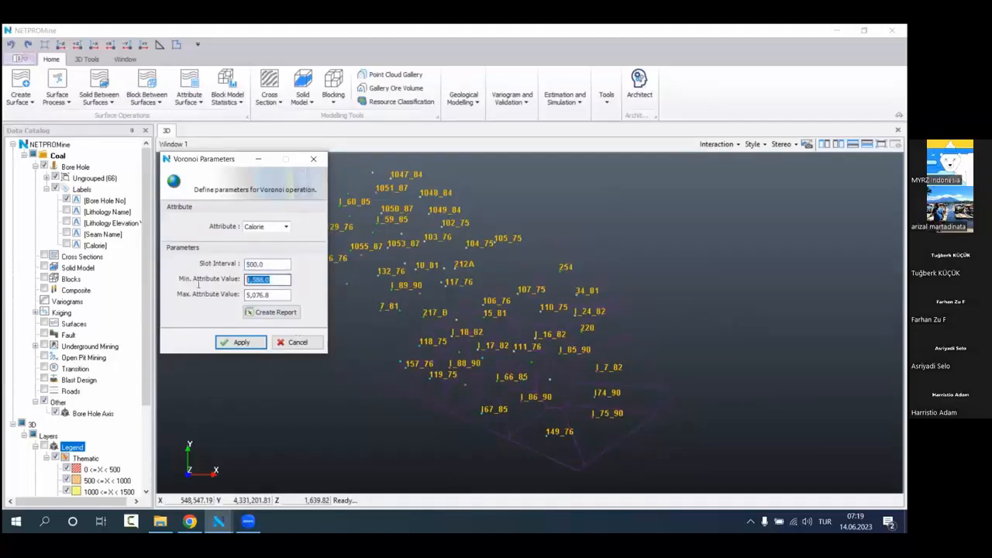
pyautogui.write('1,500')
pyautogui.press('Tab')
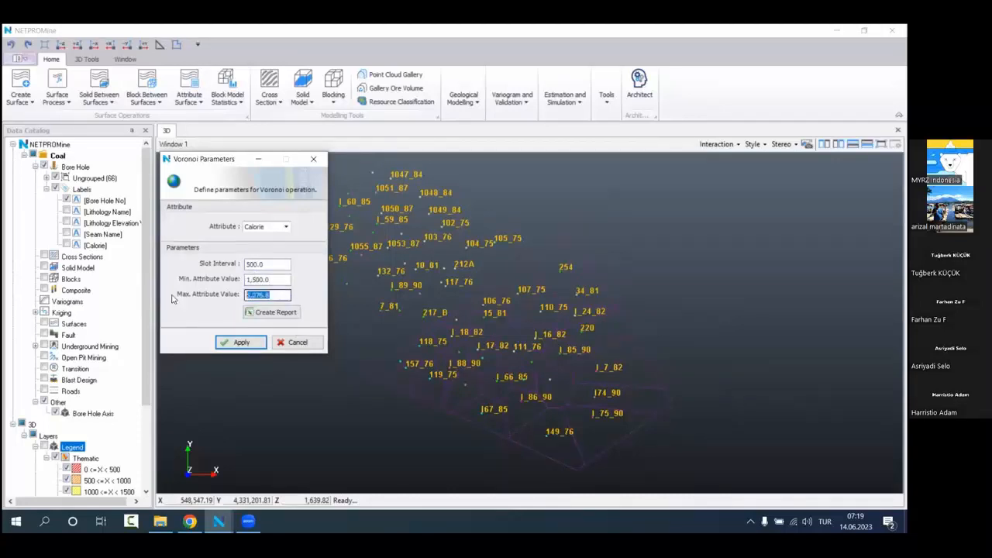
pyautogui.write('5,500')
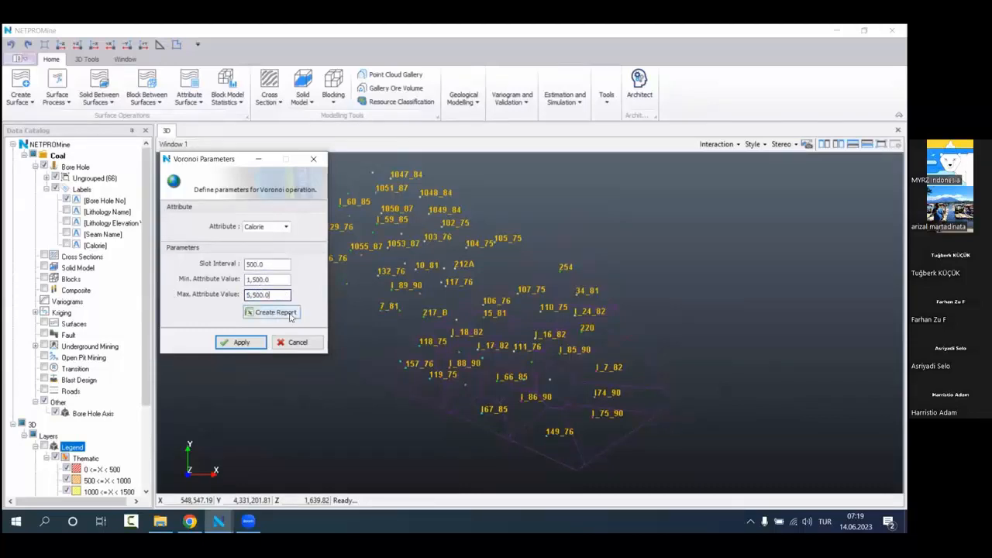
pyautogui.click(268, 265)
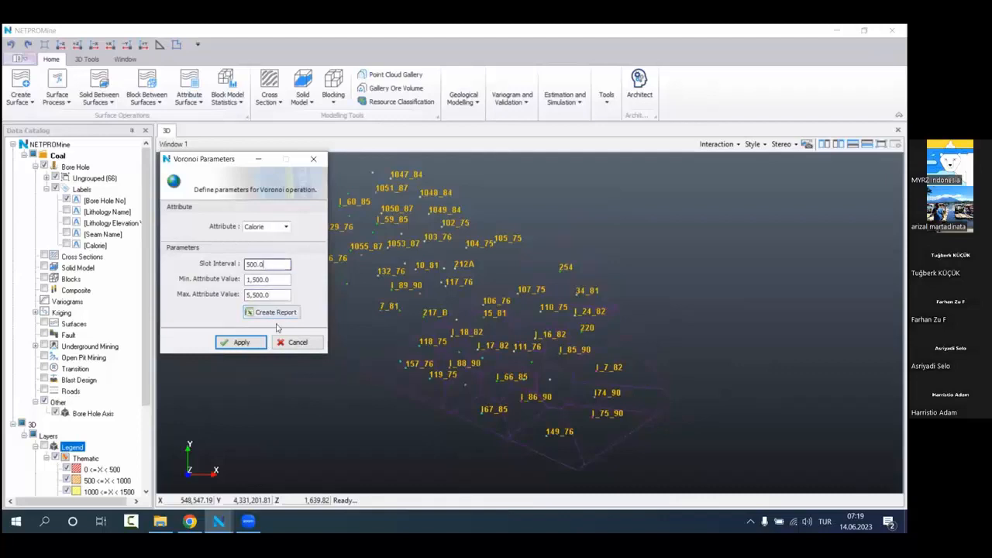
pyautogui.moveTo(271, 263); pyautogui.dragTo(222, 262)
pyautogui.click(292, 264)
pyautogui.click(260, 280)
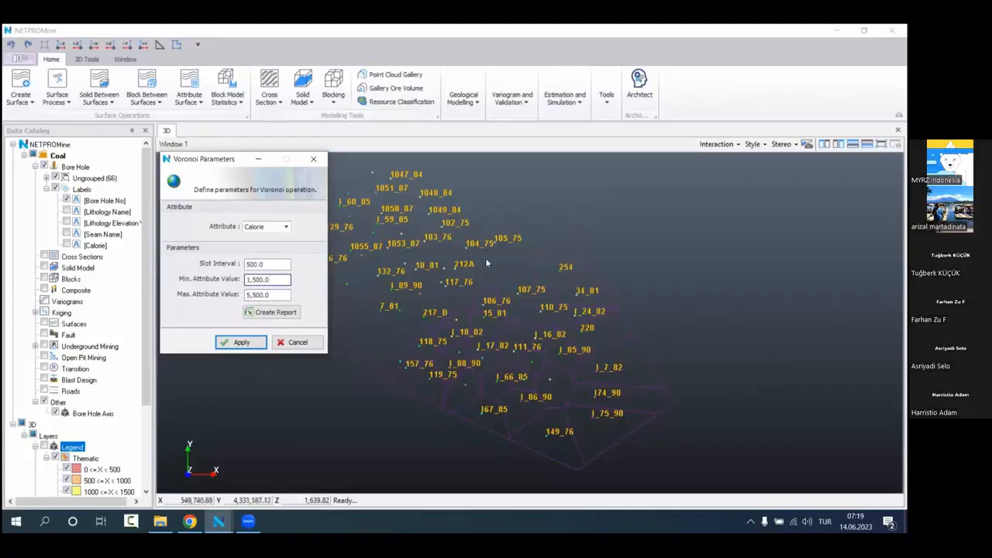
# Step: Create the Voronoi report and widen its Borehole.No column so the full bore hole lists fit
pyautogui.click(265, 313)
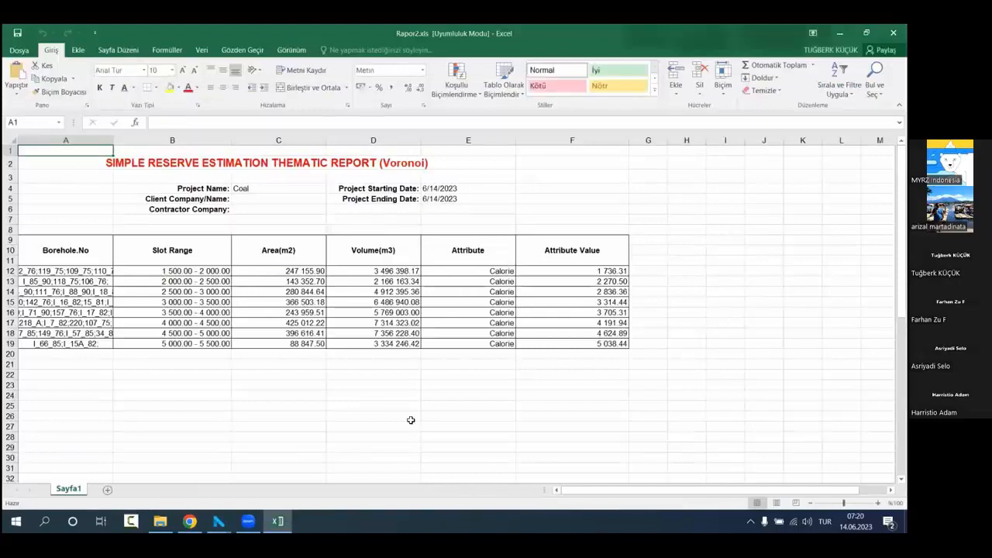
pyautogui.click(409, 418)
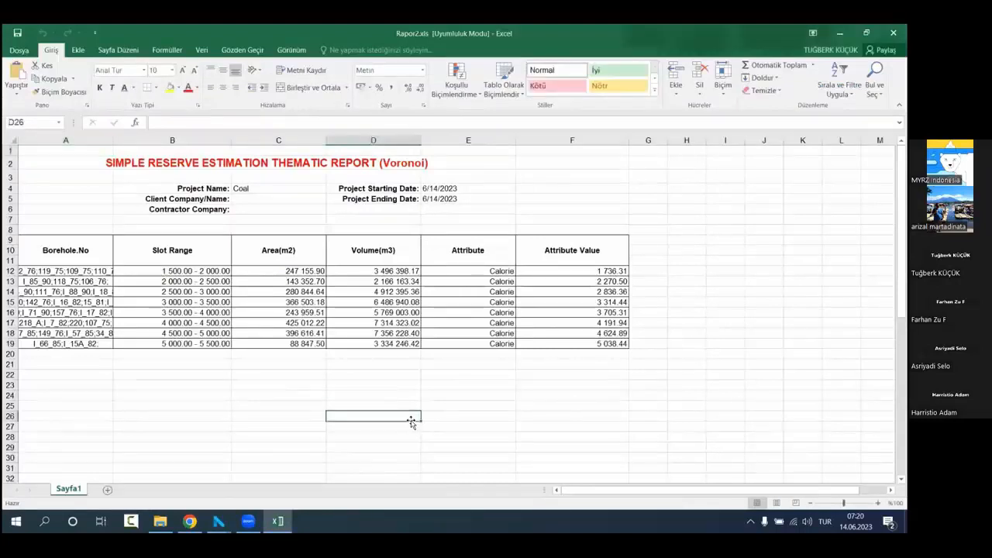
pyautogui.moveTo(113, 141); pyautogui.dragTo(215, 141)
# Step: Examine the report's bore hole lists, slot ranges, areas and volumes, mainly for the 1 500 - 2 000 slot
pyautogui.click(166, 274)
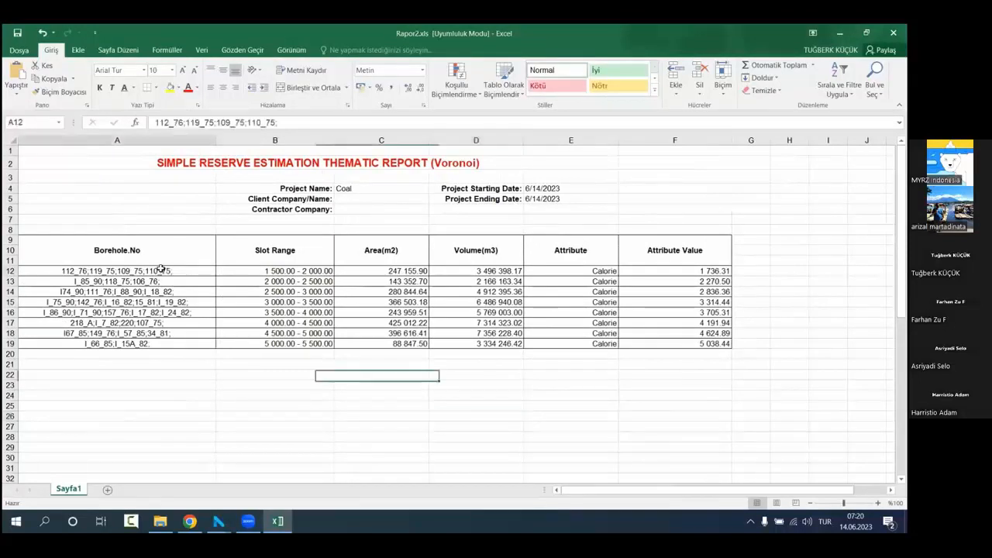
pyautogui.click(280, 270)
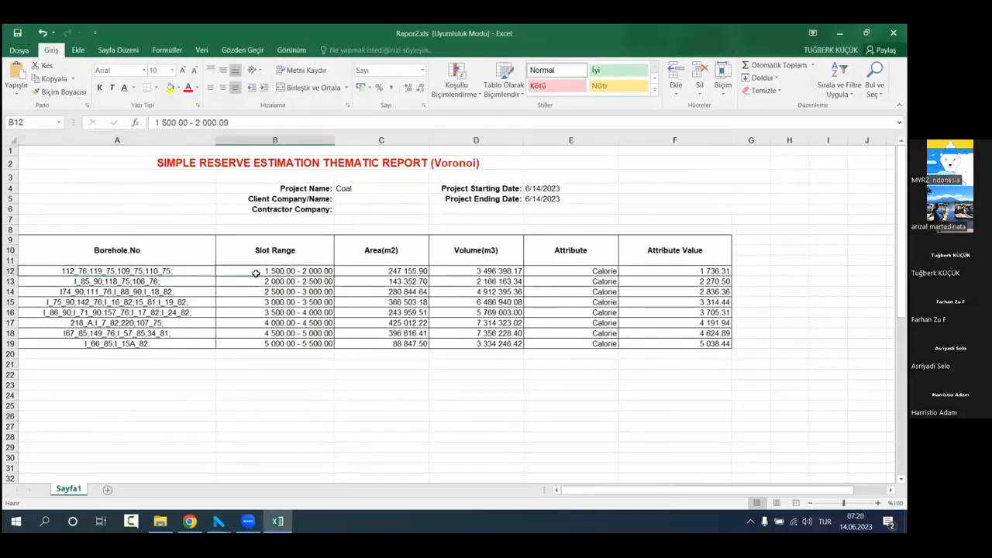
pyautogui.click(178, 265)
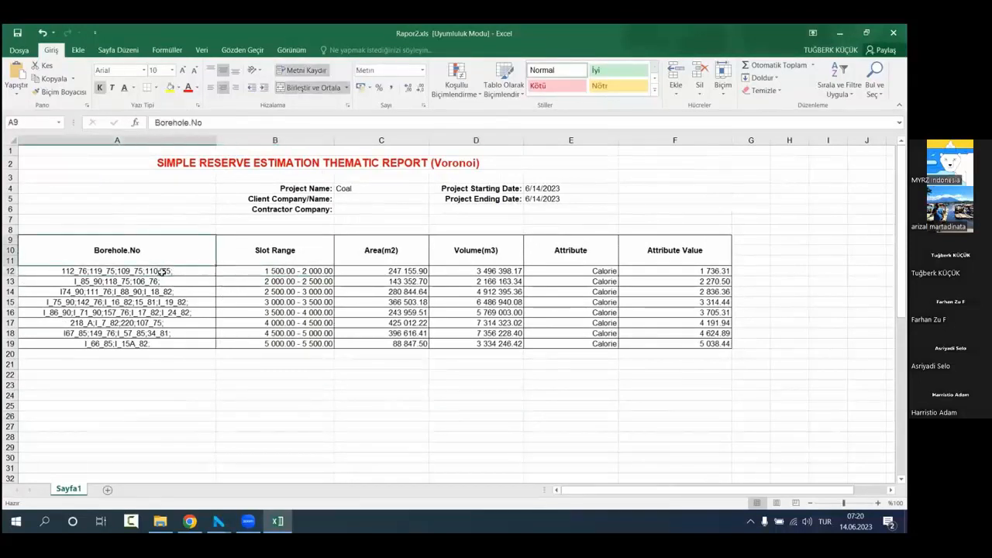
pyautogui.click(161, 272)
pyautogui.moveTo(184, 123); pyautogui.dragTo(149, 124)
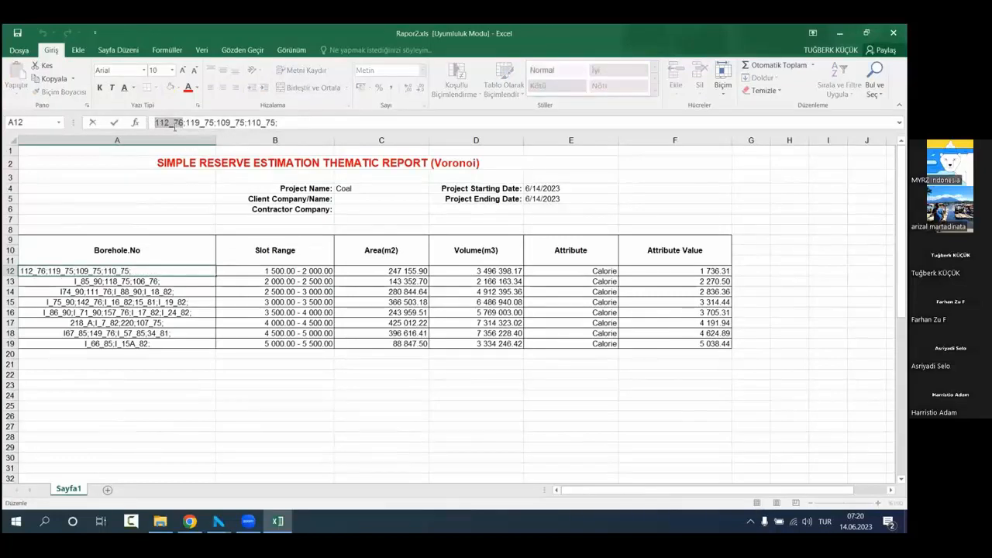
pyautogui.moveTo(186, 122); pyautogui.dragTo(201, 123)
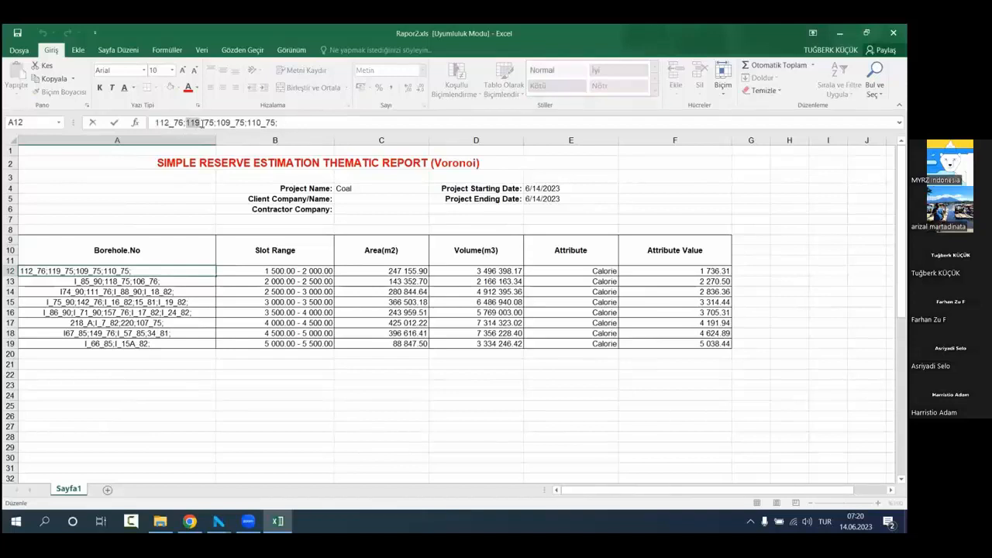
pyautogui.moveTo(200, 124); pyautogui.dragTo(232, 129)
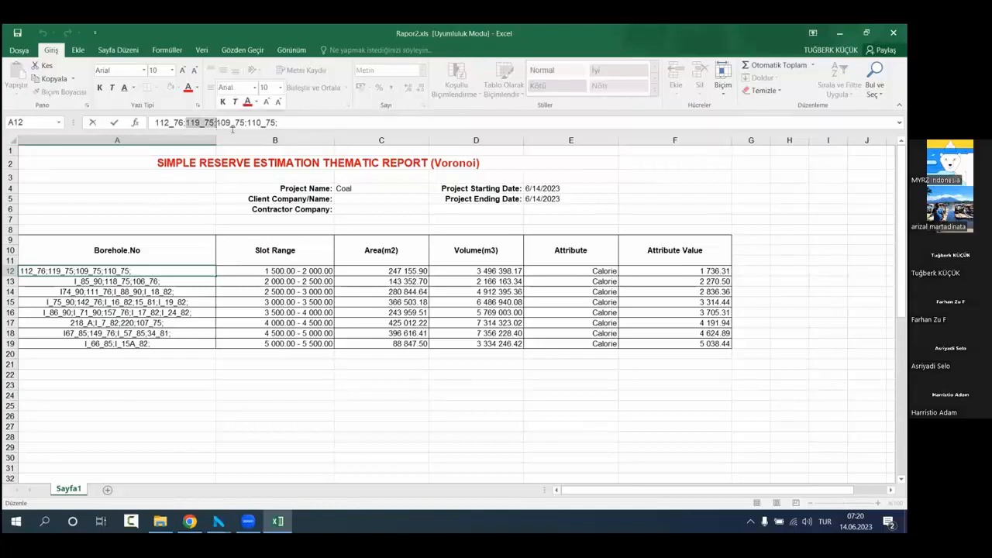
pyautogui.click(289, 122)
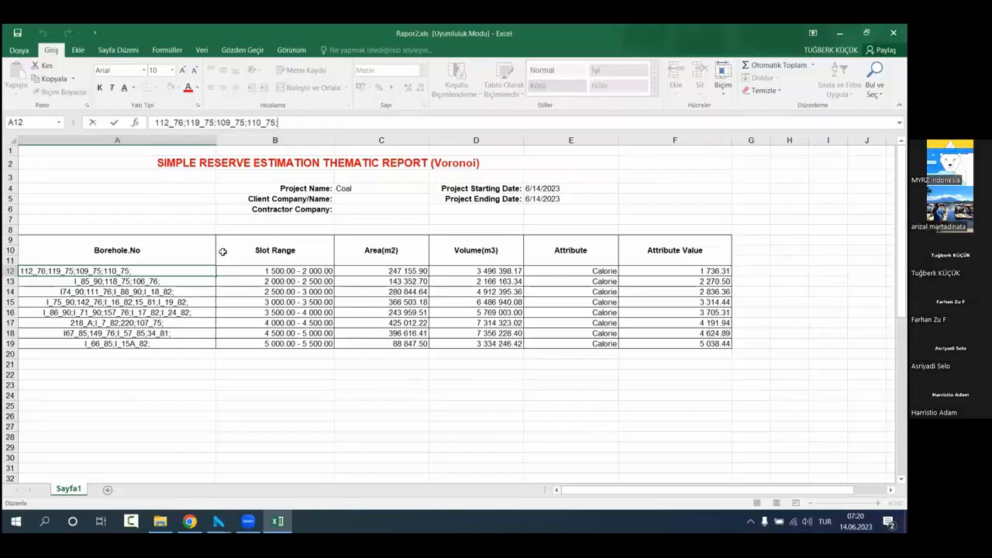
pyautogui.click(254, 331)
pyautogui.click(303, 273)
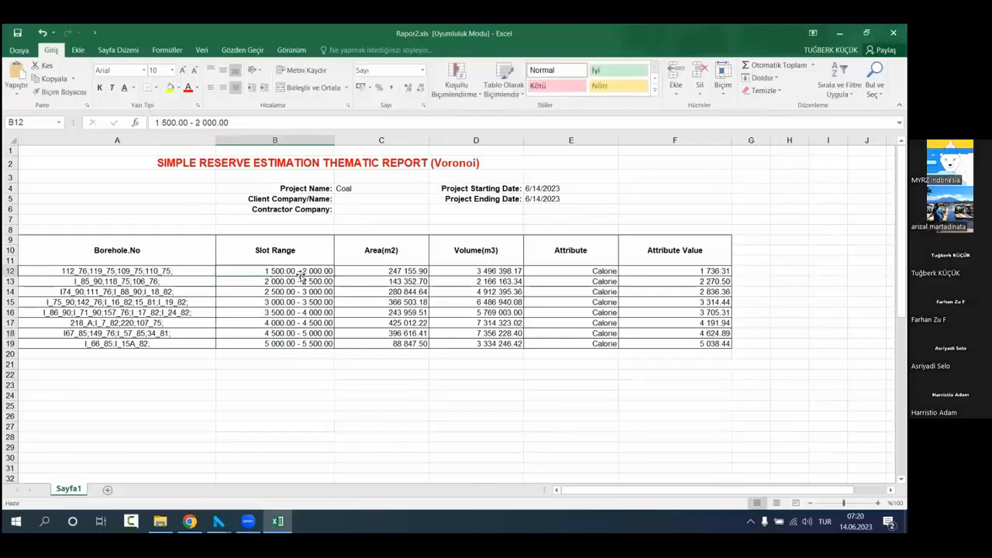
pyautogui.click(383, 272)
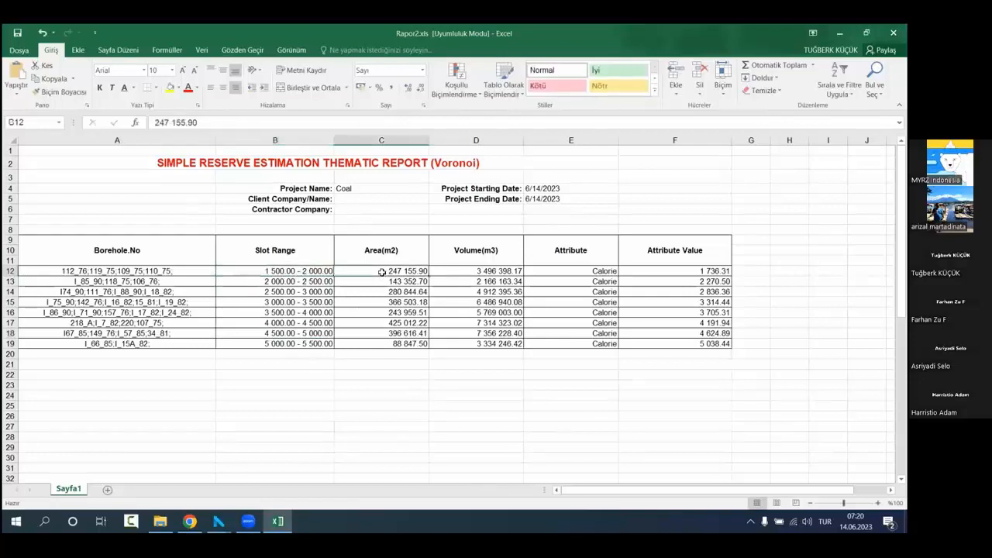
pyautogui.click(169, 271)
pyautogui.click(479, 272)
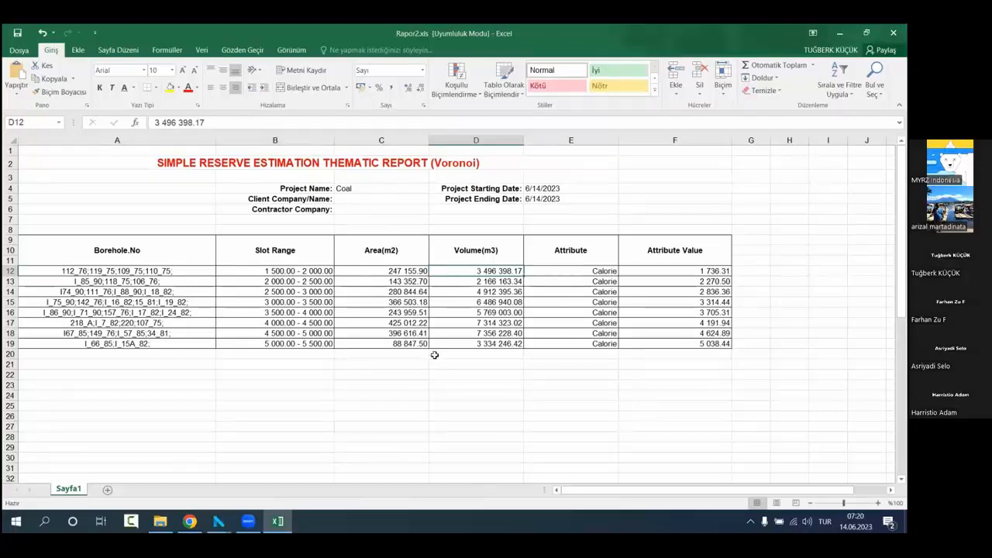
pyautogui.click(467, 345)
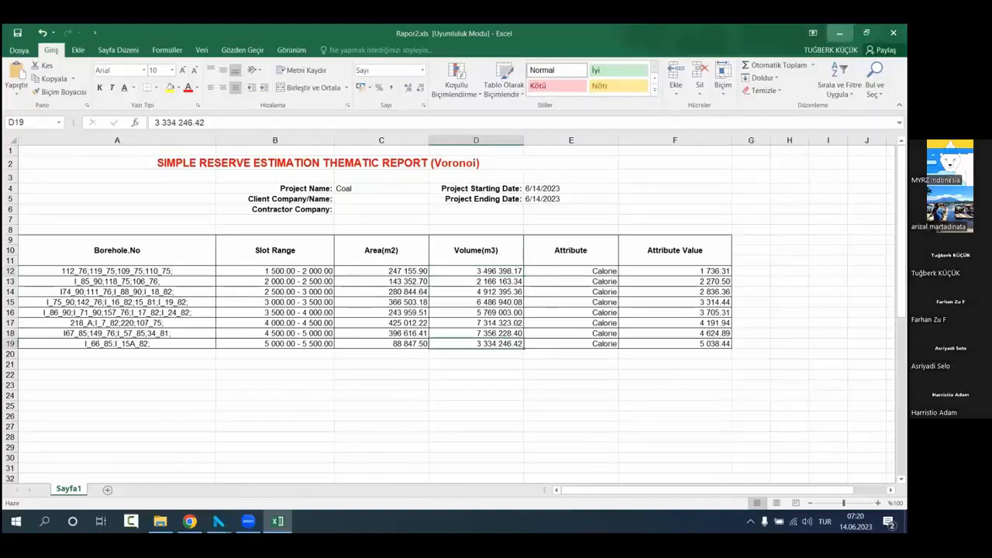
# Step: Switch back to NETPROMine and toggle the Area_1 500.00 - 2 000.00 layer's visibility to identify its Voronoi cells
pyautogui.hotkey('alt', 'Tab')
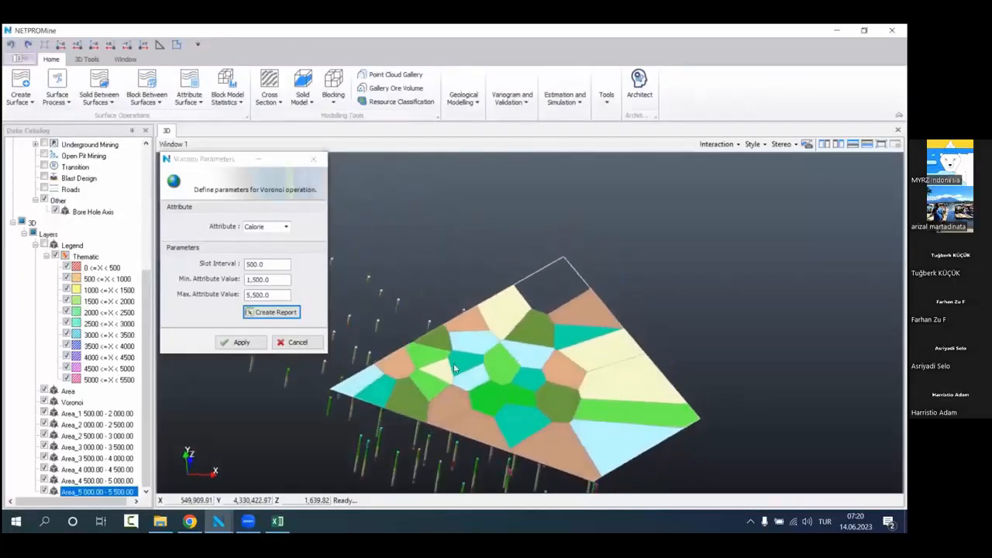
pyautogui.moveTo(529, 396); pyautogui.dragTo(564, 357, button='middle')
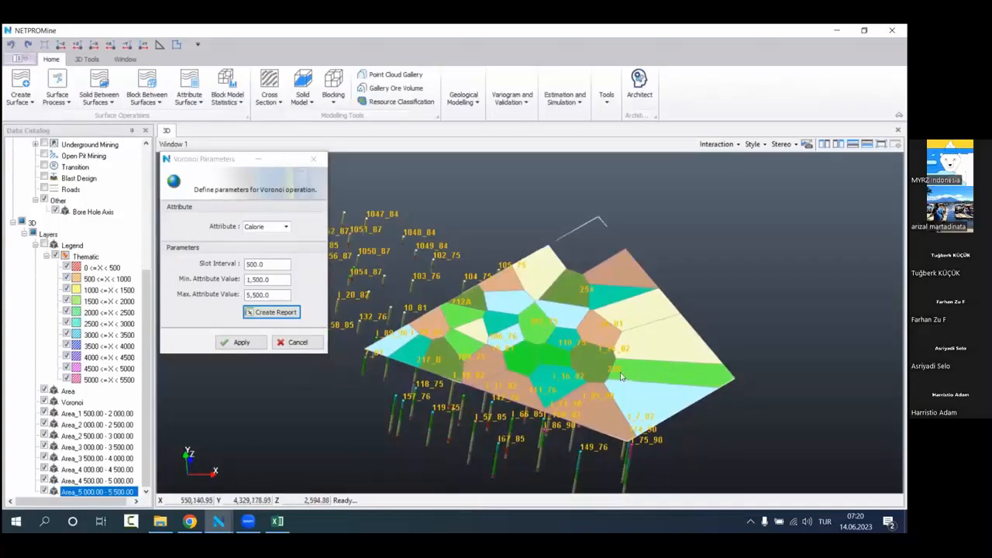
pyautogui.click(44, 413)
pyautogui.click(44, 414)
pyautogui.click(44, 414)
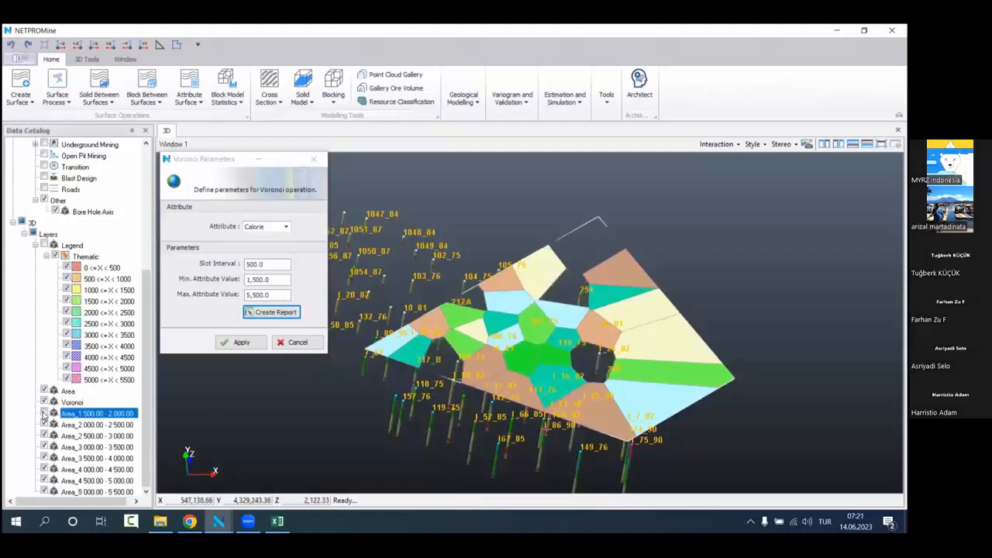
pyautogui.click(44, 413)
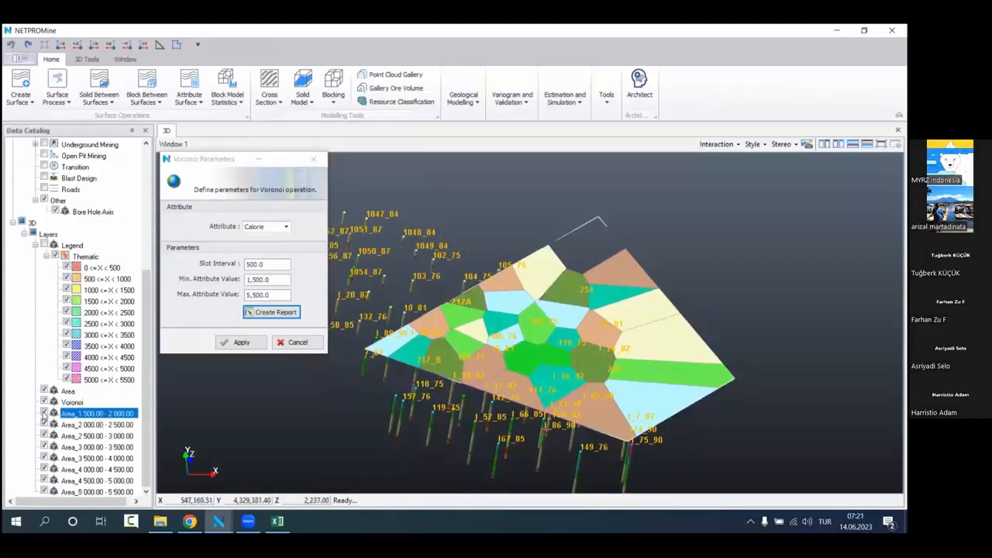
pyautogui.click(44, 413)
pyautogui.click(44, 413)
pyautogui.click(44, 414)
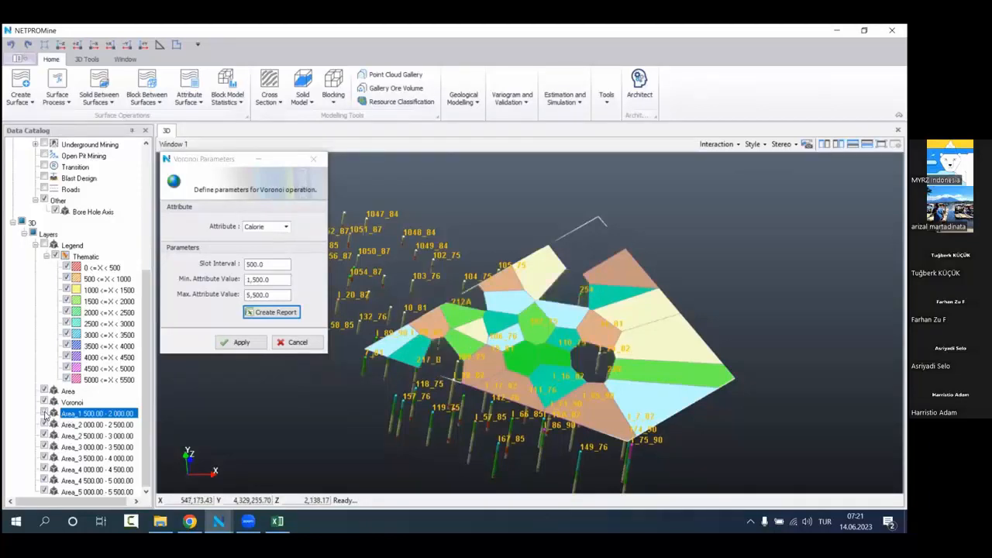
pyautogui.click(44, 413)
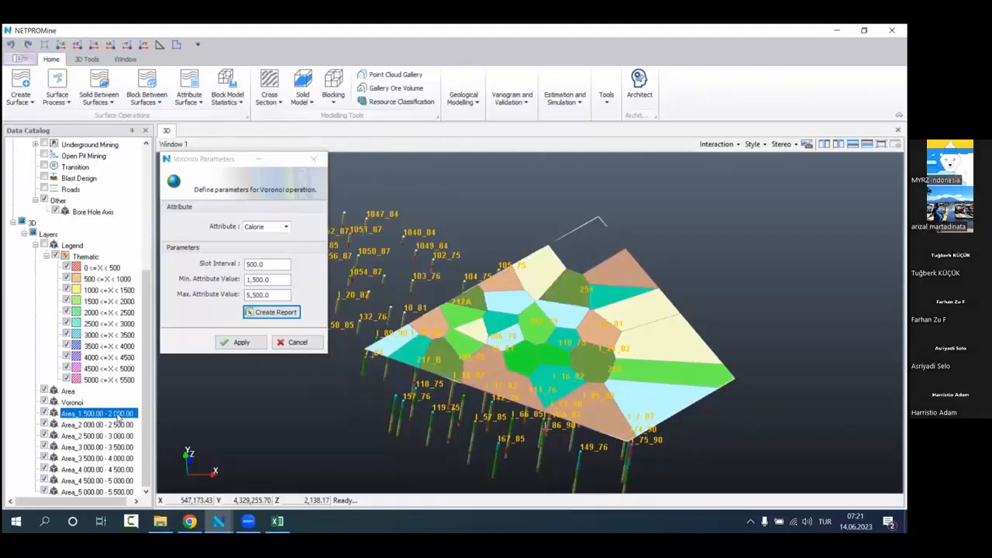
# Step: Toggle the four area layers covering 2 000 to 4 000 off and on to identify the cells of each calorie range
pyautogui.click(45, 425)
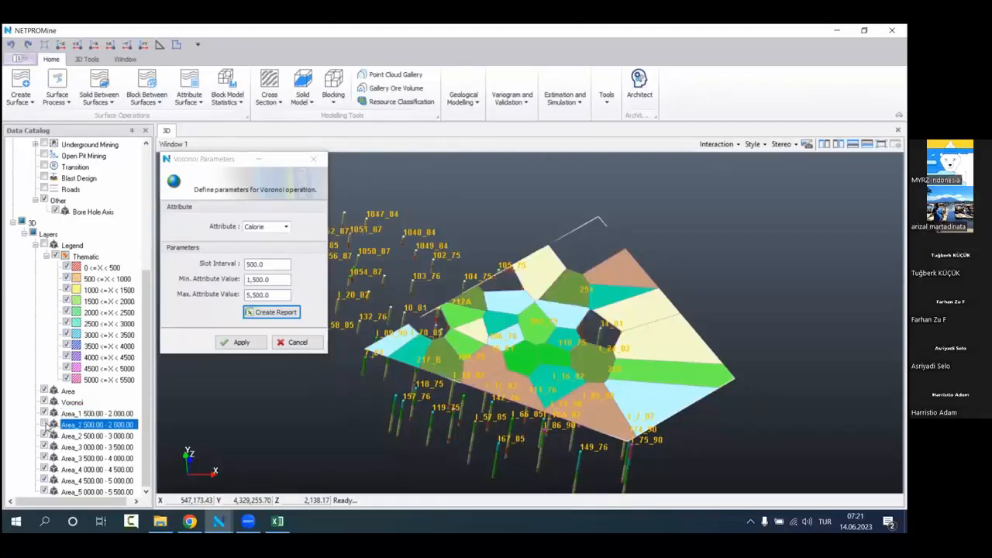
pyautogui.click(45, 425)
pyautogui.click(45, 425)
pyautogui.click(45, 424)
pyautogui.click(45, 436)
pyautogui.click(44, 437)
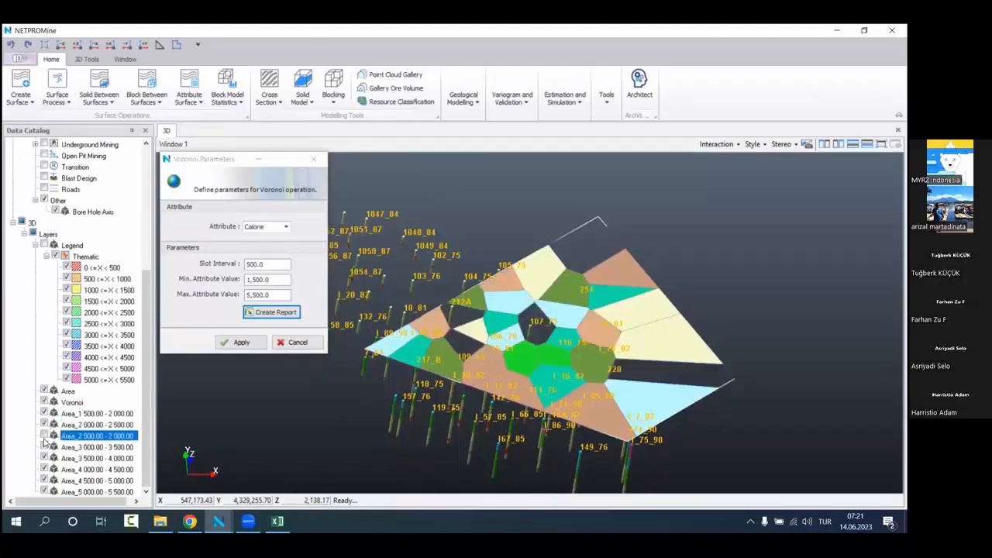
pyautogui.click(45, 437)
pyautogui.click(45, 447)
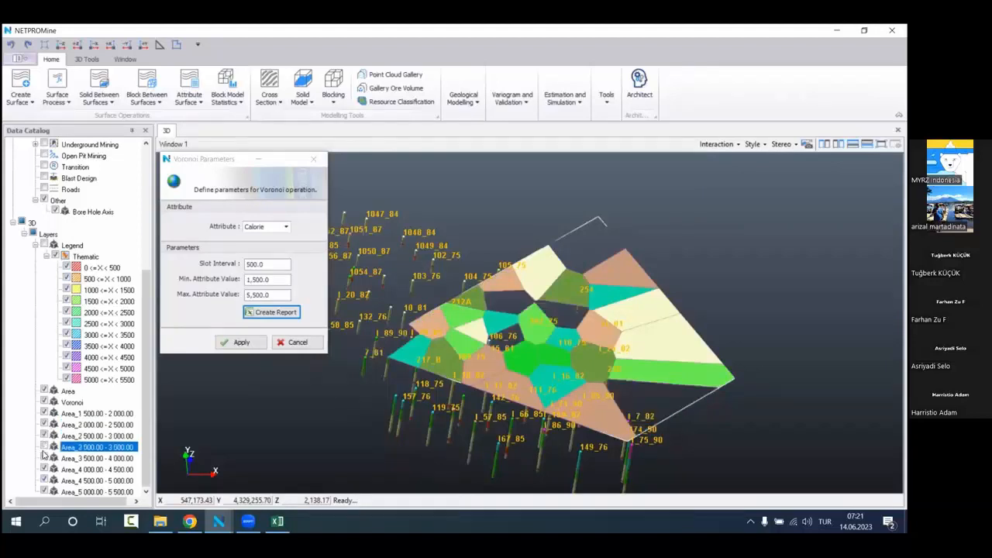
pyautogui.click(45, 458)
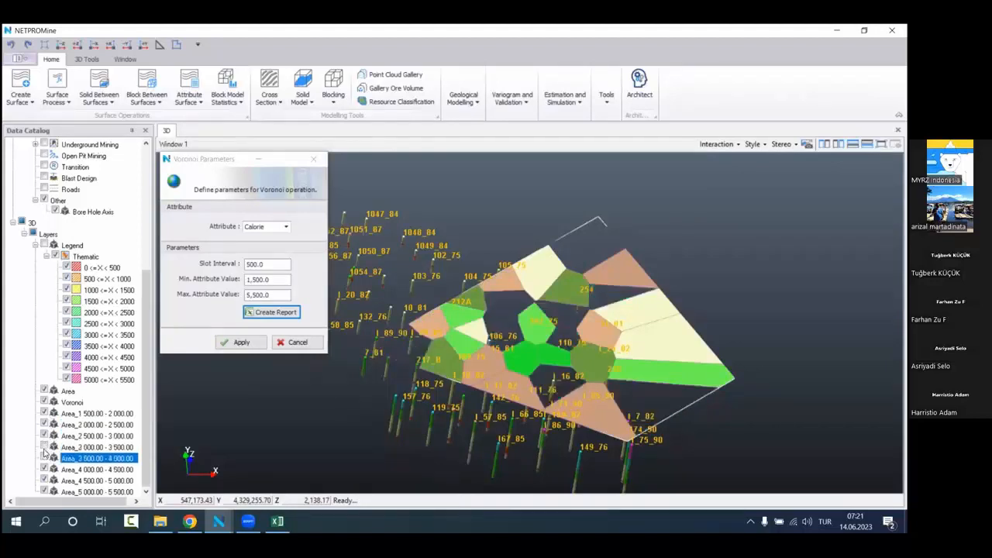
pyautogui.click(45, 458)
pyautogui.click(45, 447)
# Step: Recheck which cells belong to the 1 500 - 2 000 calorie range by hiding and showing its layer repeatedly
pyautogui.click(48, 415)
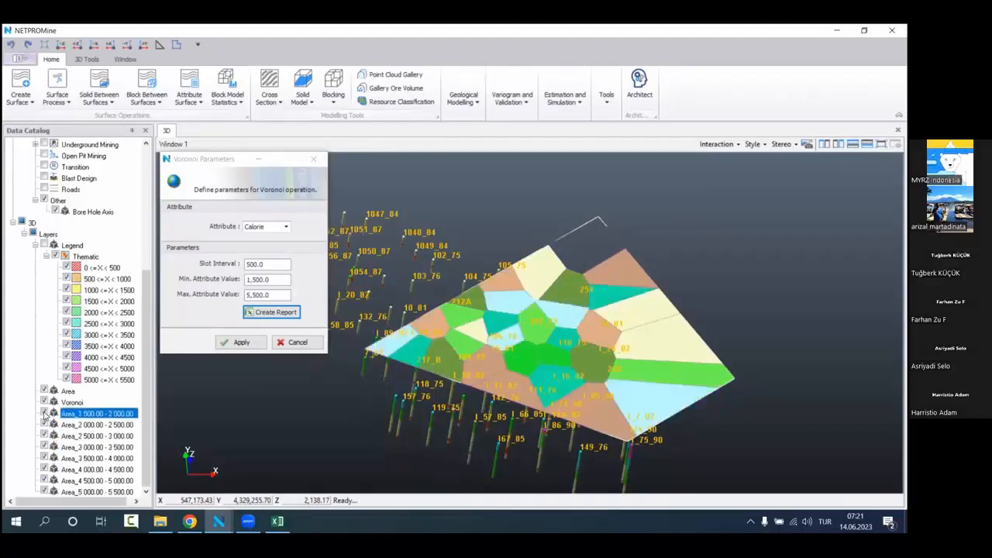
pyautogui.click(44, 414)
pyautogui.click(45, 414)
pyautogui.click(44, 414)
pyautogui.click(44, 414)
pyautogui.click(45, 414)
pyautogui.click(44, 414)
# Step: Open Paint and enlarge the blank canvas to 1292 × 651 px
pyautogui.click(44, 520)
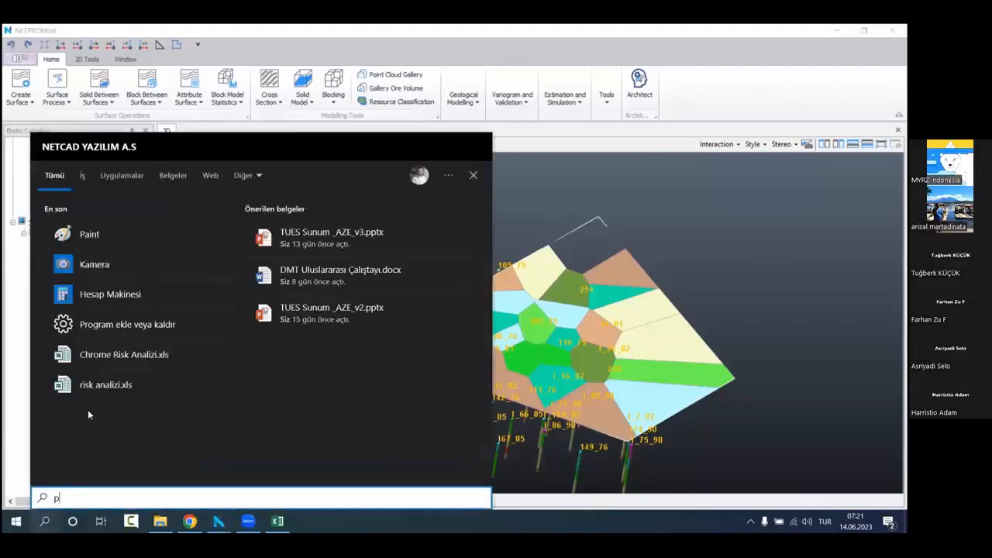
pyautogui.write('paint')
pyautogui.press('Return')
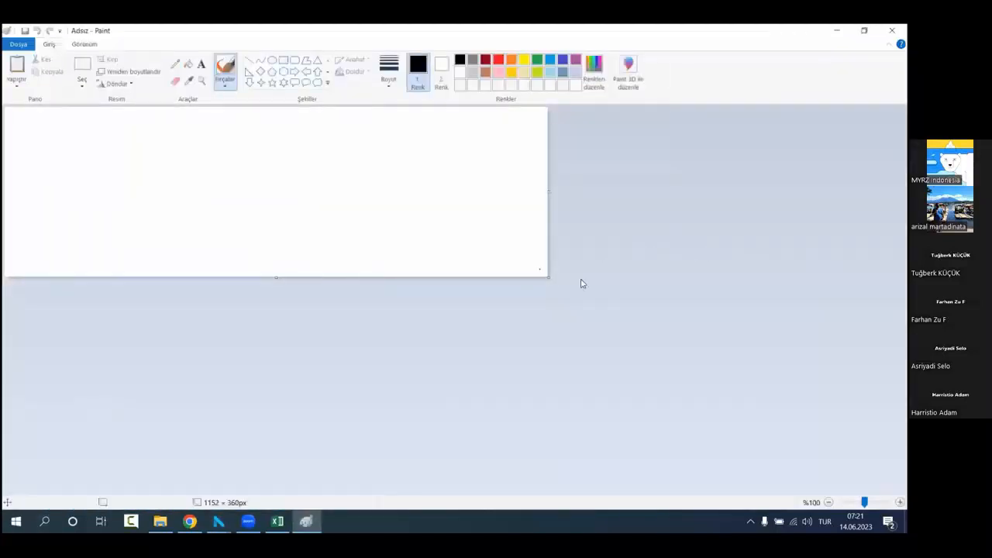
pyautogui.moveTo(541, 272); pyautogui.dragTo(616, 415)
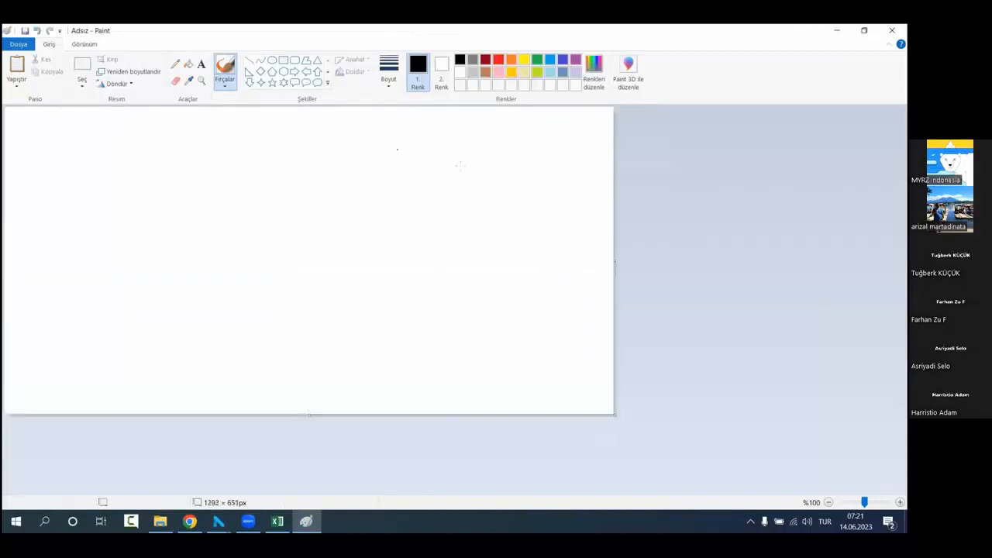
# Step: Draw a tall, narrow upright black-outlined rectangle in the left part of the canvas, spanning most of its height
pyautogui.click(282, 59)
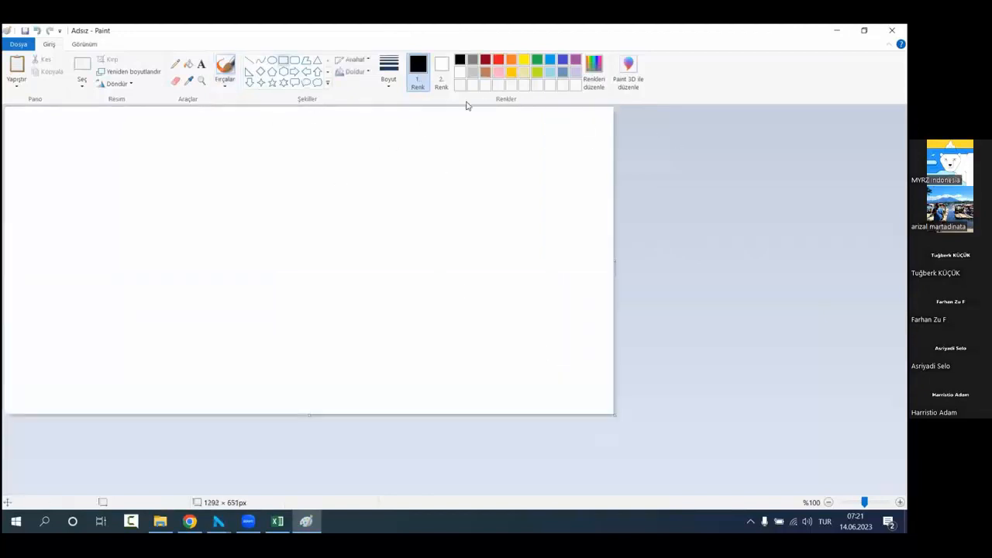
pyautogui.moveTo(152, 149); pyautogui.dragTo(160, 371)
pyautogui.click(407, 244)
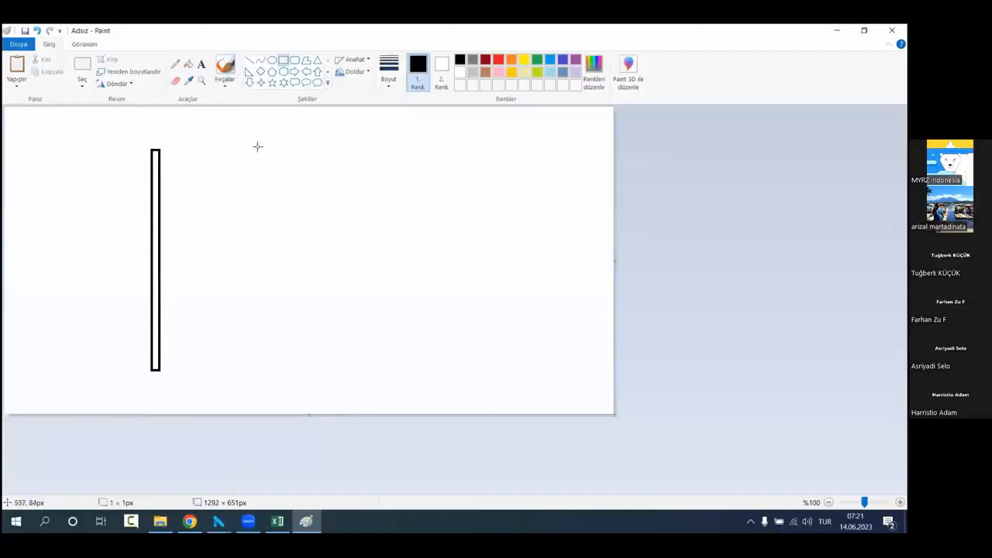
# Step: Draw two more tall, narrow black-outlined rectangles beside the first one, at roughly equal spacing and matching its height
pyautogui.moveTo(257, 146); pyautogui.dragTo(267, 367)
pyautogui.click(334, 259)
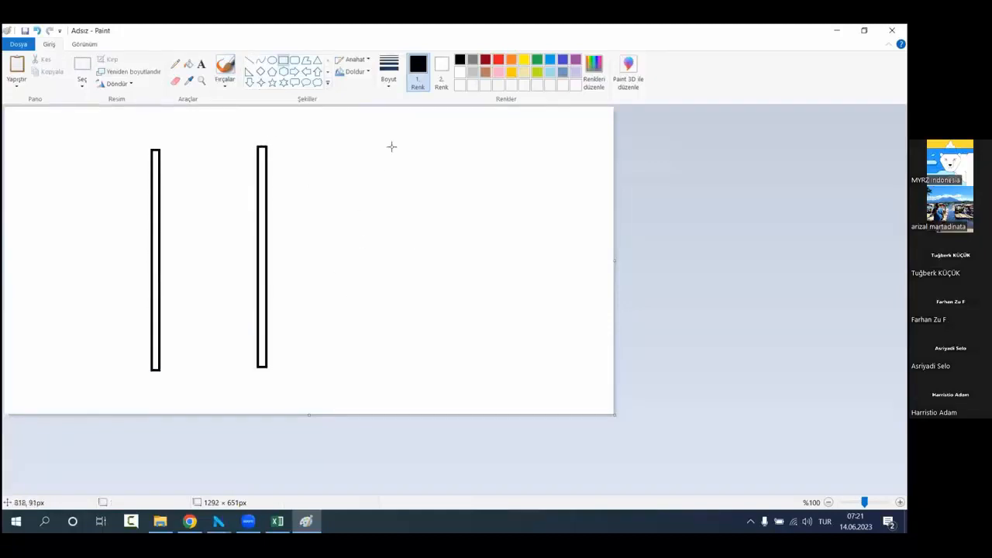
pyautogui.moveTo(379, 143)
pyautogui.mouseDown()
pyautogui.moveTo(380, 350)
pyautogui.moveTo(392, 366)
pyautogui.mouseUp()
pyautogui.click(421, 330)
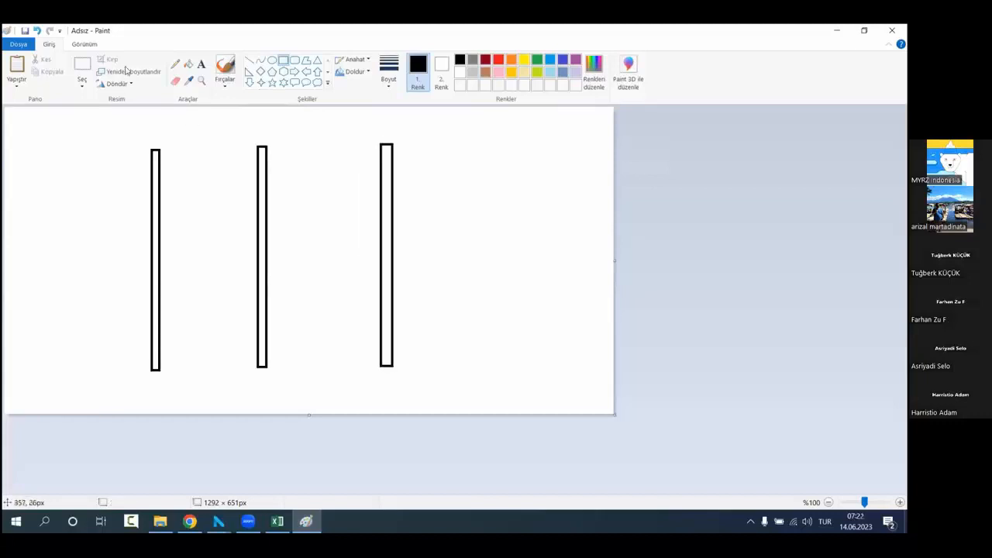
# Step: Label the first column in bold black text with 2000 near its upper part and 1000 near its lower part
pyautogui.click(201, 64)
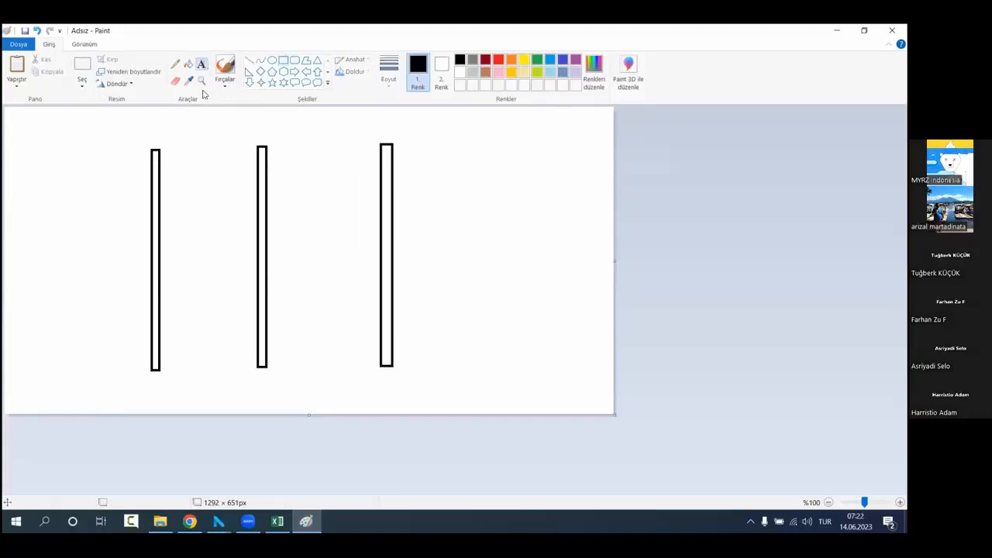
pyautogui.click(117, 197)
pyautogui.write('2000')
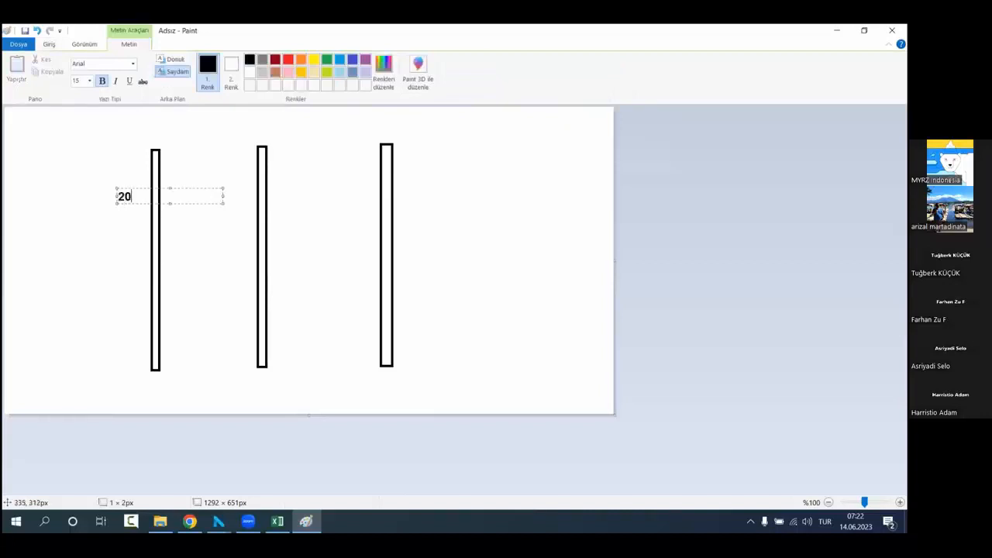
pyautogui.click(153, 302)
pyautogui.click(114, 333)
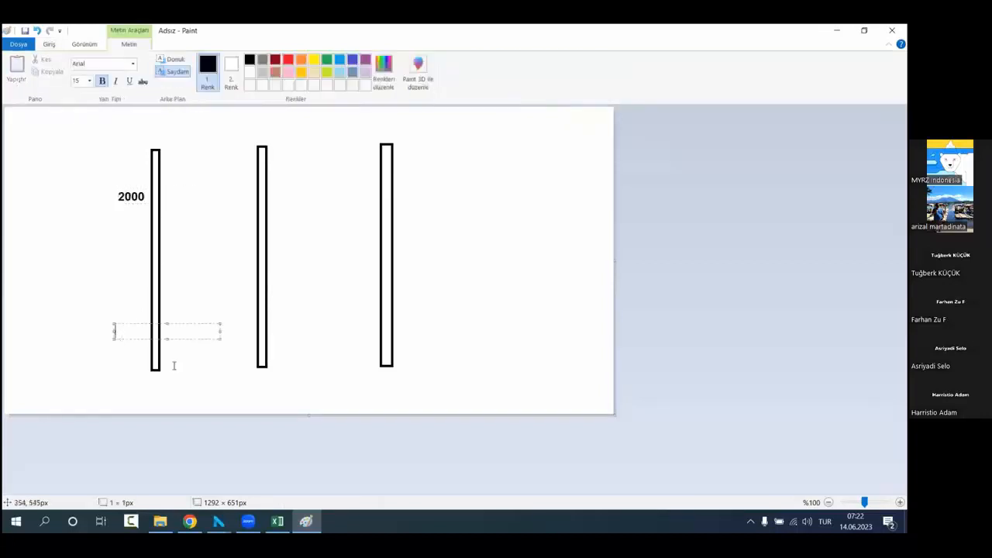
pyautogui.write('1000')
pyautogui.click(147, 389)
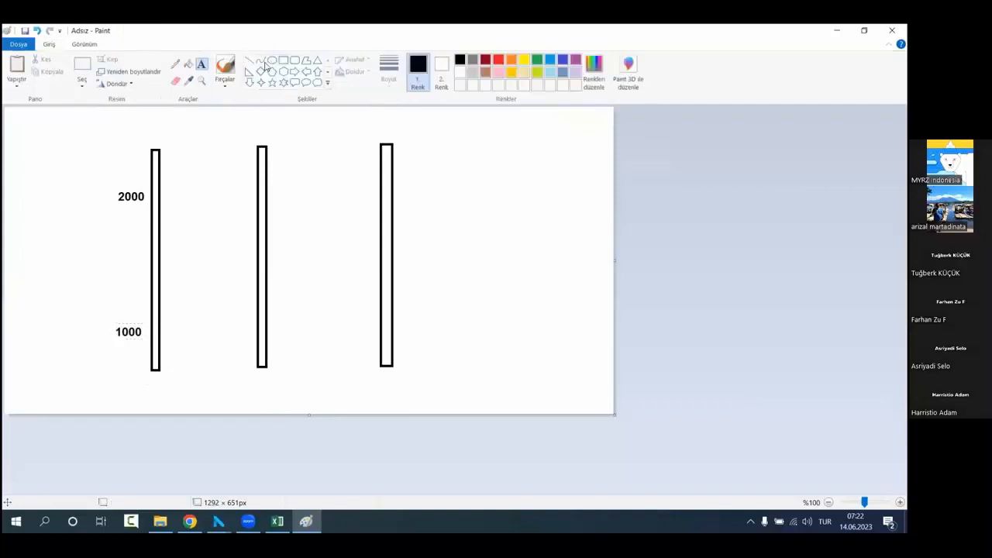
# Step: Draw two small gold-outlined rectangles on the first column, one beside the 2000 label and one beside the 1000 label
pyautogui.click(283, 59)
pyautogui.click(511, 72)
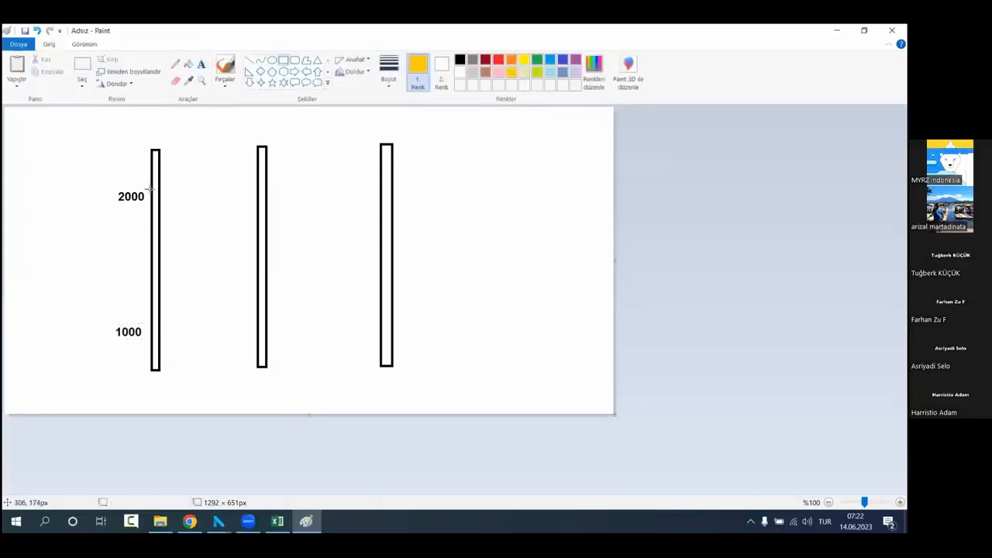
pyautogui.moveTo(151, 186); pyautogui.dragTo(163, 238)
pyautogui.moveTo(157, 310); pyautogui.dragTo(163, 350)
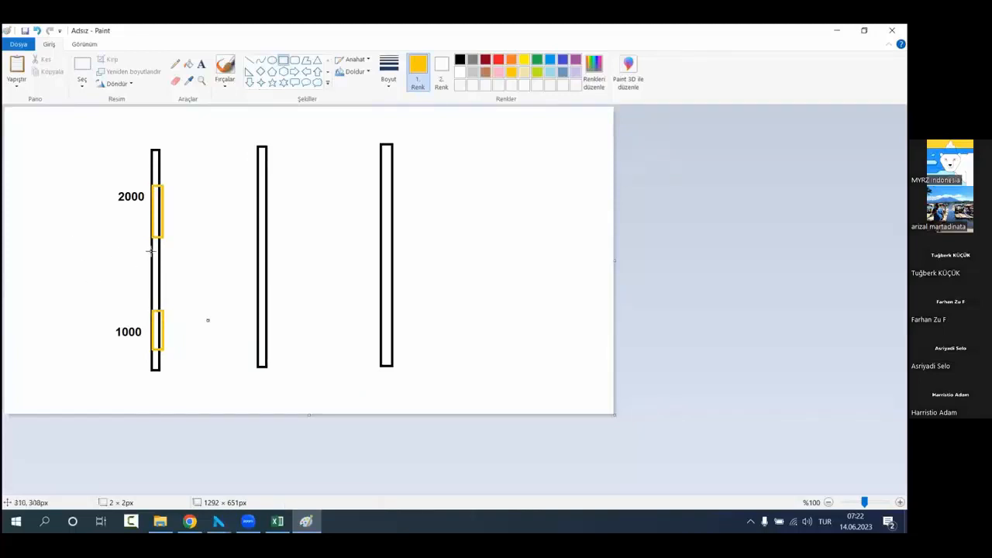
# Step: Add the gold text "1500 Calorie" beside the first column, between the 2000 and 1000 labels
pyautogui.click(202, 63)
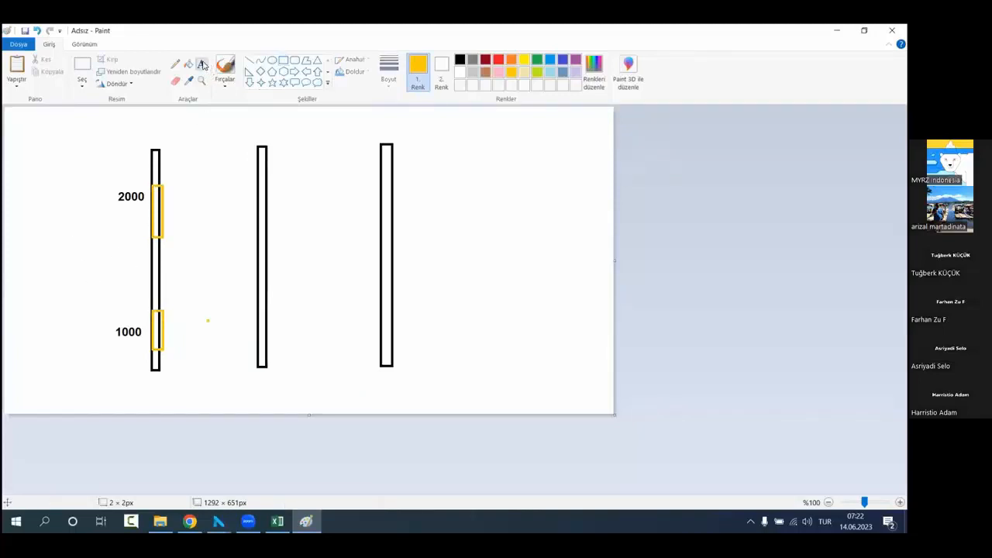
pyautogui.click(93, 271)
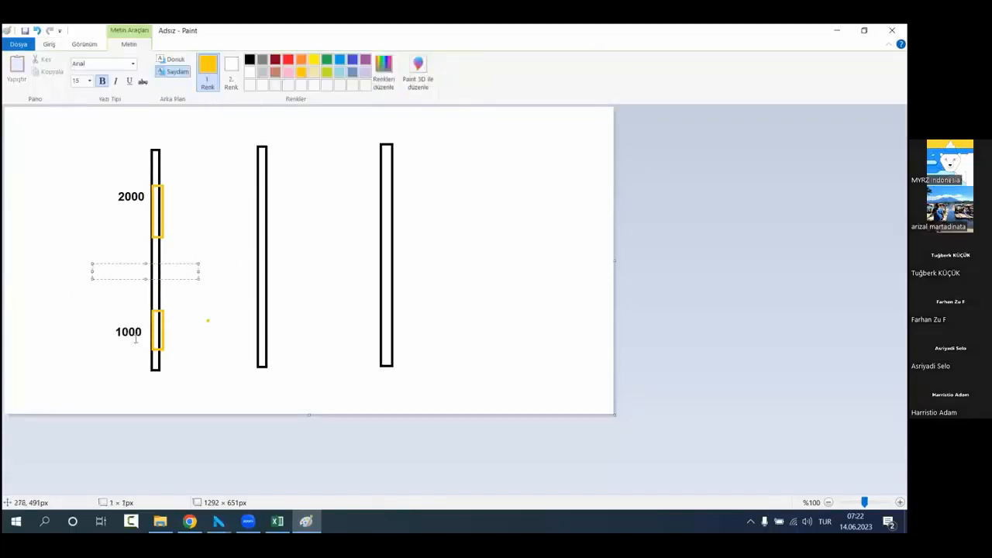
pyautogui.write('1')
pyautogui.write('5000')
pyautogui.write('Calo')
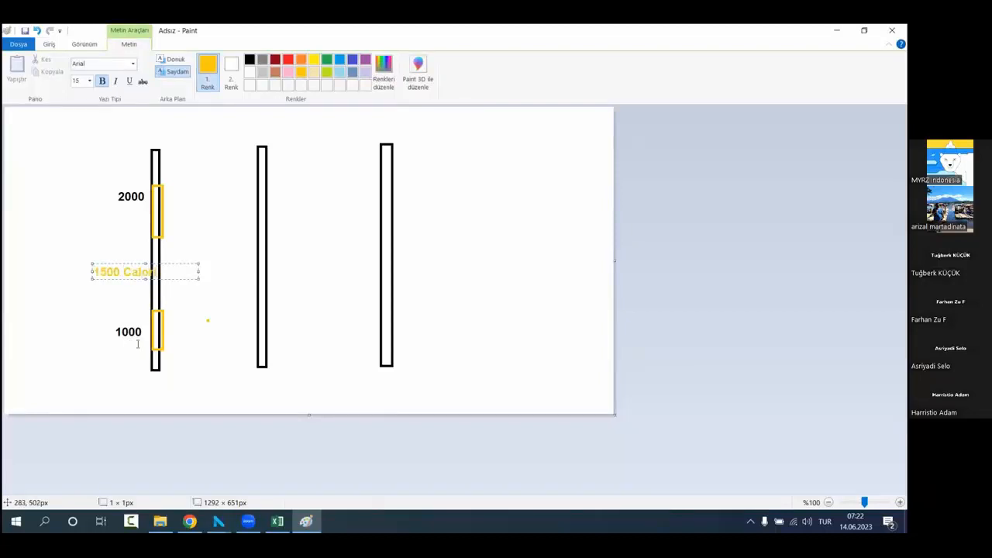
pyautogui.write('rie')
pyautogui.moveTo(164, 264); pyautogui.dragTo(143, 252)
pyautogui.click(137, 223)
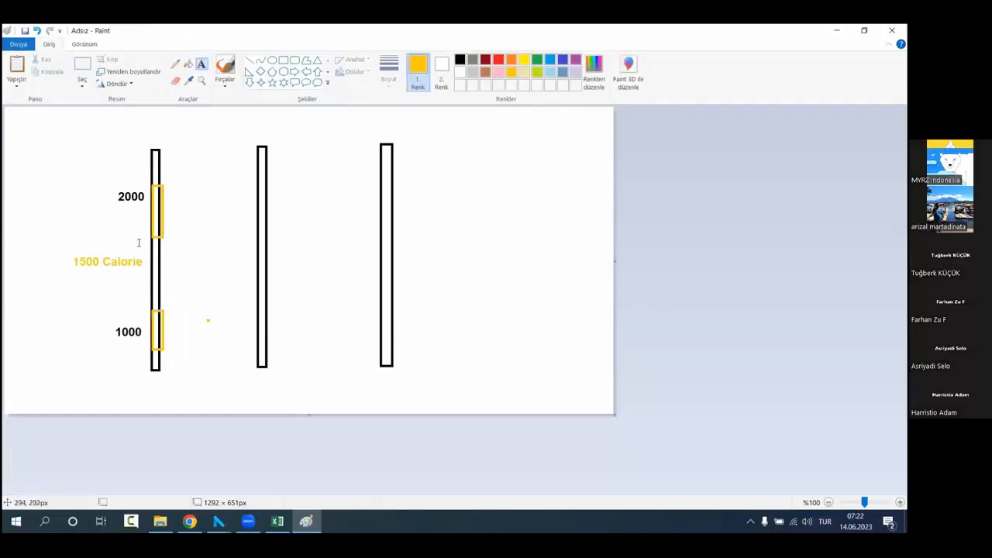
# Step: Label each of the first column's two gold segments with "1m" in gold text
pyautogui.click(172, 209)
pyautogui.write('1m')
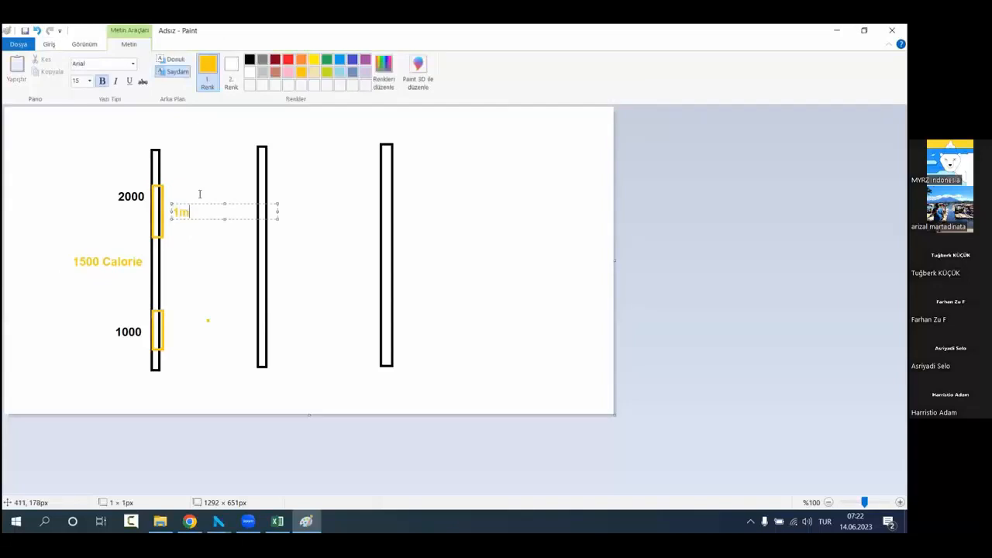
pyautogui.moveTo(199, 199); pyautogui.dragTo(195, 196)
pyautogui.click(173, 327)
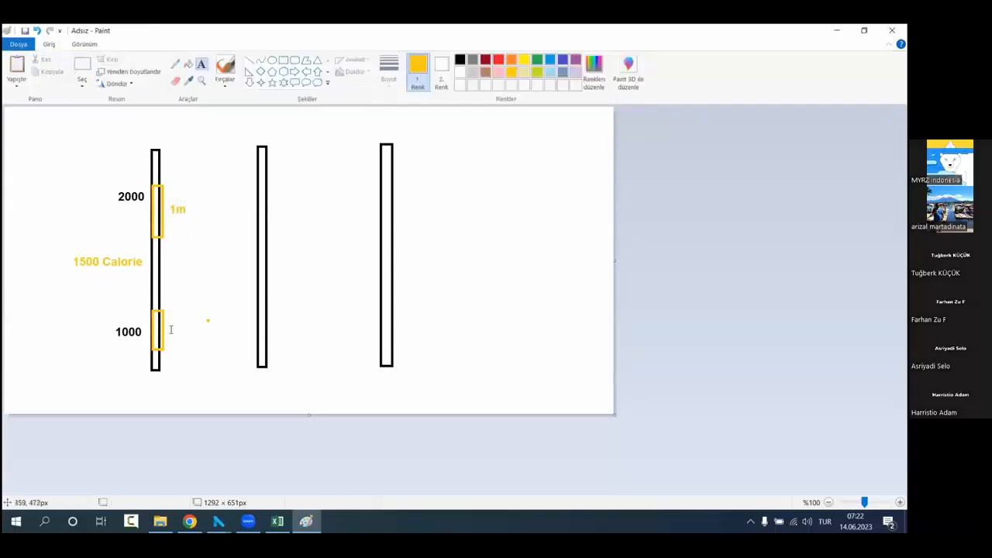
pyautogui.click(171, 328)
pyautogui.write('1m')
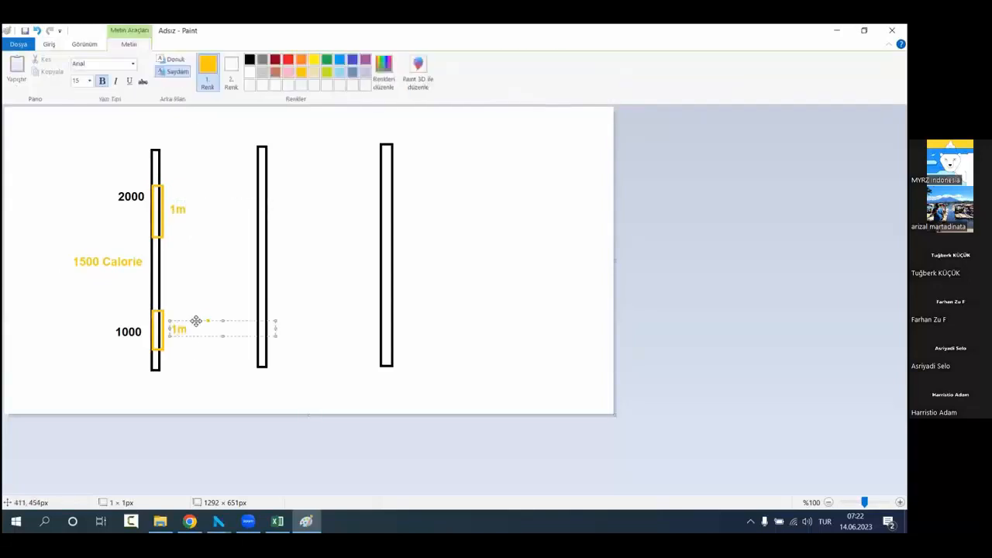
pyautogui.moveTo(196, 321); pyautogui.dragTo(193, 322)
pyautogui.click(207, 390)
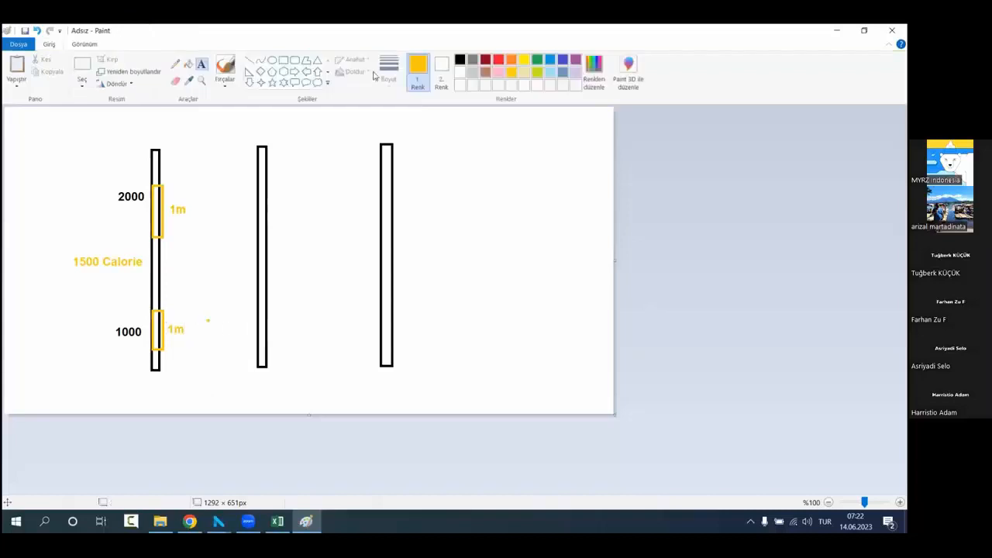
# Step: Draw a slanted four-sided gold outline with the Line tool around the upper part of the first column
pyautogui.click(249, 59)
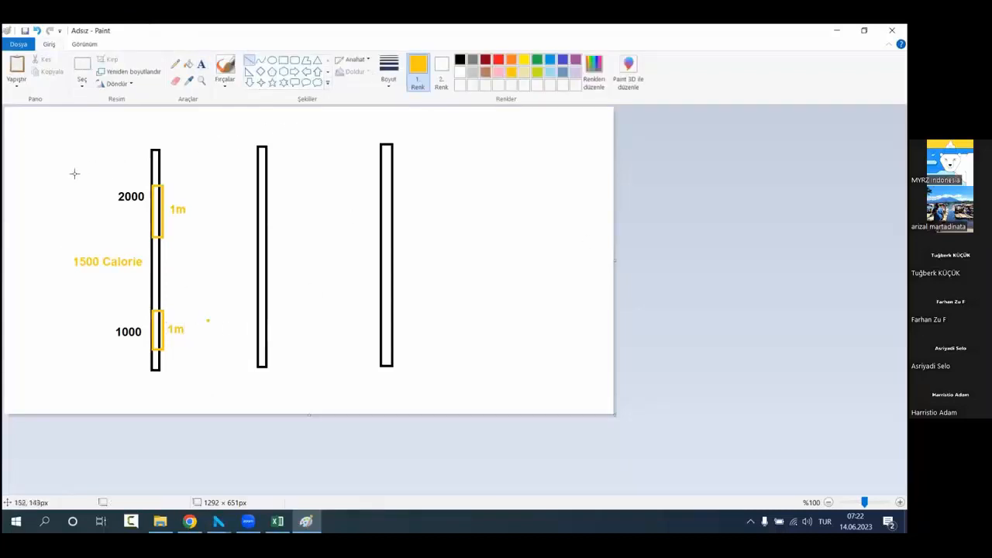
pyautogui.moveTo(85, 176)
pyautogui.mouseDown()
pyautogui.moveTo(147, 121)
pyautogui.moveTo(229, 132)
pyautogui.moveTo(152, 224)
pyautogui.moveTo(180, 200)
pyautogui.moveTo(166, 210)
pyautogui.mouseUp()
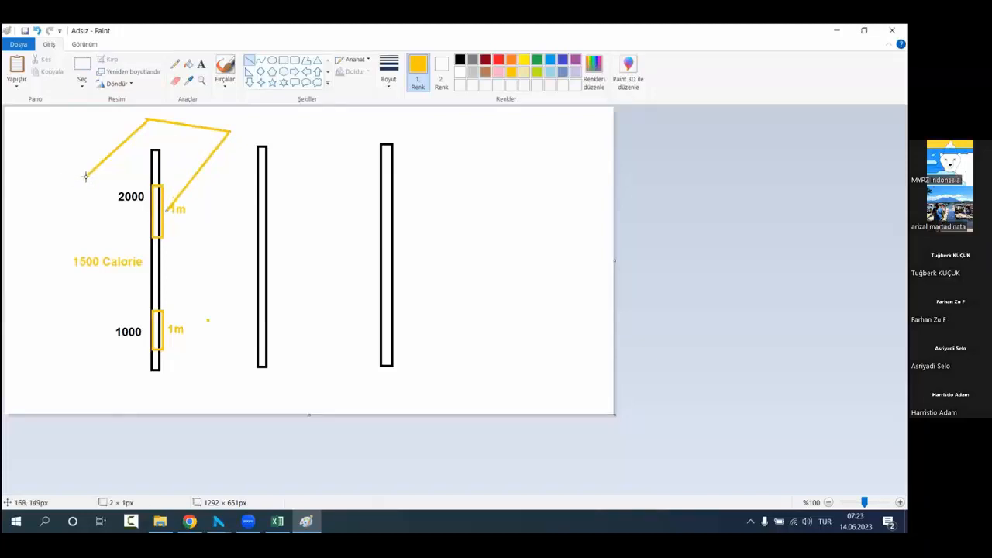
pyautogui.moveTo(83, 177); pyautogui.dragTo(165, 207)
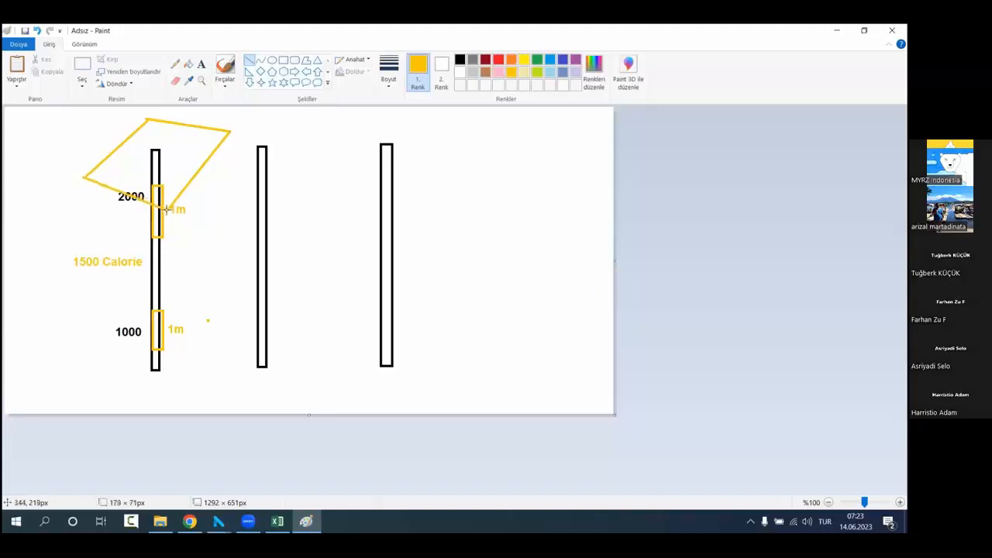
pyautogui.click(199, 250)
# Step: Extend the gold outline downward with pink vertical and lower edges so that it forms a 3D block
pyautogui.click(500, 73)
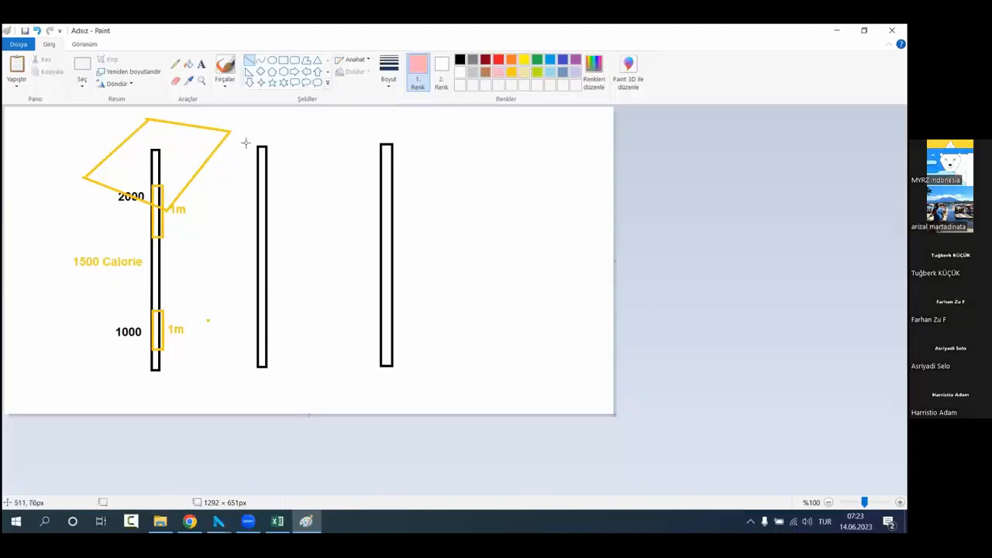
pyautogui.moveTo(230, 132); pyautogui.dragTo(229, 197)
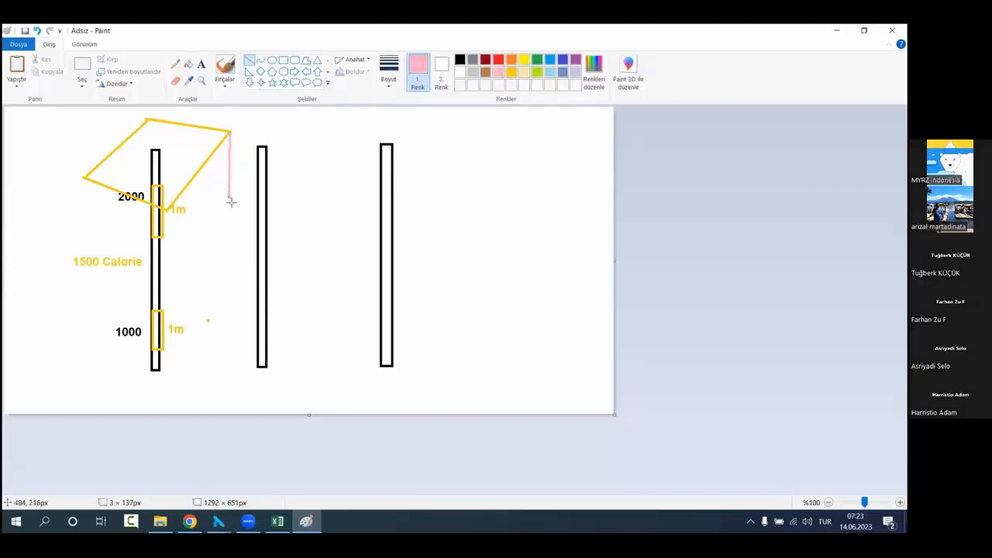
pyautogui.moveTo(230, 196)
pyautogui.mouseDown()
pyautogui.moveTo(166, 266)
pyautogui.moveTo(172, 283)
pyautogui.mouseUp()
pyautogui.click(215, 234)
pyautogui.moveTo(167, 212)
pyautogui.mouseDown()
pyautogui.moveTo(167, 298)
pyautogui.moveTo(171, 285)
pyautogui.moveTo(82, 250)
pyautogui.mouseUp()
pyautogui.click(93, 209)
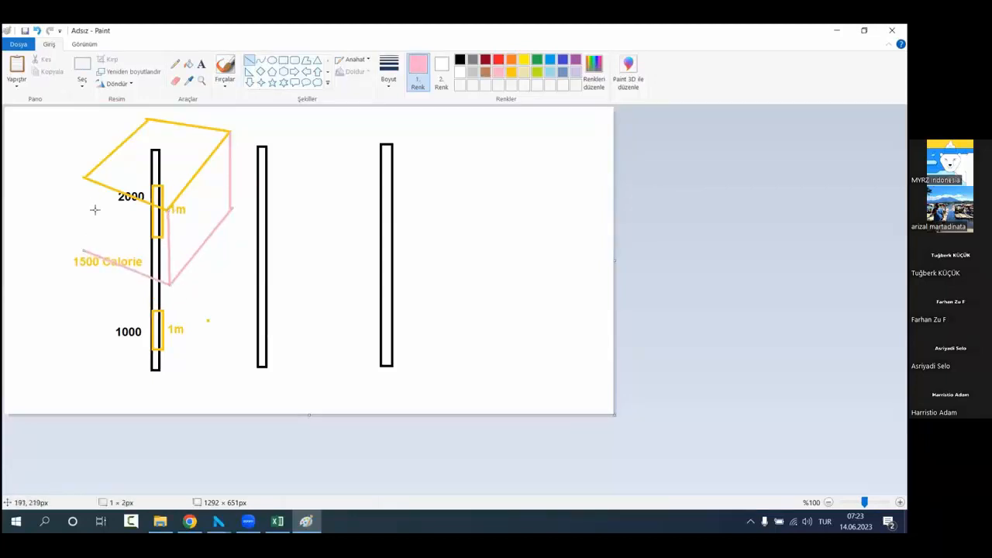
pyautogui.moveTo(83, 177); pyautogui.dragTo(83, 250)
pyautogui.click(49, 202)
# Step: Draw brown lines from the gold outline's shared edge to form an adjoining four-sided face around the second column
pyautogui.click(486, 73)
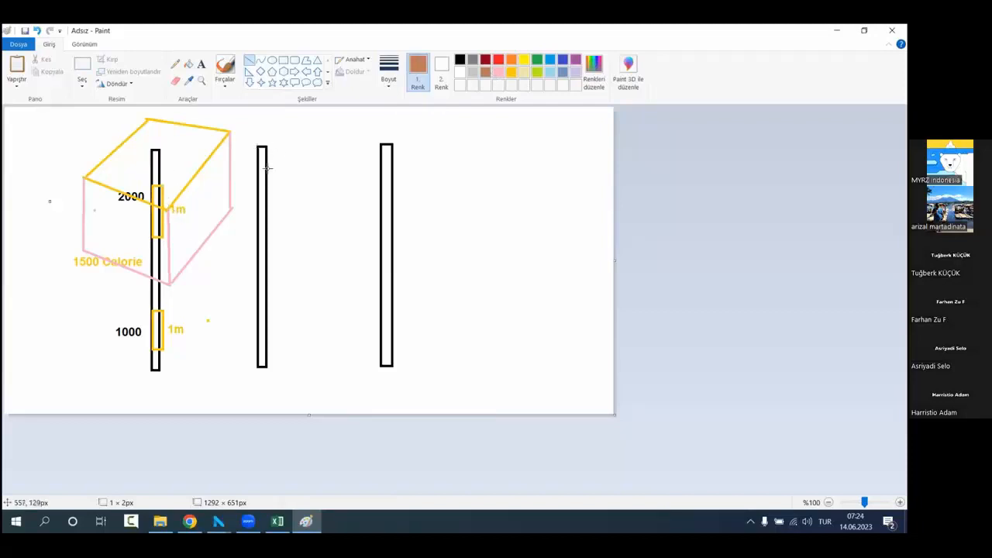
pyautogui.moveTo(229, 132); pyautogui.dragTo(333, 133)
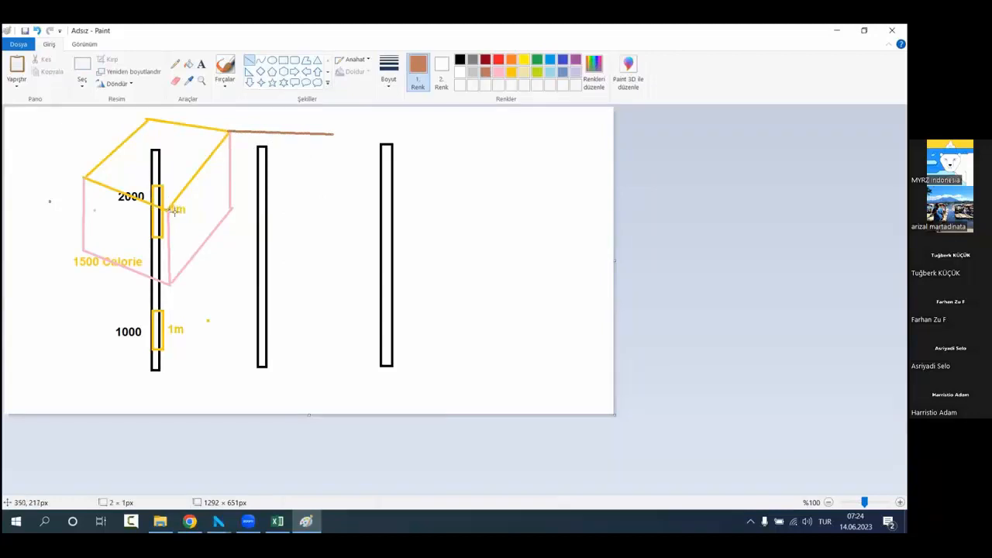
pyautogui.moveTo(169, 208)
pyautogui.mouseDown()
pyautogui.moveTo(310, 228)
pyautogui.moveTo(333, 133)
pyautogui.moveTo(336, 199)
pyautogui.moveTo(346, 202)
pyautogui.mouseUp()
pyautogui.click(338, 208)
# Step: Add brown side and lower edges beneath the second column's face to form a block thinner than the first
pyautogui.moveTo(340, 131); pyautogui.dragTo(330, 136)
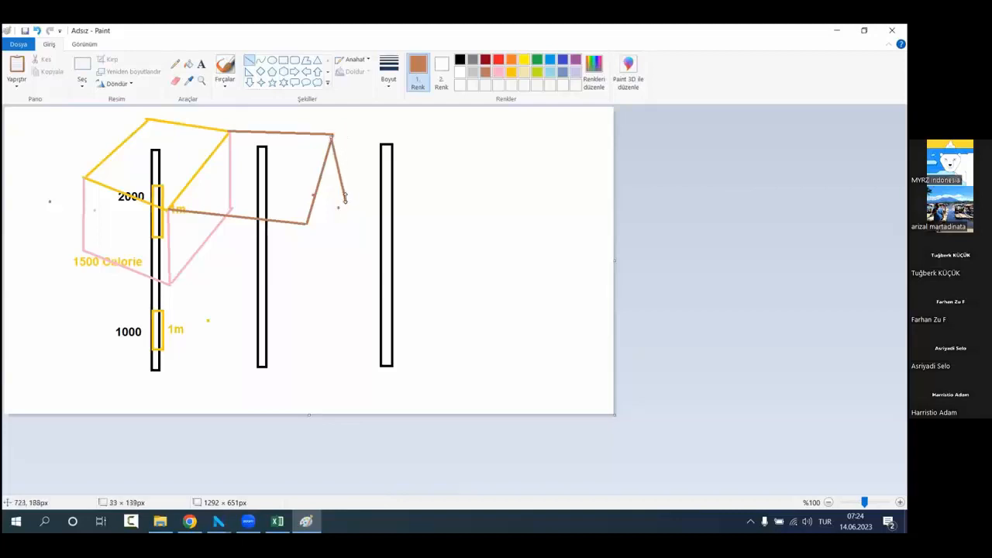
pyautogui.moveTo(345, 198); pyautogui.dragTo(336, 176)
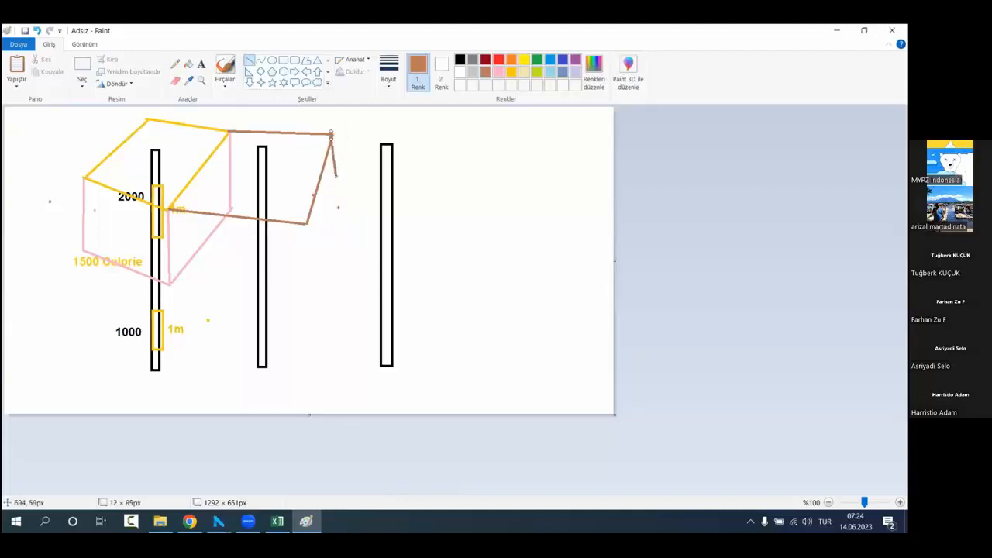
pyautogui.moveTo(330, 135); pyautogui.dragTo(332, 136)
pyautogui.click(336, 227)
pyautogui.moveTo(337, 175); pyautogui.dragTo(309, 258)
pyautogui.click(323, 279)
pyautogui.moveTo(168, 209); pyautogui.dragTo(169, 238)
pyautogui.click(193, 265)
pyautogui.moveTo(307, 263); pyautogui.dragTo(309, 256)
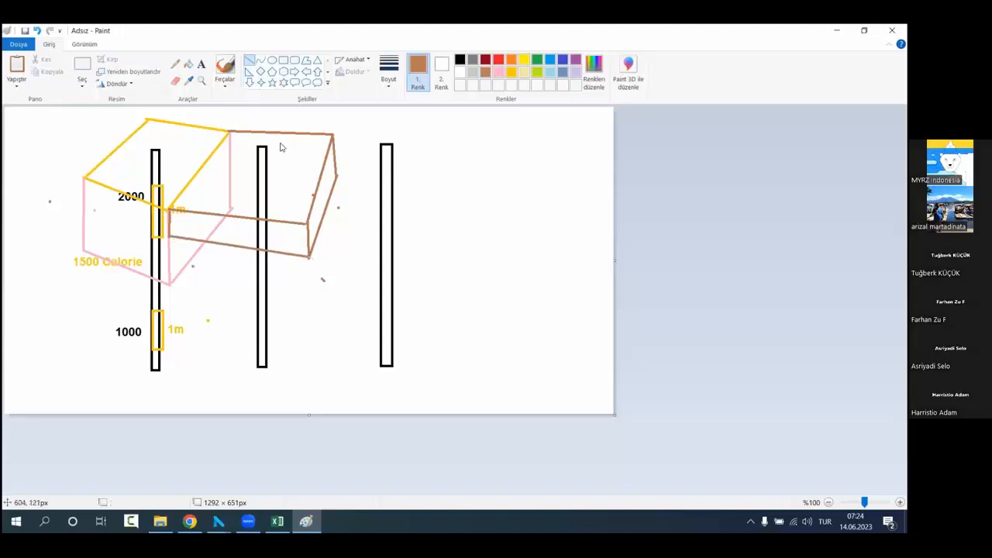
# Step: Draw a small gold-outlined rectangle near the bottom of the second column and label it "1m" in gold text
pyautogui.click(511, 72)
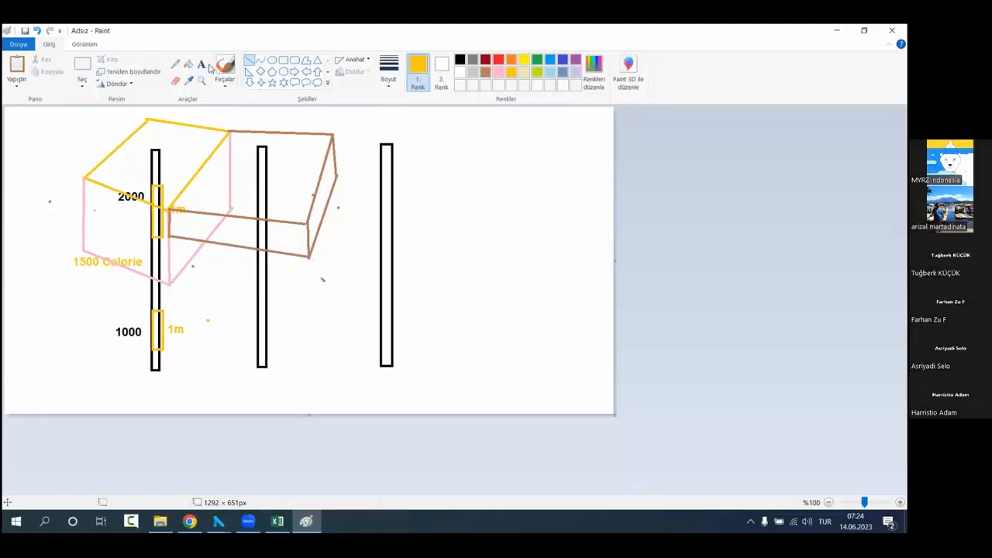
pyautogui.click(283, 60)
pyautogui.moveTo(259, 320)
pyautogui.mouseDown()
pyautogui.moveTo(272, 344)
pyautogui.moveTo(262, 362)
pyautogui.moveTo(272, 360)
pyautogui.mouseUp()
pyautogui.click(311, 353)
pyautogui.click(201, 63)
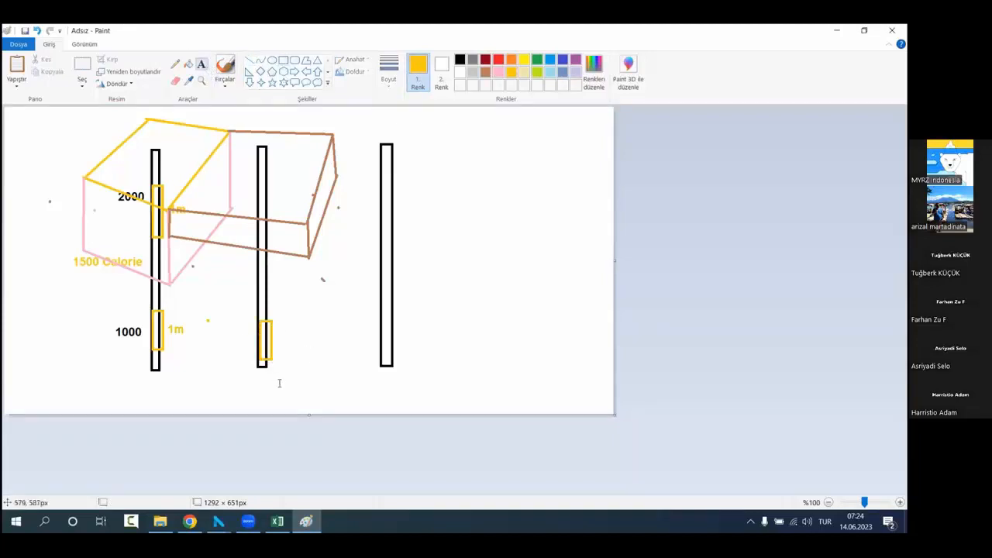
pyautogui.click(281, 339)
pyautogui.write('1m')
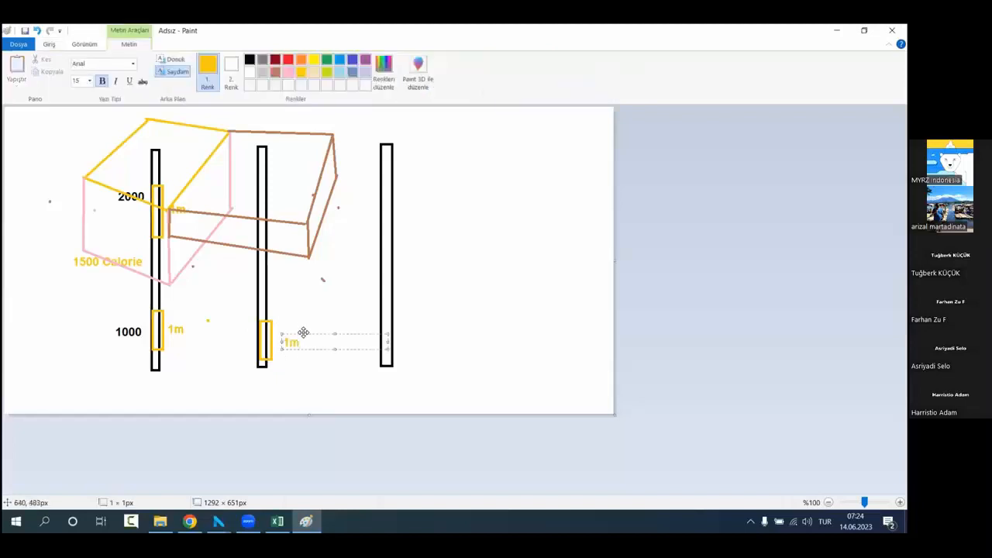
pyautogui.click(204, 196)
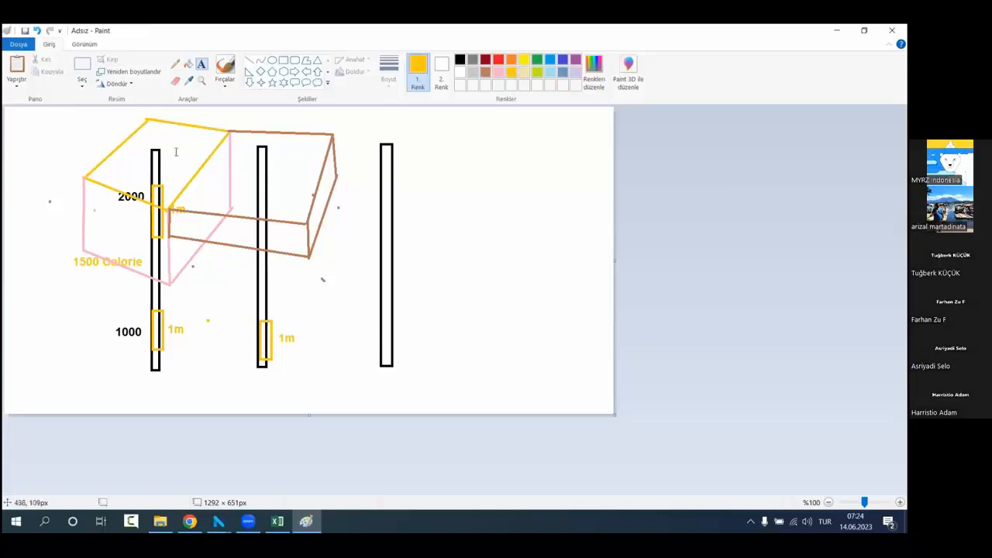
# Step: Switch to the Voronoi reserve report in Excel and examine the area and volume of the 1 500 - 2 000 slot range
pyautogui.click(277, 521)
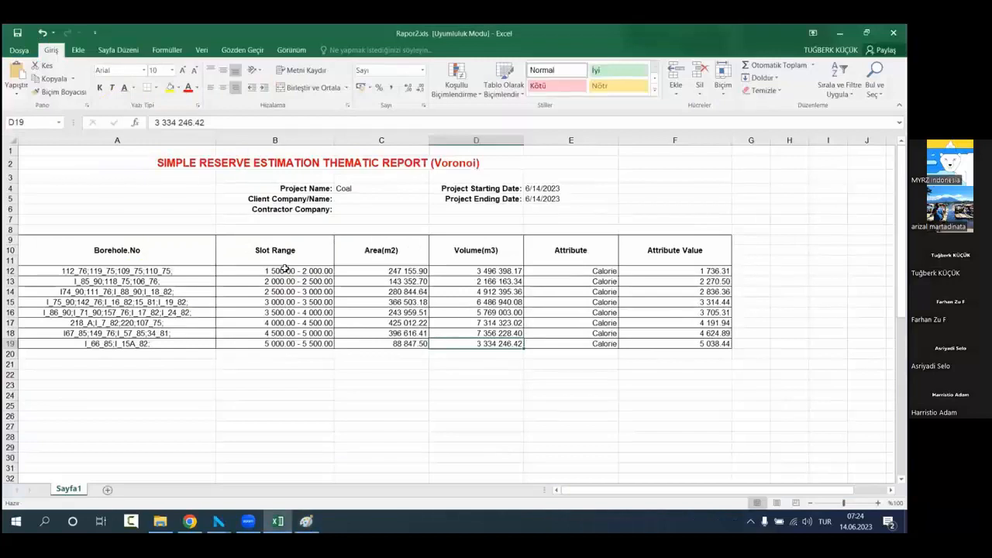
pyautogui.click(285, 269)
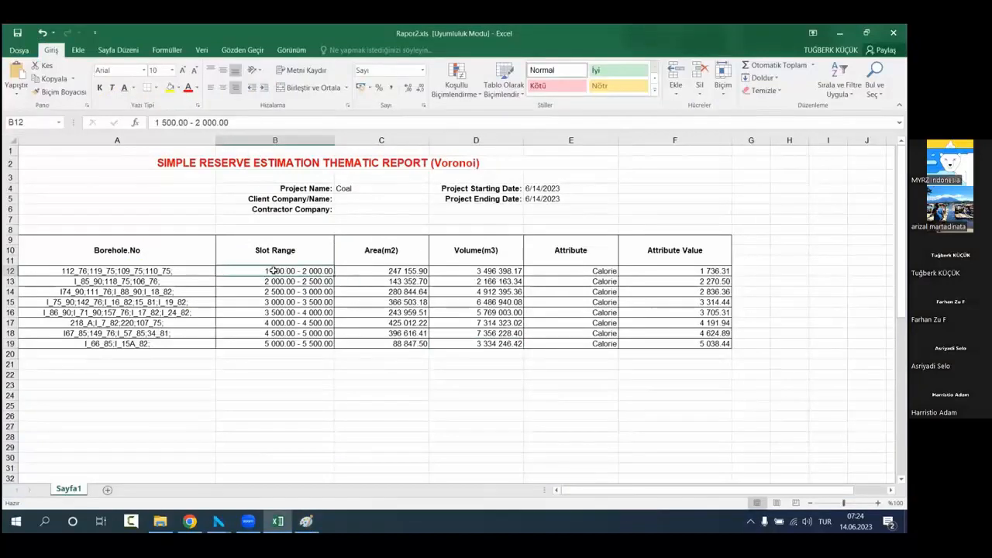
pyautogui.click(414, 275)
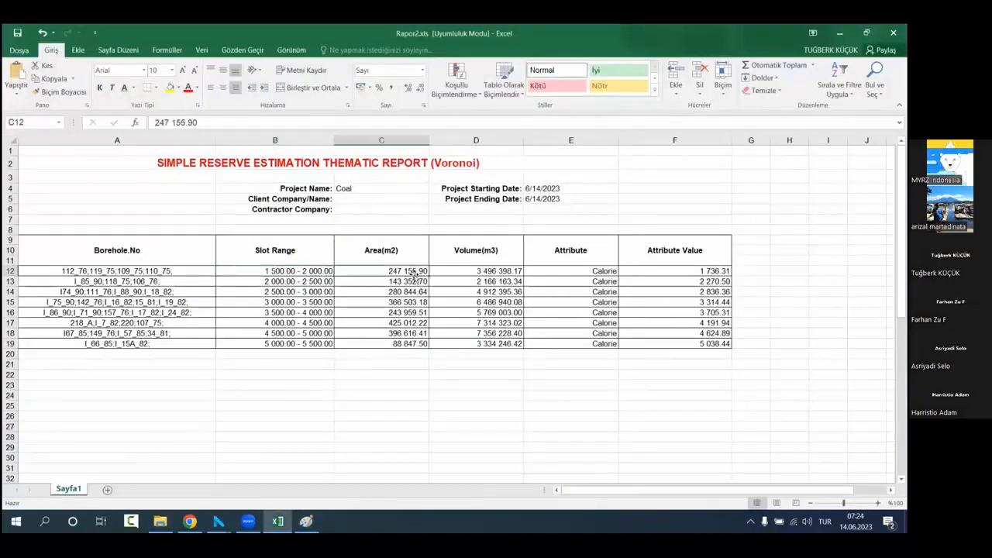
pyautogui.click(471, 274)
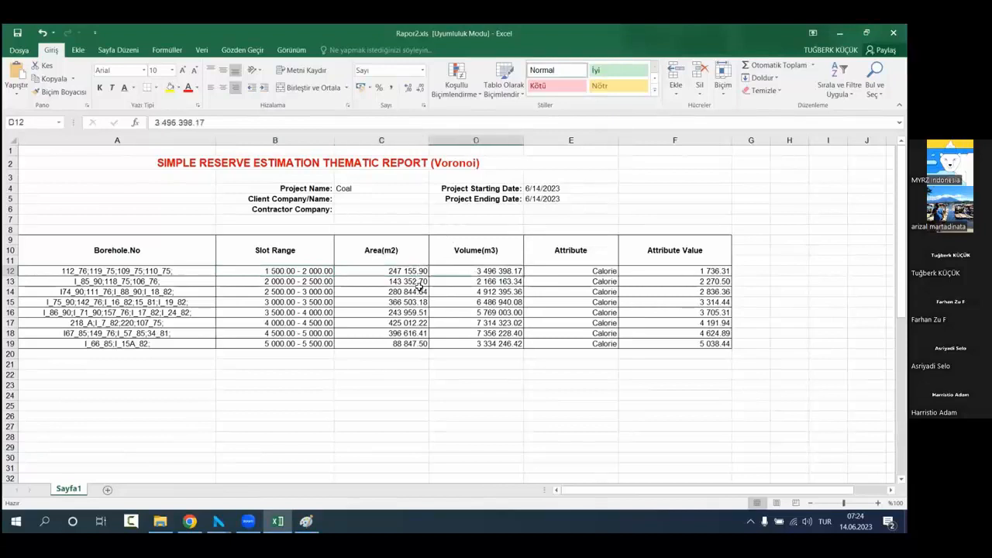
# Step: Switch back to NETPROMine and close the Voronoi Parameters dialog
pyautogui.click(678, 213)
pyautogui.click(839, 32)
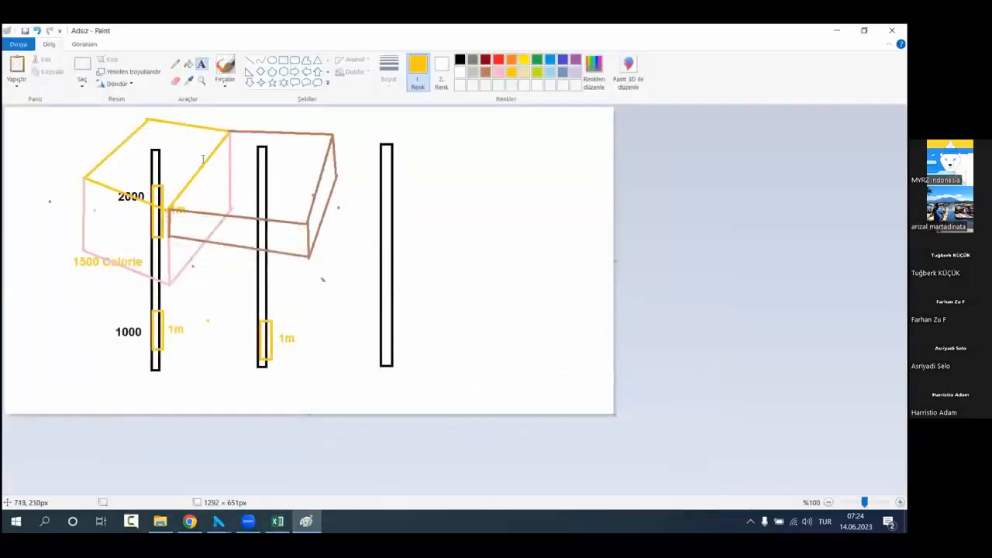
pyautogui.click(837, 31)
pyautogui.moveTo(482, 298)
pyautogui.mouseDown()
pyautogui.moveTo(565, 289)
pyautogui.moveTo(601, 340)
pyautogui.mouseUp()
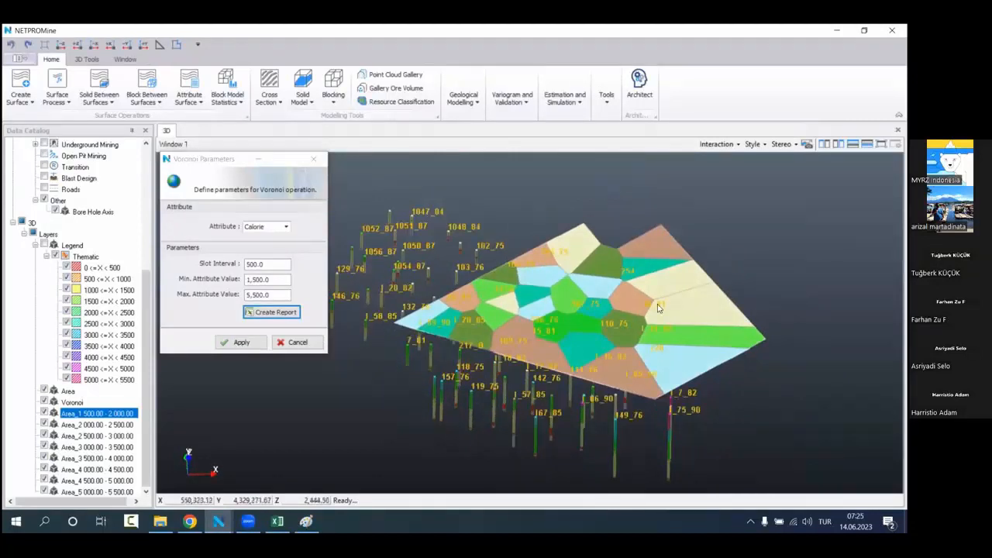
pyautogui.click(314, 159)
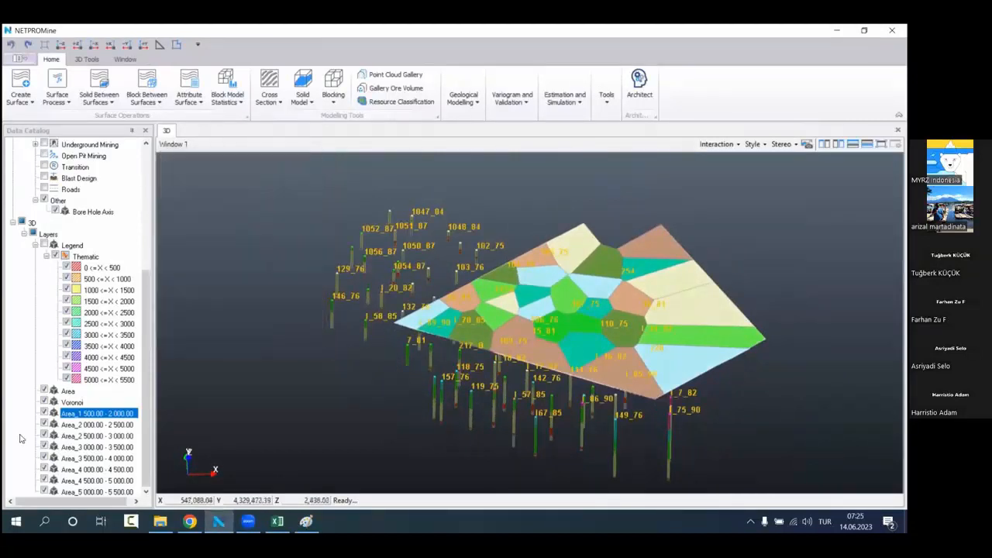
# Step: Delete the Voronoi layer together with all of its slot-range area layers from the project's 3D layers
pyautogui.rightClick(81, 405)
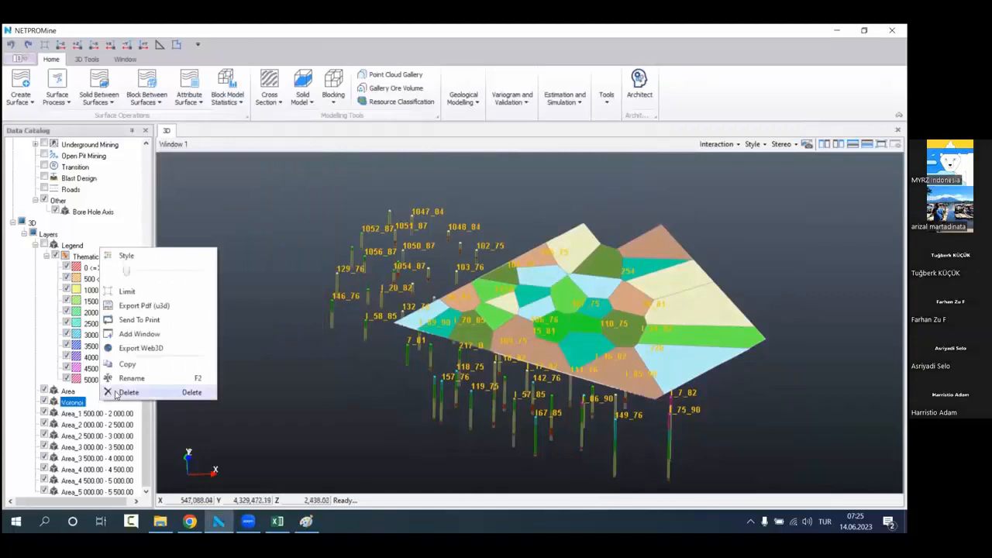
pyautogui.click(17, 413)
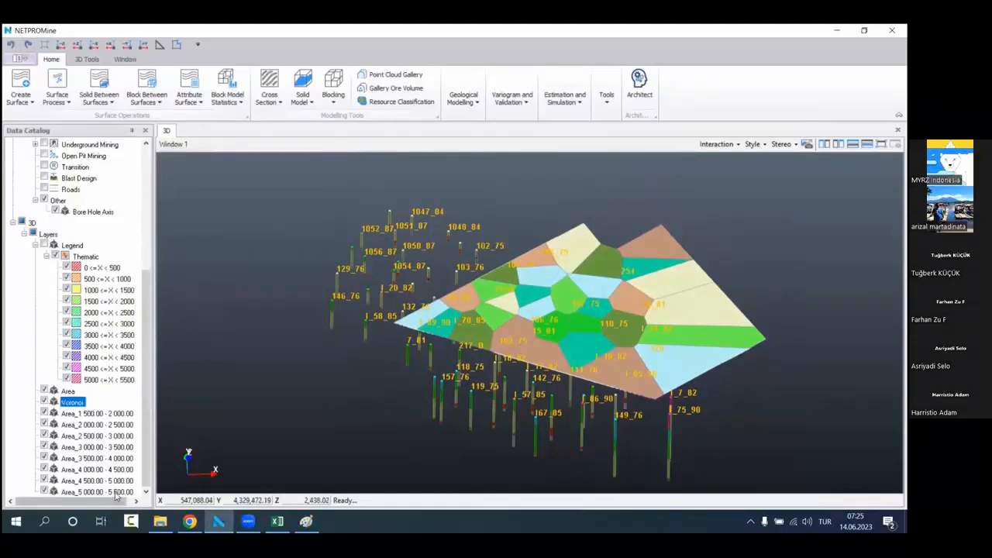
pyautogui.moveTo(92, 487); pyautogui.dragTo(82, 402)
pyautogui.rightClick(82, 403)
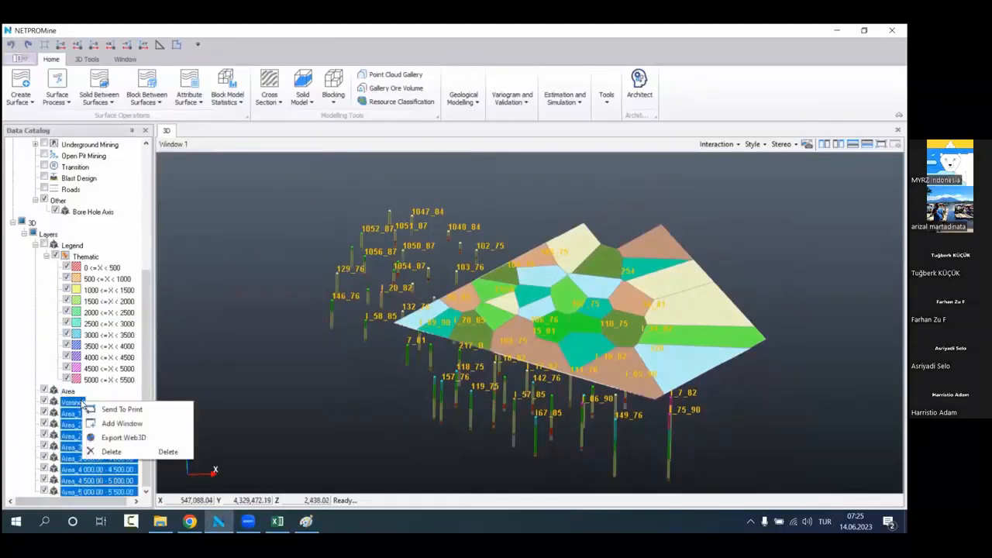
pyautogui.click(113, 452)
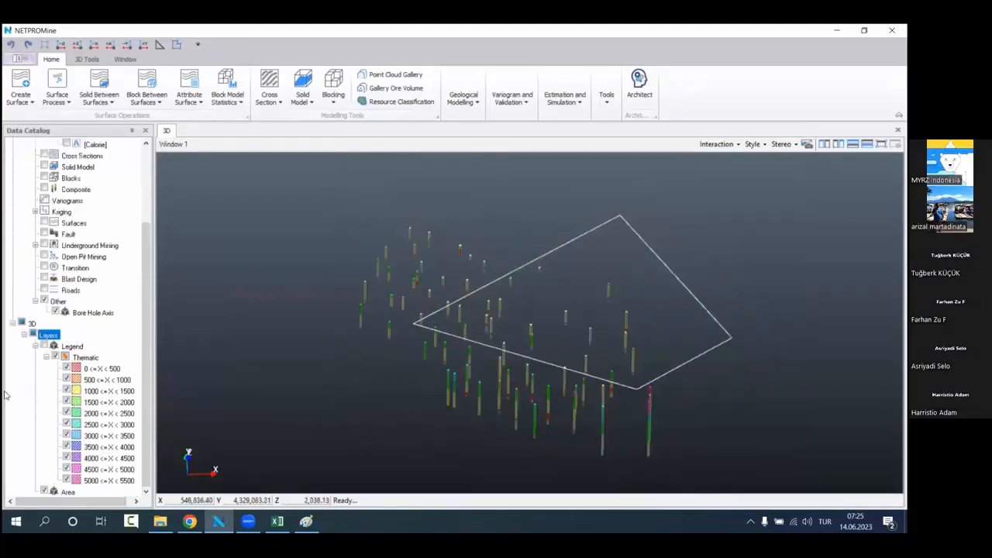
# Step: Delete the Area layer holding the hand-drawn boundary around the bore holes
pyautogui.rightClick(100, 490)
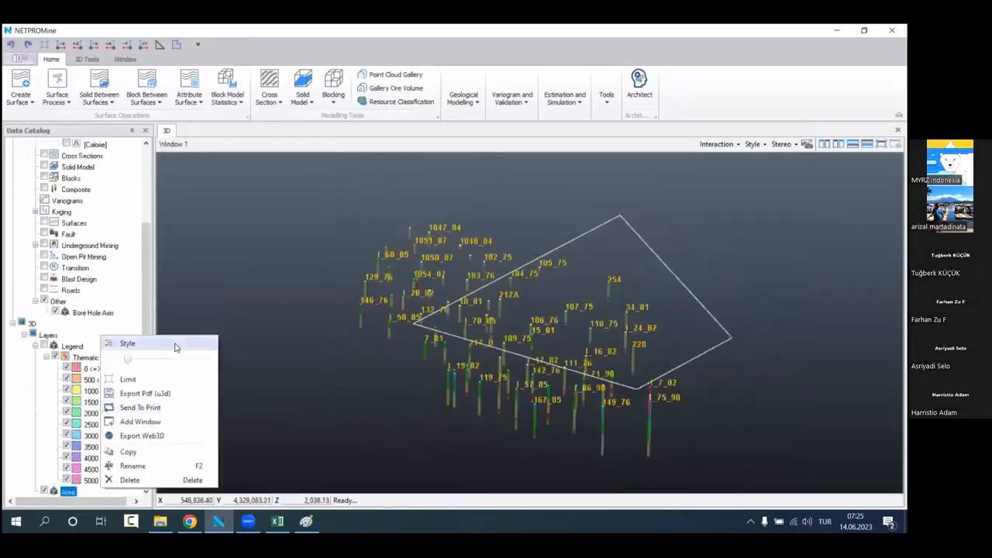
pyautogui.click(159, 479)
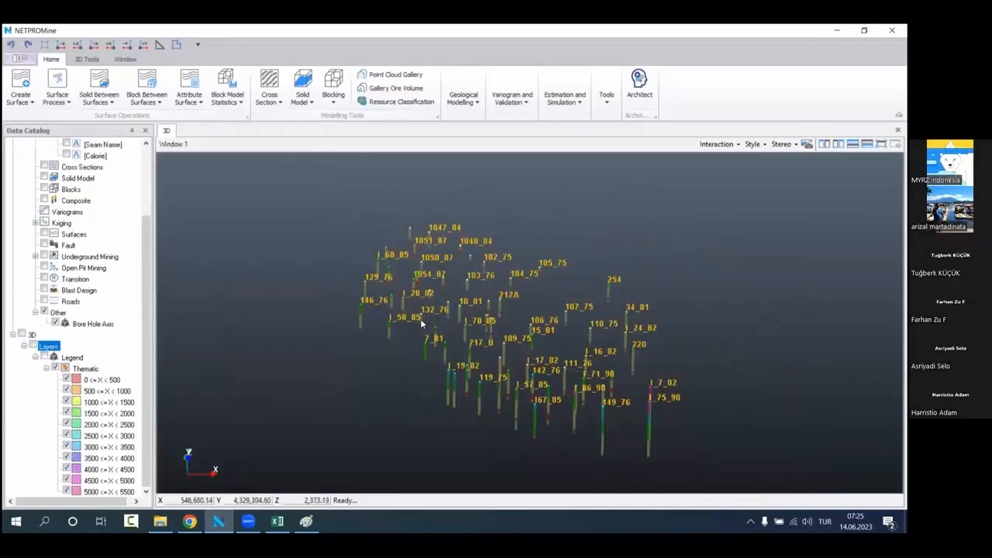
pyautogui.moveTo(473, 314); pyautogui.dragTo(521, 330)
pyautogui.moveTo(478, 333); pyautogui.dragTo(463, 316, button='middle')
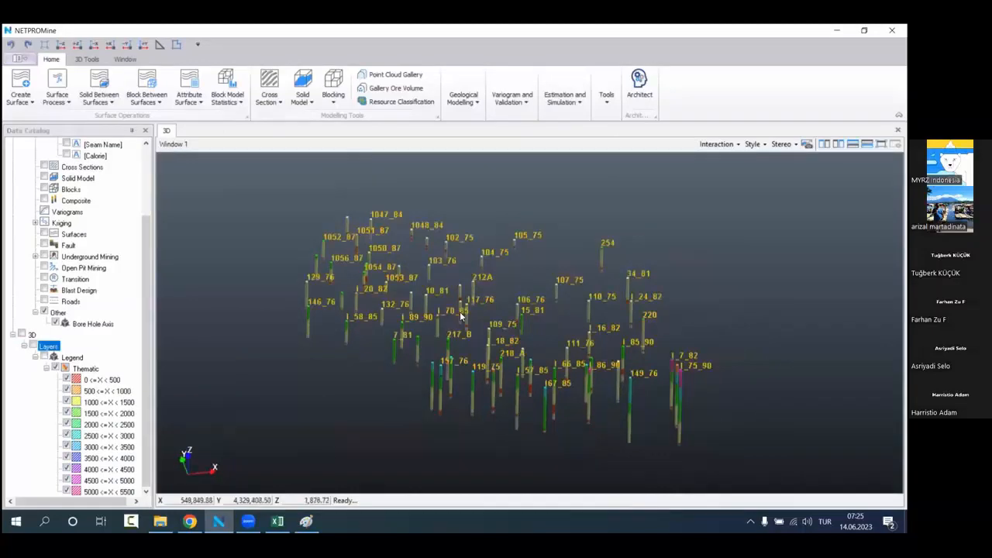
# Step: Start Find the Bore Hole Limit for the Bore Hole data, set the proximity criterion to 550 and view the boundary from above
pyautogui.click(308, 522)
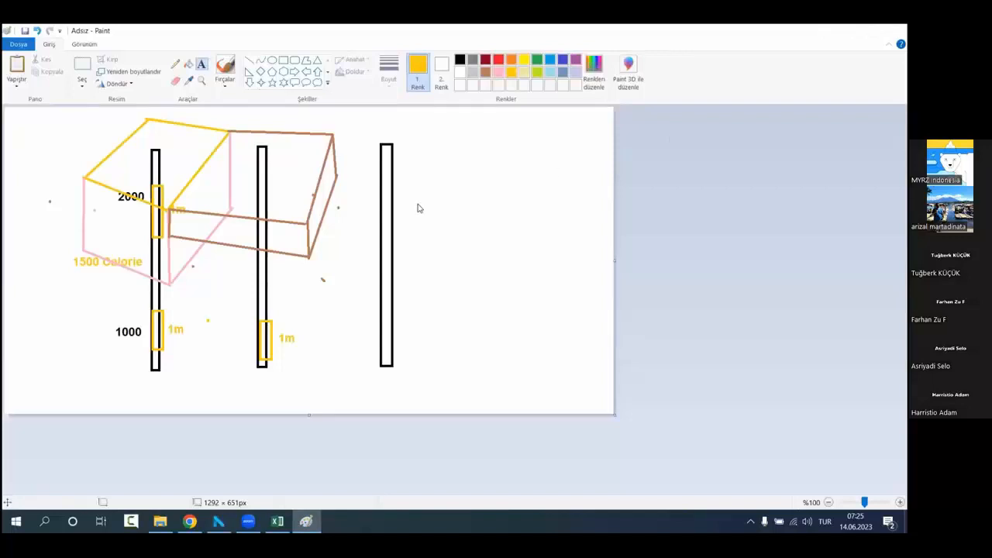
pyautogui.hotkey('alt', 'Tab')
pyautogui.rightClick(85, 167)
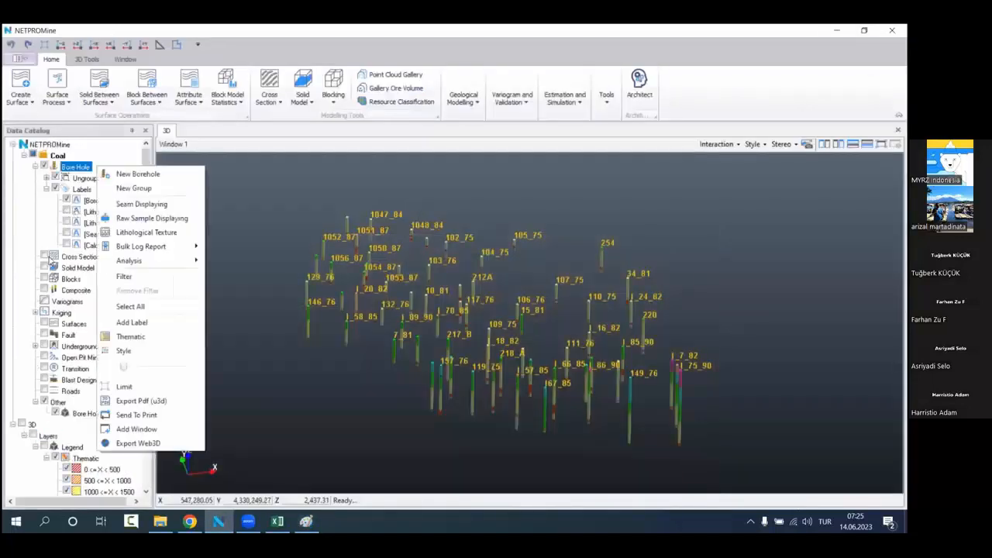
pyautogui.moveTo(159, 262)
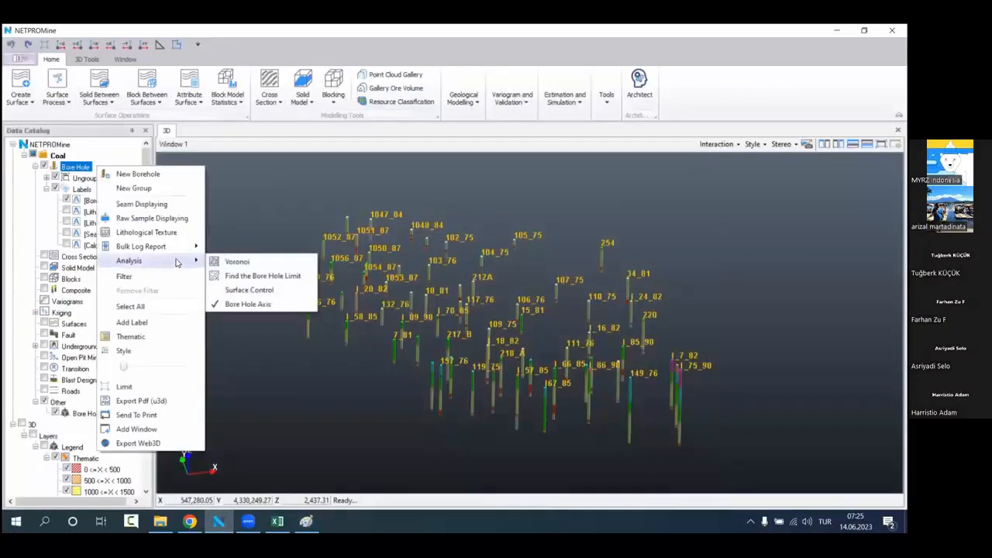
pyautogui.click(268, 277)
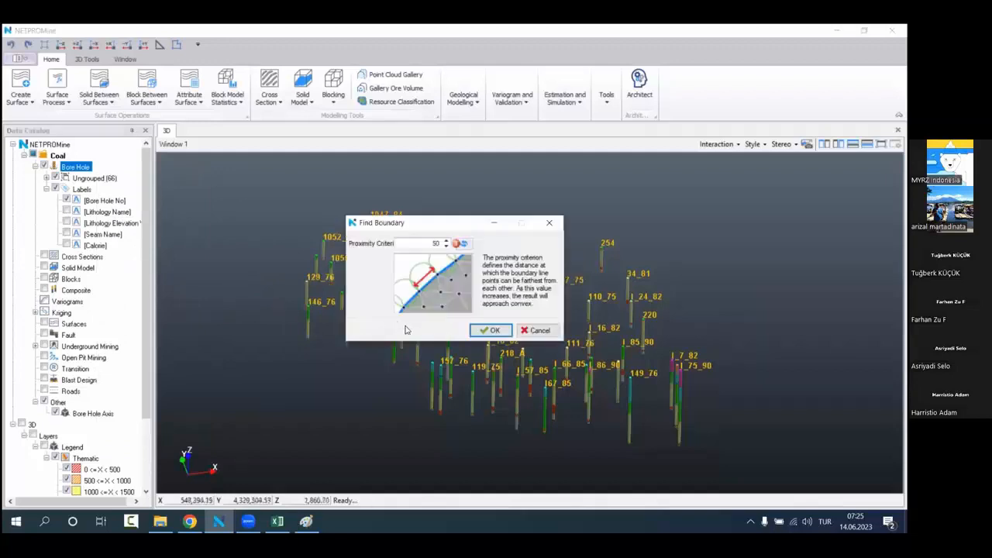
pyautogui.moveTo(452, 225); pyautogui.dragTo(279, 342)
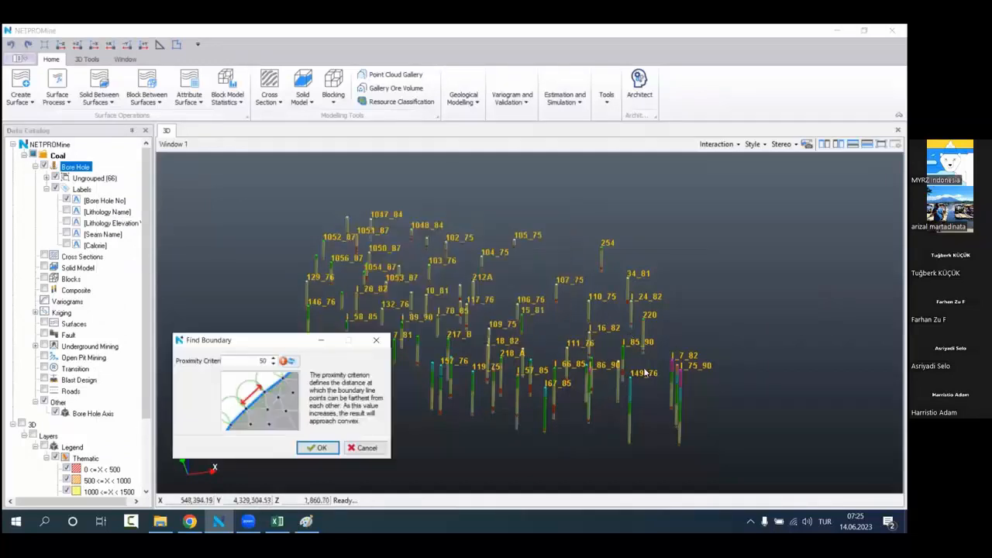
pyautogui.click(239, 363)
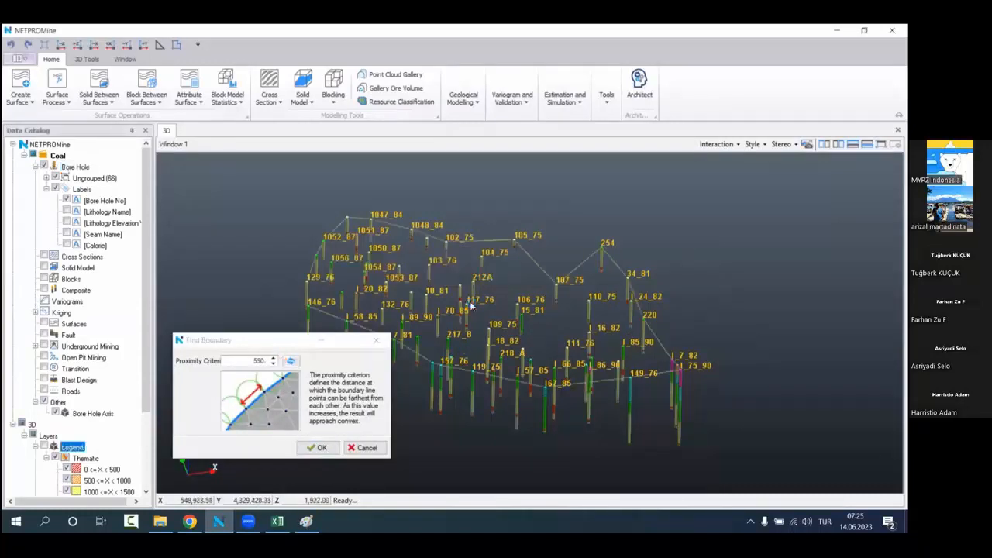
pyautogui.click(62, 45)
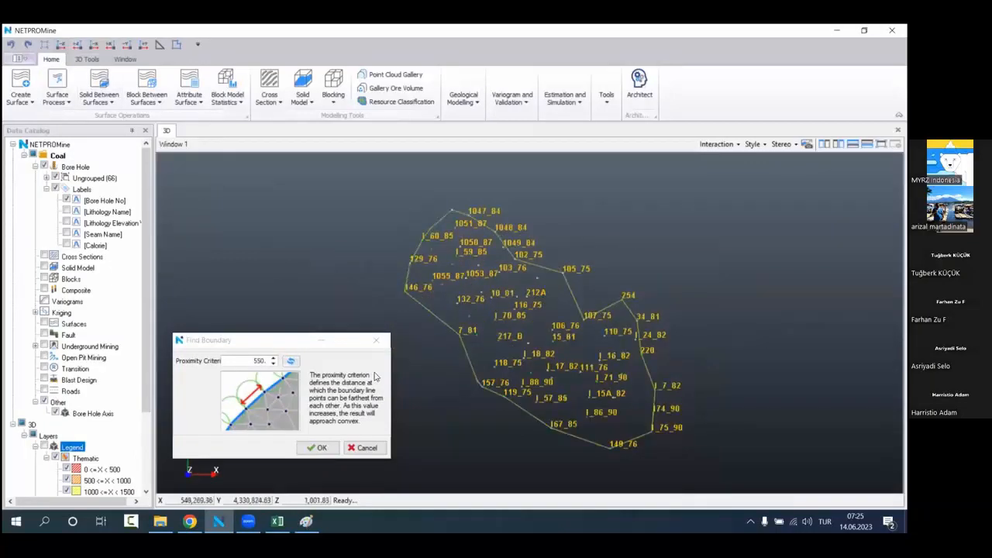
# Step: Try a proximity criterion of 600 for the bore hole boundary
pyautogui.click(243, 361)
pyautogui.write('600')
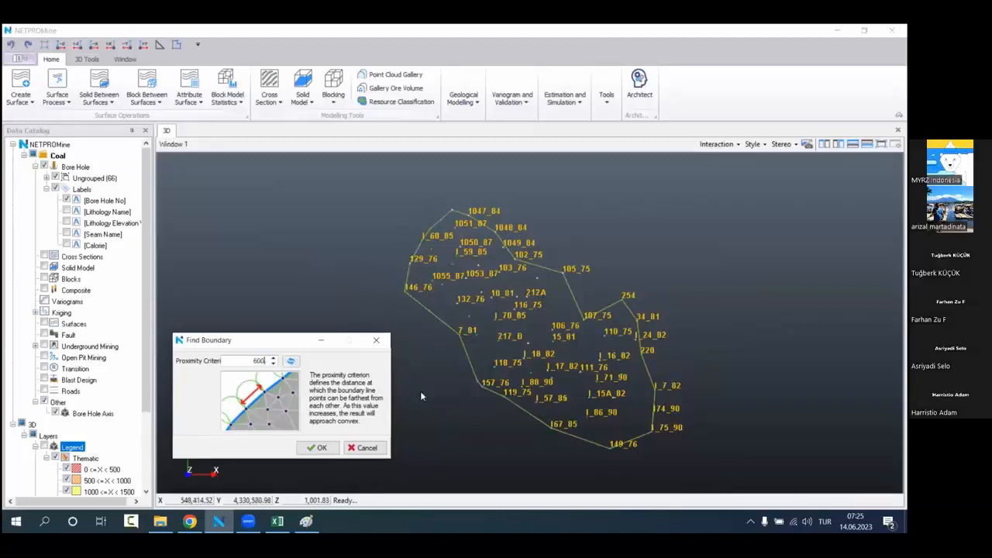
pyautogui.press('Return')
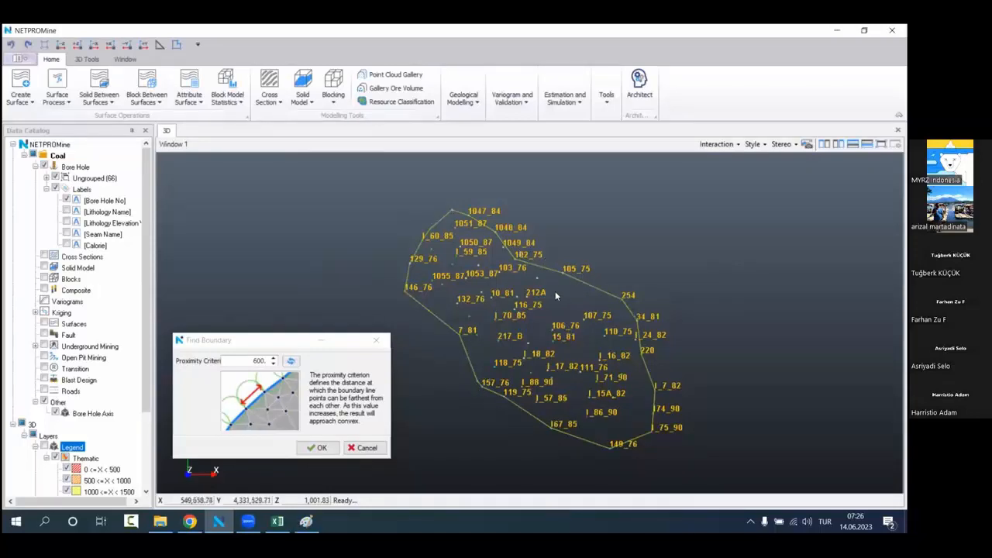
pyautogui.scroll(1, 574, 281)
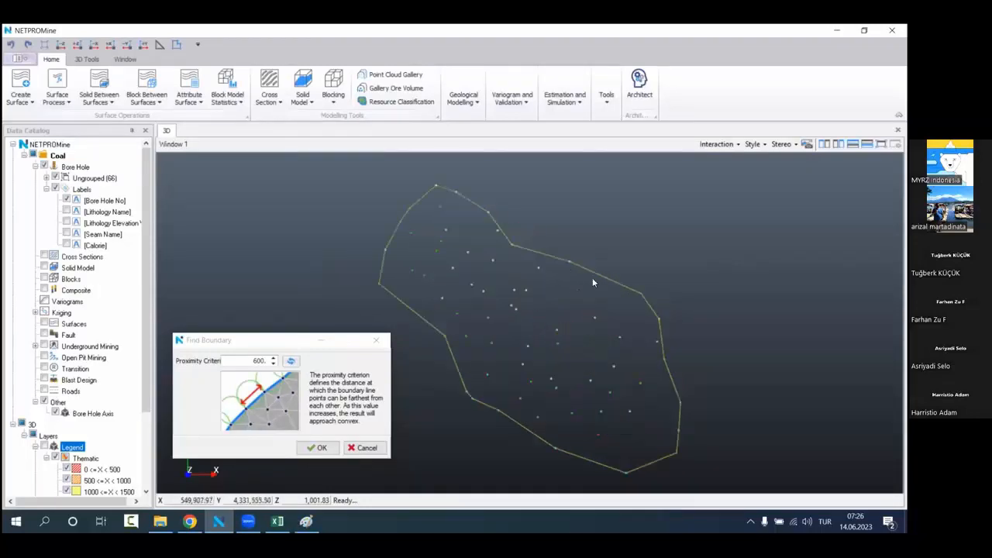
# Step: Set the proximity criterion to 550 and create the boundary line around the bore holes
pyautogui.click(255, 359)
pyautogui.write('55')
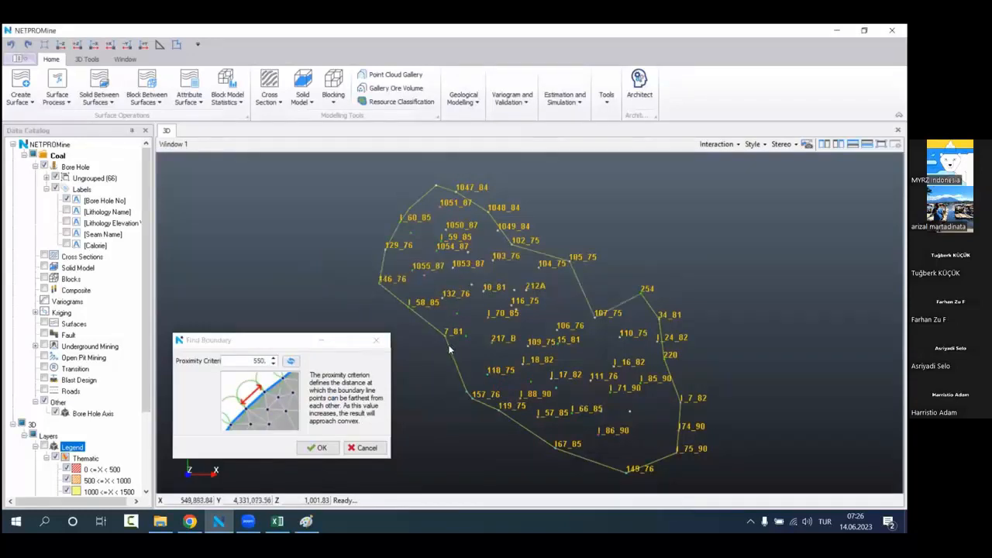
pyautogui.moveTo(501, 371); pyautogui.dragTo(580, 320)
pyautogui.moveTo(516, 316); pyautogui.dragTo(525, 339)
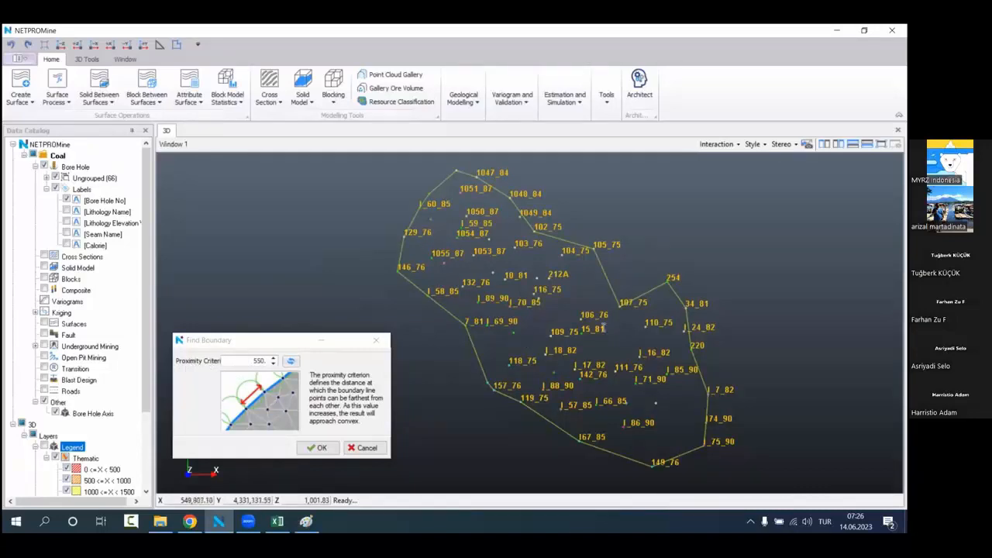
pyautogui.click(320, 448)
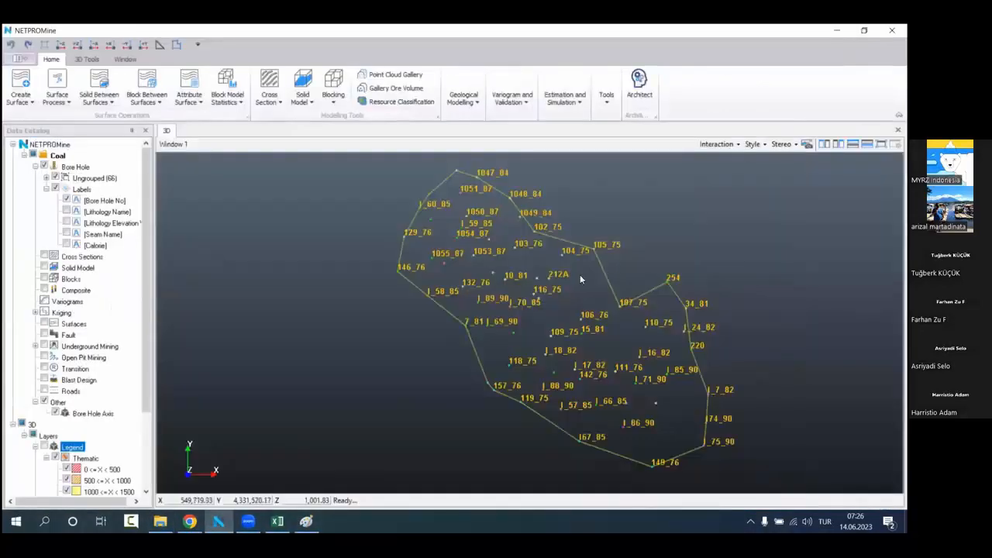
pyautogui.moveTo(579, 274)
pyautogui.mouseDown()
pyautogui.moveTo(463, 282)
pyautogui.moveTo(474, 317)
pyautogui.moveTo(493, 254)
pyautogui.moveTo(476, 271)
pyautogui.mouseUp()
pyautogui.scroll(-2, 92, 373)
pyautogui.scroll(2, 96, 379)
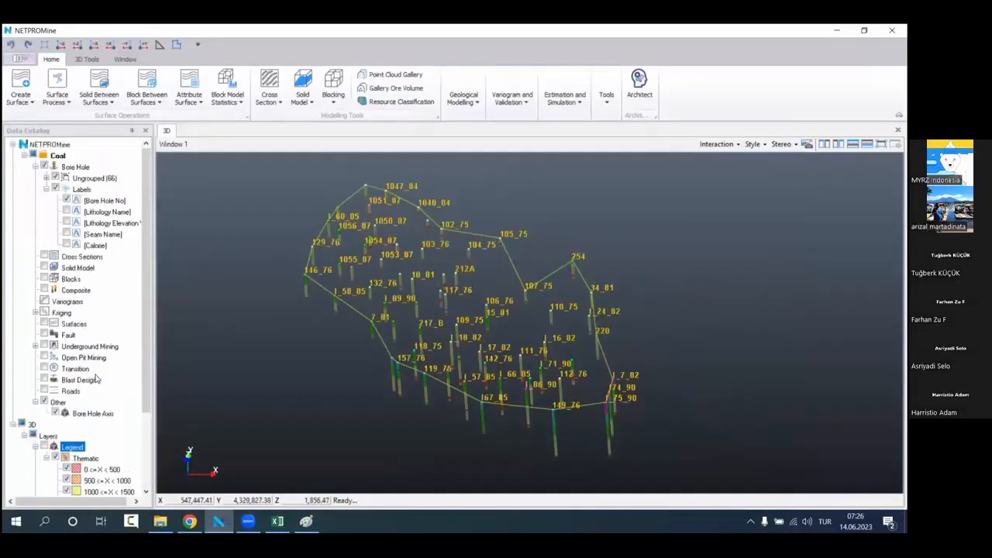
pyautogui.moveTo(414, 331); pyautogui.dragTo(426, 344, button='middle')
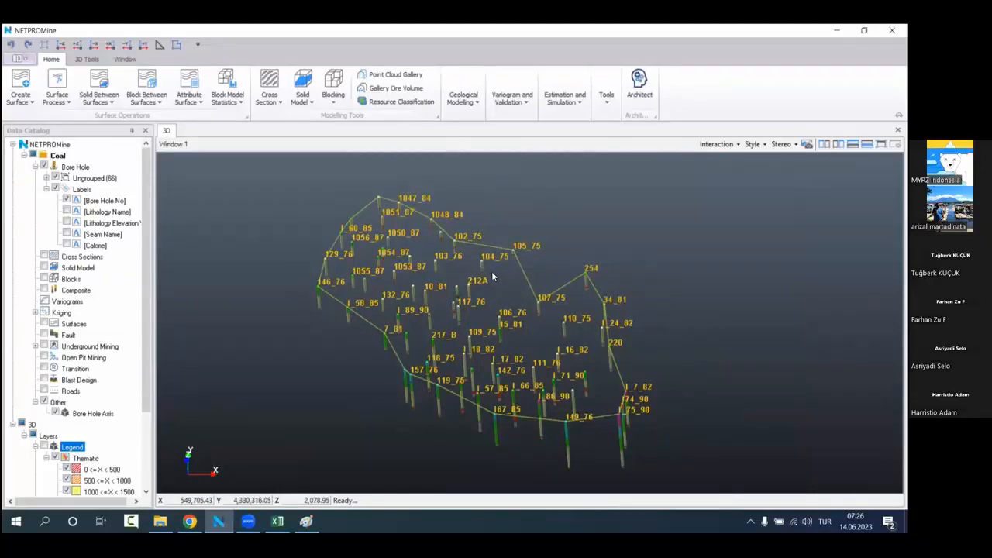
# Step: Expand the bore hole boundary line outward by a distance of 100
pyautogui.click(87, 59)
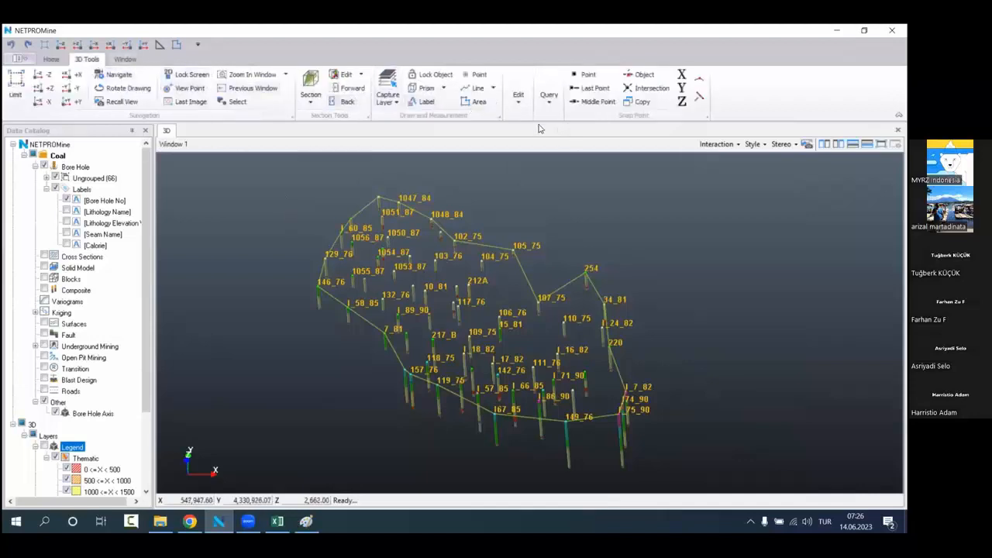
pyautogui.click(518, 99)
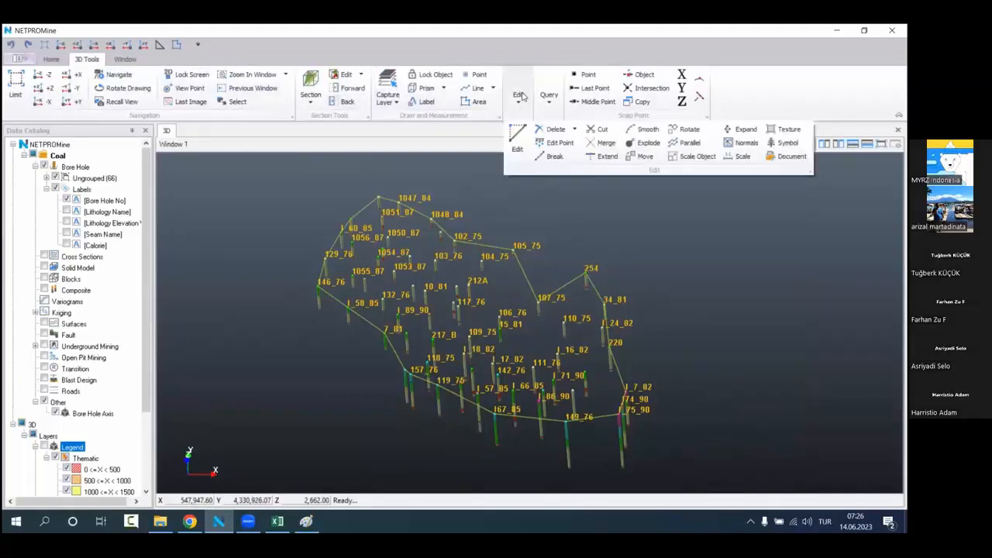
pyautogui.click(745, 129)
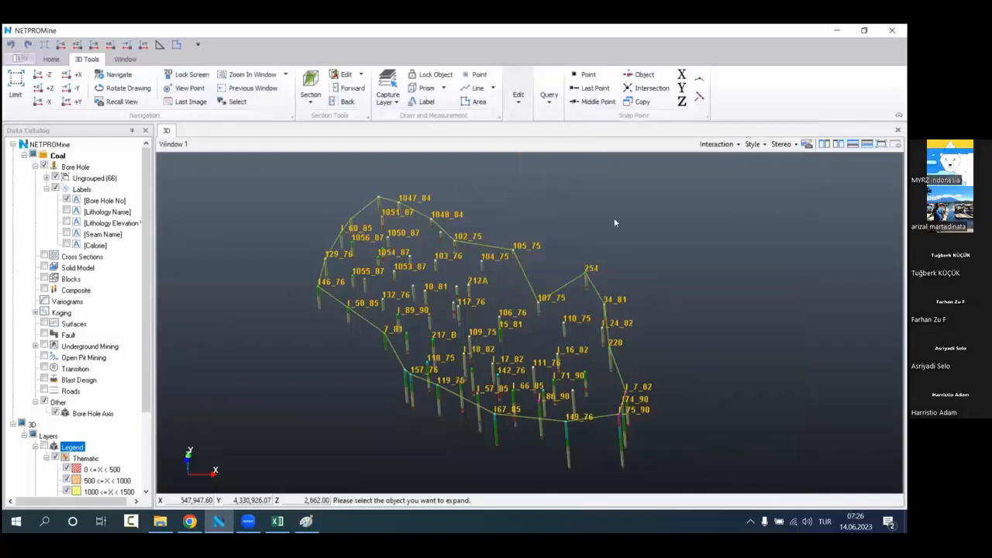
pyautogui.click(524, 290)
pyautogui.click(173, 48)
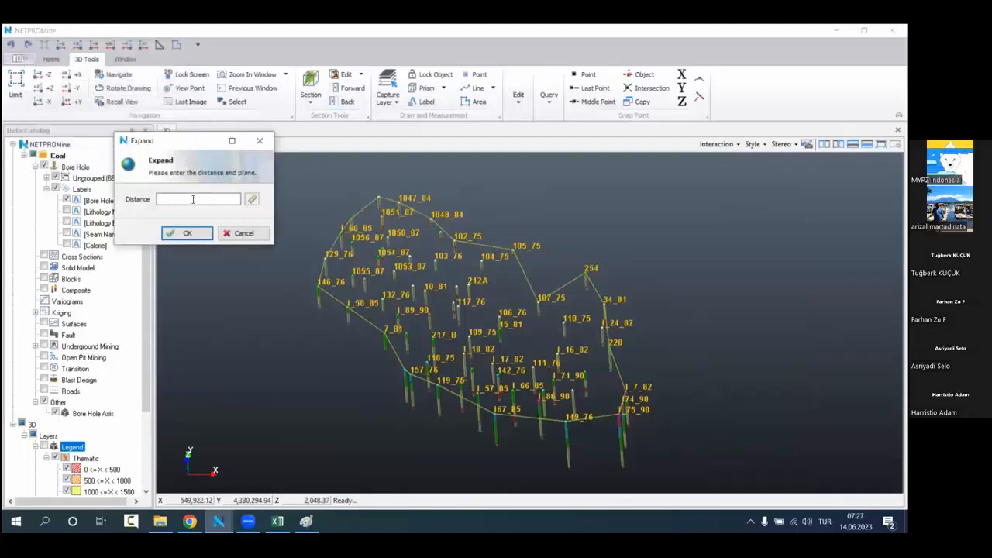
pyautogui.click(193, 199)
pyautogui.write('100')
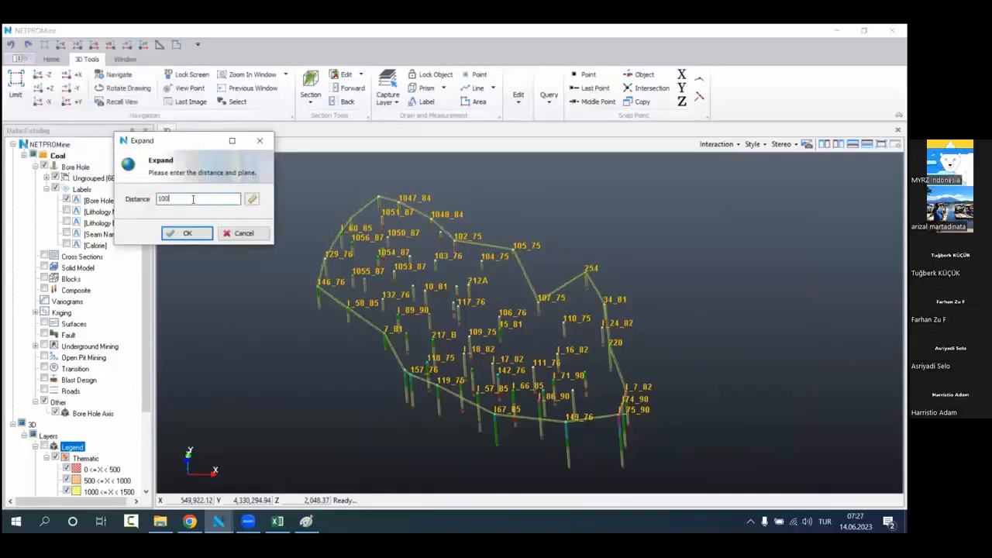
pyautogui.moveTo(192, 153); pyautogui.dragTo(236, 165)
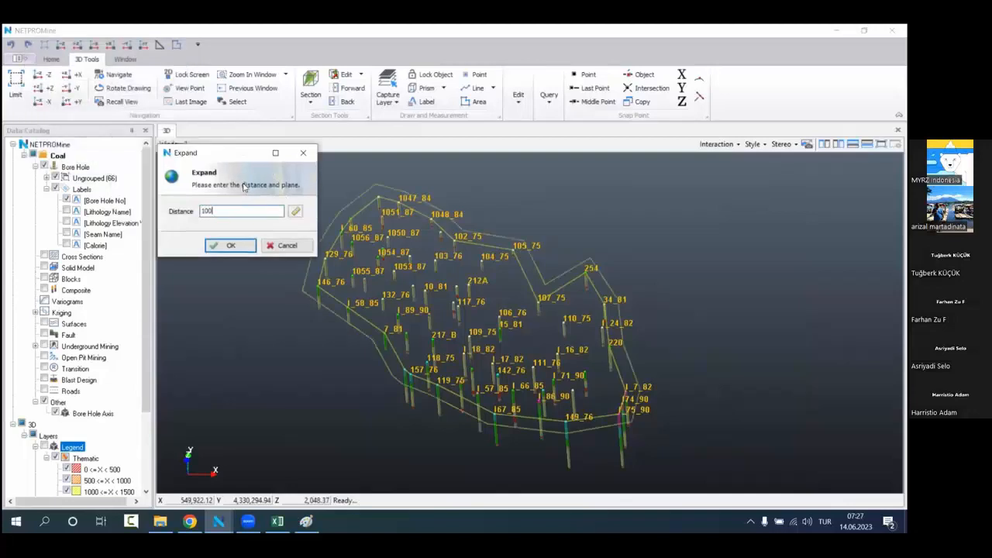
pyautogui.click(231, 246)
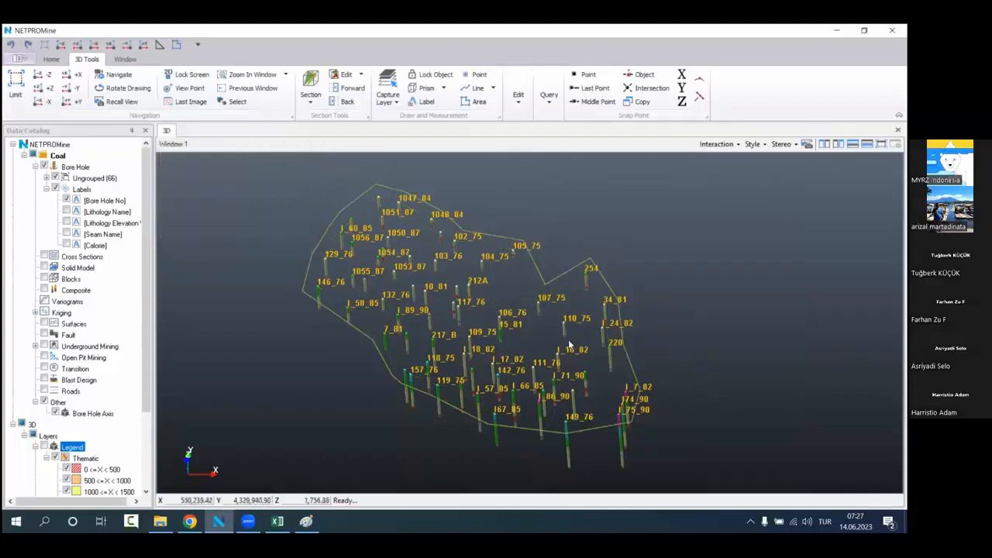
pyautogui.moveTo(569, 342); pyautogui.dragTo(571, 380, button='middle')
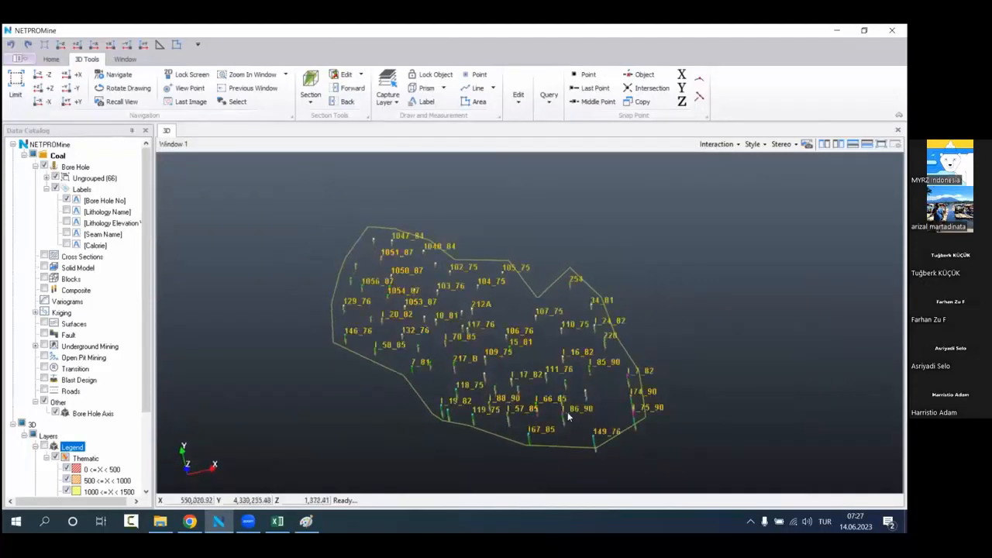
# Step: Start a Voronoi analysis of the Bore Hole data inside the expanded boundary line, with Calorie as the attribute
pyautogui.click(80, 168)
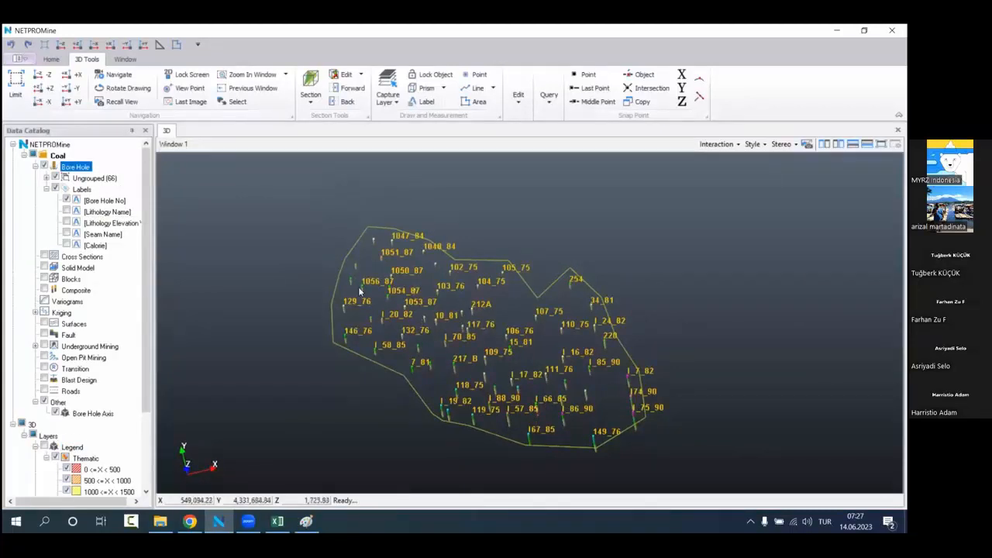
pyautogui.rightClick(92, 168)
pyautogui.moveTo(187, 259)
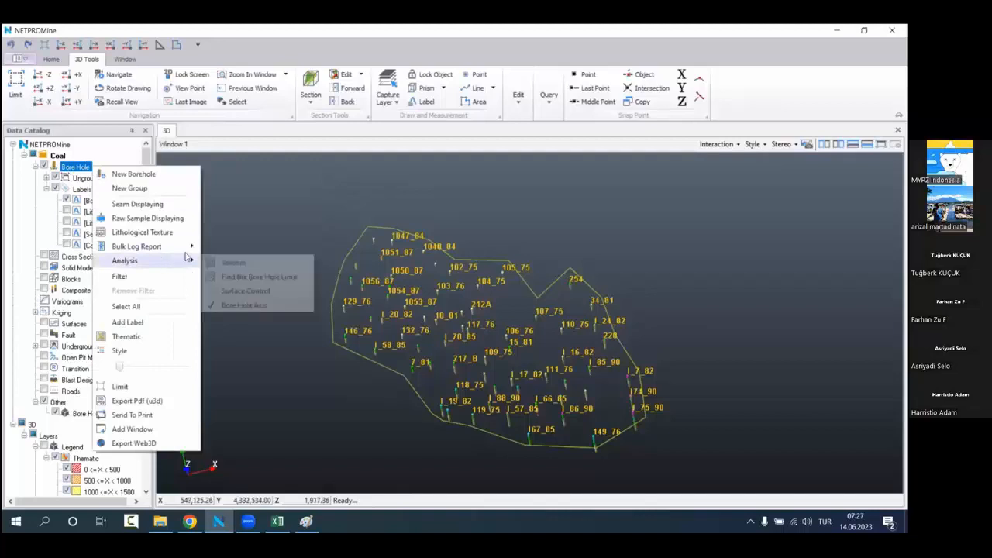
pyautogui.click(243, 265)
pyautogui.click(390, 374)
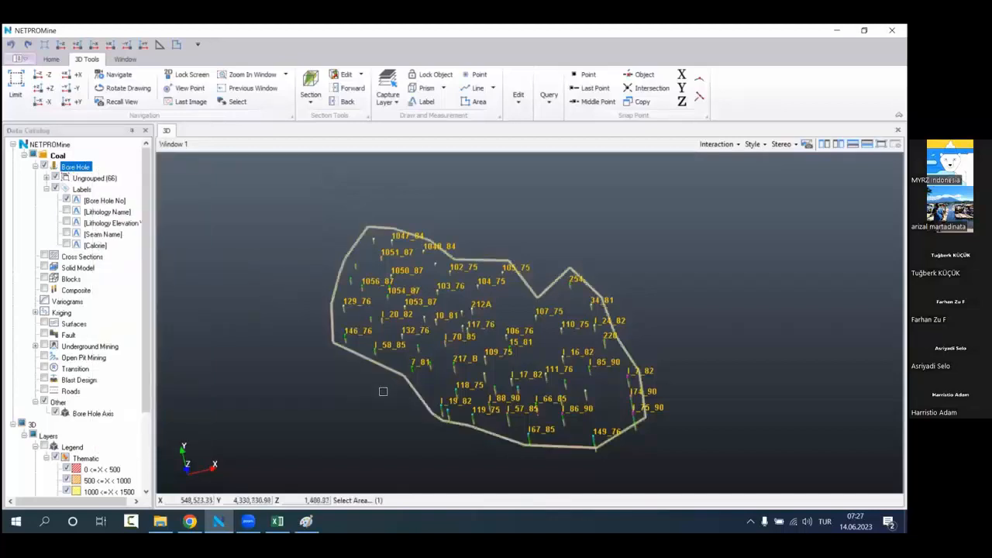
pyautogui.click(145, 114)
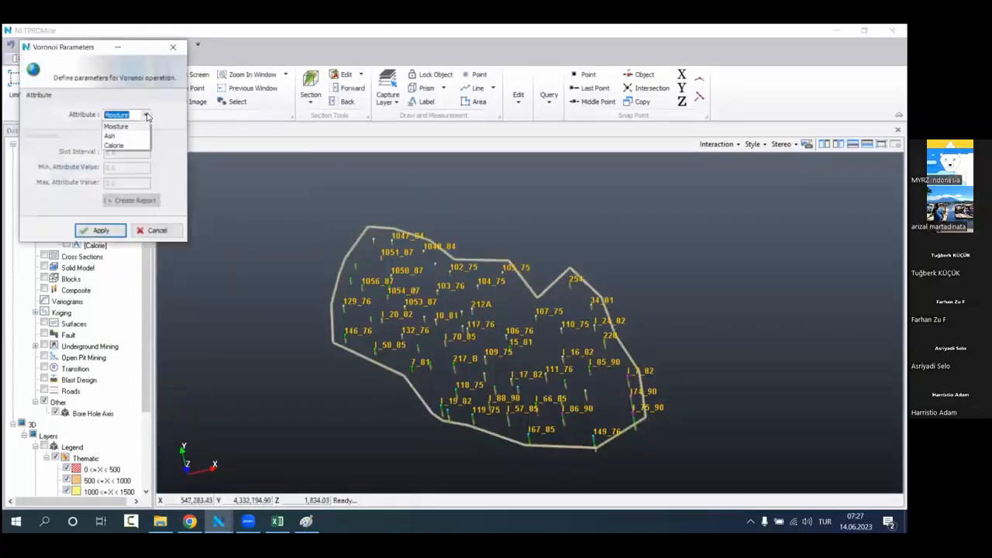
pyautogui.click(144, 126)
pyautogui.click(145, 114)
pyautogui.click(144, 145)
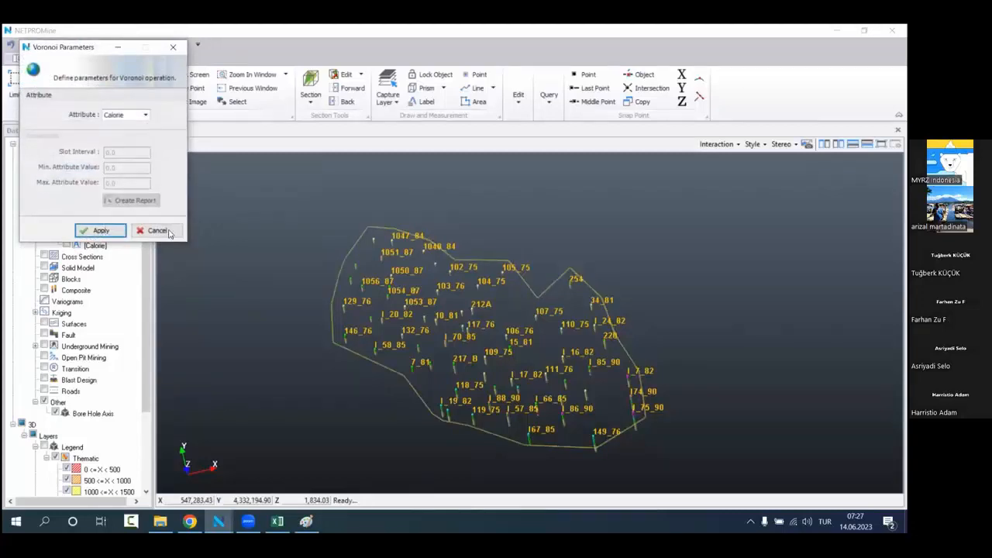
# Step: Set the Voronoi attribute range to 500 minimum and 5,500 maximum with a slot interval of 500, and create the report
pyautogui.click(131, 168)
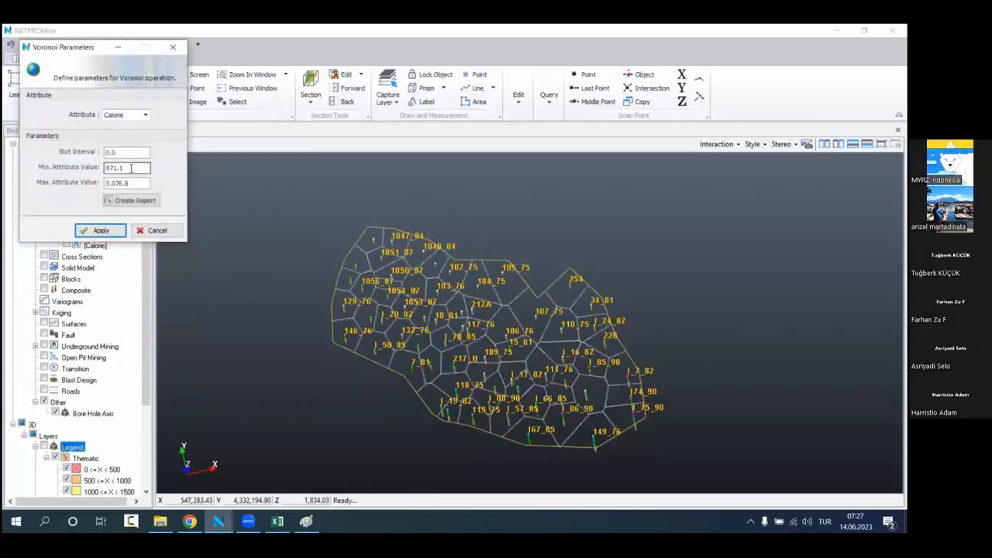
pyautogui.moveTo(135, 167); pyautogui.dragTo(47, 174)
pyautogui.write('500')
pyautogui.moveTo(130, 183); pyautogui.dragTo(60, 190)
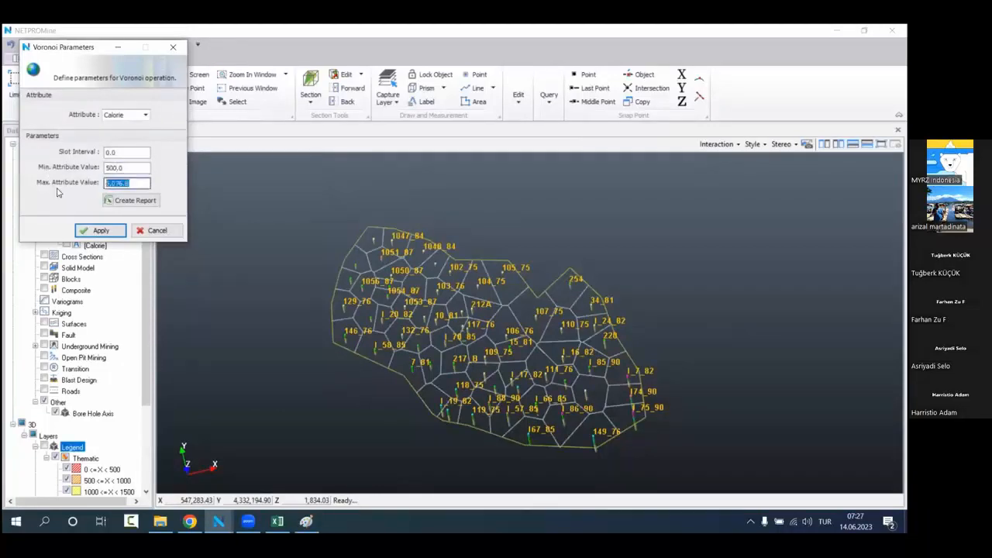
pyautogui.write('500')
pyautogui.click(107, 182)
pyautogui.write('5')
pyautogui.moveTo(130, 152); pyautogui.dragTo(83, 154)
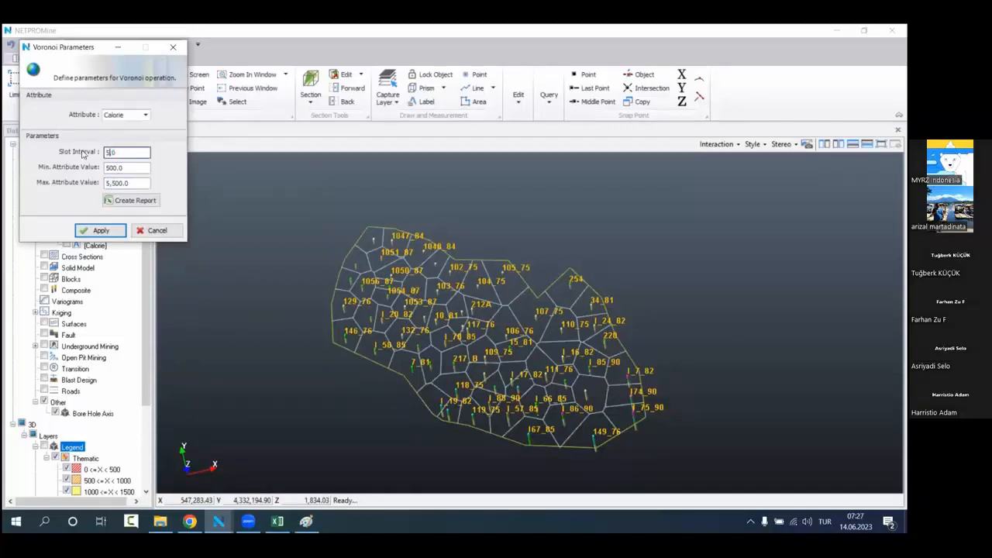
pyautogui.write('500')
pyautogui.click(139, 201)
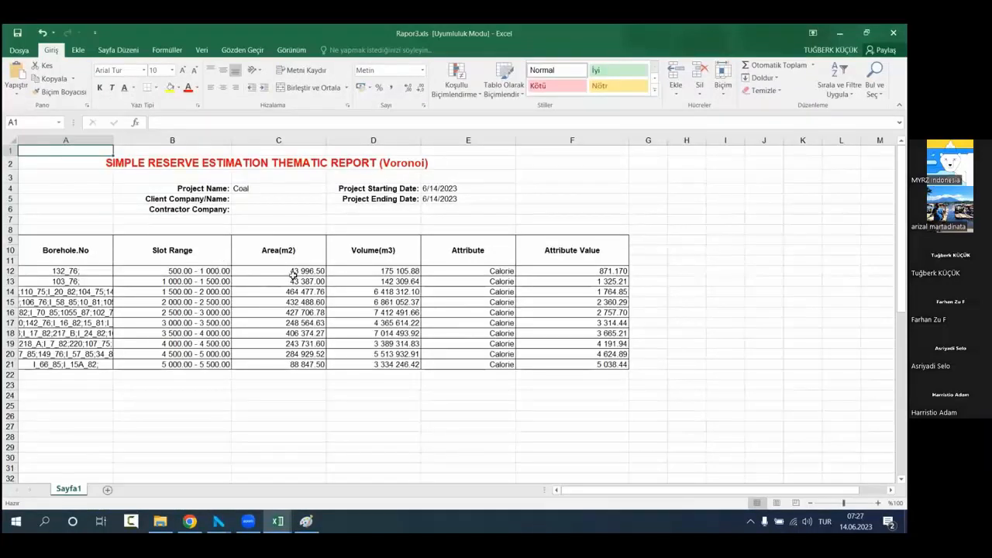
# Step: Arrange the Rapor3 and Rapor2 reports side by side in Excel and compare their areas and volumes per slot range
pyautogui.click(317, 375)
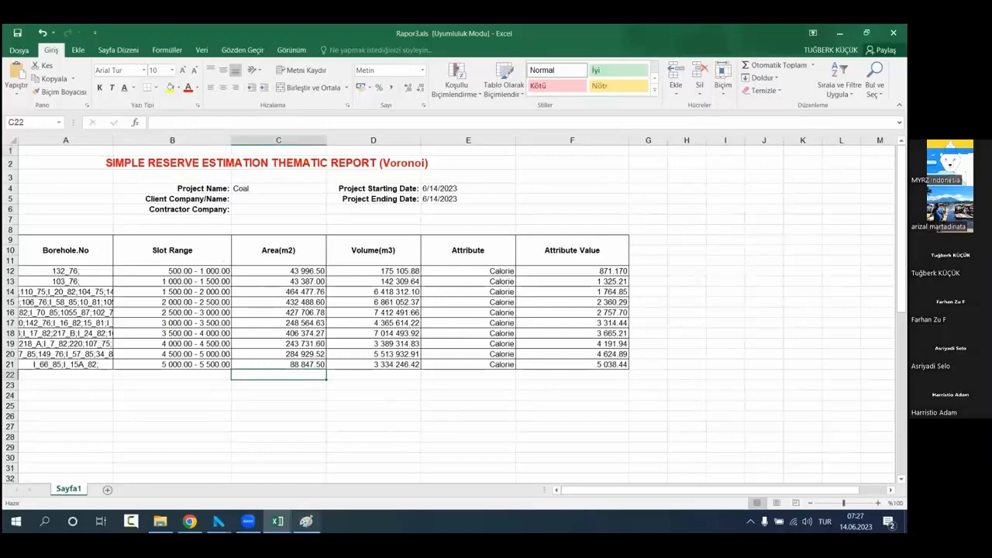
pyautogui.click(865, 33)
pyautogui.moveTo(373, 17); pyautogui.dragTo(690, 90)
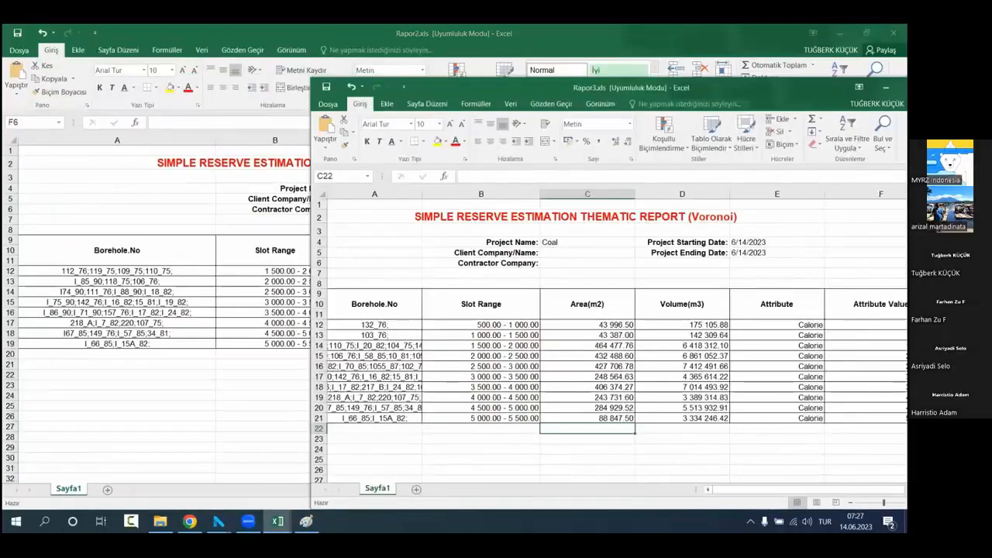
pyautogui.click(578, 37)
pyautogui.click(866, 33)
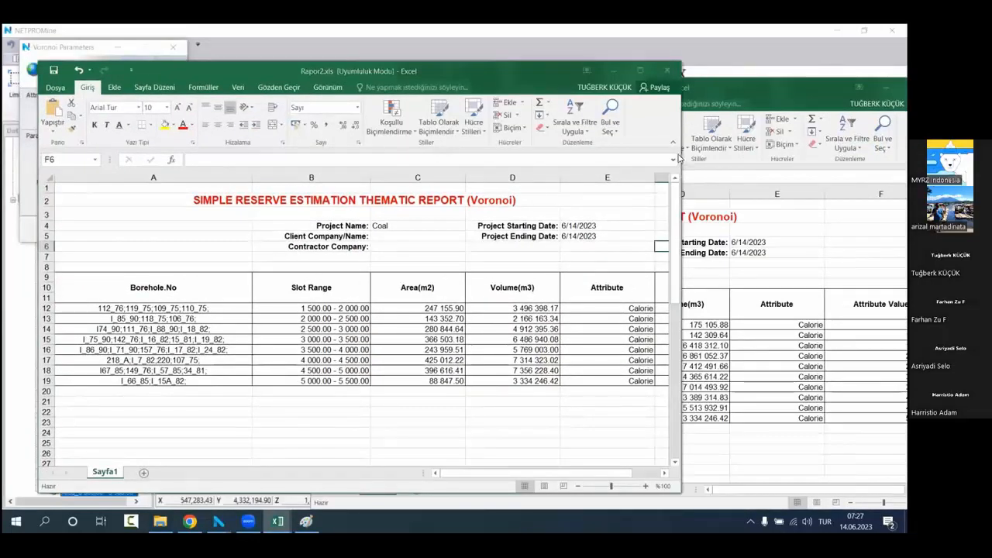
pyautogui.moveTo(678, 159); pyautogui.dragTo(576, 163)
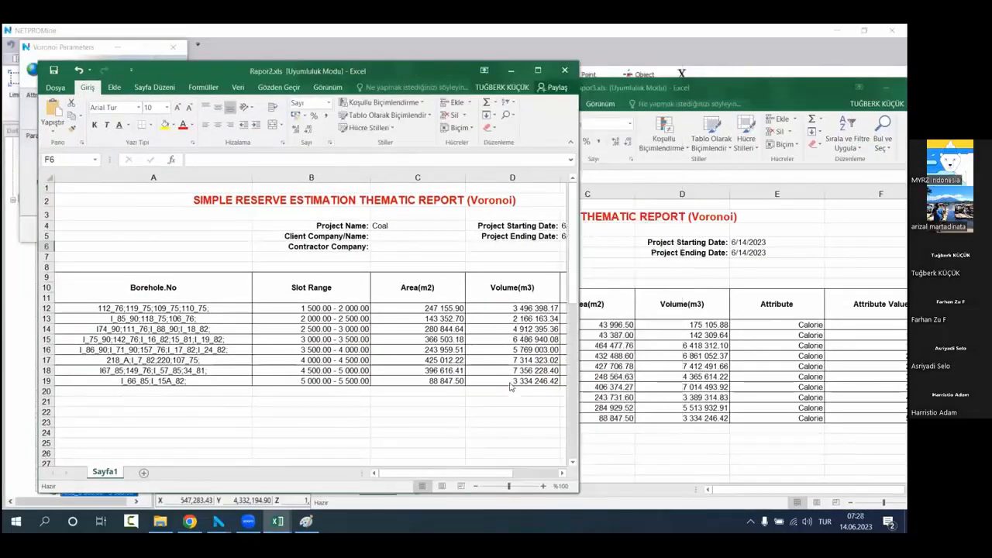
pyautogui.click(668, 319)
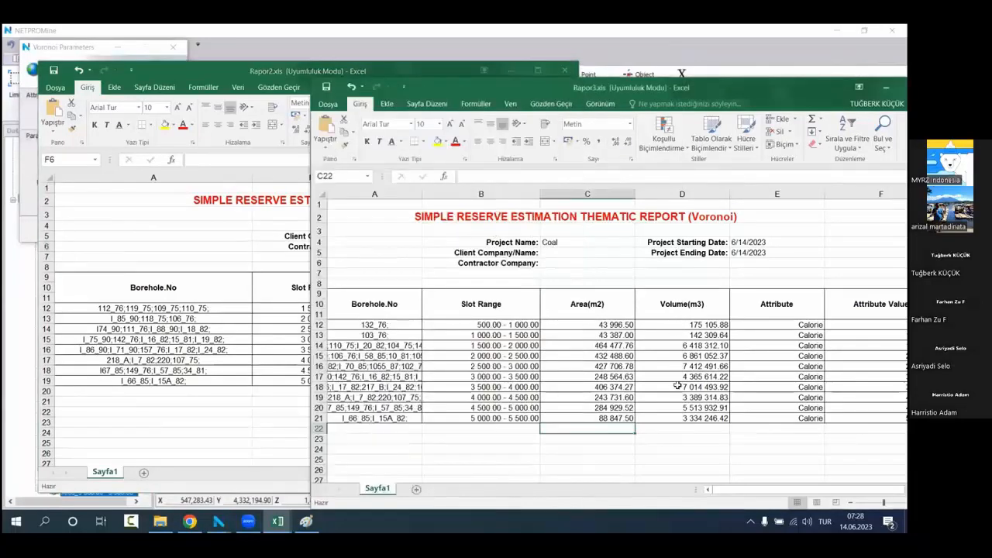
pyautogui.click(402, 78)
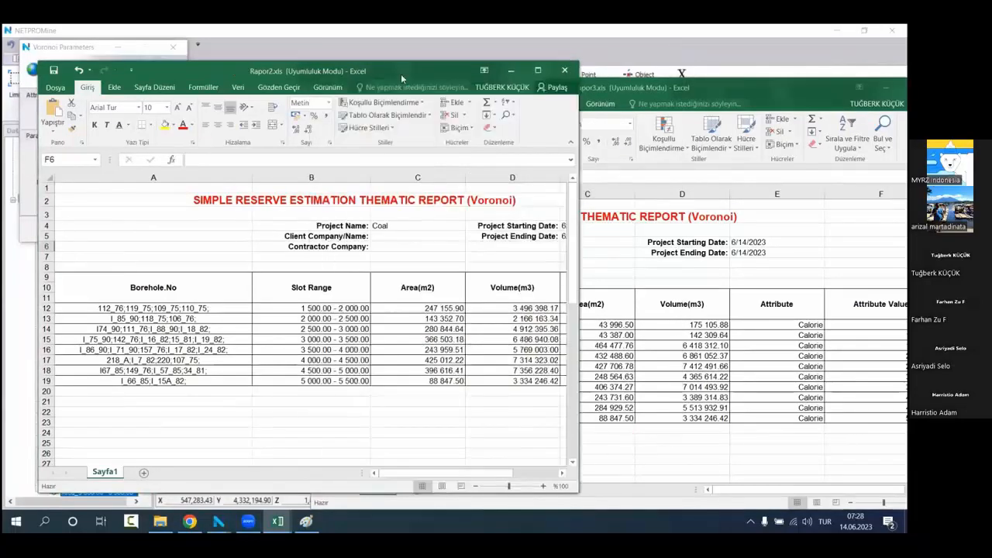
# Step: Close the Rapor2 report and minimize Rapor3 to return to NETPROMine
pyautogui.click(565, 70)
pyautogui.click(449, 288)
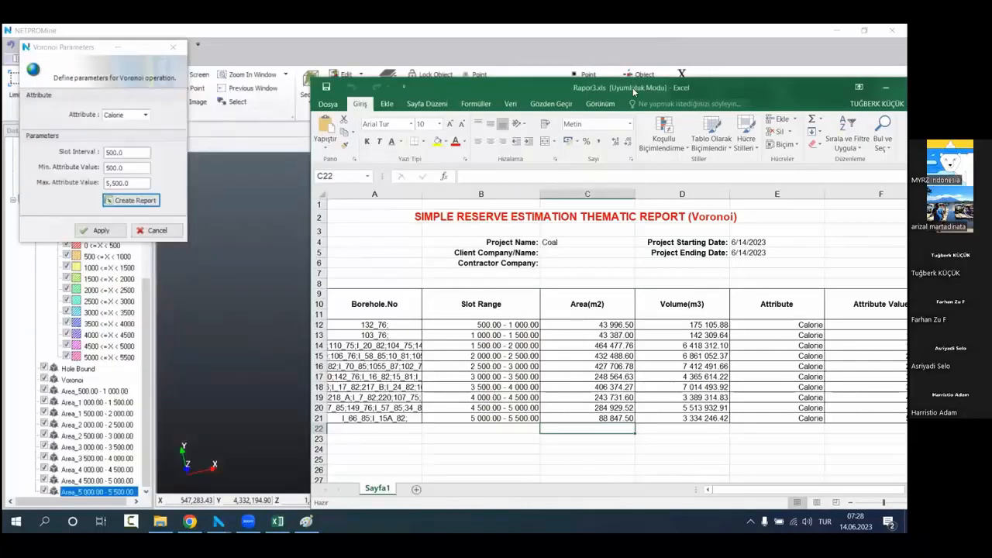
pyautogui.moveTo(632, 89); pyautogui.dragTo(502, 67)
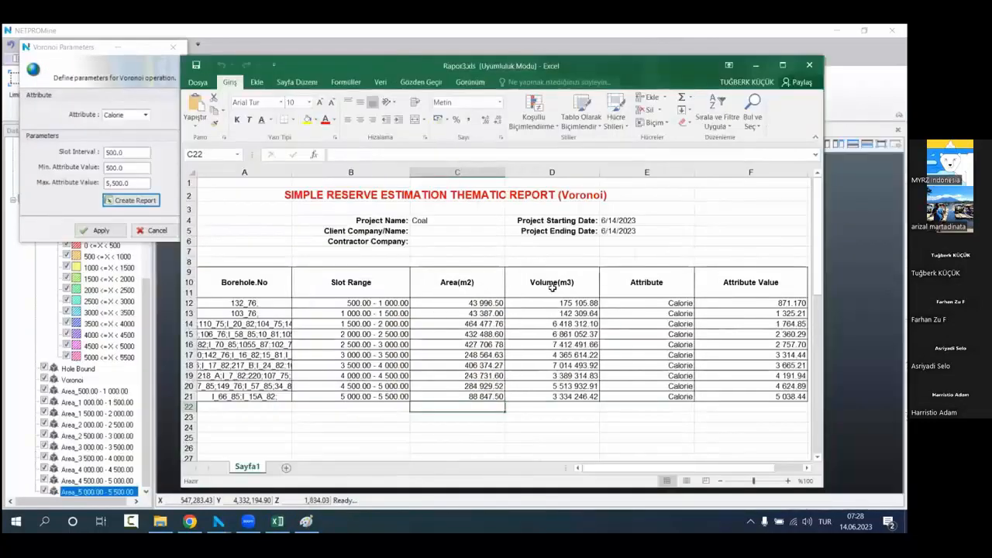
pyautogui.click(755, 66)
# Step: View the coloured Voronoi calorie areas in 3D and close the Voronoi parameters
pyautogui.scroll(1, 508, 362)
pyautogui.moveTo(508, 362); pyautogui.dragTo(514, 297)
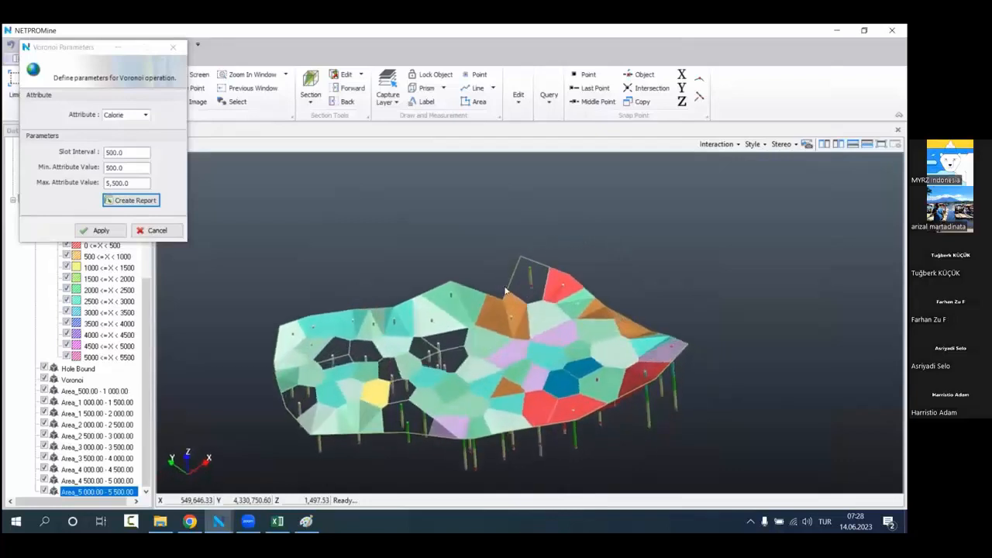
pyautogui.click(173, 47)
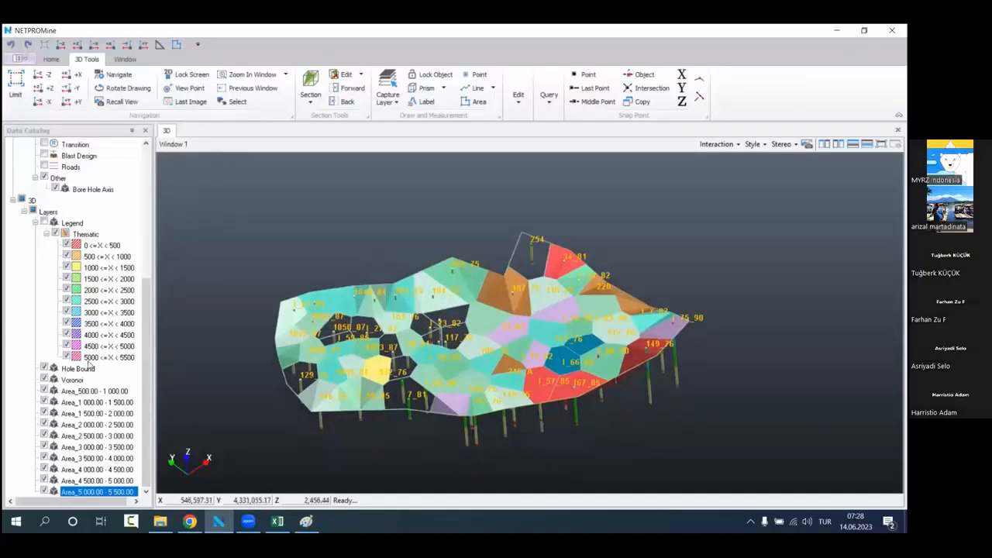
# Step: Delete the Voronoi layer together with all the Area layers from 500-1 000 to 5 000-5 500
pyautogui.click(110, 381)
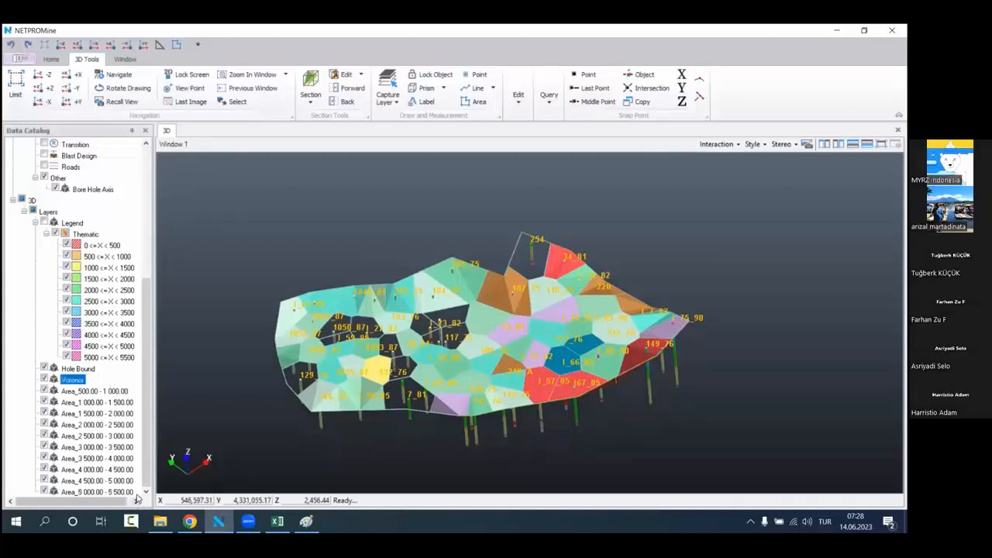
pyautogui.keyDown('shift'); pyautogui.click(124, 491); pyautogui.keyUp('shift')
pyautogui.rightClick(101, 377)
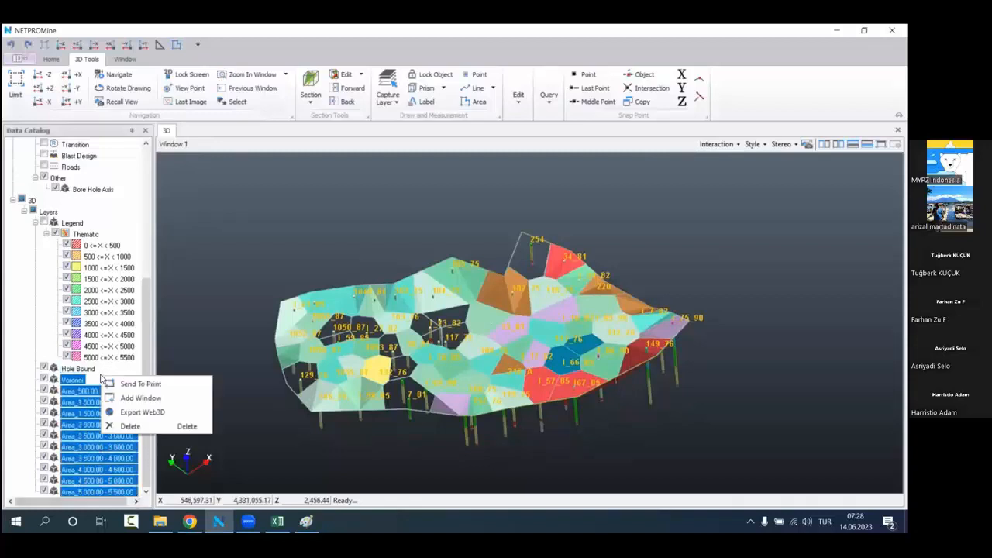
pyautogui.click(130, 426)
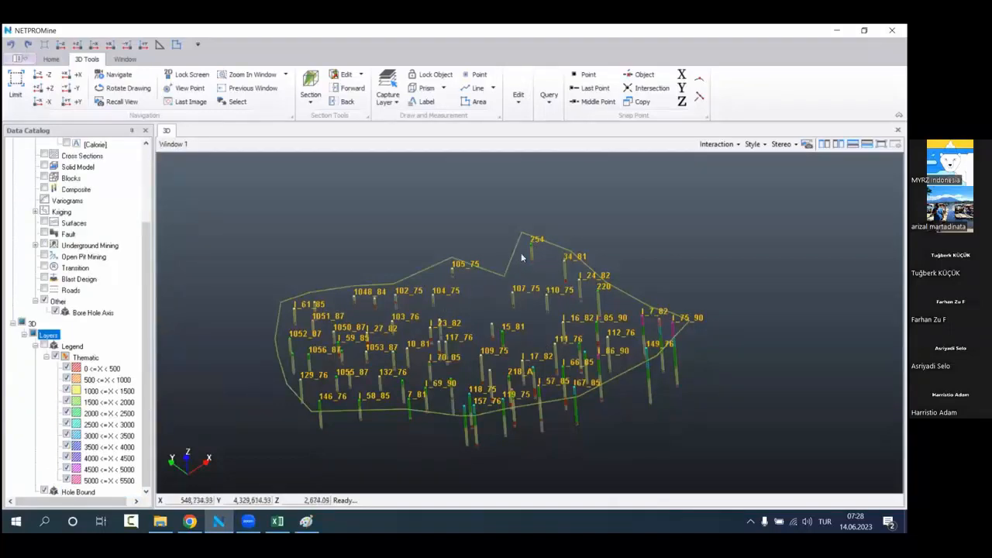
# Step: Hide the Hole Bound layer so only the labelled bore holes are displayed in the 3D view
pyautogui.click(93, 492)
pyautogui.rightClick(106, 494)
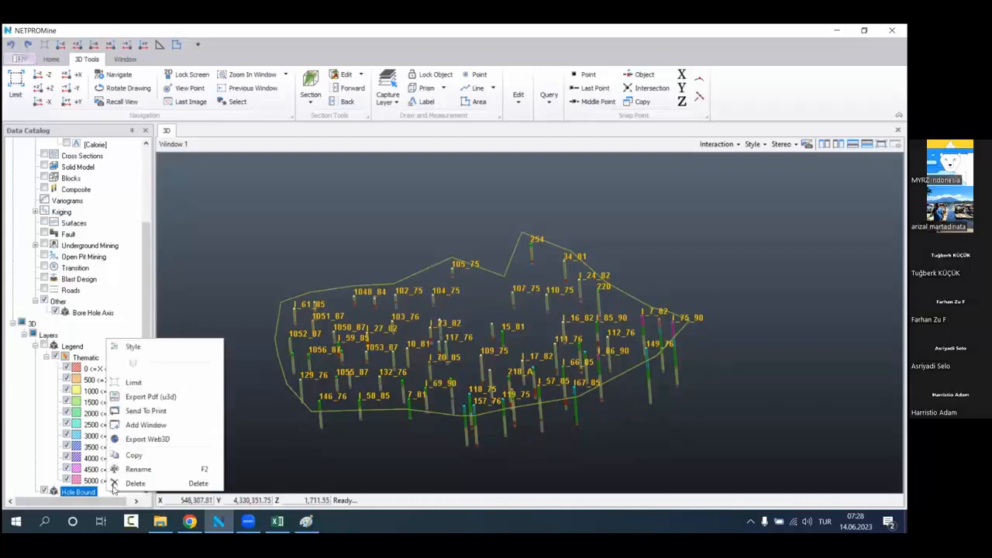
pyautogui.click(44, 491)
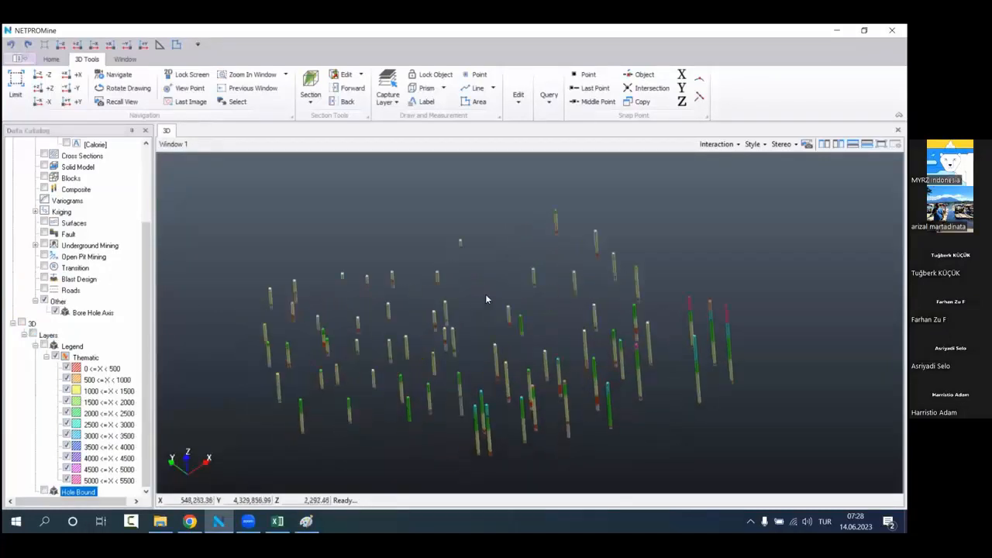
pyautogui.moveTo(486, 295); pyautogui.dragTo(512, 310)
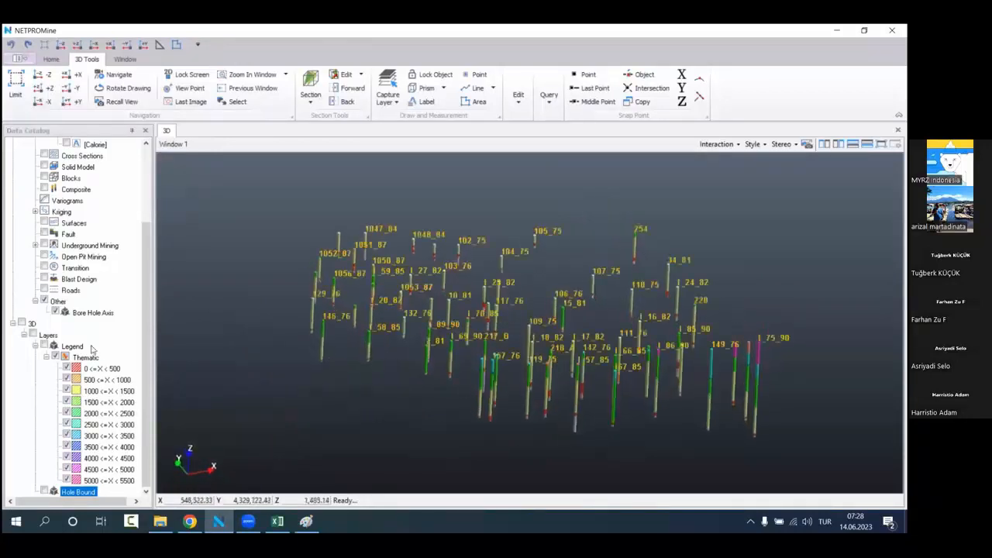
pyautogui.scroll(3, 89, 350)
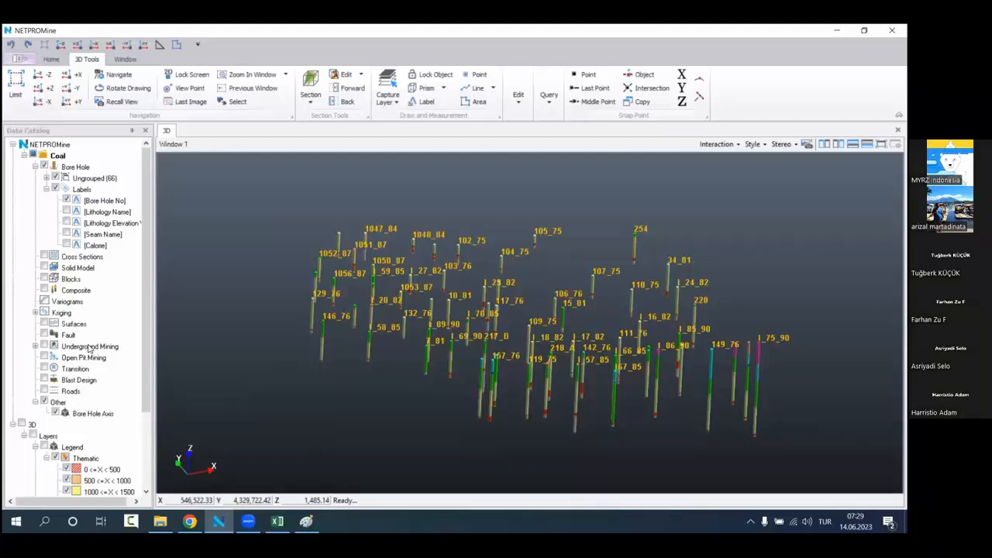
# Step: Set up a vein surface from all bore hole groups with lithology KM2 and the coordinate filter Top
pyautogui.scroll(1, 477, 305)
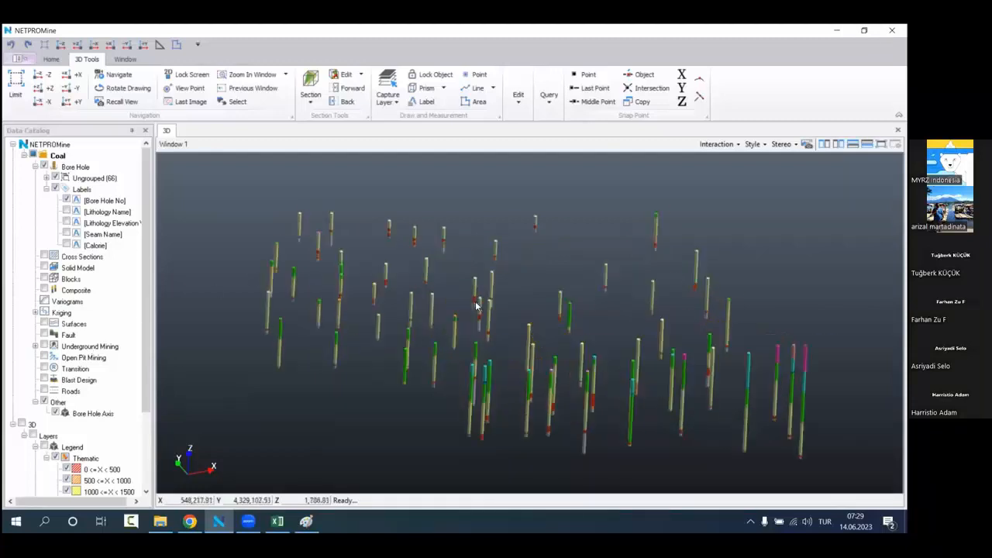
pyautogui.moveTo(475, 303); pyautogui.dragTo(452, 297, button='middle')
pyautogui.moveTo(470, 307); pyautogui.dragTo(499, 307)
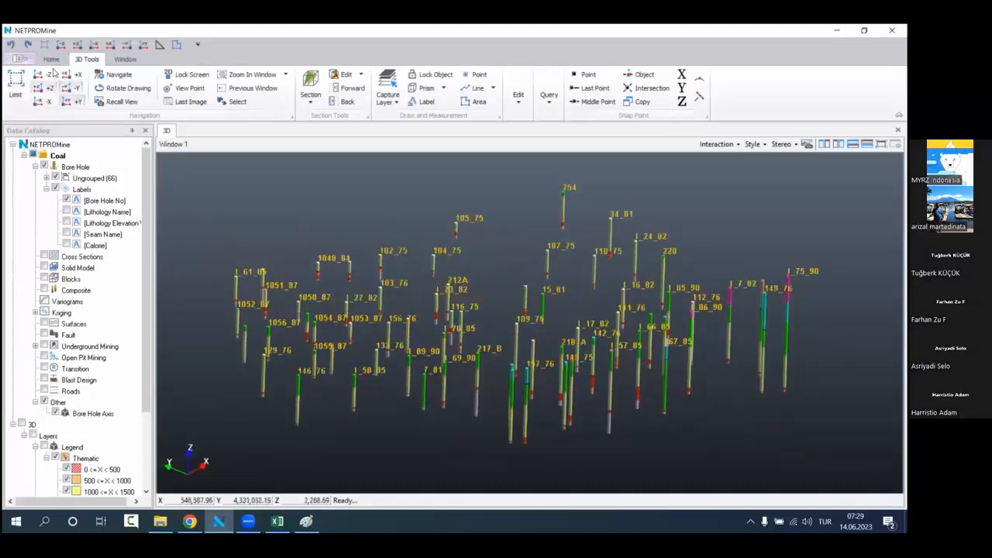
pyautogui.click(51, 60)
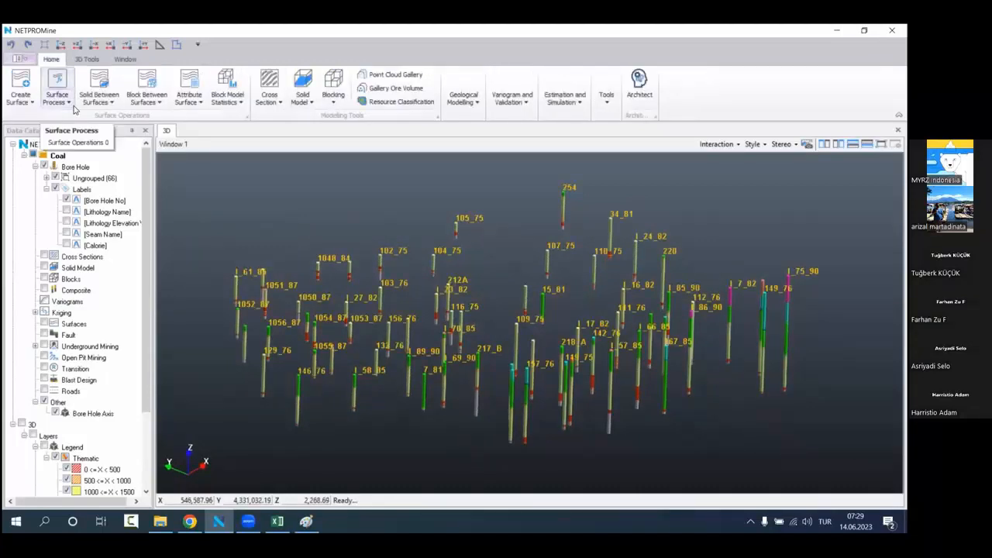
pyautogui.click(24, 102)
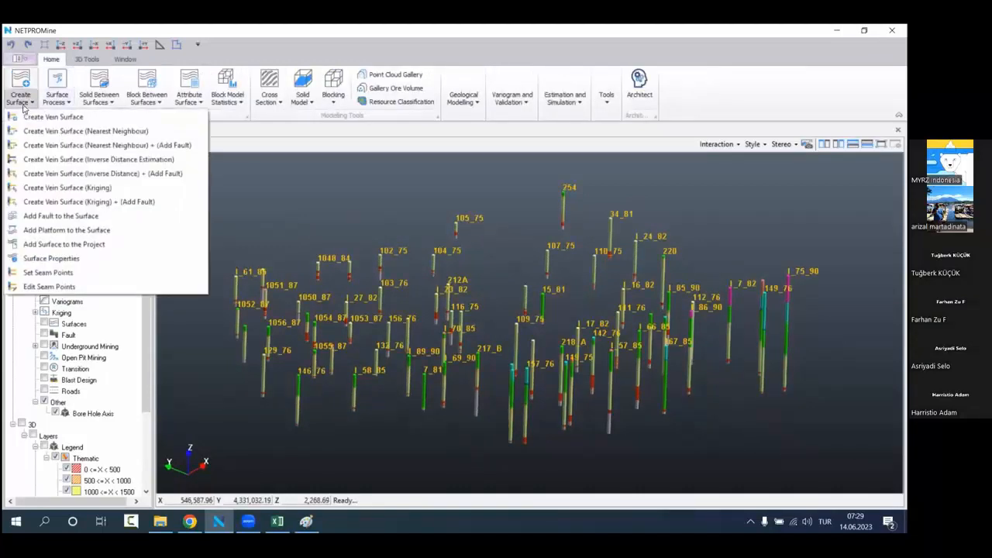
pyautogui.click(108, 118)
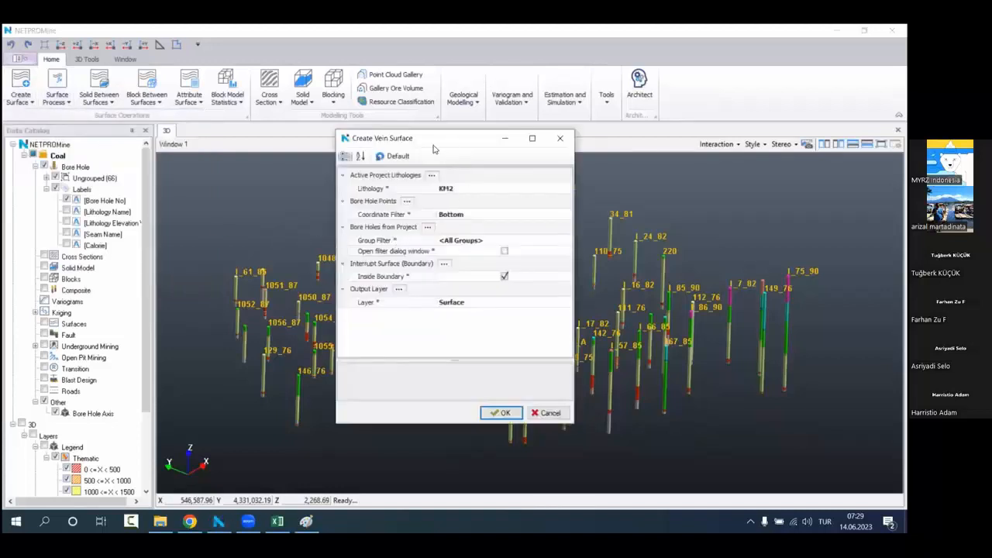
pyautogui.moveTo(434, 149); pyautogui.dragTo(276, 187)
pyautogui.click(309, 226)
pyautogui.click(410, 227)
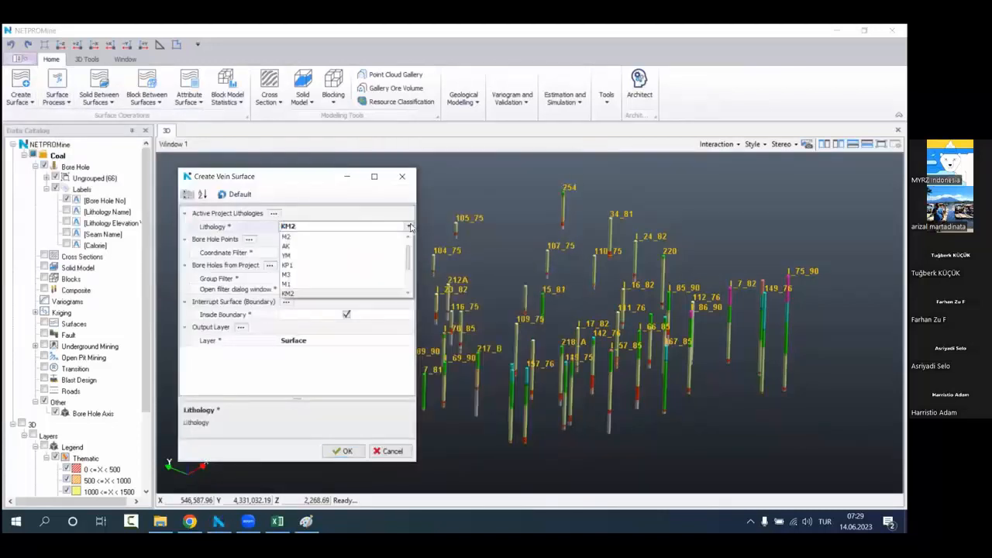
pyautogui.scroll(-2, 364, 262)
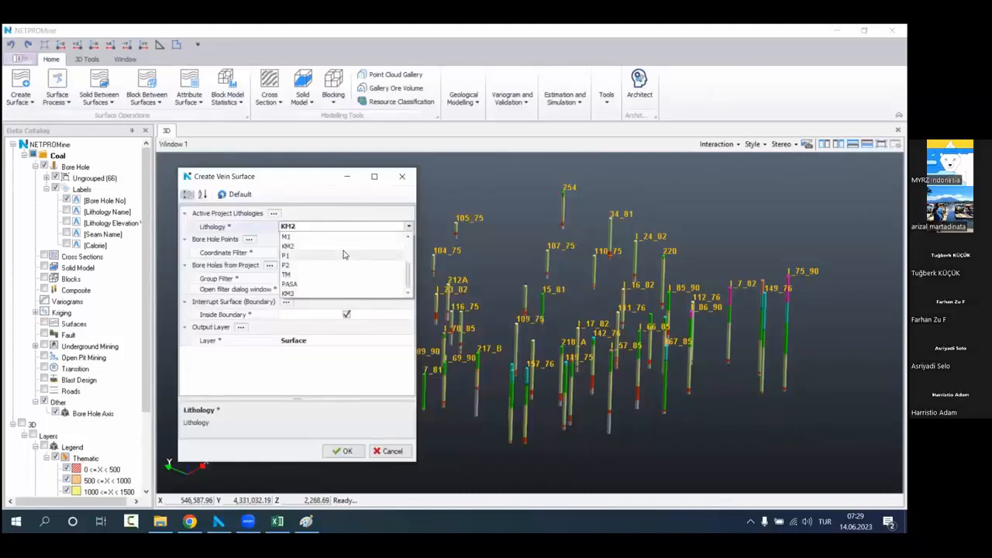
pyautogui.click(344, 246)
pyautogui.click(339, 253)
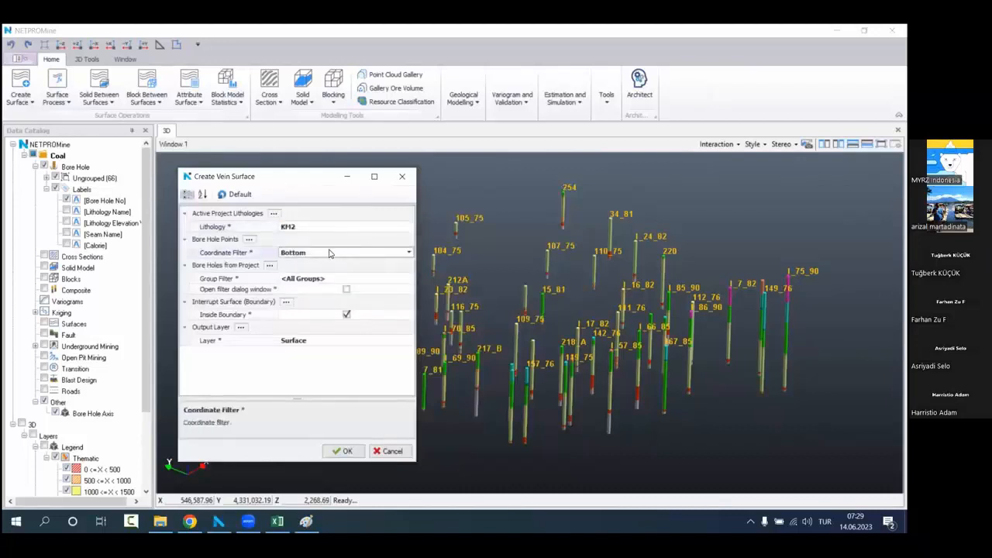
pyautogui.click(402, 258)
pyautogui.click(341, 262)
pyautogui.click(343, 451)
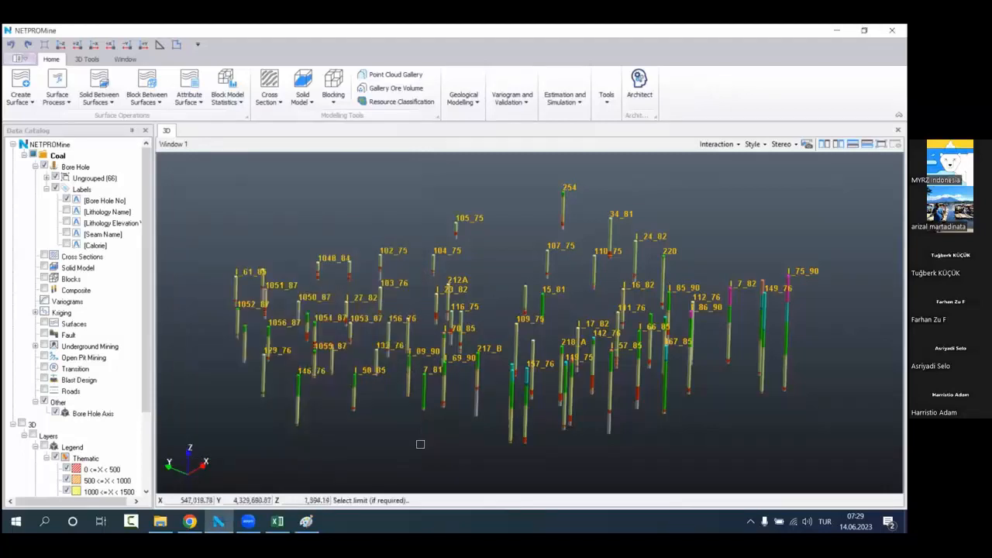
# Step: Show the Hole Bound layer and use its boundary as the limit to create the KM2 top surface
pyautogui.scroll(-3, 110, 322)
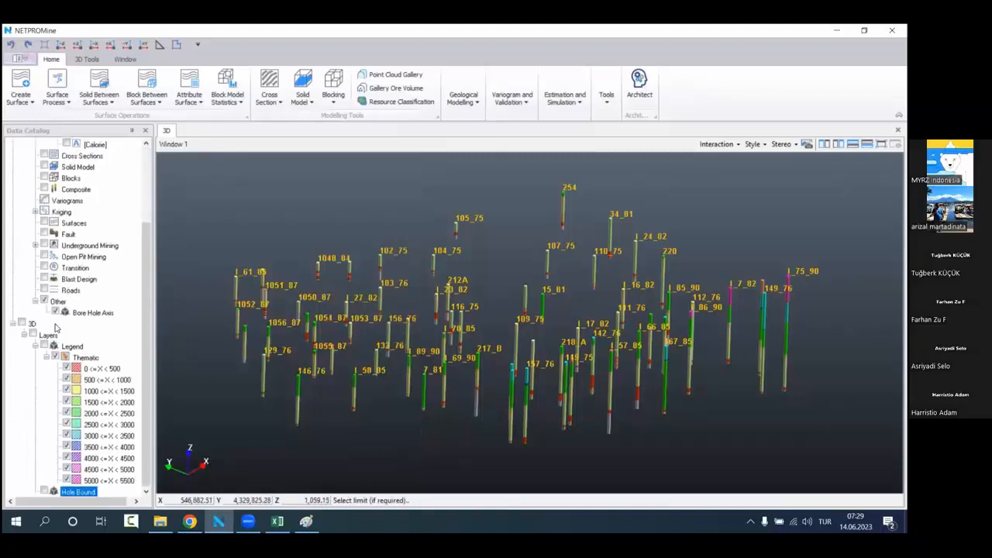
pyautogui.click(45, 491)
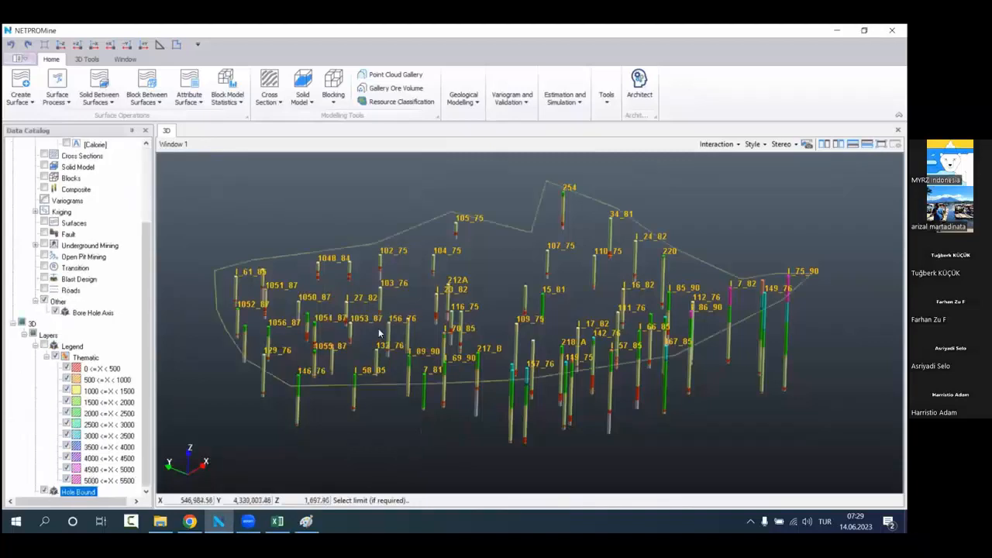
pyautogui.click(507, 223)
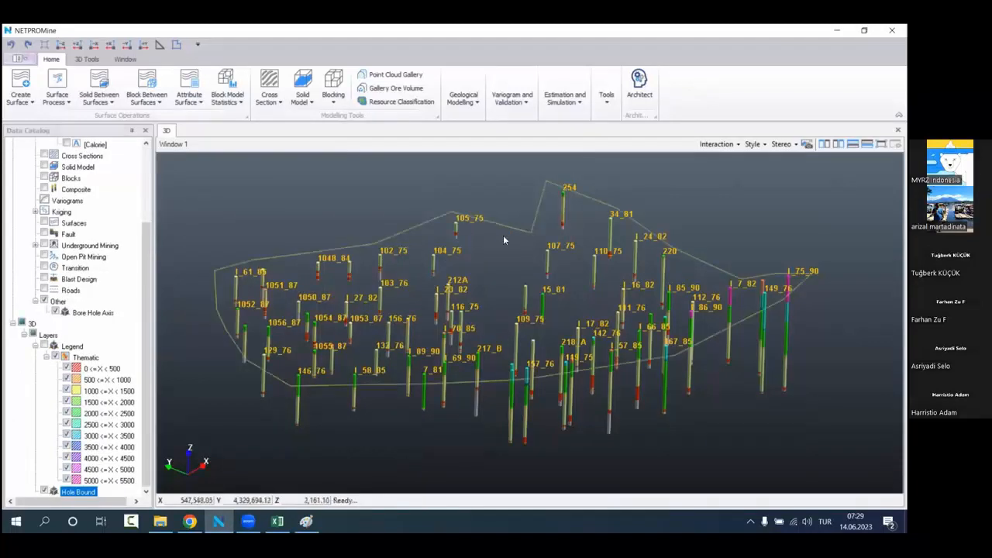
pyautogui.click(457, 306)
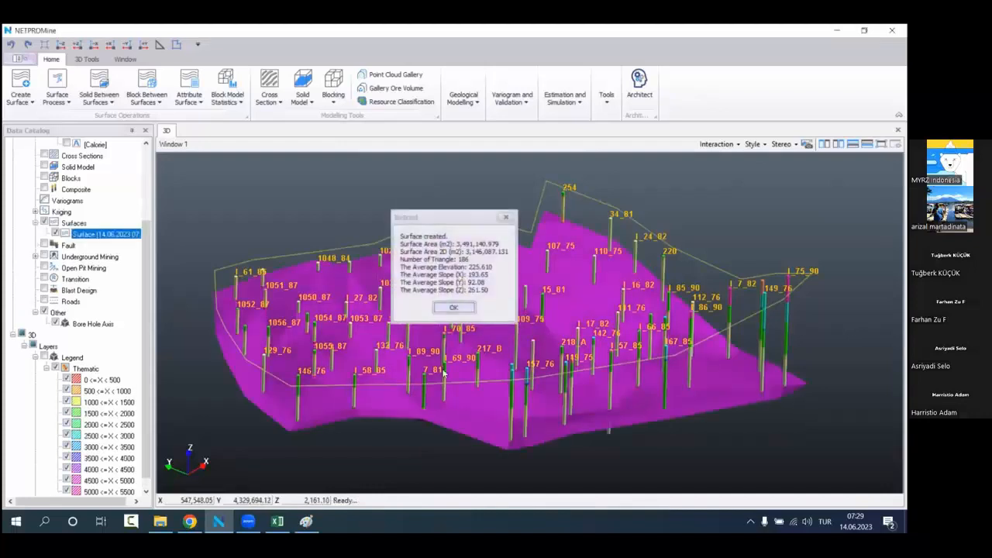
# Step: Examine from below and up close how the KM2 top surface meets the coal intervals in the bore holes
pyautogui.scroll(-3, 454, 353)
pyautogui.scroll(2, 466, 359)
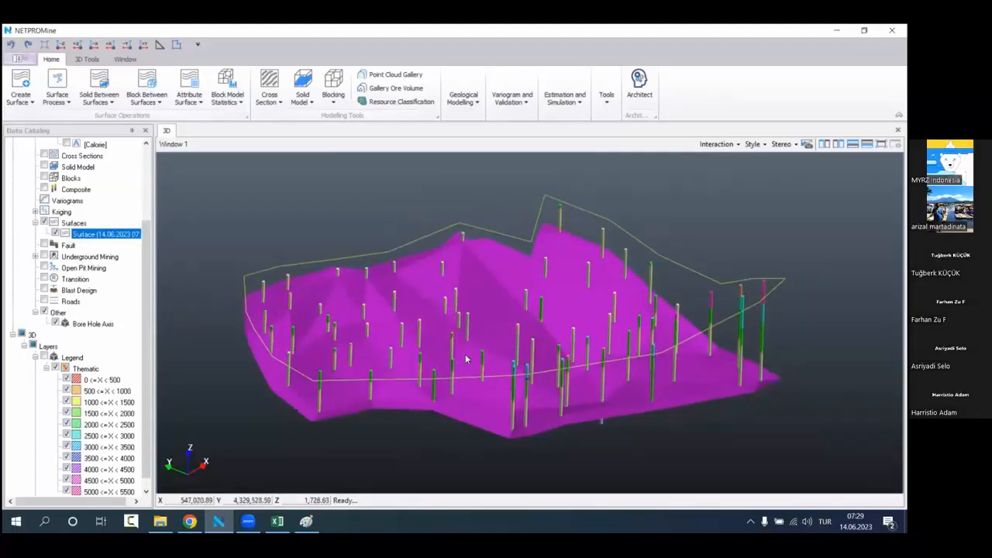
pyautogui.moveTo(466, 359); pyautogui.dragTo(467, 286)
pyautogui.scroll(6, 468, 286)
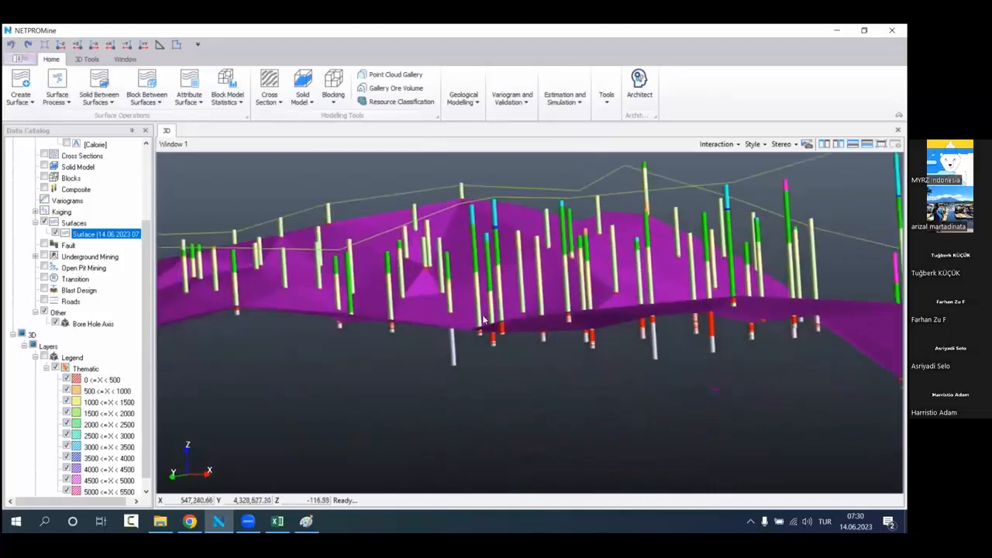
pyautogui.scroll(5, 487, 318)
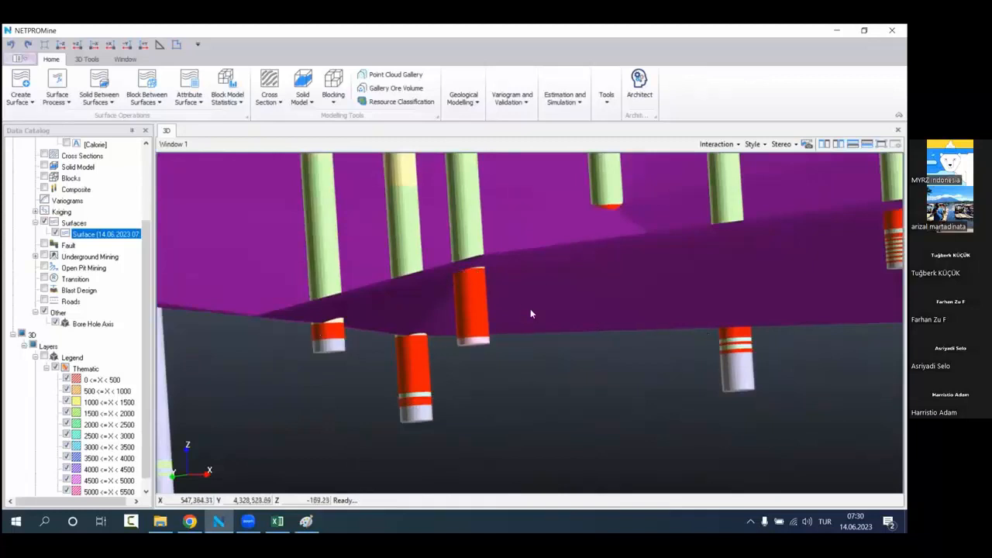
pyautogui.moveTo(530, 304); pyautogui.dragTo(629, 338)
pyautogui.moveTo(778, 321); pyautogui.dragTo(650, 346)
pyautogui.scroll(-10, 617, 338)
pyautogui.scroll(5, 527, 277)
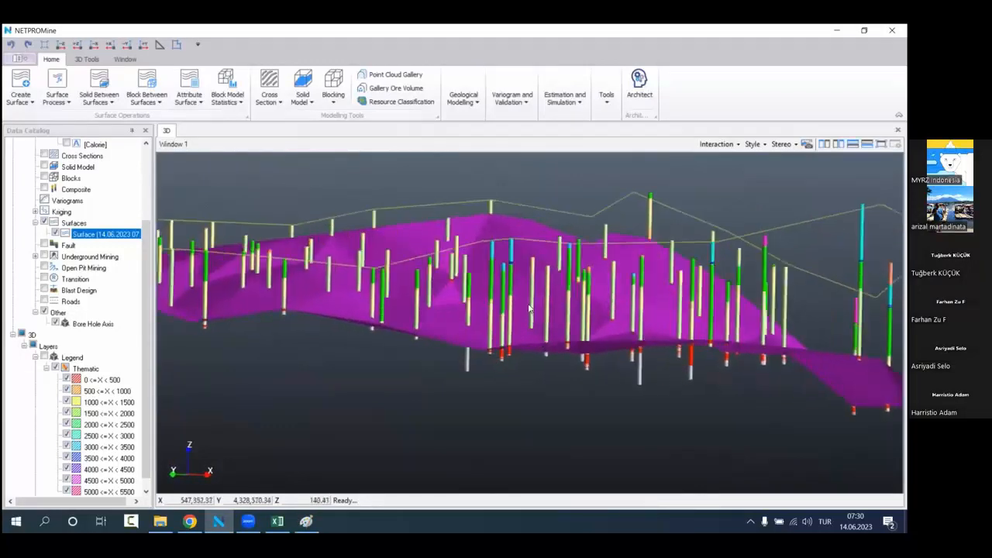
pyautogui.moveTo(529, 293); pyautogui.dragTo(533, 316)
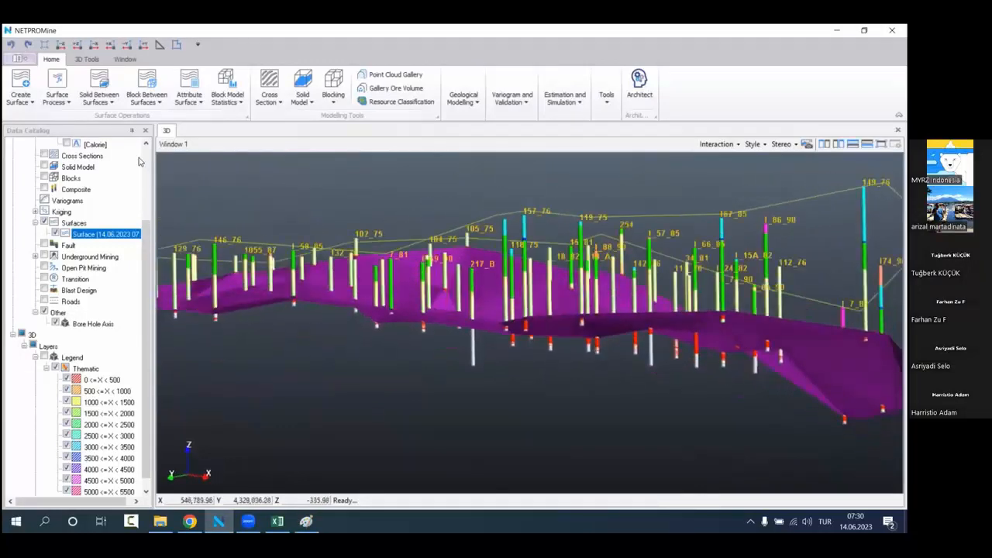
# Step: Create a second KM2 vein surface with the coordinate filter Bottom, limited by the Hole Bound boundary
pyautogui.click(21, 99)
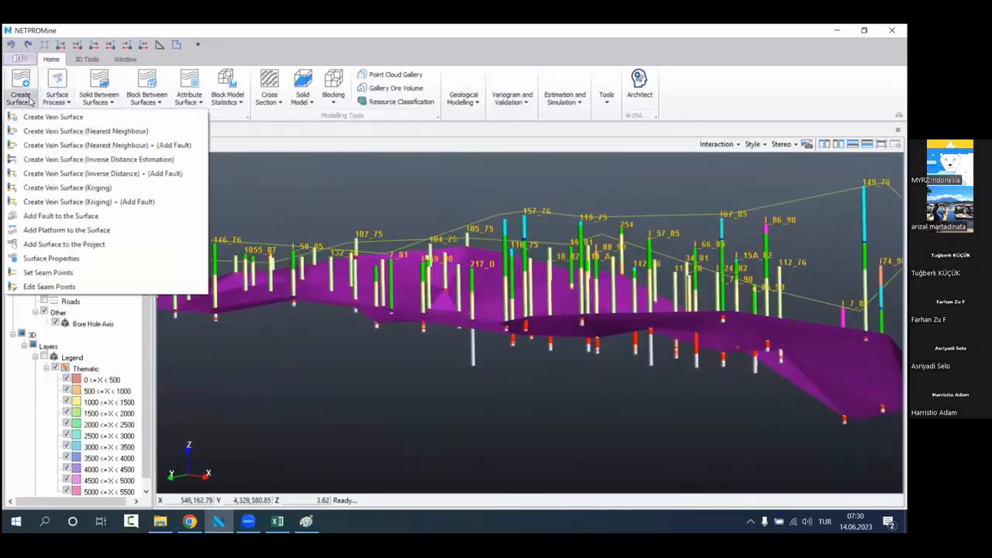
pyautogui.click(50, 117)
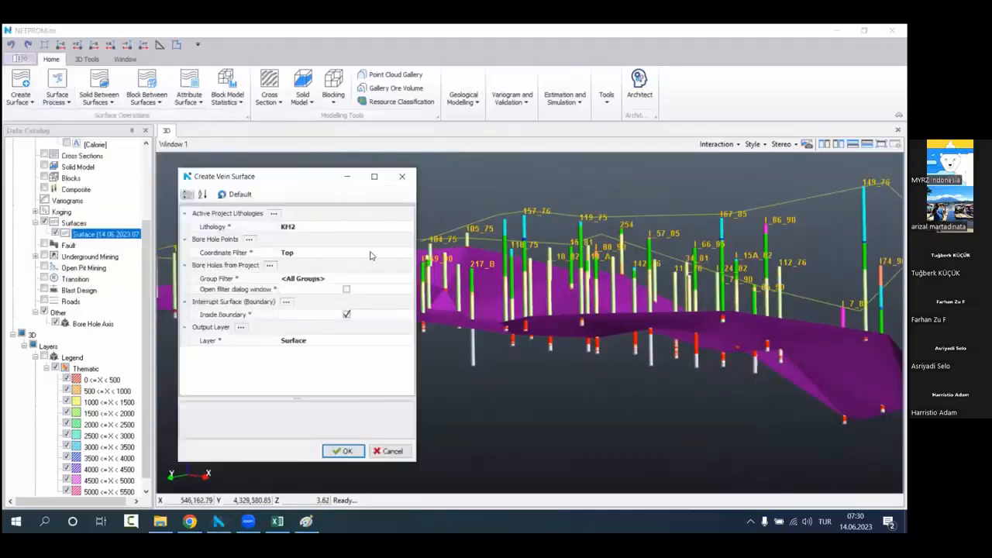
pyautogui.click(409, 253)
pyautogui.click(409, 253)
pyautogui.click(378, 289)
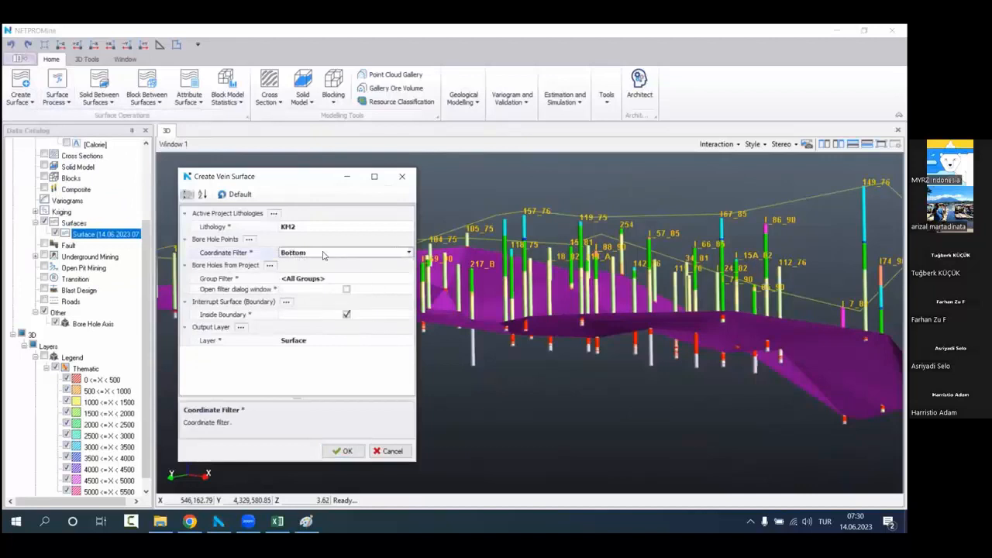
pyautogui.click(344, 451)
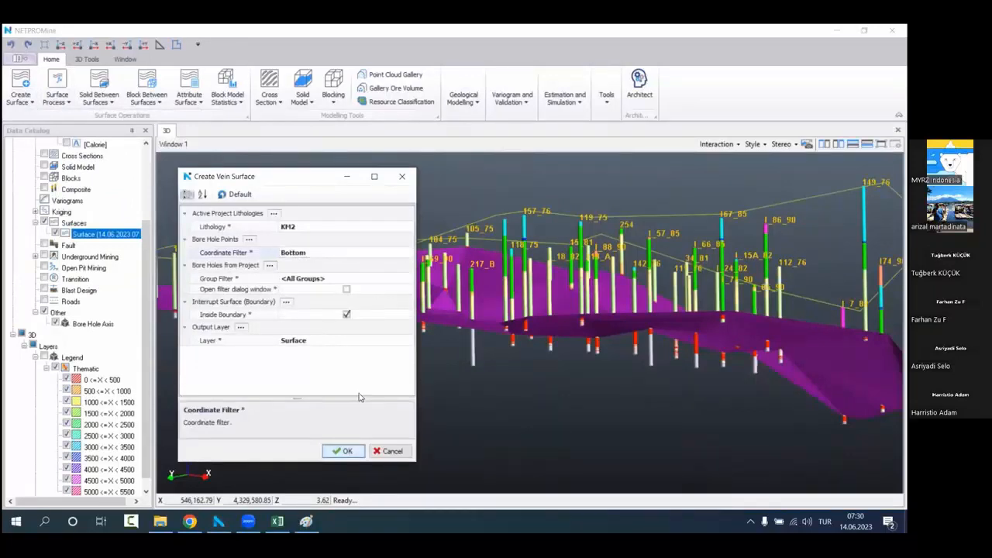
pyautogui.click(512, 210)
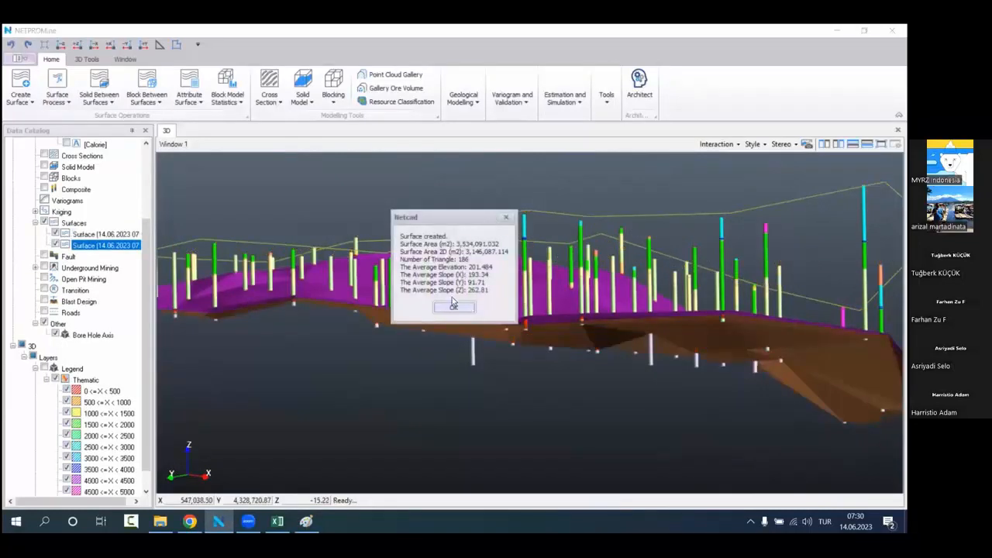
pyautogui.click(452, 300)
# Step: Hide the Hole Bound layer and examine the KM2 top and bottom surfaces together in 3D
pyautogui.scroll(-1, 74, 407)
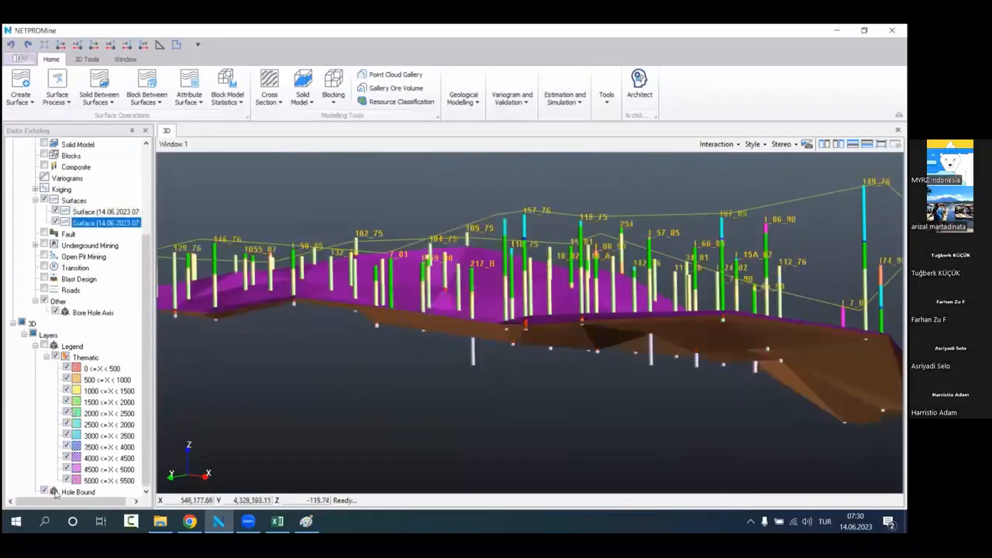
pyautogui.click(55, 488)
pyautogui.scroll(-2, 394, 372)
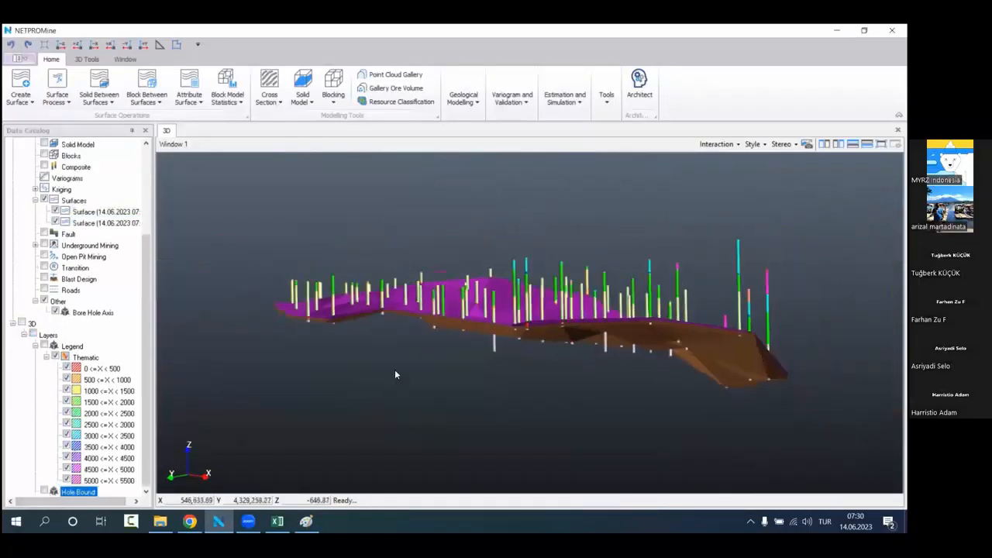
pyautogui.moveTo(395, 373); pyautogui.dragTo(453, 366)
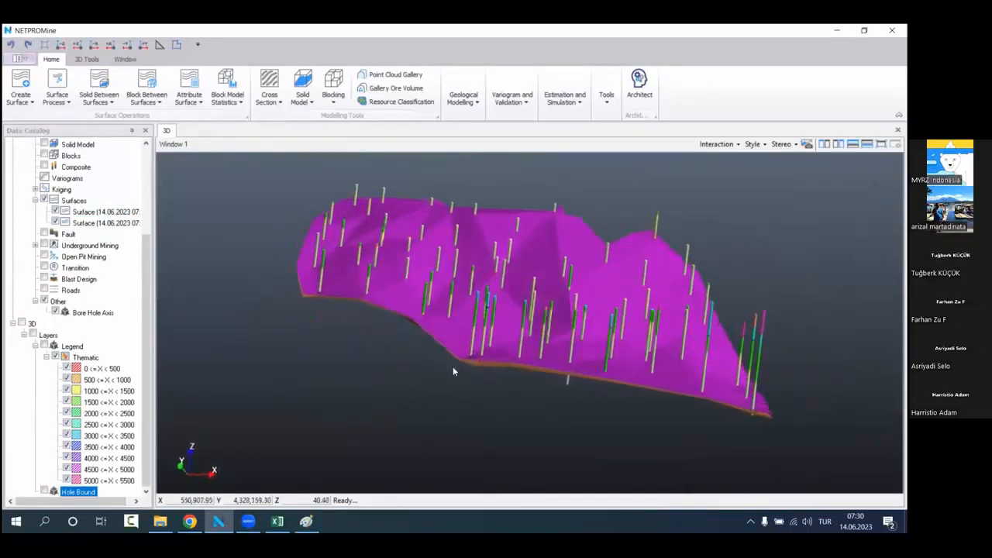
pyautogui.scroll(1, 489, 327)
pyautogui.moveTo(489, 327); pyautogui.dragTo(465, 351, button='middle')
pyautogui.moveTo(465, 355); pyautogui.dragTo(425, 368)
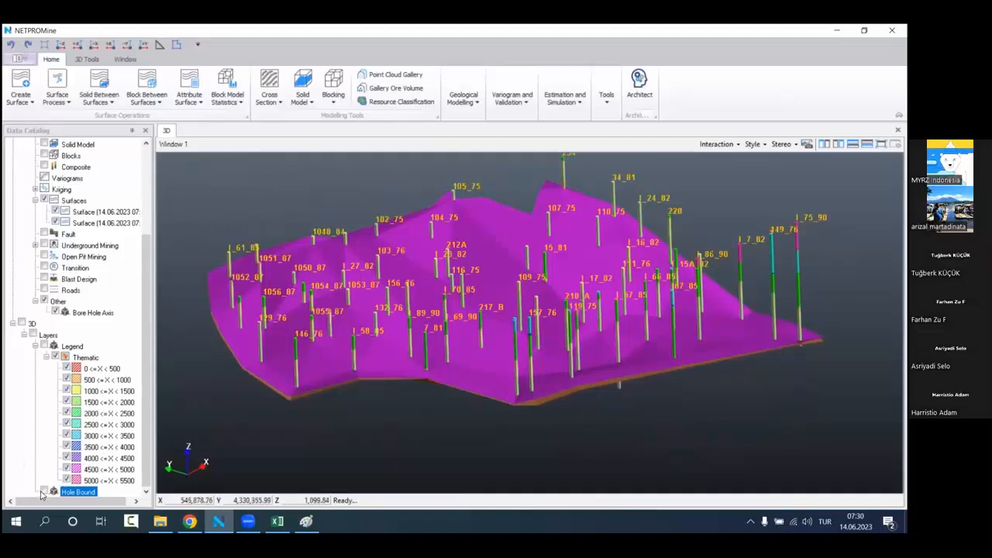
# Step: Show the Hole Bound layer and create a Mesh Model solid between the KM2 top and bottom surfaces, limited by that boundary
pyautogui.click(43, 492)
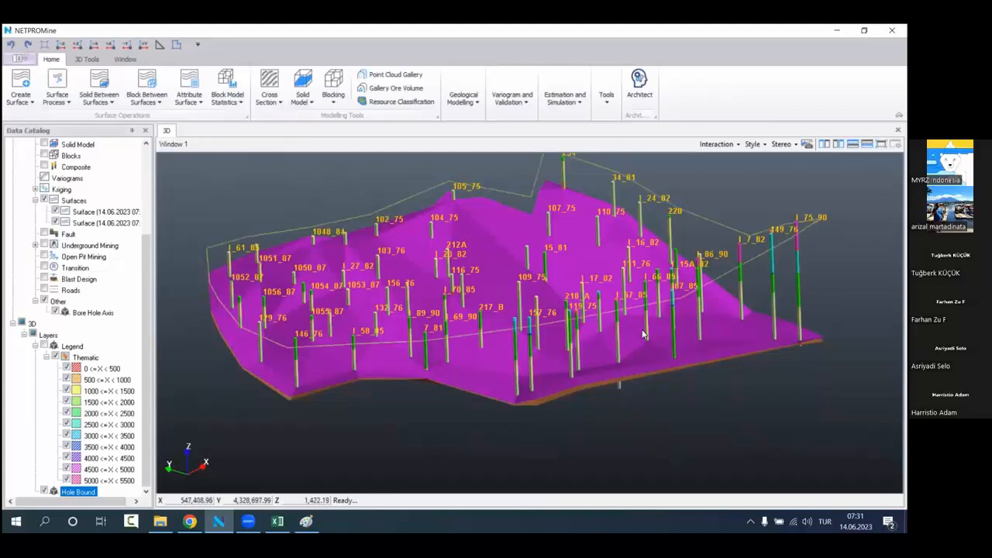
pyautogui.scroll(4, 85, 293)
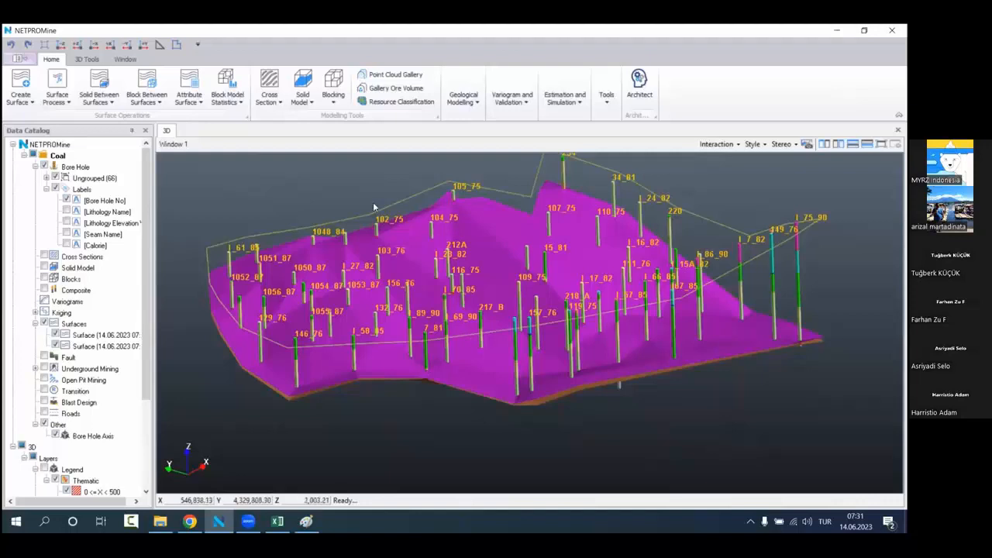
pyautogui.click(107, 85)
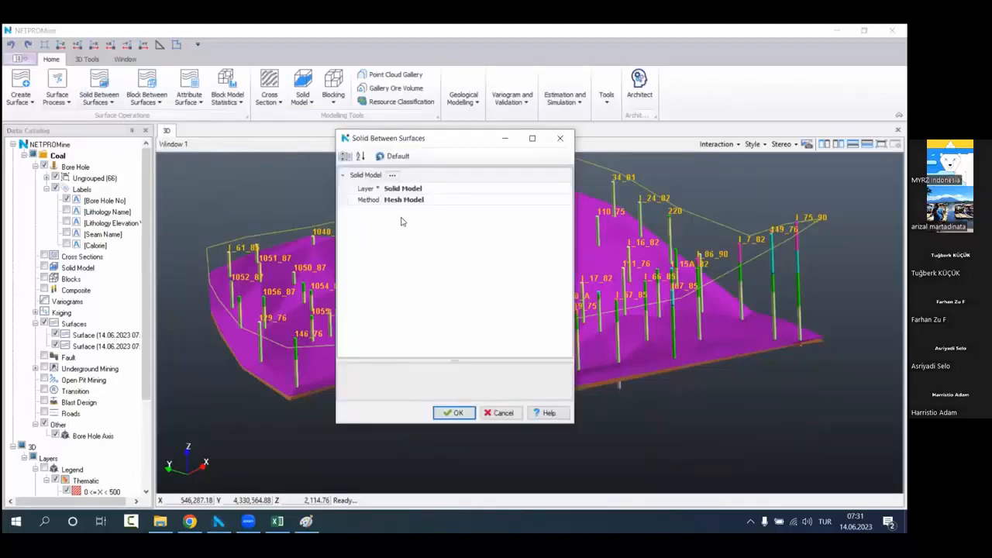
pyautogui.click(455, 413)
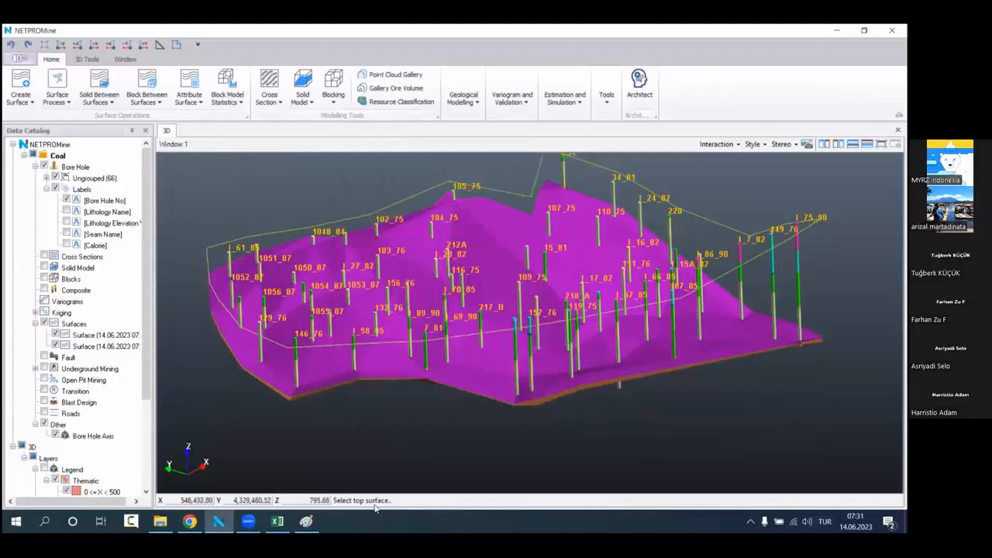
pyautogui.click(505, 247)
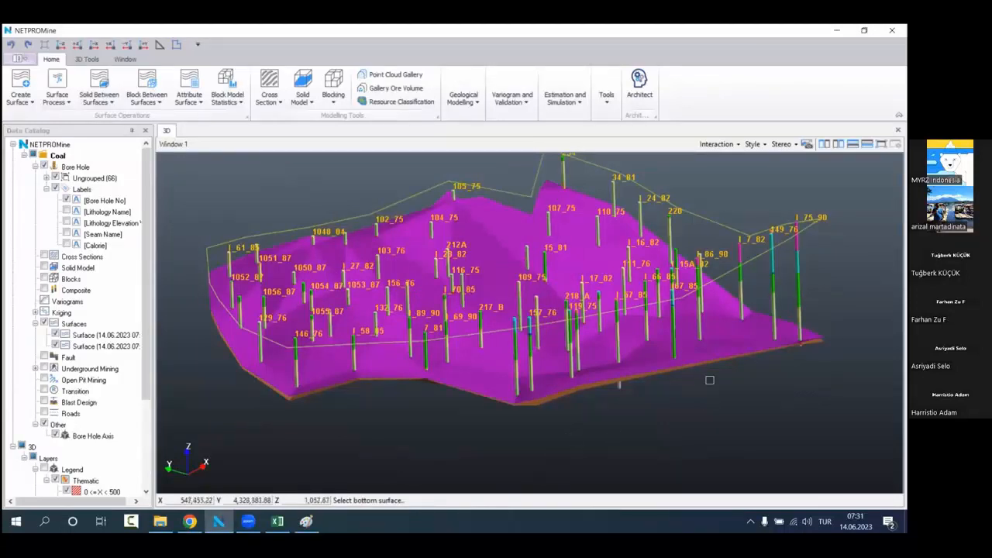
pyautogui.moveTo(709, 380); pyautogui.dragTo(752, 371, button='middle')
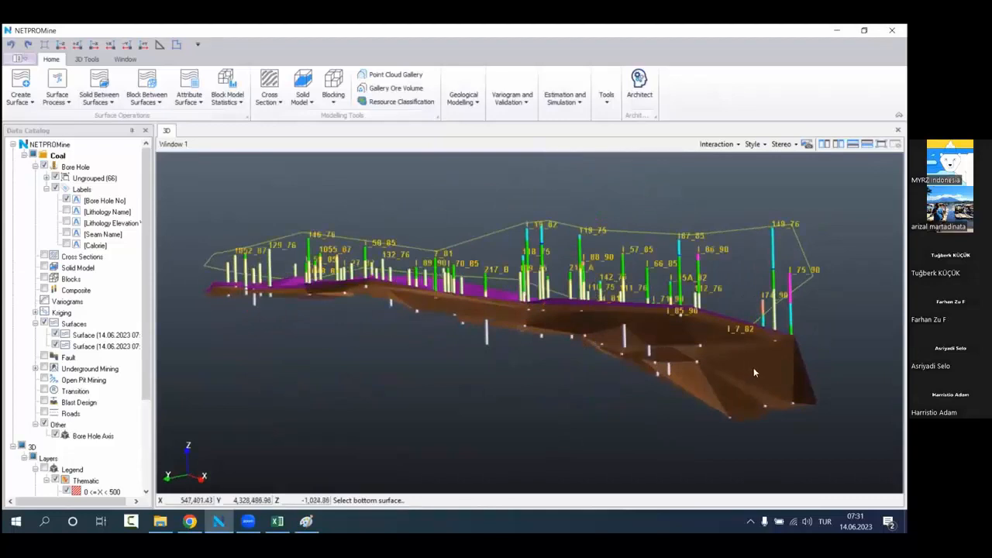
pyautogui.click(753, 372)
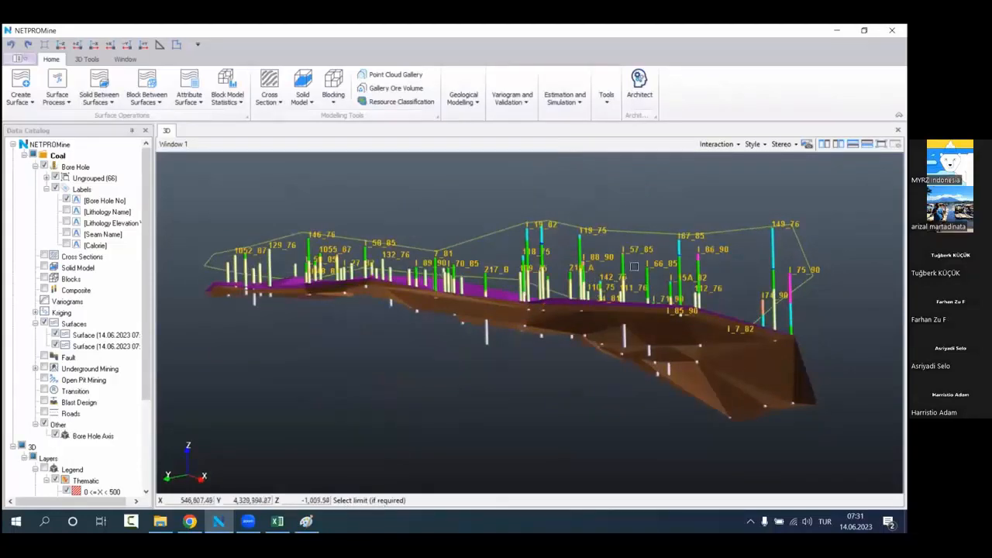
pyautogui.click(750, 229)
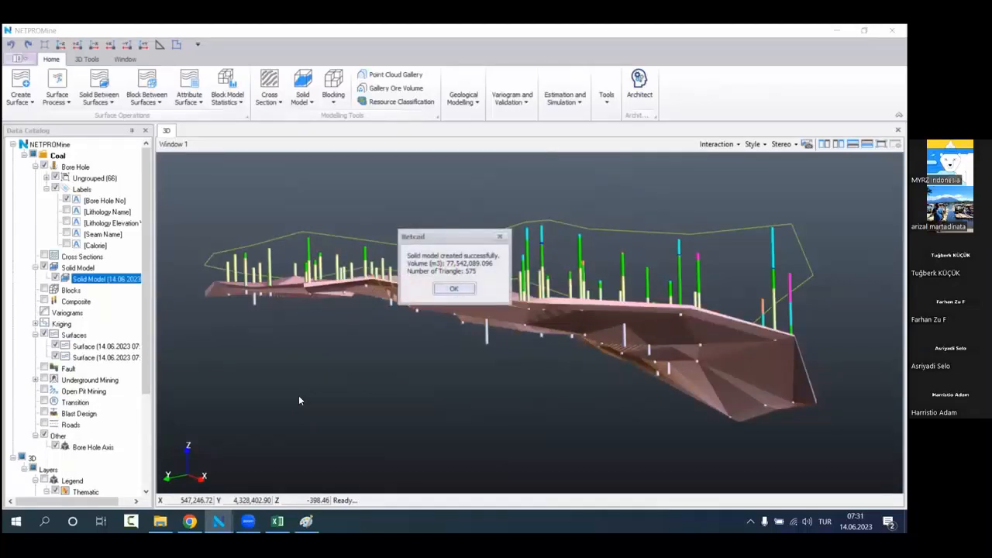
# Step: Close the solid model result and hide both KM2 surfaces so the new solid shows alone with the bore holes
pyautogui.click(455, 289)
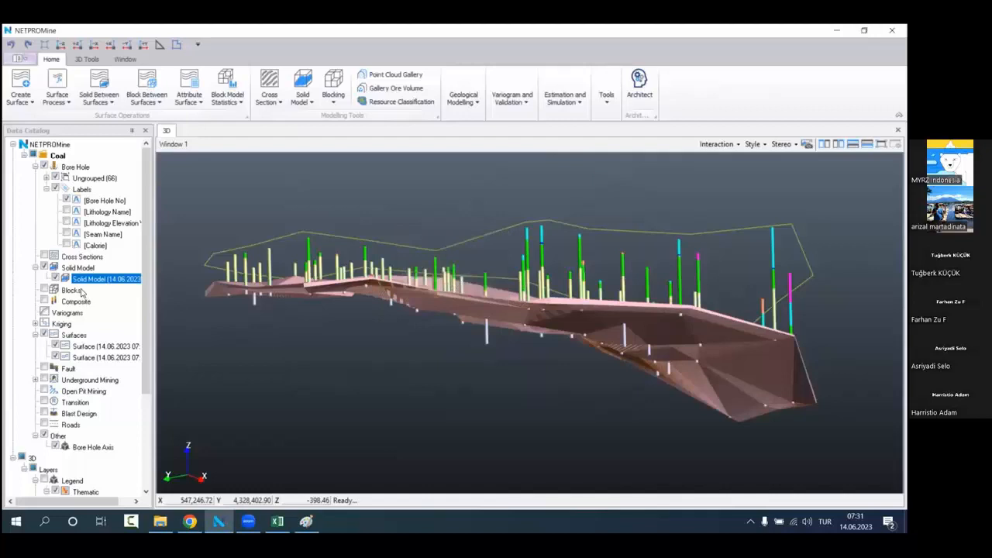
pyautogui.click(54, 346)
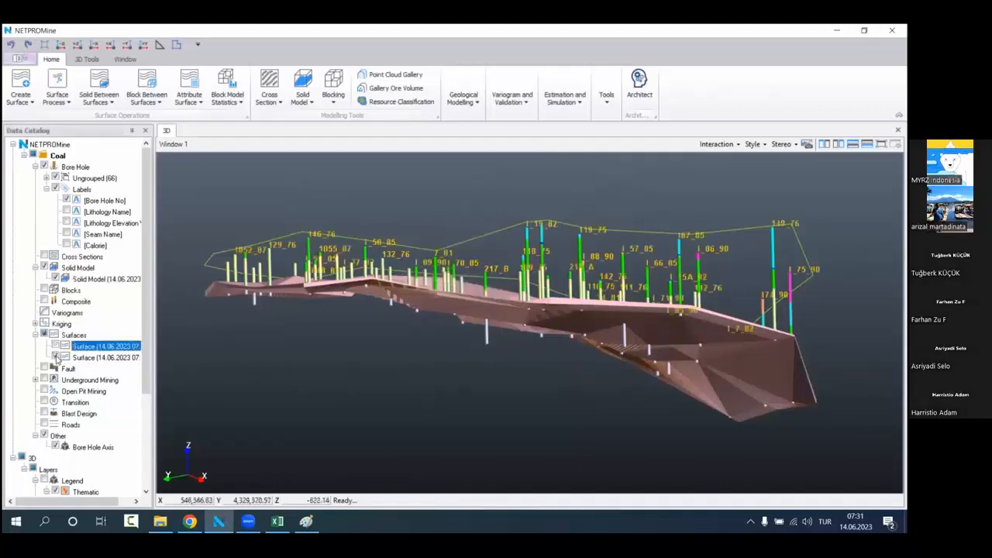
pyautogui.click(55, 357)
pyautogui.scroll(-2, 509, 364)
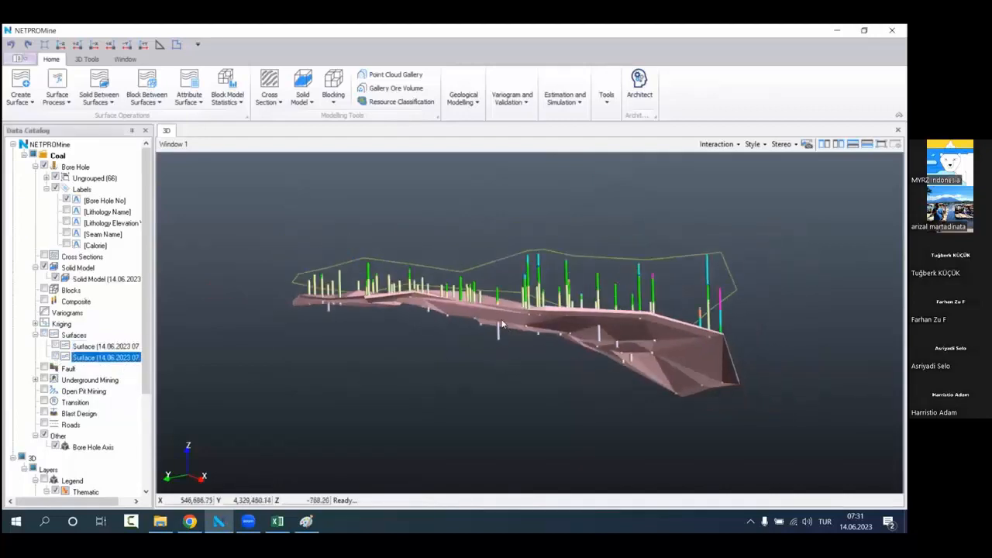
pyautogui.moveTo(596, 348); pyautogui.dragTo(493, 437)
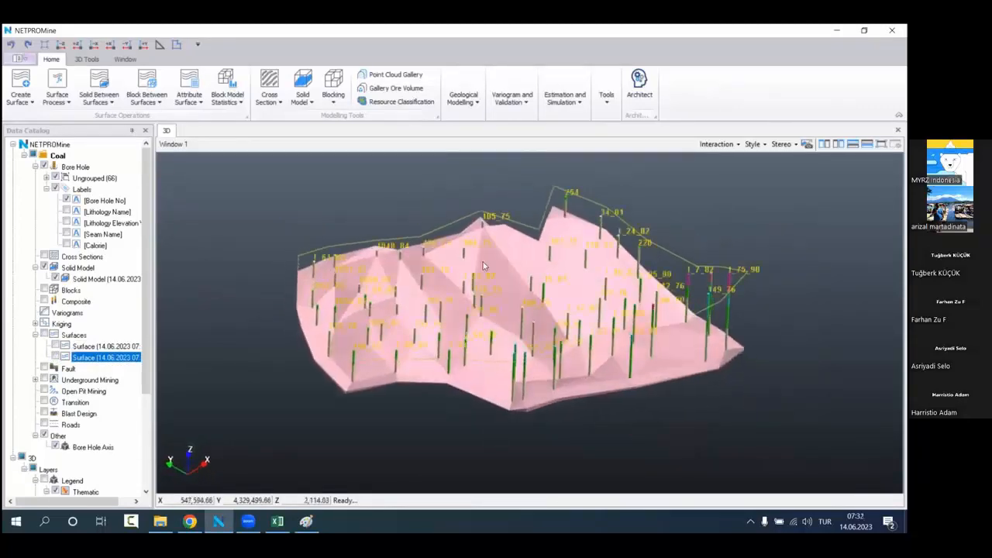
# Step: Change the KM2 solid model's style color to black
pyautogui.click(104, 279)
pyautogui.rightClick(104, 281)
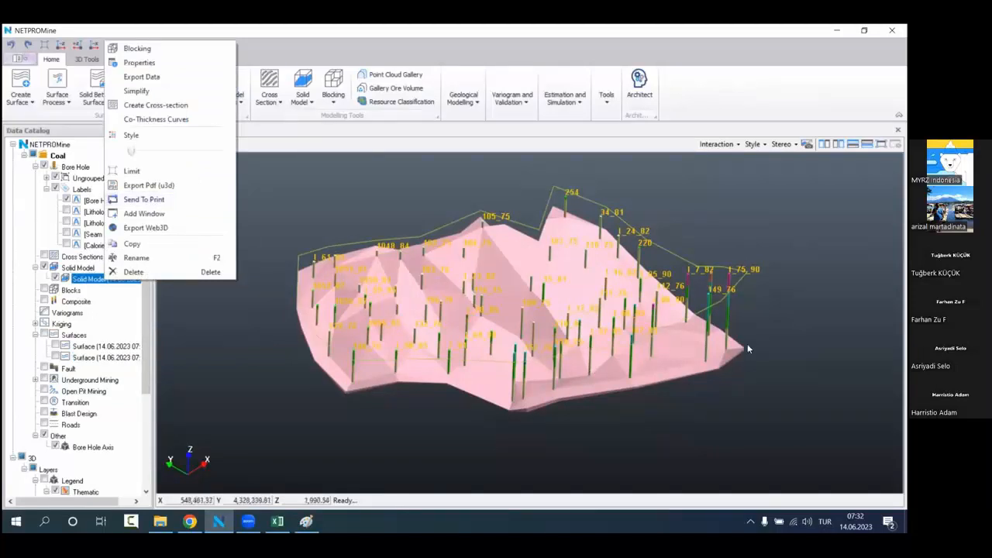
pyautogui.click(161, 141)
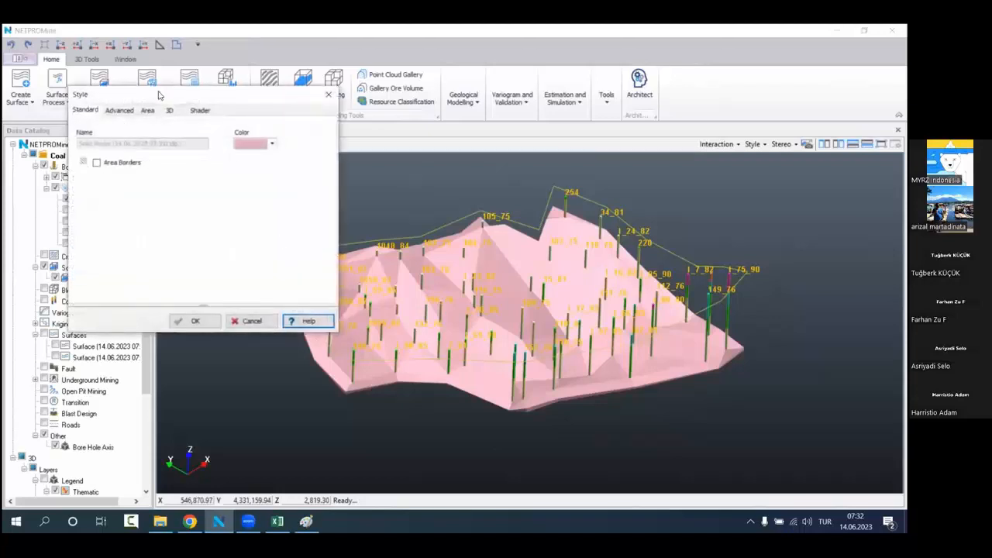
pyautogui.moveTo(169, 101); pyautogui.dragTo(272, 169)
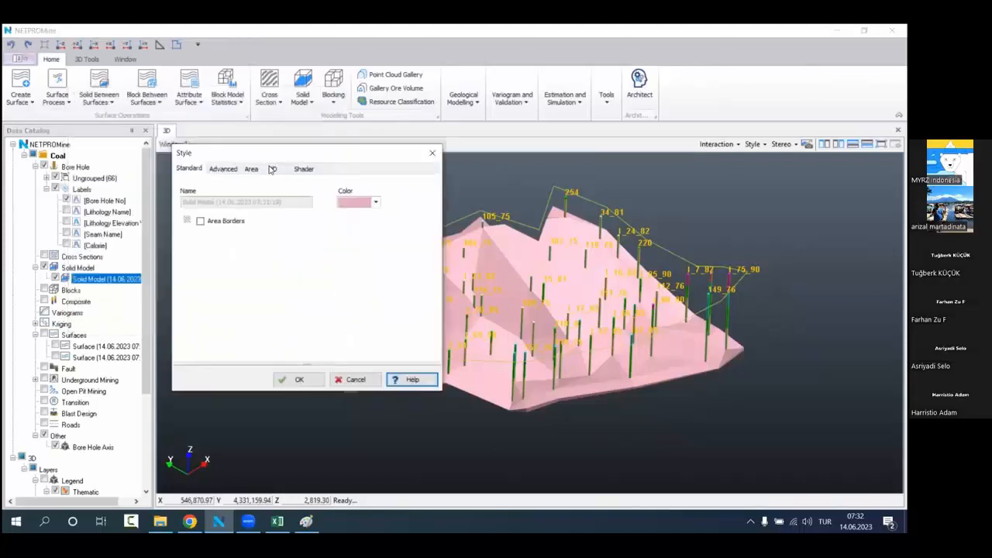
pyautogui.click(374, 203)
pyautogui.click(392, 256)
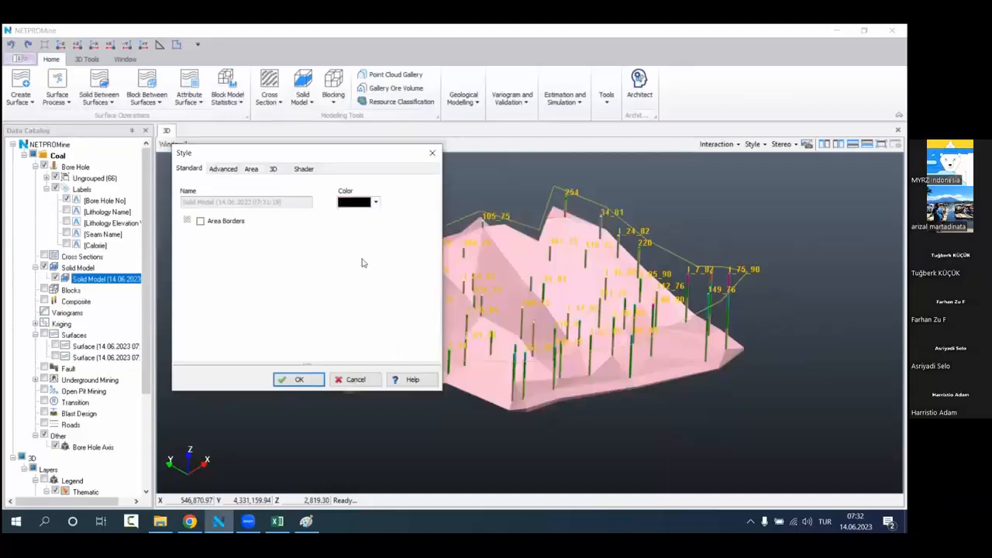
pyautogui.click(299, 379)
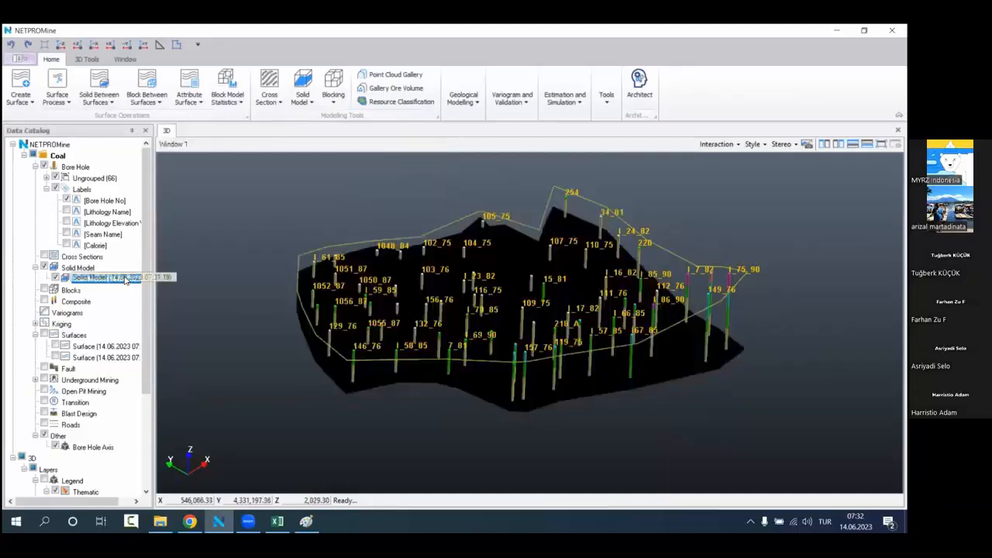
# Step: Make the black KM2 solid semi-transparent so the bore holes inside it can be seen
pyautogui.rightClick(125, 279)
pyautogui.moveTo(151, 148); pyautogui.dragTo(227, 159)
pyautogui.moveTo(518, 336); pyautogui.dragTo(499, 307)
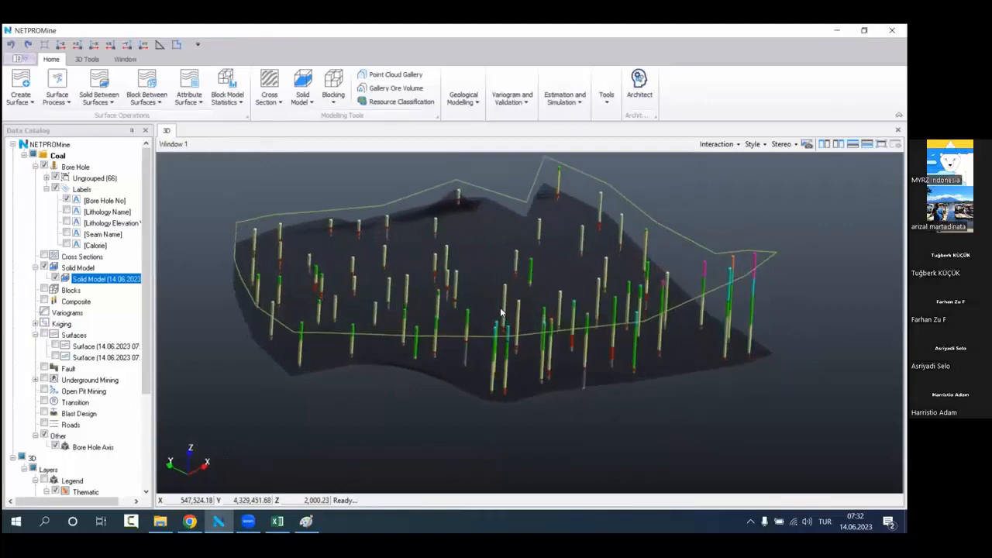
# Step: Filter the bore holes to the KM2 seam and examine how its intervals fit inside the solid
pyautogui.rightClick(87, 167)
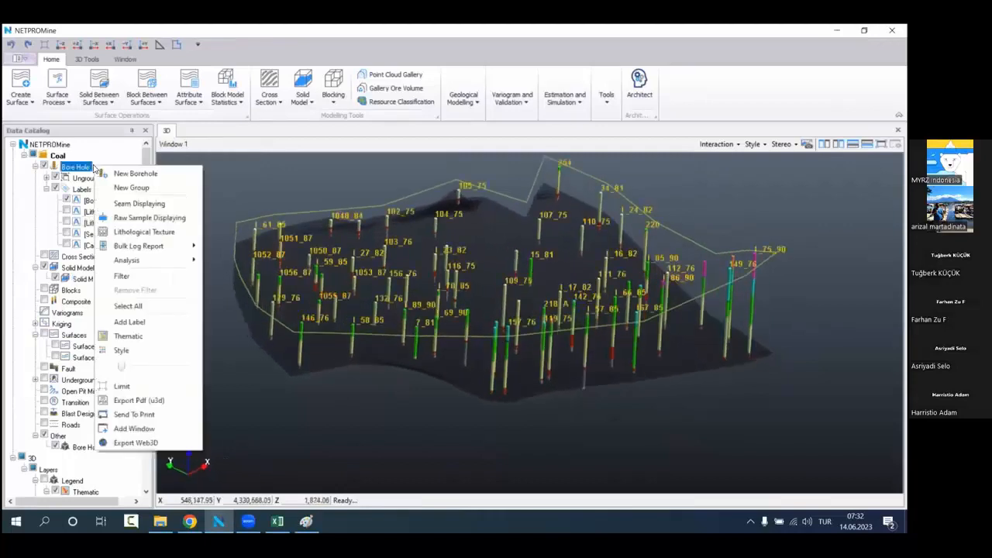
pyautogui.click(144, 276)
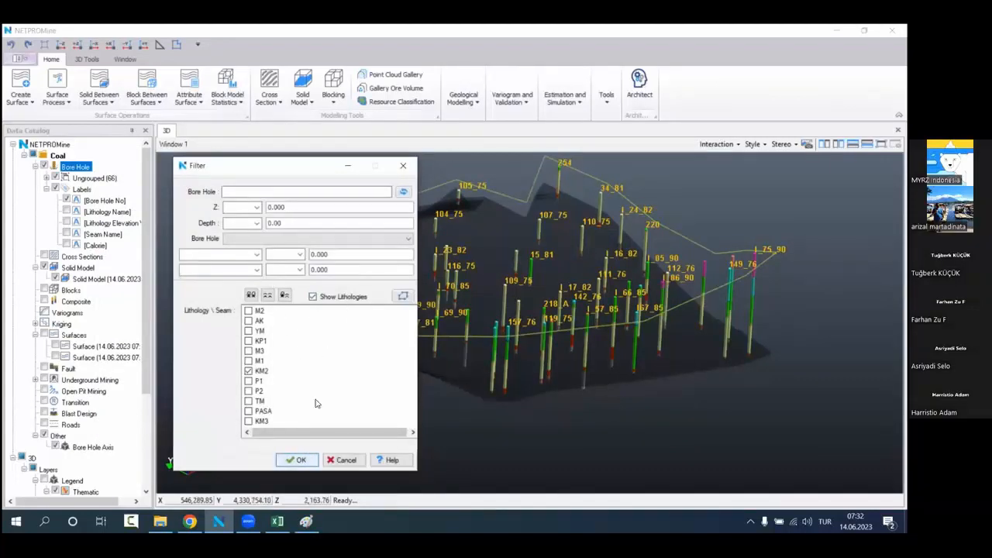
pyautogui.click(412, 169)
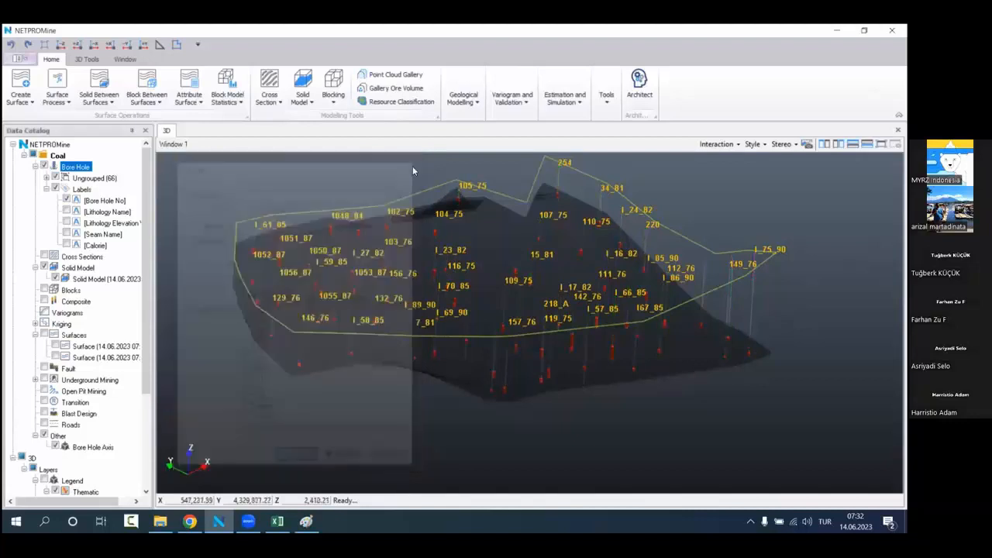
pyautogui.scroll(5, 459, 269)
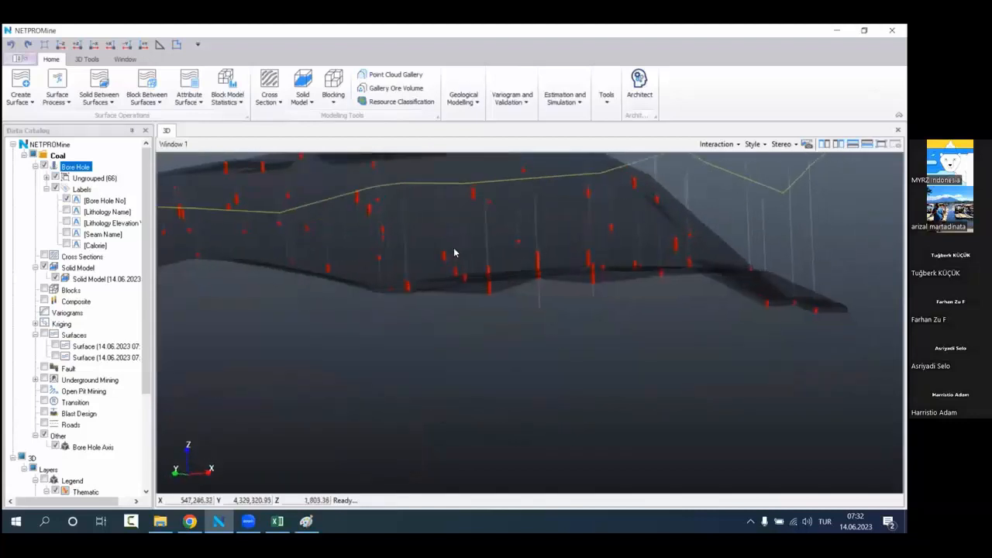
pyautogui.scroll(-5, 454, 253)
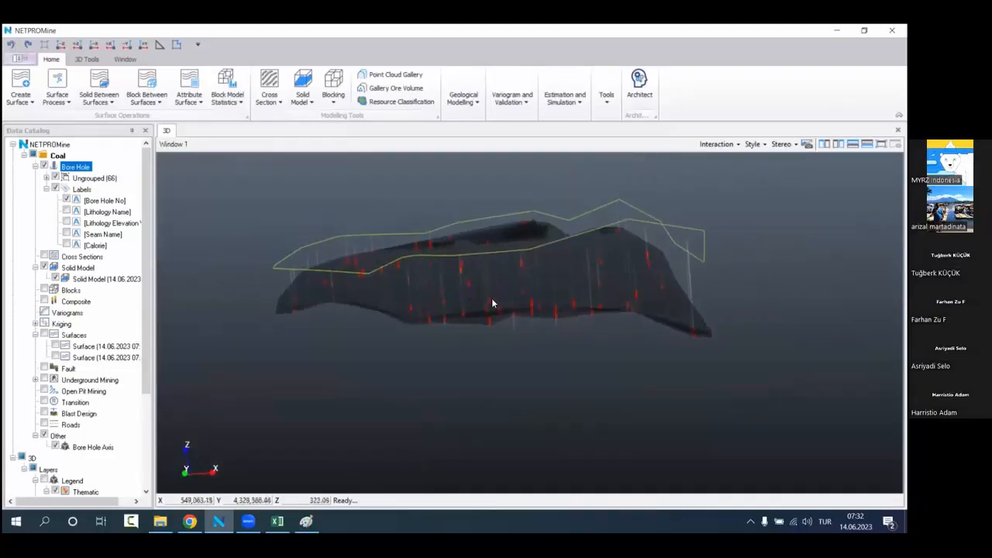
pyautogui.moveTo(497, 299)
pyautogui.mouseDown(button='middle')
pyautogui.moveTo(469, 285)
pyautogui.moveTo(435, 288)
pyautogui.moveTo(437, 299)
pyautogui.moveTo(496, 303)
pyautogui.mouseUp(button='middle')
pyautogui.scroll(-4, 117, 352)
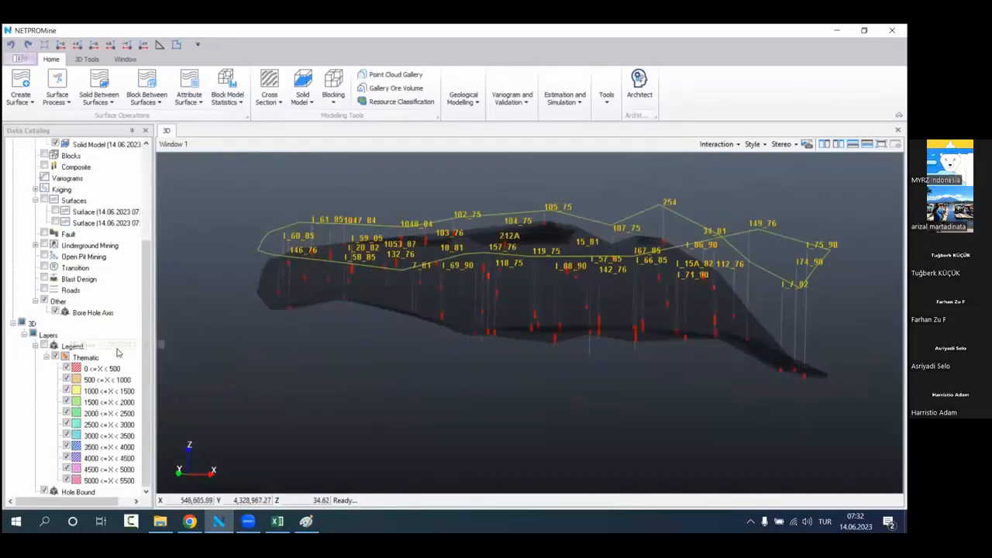
# Step: Set the transparency of the Bore Hole Axis to 20 and examine the axes through the solid from several angles
pyautogui.rightClick(120, 312)
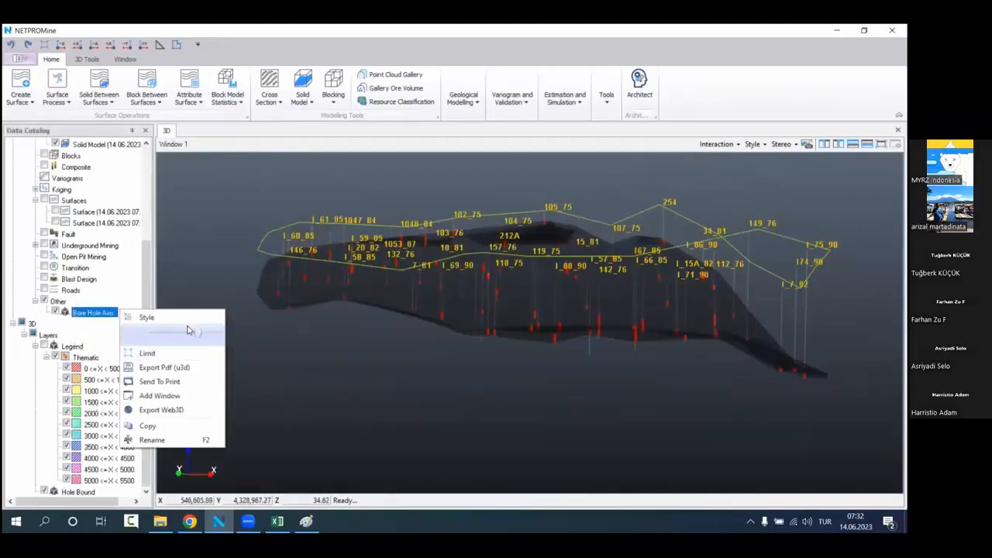
pyautogui.moveTo(187, 331)
pyautogui.mouseDown()
pyautogui.moveTo(197, 336)
pyautogui.moveTo(168, 337)
pyautogui.mouseUp()
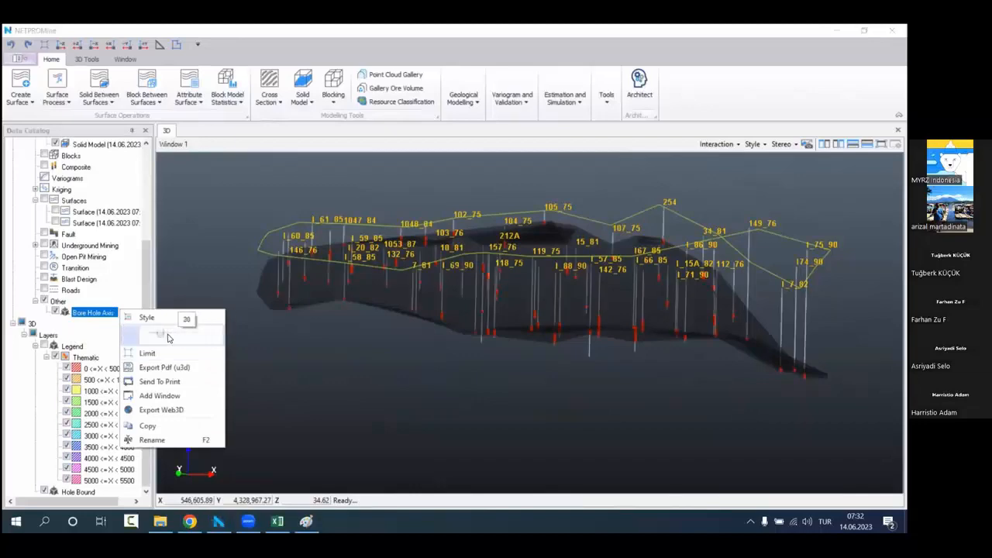
pyautogui.moveTo(408, 302); pyautogui.dragTo(422, 325, button='middle')
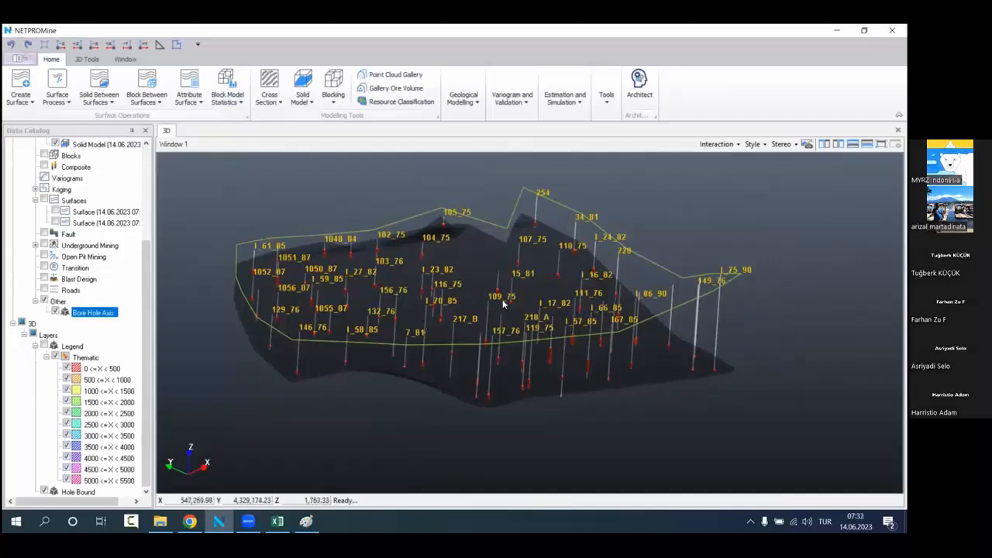
pyautogui.moveTo(502, 303); pyautogui.dragTo(465, 375, button='middle')
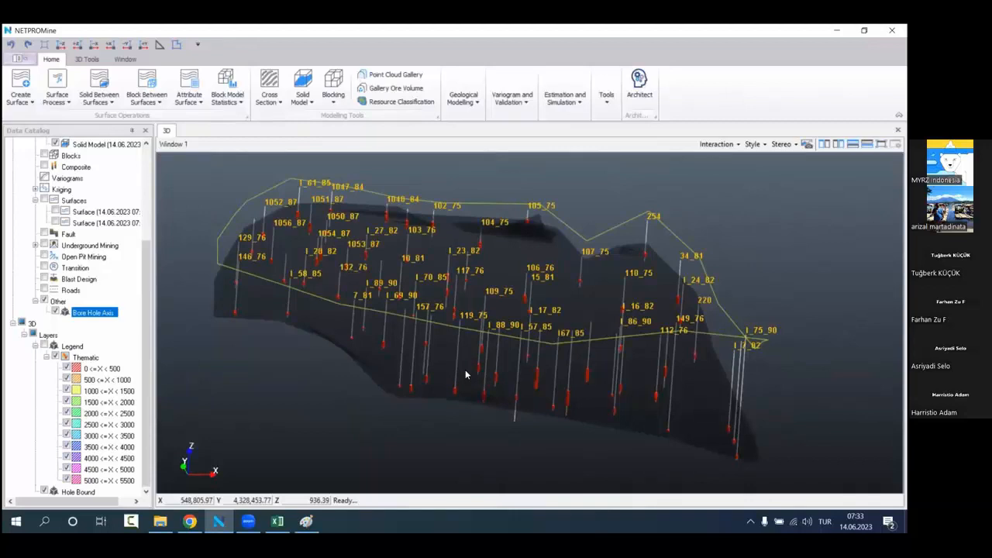
pyautogui.scroll(4, 65, 366)
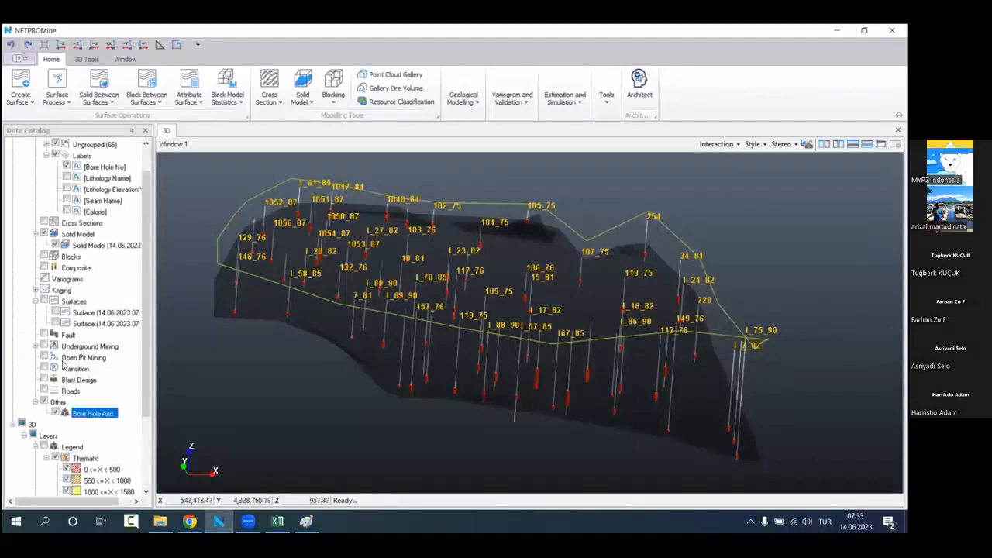
pyautogui.moveTo(422, 288); pyautogui.dragTo(449, 320, button='middle')
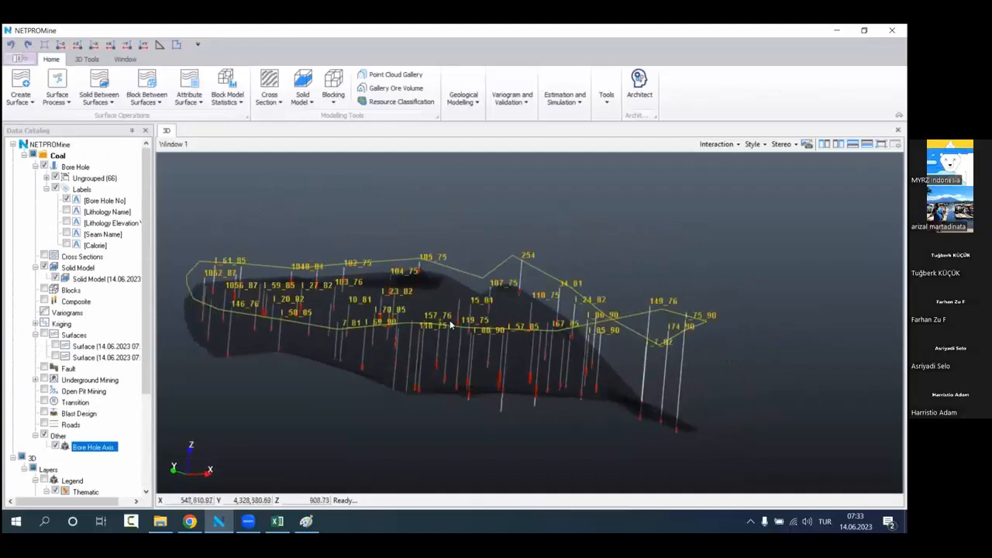
# Step: Hide the Bore Hole Axis and the KM2 solid model, and collapse the Other group
pyautogui.click(55, 446)
pyautogui.click(35, 435)
pyautogui.scroll(-4, 55, 419)
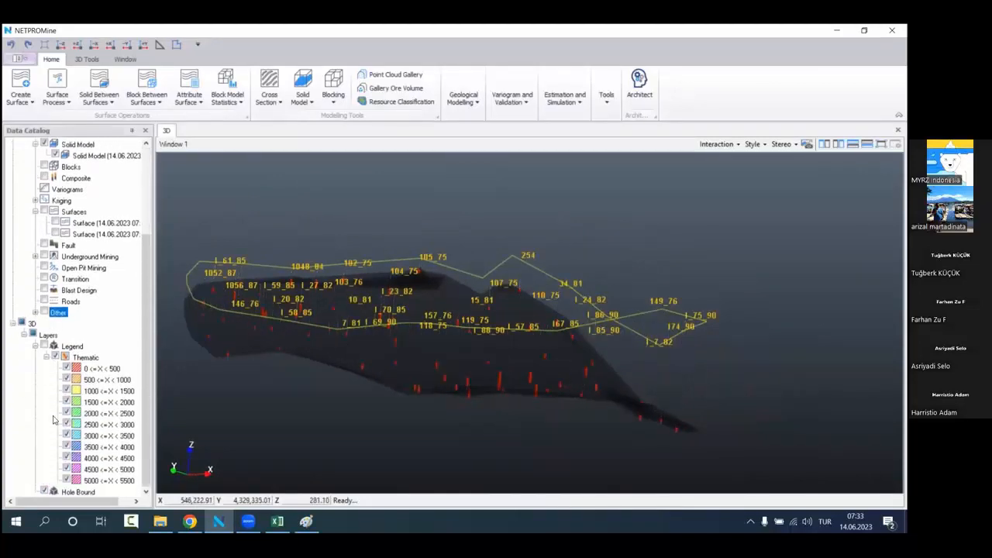
pyautogui.scroll(4, 55, 419)
pyautogui.scroll(-4, 16, 400)
pyautogui.scroll(5, 32, 379)
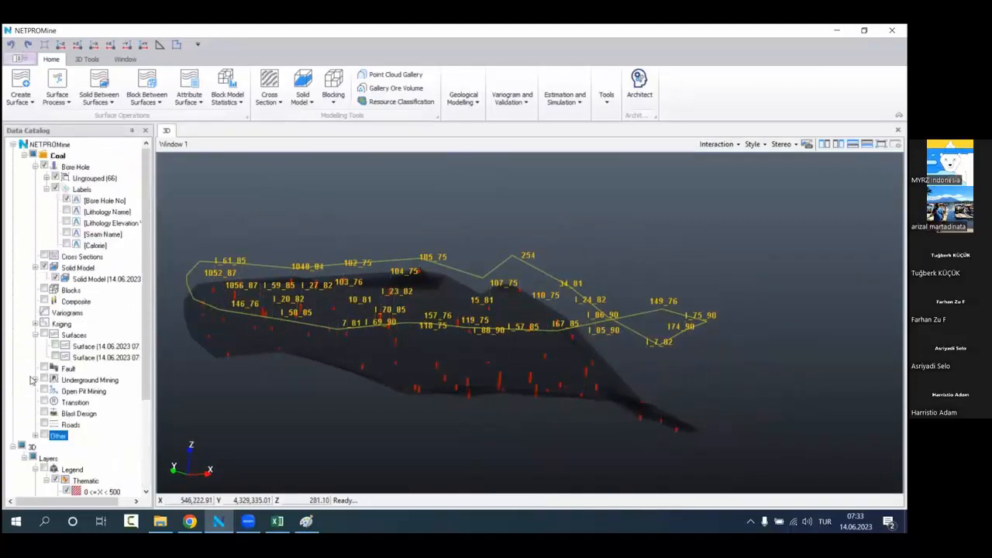
pyautogui.click(55, 278)
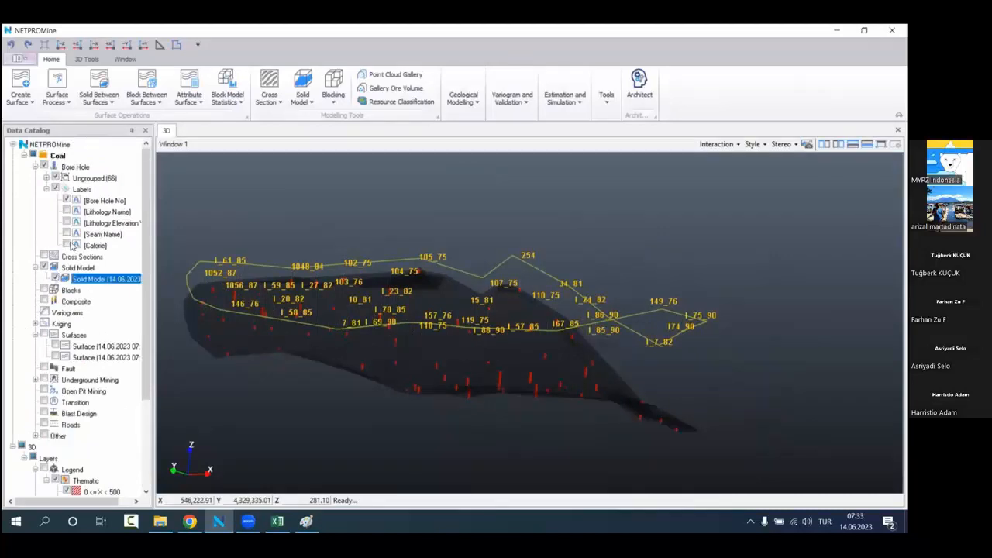
# Step: Remove the bore hole filter and hide the Hole Bound layer
pyautogui.rightClick(120, 168)
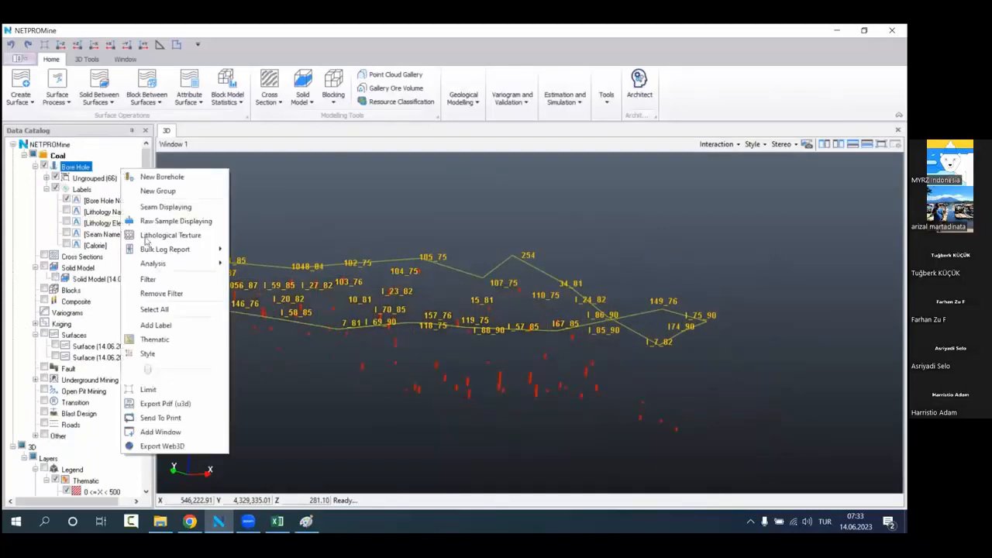
pyautogui.click(189, 293)
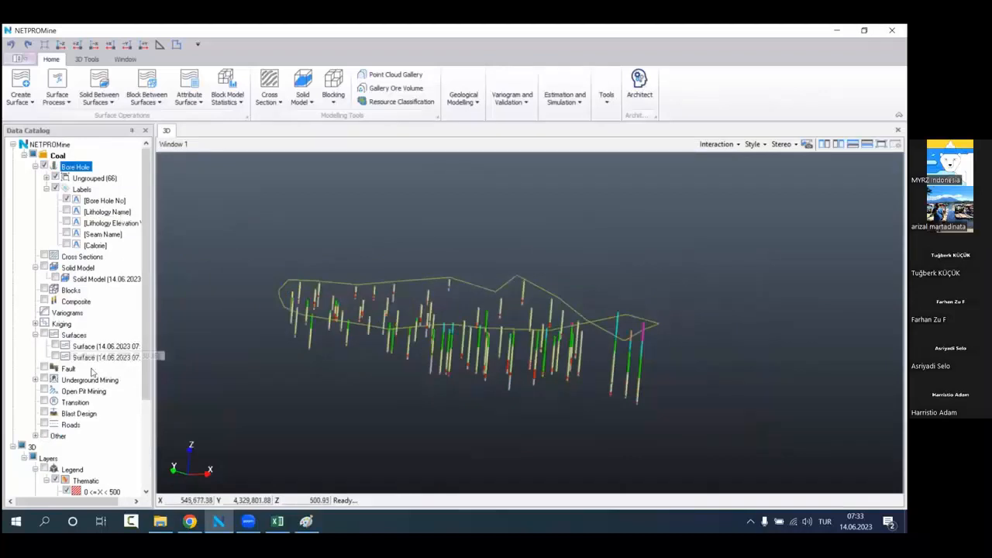
pyautogui.scroll(-4, 78, 387)
pyautogui.click(46, 490)
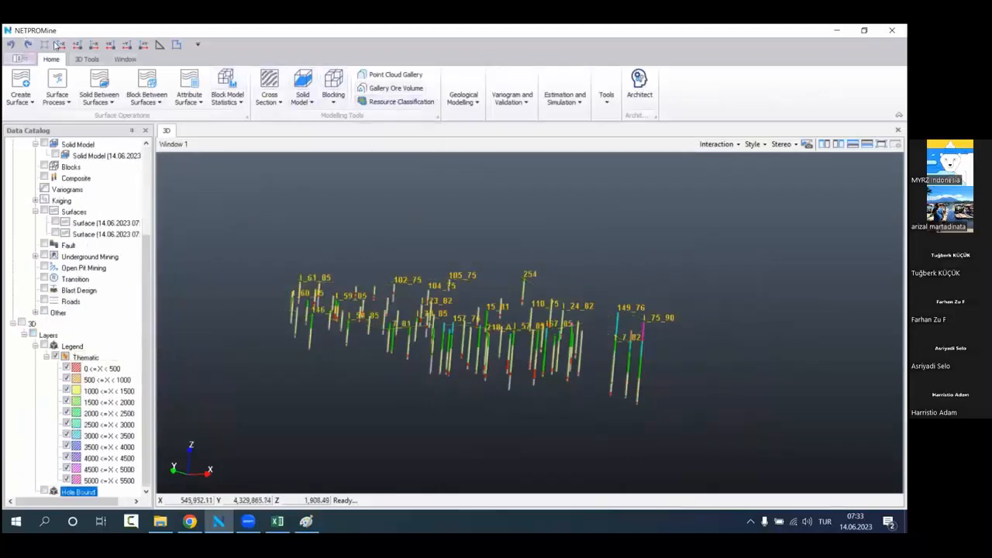
# Step: Show the bore holes in plan view and open the Resource Classification parameters beside them
pyautogui.click(60, 46)
pyautogui.moveTo(458, 301); pyautogui.dragTo(388, 324, button='middle')
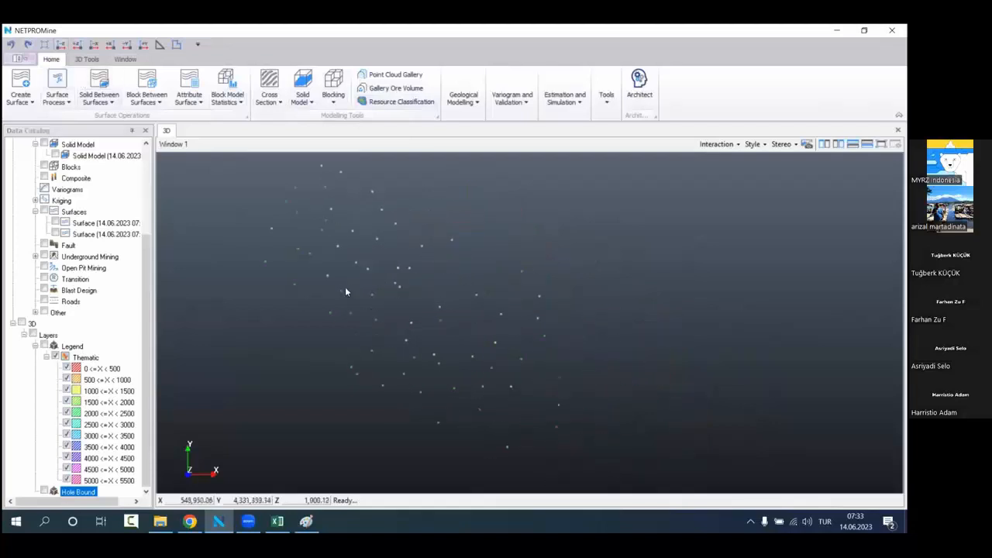
pyautogui.click(401, 102)
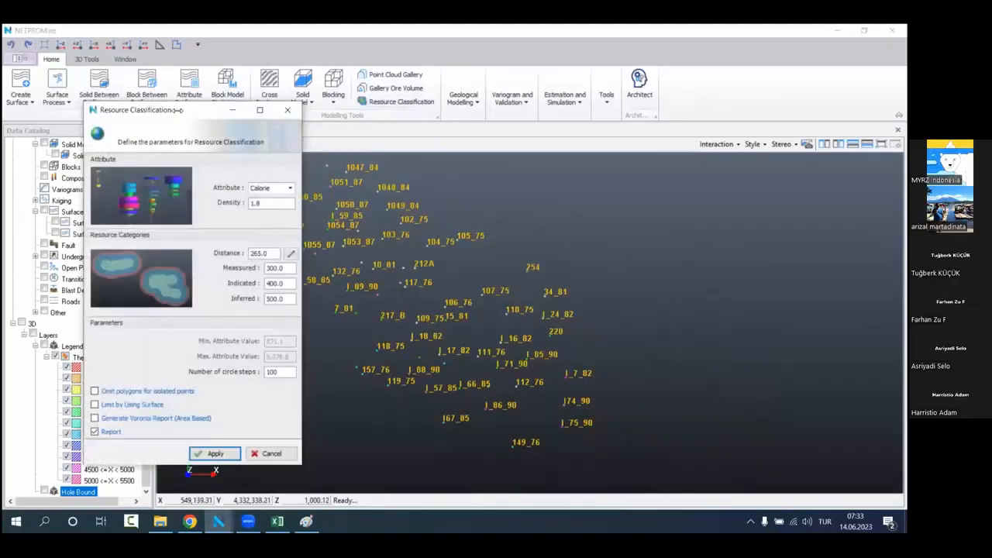
pyautogui.moveTo(177, 111); pyautogui.dragTo(254, 134)
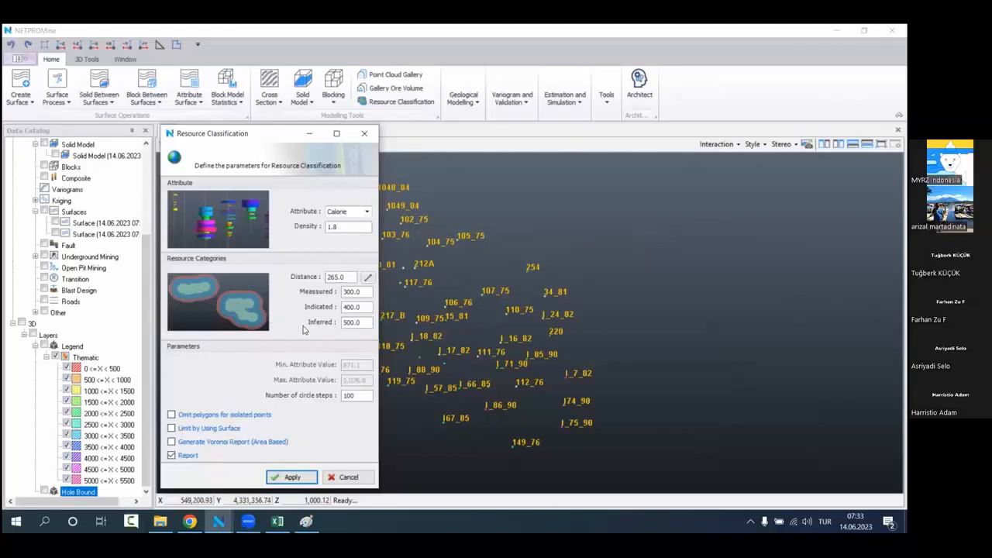
# Step: Switch to Paint and erase the existing sketch from the canvas
pyautogui.click(307, 521)
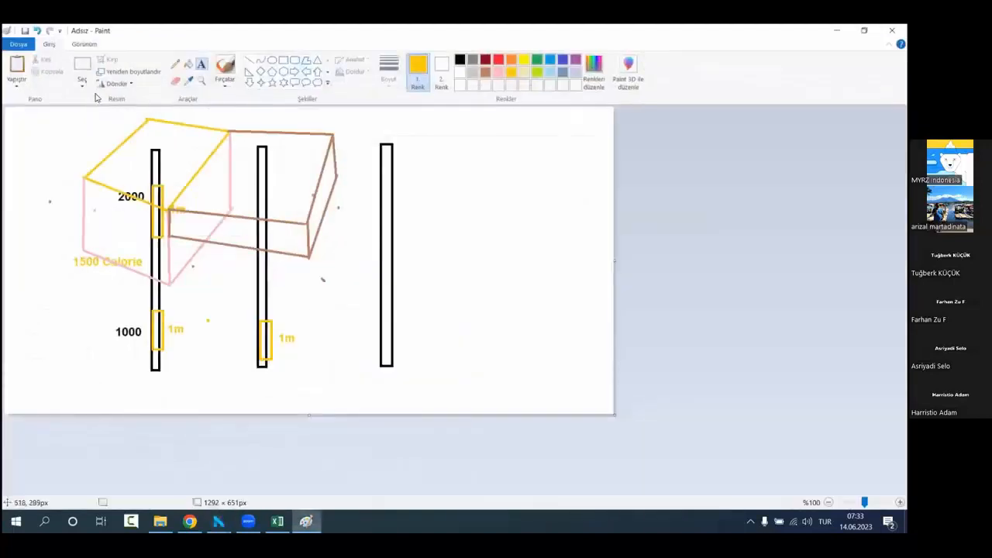
pyautogui.click(82, 68)
pyautogui.moveTo(48, 111); pyautogui.dragTo(403, 396)
pyautogui.press('Delete')
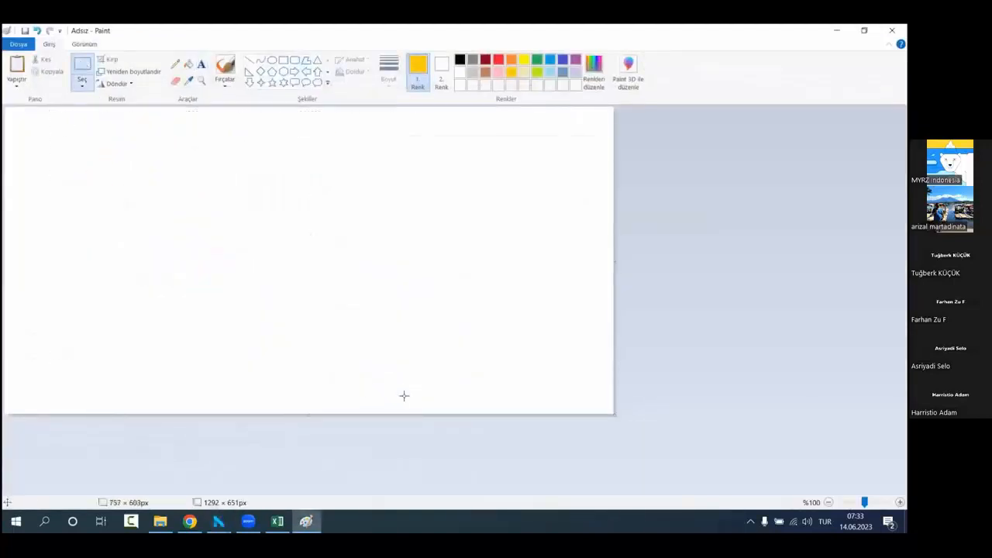
# Step: Draw three small spaced-apart gold ovals across the upper half of the canvas and choose brown as the drawing color
pyautogui.click(272, 60)
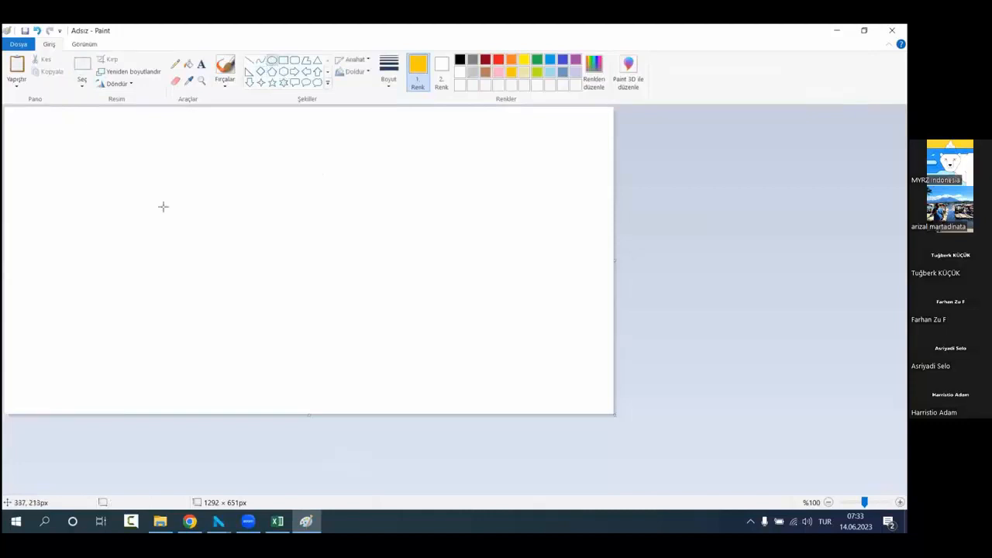
pyautogui.moveTo(165, 212); pyautogui.dragTo(166, 212)
pyautogui.moveTo(250, 225); pyautogui.dragTo(254, 232)
pyautogui.moveTo(353, 206); pyautogui.dragTo(358, 212)
pyautogui.click(485, 72)
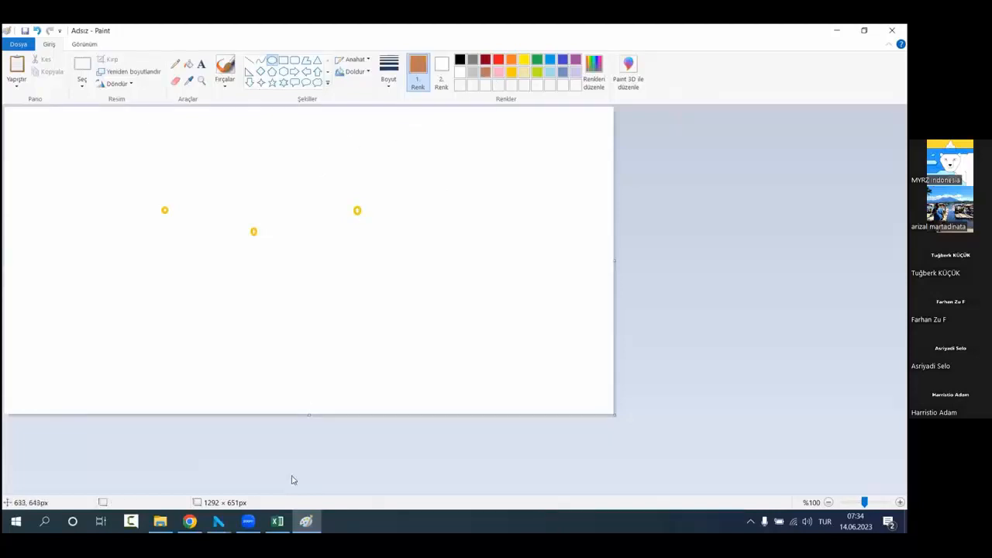
# Step: Check the distance categories in NETPROMine's Resource Classification parameters and return to the Paint sketch
pyautogui.click(219, 521)
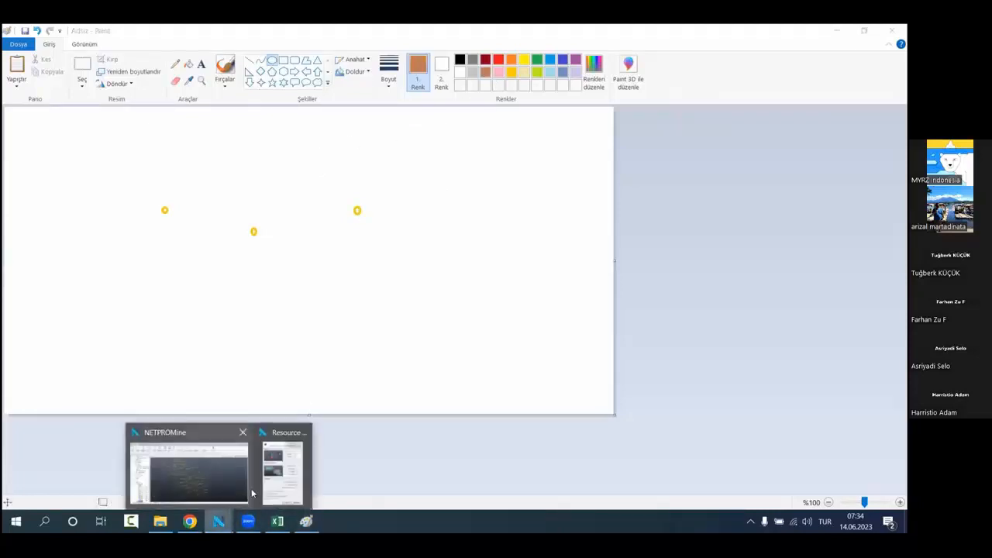
pyautogui.click(282, 455)
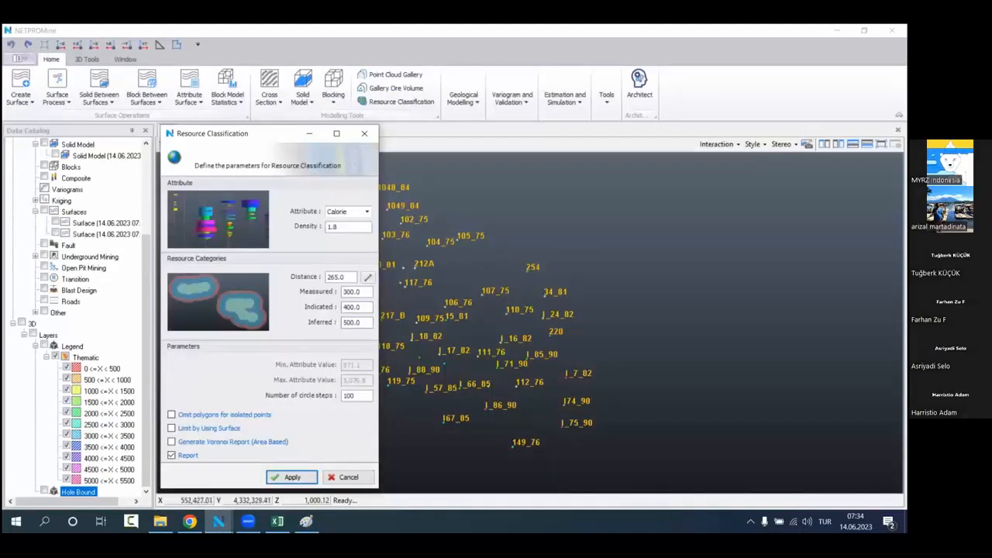
pyautogui.click(836, 31)
# Step: Draw a brown circle around each of the three gold ovals, the first about 168 × 148 px and the others slightly larger
pyautogui.moveTo(124, 179); pyautogui.dragTo(205, 249)
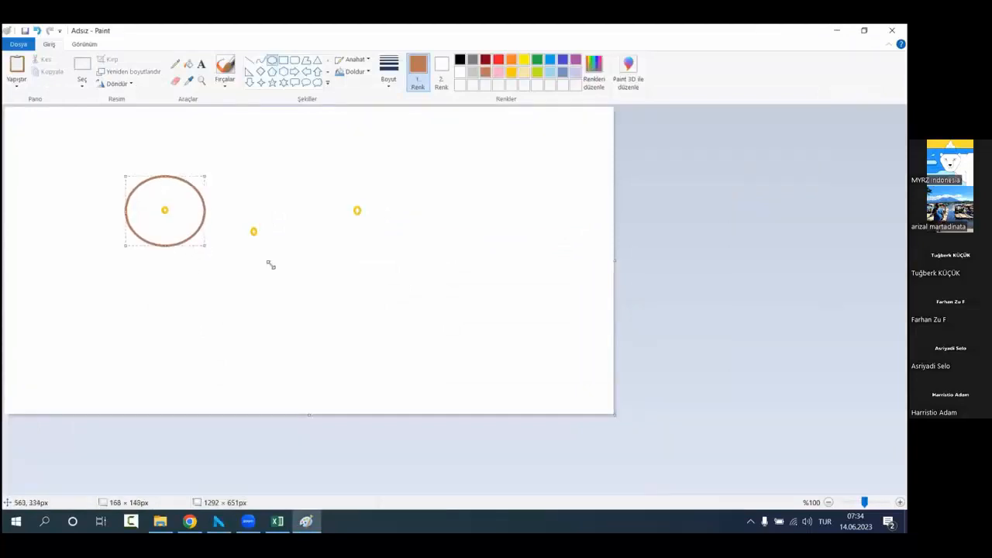
pyautogui.click(221, 204)
pyautogui.moveTo(199, 191); pyautogui.dragTo(279, 258)
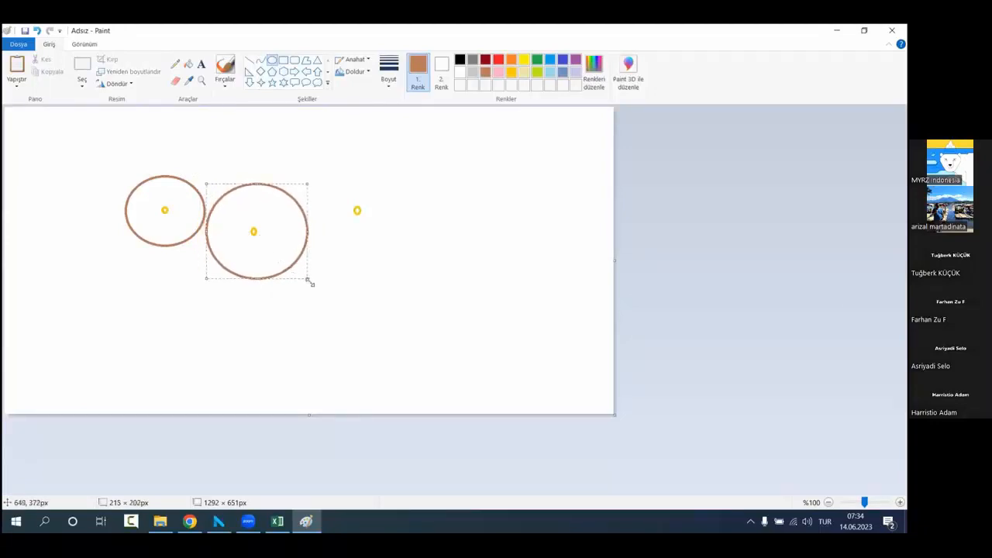
pyautogui.moveTo(310, 283); pyautogui.dragTo(302, 271)
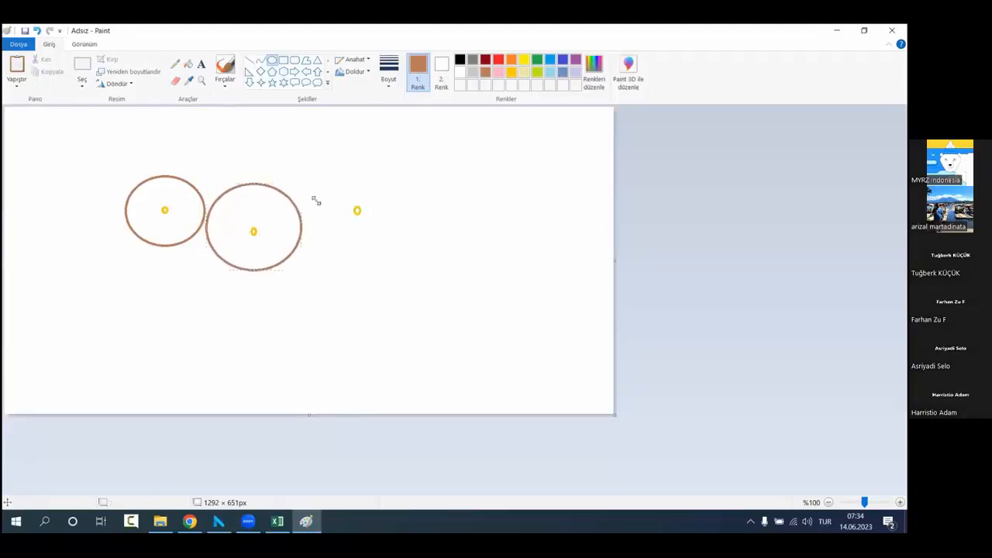
pyautogui.moveTo(299, 177); pyautogui.dragTo(376, 234)
pyautogui.click(344, 257)
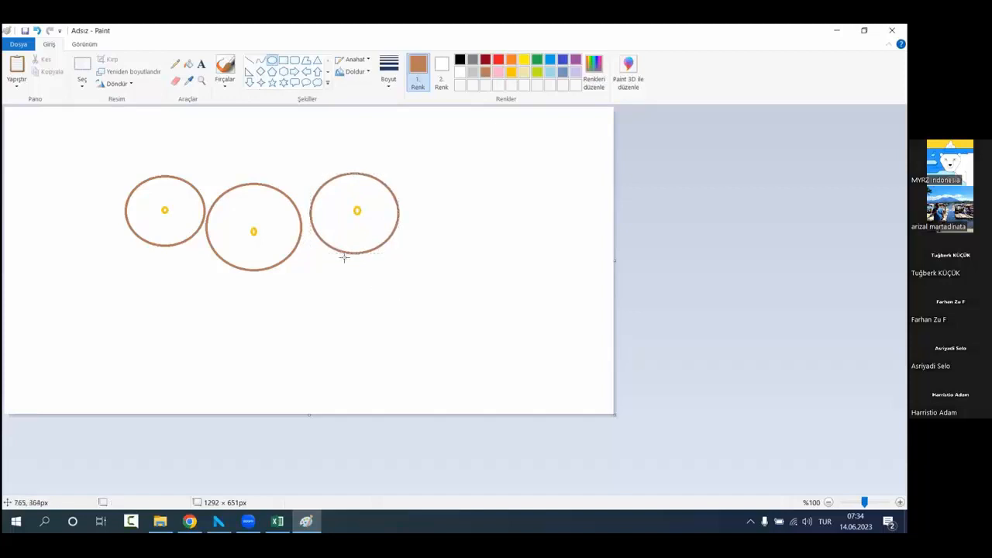
# Step: Draw a larger pink circle around each brown circle, about 210 to 280 px wide, so that neighbouring pink circles overlap
pyautogui.click(499, 72)
pyautogui.moveTo(289, 159); pyautogui.dragTo(421, 270)
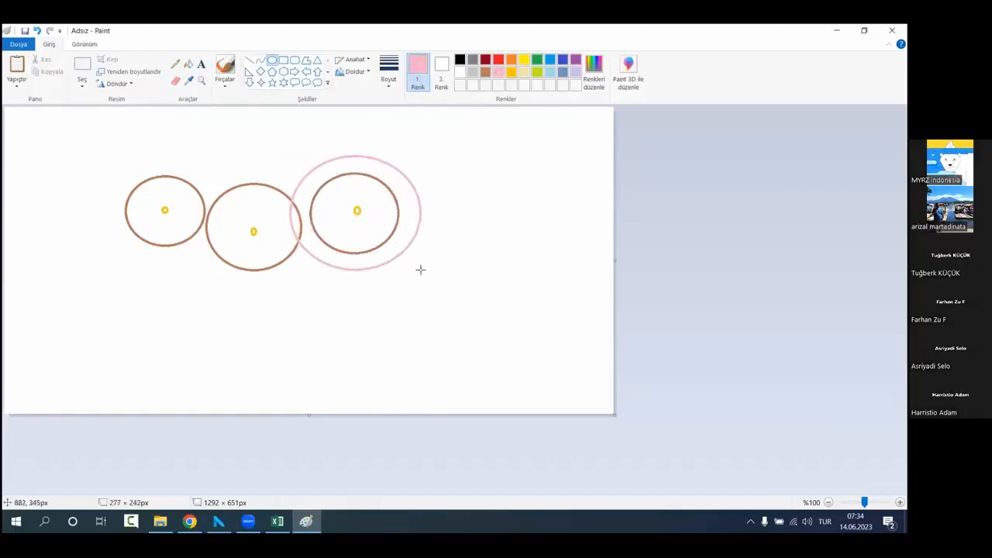
pyautogui.click(259, 215)
pyautogui.moveTo(202, 160); pyautogui.dragTo(326, 290)
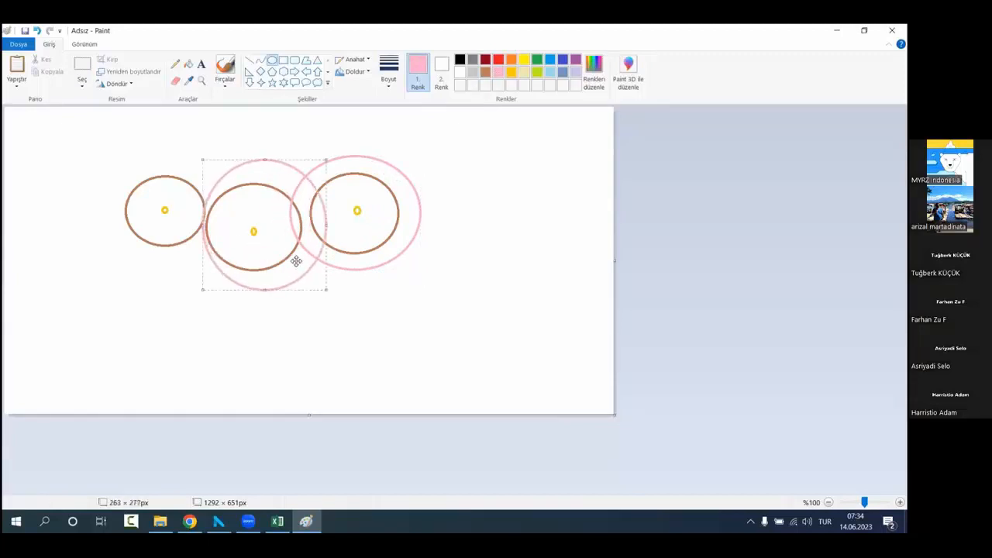
pyautogui.moveTo(203, 225); pyautogui.dragTo(192, 225)
pyautogui.click(119, 254)
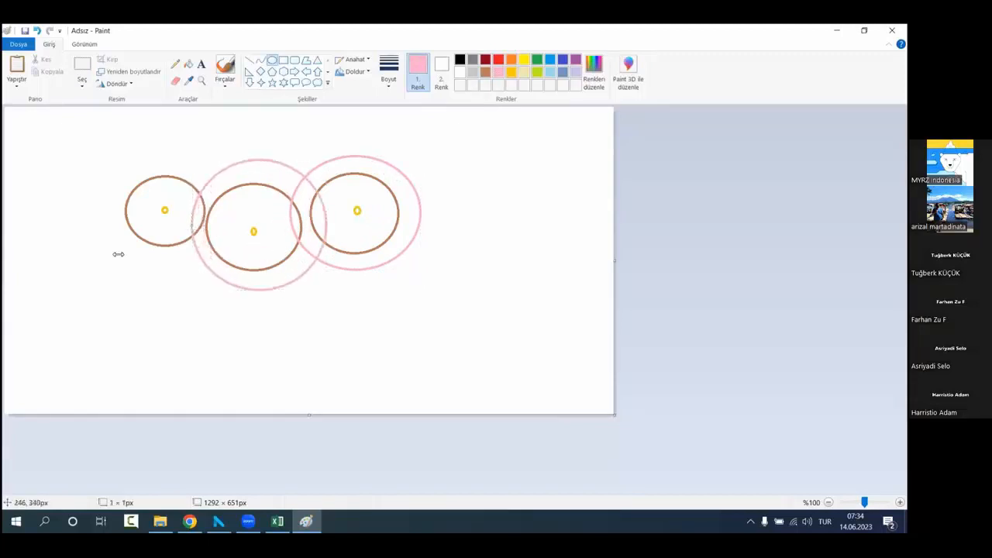
pyautogui.moveTo(116, 165); pyautogui.dragTo(215, 259)
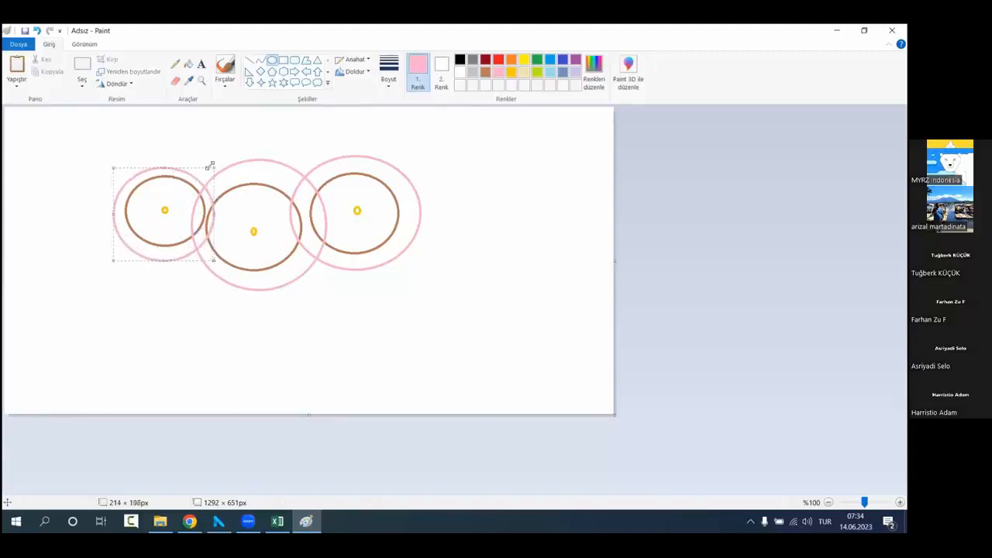
pyautogui.moveTo(214, 167); pyautogui.dragTo(217, 161)
pyautogui.click(345, 278)
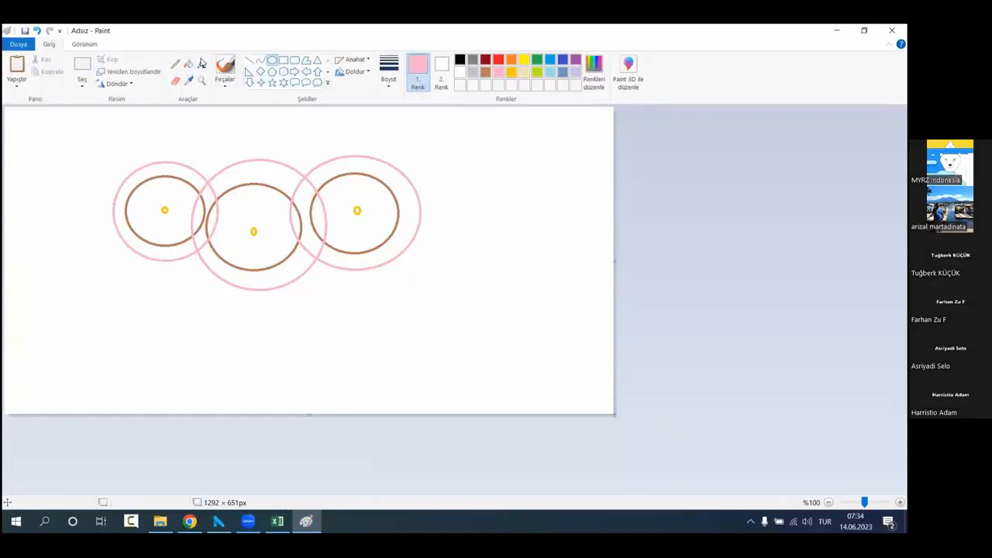
# Step: Bridge the gaps between neighbouring brown circles with brown freehand brush lines above and below
pyautogui.click(188, 65)
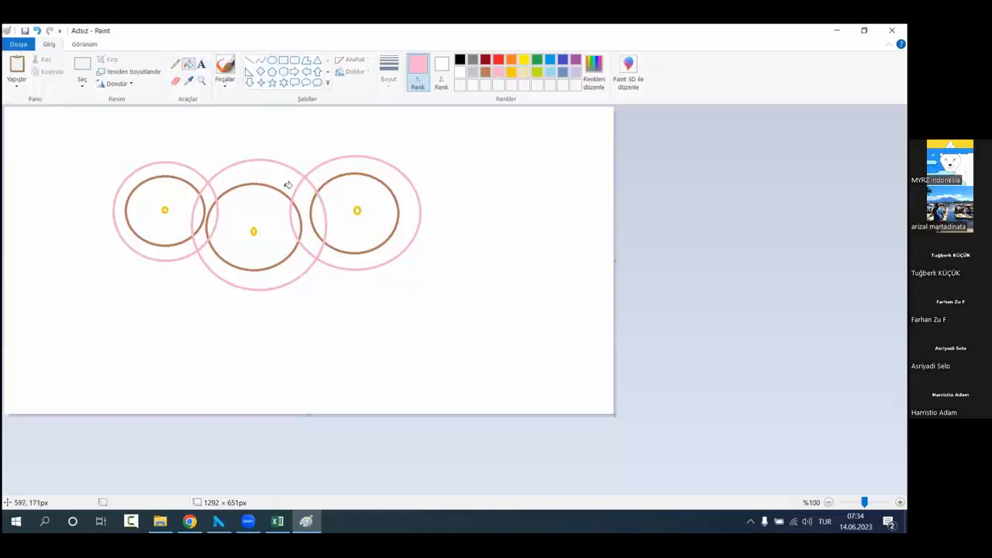
pyautogui.click(485, 72)
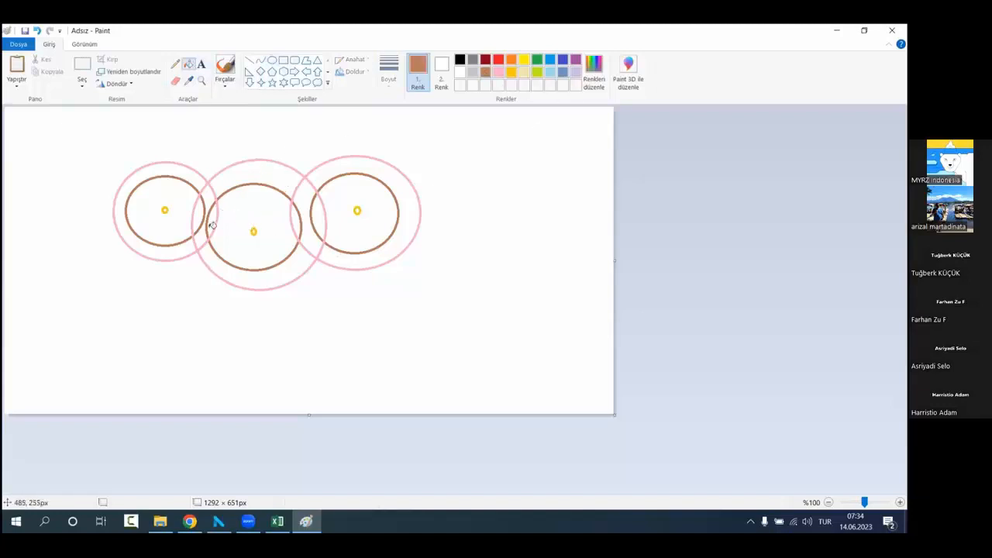
pyautogui.click(225, 68)
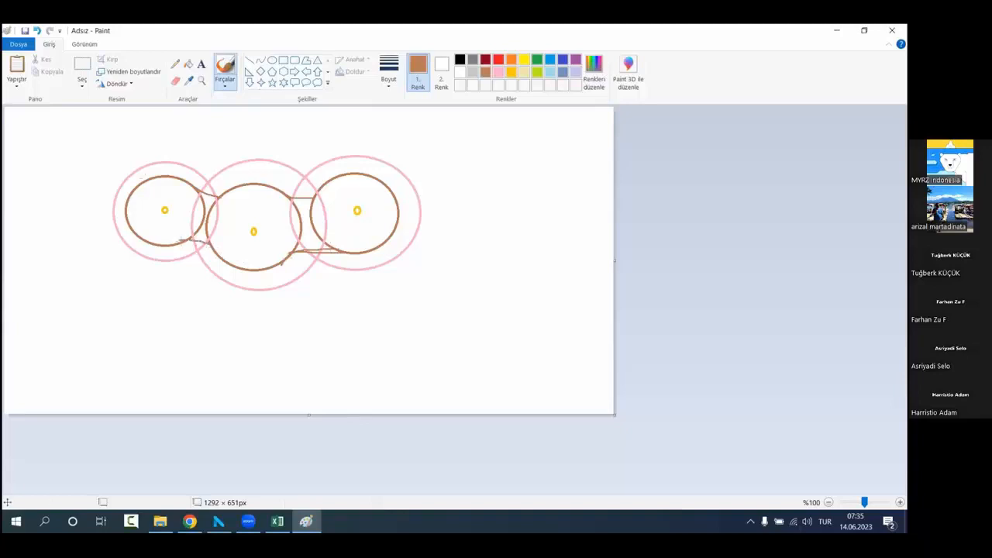
# Step: Fill the three inner circles and the bridged gaps between them with brown
pyautogui.click(188, 64)
pyautogui.click(178, 186)
pyautogui.click(214, 211)
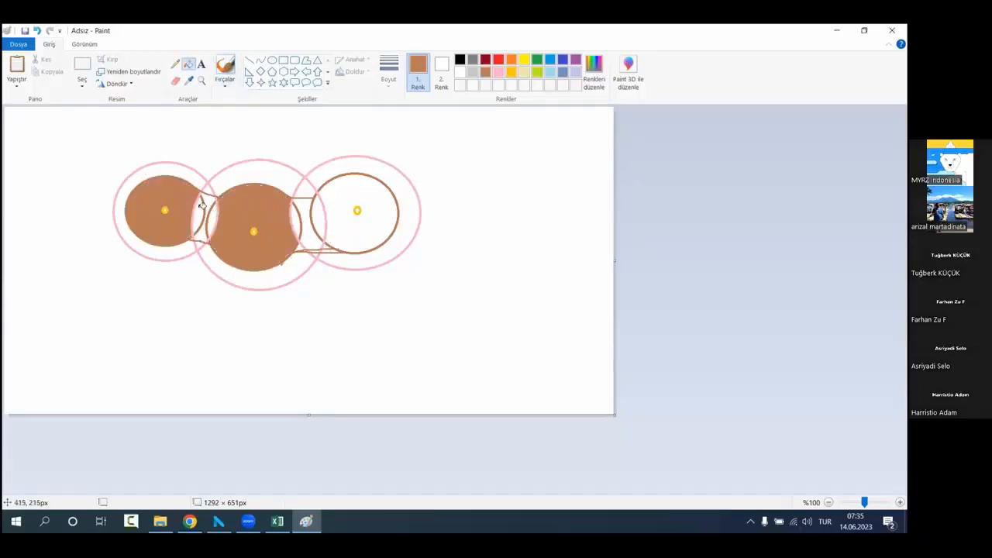
pyautogui.click(201, 208)
pyautogui.click(207, 206)
pyautogui.click(212, 217)
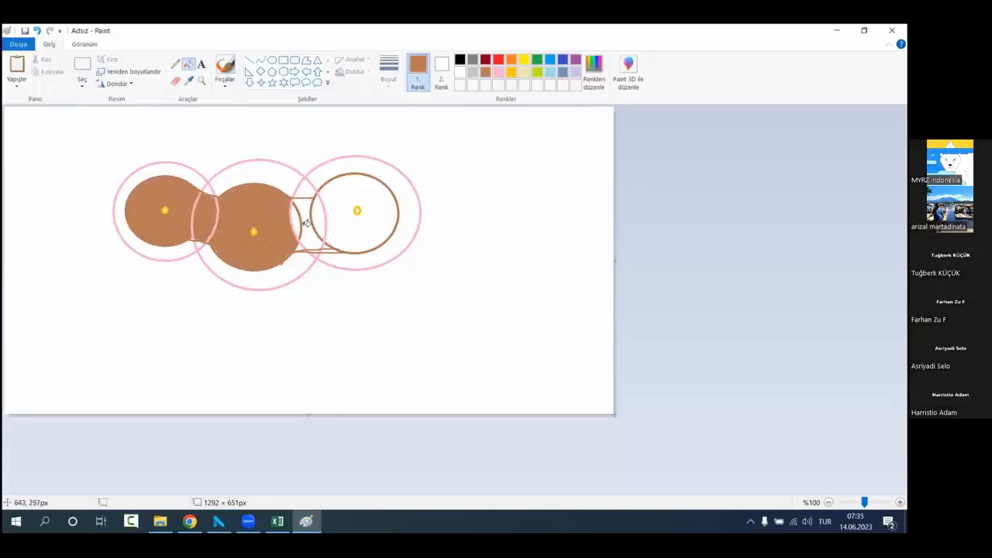
pyautogui.click(296, 220)
pyautogui.click(308, 220)
pyautogui.click(318, 221)
pyautogui.click(323, 222)
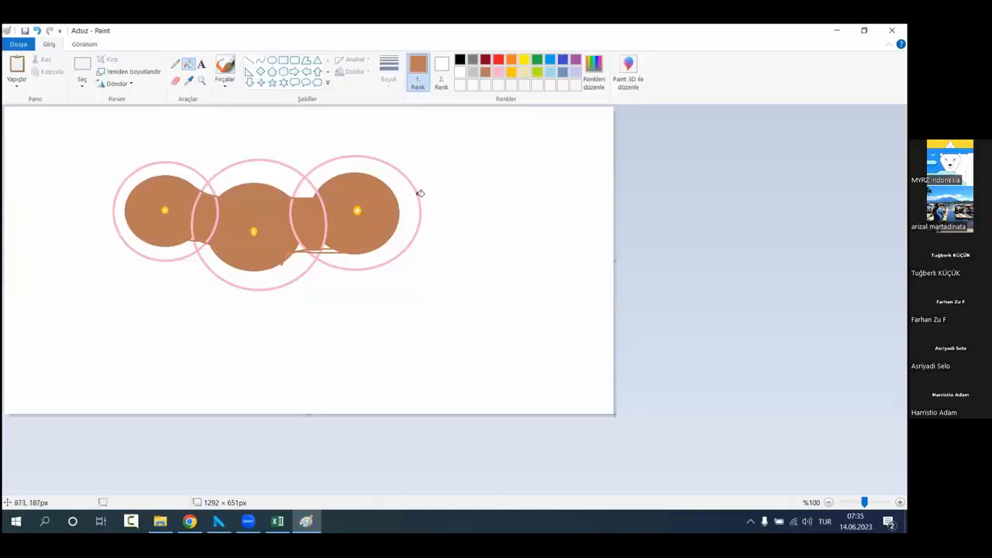
# Step: Fill the outer rings and the joined brown area with pink to make one continuous pink shape
pyautogui.click(497, 71)
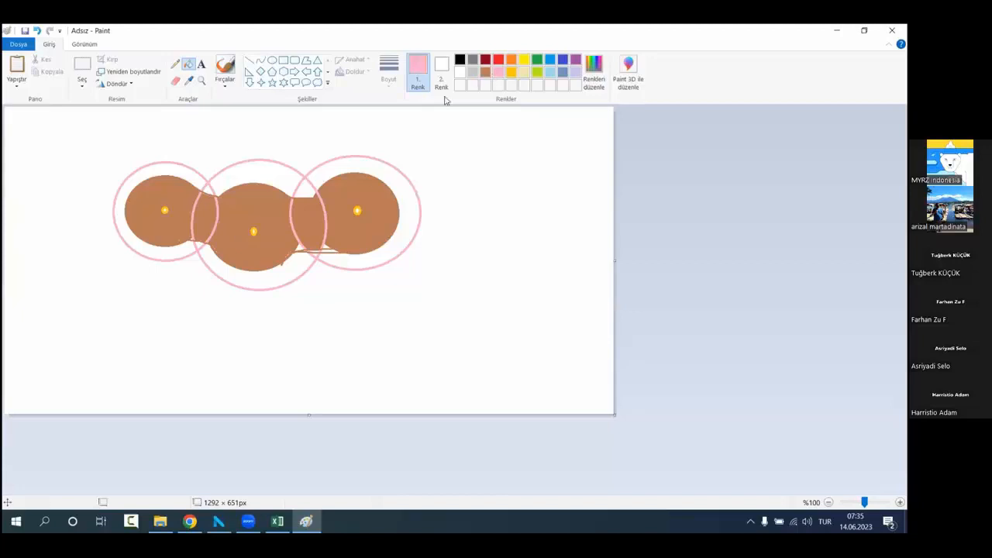
pyautogui.click(174, 176)
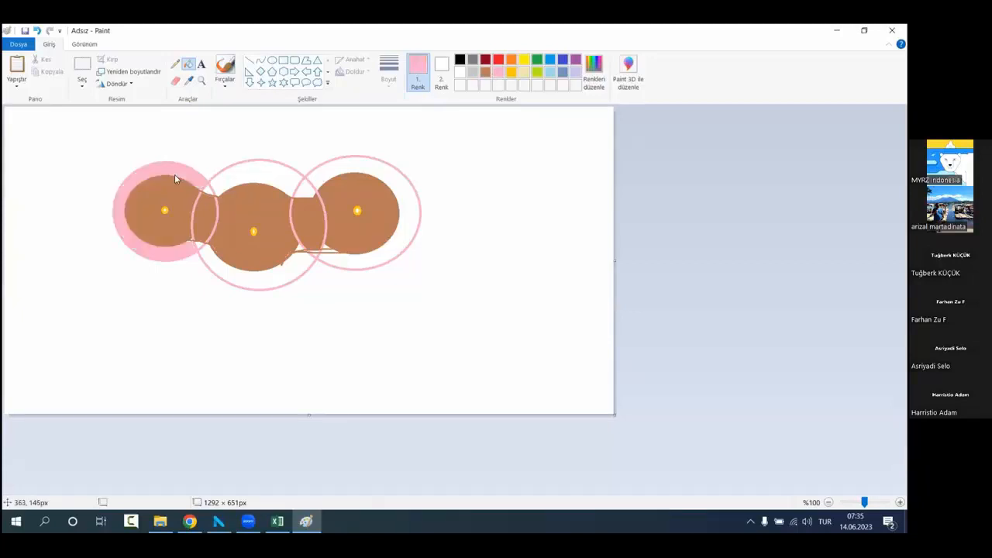
pyautogui.click(240, 191)
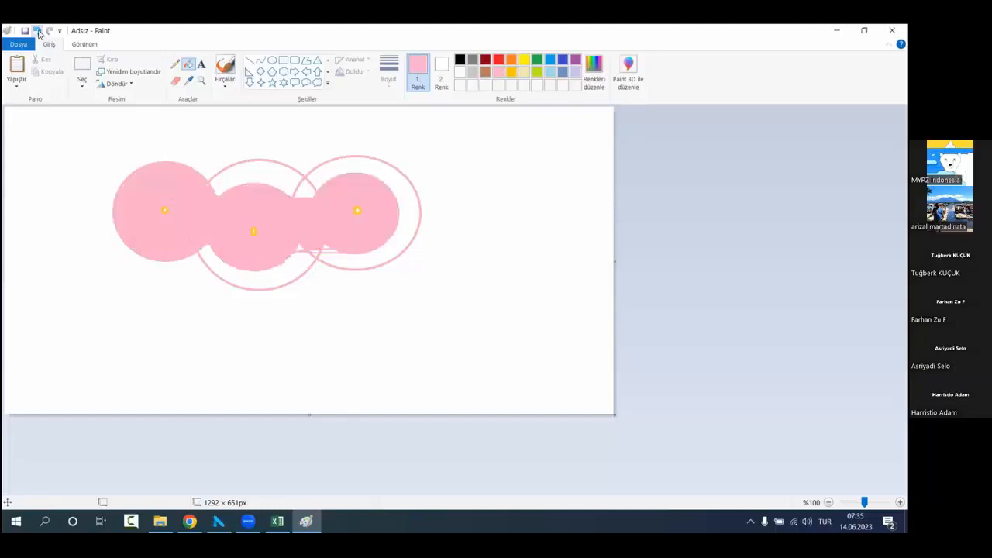
pyautogui.click(37, 30)
pyautogui.click(263, 180)
pyautogui.click(263, 281)
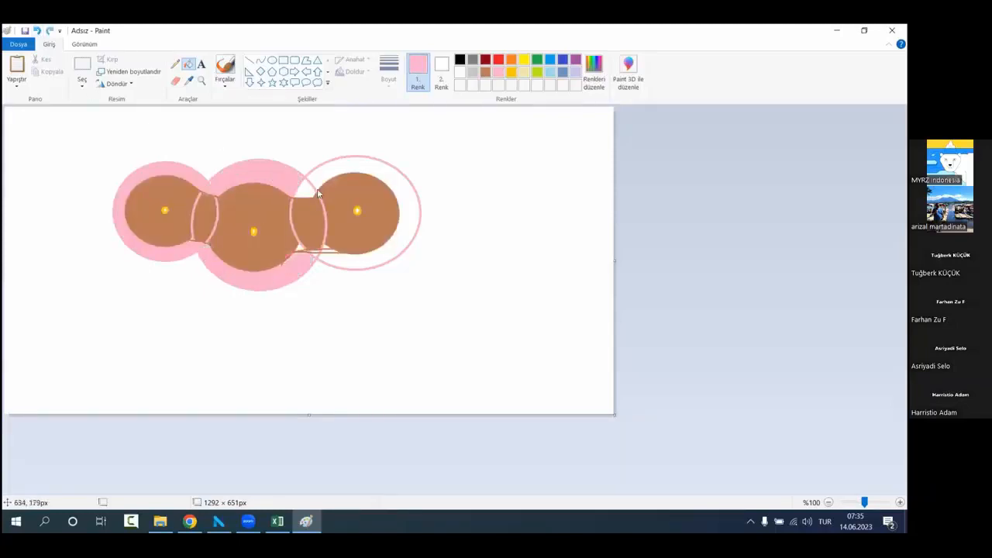
pyautogui.click(331, 262)
pyautogui.click(320, 232)
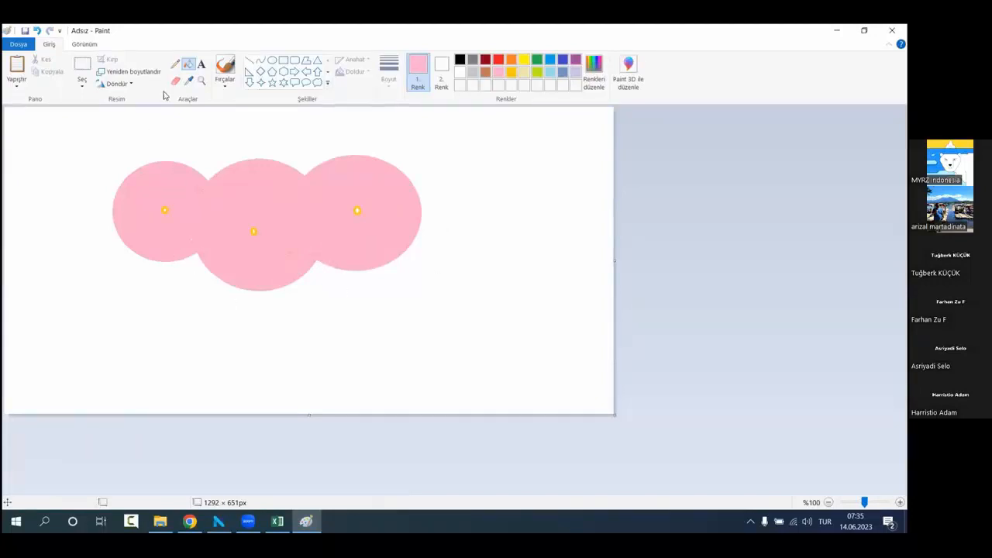
# Step: Draw a lime freehand brush outline around the whole pink shape
pyautogui.click(225, 70)
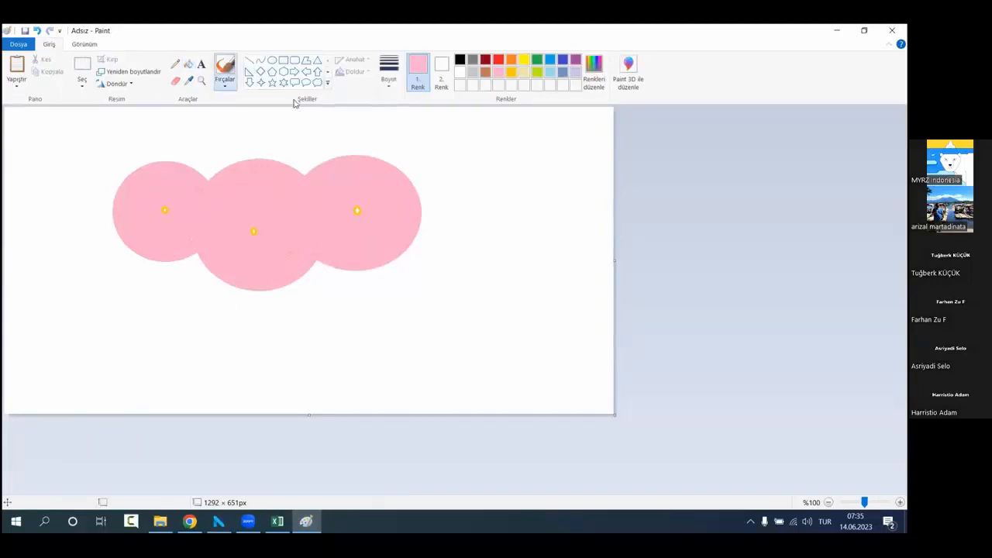
pyautogui.click(536, 73)
pyautogui.moveTo(188, 271)
pyautogui.mouseDown()
pyautogui.moveTo(163, 278)
pyautogui.moveTo(120, 266)
pyautogui.moveTo(103, 190)
pyautogui.moveTo(153, 137)
pyautogui.moveTo(223, 155)
pyautogui.moveTo(315, 144)
pyautogui.moveTo(461, 186)
pyautogui.moveTo(405, 282)
pyautogui.moveTo(228, 303)
pyautogui.moveTo(173, 275)
pyautogui.mouseUp()
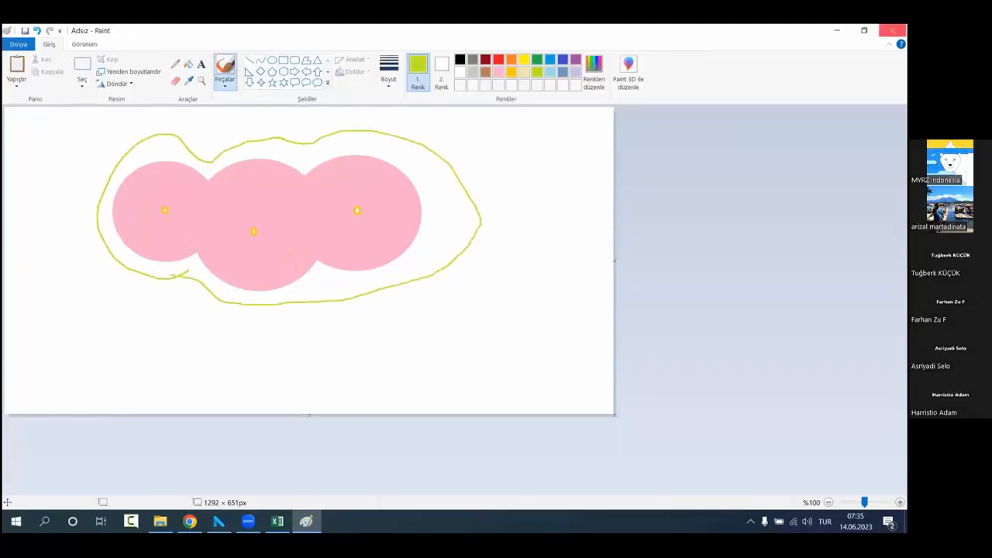
# Step: Return to NETPROMine and set the Resource Classification distance to 266.4
pyautogui.click(837, 30)
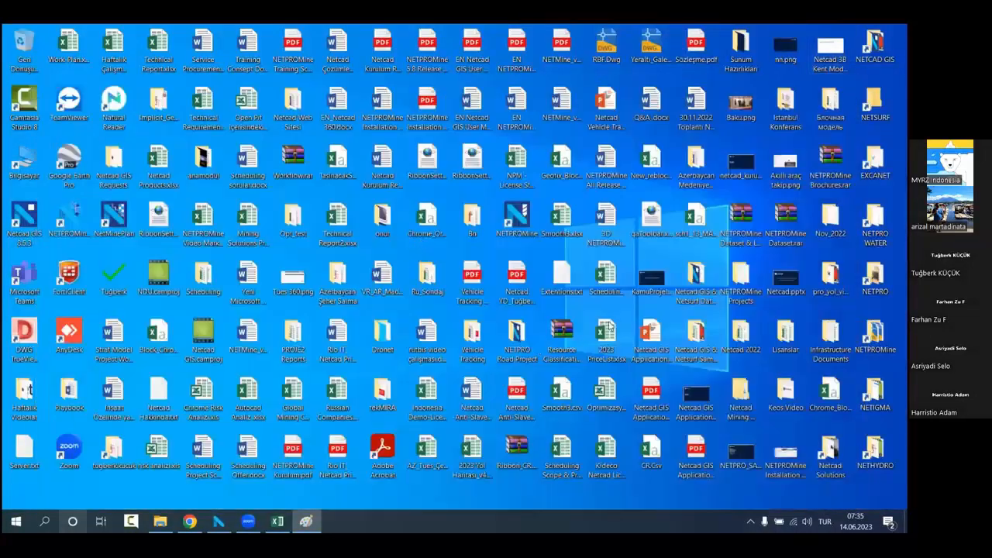
pyautogui.hotkey('alt', 'Tab')
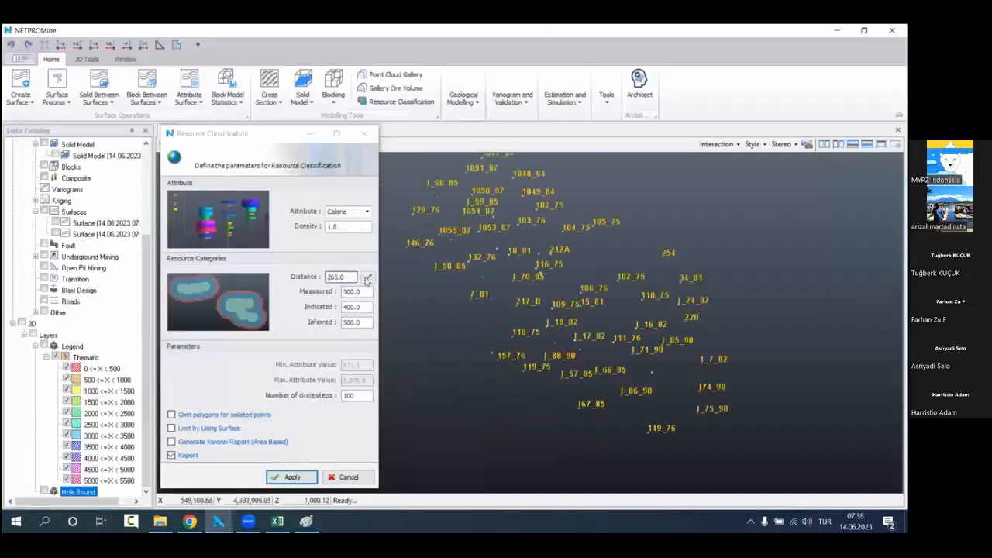
pyautogui.click(343, 276)
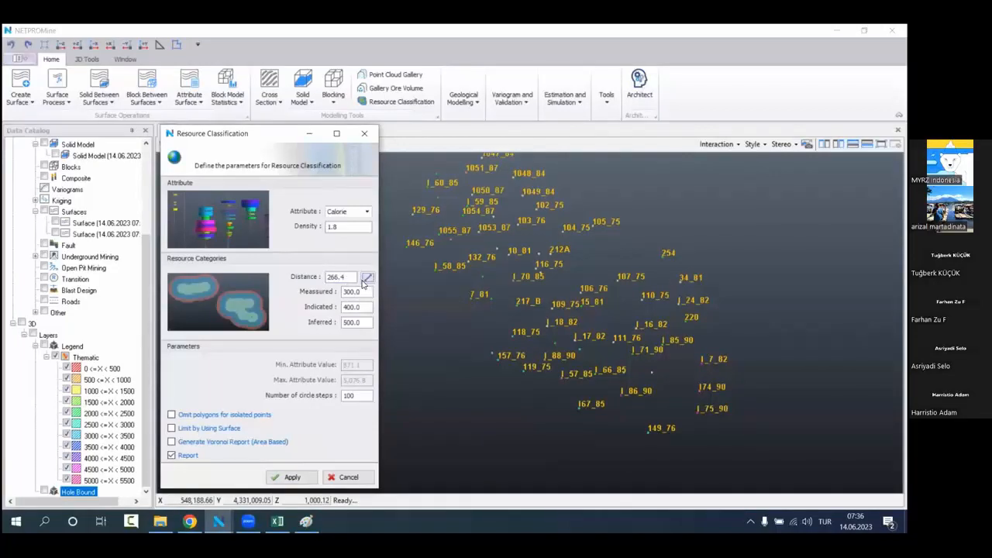
pyautogui.click(366, 278)
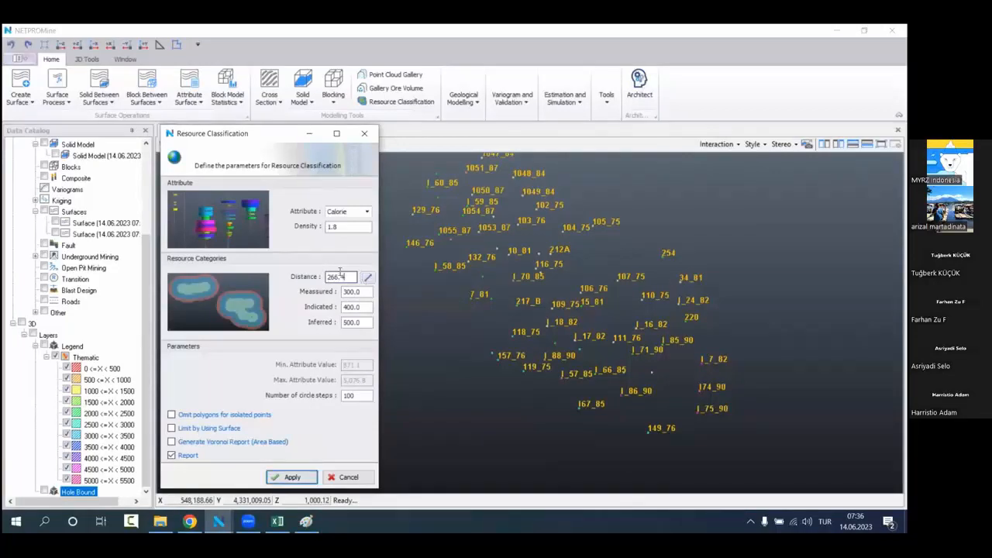
pyautogui.click(368, 277)
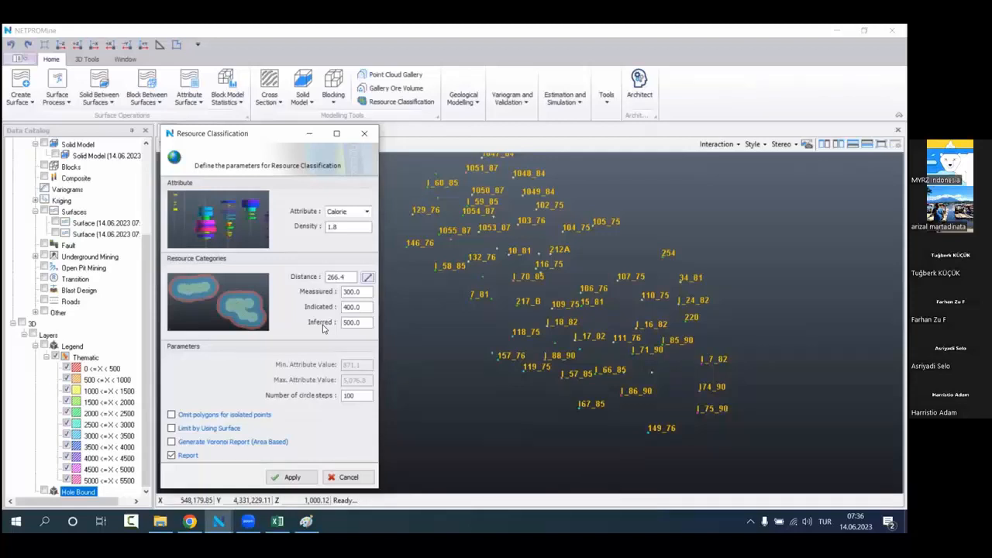
# Step: Switch to Paint and undo the lime outline, the fills, the bridging lines, the pink circles and the third brown circle
pyautogui.moveTo(306, 521)
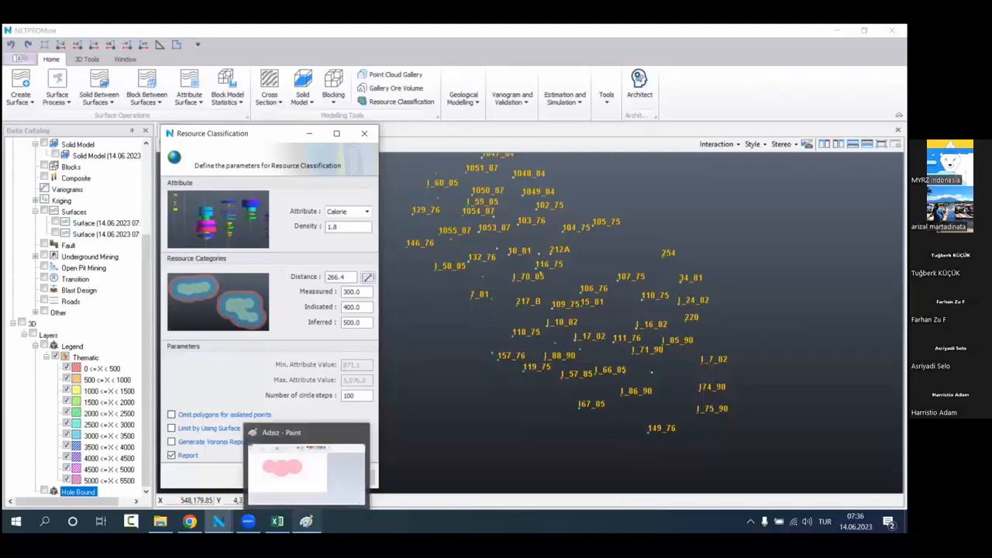
pyautogui.click(322, 484)
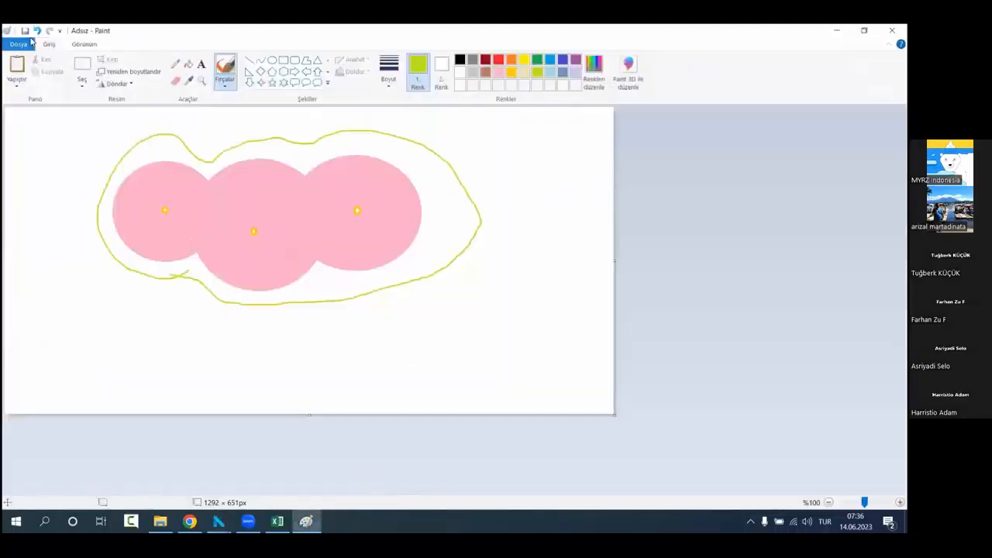
pyautogui.click(37, 31)
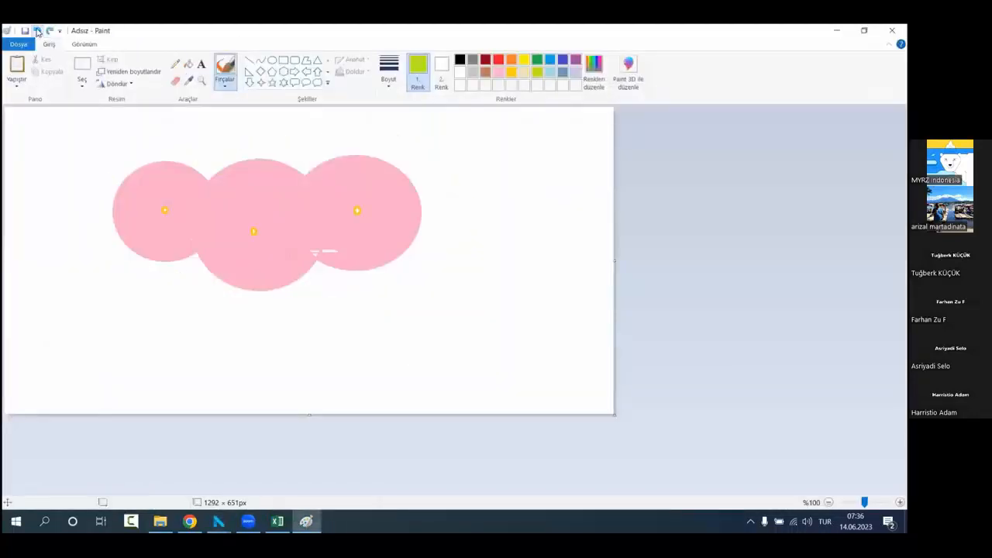
pyautogui.click(36, 31)
pyautogui.click(36, 31)
pyautogui.click(36, 31)
pyautogui.click(37, 31)
pyautogui.click(36, 31)
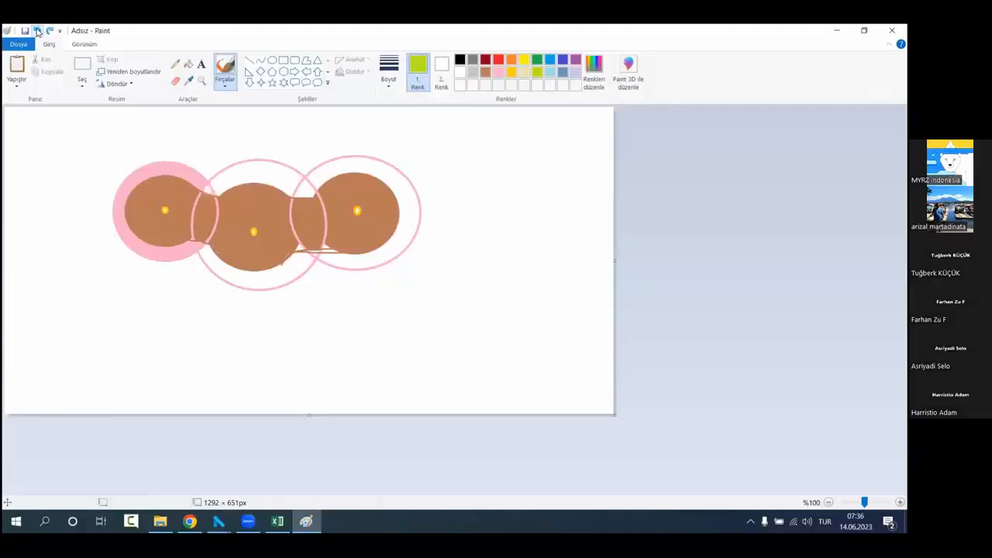
pyautogui.click(37, 31)
pyautogui.click(36, 31)
pyautogui.click(37, 31)
pyautogui.click(36, 31)
pyautogui.click(36, 31)
pyautogui.click(36, 31)
pyautogui.click(36, 31)
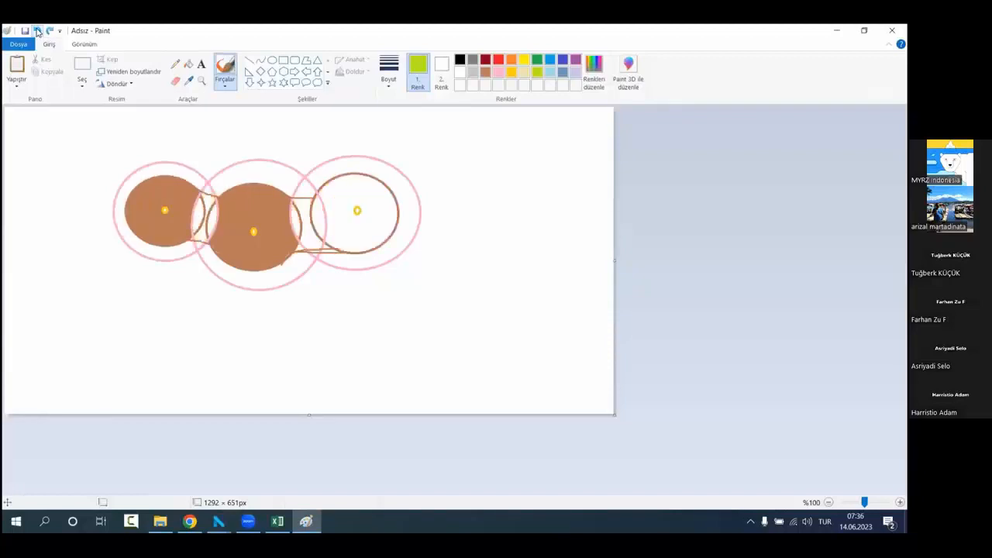
pyautogui.click(37, 31)
pyautogui.click(37, 31)
pyautogui.click(37, 31)
pyautogui.click(36, 31)
pyautogui.click(37, 31)
pyautogui.click(36, 31)
pyautogui.click(36, 31)
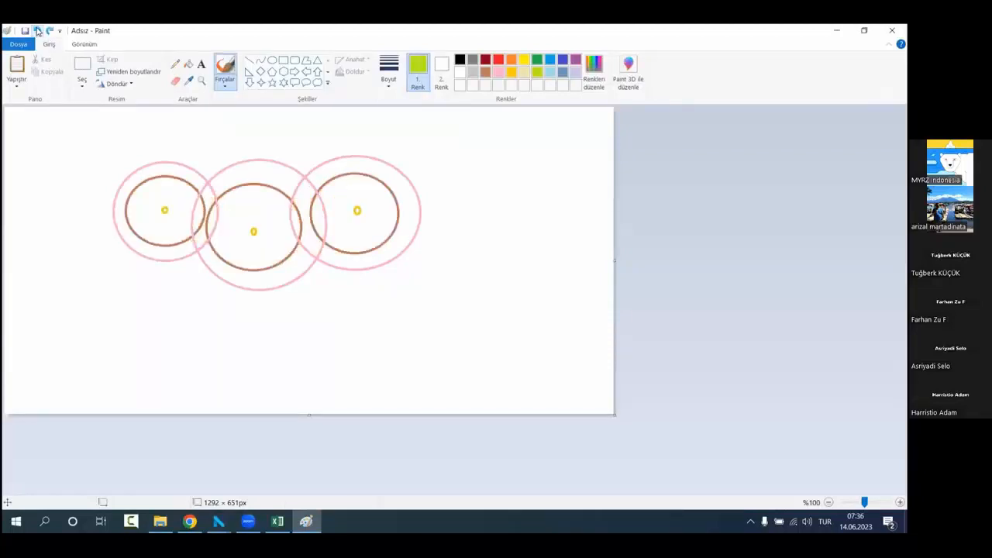
pyautogui.click(36, 31)
pyautogui.click(36, 31)
pyautogui.click(37, 31)
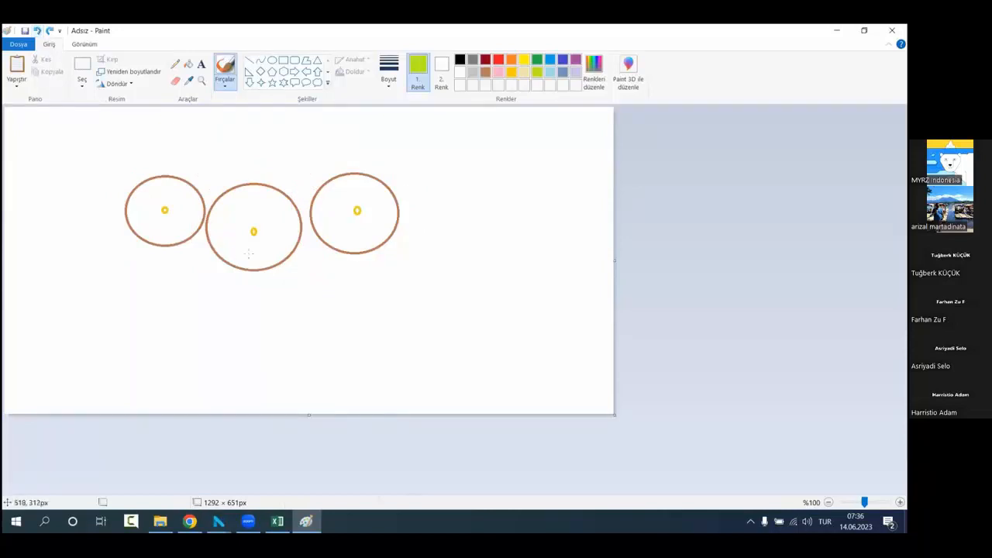
pyautogui.click(37, 31)
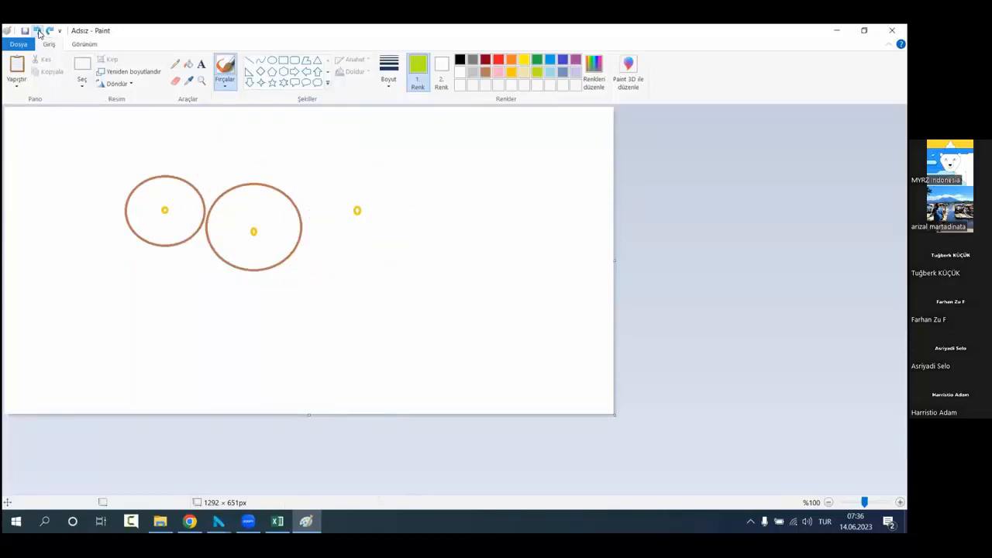
# Step: Undo the two remaining brown circles and draw a lime circle around each of the three yellow points
pyautogui.click(38, 31)
pyautogui.click(37, 31)
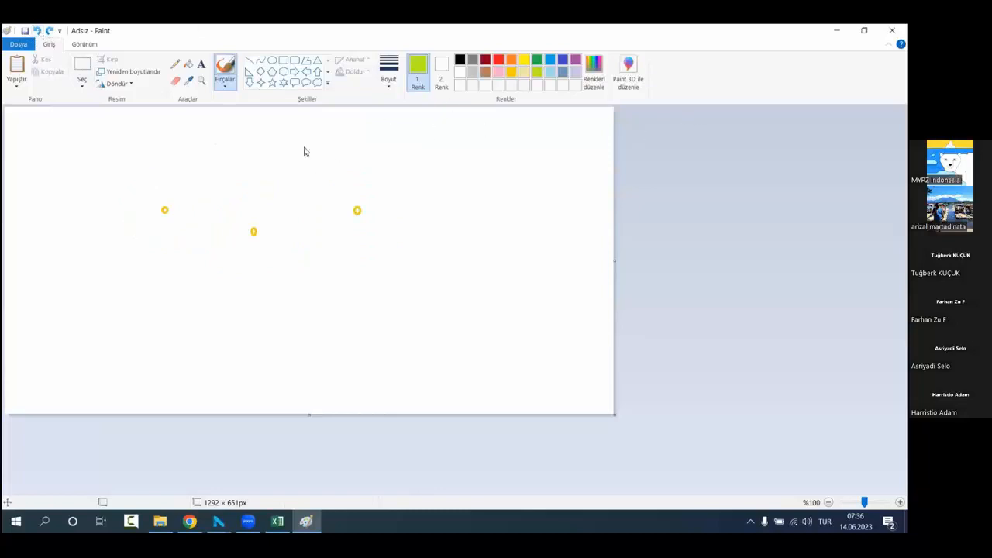
pyautogui.click(271, 61)
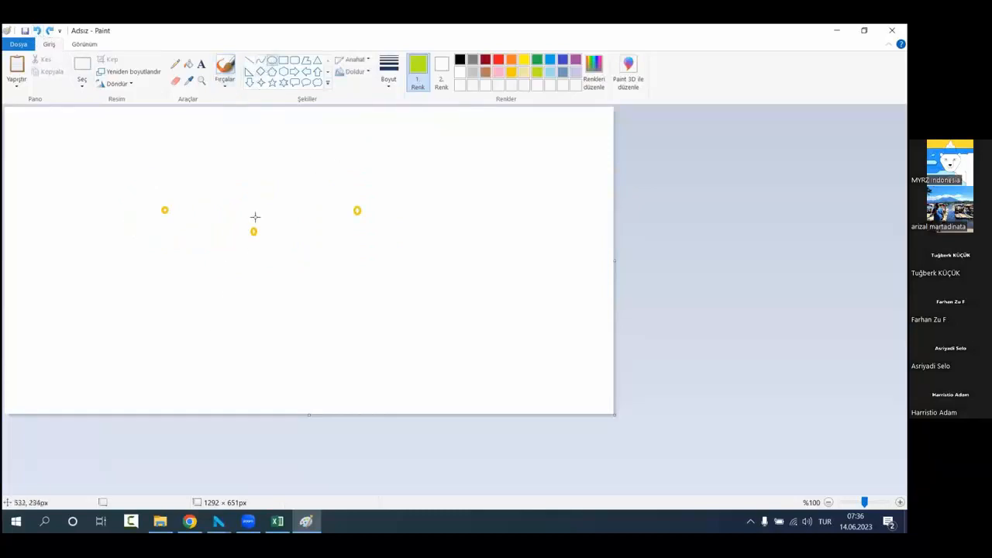
pyautogui.moveTo(229, 211); pyautogui.dragTo(276, 251)
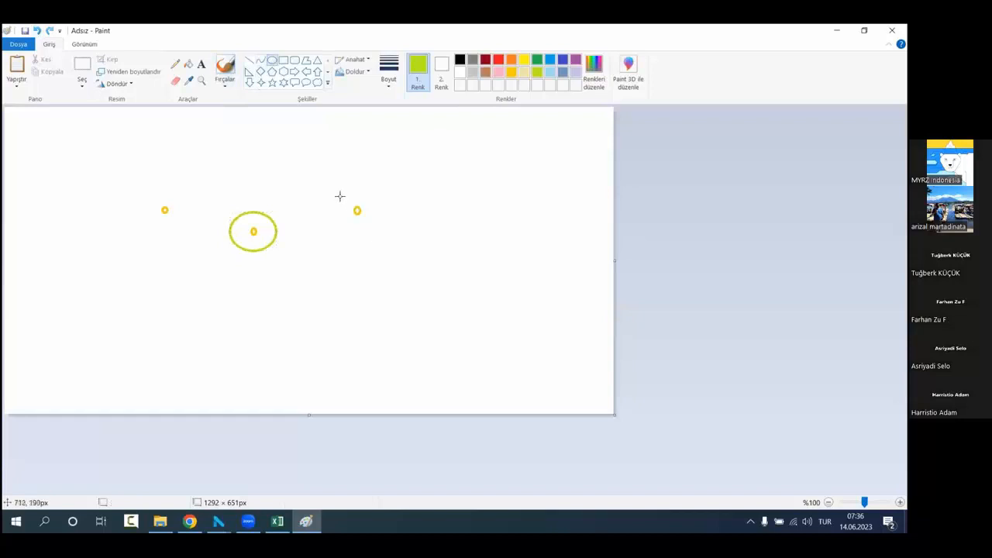
pyautogui.moveTo(339, 196); pyautogui.dragTo(378, 233)
pyautogui.moveTo(149, 191)
pyautogui.mouseDown()
pyautogui.moveTo(189, 230)
pyautogui.moveTo(164, 212)
pyautogui.mouseUp()
pyautogui.click(195, 252)
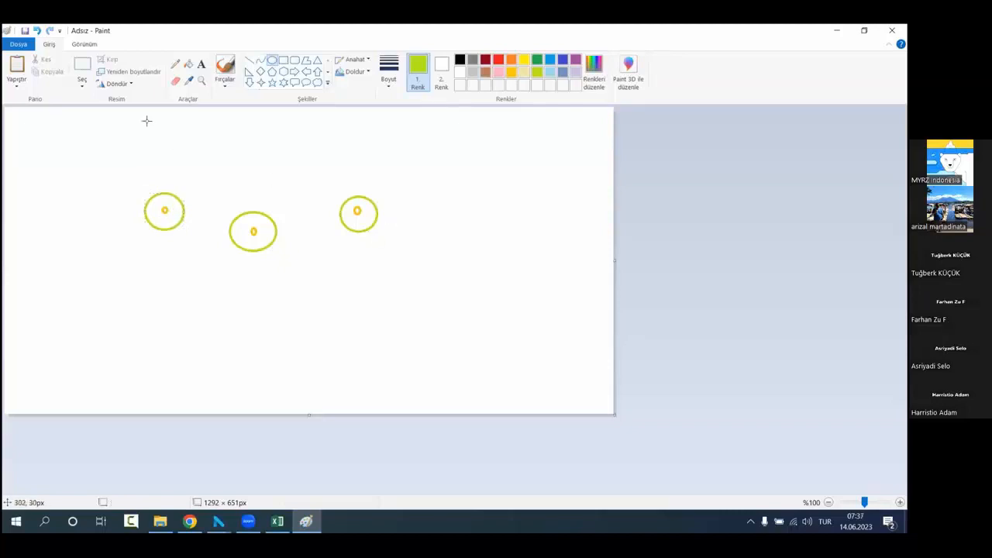
# Step: Draw lime vertical sides with a V-shaped base beneath two of the circles, the leftmost and the middle one
pyautogui.click(249, 61)
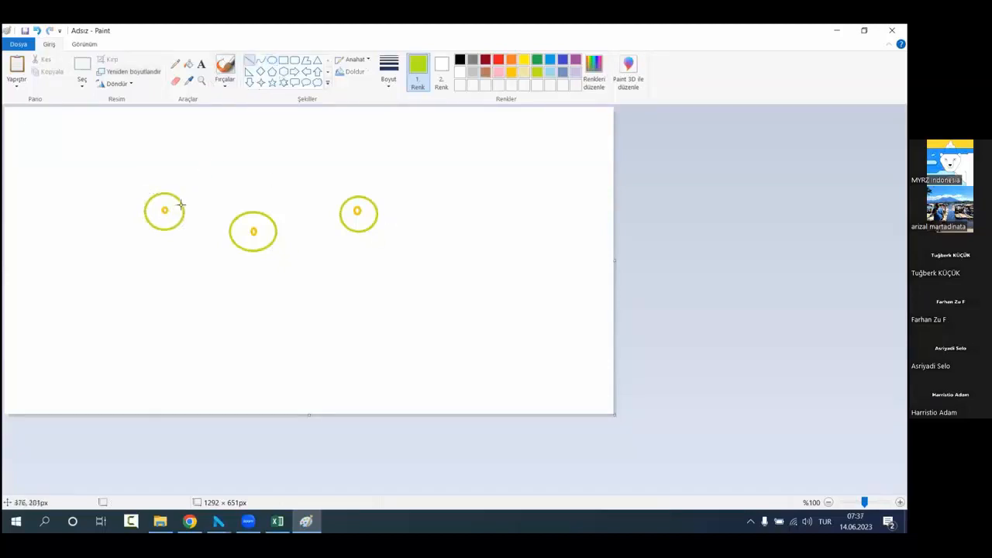
pyautogui.moveTo(183, 212); pyautogui.dragTo(183, 243)
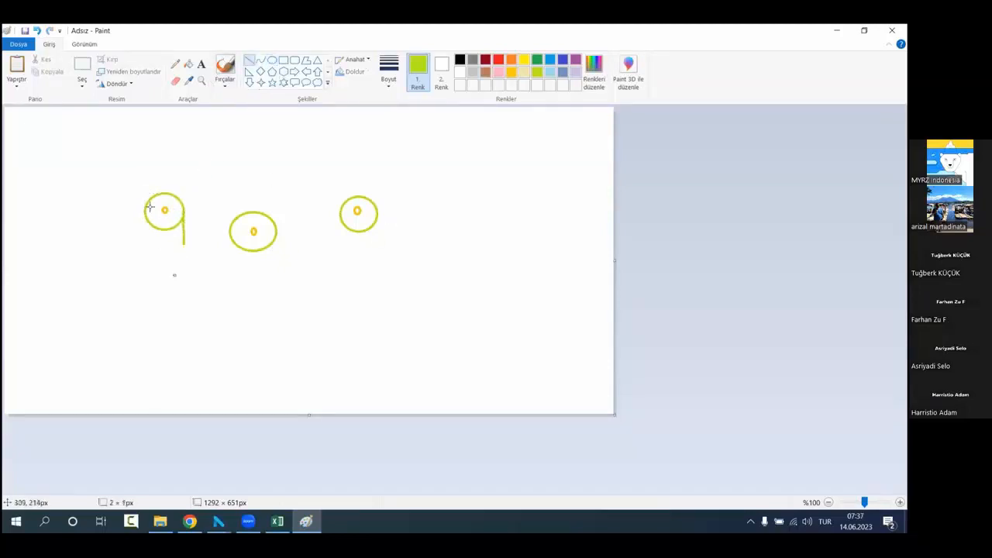
pyautogui.moveTo(146, 211)
pyautogui.mouseDown()
pyautogui.moveTo(147, 243)
pyautogui.moveTo(173, 250)
pyautogui.moveTo(164, 254)
pyautogui.moveTo(180, 246)
pyautogui.moveTo(230, 277)
pyautogui.mouseUp()
pyautogui.click(207, 262)
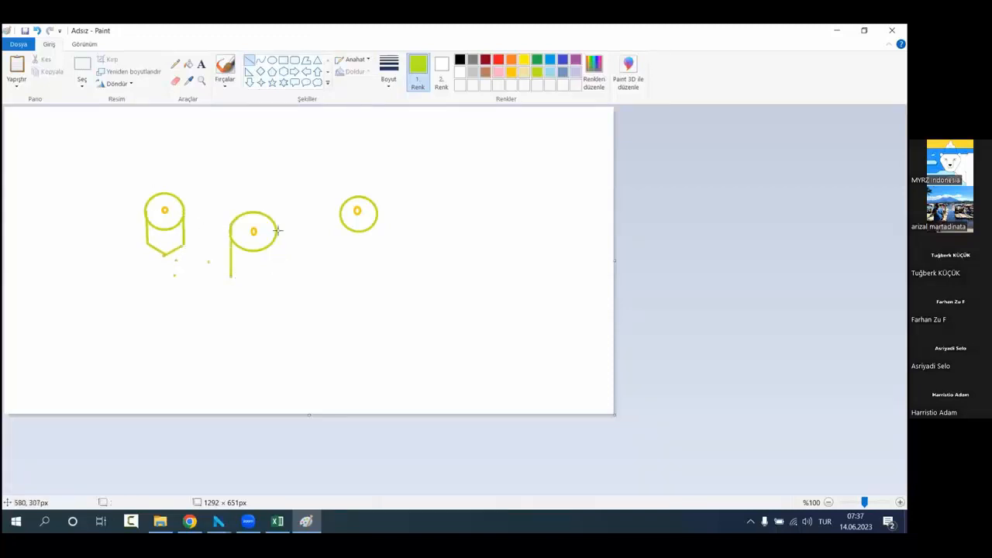
pyautogui.moveTo(278, 229)
pyautogui.mouseDown()
pyautogui.moveTo(277, 272)
pyautogui.moveTo(254, 292)
pyautogui.mouseUp()
pyautogui.moveTo(254, 292); pyautogui.dragTo(276, 272)
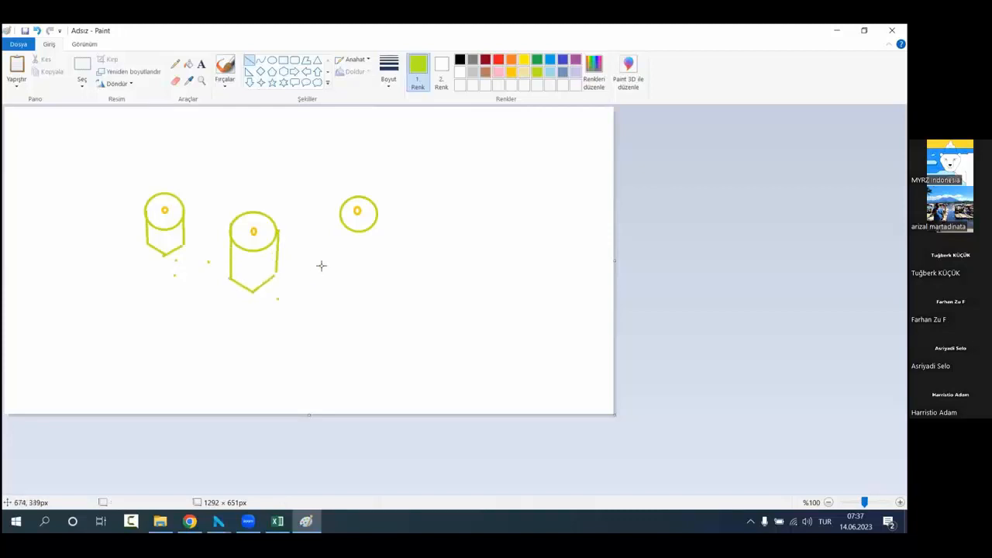
# Step: Draw one brown freehand brush outline enclosing all three lime circles
pyautogui.click(226, 67)
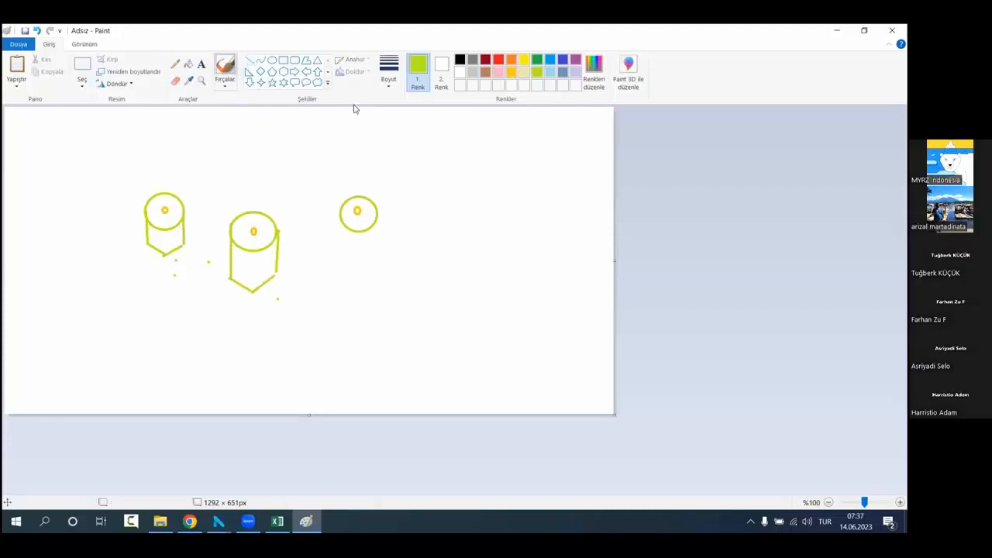
pyautogui.click(485, 72)
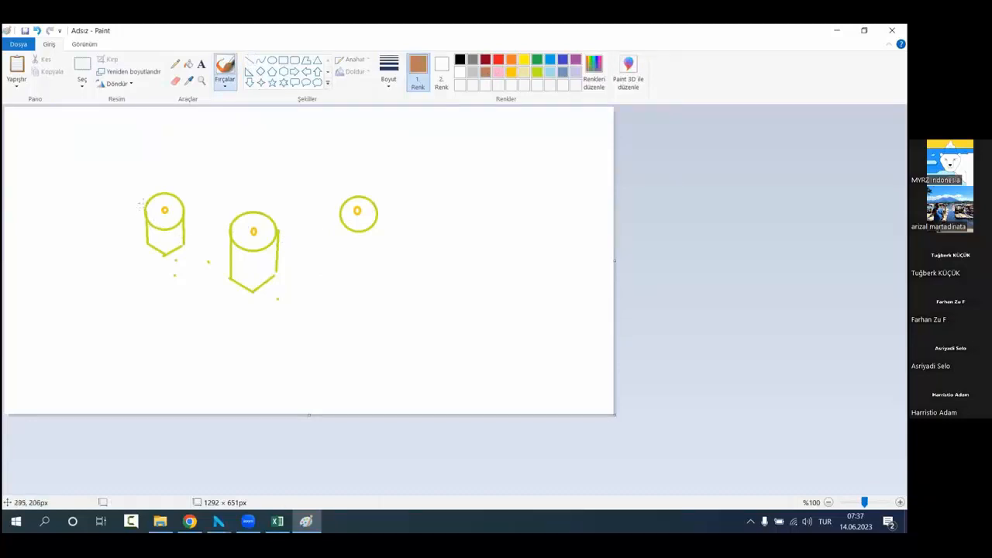
pyautogui.moveTo(143, 204)
pyautogui.mouseDown()
pyautogui.moveTo(177, 194)
pyautogui.moveTo(225, 206)
pyautogui.moveTo(359, 198)
pyautogui.moveTo(394, 223)
pyautogui.moveTo(343, 254)
pyautogui.moveTo(247, 281)
pyautogui.moveTo(158, 251)
pyautogui.mouseUp()
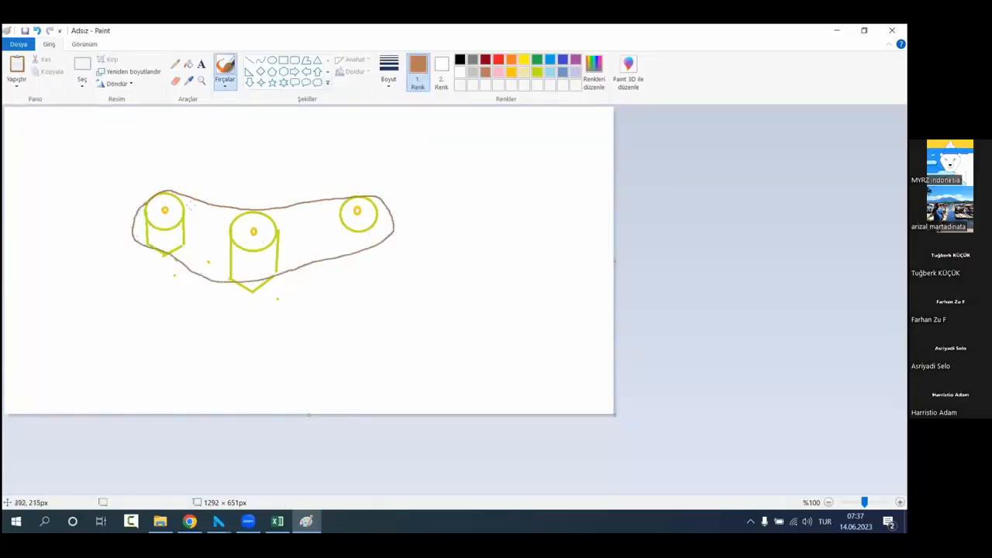
# Step: Mark the outlined bore hole circles with brown brush crosses
pyautogui.moveTo(173, 199); pyautogui.dragTo(205, 165)
pyautogui.moveTo(255, 221)
pyautogui.mouseDown()
pyautogui.moveTo(296, 194)
pyautogui.moveTo(290, 227)
pyautogui.mouseUp()
pyautogui.moveTo(172, 175); pyautogui.dragTo(194, 193)
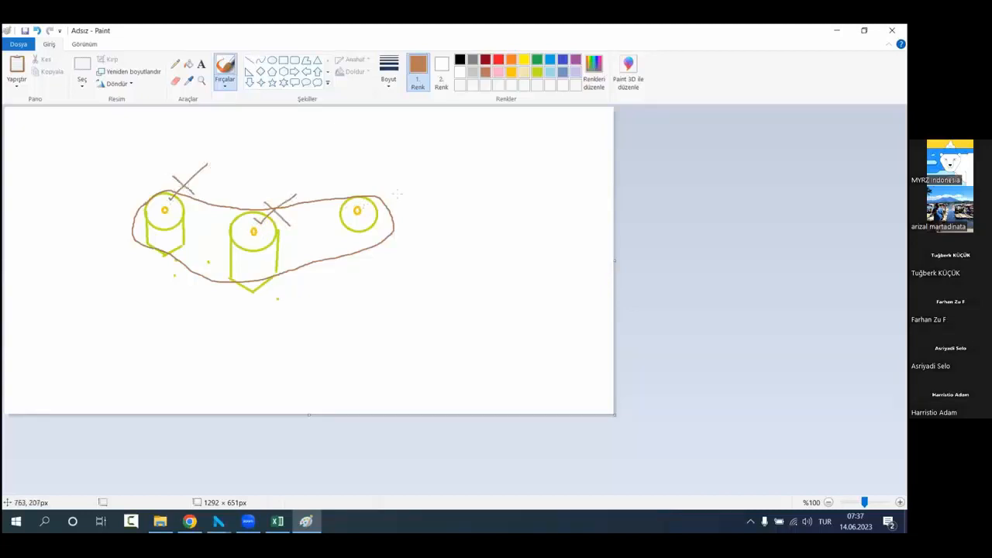
pyautogui.moveTo(389, 173)
pyautogui.mouseDown()
pyautogui.moveTo(377, 206)
pyautogui.moveTo(407, 206)
pyautogui.mouseUp()
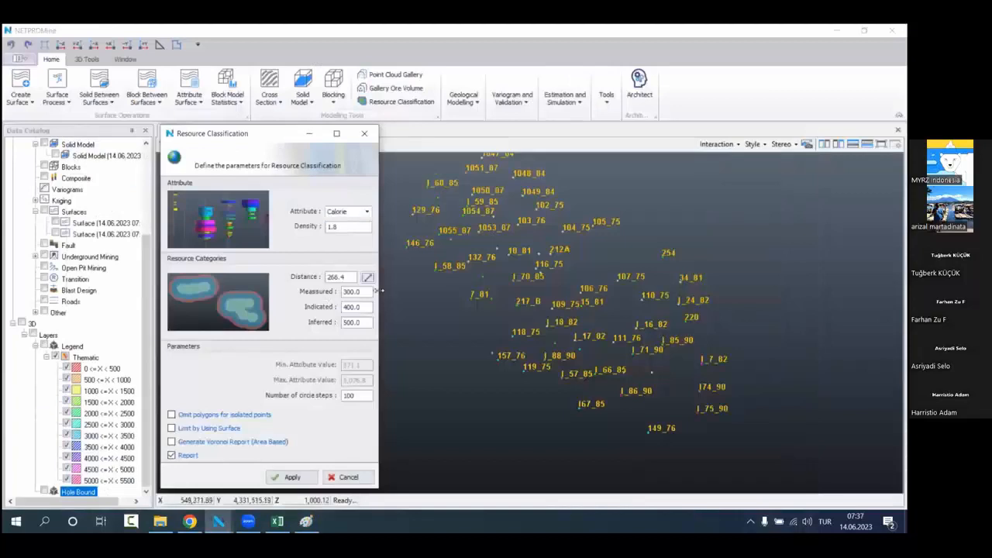
# Step: Return to NETPROMine, check the Indicated and Inferred distances, and apply the Resource Classification with its report
pyautogui.click(353, 306)
pyautogui.click(358, 322)
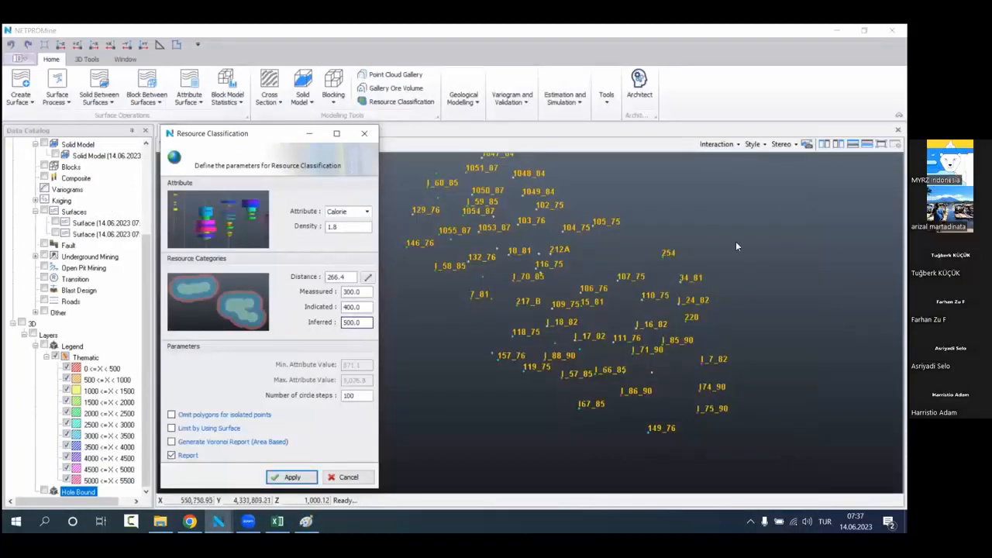
pyautogui.click(285, 477)
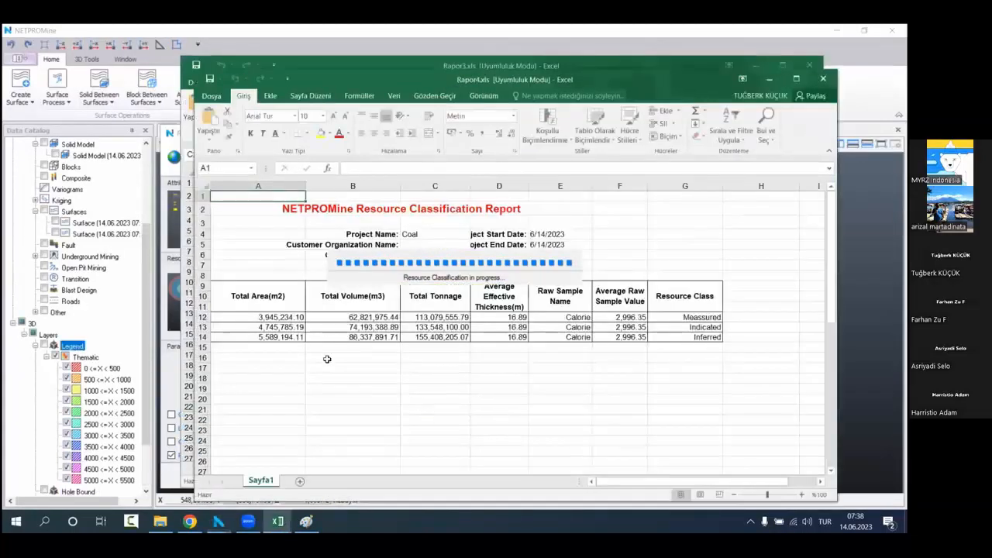
# Step: Examine the total areas of the measured, indicated and inferred classes in the classification report
pyautogui.click(327, 359)
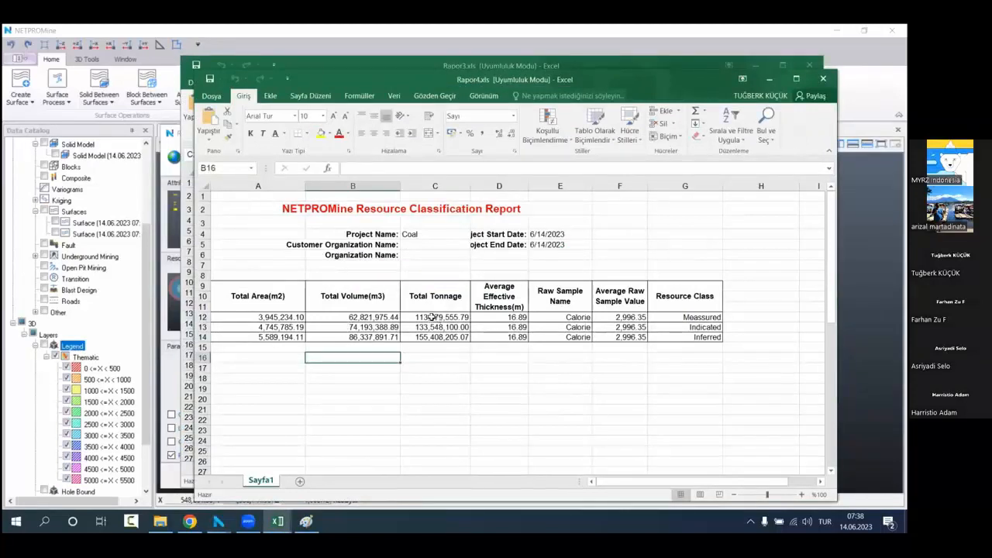
pyautogui.click(371, 317)
pyautogui.click(268, 319)
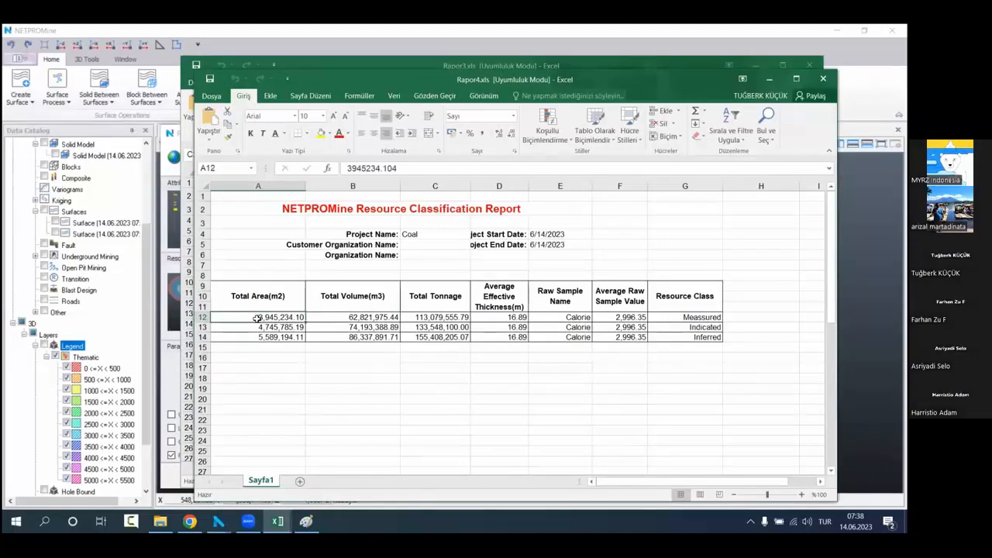
pyautogui.click(248, 326)
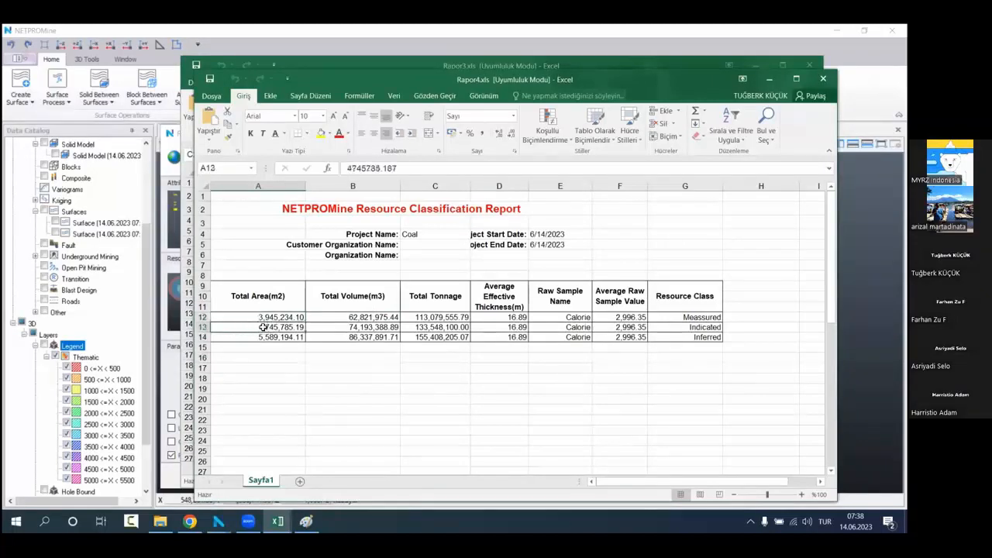
pyautogui.click(246, 336)
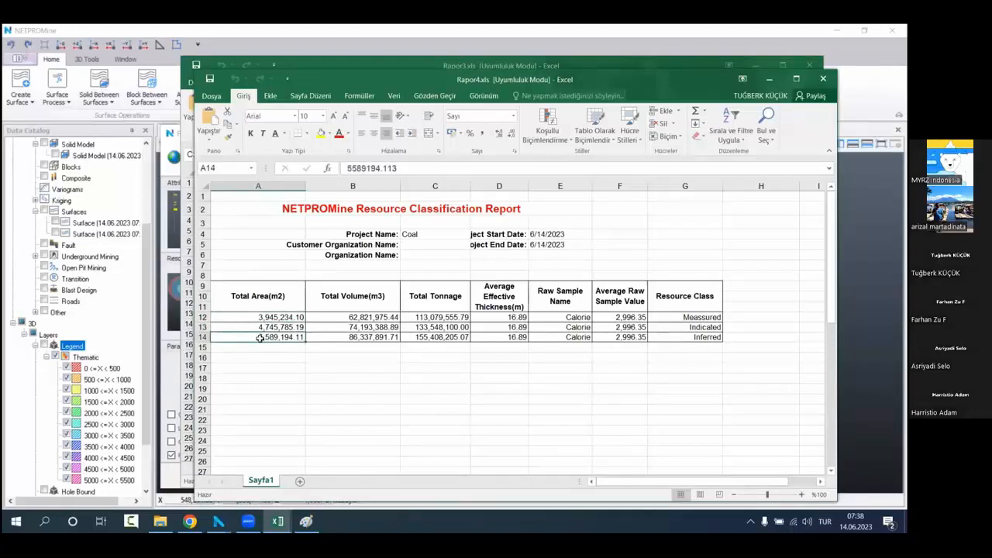
pyautogui.click(274, 296)
pyautogui.click(316, 371)
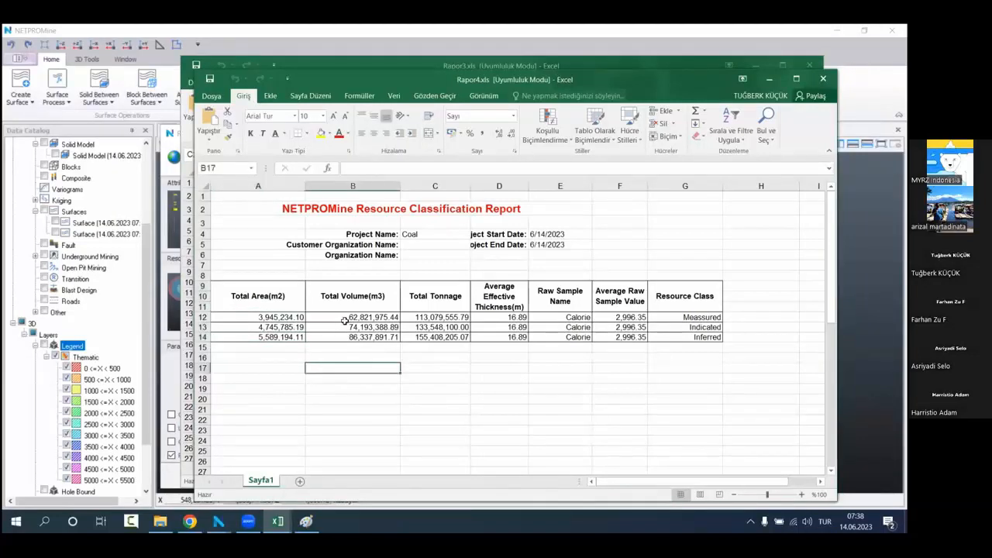
# Step: Compare the measured class's area, thickness and volume with the indicated class's volume in the report
pyautogui.click(344, 319)
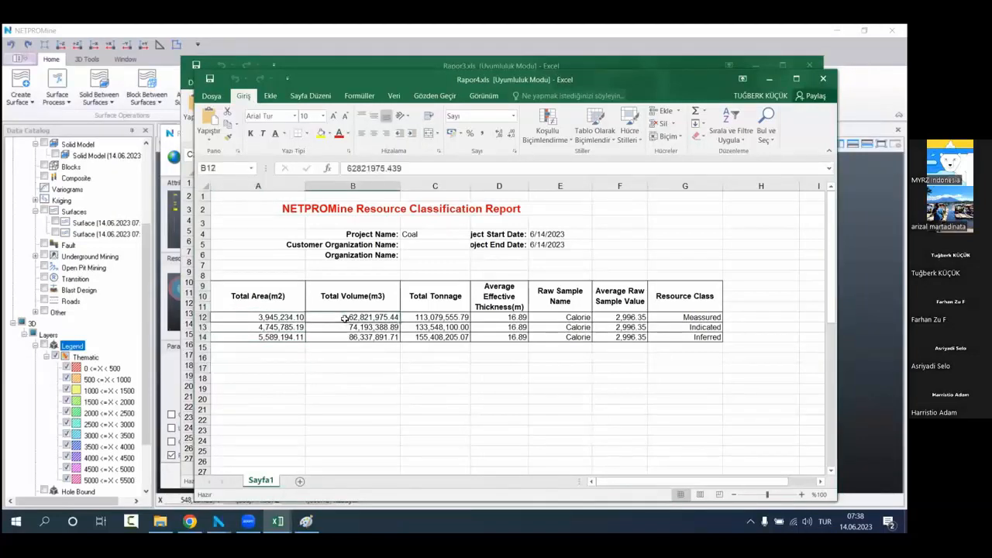
pyautogui.click(300, 318)
pyautogui.keyDown('ctrl'); pyautogui.click(513, 317); pyautogui.keyUp('ctrl')
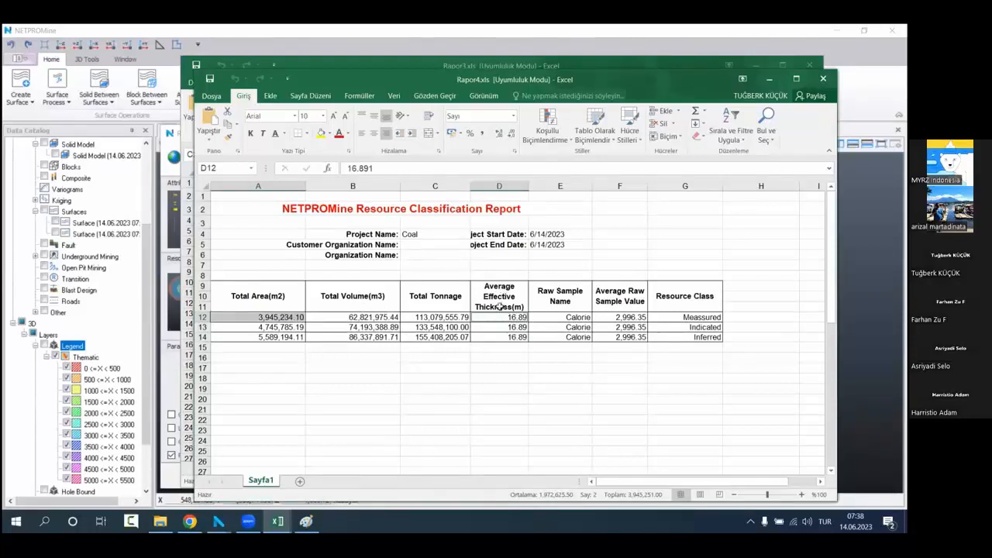
pyautogui.click(335, 325)
pyautogui.click(347, 318)
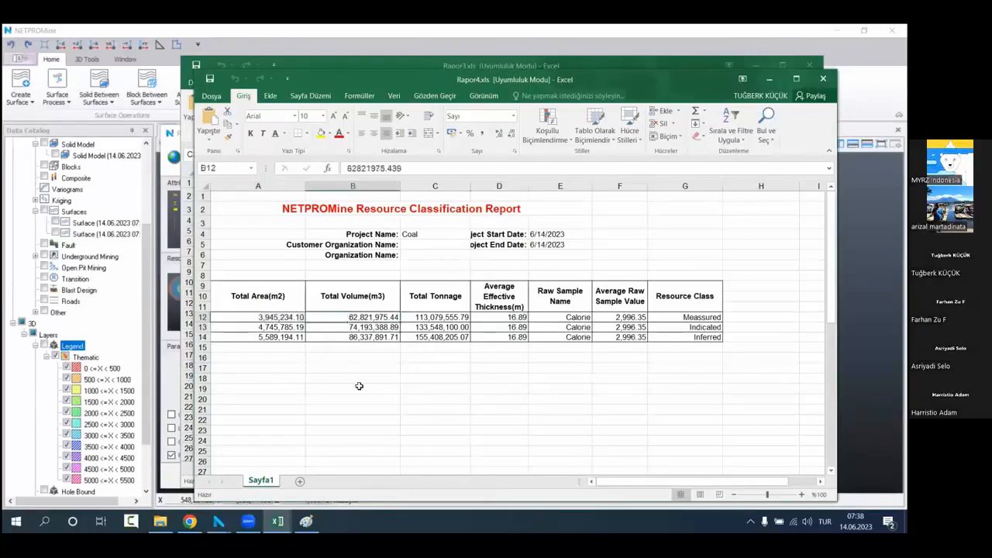
pyautogui.click(344, 326)
pyautogui.click(335, 316)
pyautogui.moveTo(337, 318); pyautogui.dragTo(335, 328)
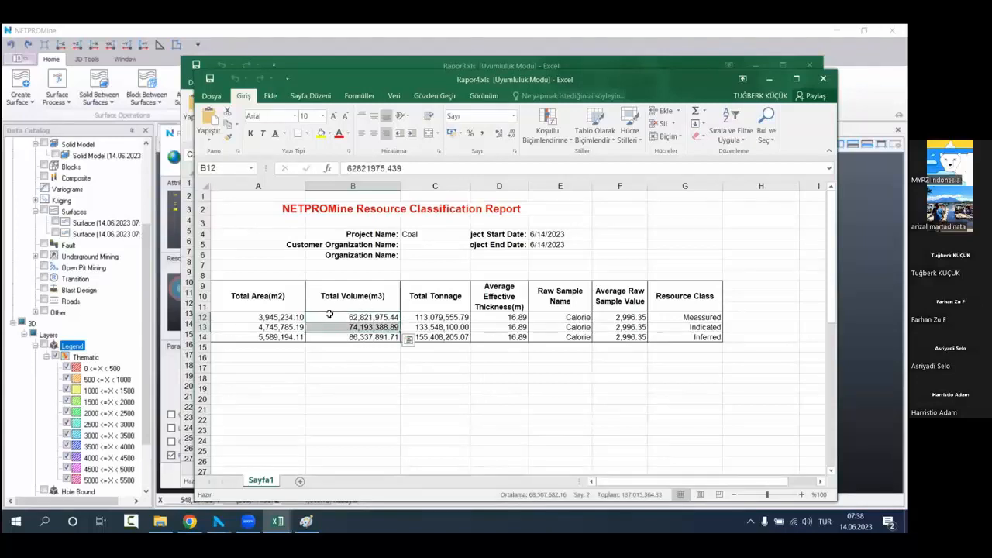
pyautogui.click(327, 318)
pyautogui.click(321, 326)
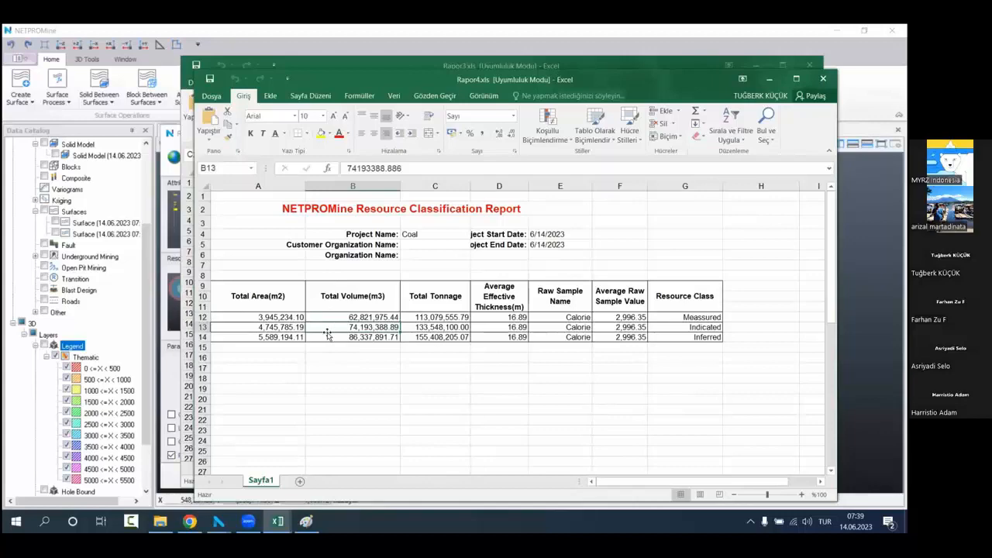
# Step: Dismiss the Rapor4 and Rapor3 report windows to get back to the NETPROMine view
pyautogui.click(796, 78)
pyautogui.click(866, 33)
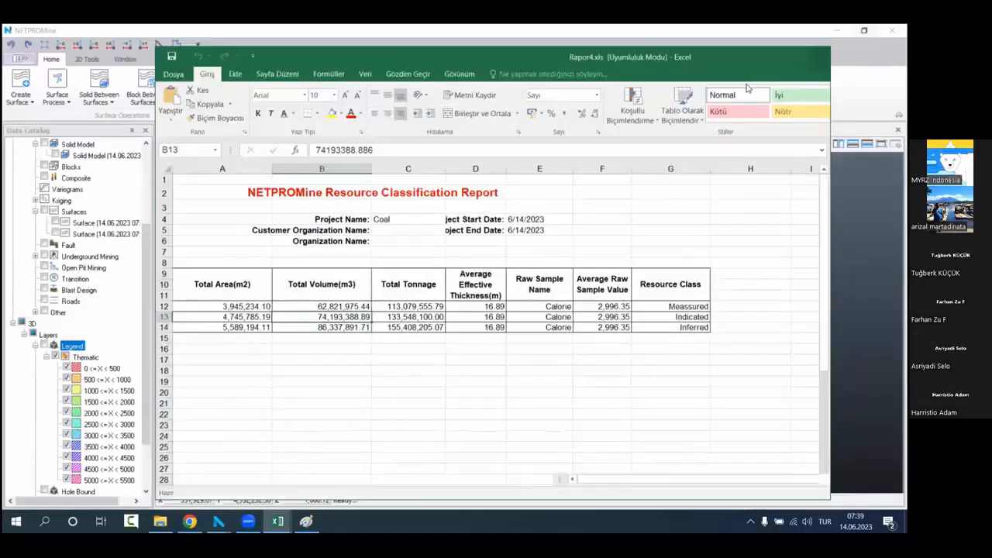
pyautogui.click(768, 79)
pyautogui.click(809, 65)
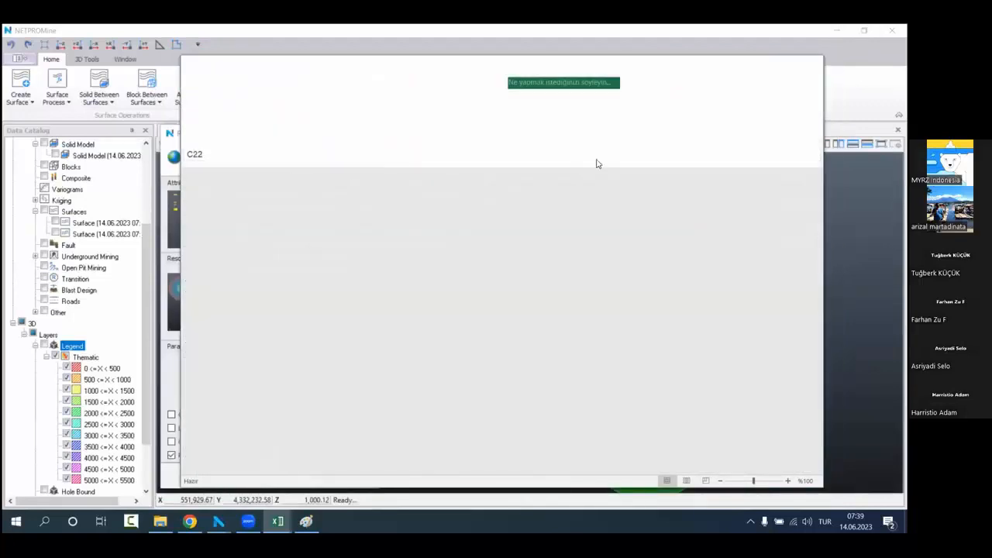
# Step: Display the solid model, examine the volume in its properties, and hide the model again
pyautogui.scroll(4, 120, 195)
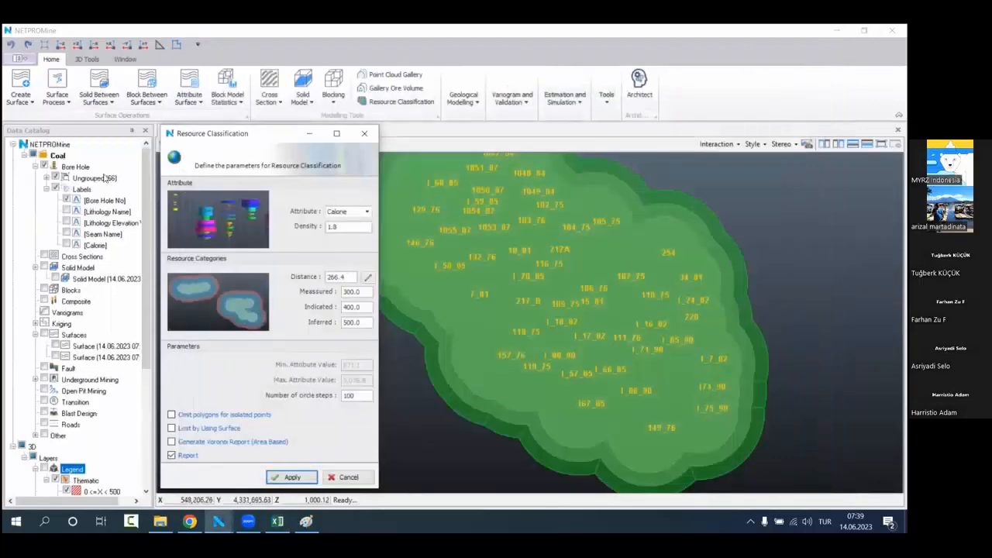
pyautogui.click(104, 167)
pyautogui.click(65, 279)
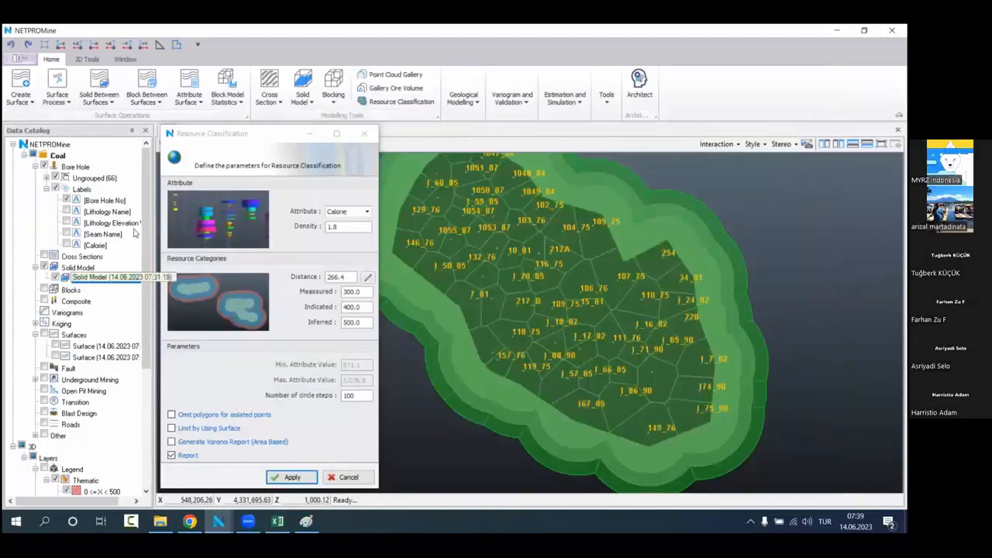
pyautogui.rightClick(105, 279)
pyautogui.click(163, 61)
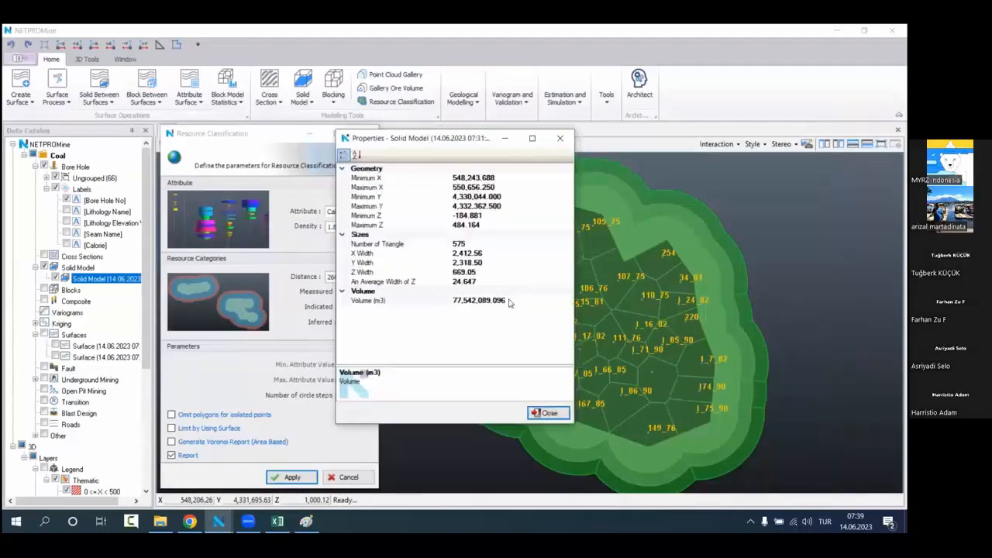
pyautogui.click(505, 300)
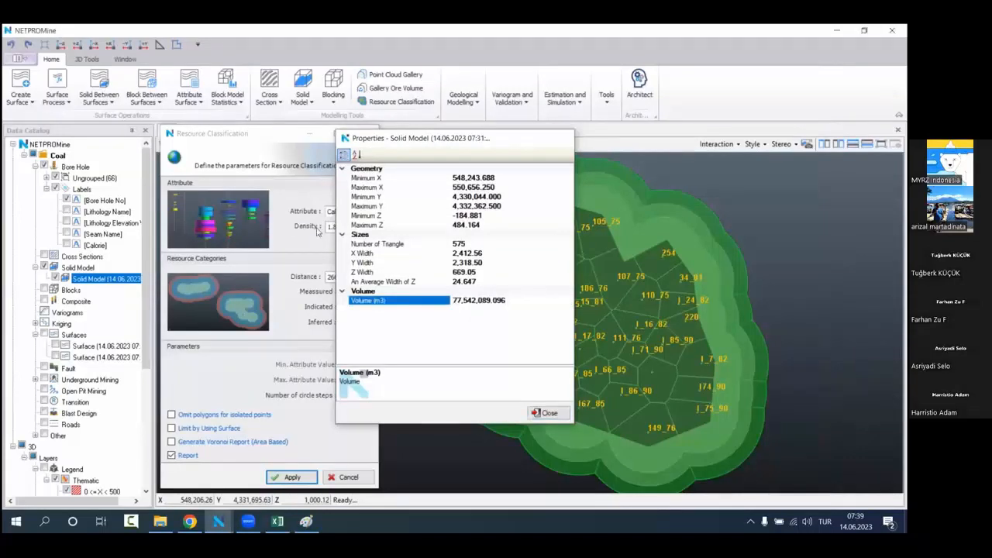
pyautogui.click(560, 138)
pyautogui.click(55, 278)
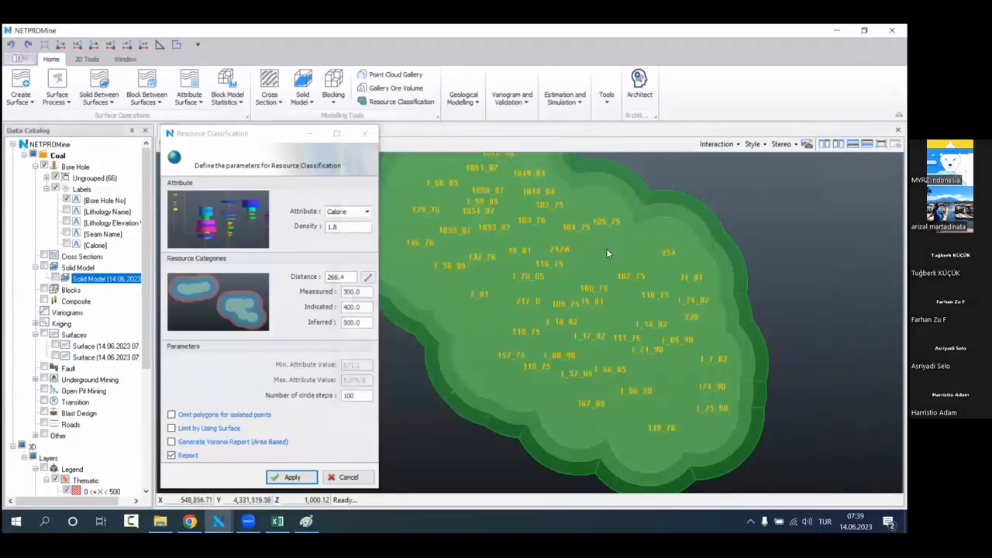
# Step: Enable the area-based Voronoi report together with the standard report in the Resource Classification parameters, keeping Calorie as the attribute
pyautogui.scroll(-2, 604, 331)
pyautogui.moveTo(604, 331); pyautogui.dragTo(532, 284)
pyautogui.click(367, 211)
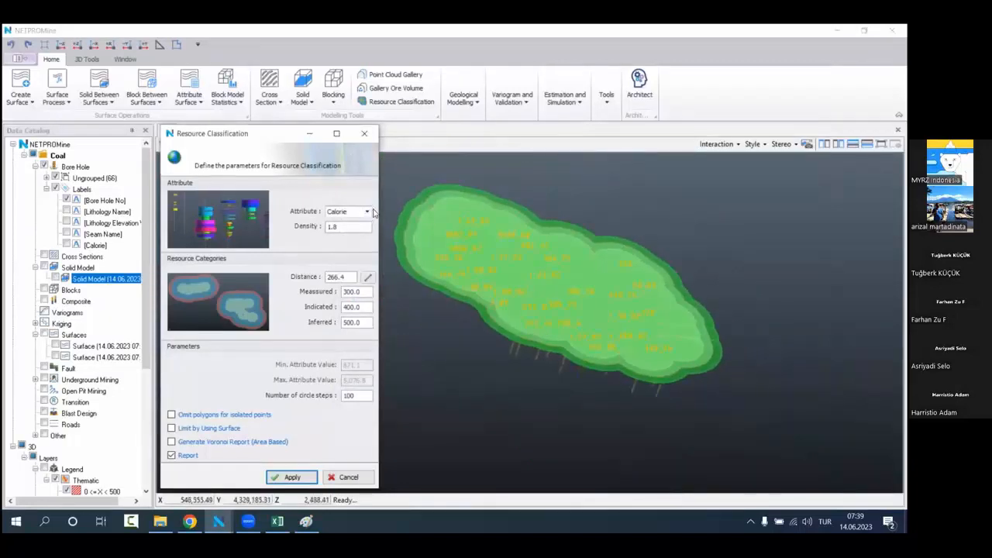
pyautogui.click(368, 216)
pyautogui.click(356, 211)
pyautogui.click(186, 455)
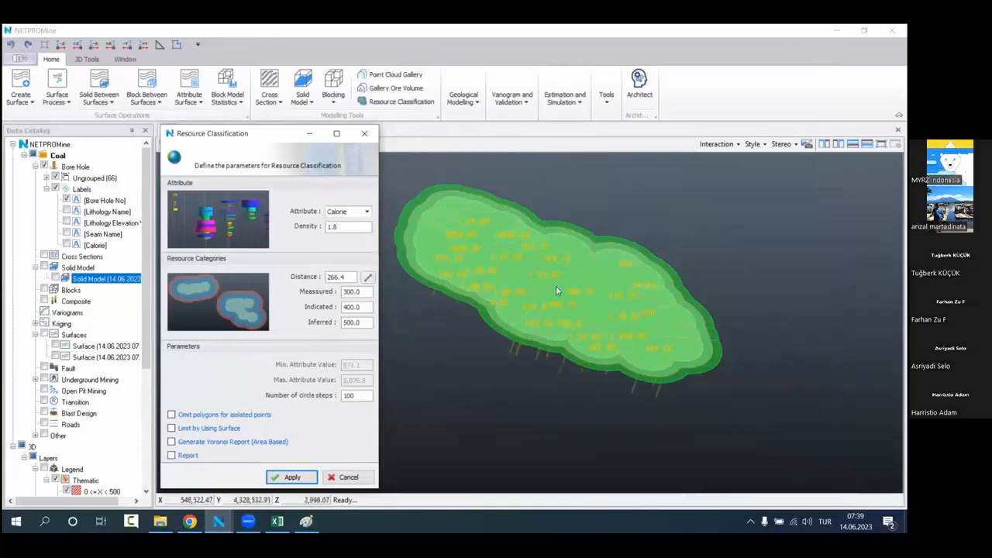
pyautogui.scroll(-3, 101, 441)
pyautogui.click(207, 448)
pyautogui.click(194, 457)
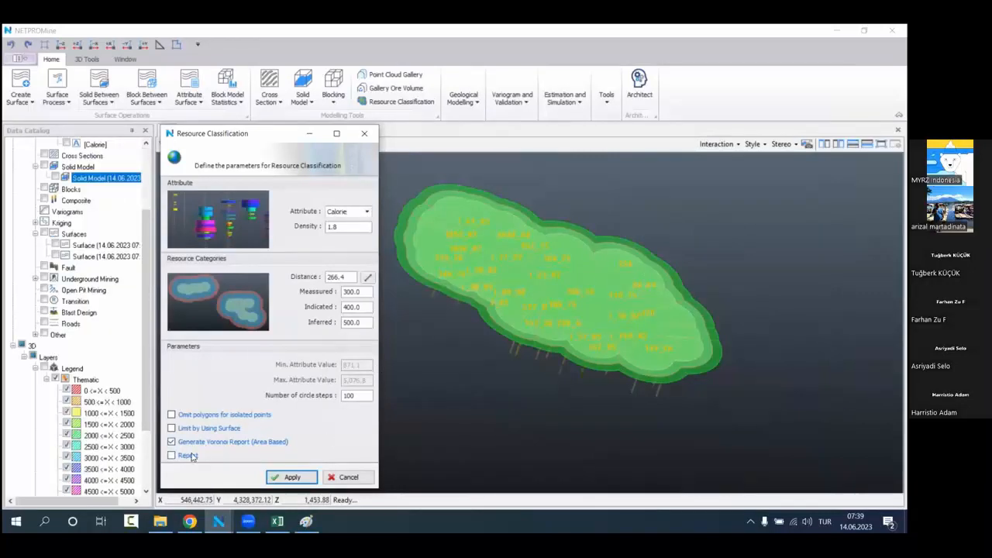
# Step: Delete the existing measured, indicated and inferred layers together with their Voronoi layers from the 3D layers
pyautogui.scroll(-3, 119, 397)
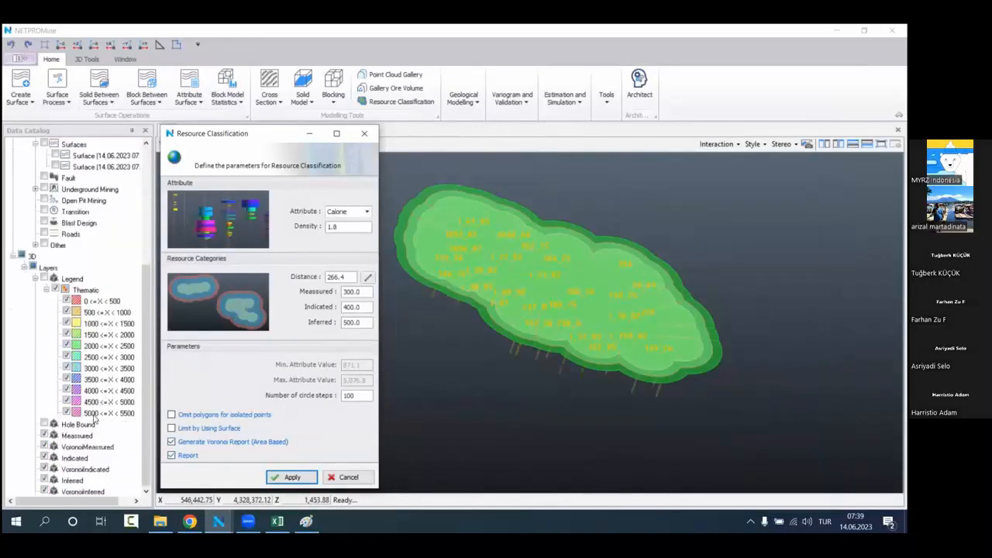
pyautogui.click(98, 444)
pyautogui.keyDown('shift'); pyautogui.click(100, 488); pyautogui.keyUp('shift')
pyautogui.click(103, 491)
pyautogui.keyDown('shift'); pyautogui.click(87, 436); pyautogui.keyUp('shift')
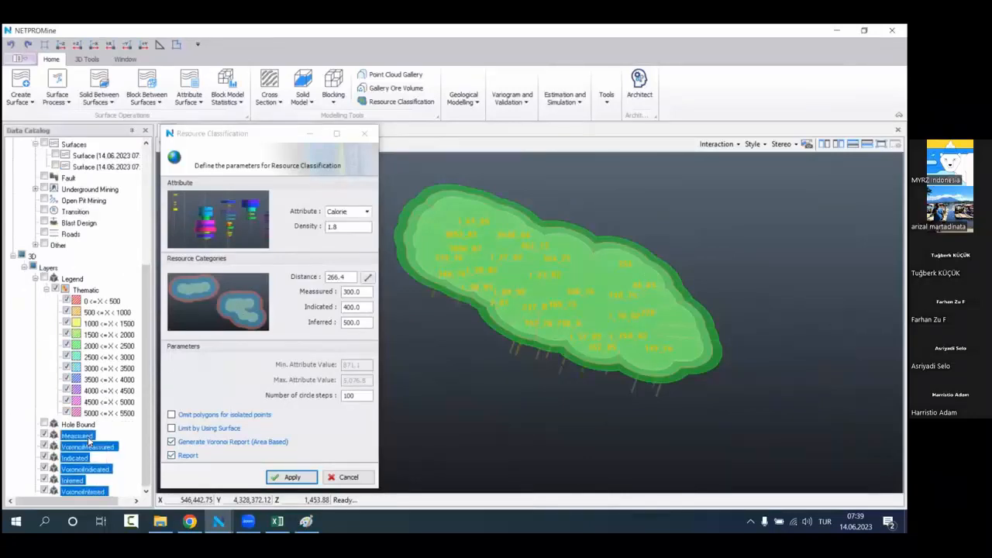
pyautogui.rightClick(88, 436)
pyautogui.click(118, 487)
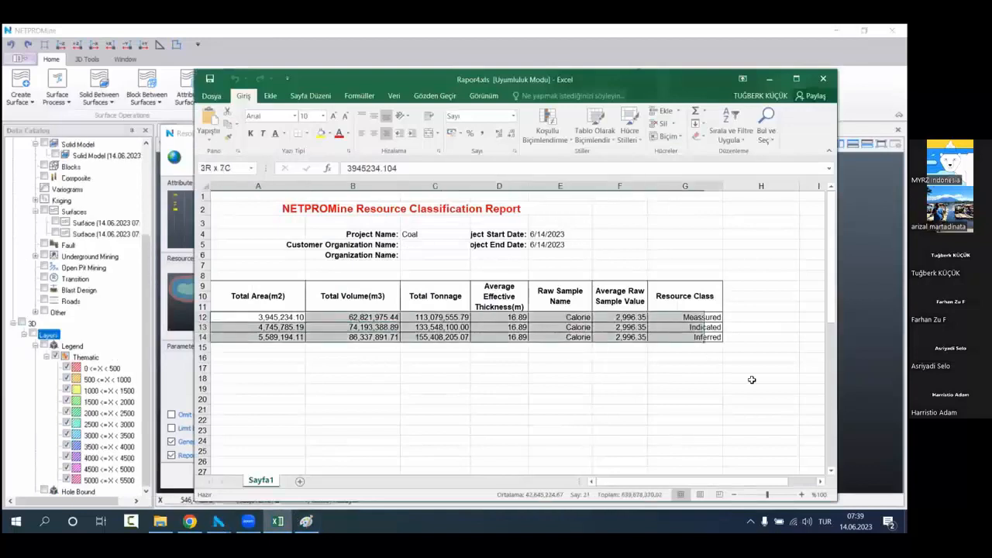
# Step: Close the Rapor4 report and run the resource classification to generate the Voronoi detail report
pyautogui.click(823, 78)
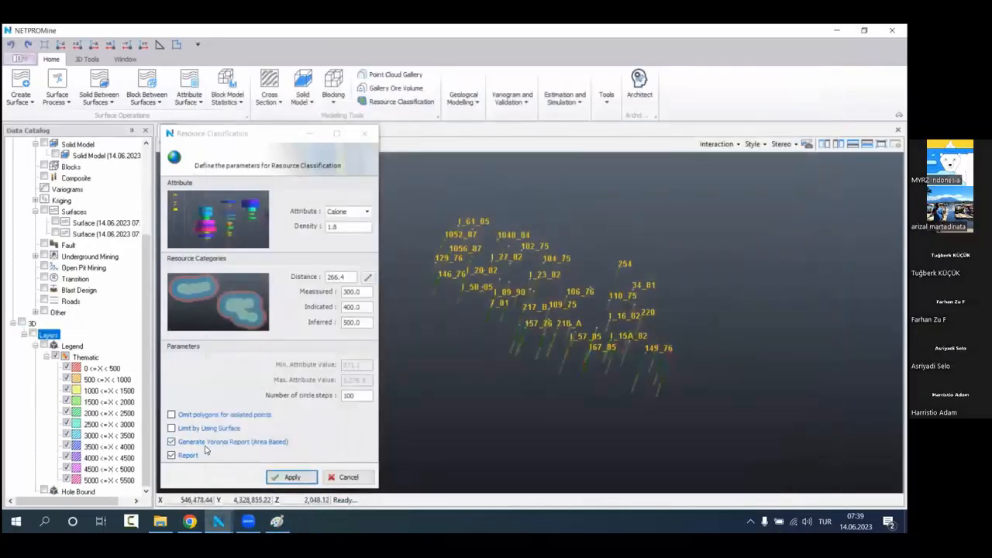
pyautogui.click(285, 477)
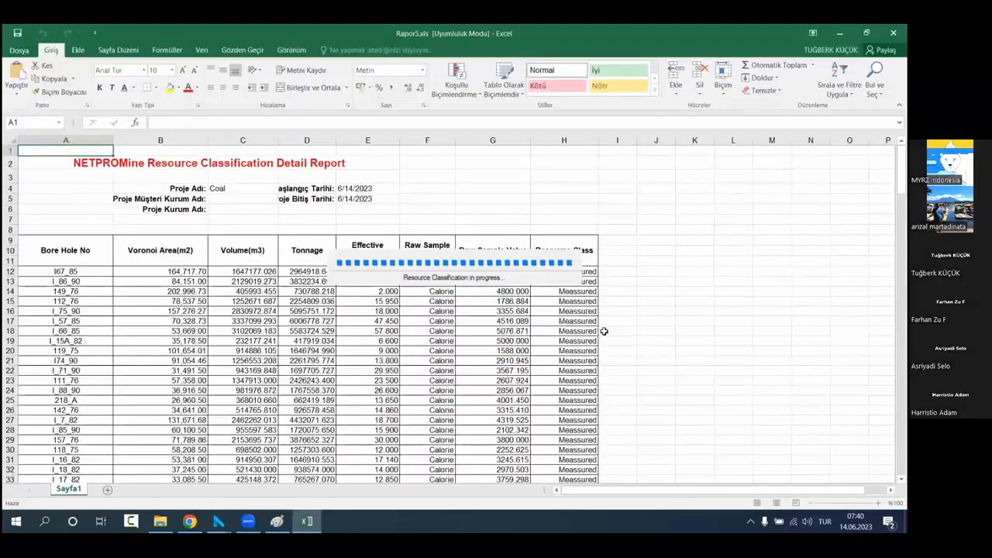
pyautogui.click(603, 330)
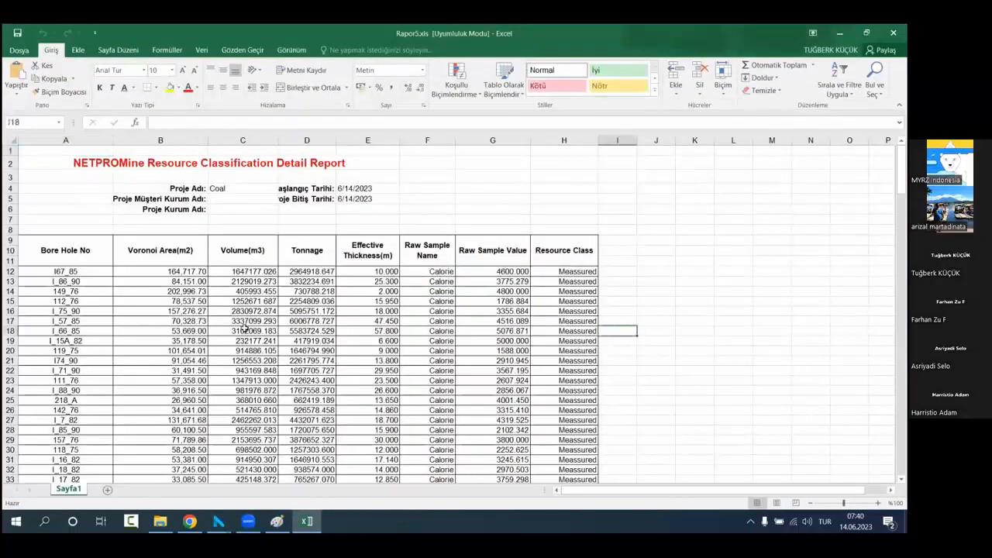
# Step: Examine the Voronoi area, volume, thickness and resource class of the first bore hole, I67_85, in the detail report
pyautogui.scroll(-1, 122, 298)
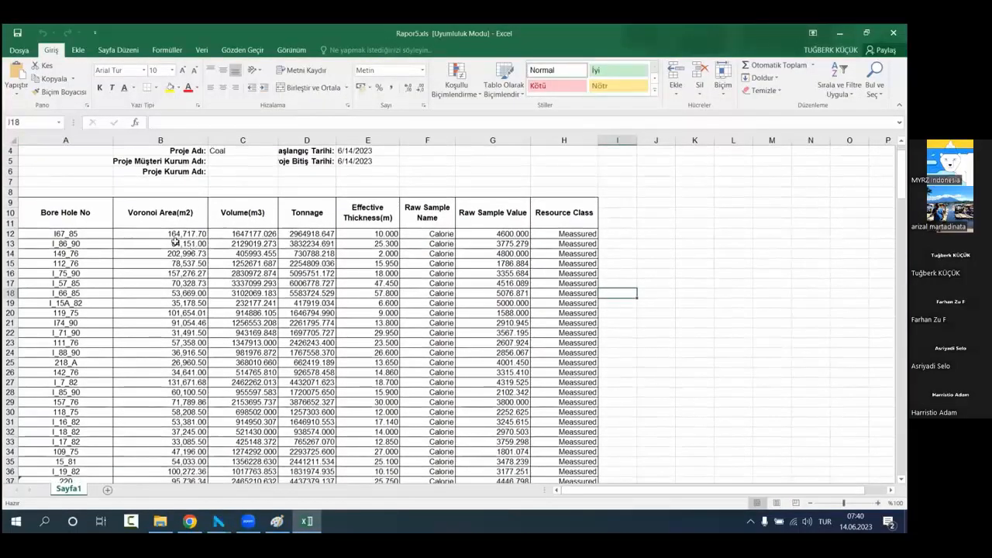
pyautogui.click(70, 232)
pyautogui.click(140, 234)
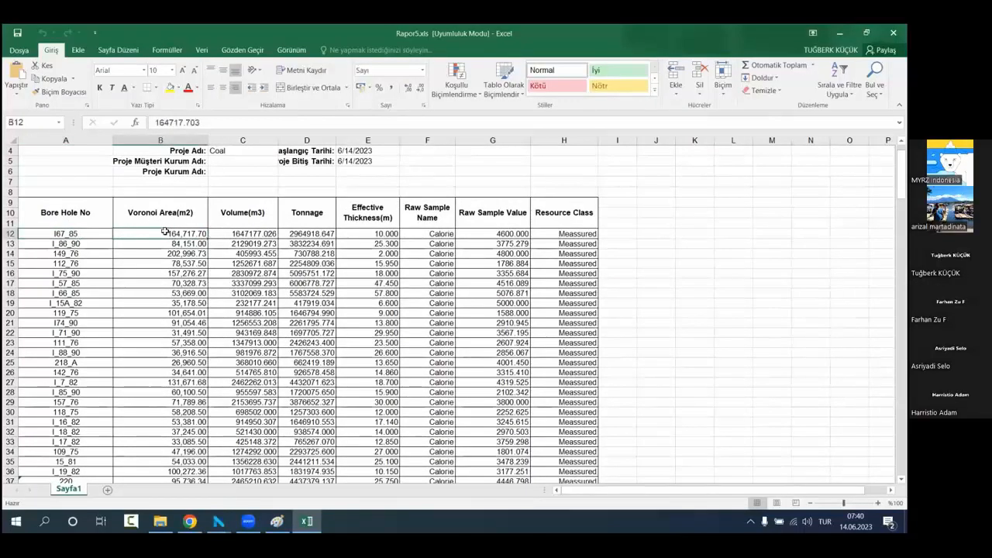
pyautogui.moveTo(91, 233); pyautogui.dragTo(141, 232)
pyautogui.click(258, 236)
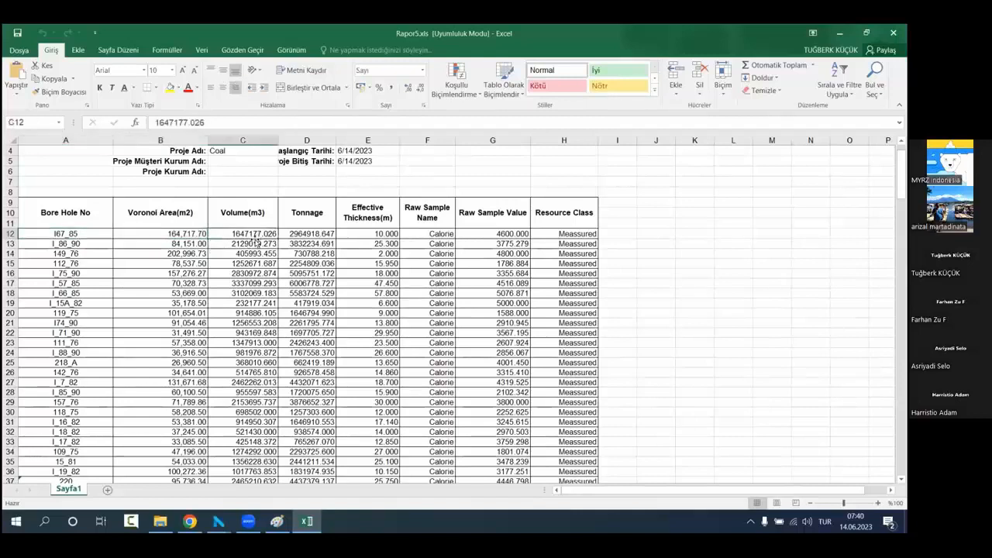
pyautogui.click(359, 233)
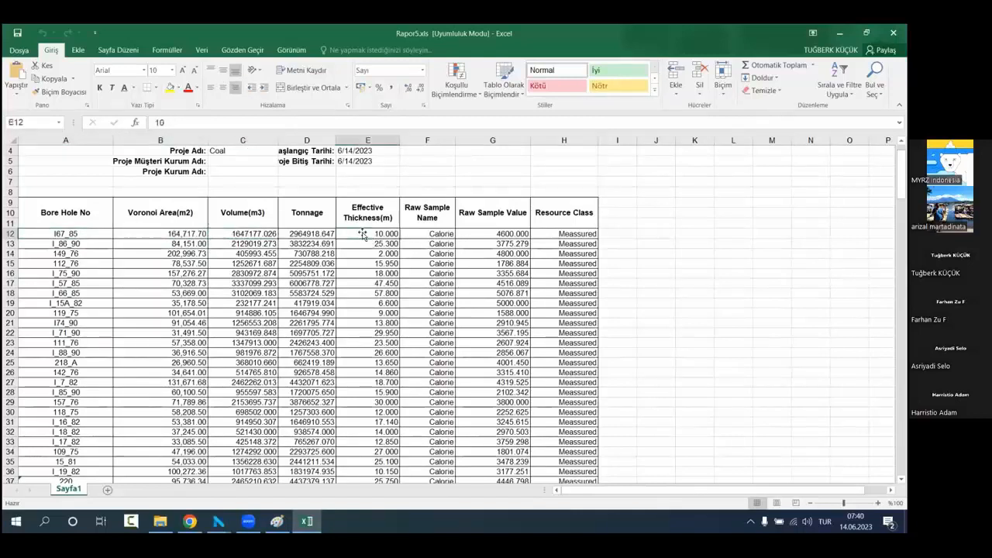
pyautogui.moveTo(92, 236); pyautogui.dragTo(581, 233)
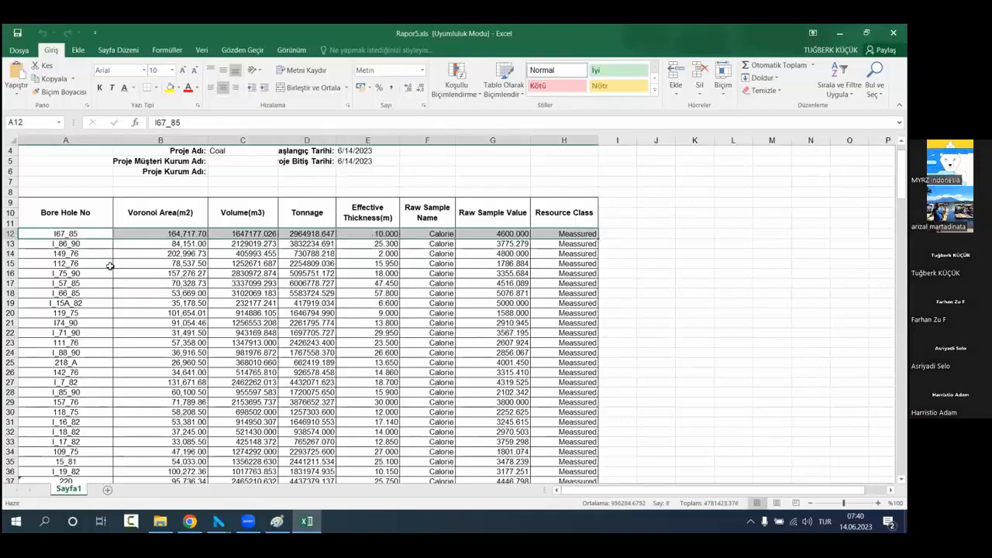
# Step: Look through the detail report's bore hole rows for the measured, indicated and inferred classes
pyautogui.scroll(-1, 172, 285)
pyautogui.scroll(-16, 172, 285)
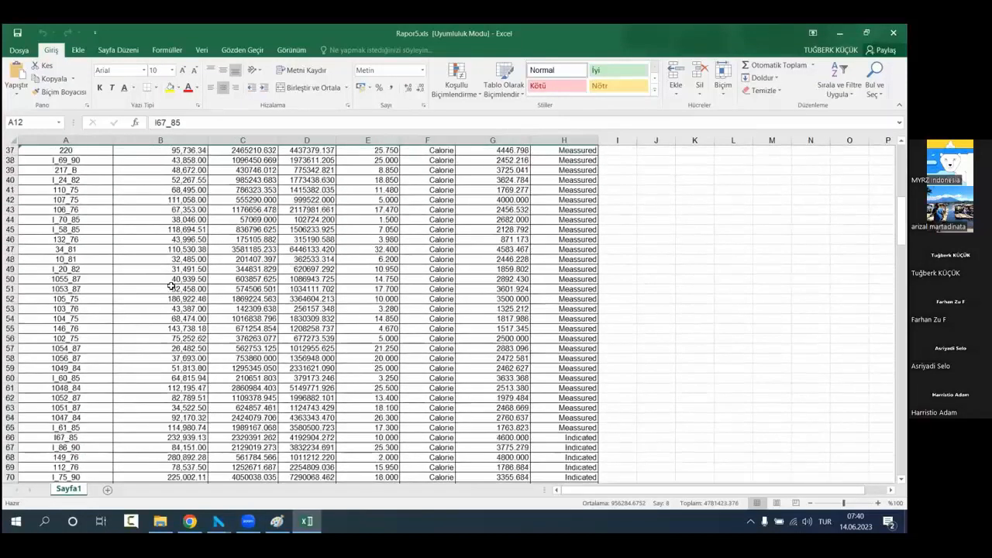
pyautogui.scroll(-11, 172, 285)
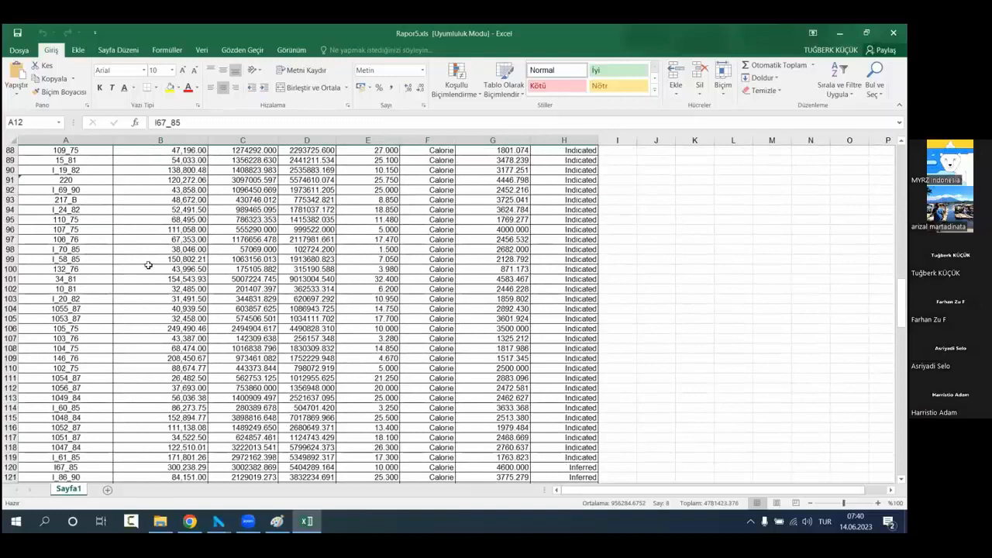
pyautogui.moveTo(70, 180); pyautogui.dragTo(375, 209)
pyautogui.scroll(5, 132, 288)
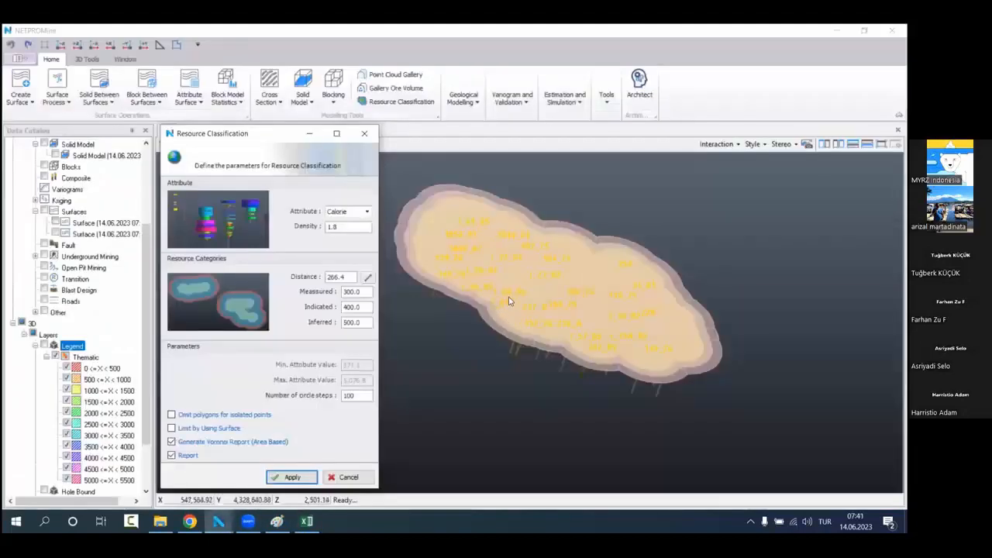
# Step: Hide the measured, indicated and inferred layers in NETPROMine, leaving their Voronoi layers displayed
pyautogui.scroll(2, 520, 315)
pyautogui.moveTo(520, 315); pyautogui.dragTo(586, 396, button='middle')
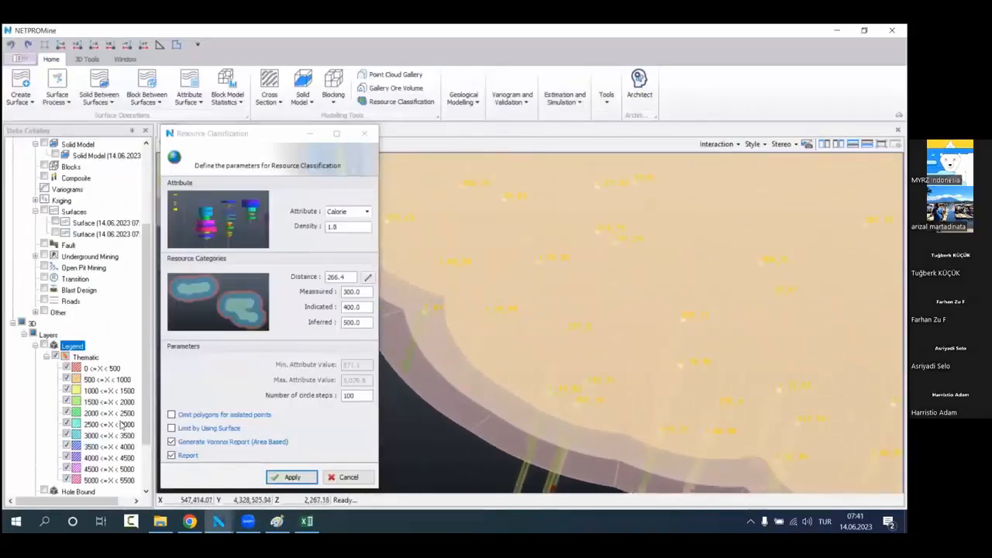
pyautogui.scroll(-2, 70, 400)
pyautogui.click(44, 436)
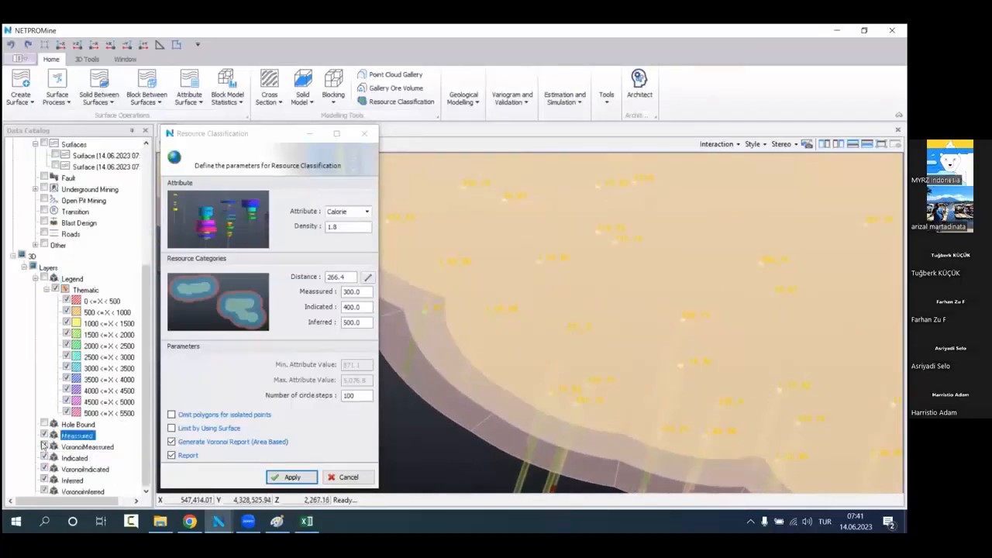
pyautogui.click(44, 458)
pyautogui.click(45, 479)
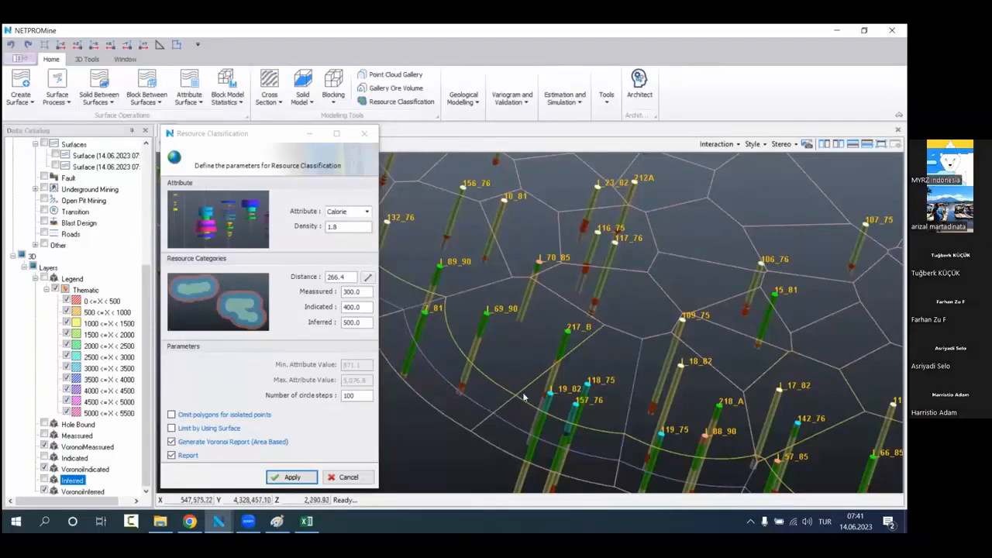
# Step: Inspect the Voronoi polygons around the bore holes, and display the hidden resource class layers again
pyautogui.moveTo(522, 395); pyautogui.dragTo(589, 382, button='middle')
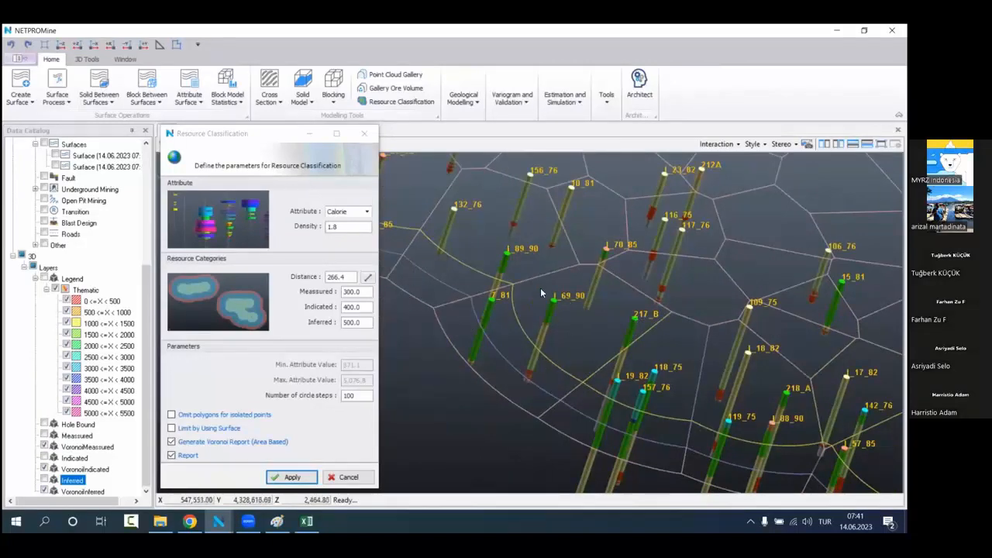
pyautogui.scroll(-3, 543, 288)
pyautogui.scroll(-6, 544, 289)
pyautogui.moveTo(555, 272); pyautogui.dragTo(565, 288, button='middle')
pyautogui.scroll(2, 565, 288)
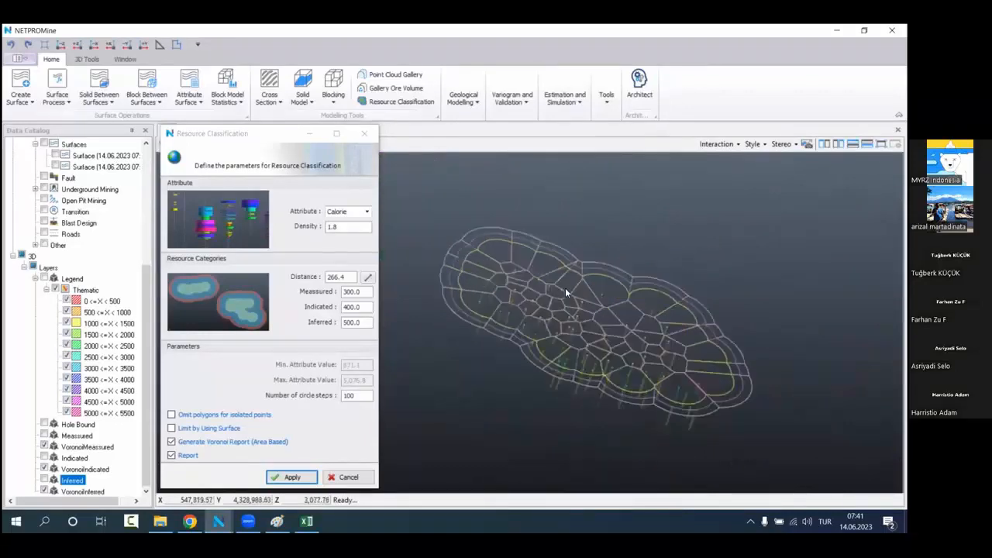
pyautogui.moveTo(558, 272)
pyautogui.mouseDown()
pyautogui.moveTo(542, 262)
pyautogui.moveTo(558, 287)
pyautogui.moveTo(552, 279)
pyautogui.mouseUp()
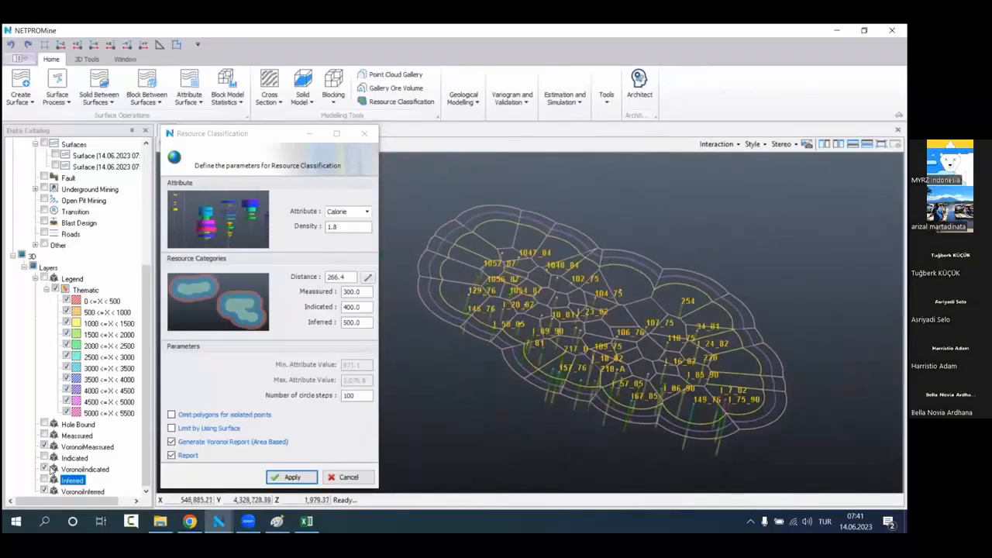
pyautogui.click(44, 457)
pyautogui.click(44, 436)
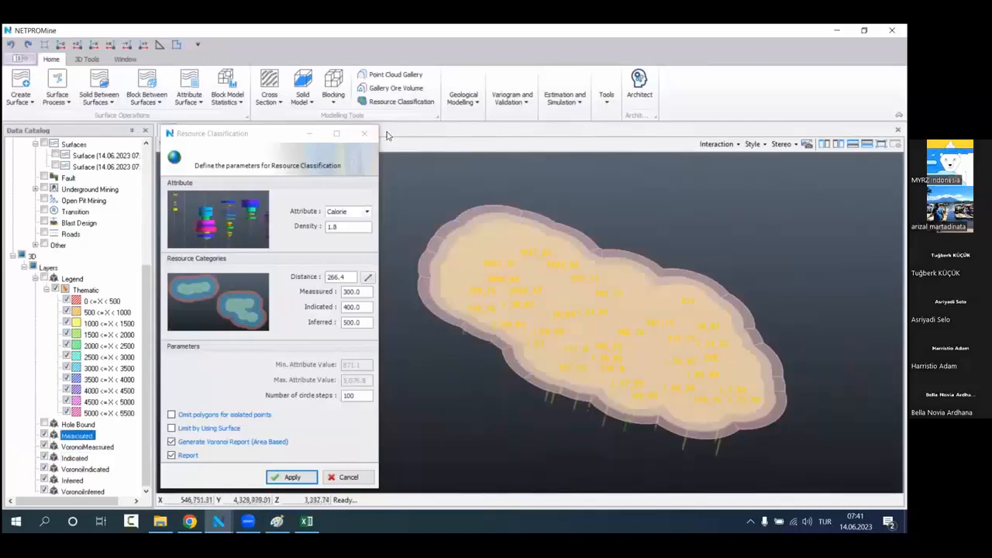
# Step: Close the Resource Classification dialog and delete all newly generated resource class and Voronoi layers
pyautogui.click(364, 133)
pyautogui.keyDown('shift'); pyautogui.click(75, 457); pyautogui.keyUp('shift')
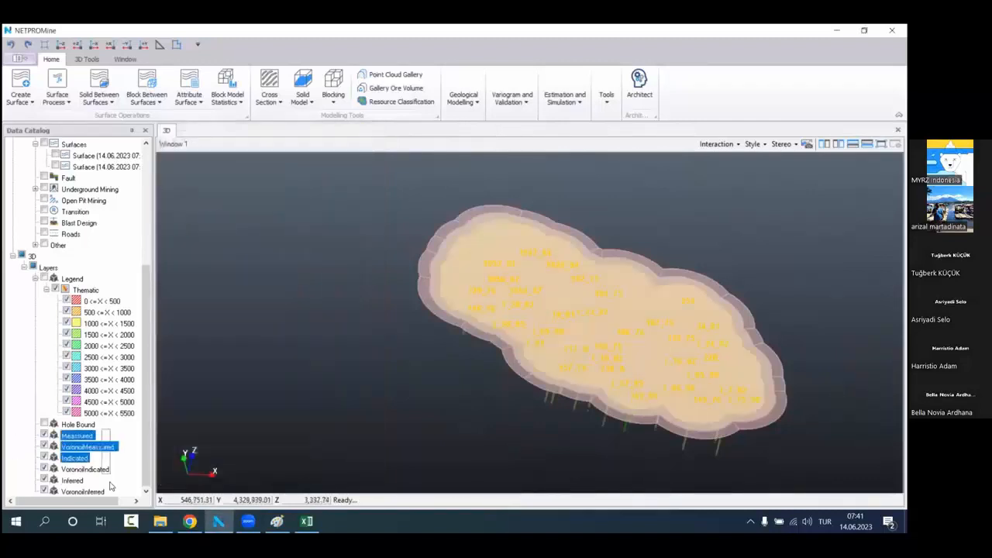
pyautogui.keyDown('shift'); pyautogui.click(110, 490); pyautogui.keyUp('shift')
pyautogui.rightClick(115, 435)
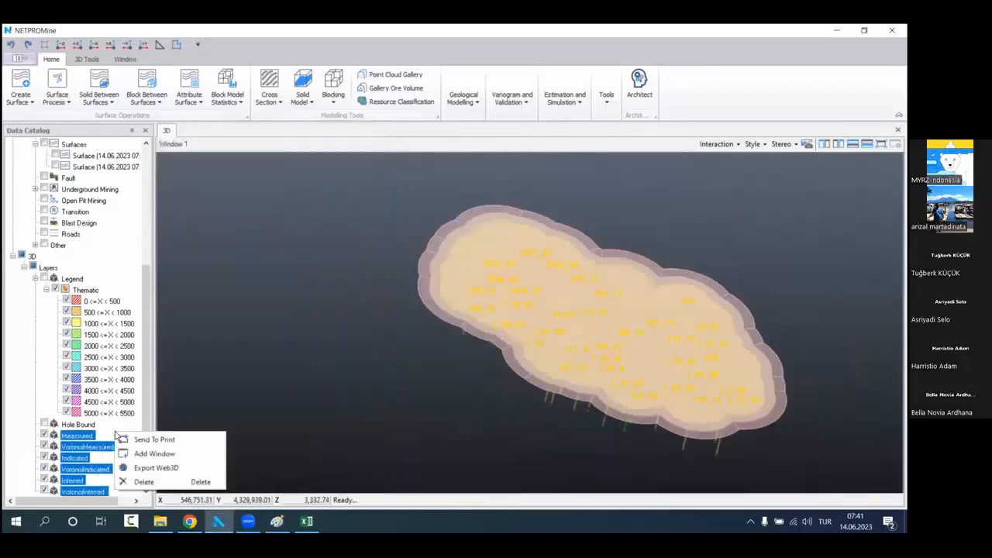
pyautogui.click(131, 478)
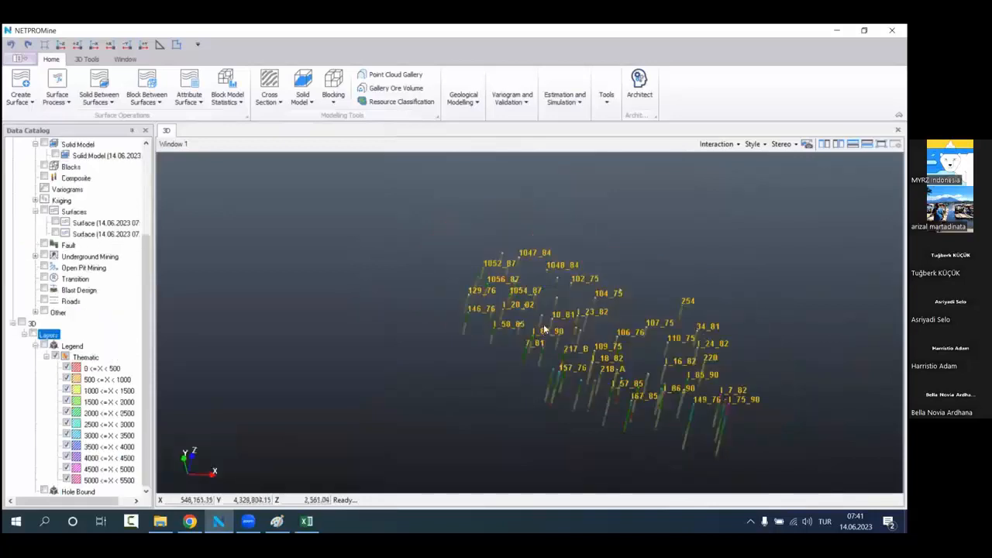
# Step: View the bore holes obliquely in 3D and close the Rapor5 detail report in Excel
pyautogui.scroll(2, 543, 328)
pyautogui.moveTo(543, 328); pyautogui.dragTo(376, 307, button='middle')
pyautogui.moveTo(375, 300); pyautogui.dragTo(444, 328)
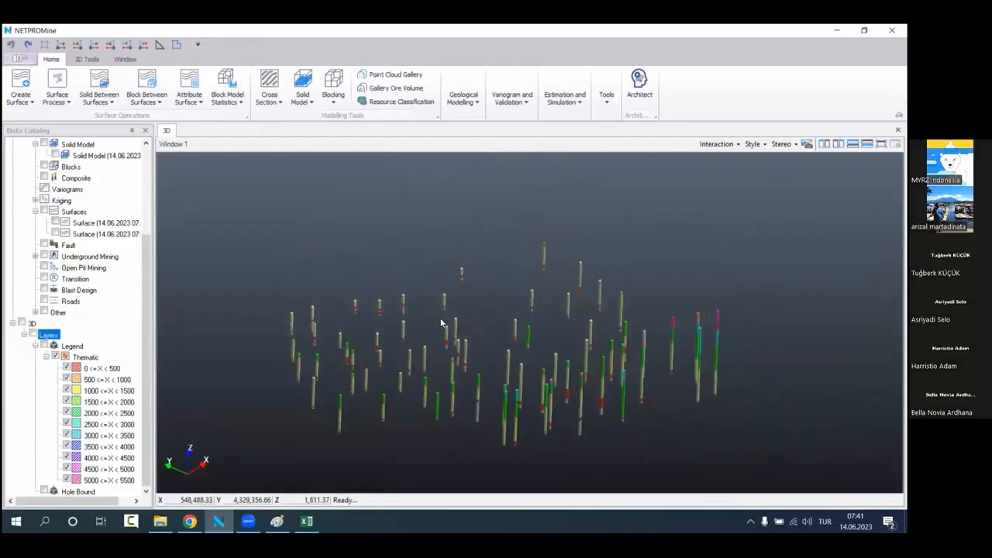
pyautogui.click(307, 521)
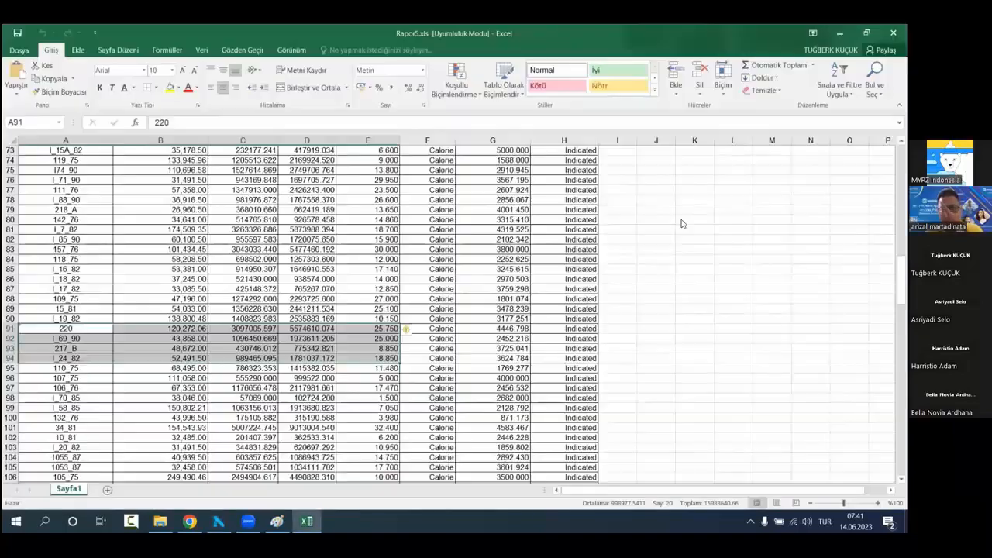
pyautogui.click(657, 228)
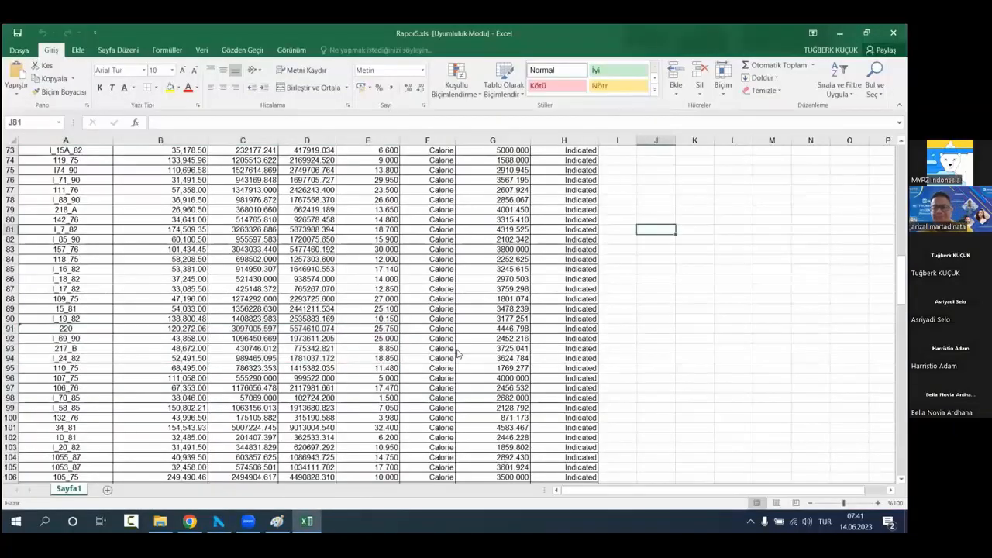
pyautogui.hotkey('alt', 'F4')
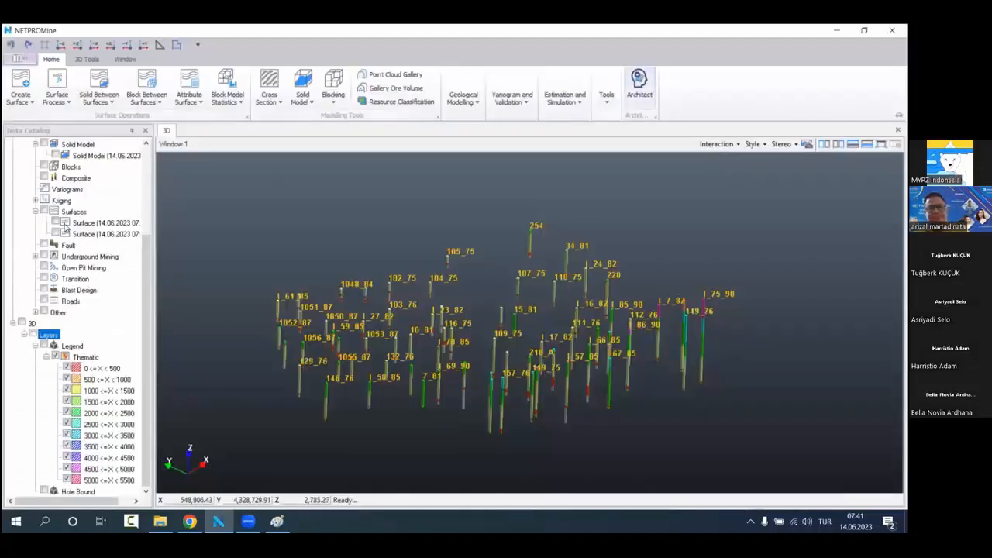
# Step: Reopen Resource Classification, move its dialog clear of the data catalog, and turn off the area-based Voronoi report
pyautogui.scroll(4, 65, 226)
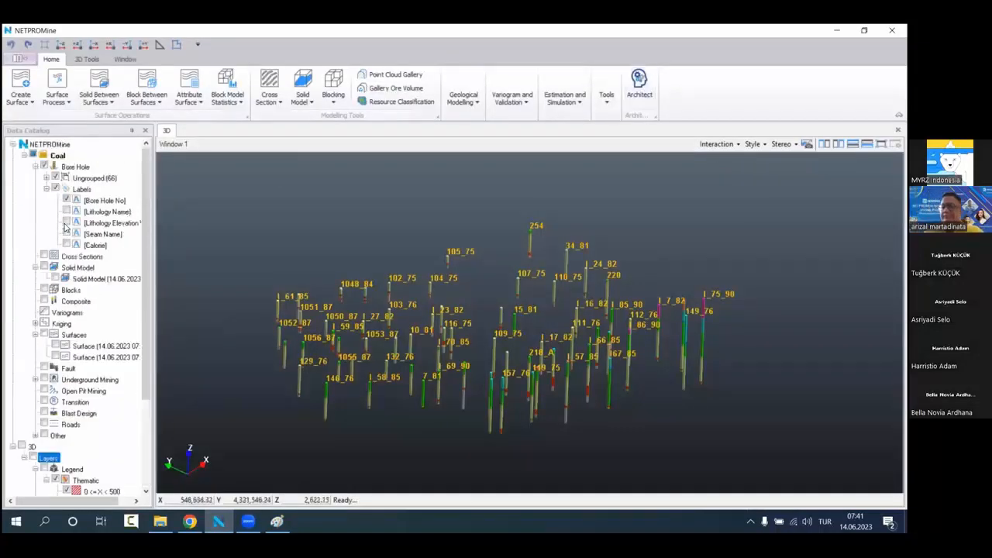
pyautogui.click(397, 101)
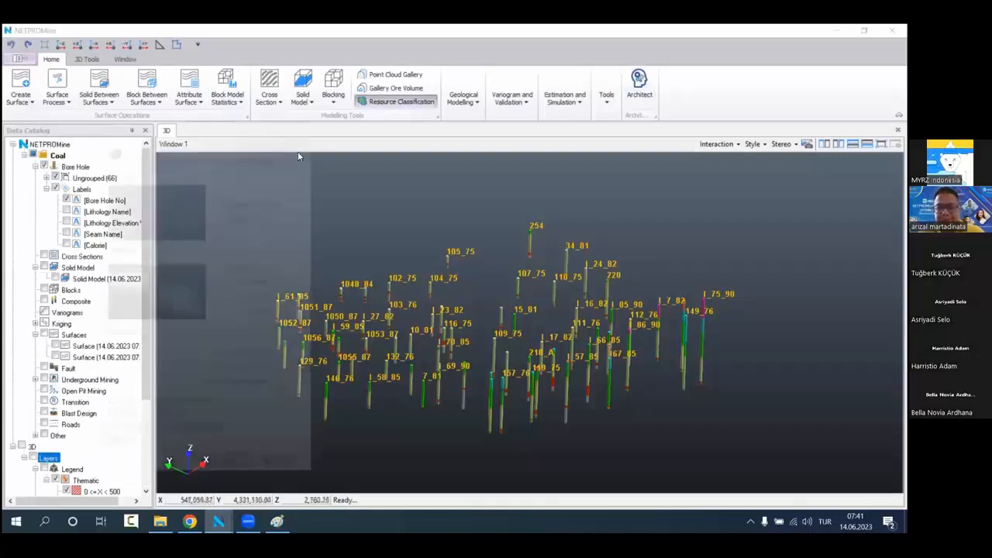
pyautogui.moveTo(203, 130); pyautogui.dragTo(272, 129)
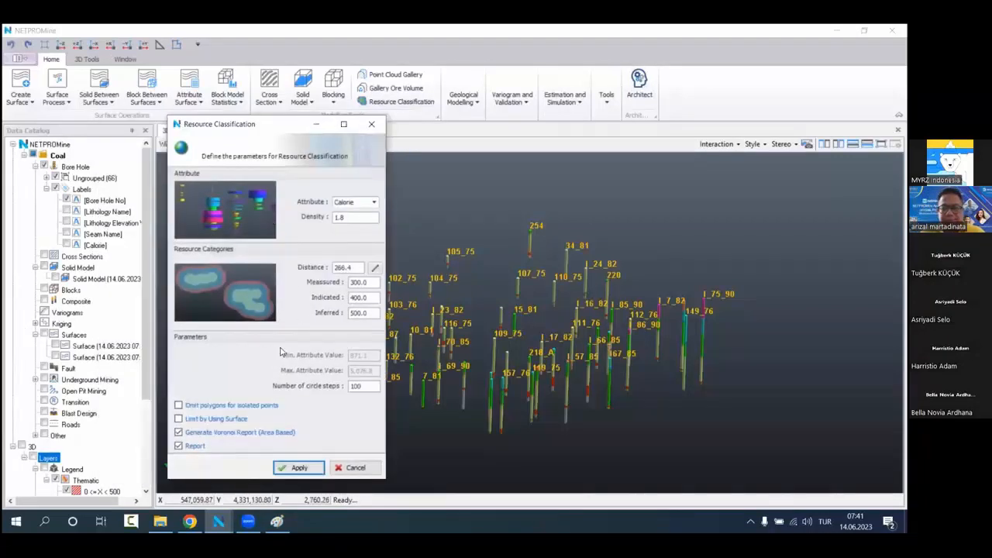
pyautogui.click(196, 434)
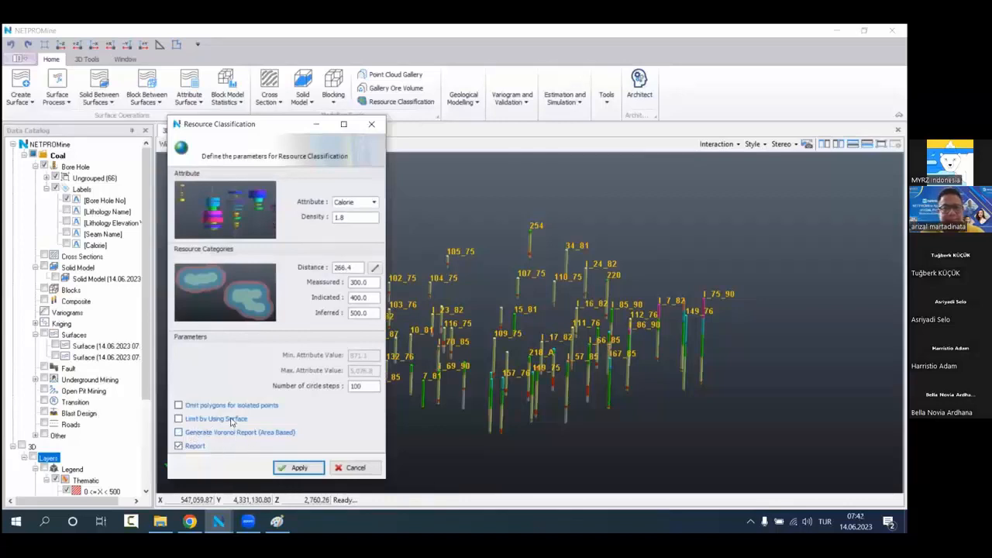
# Step: Enable limiting by surface, start the resource classification, and display both seam surfaces for picking
pyautogui.click(195, 419)
pyautogui.click(298, 468)
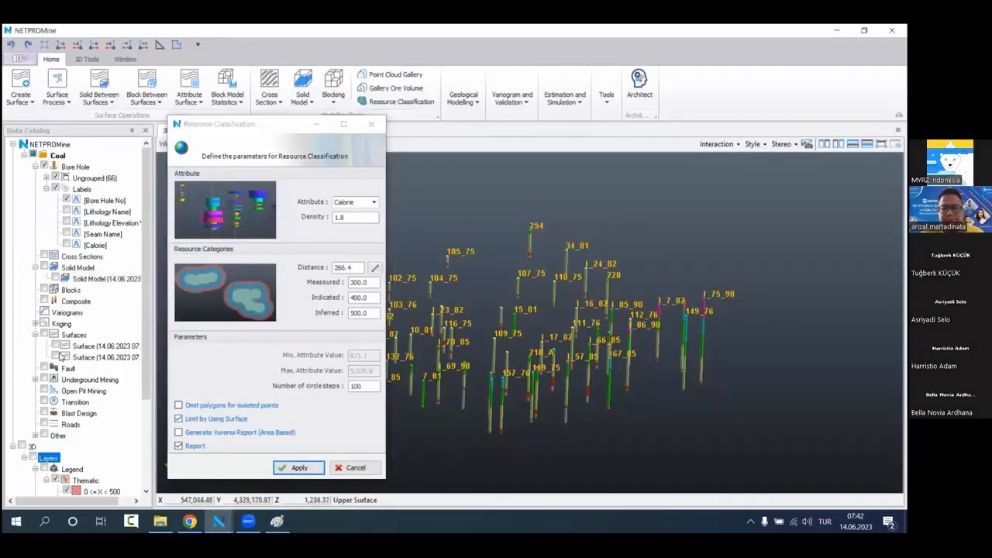
pyautogui.click(53, 347)
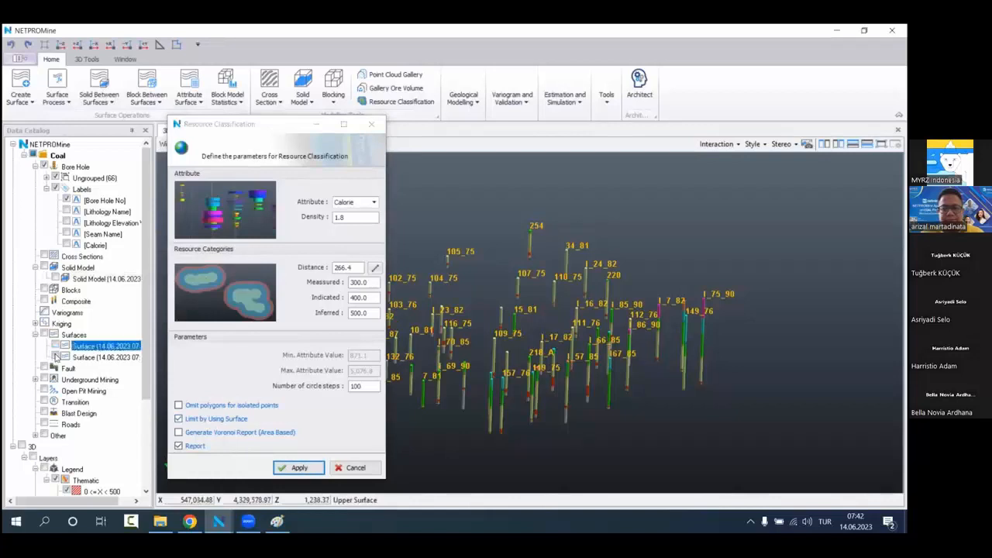
pyautogui.click(55, 355)
pyautogui.scroll(-3, 572, 388)
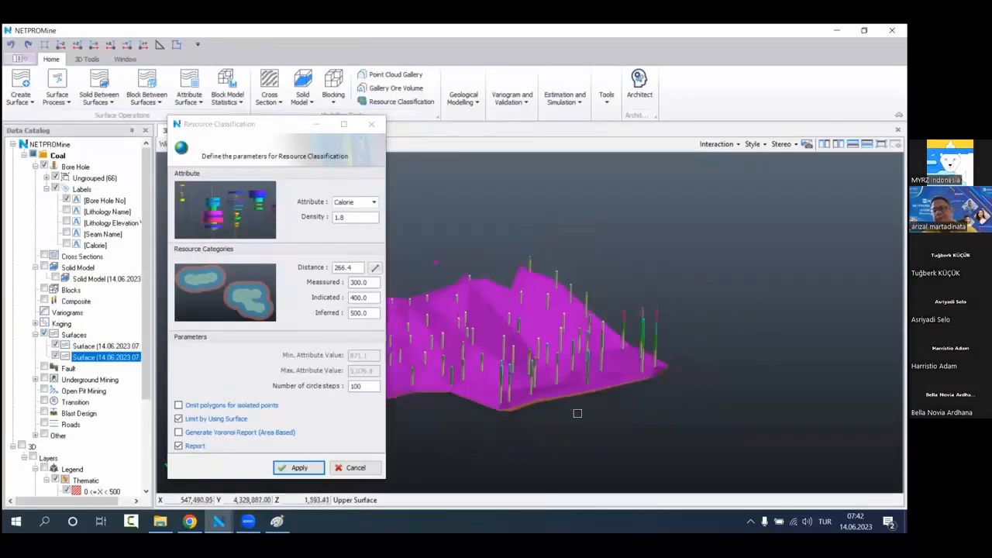
# Step: Pick the seam's upper and lower surfaces as limits to generate the surface-limited classification and report
pyautogui.moveTo(558, 426); pyautogui.dragTo(598, 398, button='middle')
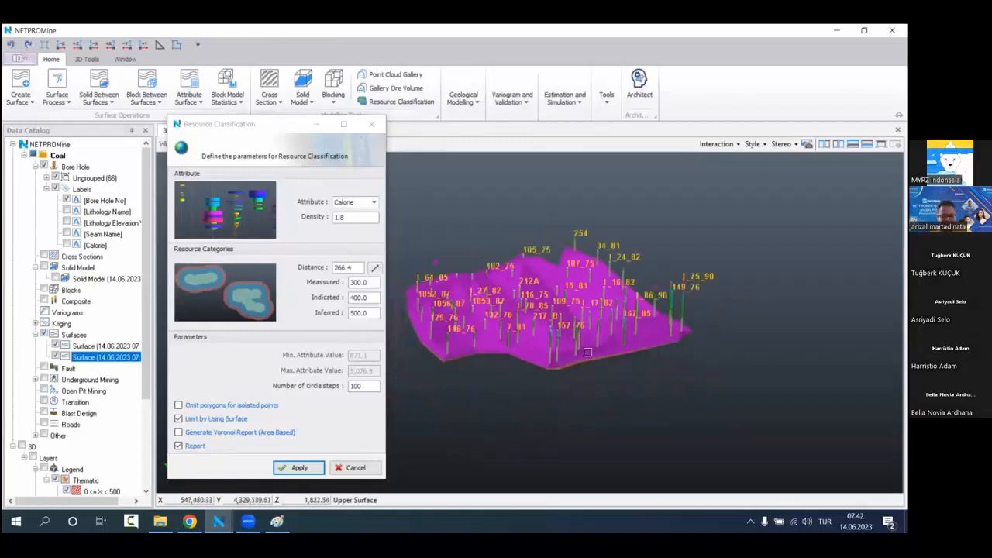
pyautogui.scroll(2, 527, 362)
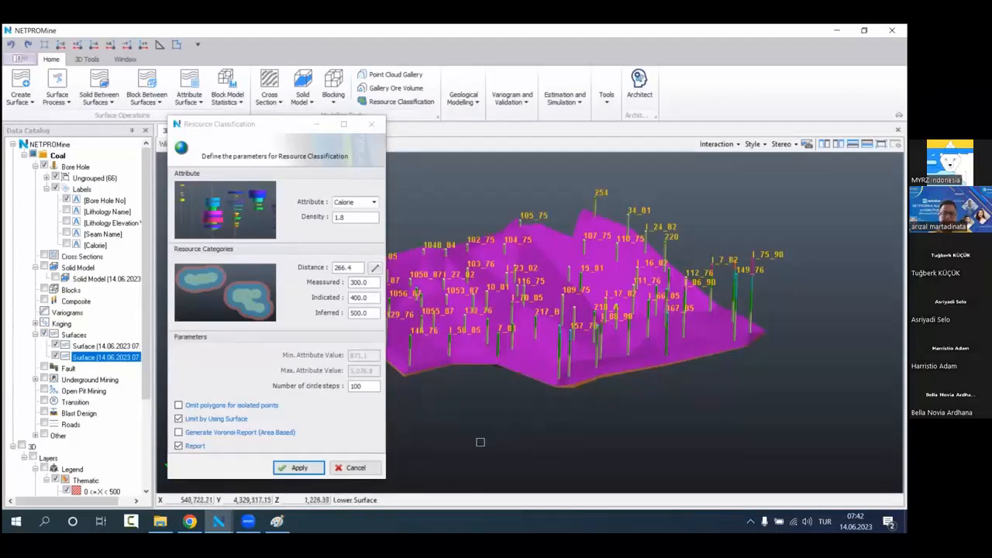
pyautogui.moveTo(473, 420); pyautogui.dragTo(575, 384)
pyautogui.click(699, 386)
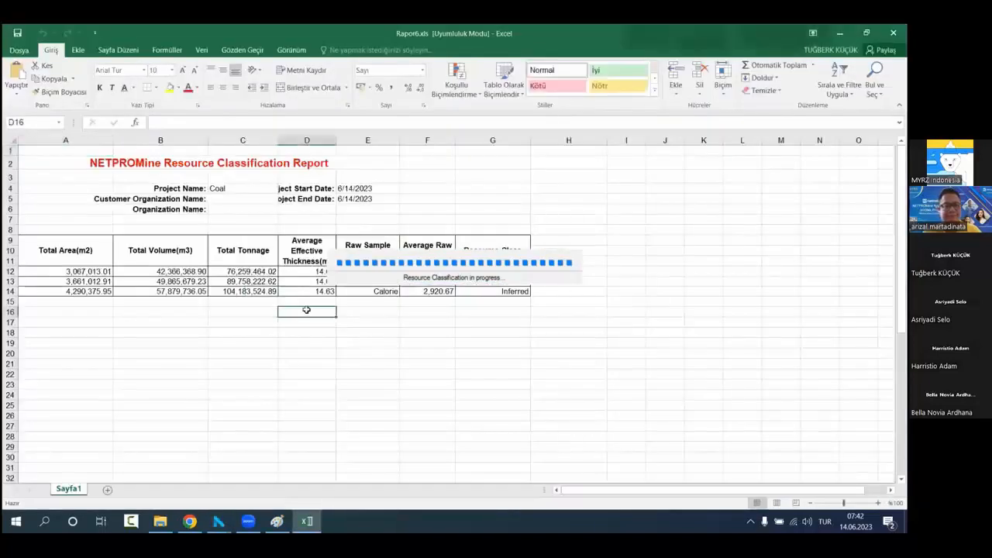
# Step: Examine the tonnages and the measured, indicated and inferred rows in the Rapor6 report, and close it in Excel
pyautogui.moveTo(243, 250); pyautogui.dragTo(242, 291)
pyautogui.click(243, 333)
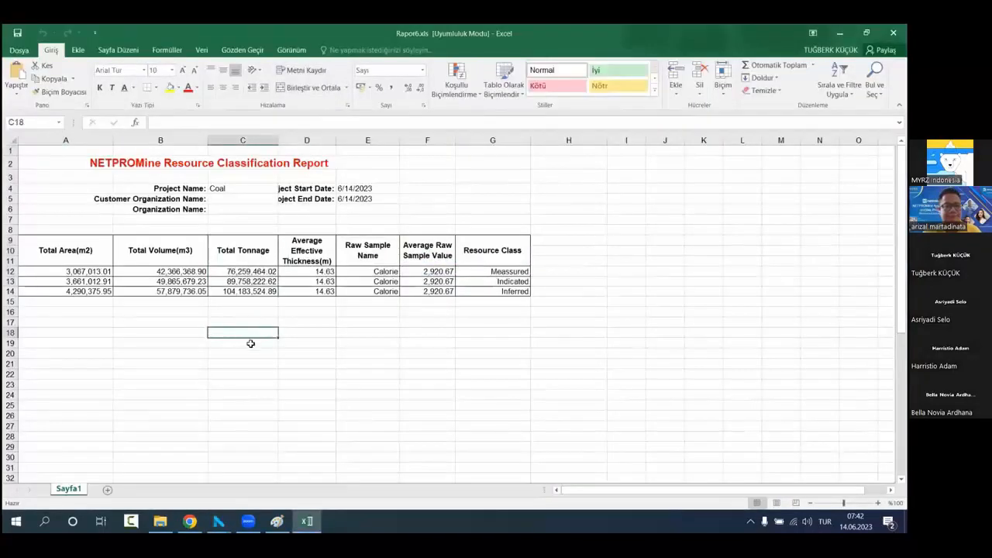
pyautogui.moveTo(68, 270); pyautogui.dragTo(529, 290)
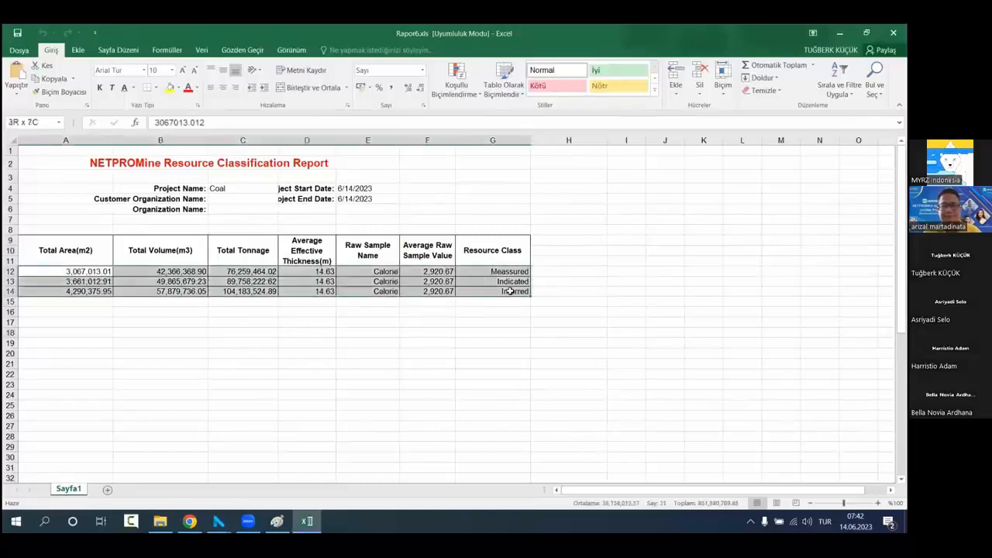
pyautogui.click(407, 352)
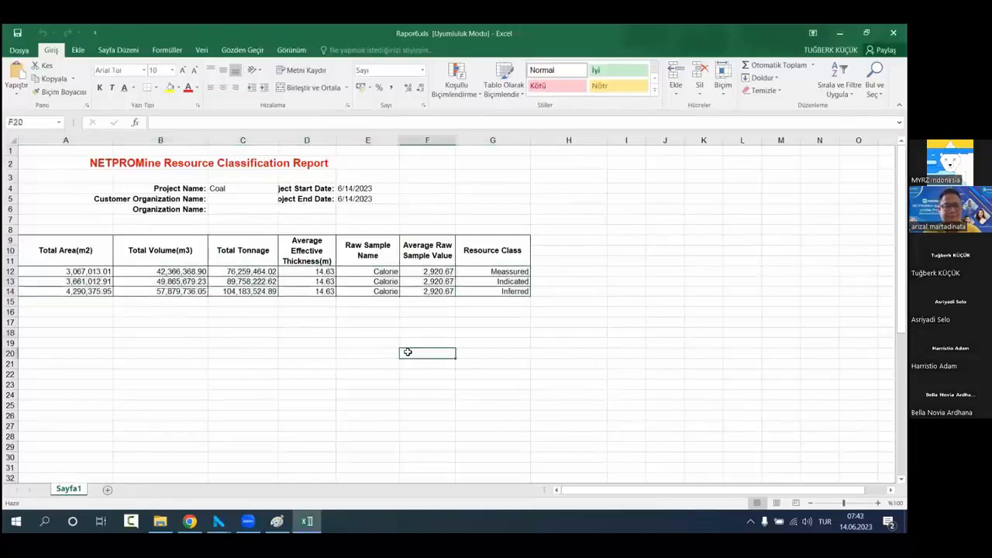
pyautogui.moveTo(252, 272); pyautogui.dragTo(252, 282)
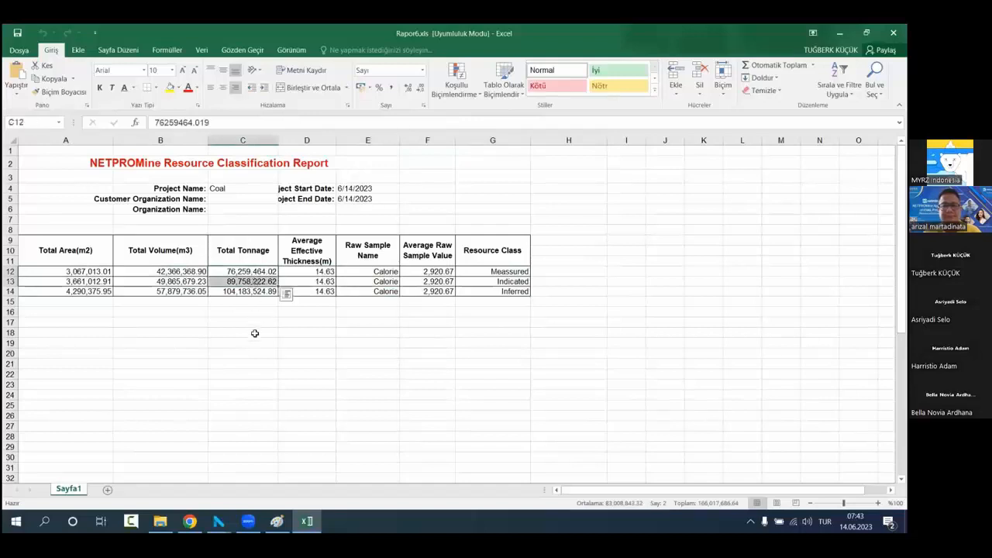
pyautogui.click(245, 344)
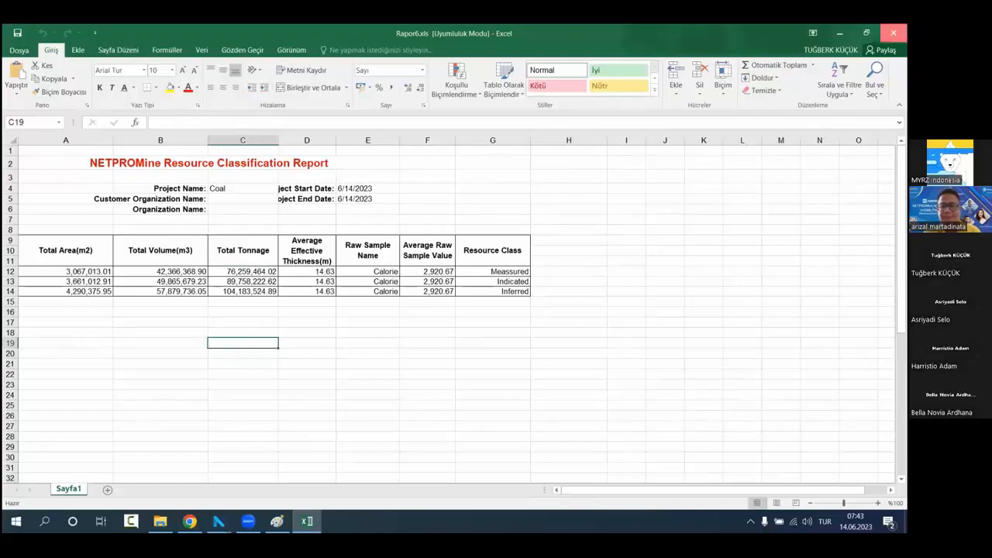
pyautogui.click(894, 32)
# Step: Close the Resource Classification dialog and delete the measured, indicated and inferred layers together with their Voronoi layers
pyautogui.click(374, 126)
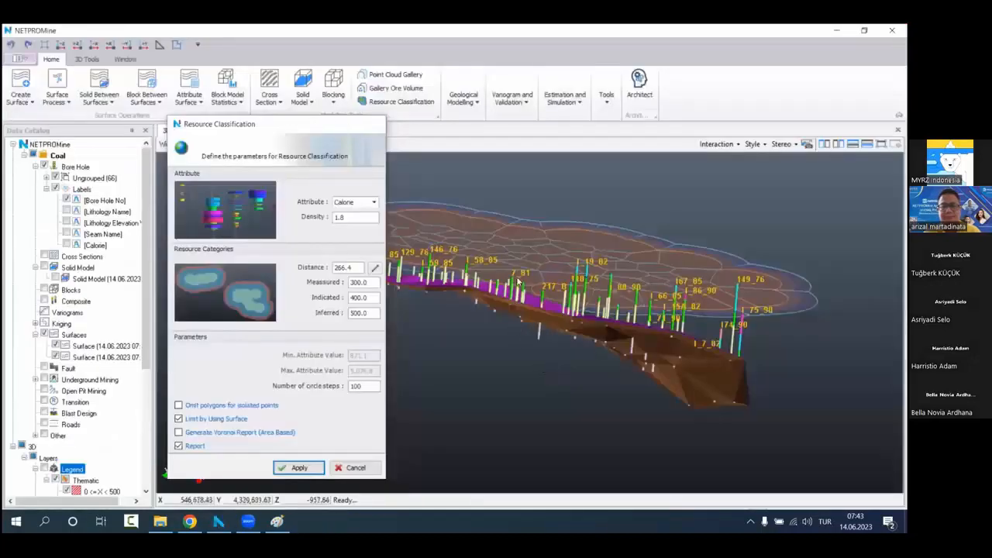
pyautogui.moveTo(454, 302); pyautogui.dragTo(538, 458)
pyautogui.scroll(-2, 52, 461)
pyautogui.scroll(-4, 53, 461)
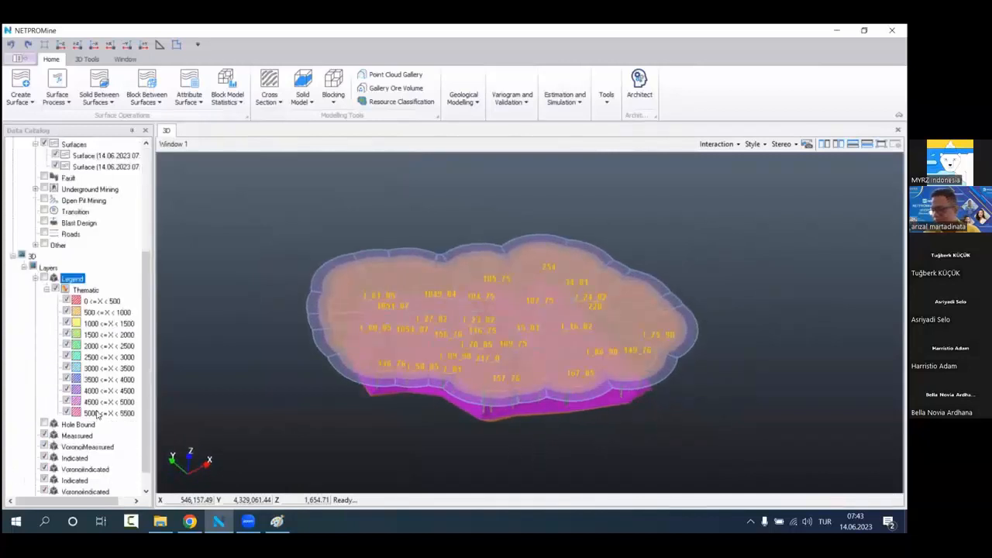
pyautogui.moveTo(115, 436); pyautogui.dragTo(99, 496)
pyautogui.rightClick(115, 432)
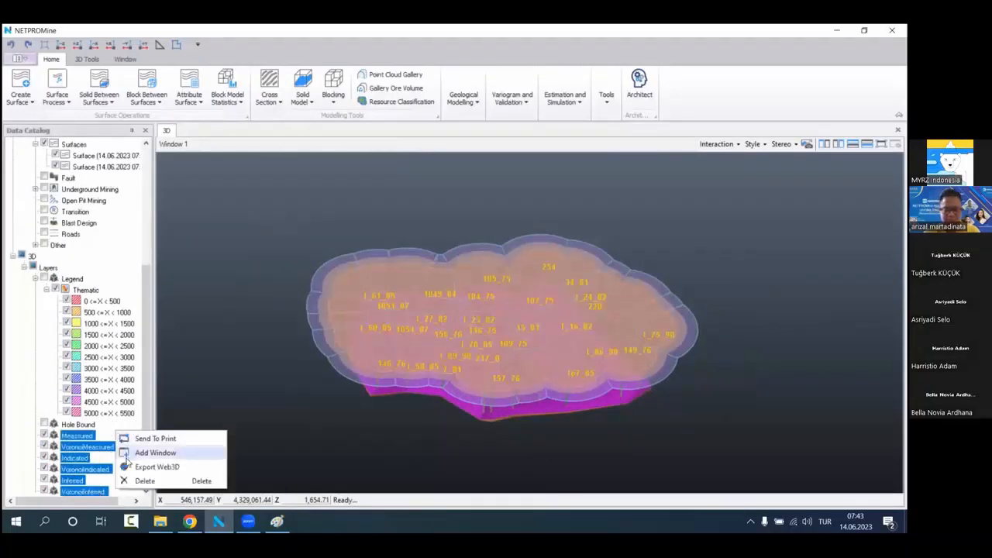
pyautogui.click(134, 480)
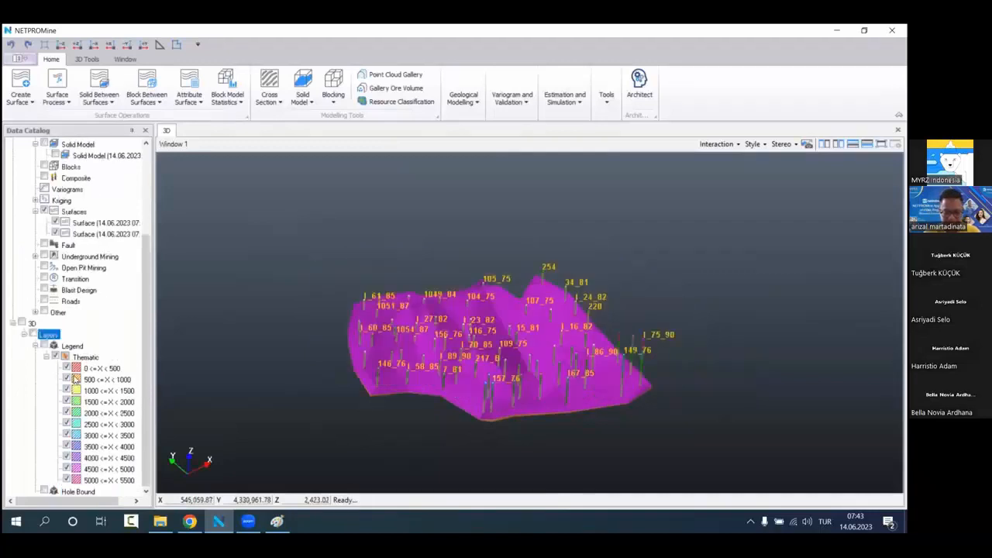
# Step: Hide both seam surfaces so that only the bore holes are displayed
pyautogui.scroll(4, 78, 369)
pyautogui.scroll(-4, 78, 368)
pyautogui.click(56, 221)
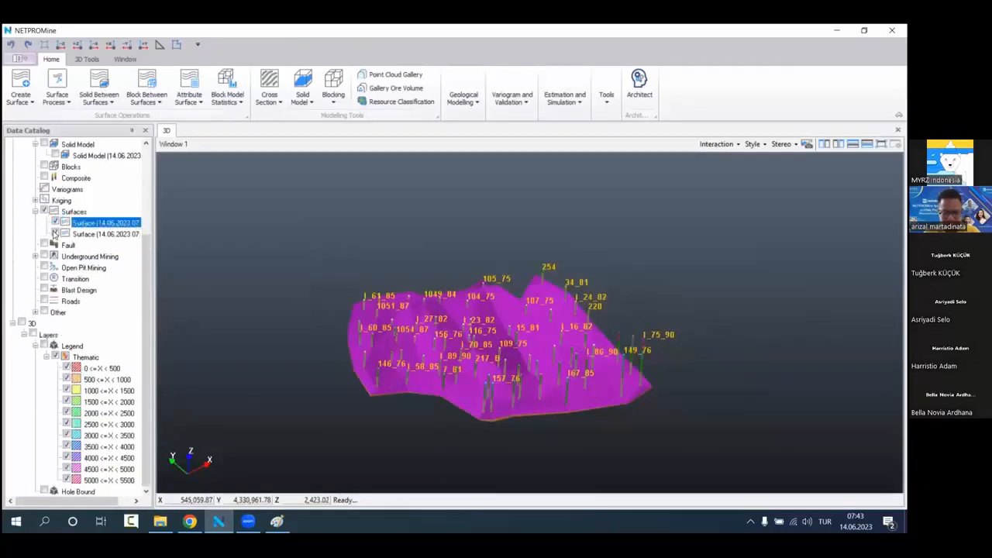
pyautogui.click(56, 233)
pyautogui.scroll(2, 465, 368)
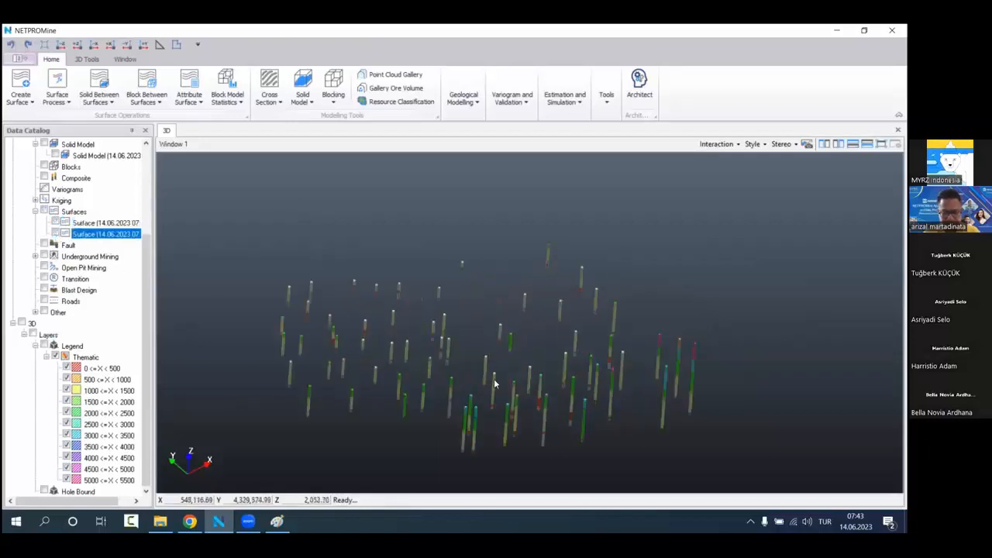
pyautogui.moveTo(493, 379); pyautogui.dragTo(484, 346, button='middle')
pyautogui.moveTo(475, 360); pyautogui.dragTo(461, 321)
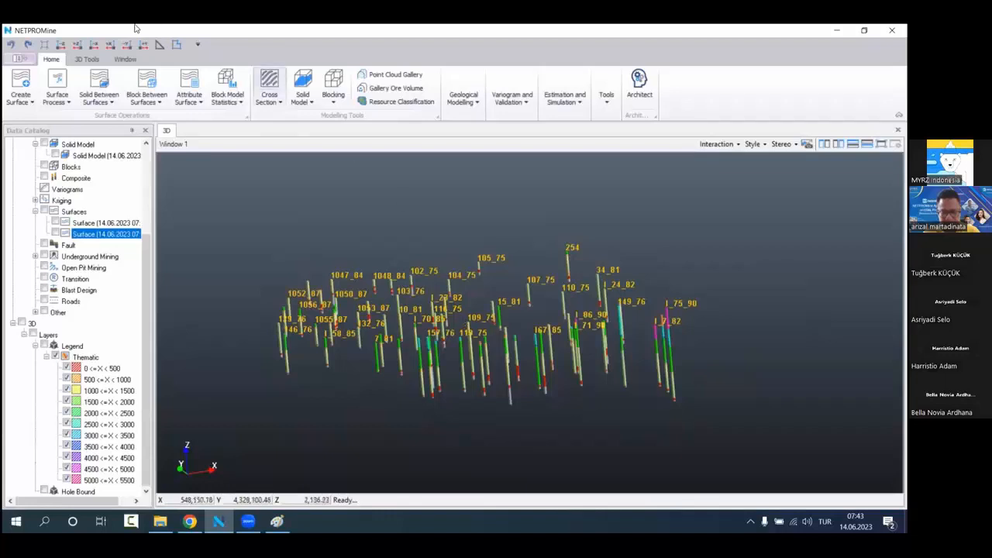
pyautogui.click(86, 59)
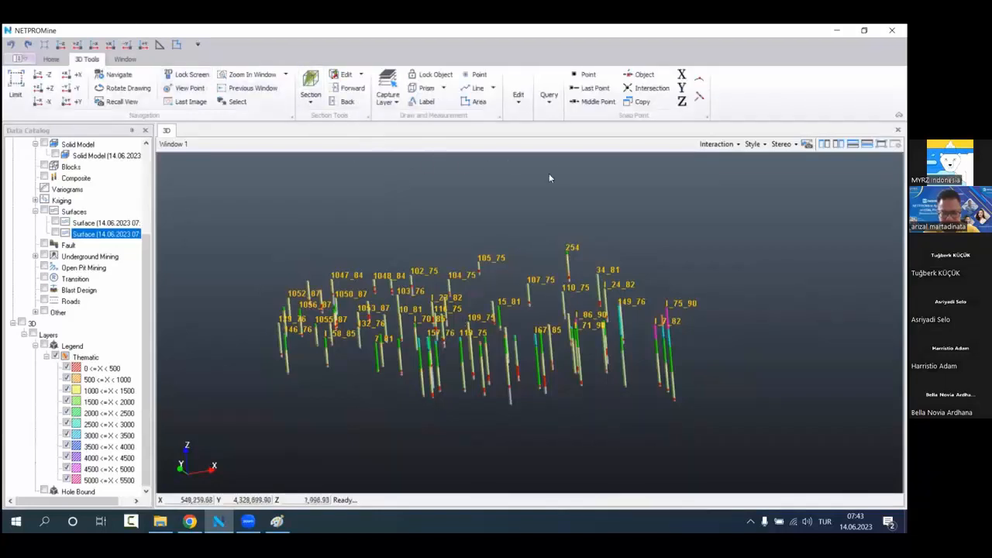
pyautogui.moveTo(395, 329); pyautogui.dragTo(400, 317, button='middle')
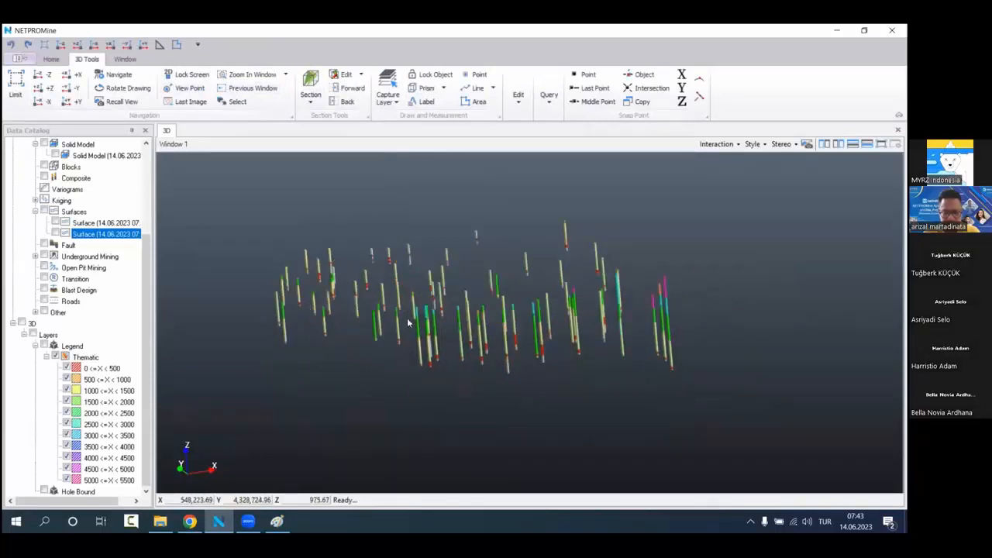
pyautogui.moveTo(454, 320); pyautogui.dragTo(461, 345)
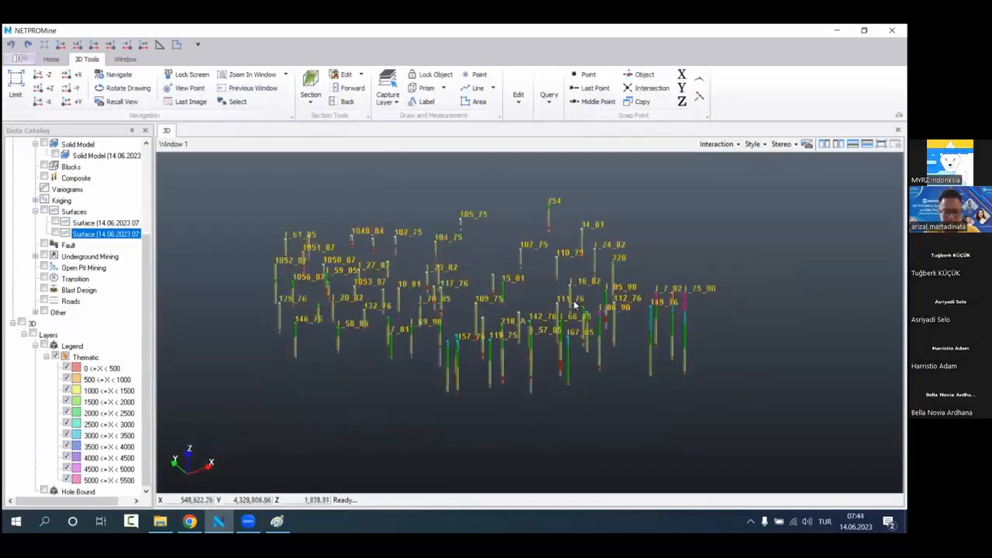
# Step: Open the Lithology geological modeling dialog and move it clear of the data catalog
pyautogui.click(52, 60)
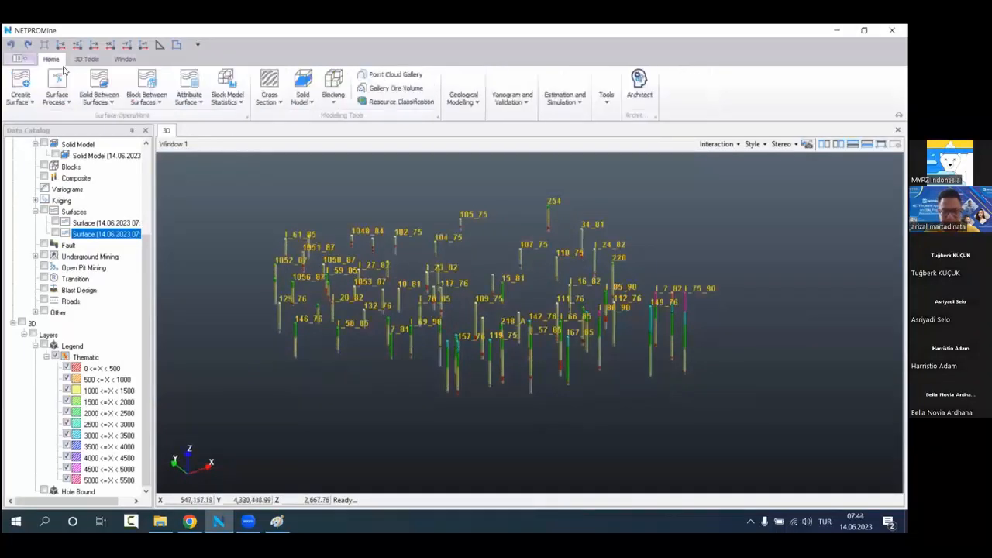
pyautogui.click(469, 103)
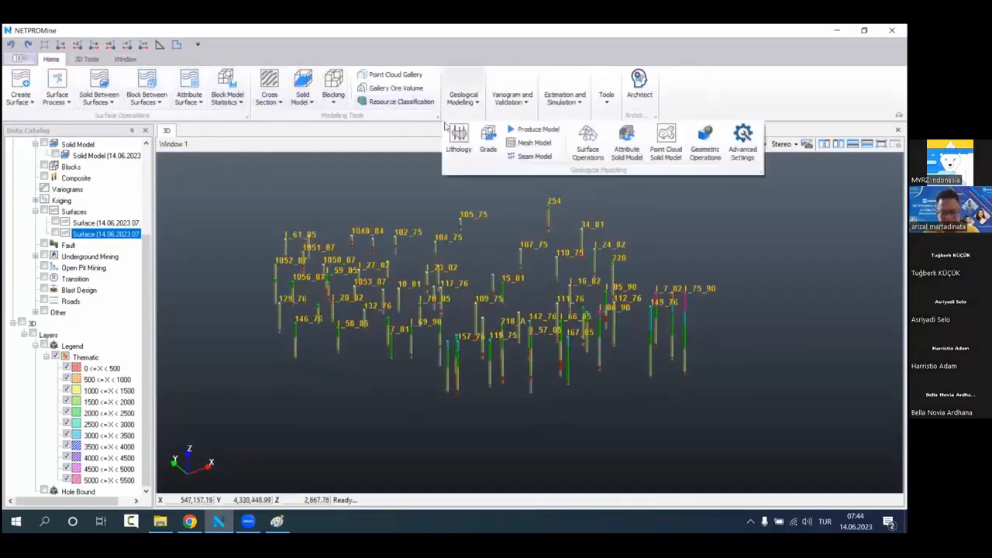
pyautogui.click(460, 141)
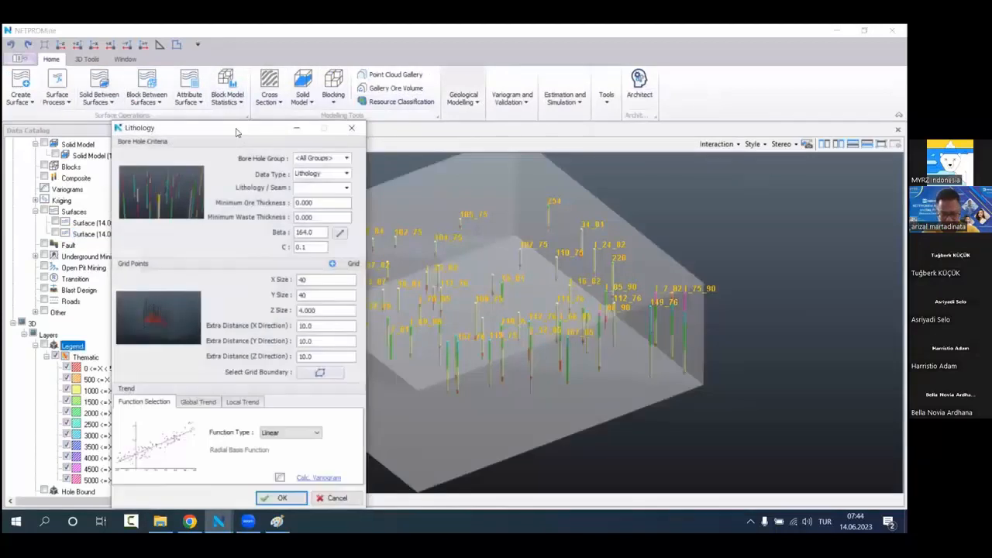
pyautogui.moveTo(240, 134); pyautogui.dragTo(291, 106)
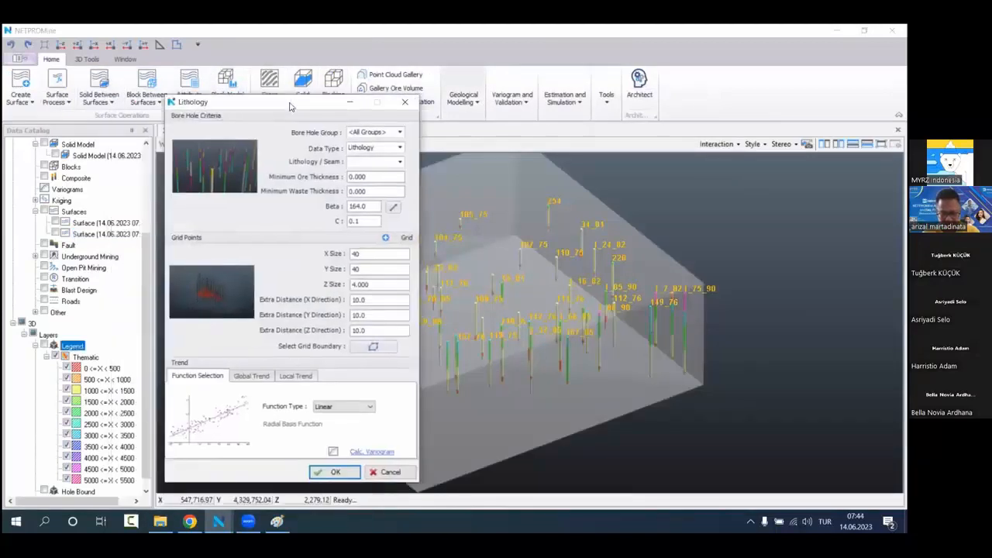
# Step: Include all bore hole groups, use the Lithology data type with KM2, and start the lithology modeling
pyautogui.click(385, 132)
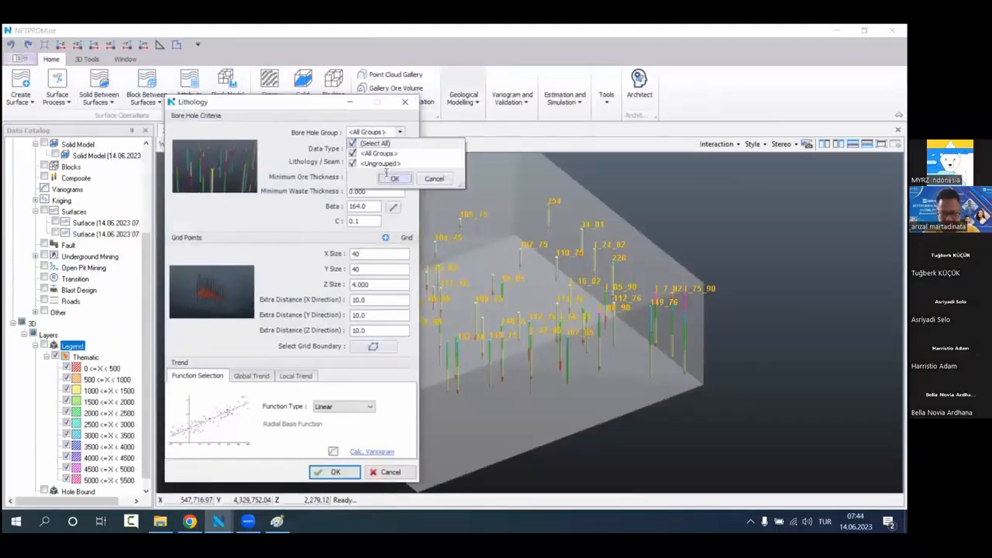
pyautogui.click(386, 131)
pyautogui.click(385, 147)
pyautogui.click(379, 159)
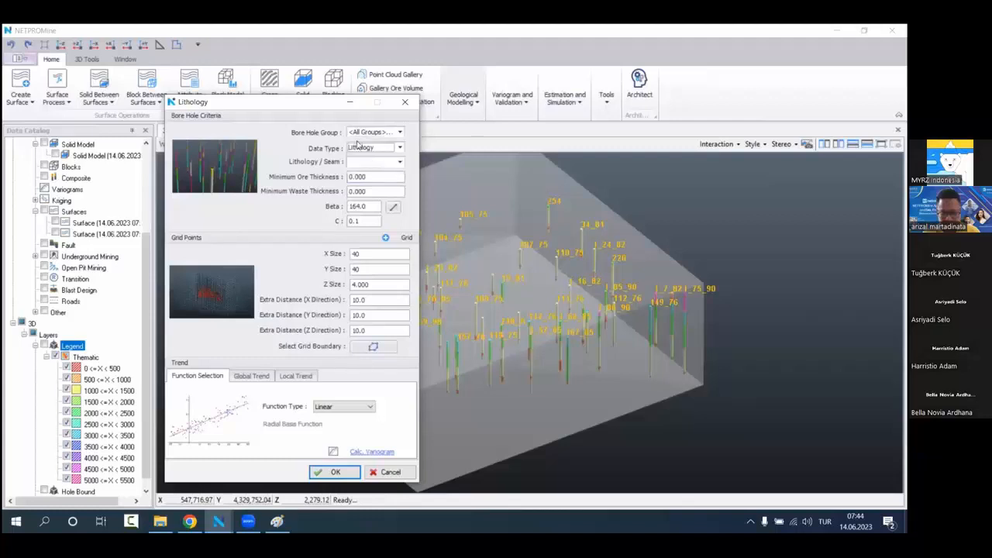
pyautogui.click(383, 163)
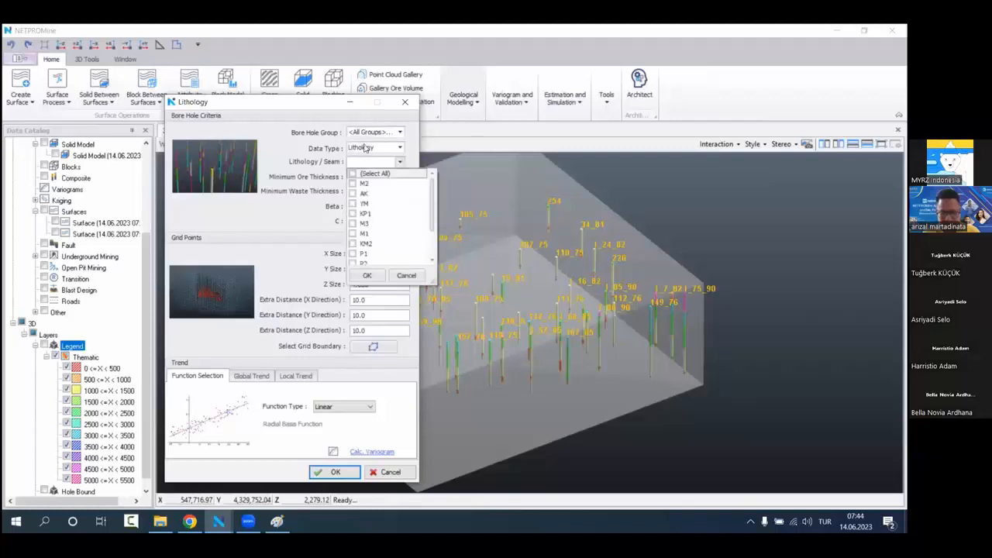
pyautogui.click(353, 243)
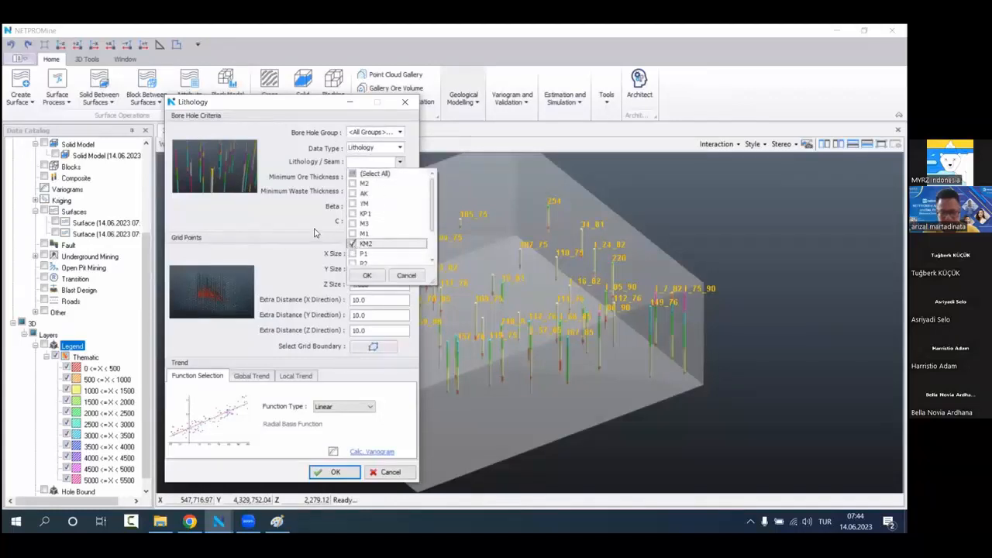
pyautogui.click(368, 275)
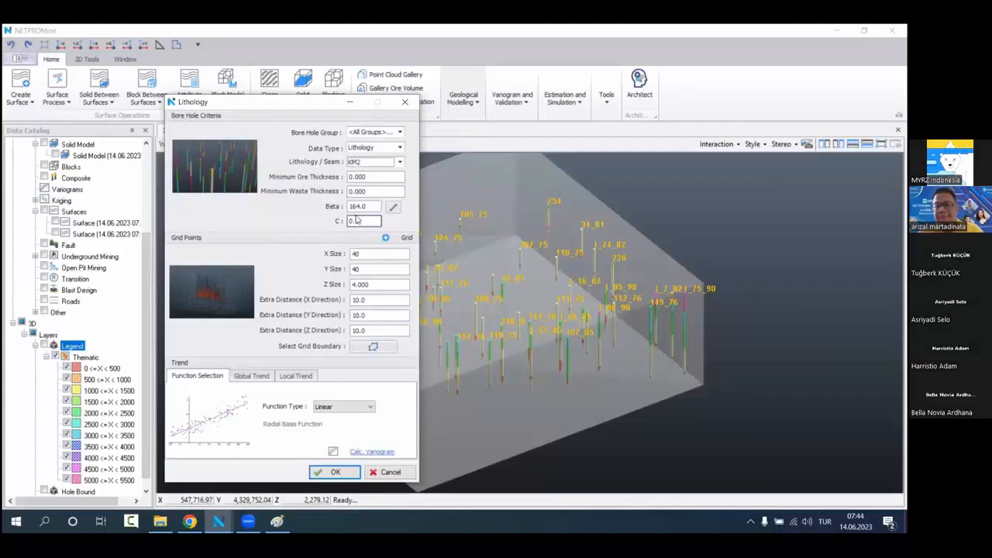
pyautogui.click(330, 471)
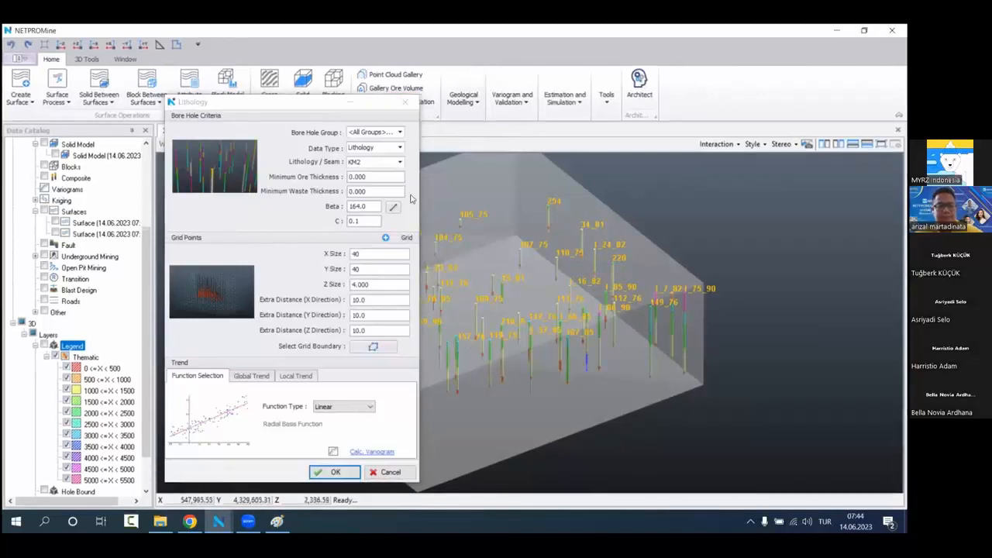
# Step: Hide the bore holes and inspect the KM2 lithology points close up inside the grid box
pyautogui.scroll(-2, 605, 326)
pyautogui.moveTo(604, 326); pyautogui.dragTo(662, 325, button='middle')
pyautogui.scroll(4, 64, 239)
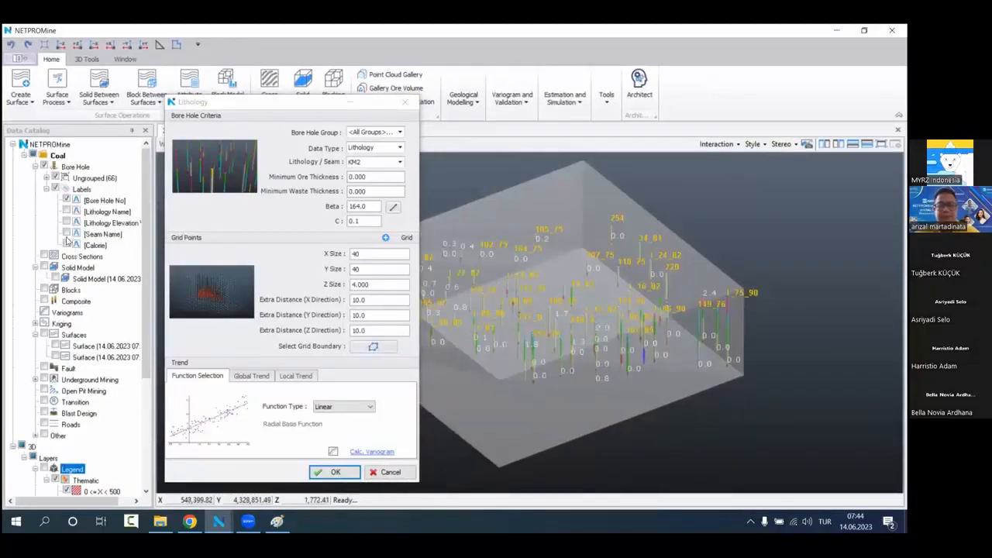
pyautogui.click(45, 166)
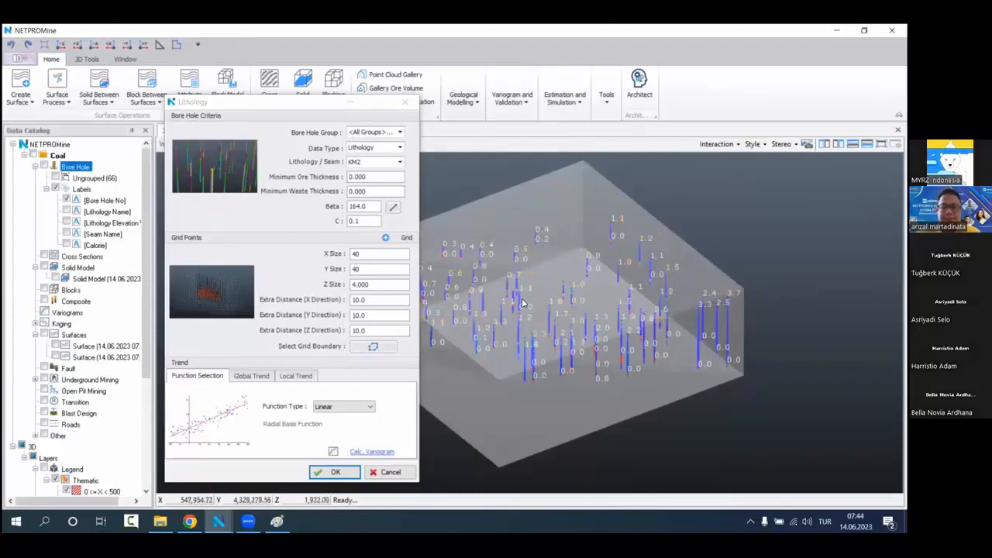
pyautogui.scroll(2, 592, 307)
pyautogui.scroll(5, 593, 308)
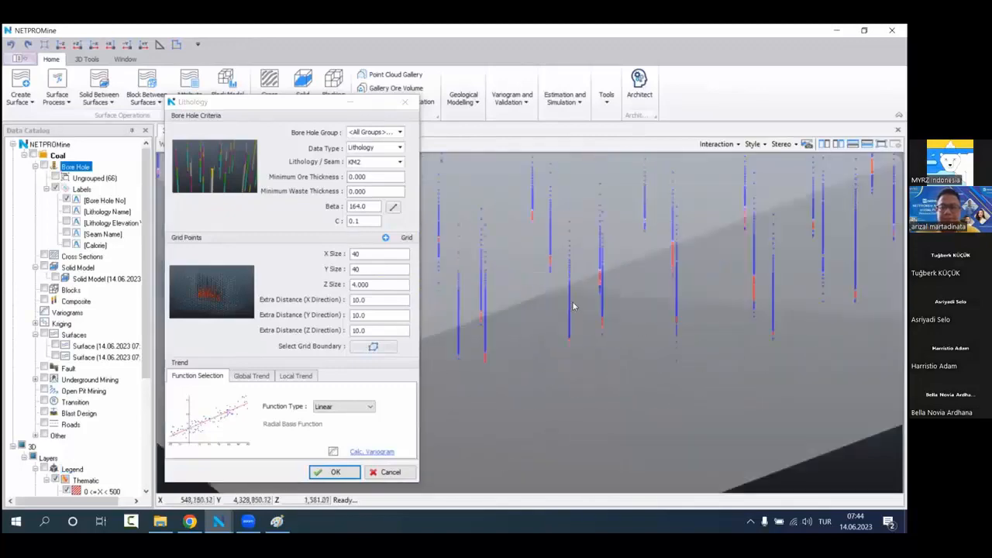
pyautogui.scroll(2, 574, 344)
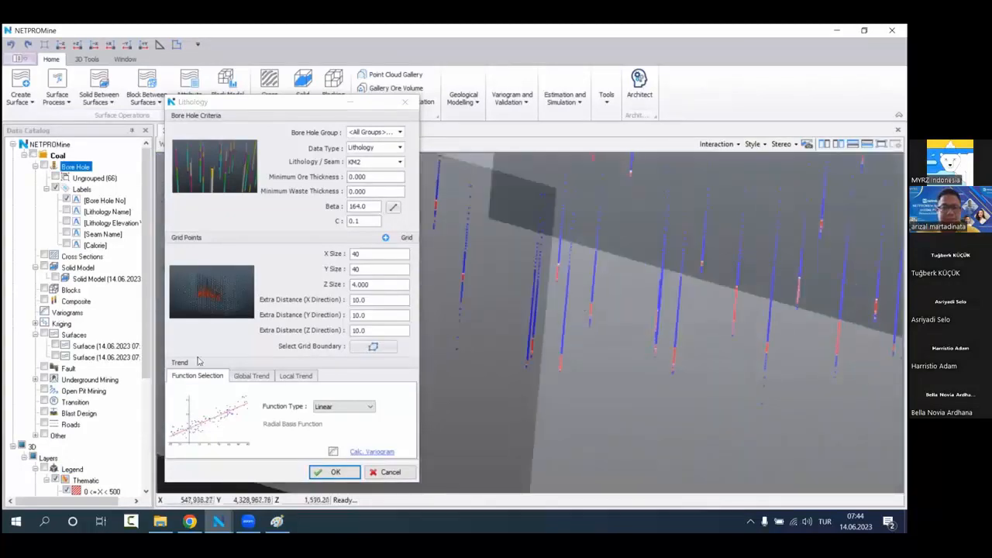
# Step: Hide the Grid, Distance Points (0) and Distance Points (+) layers, leaving only Distance Points (-) displayed for the lithology model
pyautogui.scroll(-5, 83, 418)
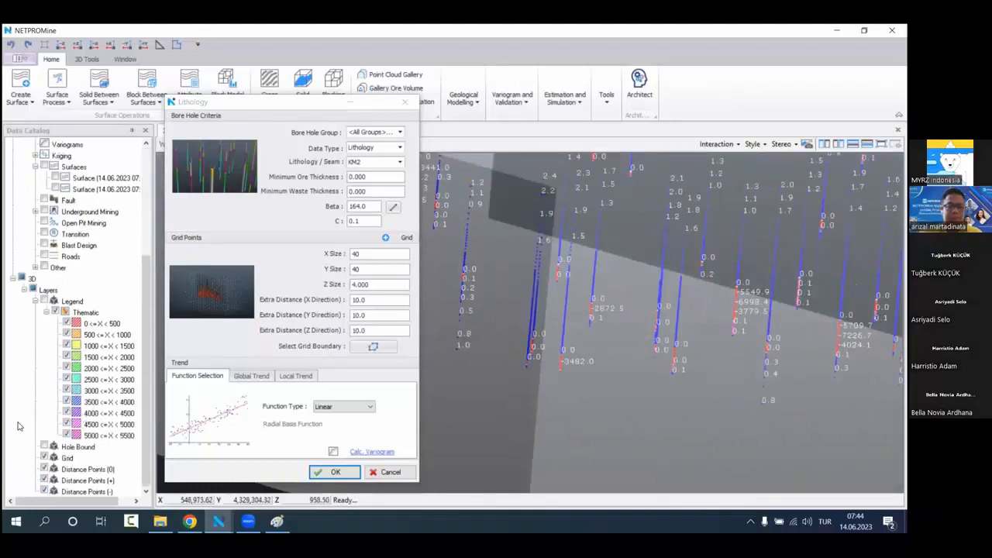
pyautogui.click(45, 460)
pyautogui.click(44, 458)
pyautogui.click(44, 469)
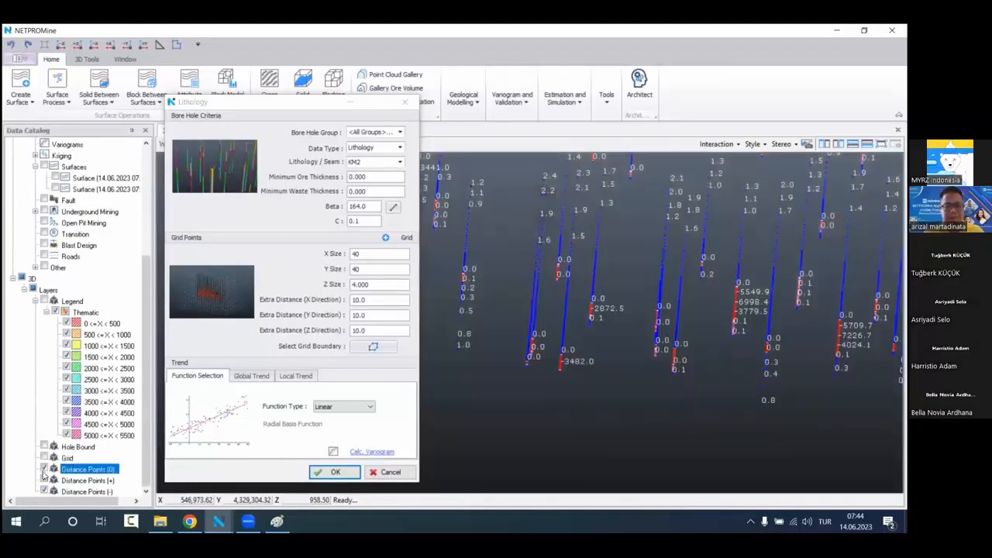
pyautogui.click(44, 481)
pyautogui.scroll(-3, 600, 391)
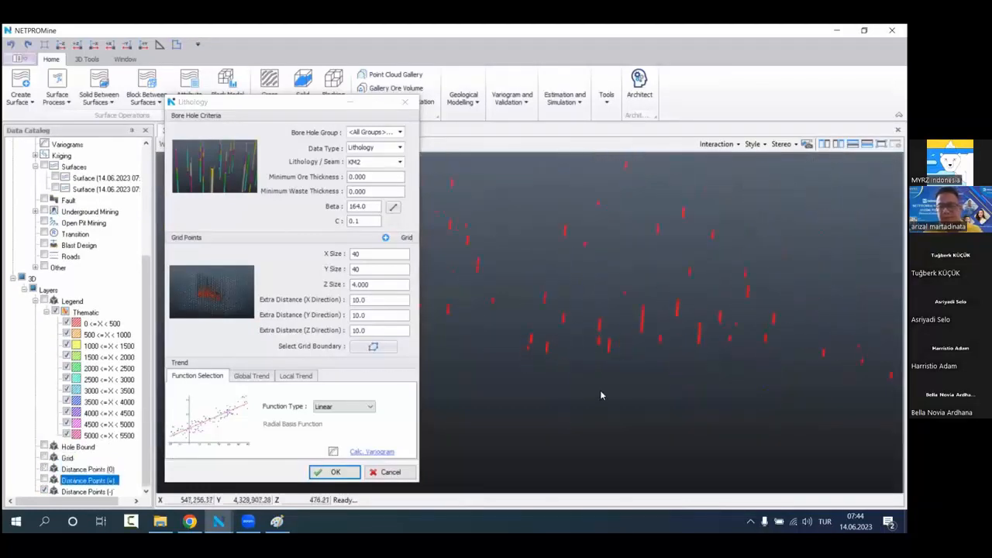
pyautogui.click(113, 492)
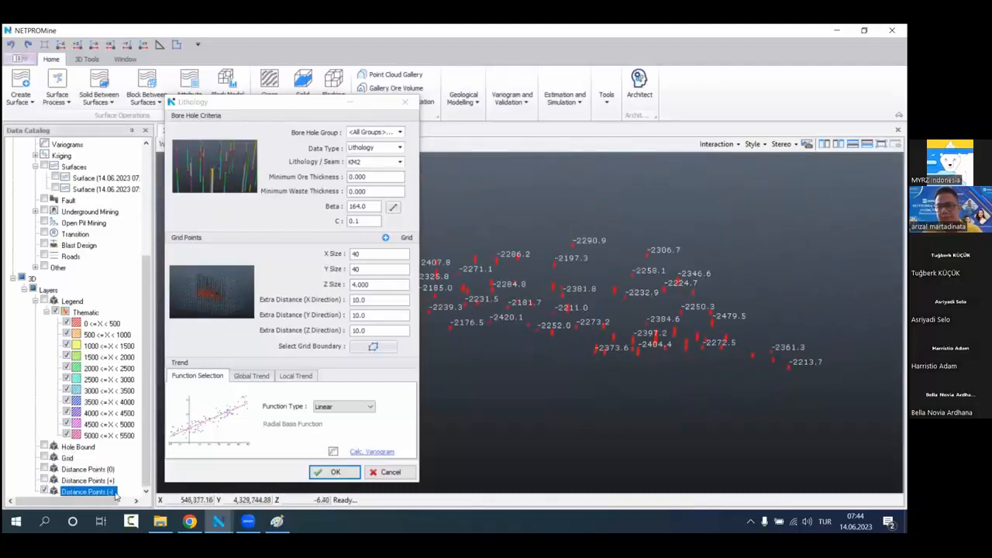
pyautogui.scroll(3, 661, 371)
pyautogui.moveTo(661, 371); pyautogui.dragTo(634, 348)
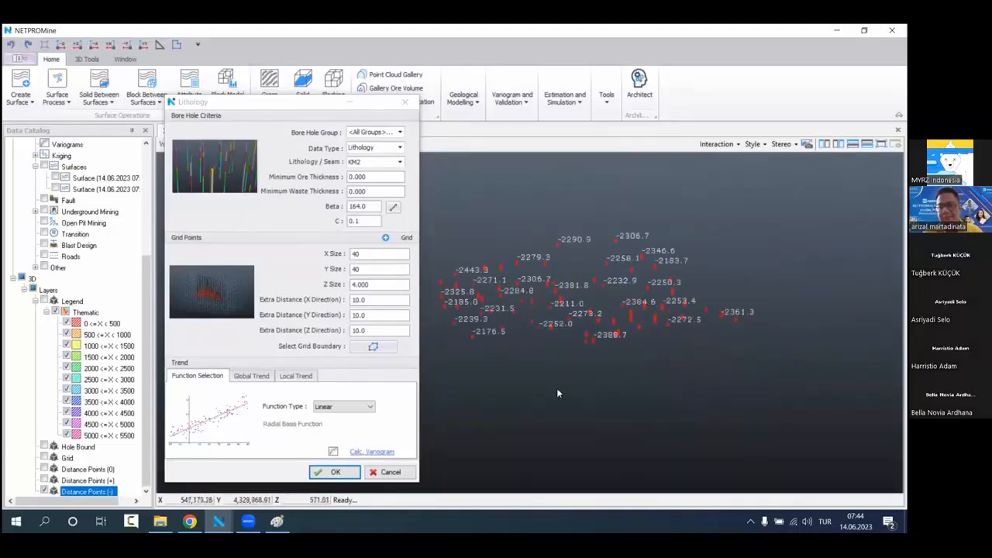
# Step: Show the Grid layer again and view the negative distance points inside the grid box from the side
pyautogui.click(44, 458)
pyautogui.moveTo(506, 316); pyautogui.dragTo(579, 314)
pyautogui.moveTo(580, 314); pyautogui.dragTo(582, 317, button='middle')
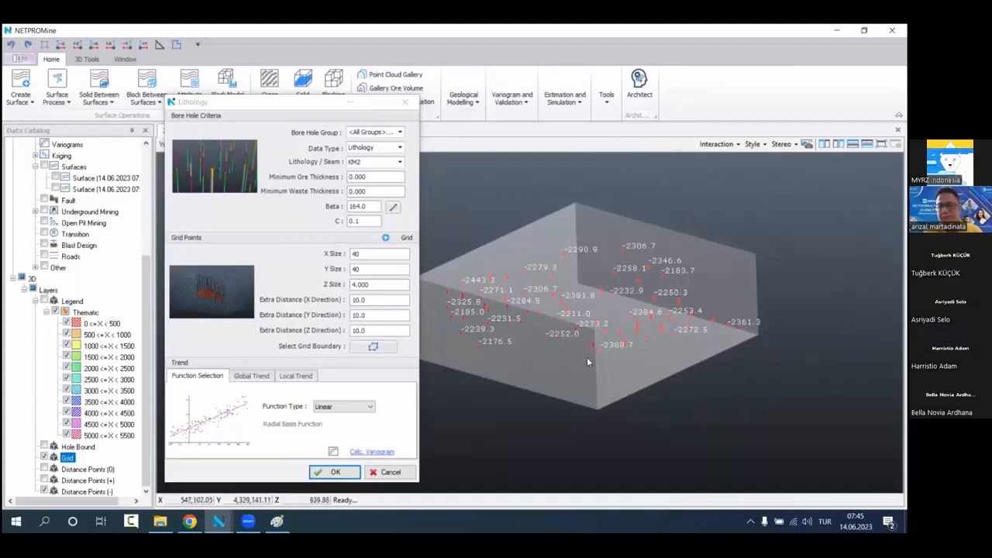
pyautogui.moveTo(586, 356); pyautogui.dragTo(583, 319, button='middle')
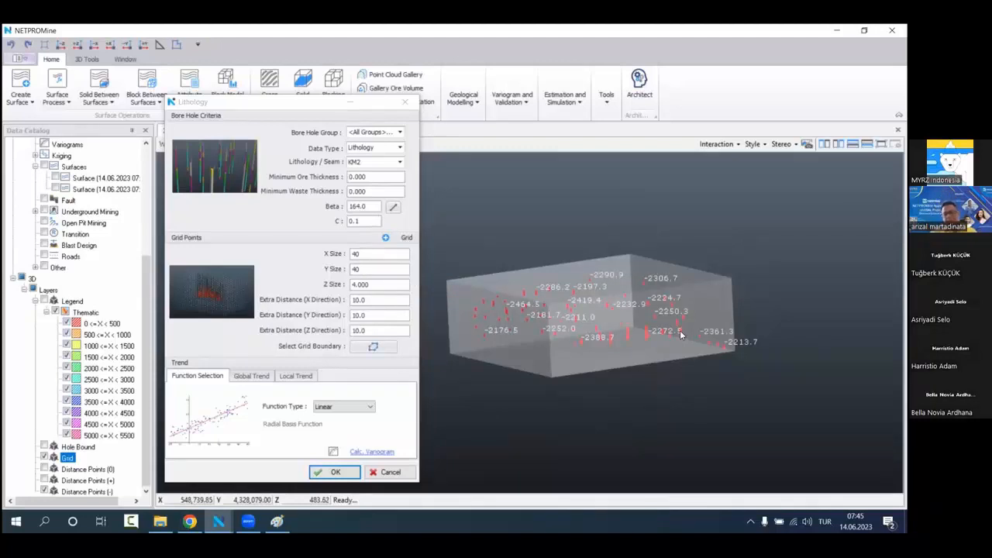
# Step: Switch to Paint and delete the old bore hole sketch from the canvas
pyautogui.click(276, 521)
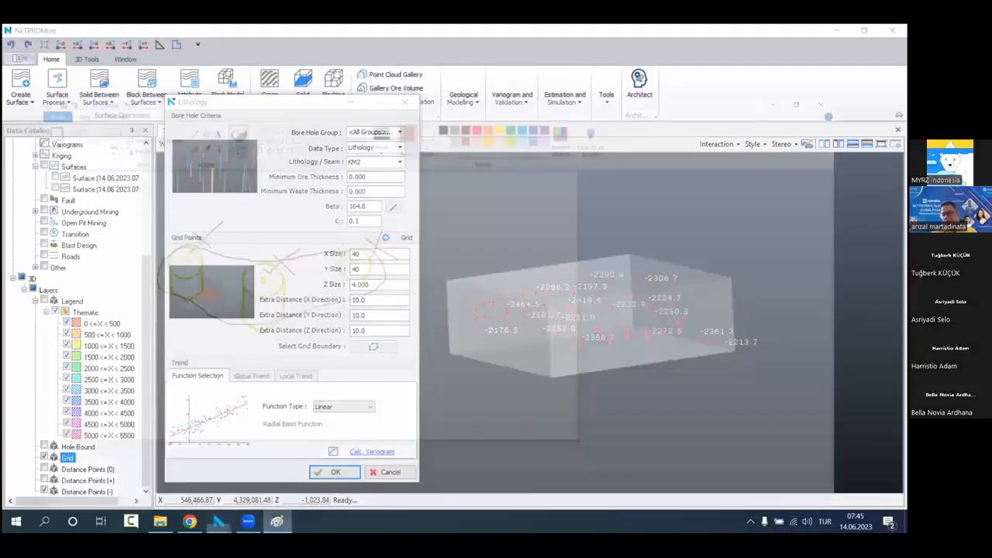
pyautogui.click(82, 67)
pyautogui.moveTo(92, 133)
pyautogui.mouseDown()
pyautogui.moveTo(275, 280)
pyautogui.moveTo(236, 261)
pyautogui.moveTo(427, 304)
pyautogui.mouseUp()
pyautogui.click(284, 327)
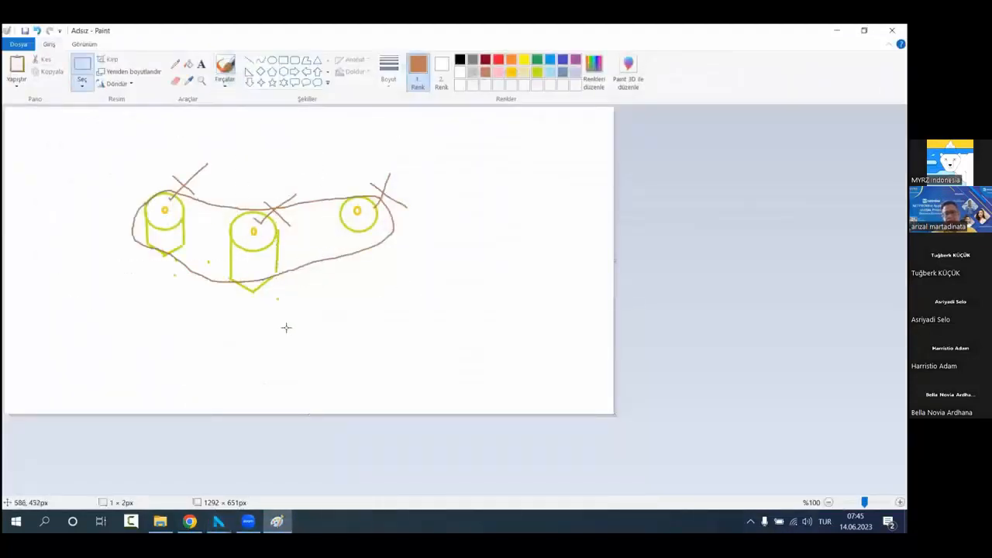
pyautogui.moveTo(111, 132)
pyautogui.mouseDown()
pyautogui.moveTo(343, 294)
pyautogui.moveTo(452, 329)
pyautogui.mouseUp()
pyautogui.press('Delete')
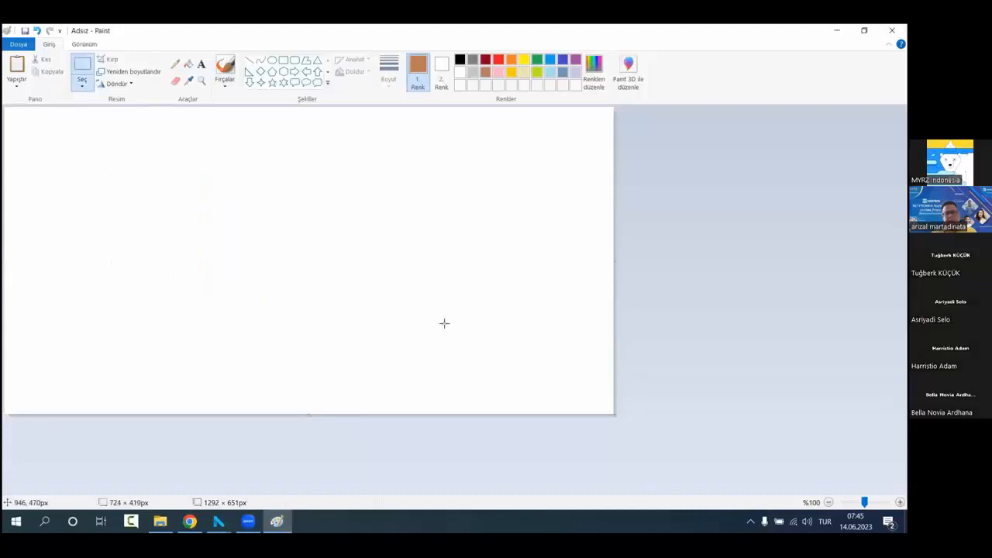
# Step: Draw three brown circles in a row across the canvas as bore hole collars
pyautogui.click(224, 70)
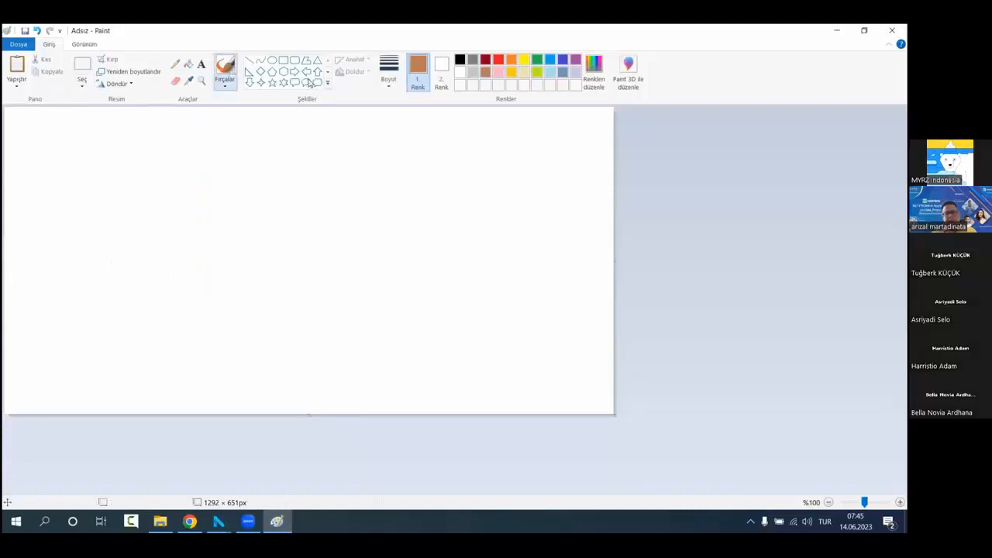
pyautogui.click(272, 60)
pyautogui.moveTo(140, 197); pyautogui.dragTo(171, 229)
pyautogui.moveTo(313, 198); pyautogui.dragTo(349, 236)
pyautogui.moveTo(506, 197); pyautogui.dragTo(544, 240)
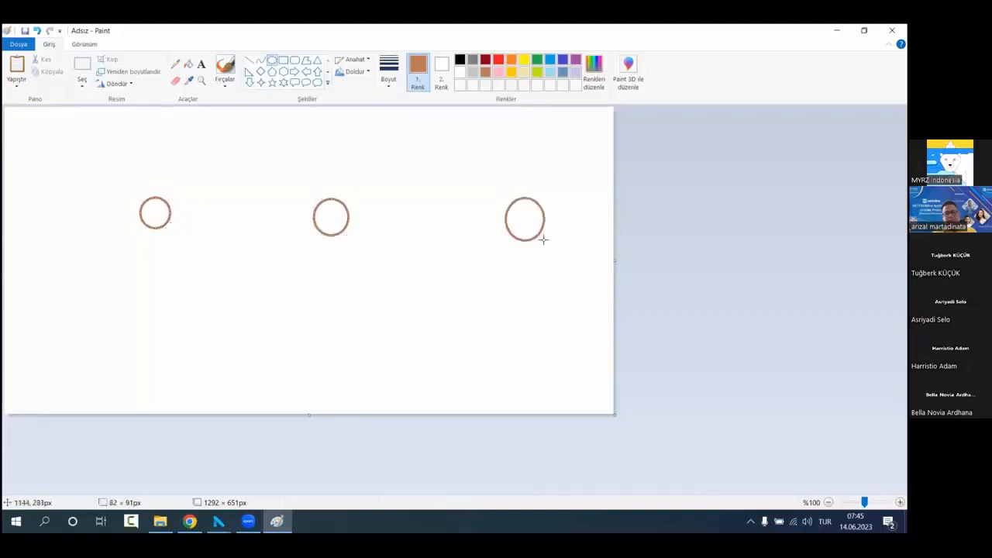
# Step: Draw a yellow shaft with sample points below the middle circle and write -1, -2, -2 and -1 beside it
pyautogui.click(224, 66)
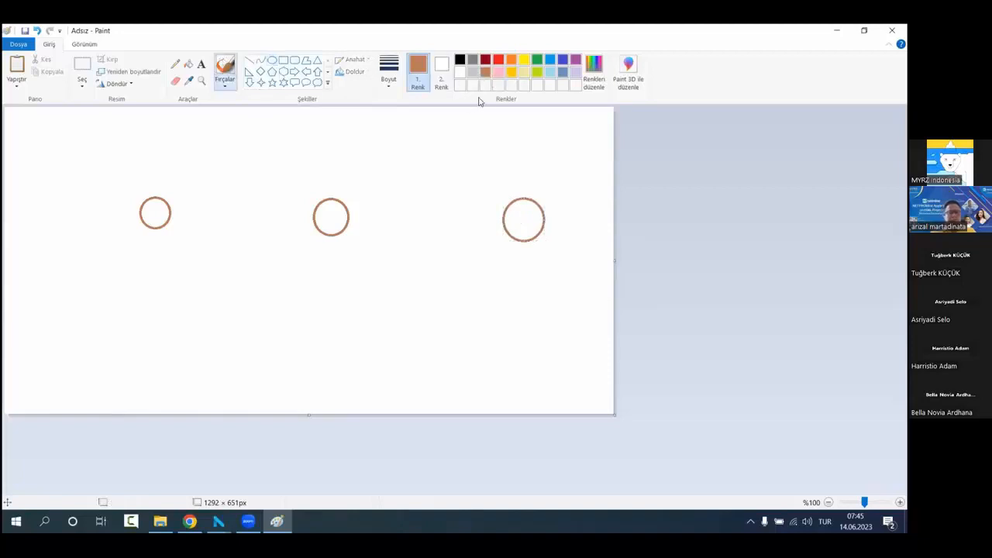
pyautogui.click(511, 72)
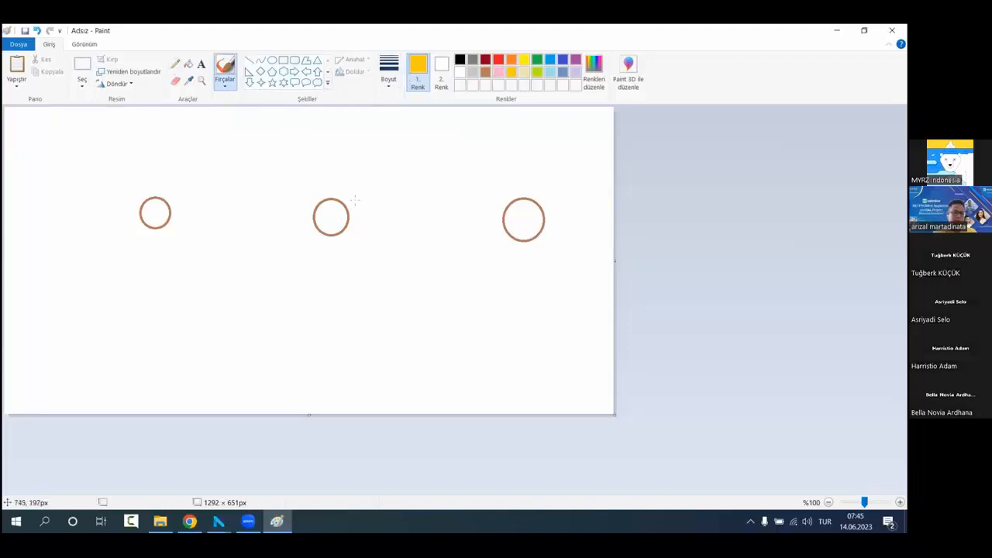
pyautogui.moveTo(348, 222)
pyautogui.mouseDown()
pyautogui.moveTo(345, 320)
pyautogui.moveTo(314, 239)
pyautogui.mouseUp()
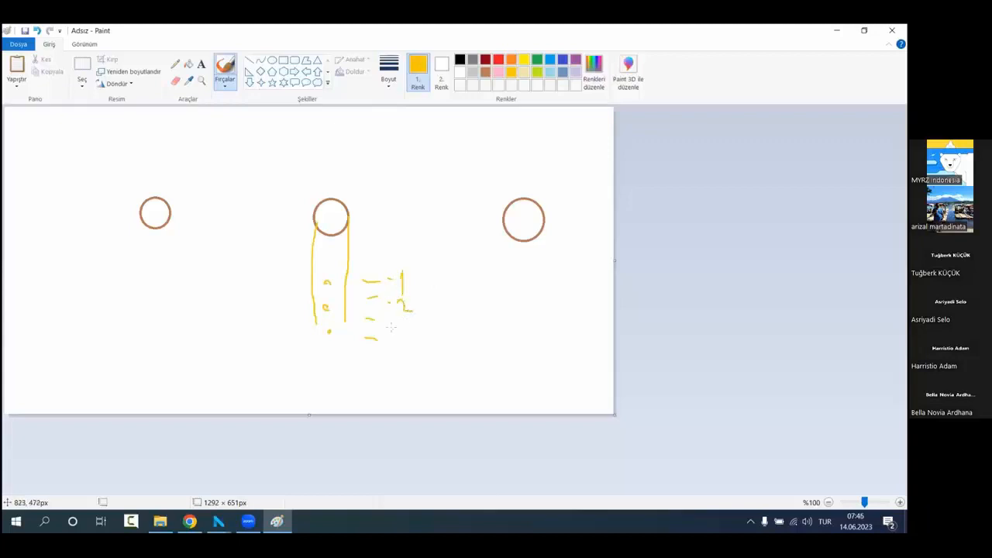
pyautogui.moveTo(390, 327); pyautogui.dragTo(397, 326)
pyautogui.moveTo(400, 324); pyautogui.dragTo(417, 334)
# Step: Sketch yellow shafts with closed lower ends below the two outer circles
pyautogui.moveTo(142, 223); pyautogui.dragTo(141, 281)
pyautogui.moveTo(169, 226); pyautogui.dragTo(163, 338)
pyautogui.moveTo(134, 274); pyautogui.dragTo(131, 333)
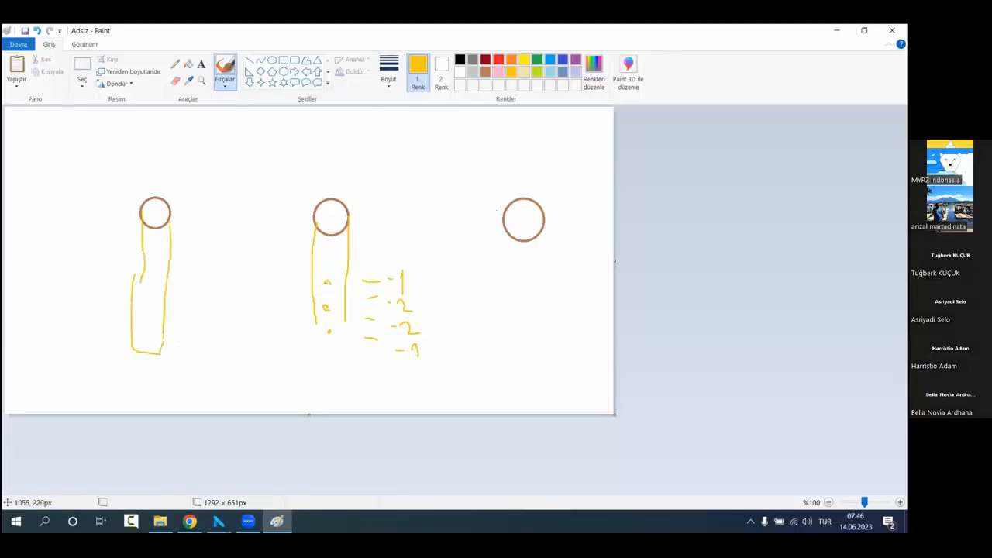
pyautogui.moveTo(501, 214); pyautogui.dragTo(494, 350)
pyautogui.moveTo(542, 226)
pyautogui.mouseDown()
pyautogui.moveTo(527, 355)
pyautogui.moveTo(548, 357)
pyautogui.mouseUp()
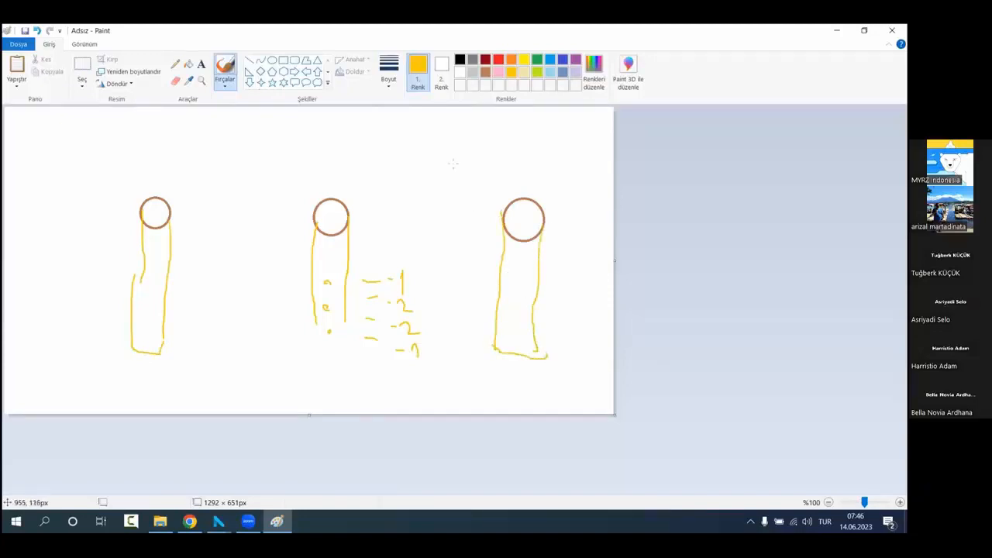
# Step: Draw brown rectangles around the lower part of all three shafts and mark short blue-grey dashes inside them
pyautogui.click(485, 72)
pyautogui.click(284, 71)
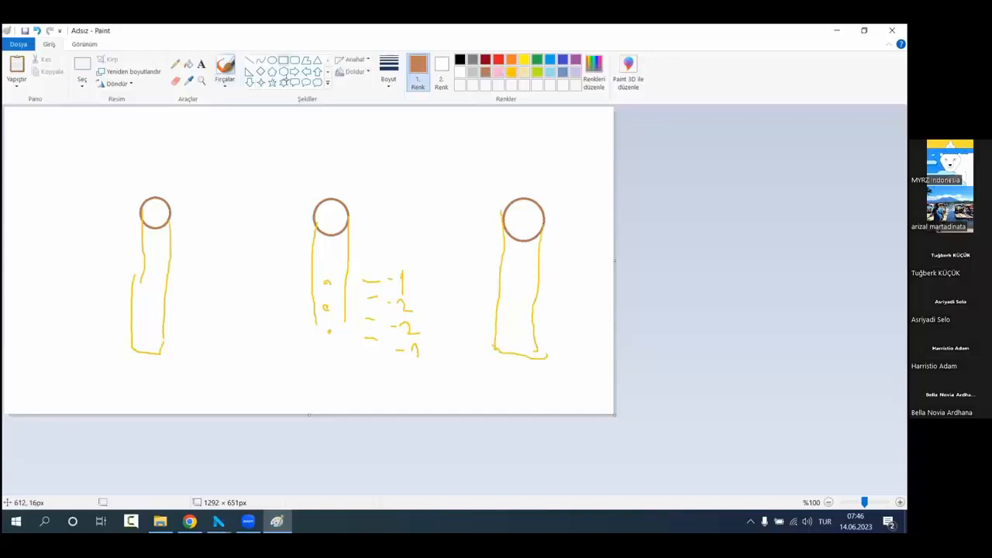
pyautogui.moveTo(314, 270); pyautogui.dragTo(345, 355)
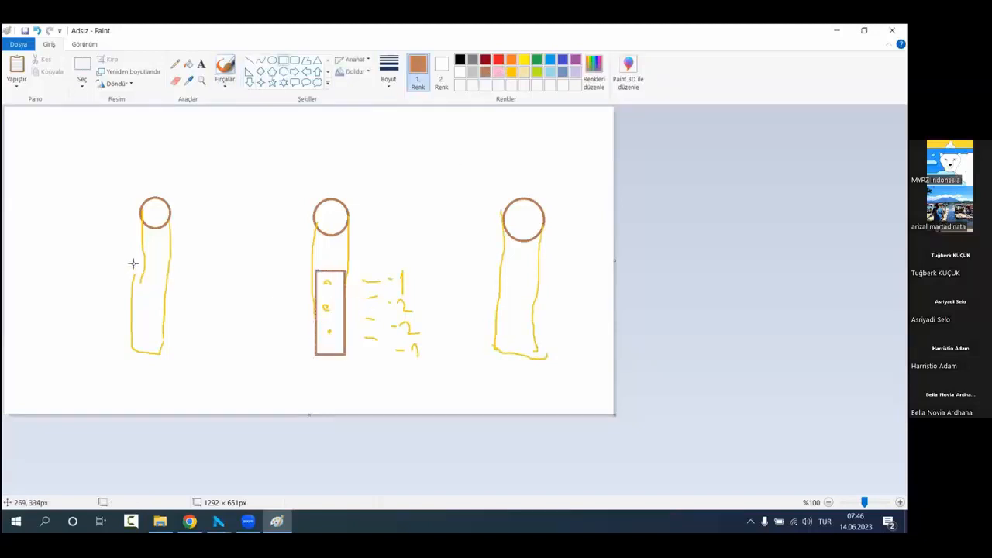
pyautogui.moveTo(133, 263); pyautogui.dragTo(174, 355)
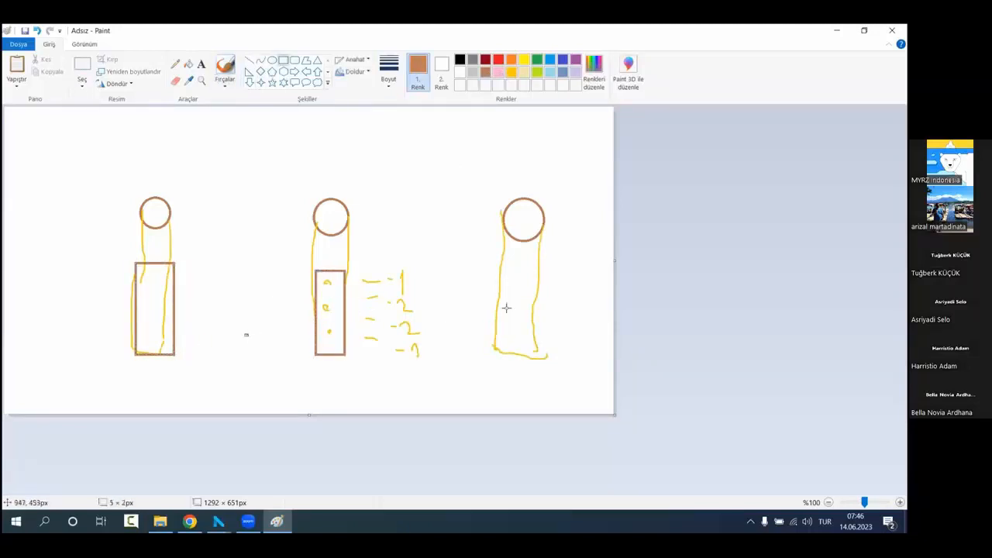
pyautogui.moveTo(490, 277); pyautogui.dragTo(535, 364)
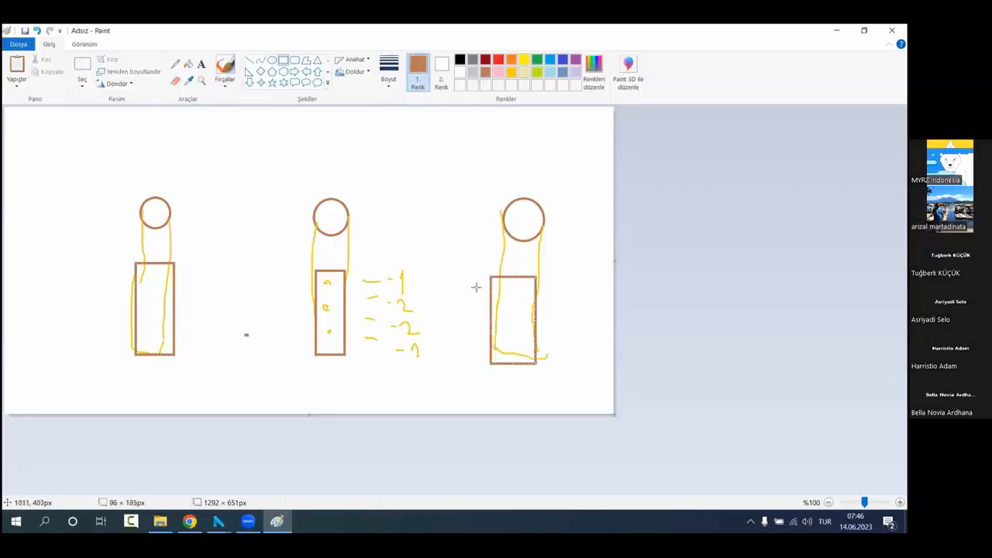
pyautogui.click(224, 68)
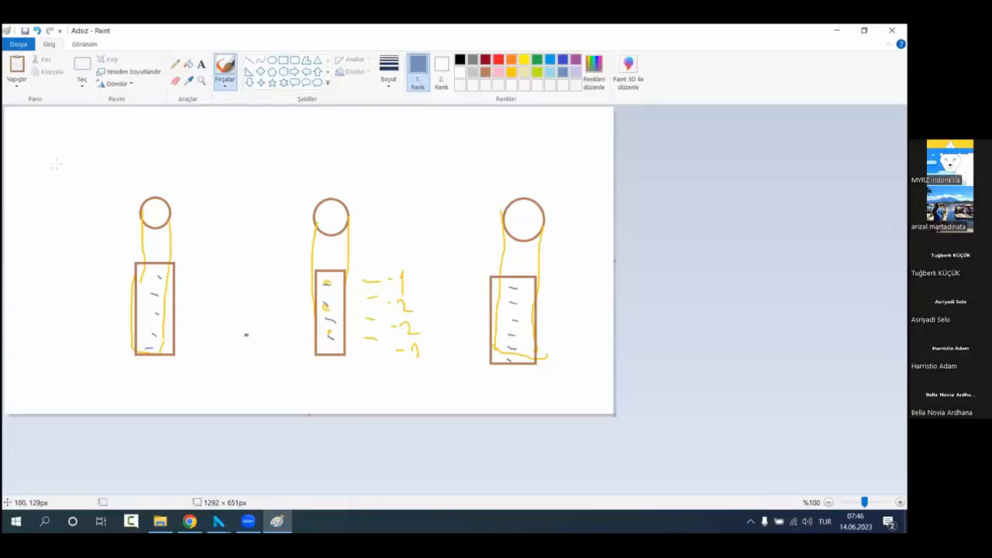
# Step: Draw the upper face of a large perspective box over the bore holes with straight blue-grey lines
pyautogui.click(249, 61)
pyautogui.moveTo(30, 212); pyautogui.dragTo(195, 128)
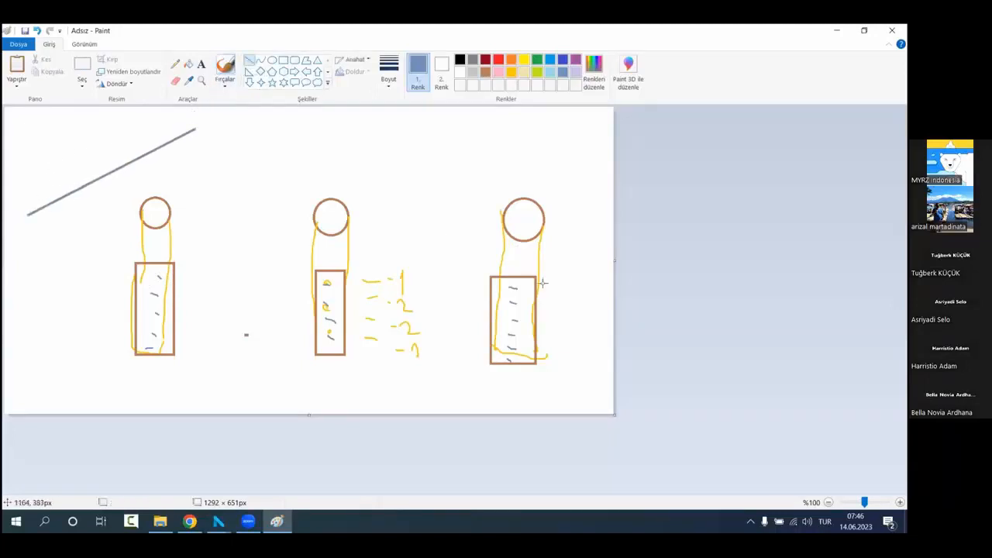
pyautogui.moveTo(561, 291)
pyautogui.mouseDown()
pyautogui.moveTo(641, 171)
pyautogui.moveTo(584, 150)
pyautogui.moveTo(533, 275)
pyautogui.moveTo(563, 248)
pyautogui.moveTo(504, 263)
pyautogui.mouseUp()
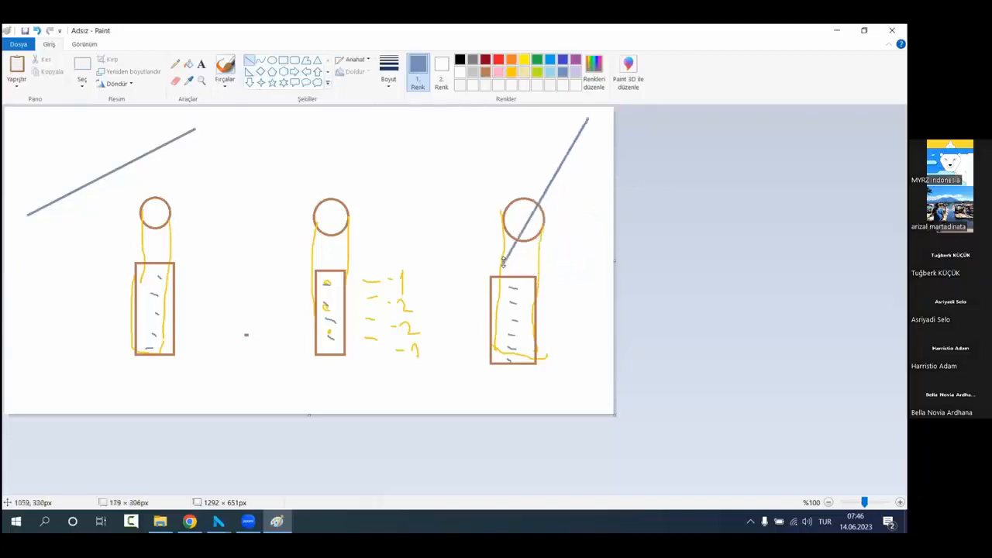
pyautogui.moveTo(587, 130); pyautogui.dragTo(602, 139)
pyautogui.click(587, 170)
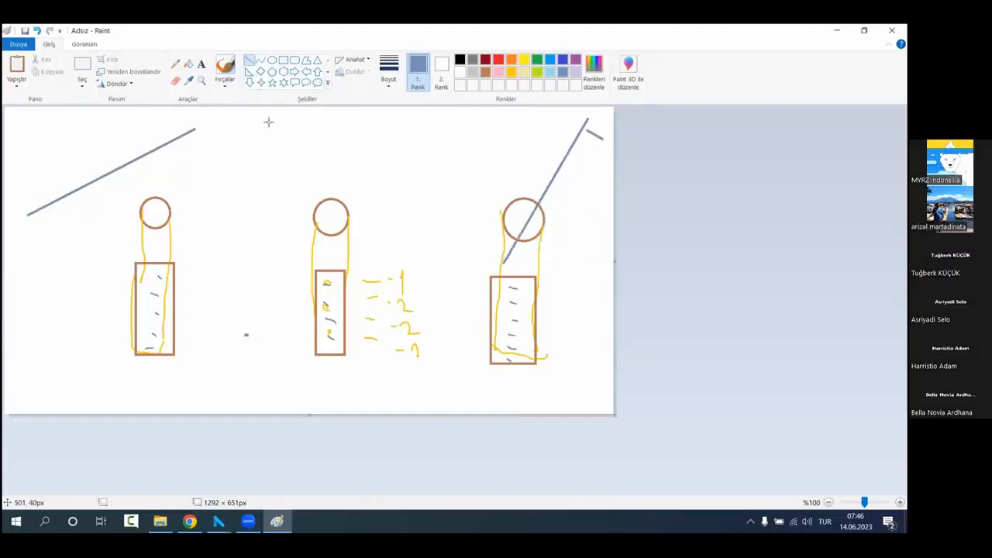
pyautogui.moveTo(195, 126); pyautogui.dragTo(586, 121)
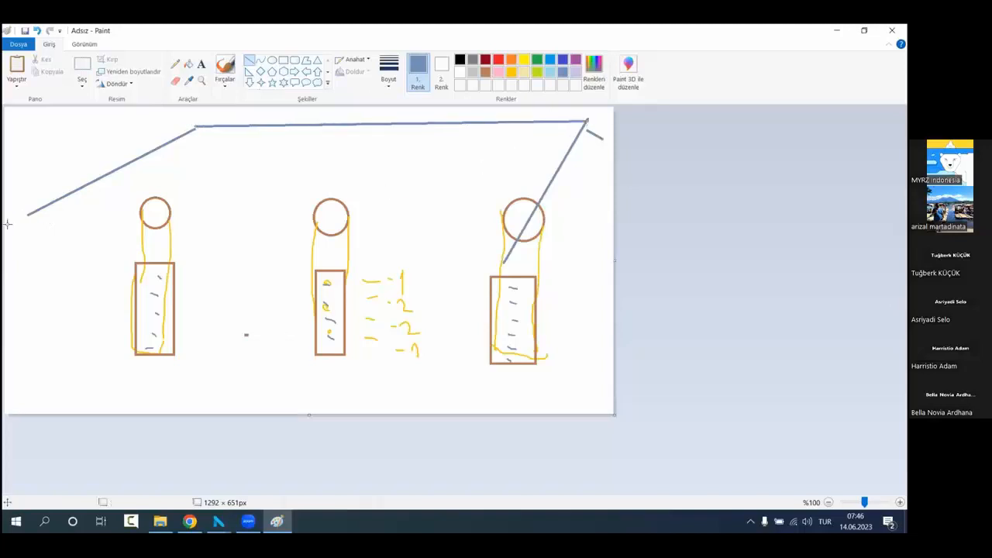
pyautogui.moveTo(27, 214); pyautogui.dragTo(504, 264)
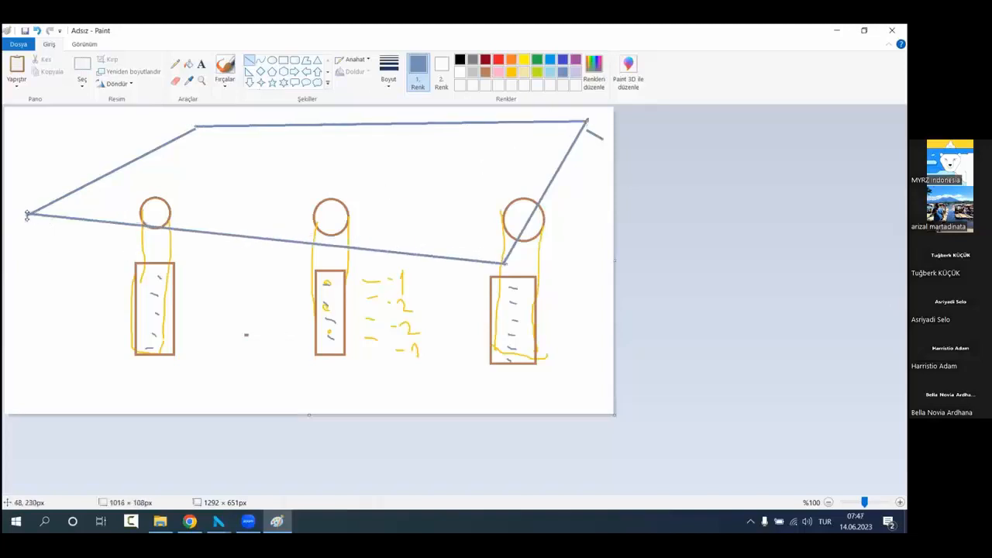
# Step: Draw vertical blue-grey edges down from the two front corners and the far right corner of the box
pyautogui.click(30, 220)
pyautogui.moveTo(30, 215); pyautogui.dragTo(44, 409)
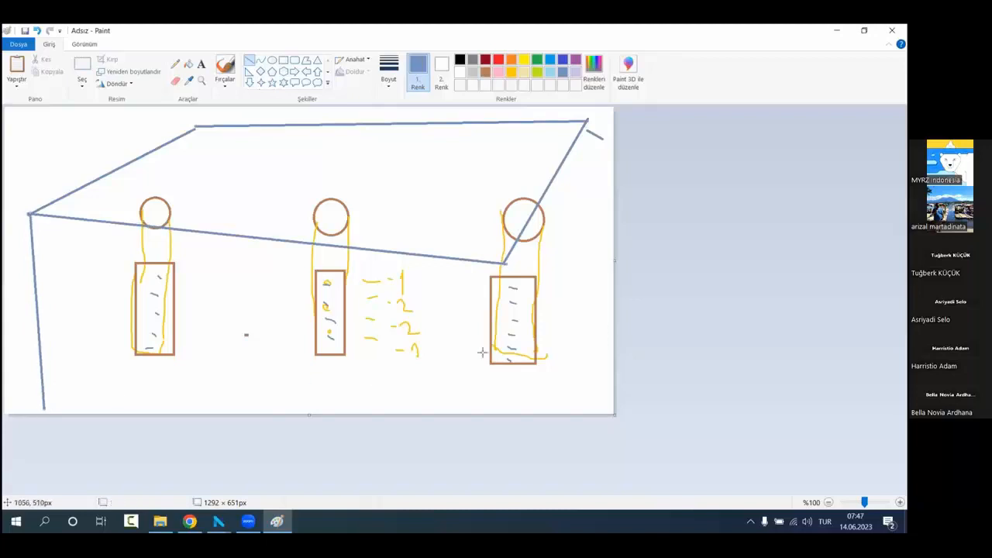
pyautogui.moveTo(587, 123); pyautogui.dragTo(586, 358)
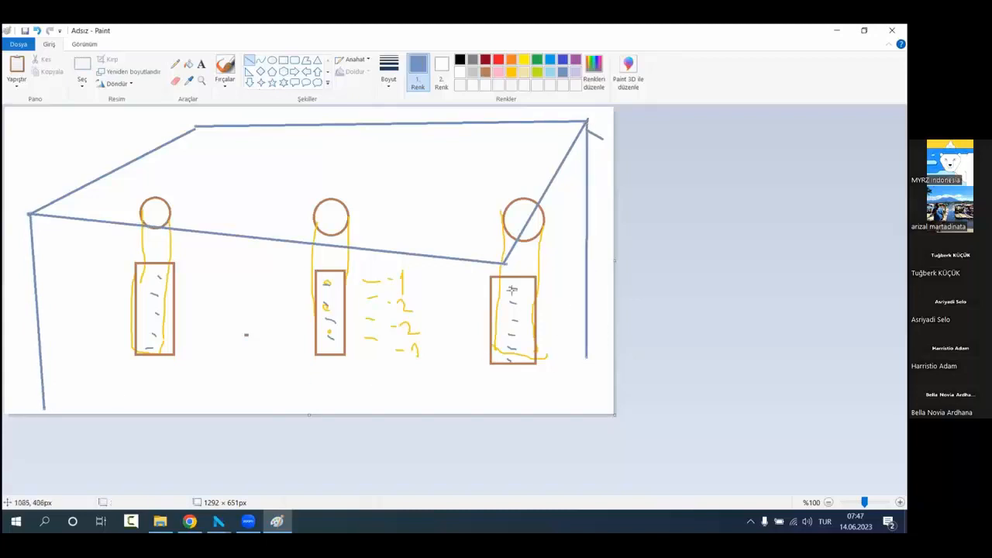
pyautogui.moveTo(504, 284); pyautogui.dragTo(507, 384)
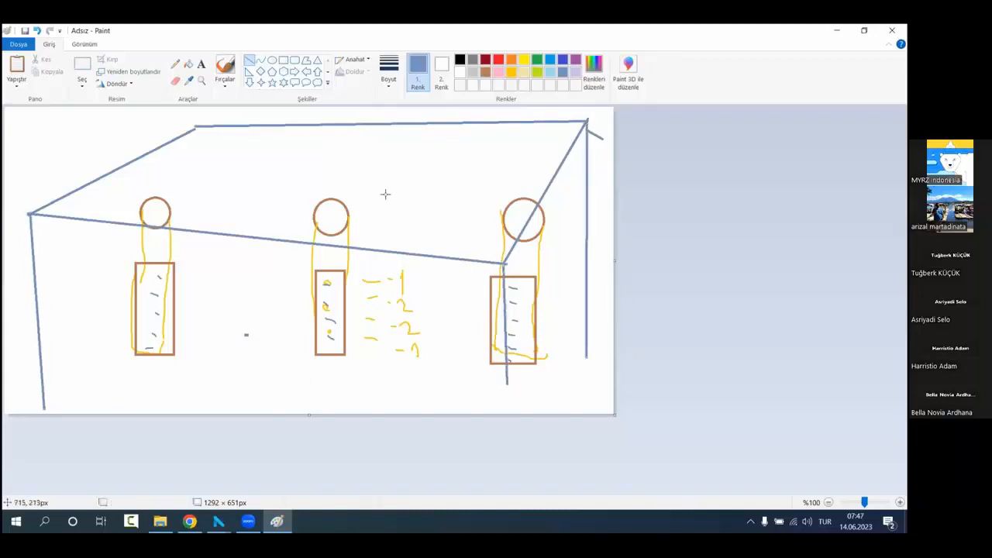
# Step: Sketch rows of dashed brush lines connecting the dashes of neighbouring bore holes
pyautogui.click(225, 68)
pyautogui.moveTo(178, 274); pyautogui.dragTo(299, 283)
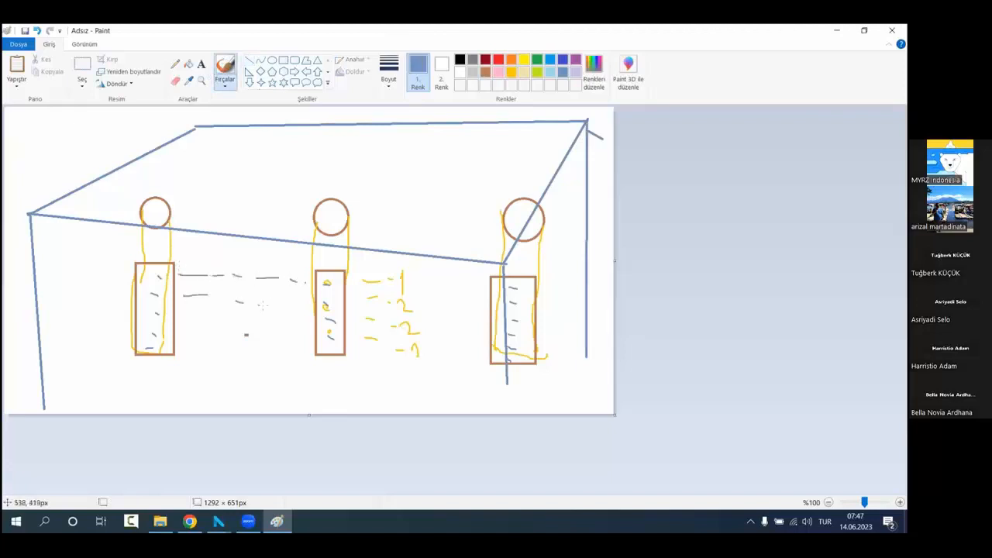
pyautogui.moveTo(195, 322); pyautogui.dragTo(275, 329)
pyautogui.moveTo(185, 341); pyautogui.dragTo(212, 349)
pyautogui.moveTo(250, 356); pyautogui.dragTo(295, 359)
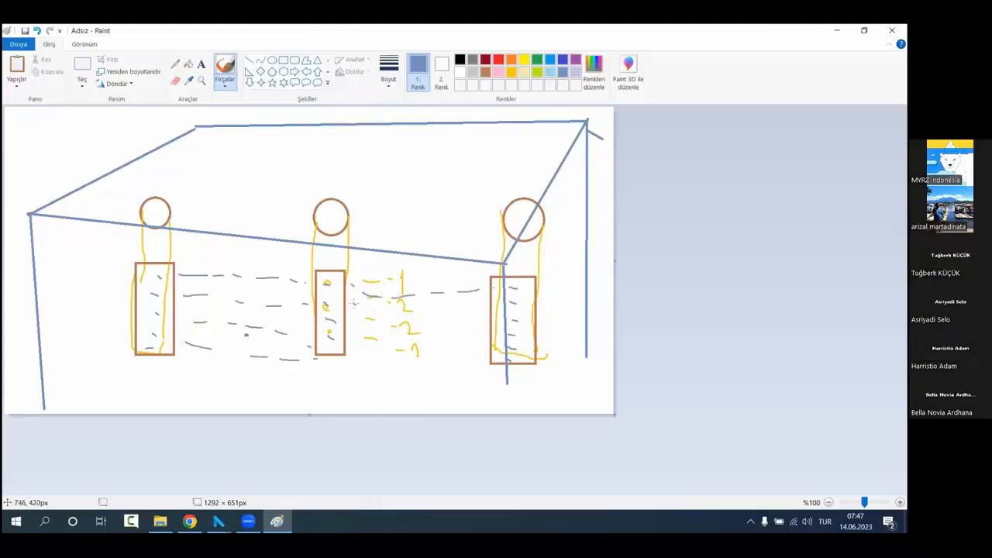
pyautogui.moveTo(354, 302); pyautogui.dragTo(448, 312)
# Step: Undo the dashed connecting lines between the bore holes
pyautogui.click(38, 31)
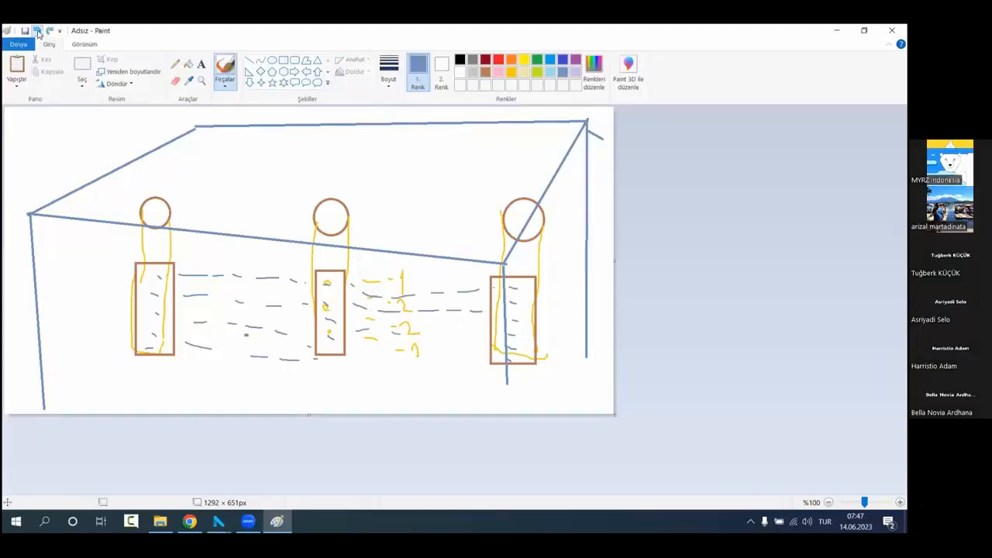
pyautogui.click(37, 31)
pyautogui.click(38, 31)
pyautogui.click(37, 31)
pyautogui.click(37, 31)
pyautogui.click(37, 31)
pyautogui.click(37, 31)
pyautogui.click(38, 31)
pyautogui.click(37, 31)
pyautogui.click(37, 31)
pyautogui.click(37, 31)
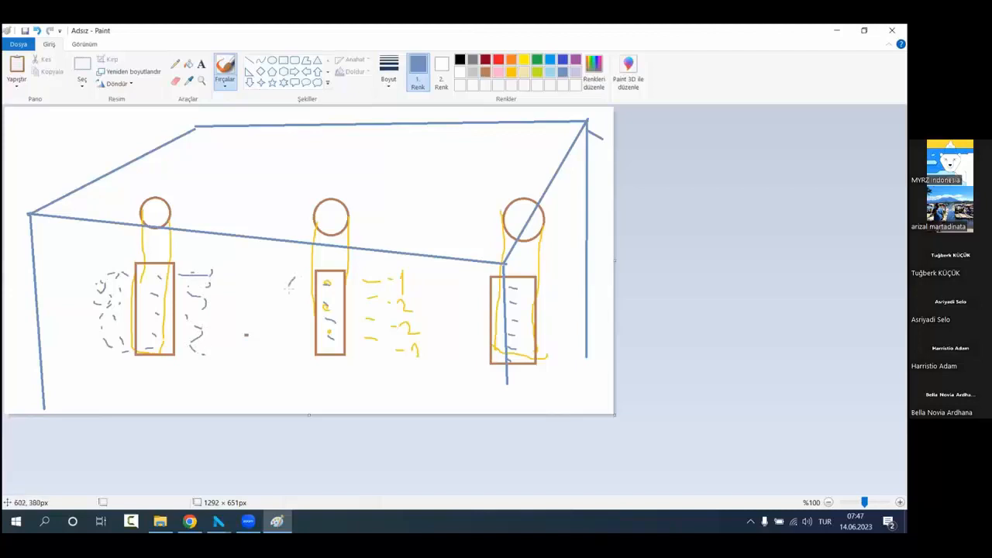
# Step: Sketch short dashes beside the middle bore hole and draw closed freehand outlines around all three bore-hole intervals
pyautogui.moveTo(300, 320); pyautogui.dragTo(302, 347)
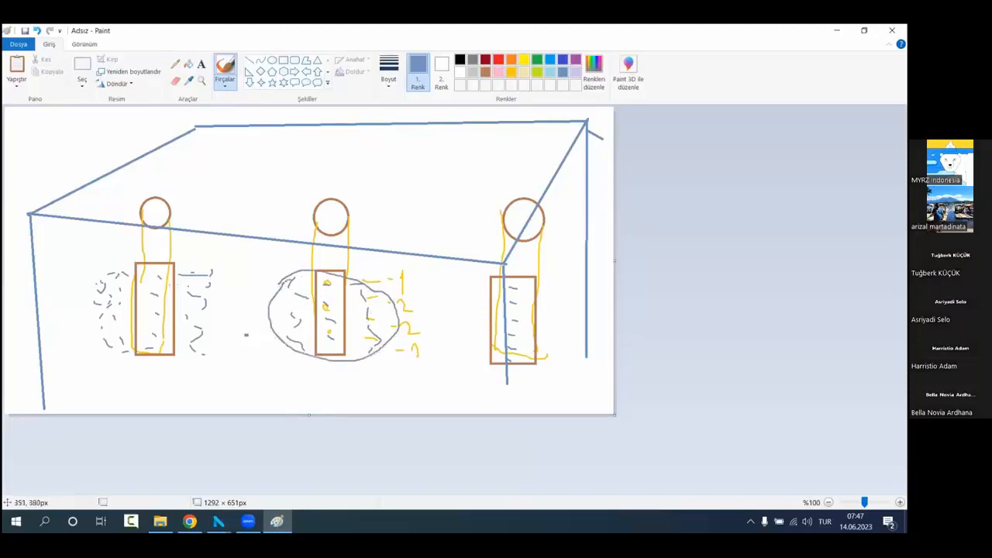
pyautogui.moveTo(215, 279)
pyautogui.mouseDown()
pyautogui.moveTo(94, 271)
pyautogui.moveTo(188, 356)
pyautogui.moveTo(206, 279)
pyautogui.mouseUp()
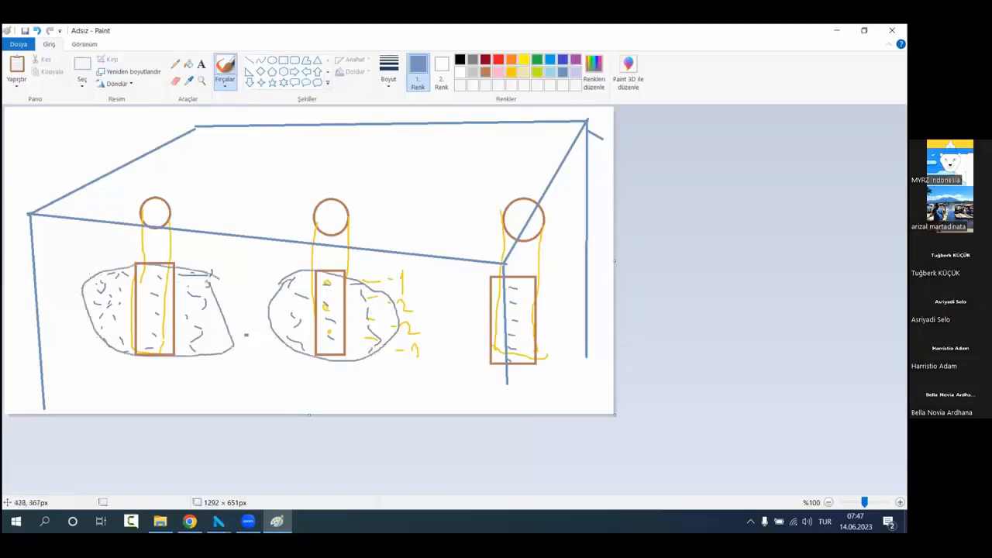
pyautogui.moveTo(573, 290)
pyautogui.mouseDown()
pyautogui.moveTo(449, 283)
pyautogui.moveTo(490, 354)
pyautogui.moveTo(565, 279)
pyautogui.mouseUp()
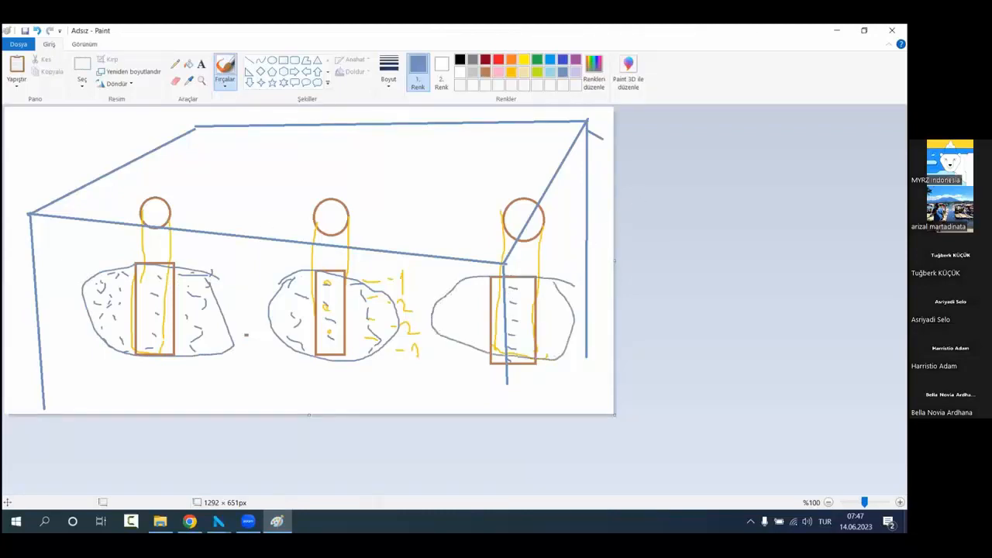
# Step: Switch to NETPROMine, close the Lithology settings and run Produce Model for the geological model
pyautogui.click(837, 31)
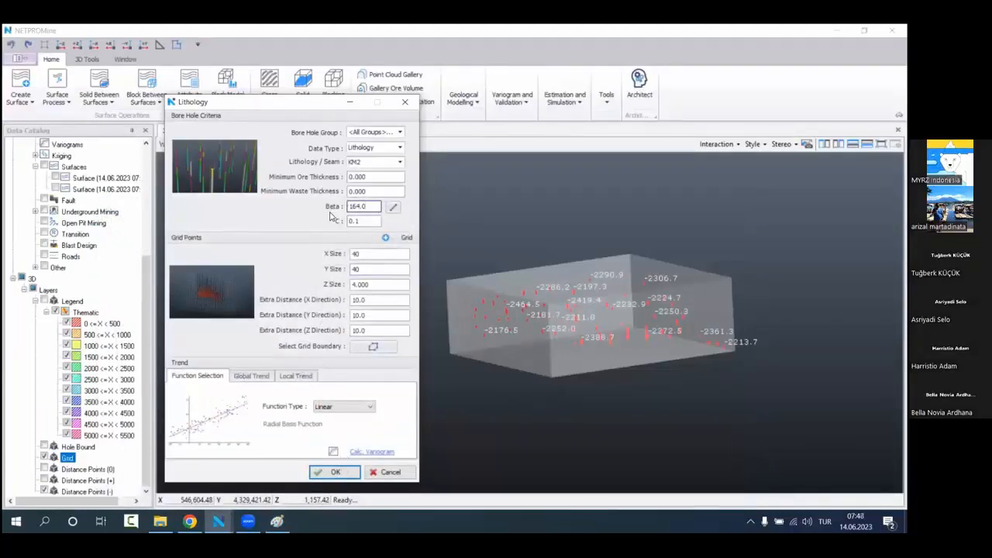
pyautogui.click(404, 101)
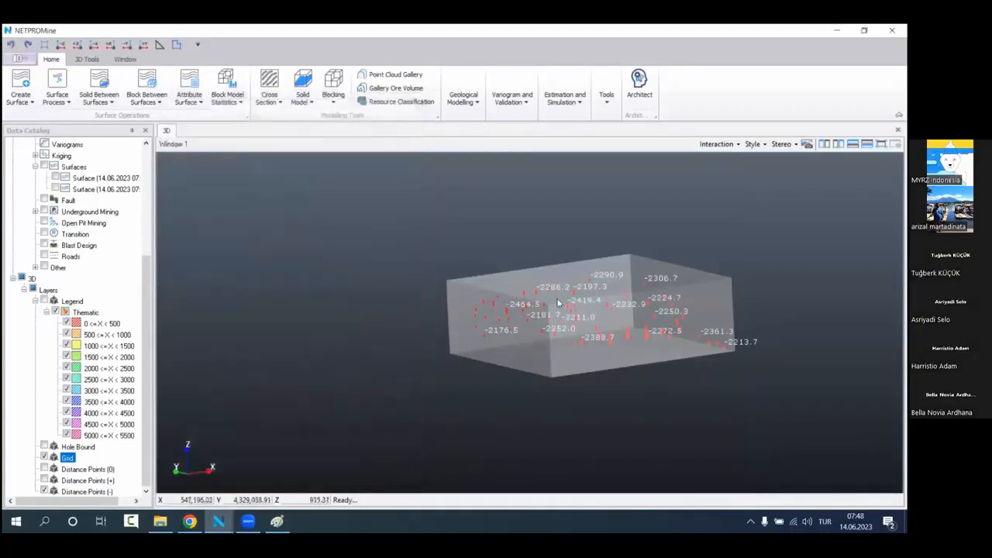
pyautogui.moveTo(549, 304); pyautogui.dragTo(447, 341, button='middle')
pyautogui.scroll(1, 449, 340)
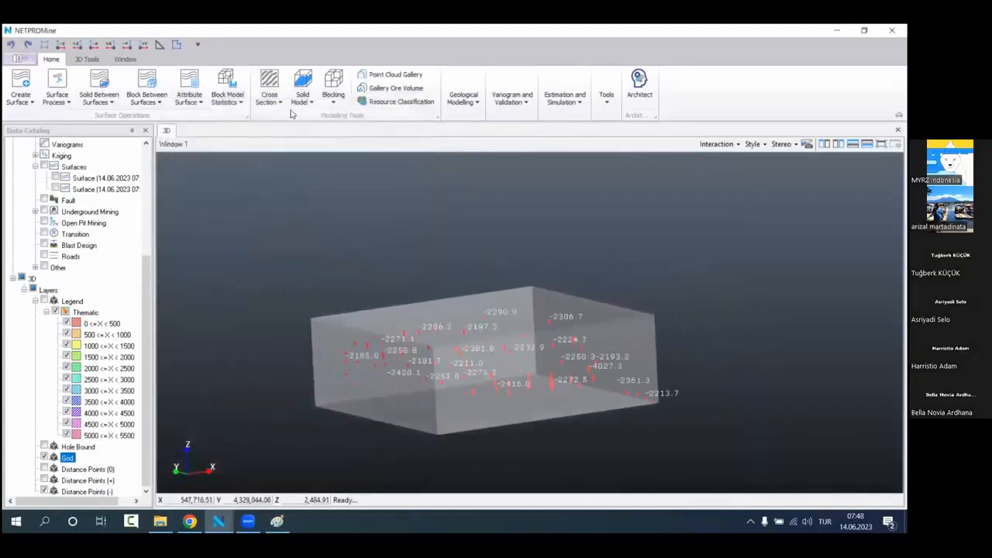
pyautogui.click(473, 101)
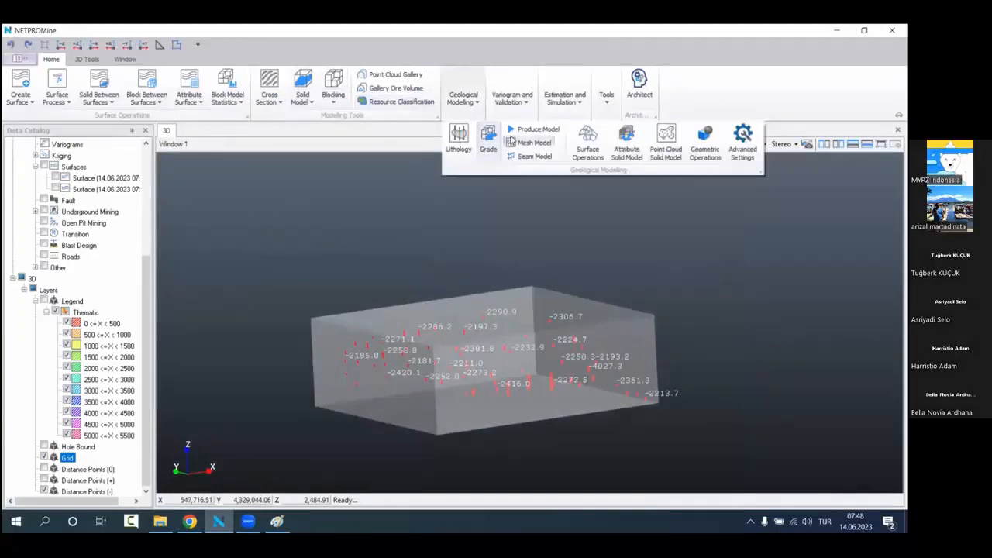
pyautogui.click(534, 129)
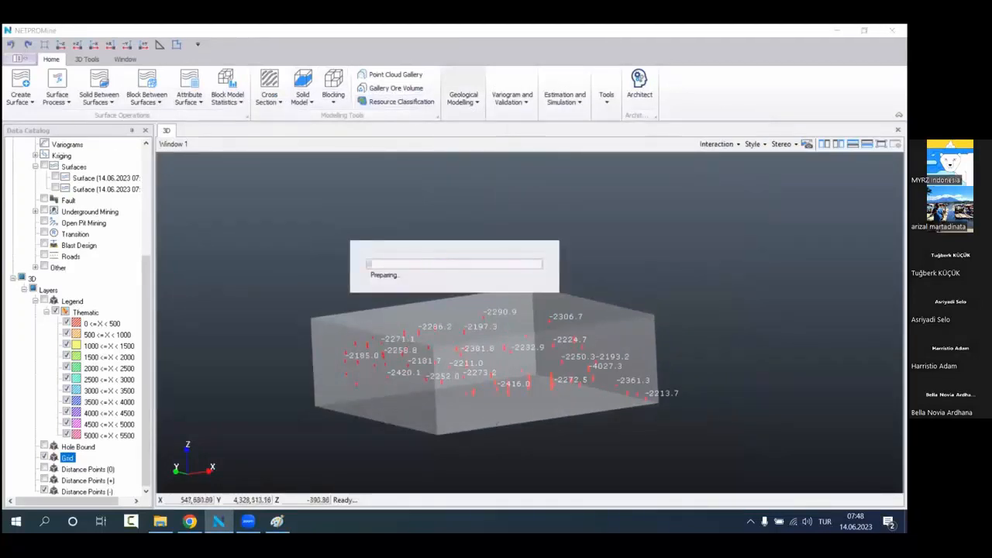
# Step: Switch to Paint and sketch rows of dashed lines linking the outlines of the three neighbouring bore holes
pyautogui.click(277, 520)
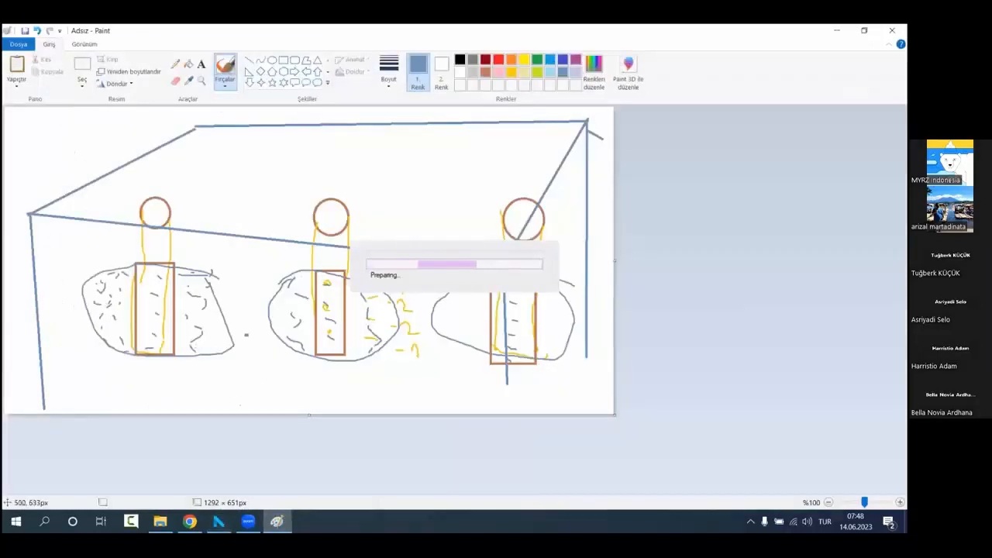
pyautogui.moveTo(220, 276)
pyautogui.mouseDown()
pyautogui.moveTo(270, 281)
pyautogui.moveTo(260, 297)
pyautogui.moveTo(275, 295)
pyautogui.mouseUp()
pyautogui.moveTo(228, 319); pyautogui.dragTo(266, 318)
pyautogui.moveTo(250, 351); pyautogui.dragTo(360, 368)
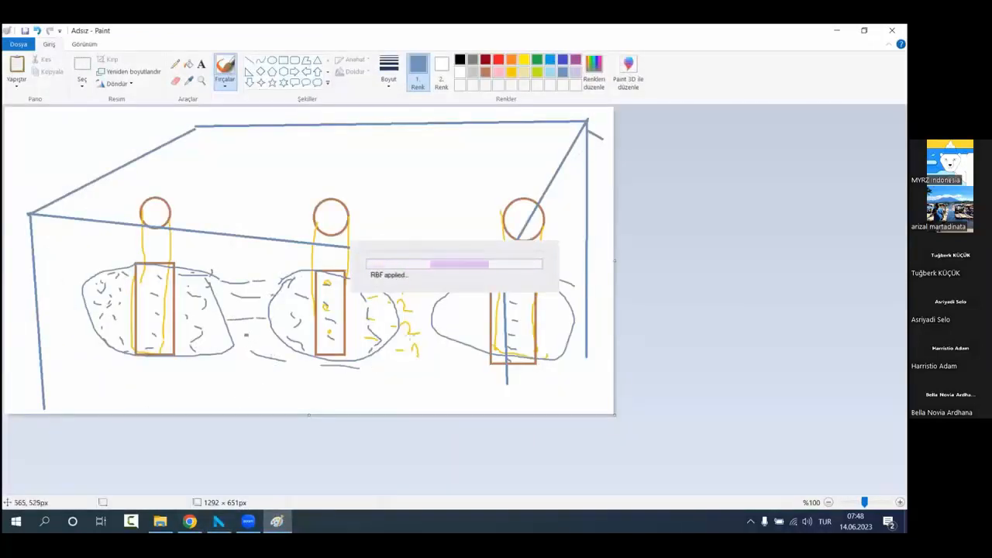
pyautogui.moveTo(248, 336); pyautogui.dragTo(264, 340)
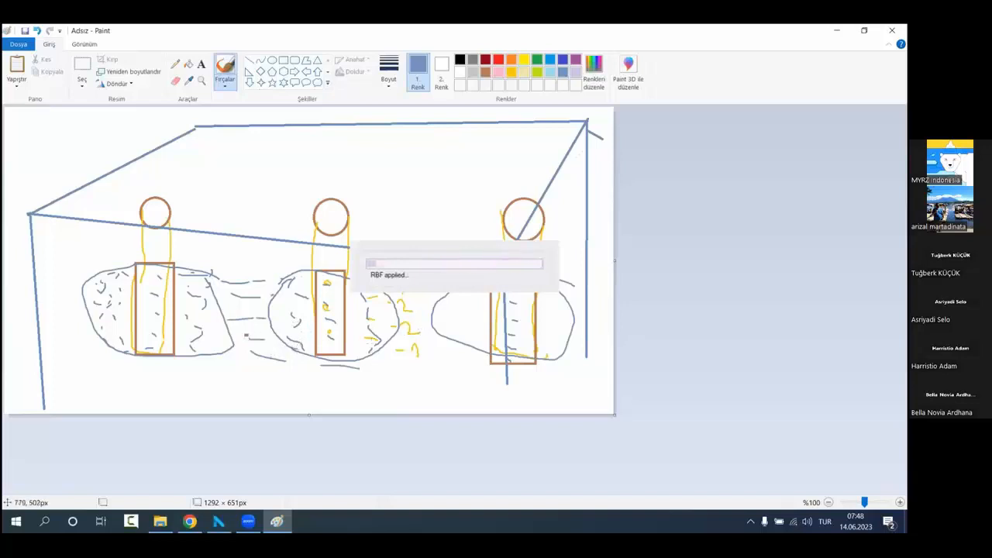
pyautogui.moveTo(371, 361); pyautogui.dragTo(423, 364)
pyautogui.moveTo(448, 359); pyautogui.dragTo(471, 359)
pyautogui.moveTo(390, 348); pyautogui.dragTo(453, 347)
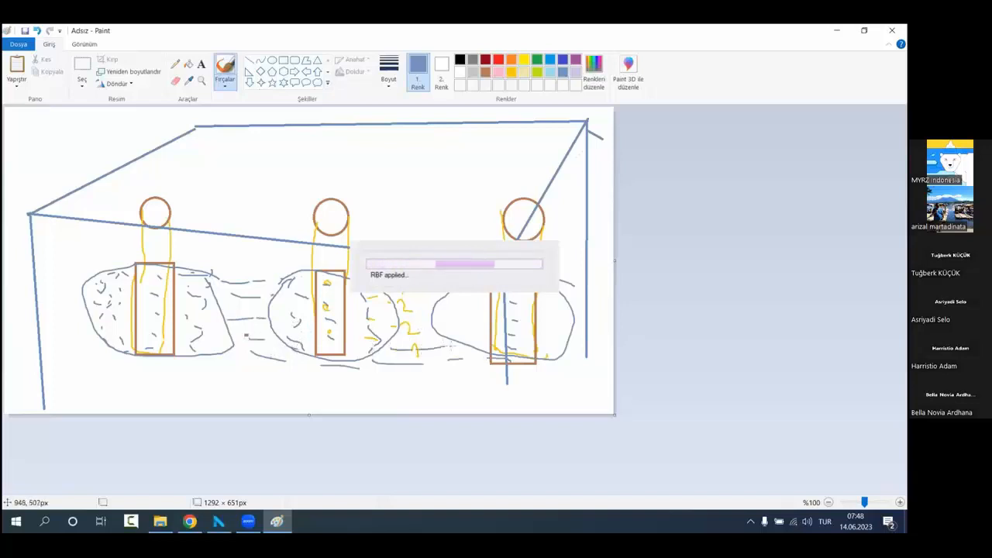
pyautogui.moveTo(415, 316); pyautogui.dragTo(425, 317)
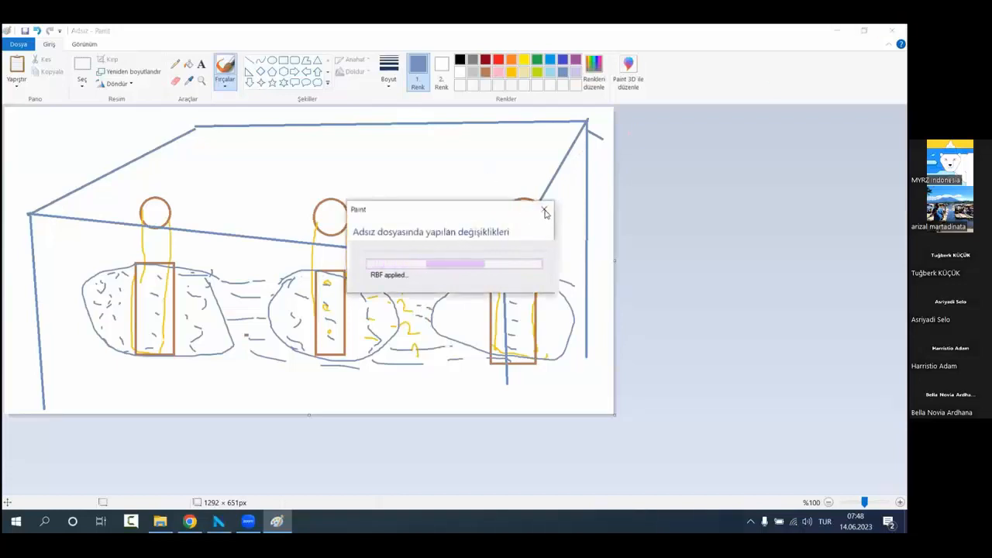
pyautogui.press('Escape')
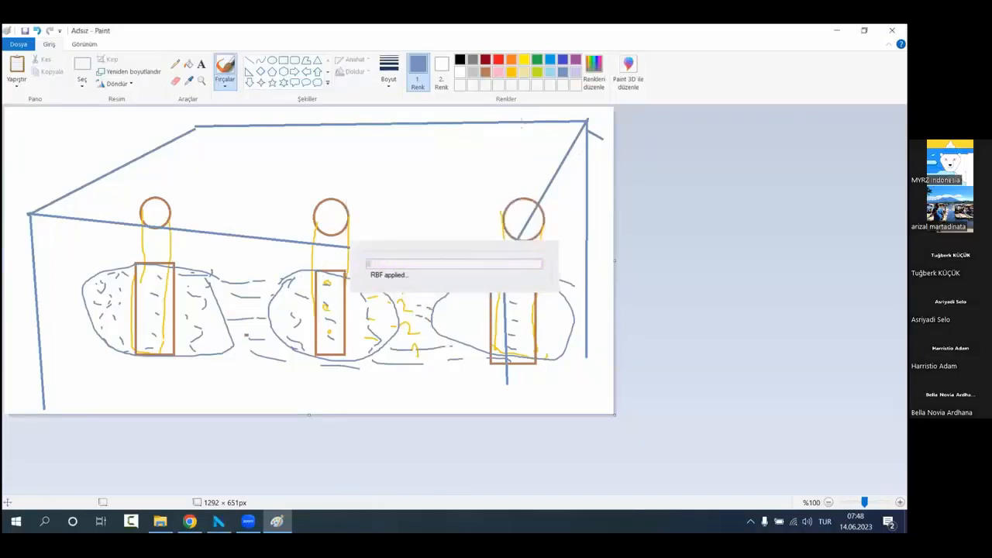
# Step: Select the rectangular strip containing the three bore-hole circles and delete it
pyautogui.click(82, 68)
pyautogui.moveTo(121, 195); pyautogui.dragTo(549, 244)
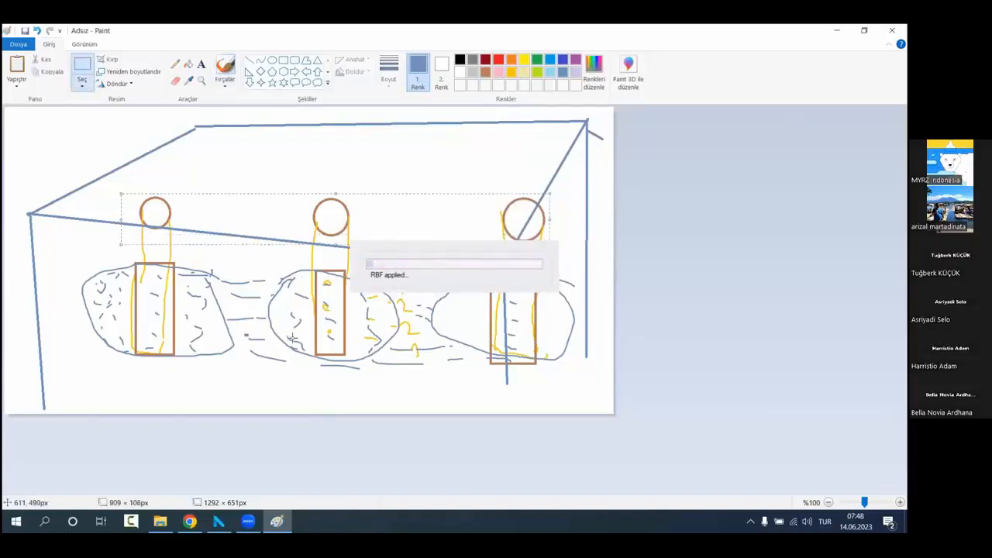
pyautogui.press('Delete')
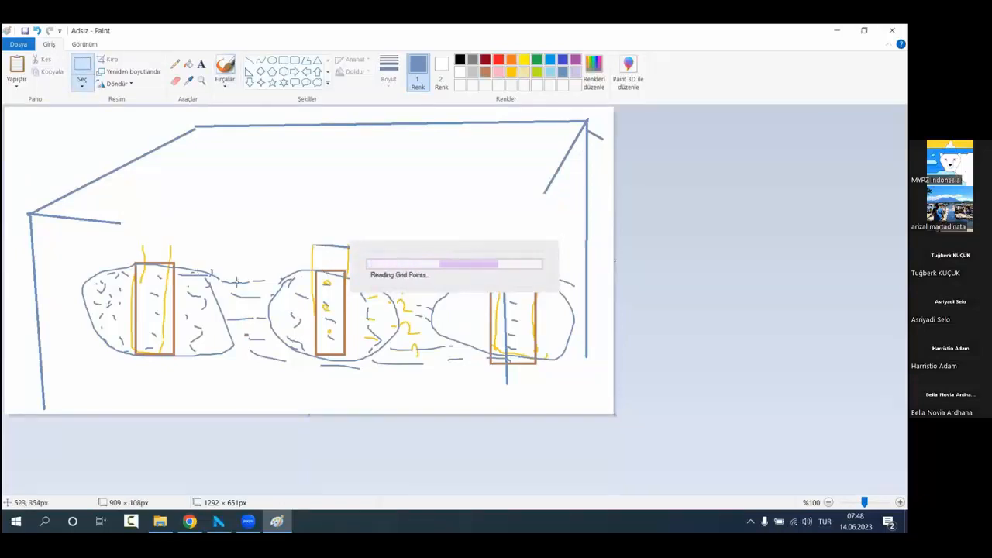
# Step: Switch to NETPROMine and examine the shape of the produced RBF points inside the grid box from several angles
pyautogui.click(836, 31)
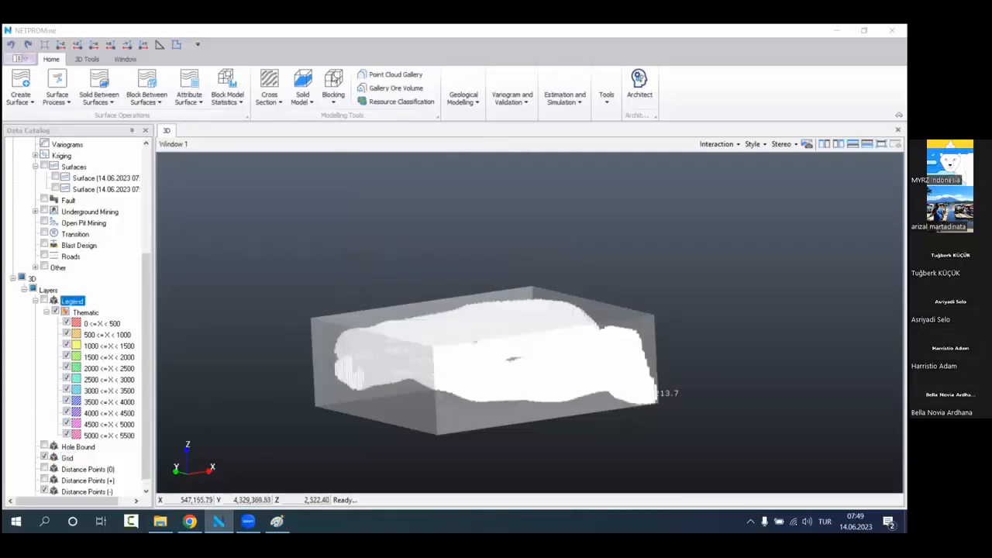
pyautogui.scroll(3, 440, 243)
pyautogui.moveTo(441, 270); pyautogui.dragTo(460, 323)
pyautogui.scroll(3, 480, 321)
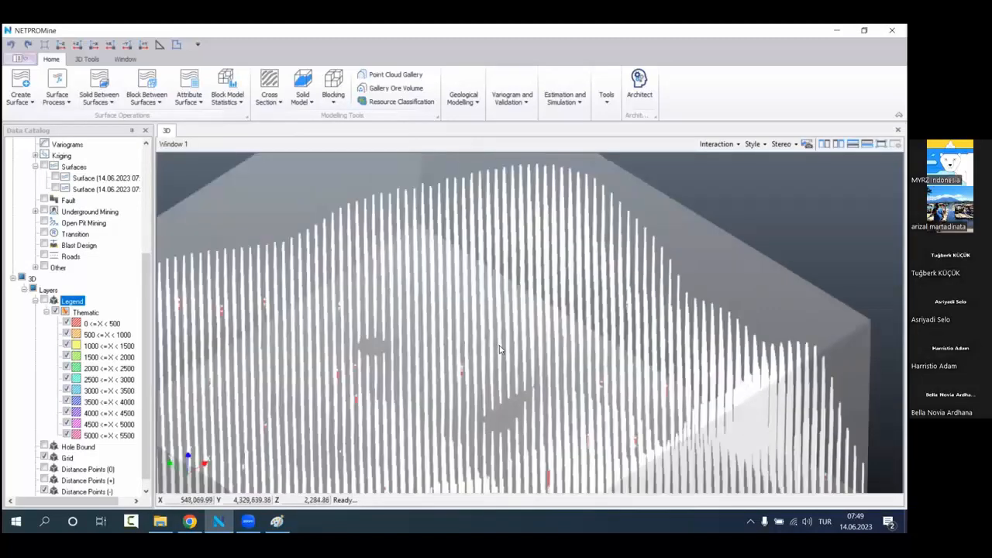
pyautogui.moveTo(500, 349); pyautogui.dragTo(436, 388)
pyautogui.scroll(-3, 464, 343)
pyautogui.scroll(4, 422, 318)
pyautogui.scroll(-3, 429, 331)
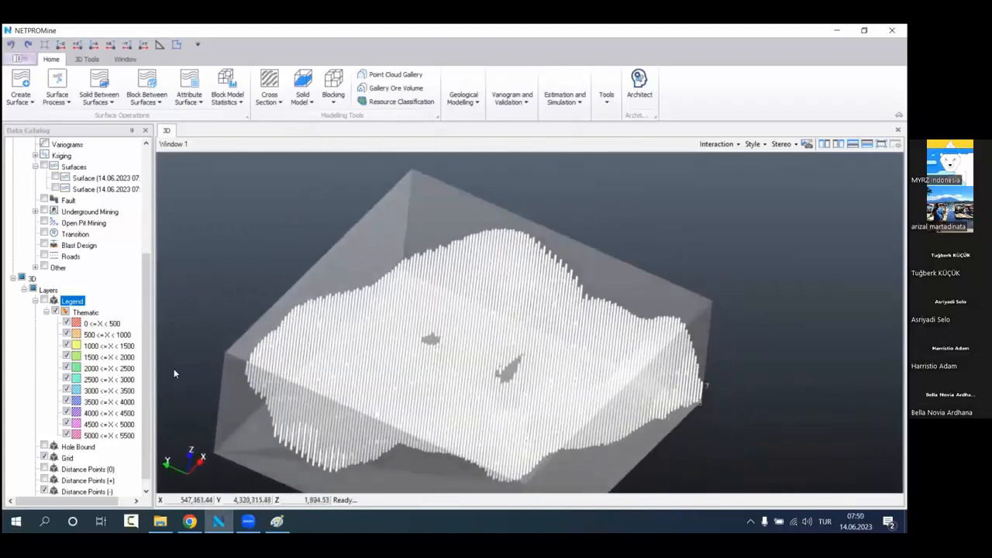
# Step: Display both seam surfaces in the 3D view together with the RBF points
pyautogui.scroll(3, 53, 264)
pyautogui.click(59, 279)
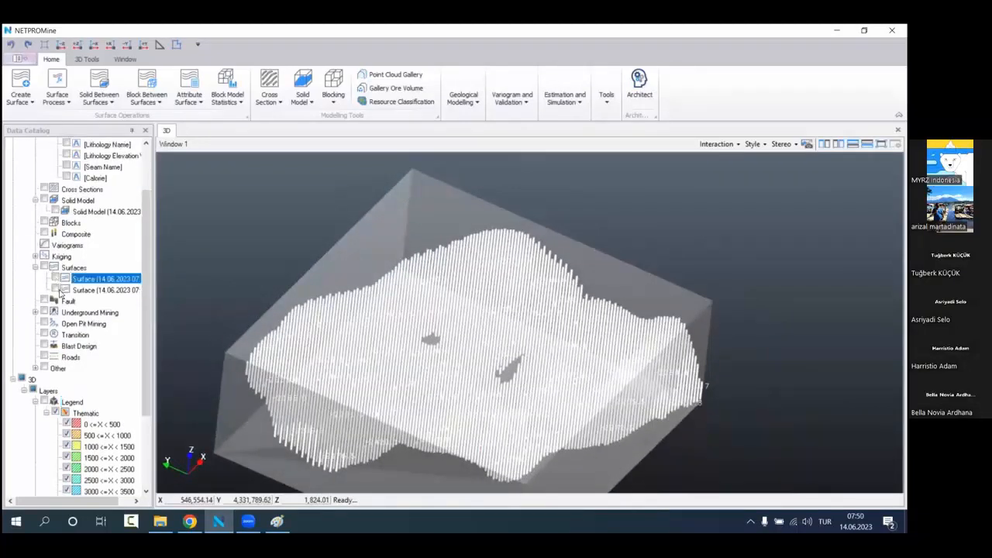
pyautogui.click(57, 290)
# Step: Make the RBF Points layer more transparent
pyautogui.scroll(-1, 86, 327)
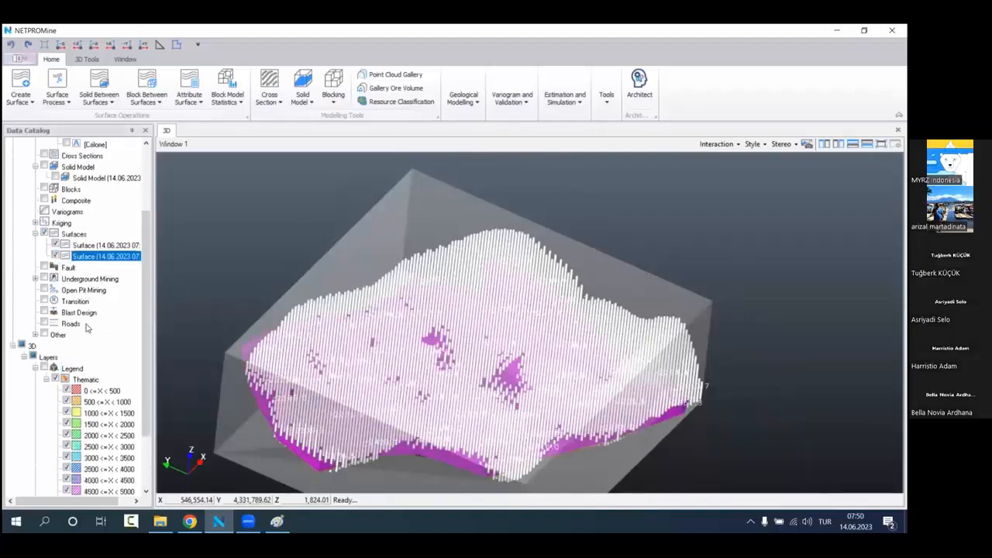
pyautogui.scroll(-2, 87, 327)
pyautogui.rightClick(90, 491)
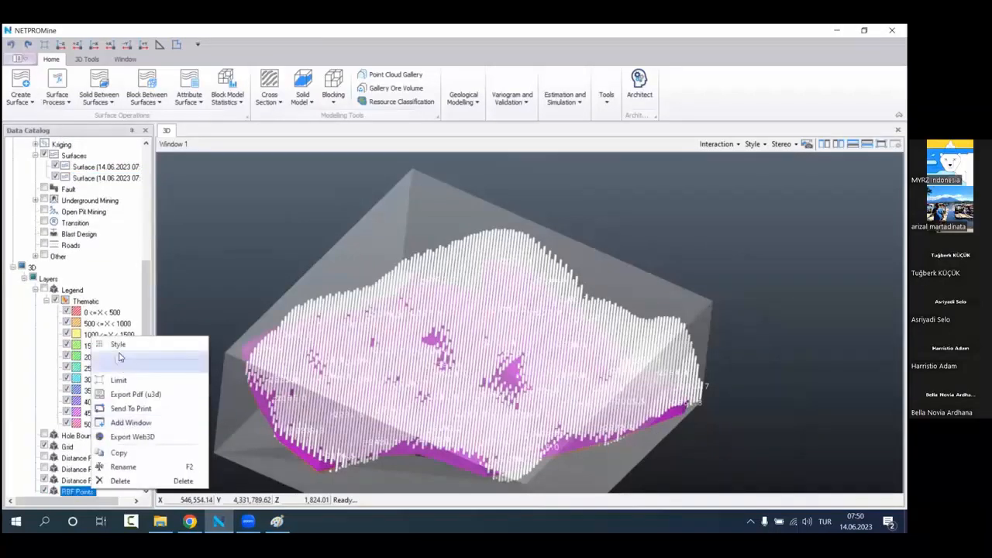
pyautogui.moveTo(178, 367); pyautogui.dragTo(192, 364)
pyautogui.click(26, 358)
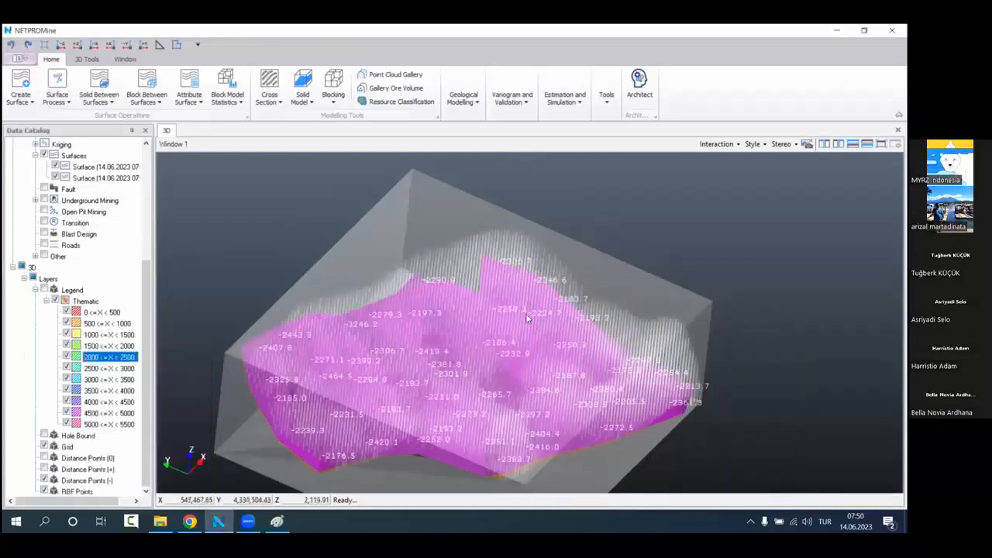
# Step: Compare the extent of the RBF points with the two seam surfaces from the side and from above
pyautogui.scroll(-3, 525, 313)
pyautogui.moveTo(519, 339); pyautogui.dragTo(507, 272)
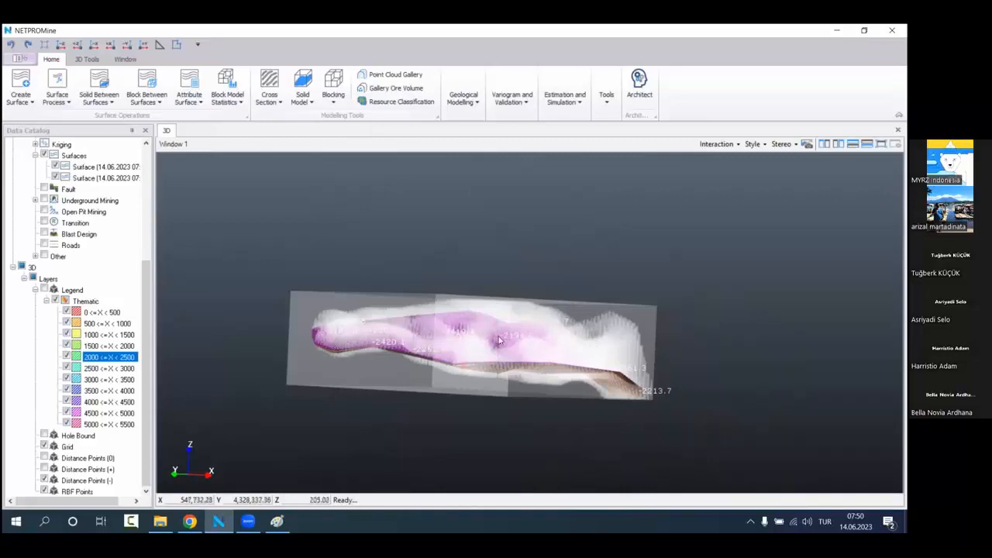
pyautogui.scroll(3, 513, 324)
pyautogui.moveTo(501, 348); pyautogui.dragTo(491, 401)
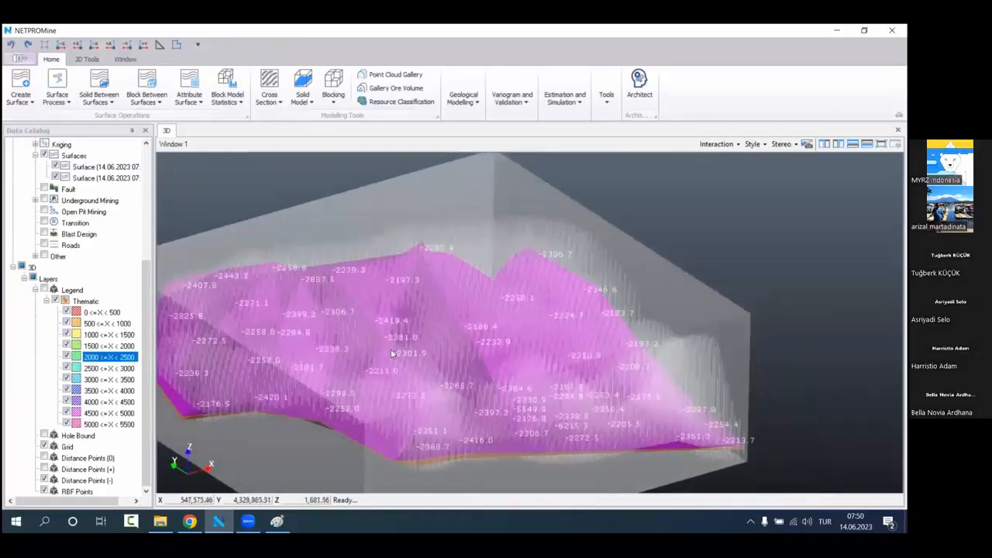
pyautogui.scroll(-3, 455, 269)
pyautogui.moveTo(366, 341); pyautogui.dragTo(353, 306)
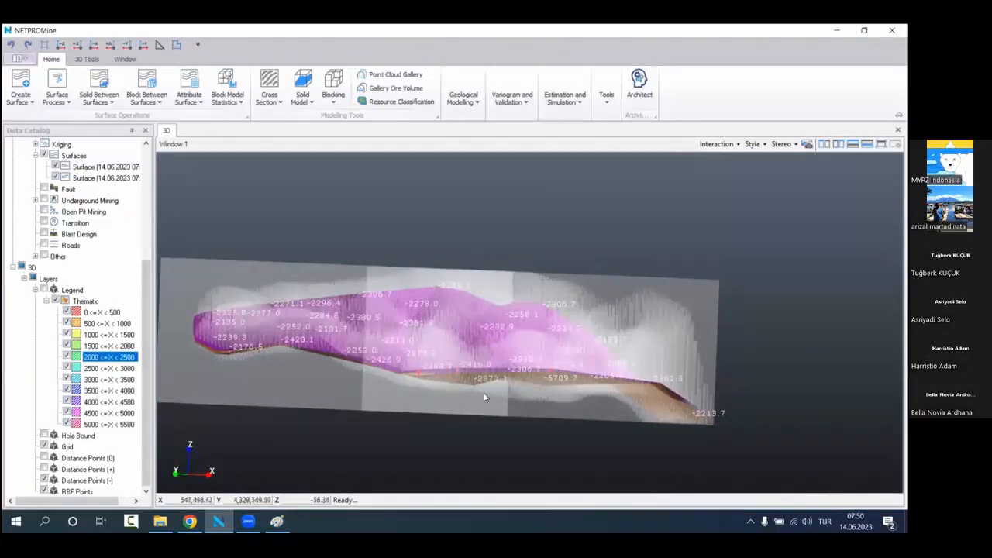
pyautogui.moveTo(470, 332); pyautogui.dragTo(463, 358)
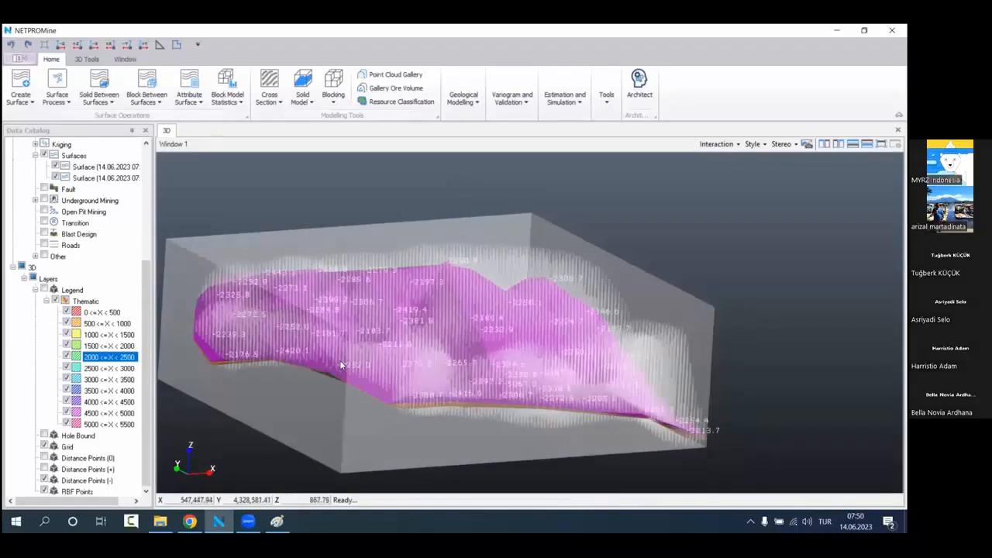
pyautogui.moveTo(446, 308); pyautogui.dragTo(469, 304)
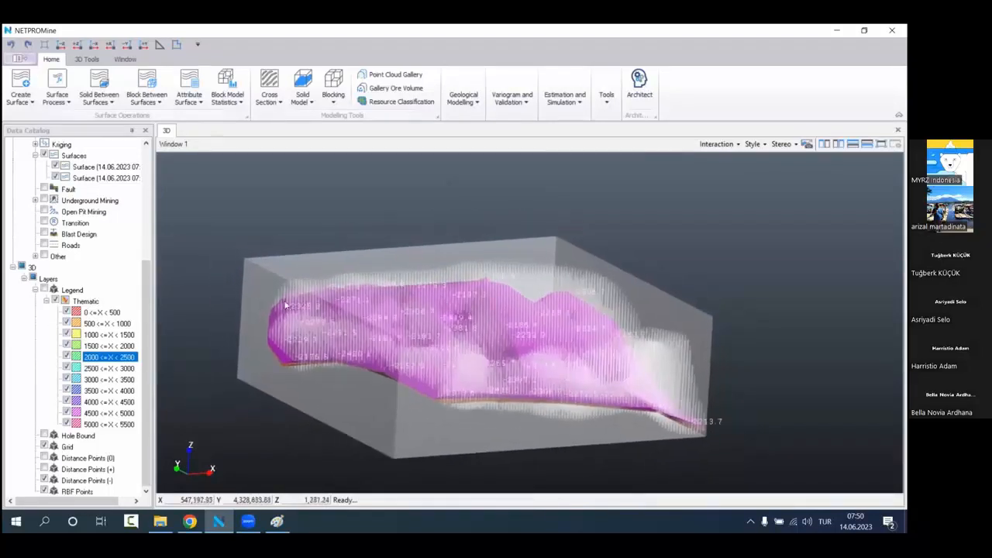
# Step: Produce a mesh model from the RBF points with model detail 61 and layer name Model1
pyautogui.click(471, 99)
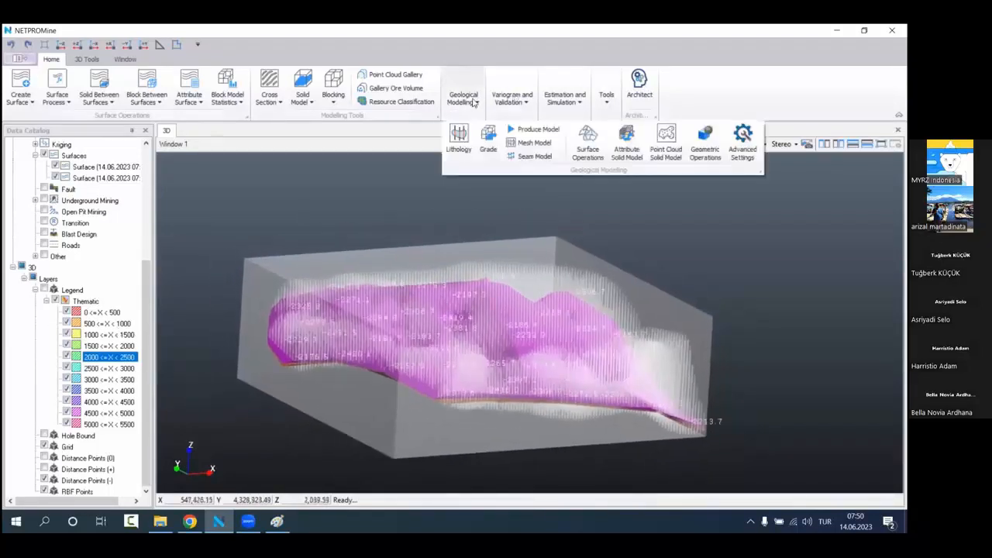
pyautogui.click(534, 143)
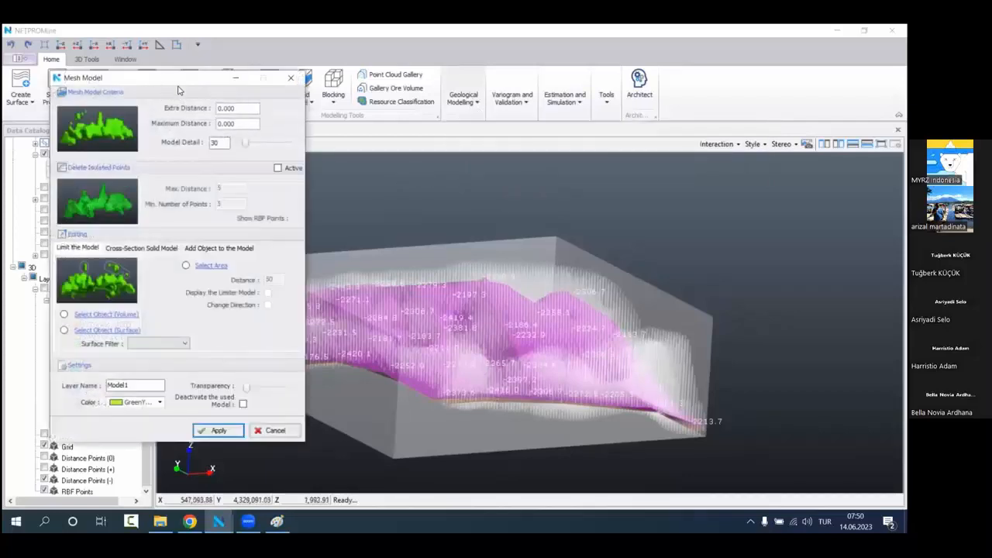
pyautogui.moveTo(177, 86); pyautogui.dragTo(359, 211)
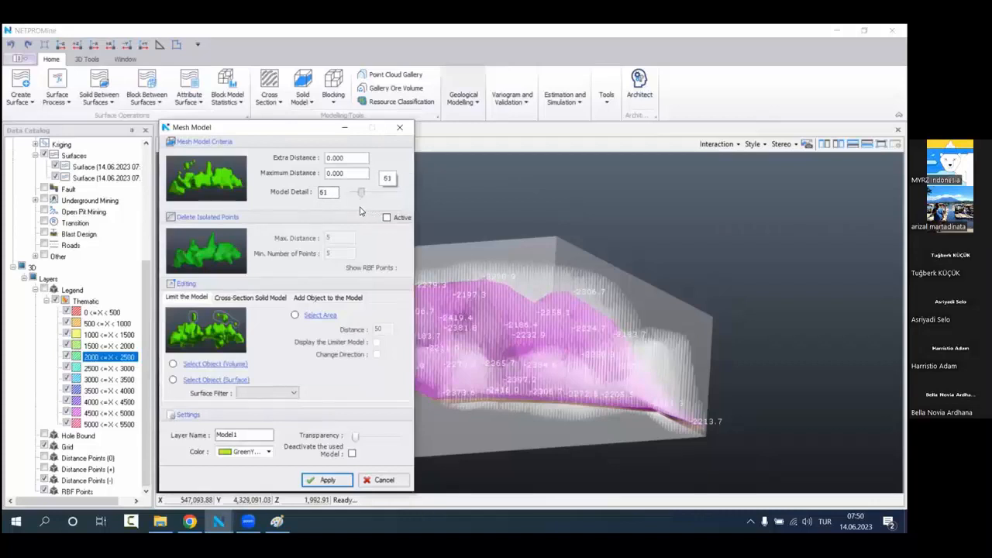
pyautogui.click(325, 479)
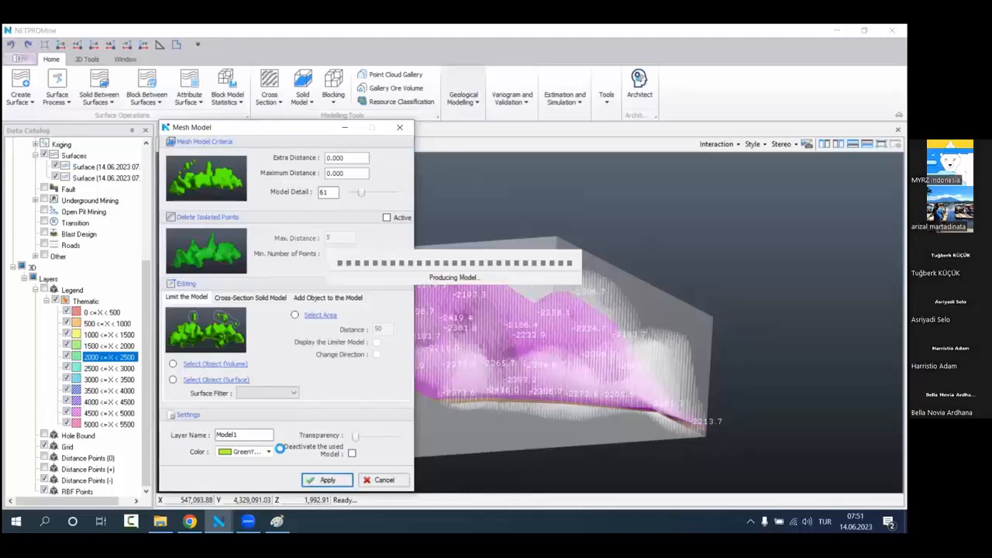
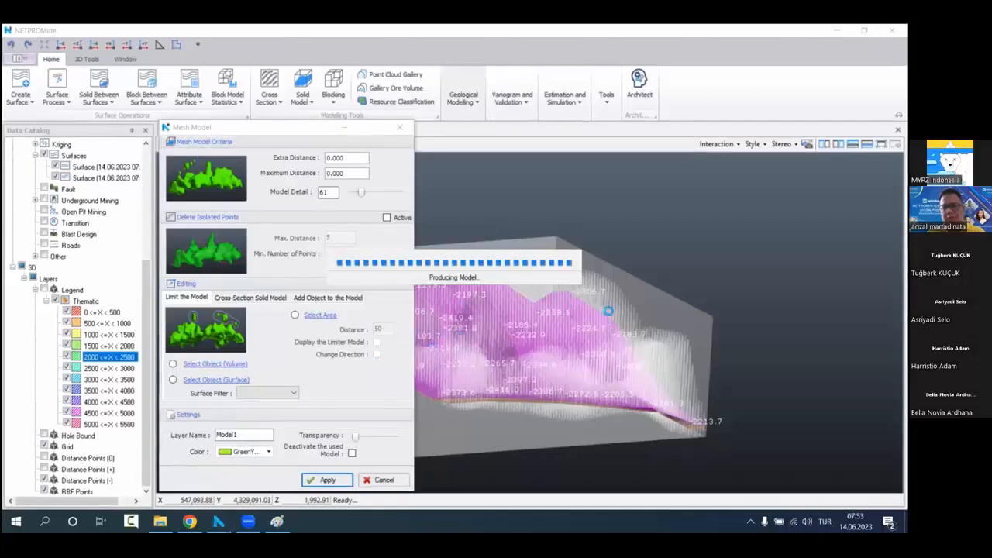
# Step: Increase the transparency of the generated Model1 solid so the surfaces and points inside it show through
pyautogui.scroll(-2, 578, 305)
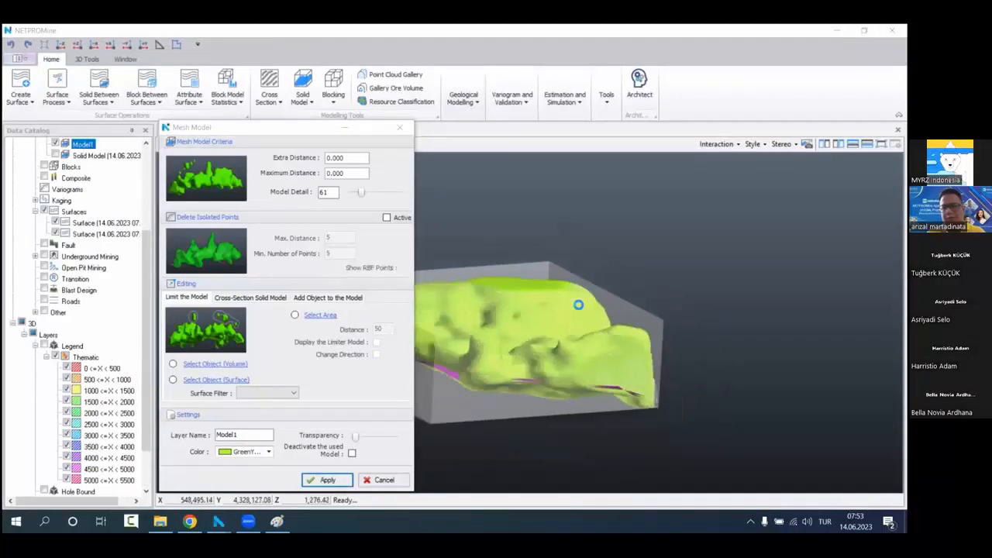
pyautogui.moveTo(539, 329); pyautogui.dragTo(595, 346, button='middle')
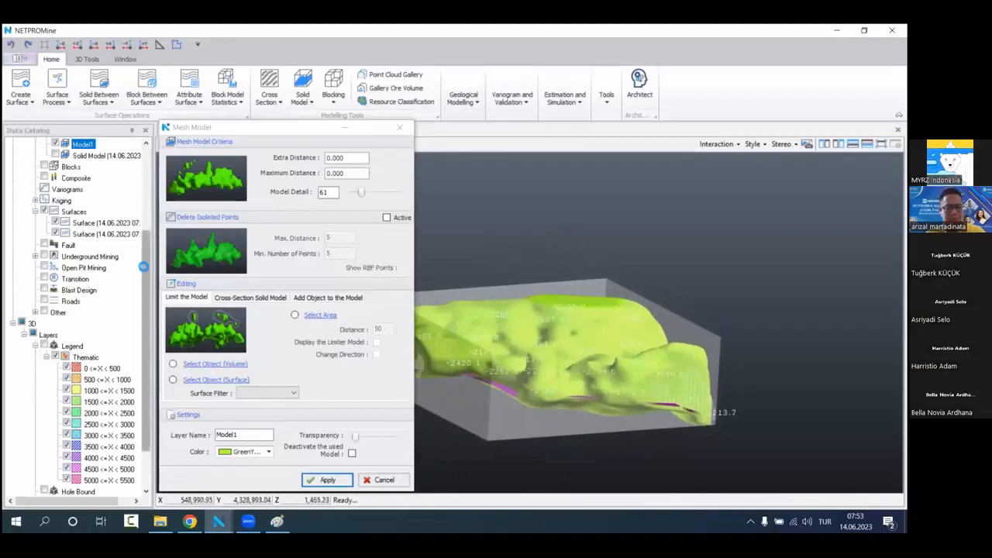
pyautogui.scroll(2, 85, 232)
pyautogui.rightClick(103, 212)
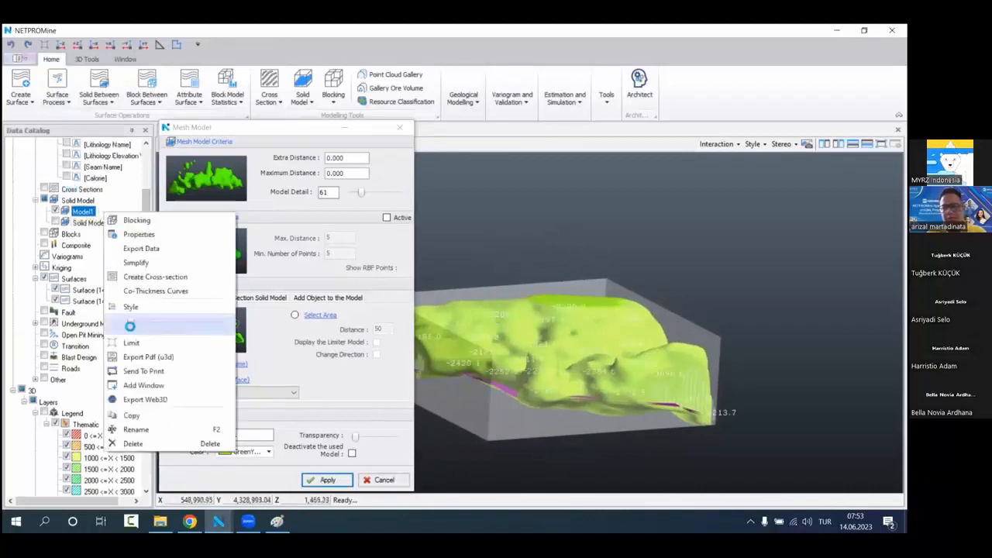
pyautogui.moveTo(132, 323); pyautogui.dragTo(218, 323)
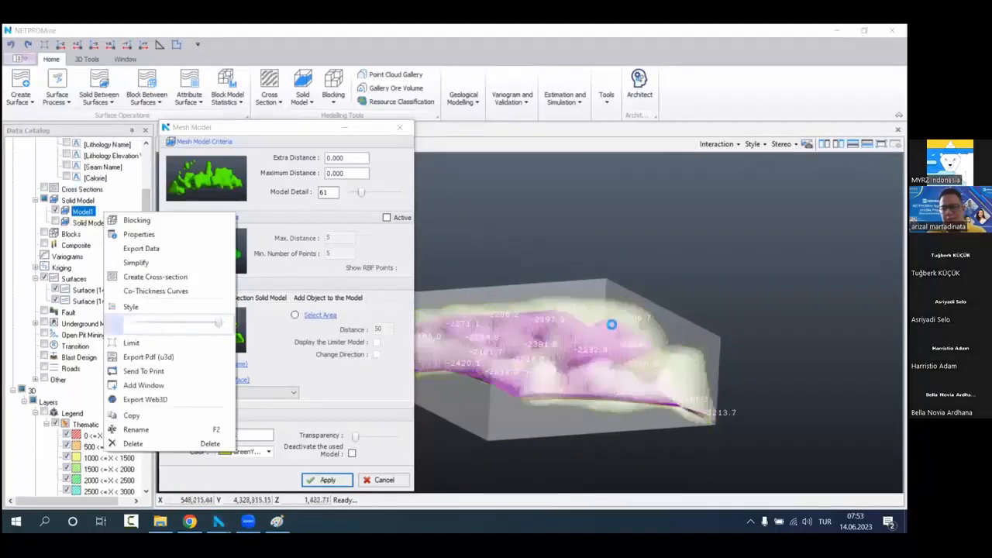
pyautogui.scroll(1, 593, 330)
pyautogui.moveTo(573, 327); pyautogui.dragTo(604, 299, button='middle')
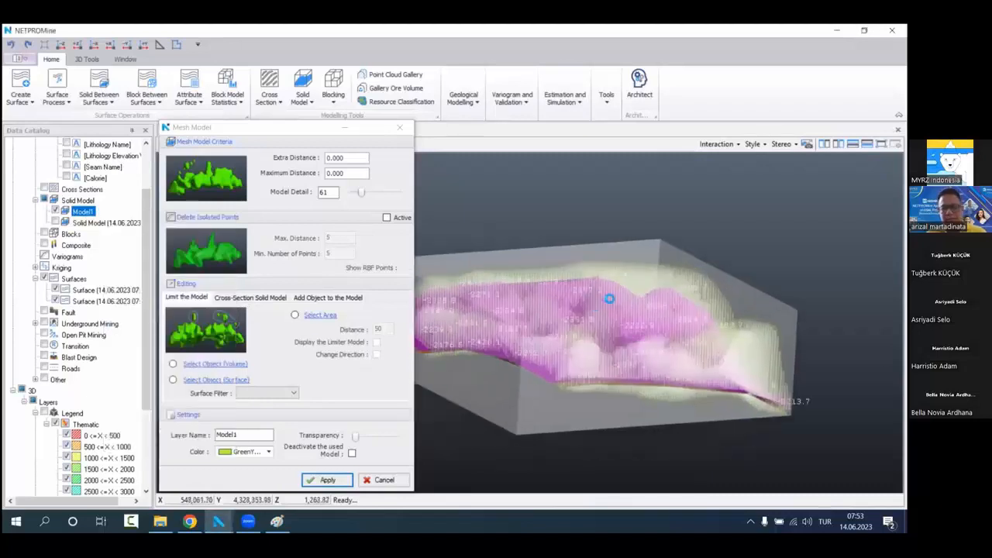
# Step: Choose surface objects as the mesh model's limit and hide Model1, Grid, Distance Points (-) and RBF Points
pyautogui.click(174, 379)
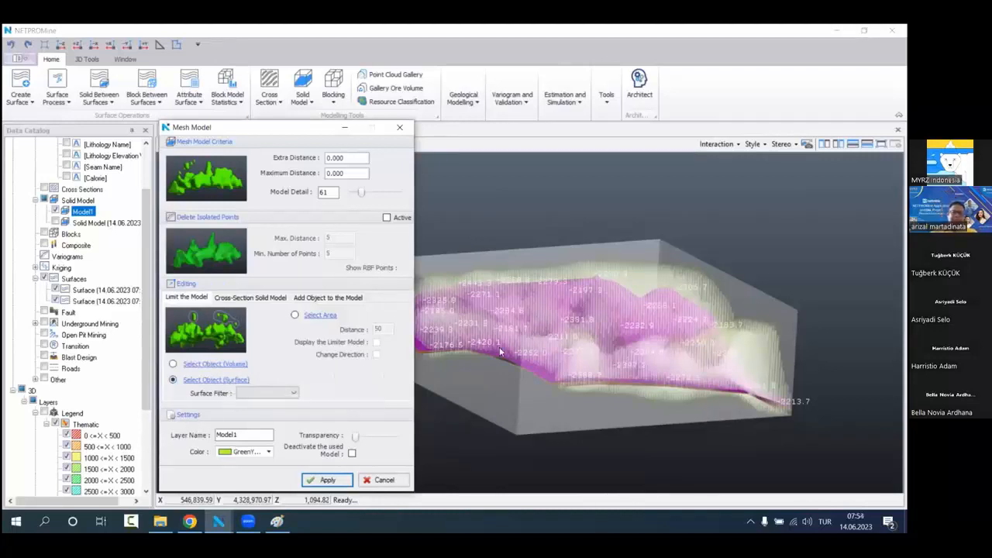
pyautogui.click(55, 210)
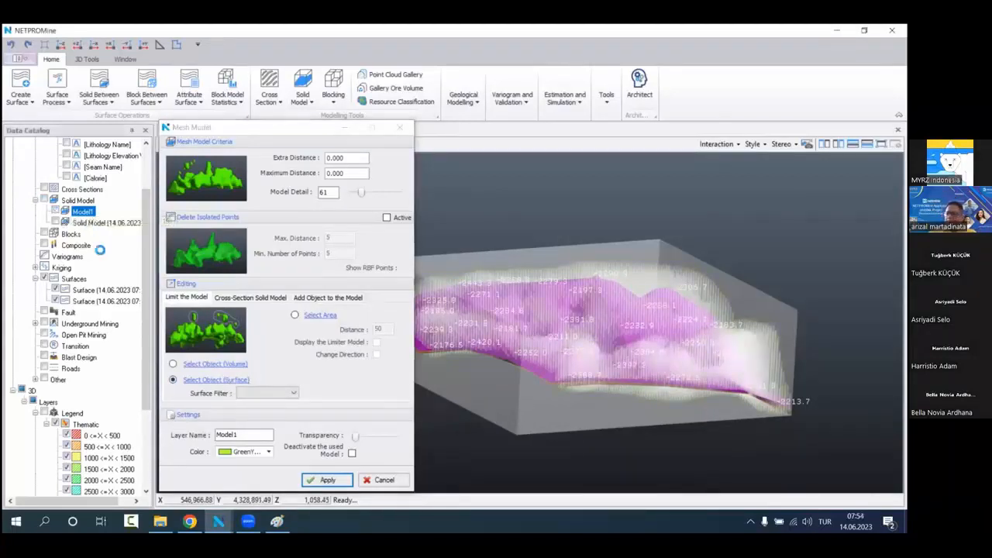
pyautogui.scroll(-4, 100, 250)
pyautogui.click(44, 446)
pyautogui.click(45, 479)
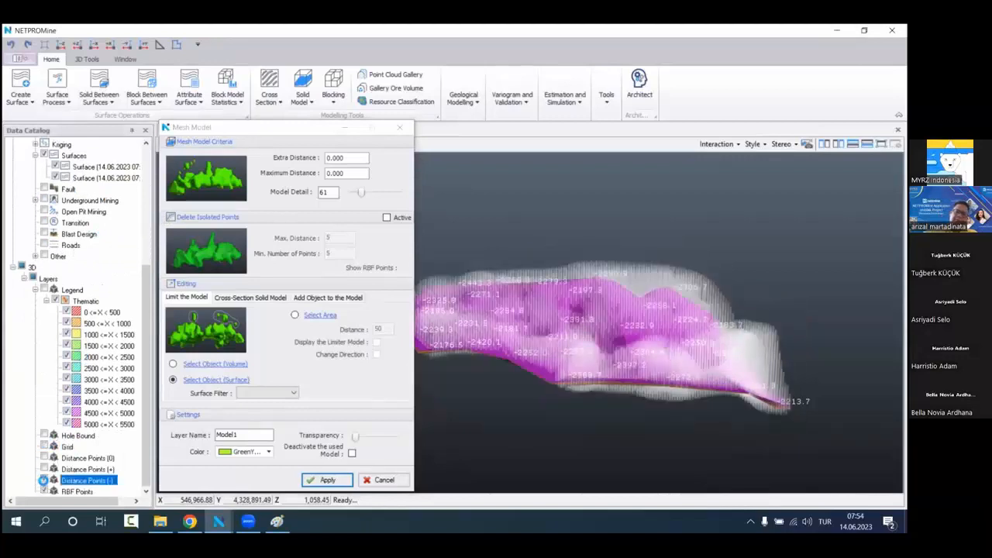
pyautogui.click(44, 491)
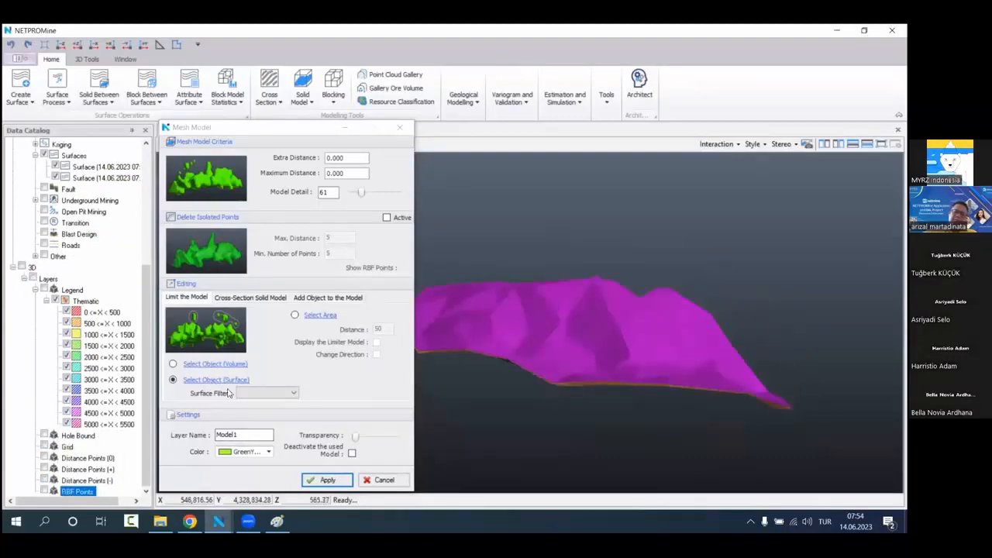
# Step: Set the surface filter to Between Surfaces and select the purple upper and brown lower surfaces as the model limits
pyautogui.click(256, 393)
pyautogui.click(280, 418)
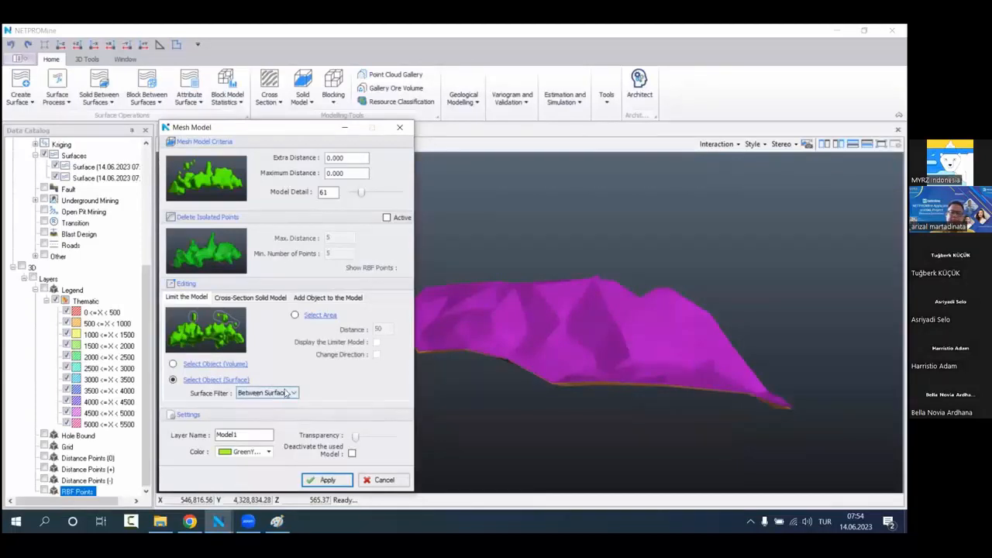
pyautogui.click(226, 380)
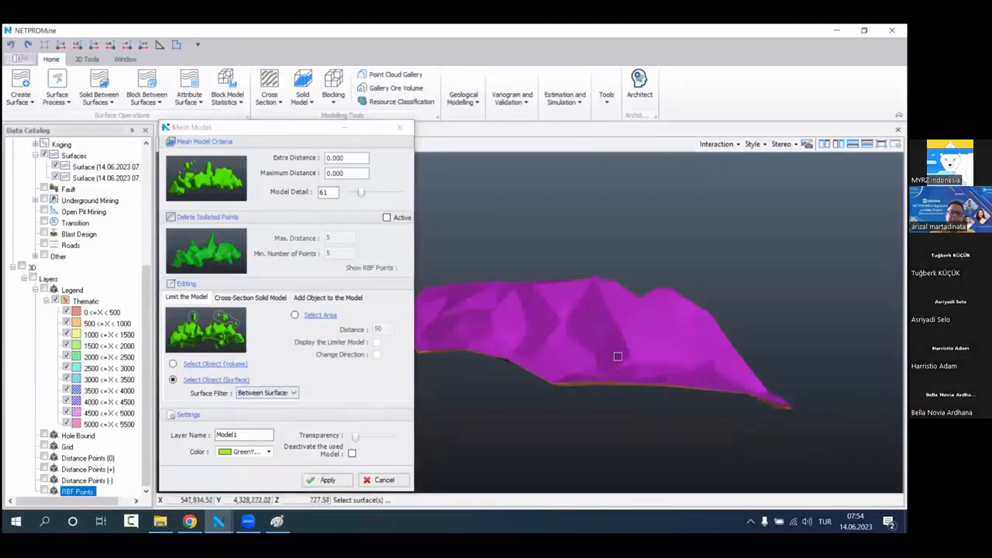
pyautogui.click(596, 327)
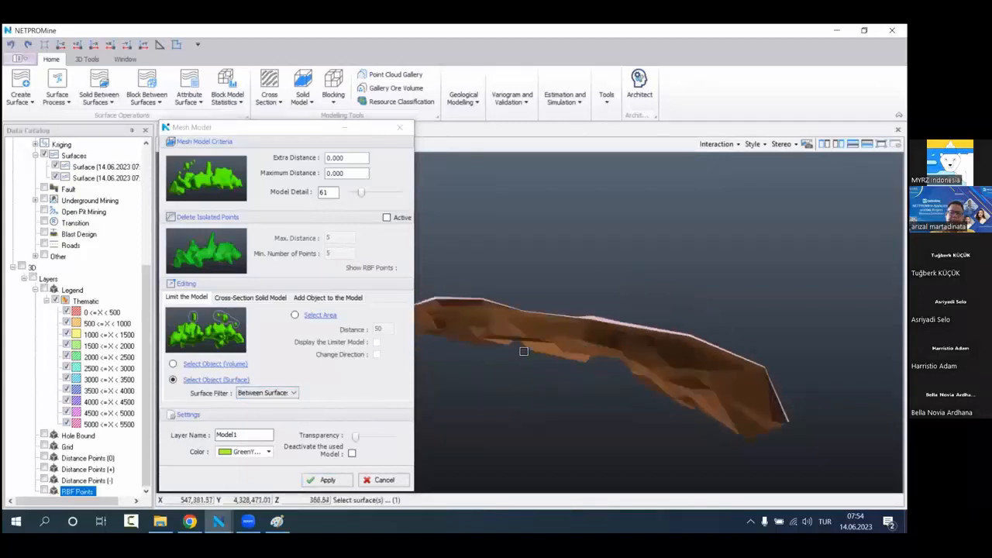
pyautogui.click(691, 362)
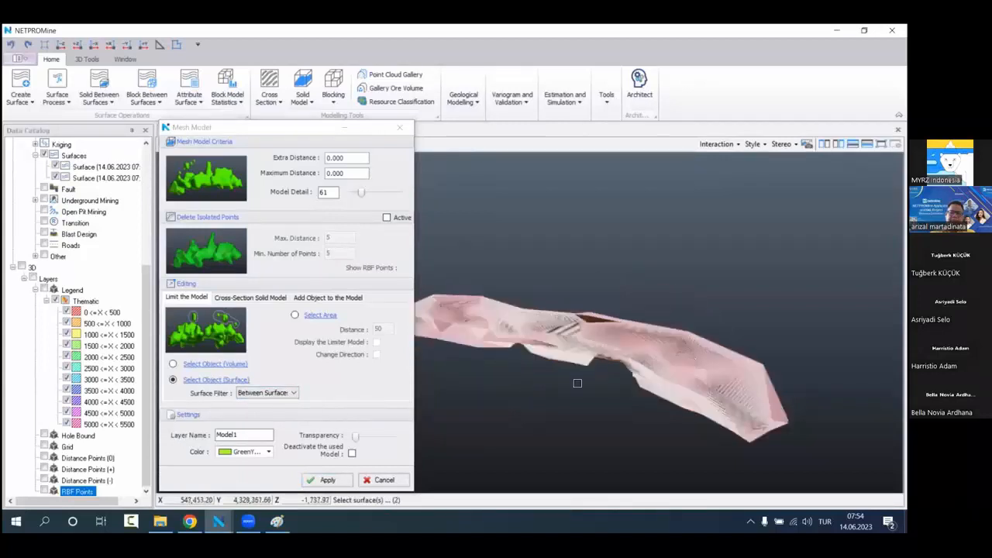
pyautogui.rightClick(578, 383)
pyautogui.moveTo(521, 383); pyautogui.dragTo(505, 338)
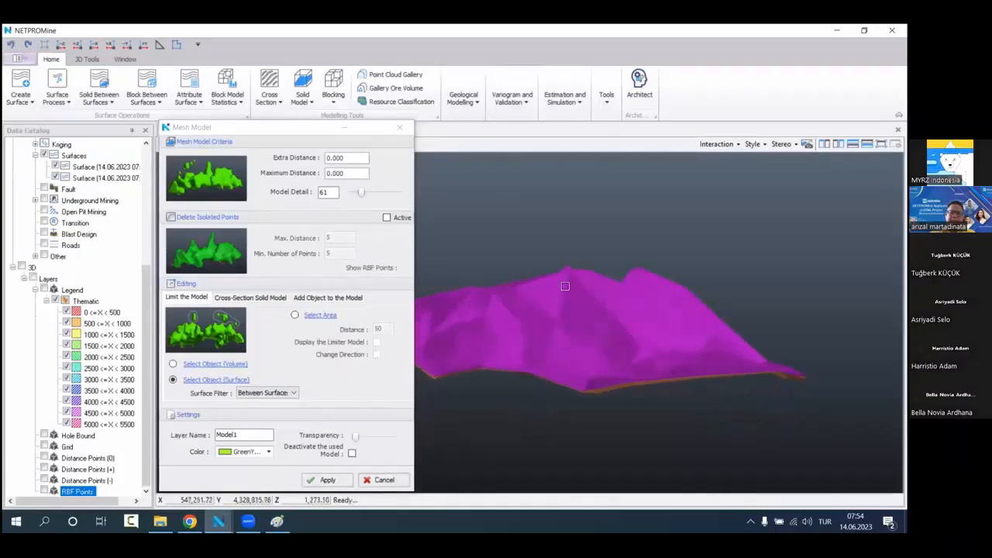
# Step: Generate the limited mesh model with model detail 77, black color (0, 0, 0) and a higher transparency
pyautogui.click(334, 193)
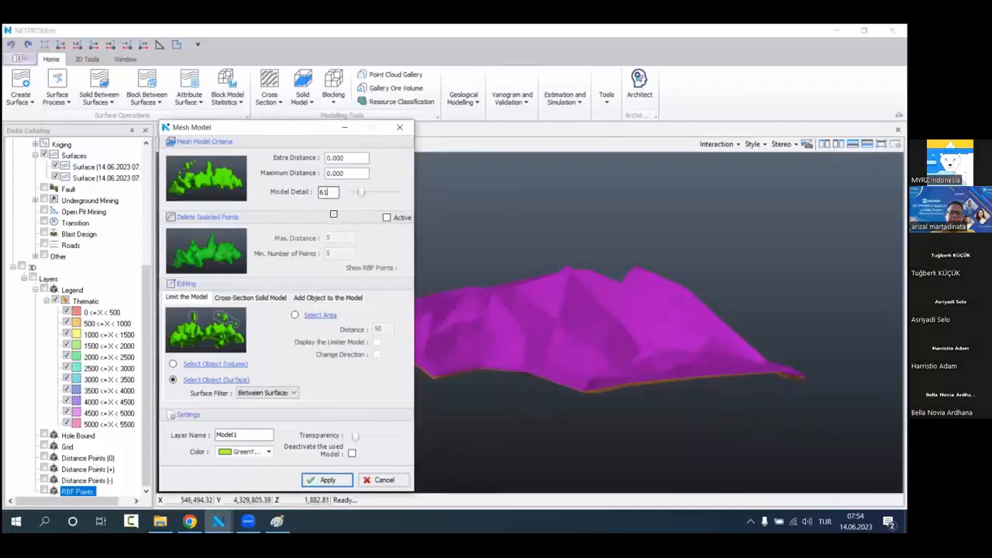
pyautogui.write('77')
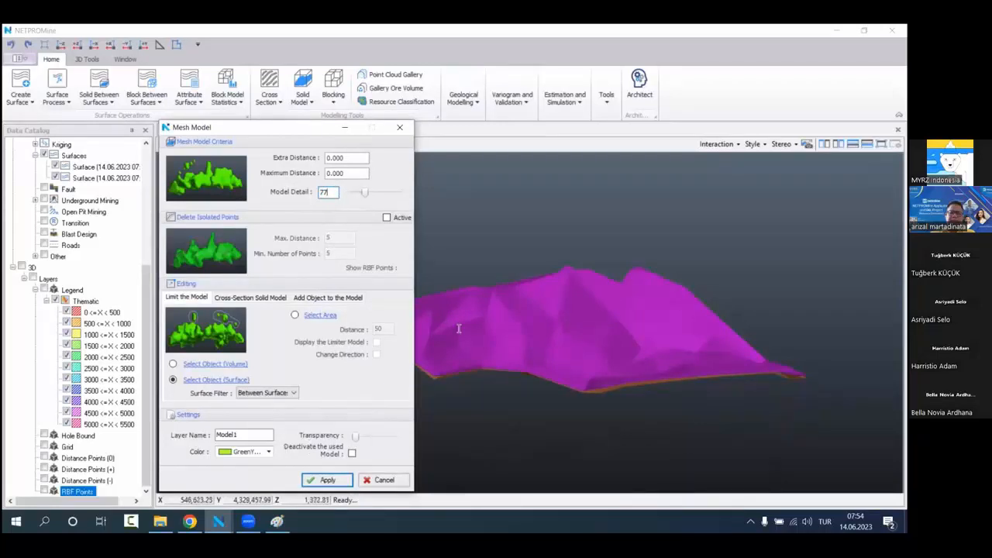
pyautogui.click(260, 452)
pyautogui.click(240, 322)
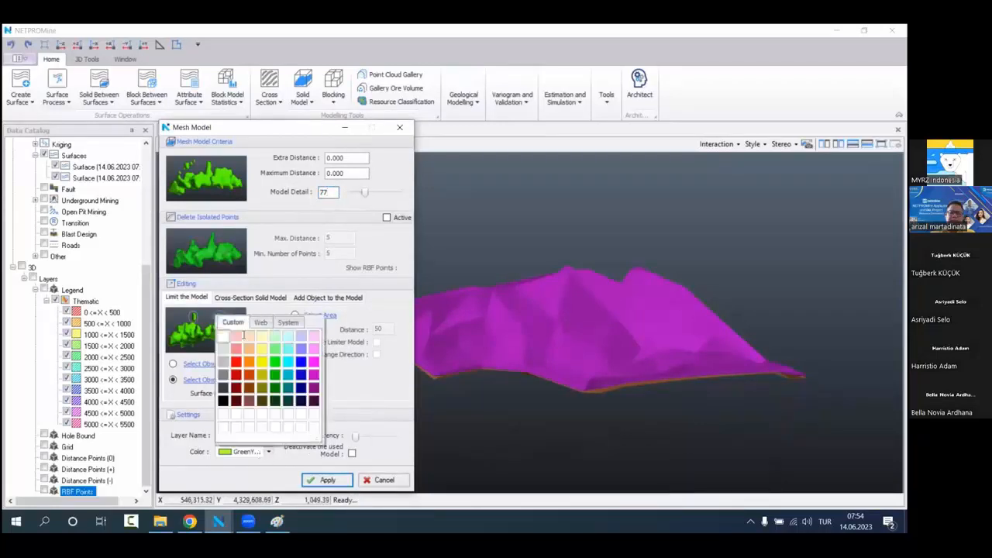
pyautogui.click(223, 399)
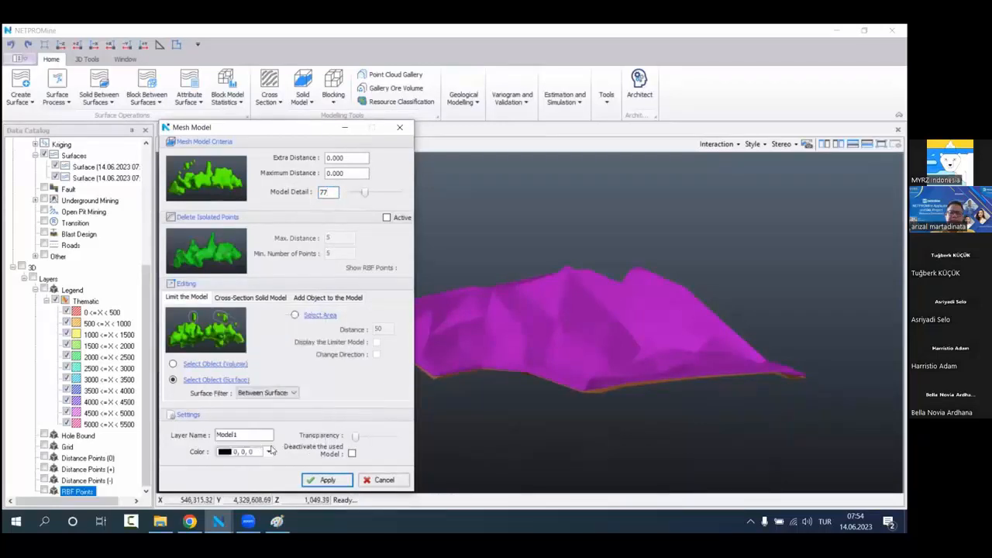
pyautogui.moveTo(355, 436); pyautogui.dragTo(383, 448)
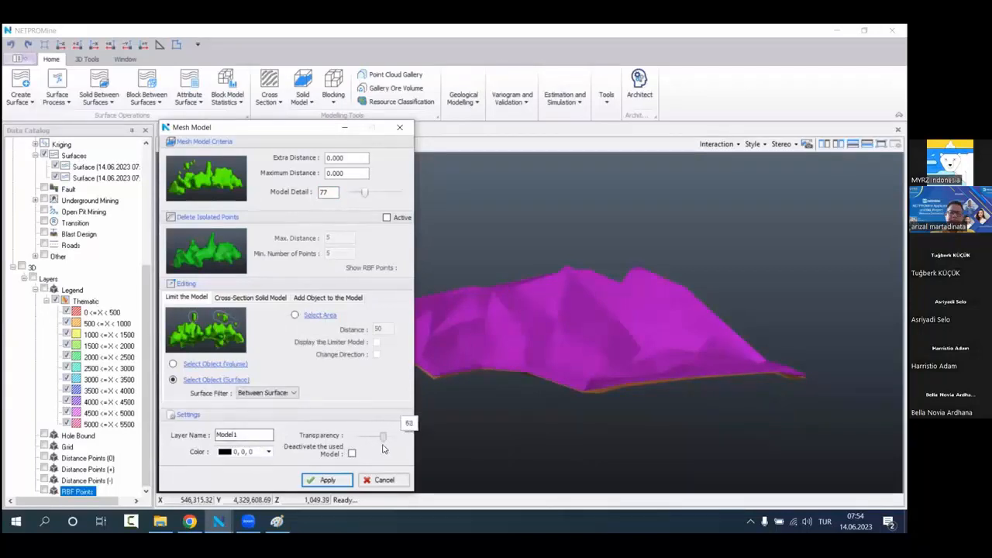
pyautogui.click(328, 481)
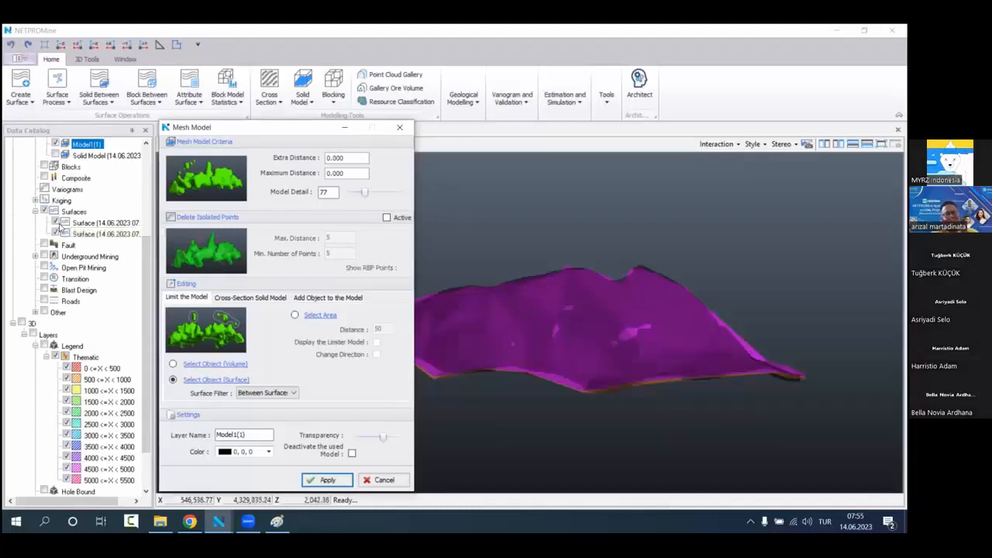
# Step: Hide all surfaces and close the Mesh Model dialog, leaving only the new limited solid displayed
pyautogui.click(45, 213)
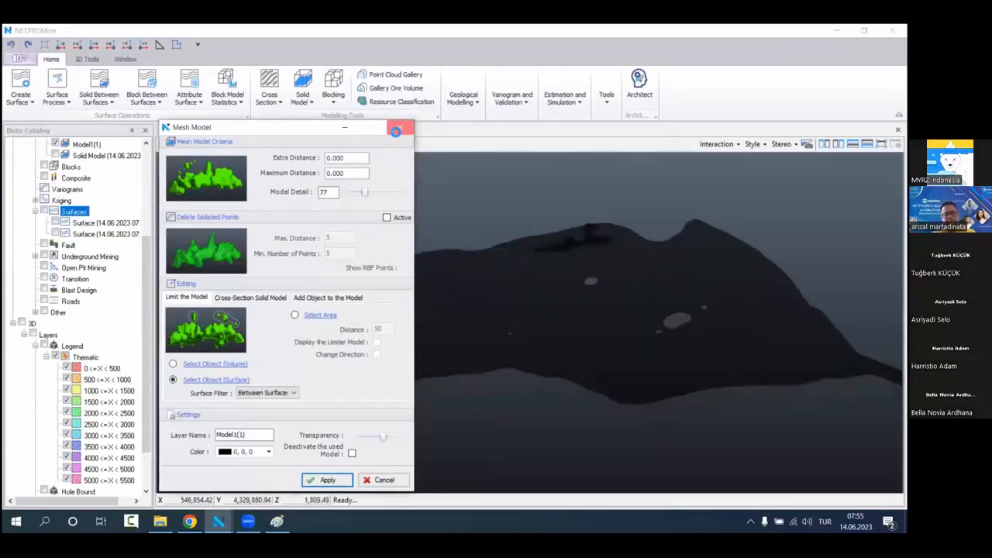
pyautogui.click(399, 127)
pyautogui.moveTo(465, 358)
pyautogui.mouseDown()
pyautogui.moveTo(425, 317)
pyautogui.moveTo(460, 375)
pyautogui.mouseUp()
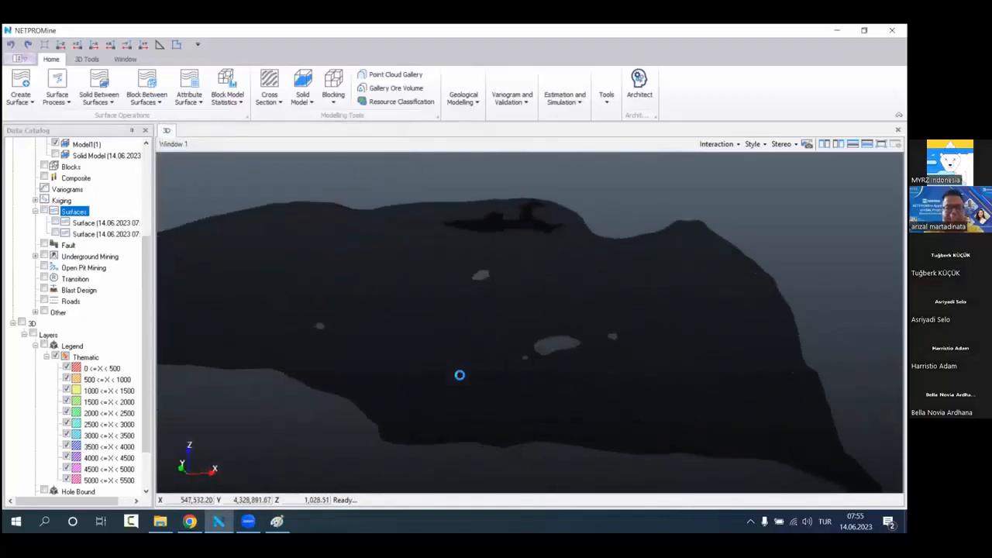
# Step: Increase the transparency of Model1(1) further and accept its style settings with black color and area borders
pyautogui.rightClick(101, 210)
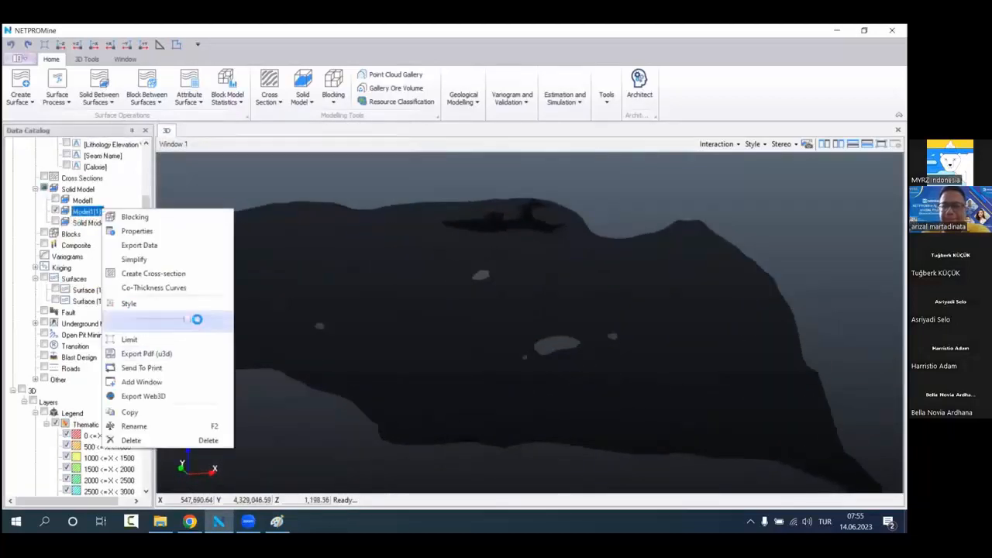
pyautogui.moveTo(199, 321); pyautogui.dragTo(211, 319)
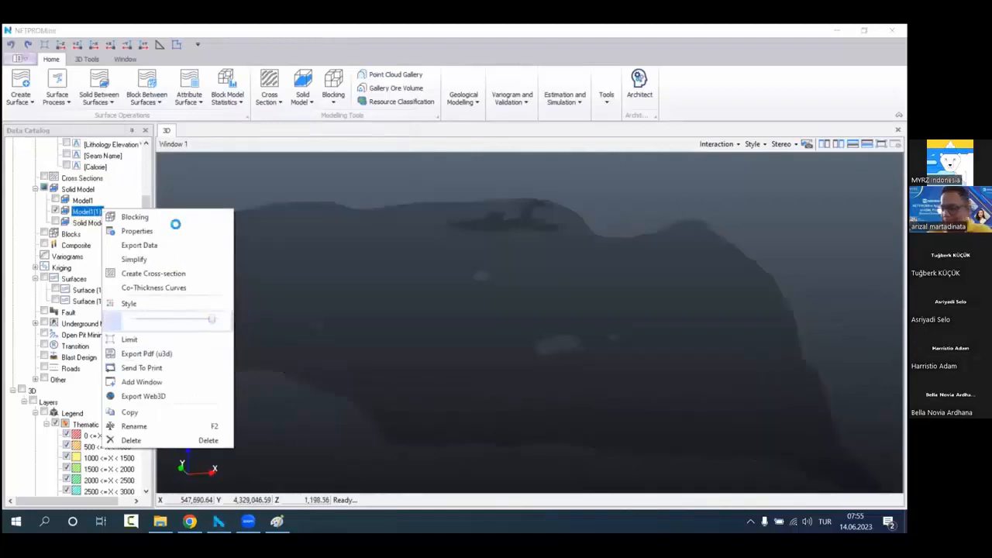
pyautogui.click(275, 288)
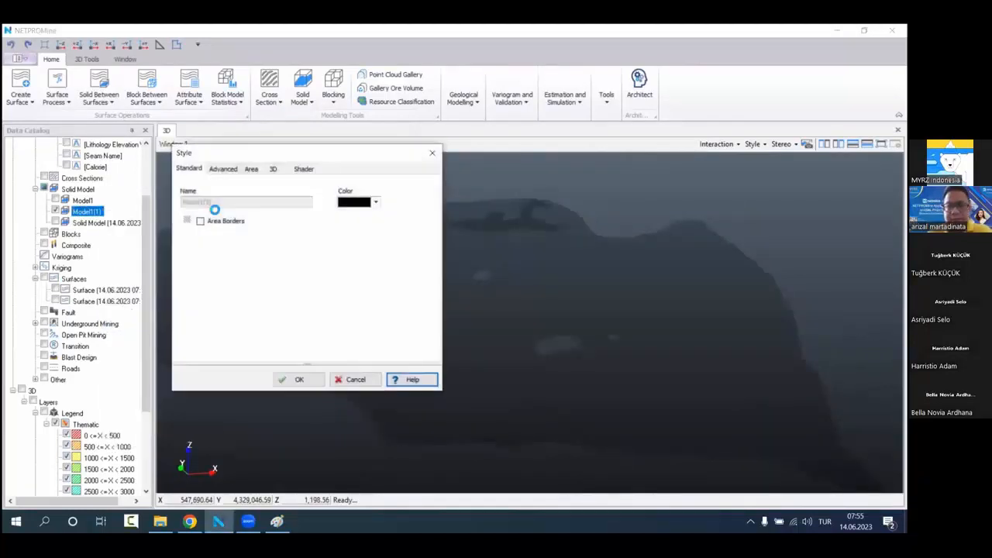
pyautogui.click(299, 379)
# Step: Examine the shape and openings of the Model1(1) solid up close and from several angles
pyautogui.scroll(3, 432, 268)
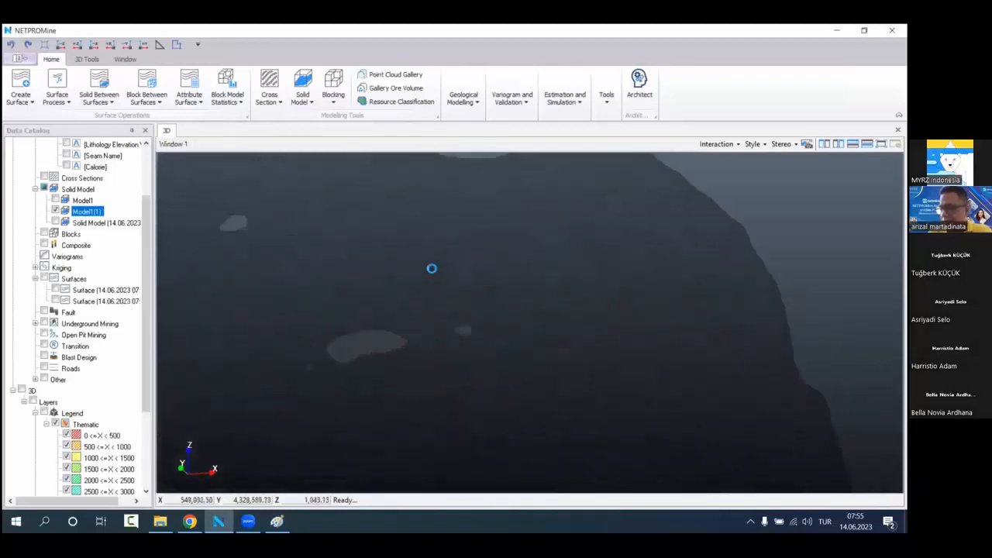
pyautogui.moveTo(432, 268); pyautogui.dragTo(416, 252)
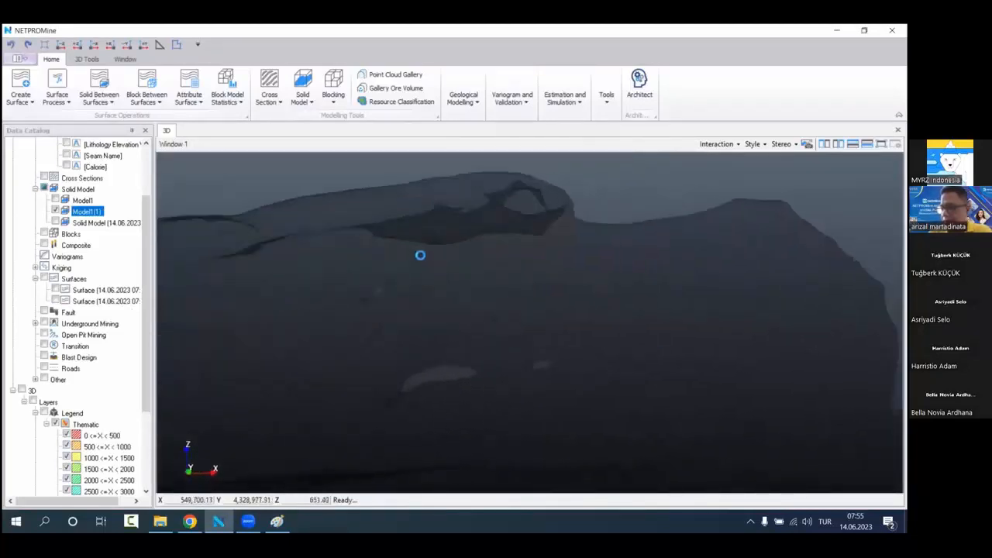
pyautogui.scroll(-5, 424, 298)
pyautogui.moveTo(427, 330); pyautogui.dragTo(504, 327, button='middle')
pyautogui.scroll(4, 503, 326)
pyautogui.moveTo(502, 325); pyautogui.dragTo(480, 331)
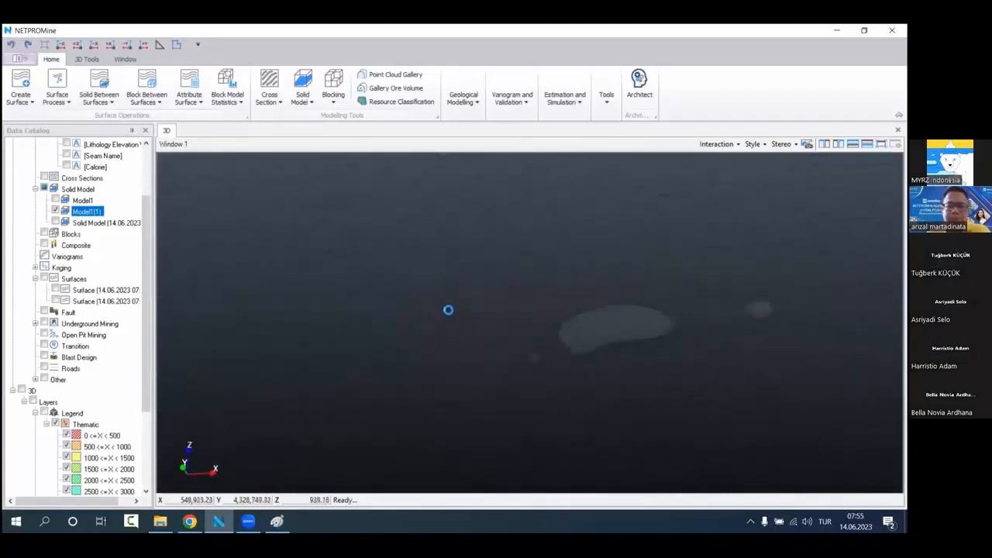
pyautogui.scroll(-5, 441, 310)
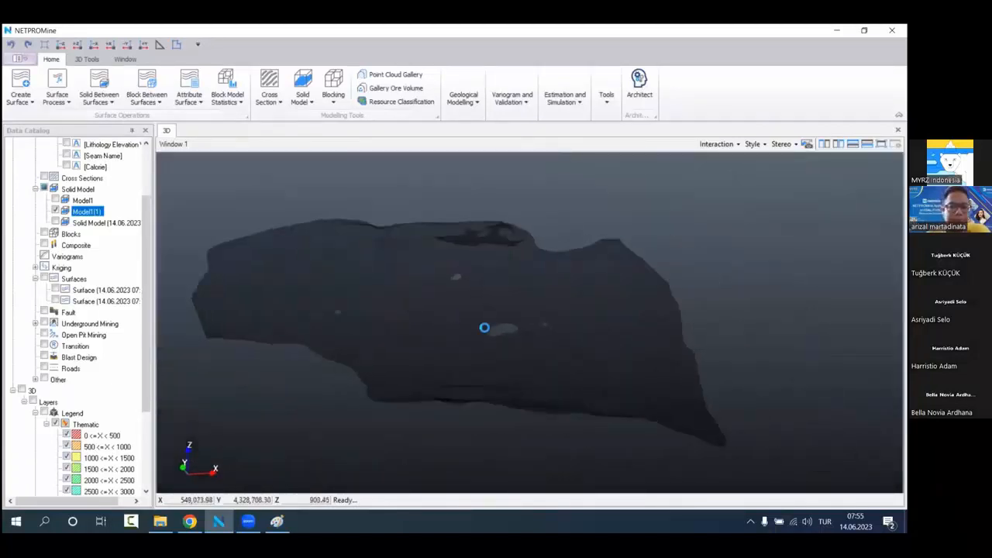
pyautogui.moveTo(485, 328); pyautogui.dragTo(423, 312)
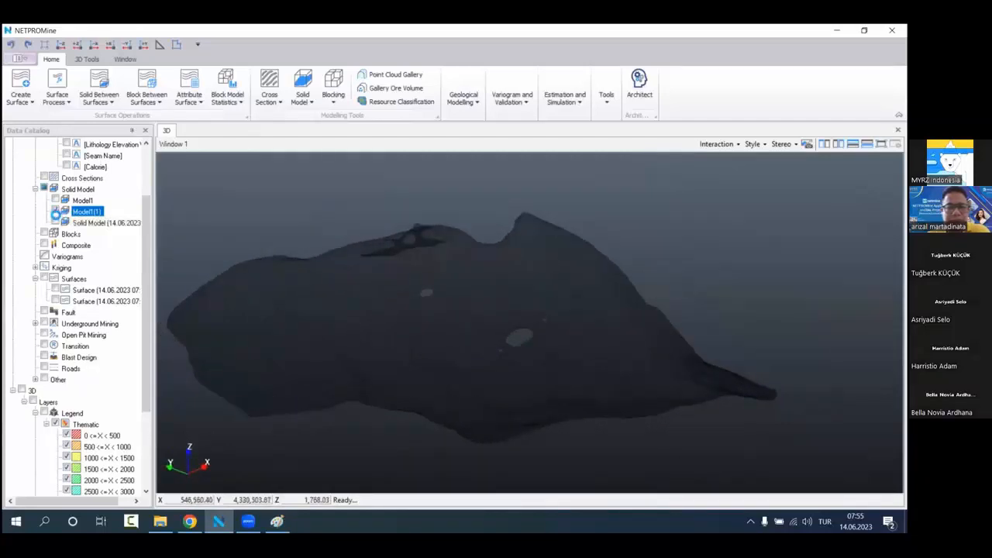
pyautogui.scroll(-4, 82, 271)
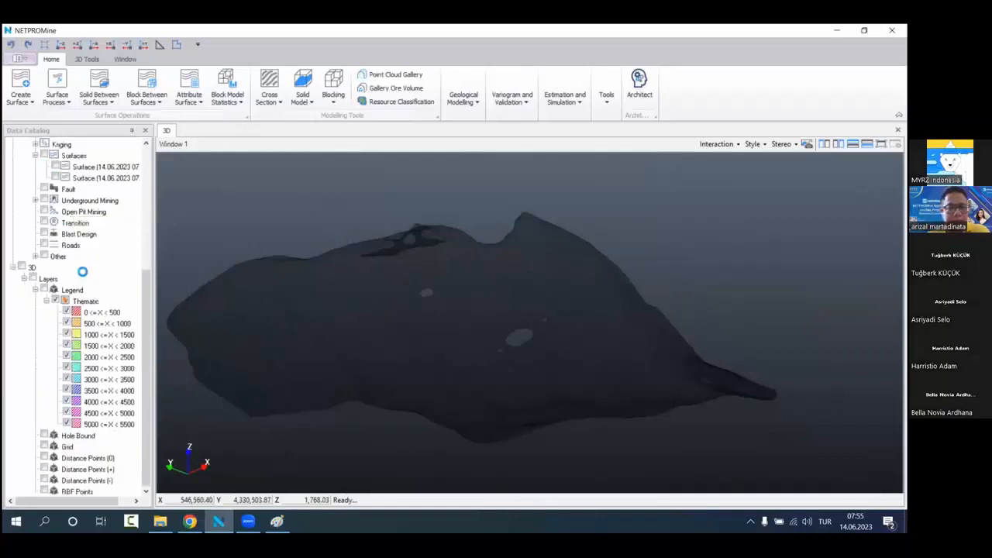
pyautogui.scroll(6, 82, 271)
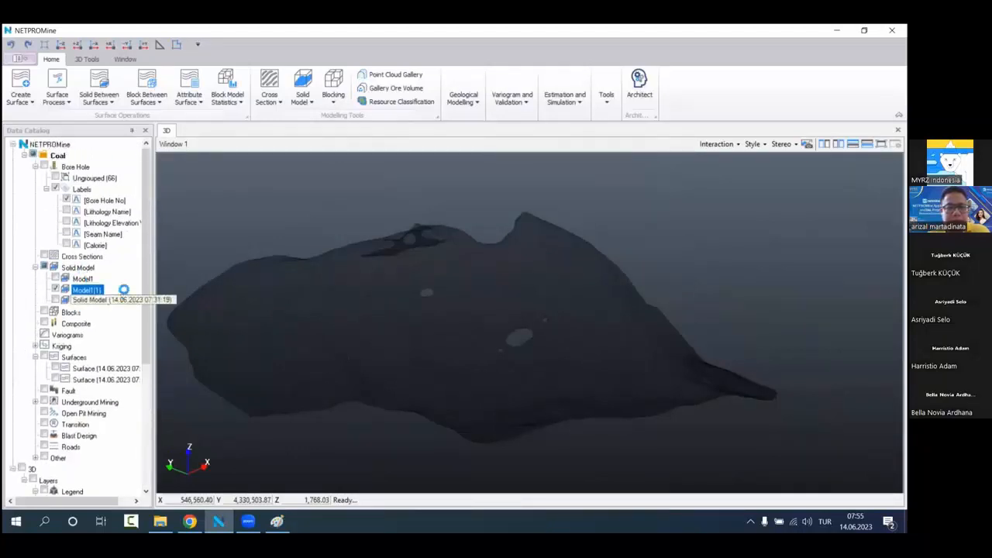
pyautogui.moveTo(439, 325); pyautogui.dragTo(443, 313, button='middle')
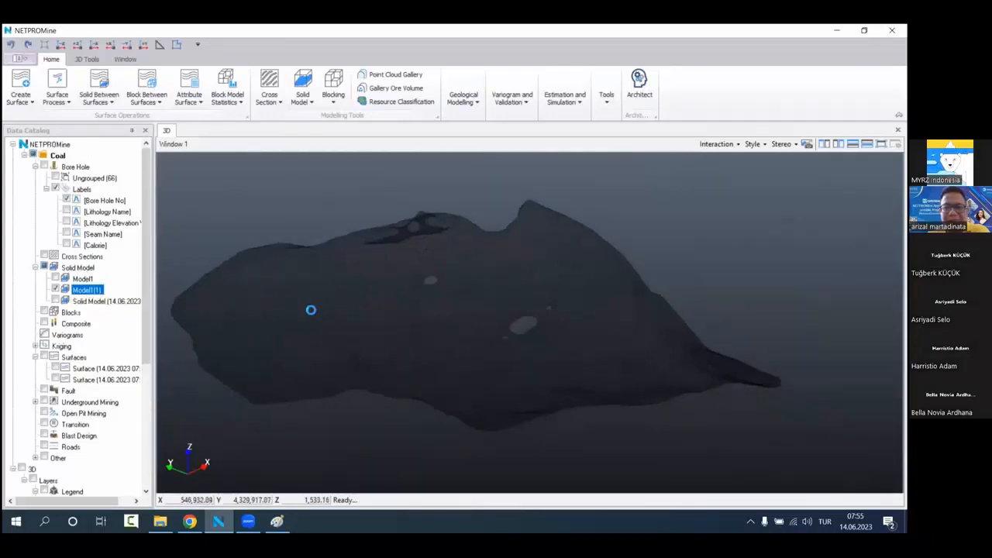
pyautogui.moveTo(420, 337); pyautogui.dragTo(426, 340, button='middle')
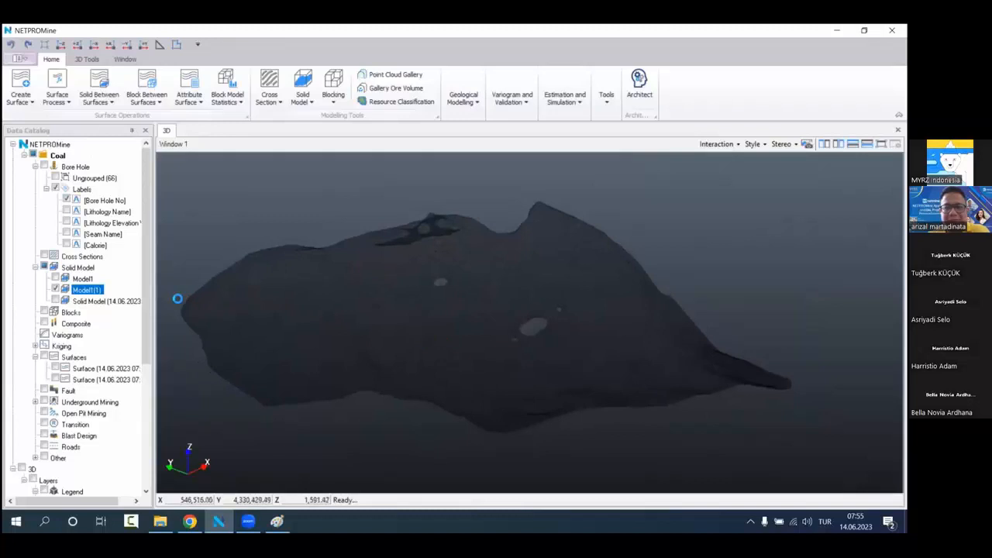
# Step: Set the maximum X and Y block sizes for Model1(1) to 20.00 and close the Blocking dialog
pyautogui.rightClick(109, 289)
pyautogui.click(182, 58)
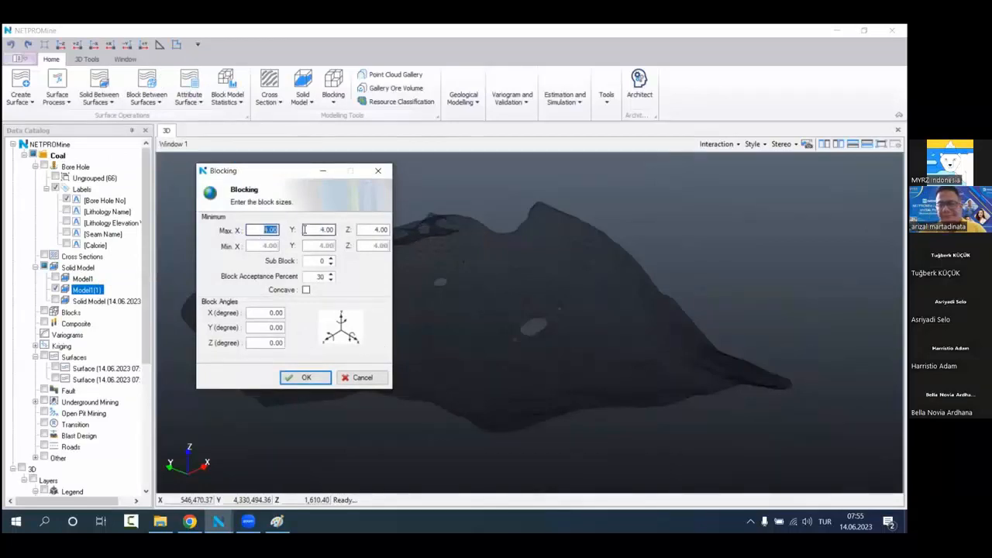
pyautogui.moveTo(333, 231); pyautogui.dragTo(289, 233)
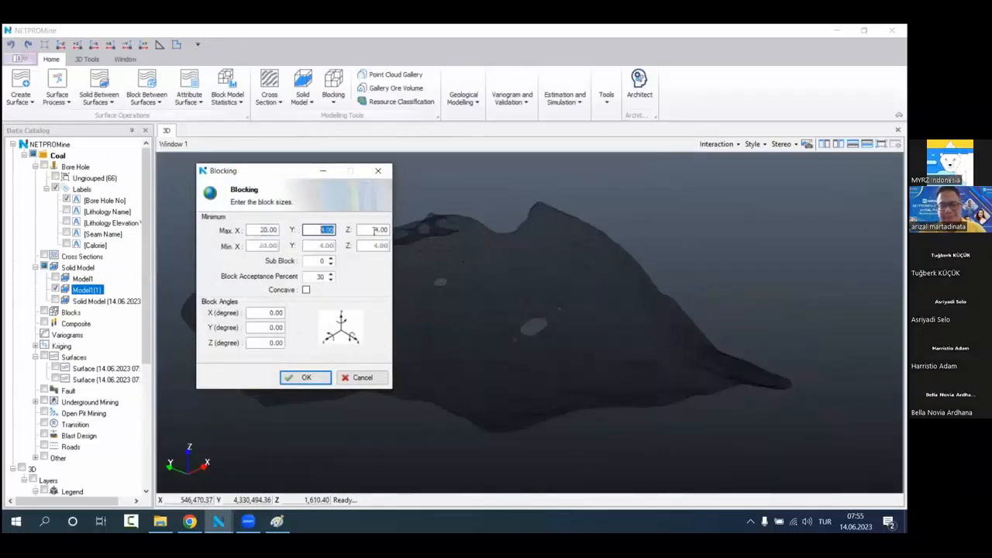
pyautogui.write('20')
pyautogui.moveTo(387, 230); pyautogui.dragTo(318, 259)
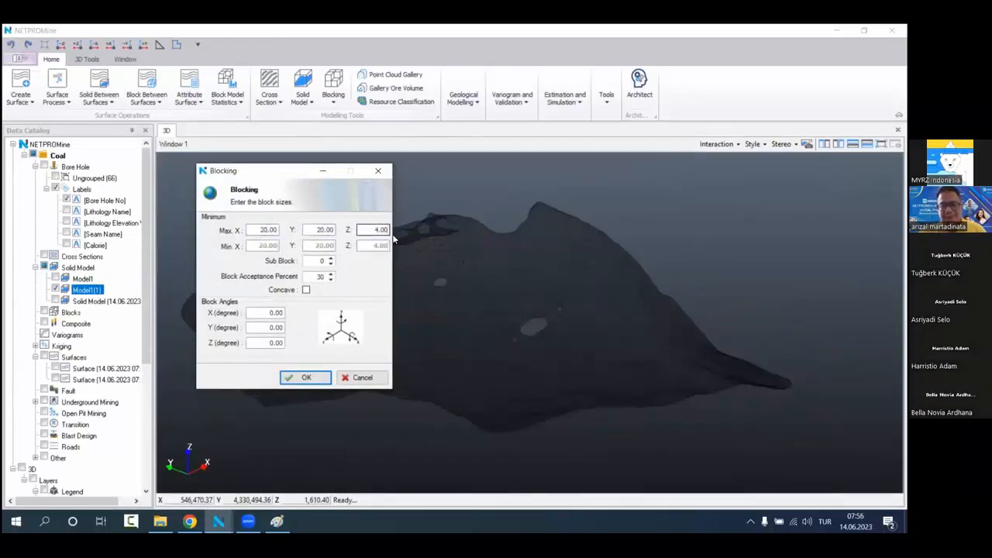
pyautogui.click(312, 379)
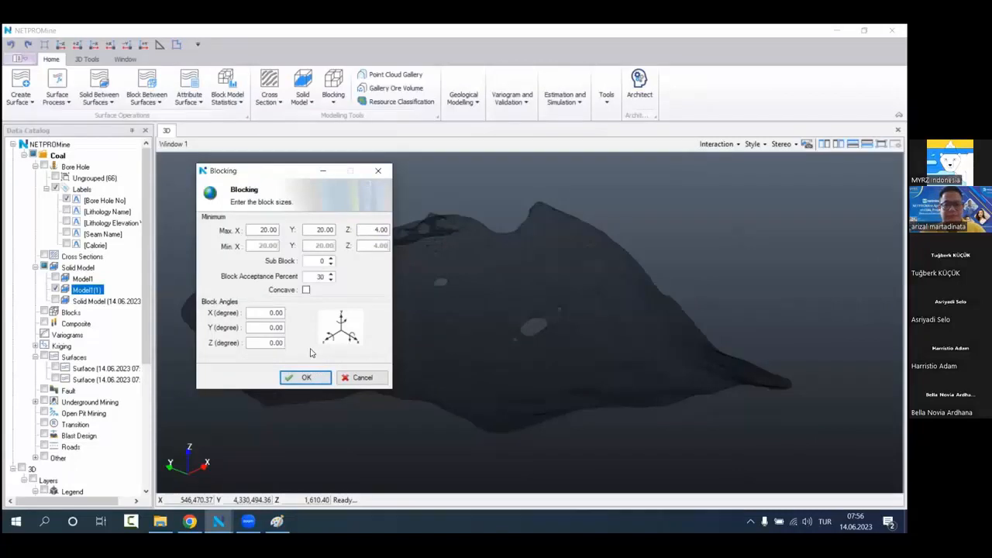
pyautogui.click(55, 289)
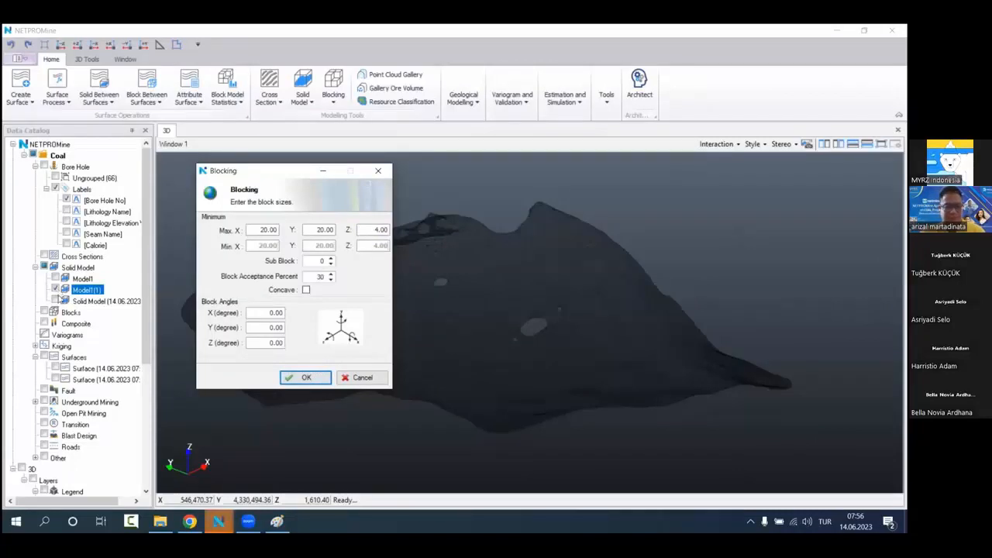
pyautogui.click(378, 171)
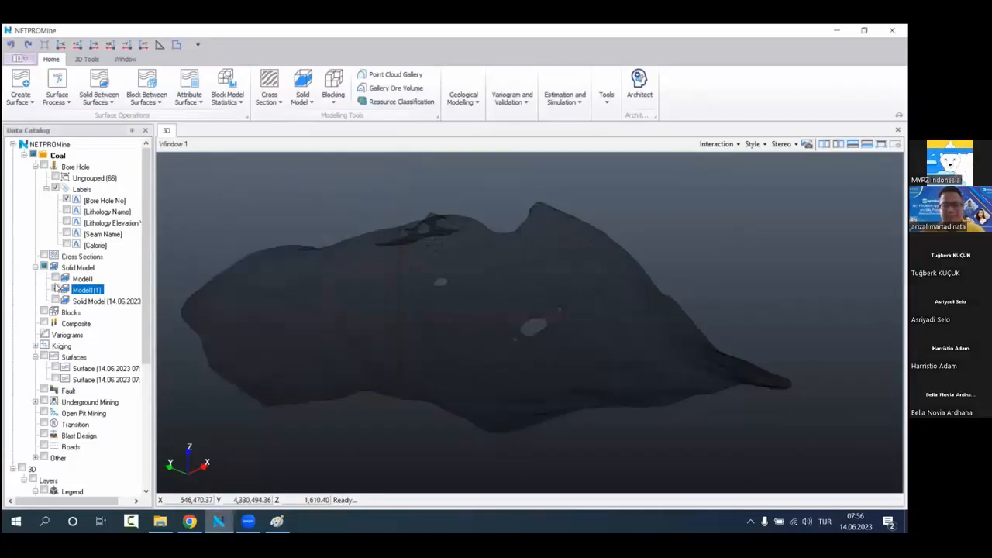
# Step: Hide Model1(1) and display only the solid named Solid Model (14.06.2023)
pyautogui.click(55, 287)
pyautogui.click(55, 279)
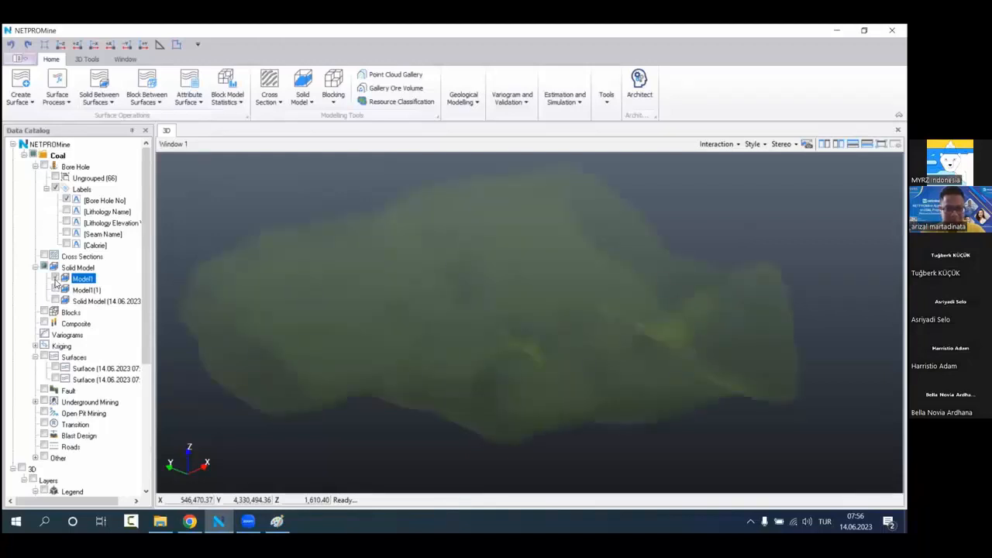
pyautogui.click(55, 278)
pyautogui.click(55, 300)
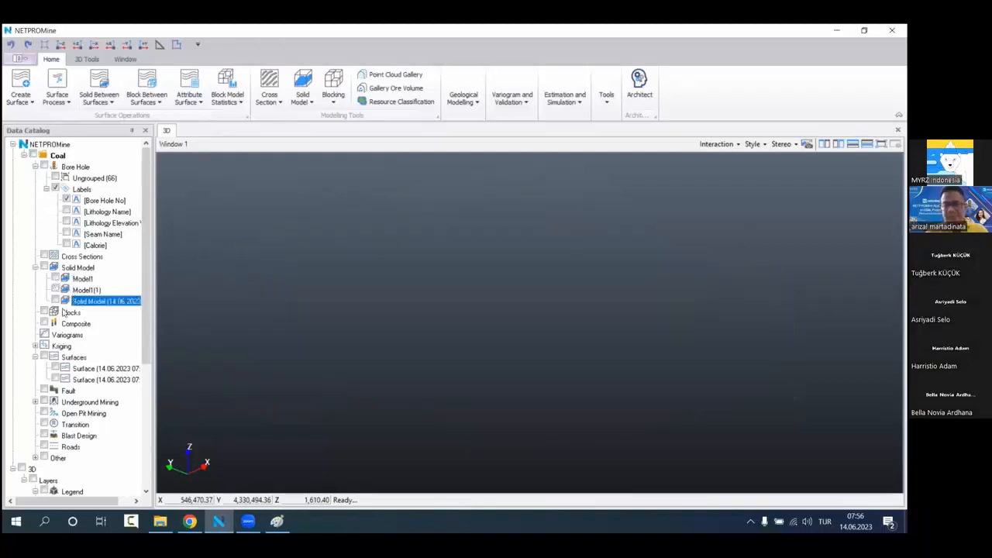
pyautogui.moveTo(421, 333); pyautogui.dragTo(457, 304)
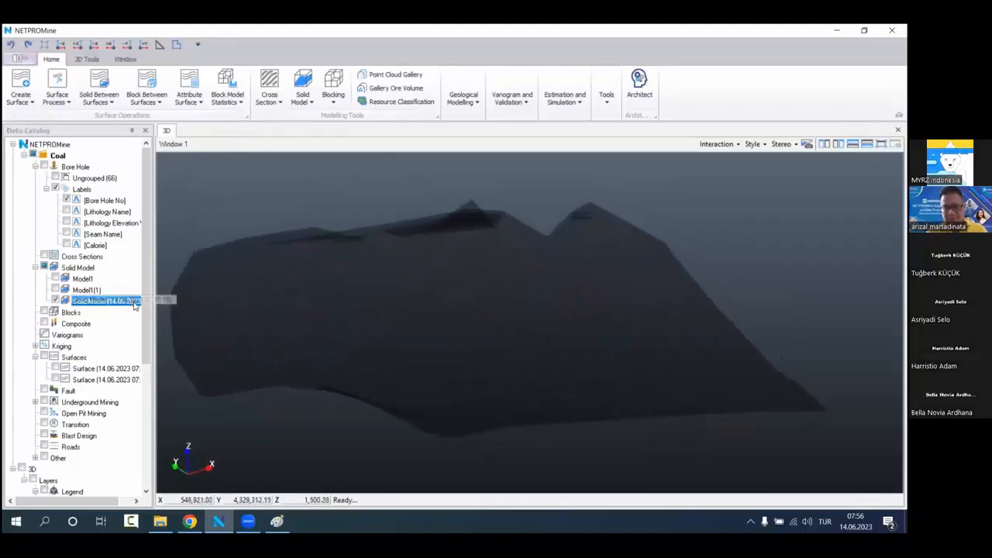
# Step: Block the dated solid model with block sizes X 20.00, Y 20.00, Z 4.00 and an acceptance percent of 30
pyautogui.rightClick(134, 302)
pyautogui.click(174, 72)
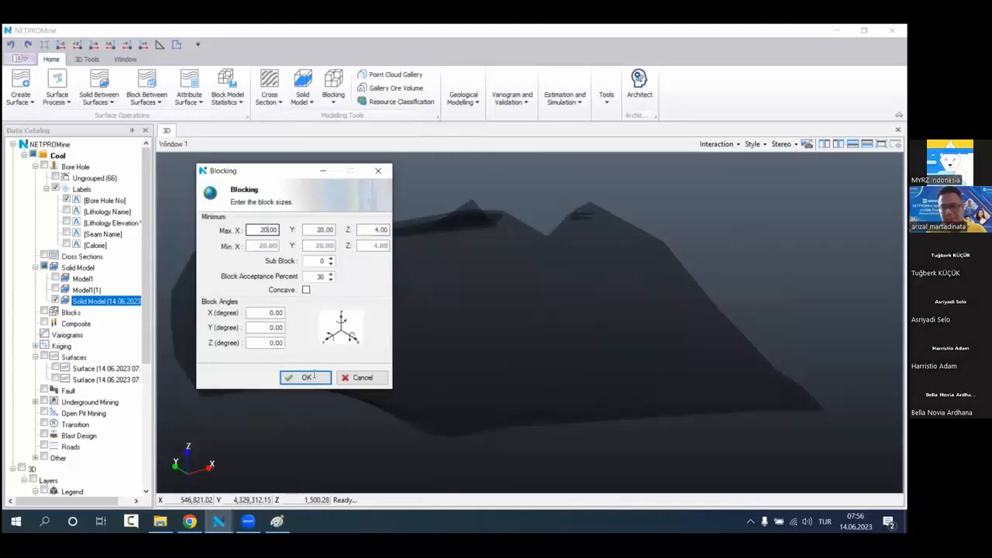
pyautogui.press('Return')
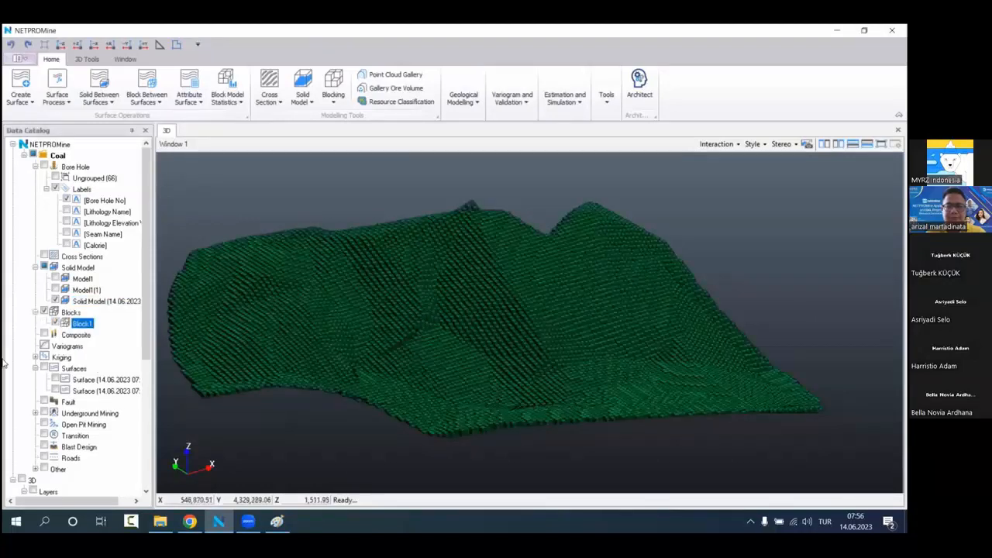
# Step: Hide the dated solid model, leaving only the Block1 block model displayed
pyautogui.scroll(-5, 49, 392)
pyautogui.scroll(-2, 49, 392)
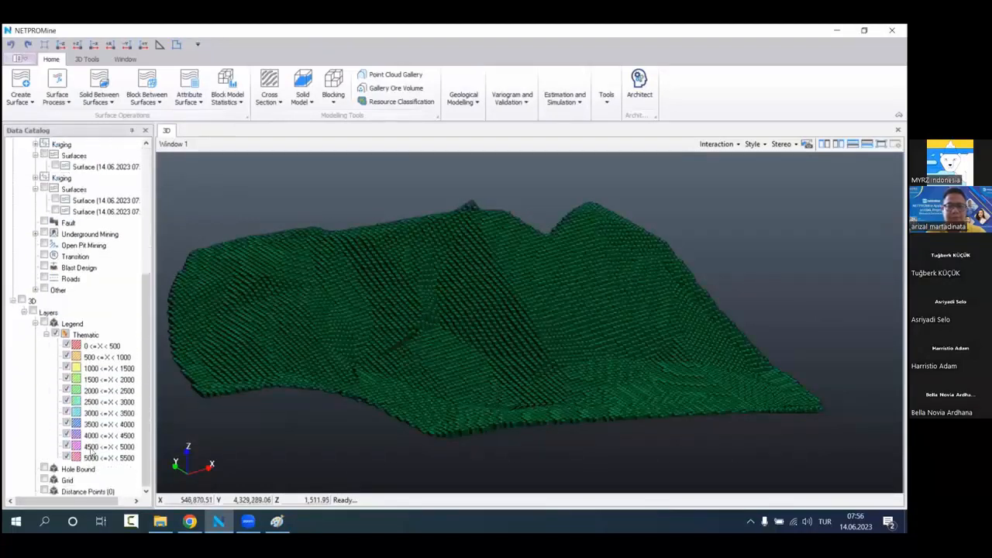
pyautogui.scroll(6, 54, 272)
pyautogui.click(56, 257)
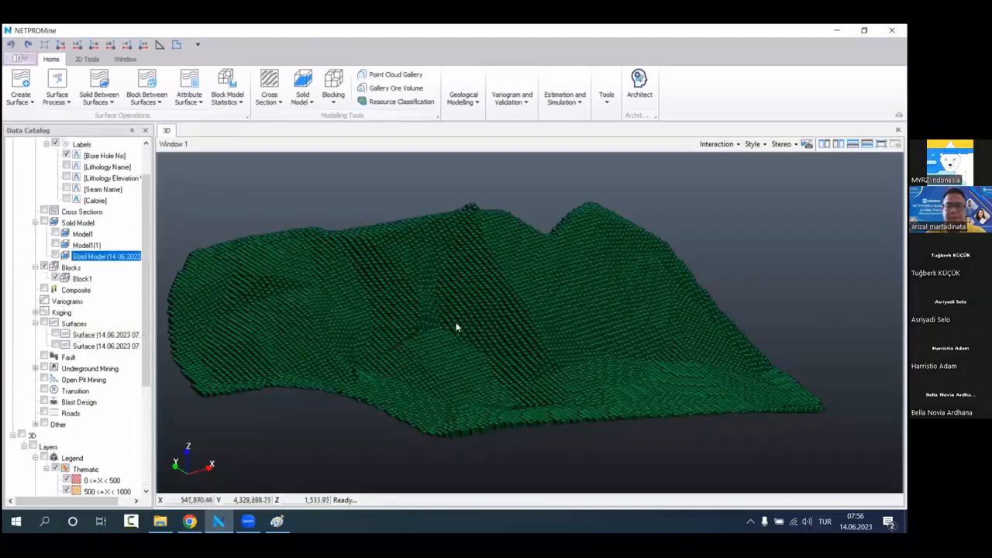
# Step: Examine the shape of the block model from several angles and distances
pyautogui.moveTo(491, 339); pyautogui.dragTo(512, 368)
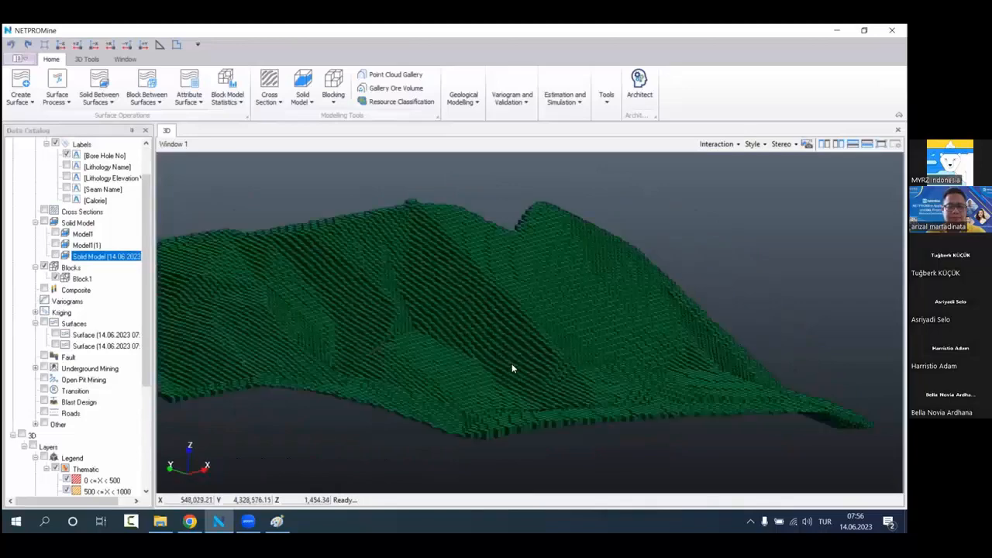
pyautogui.moveTo(477, 334); pyautogui.dragTo(414, 361)
pyautogui.scroll(-3, 488, 341)
pyautogui.scroll(2, 108, 332)
pyautogui.scroll(2, 478, 343)
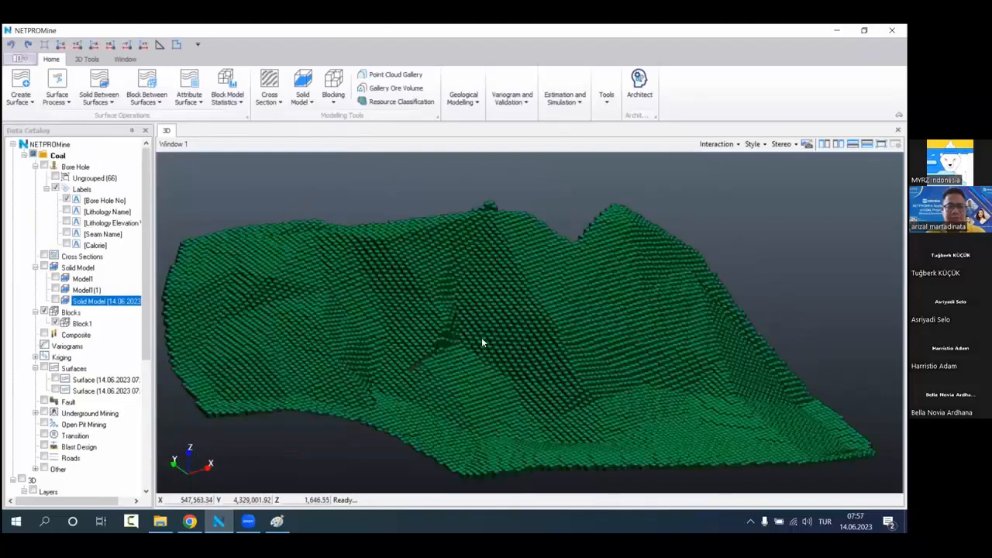
pyautogui.moveTo(481, 342); pyautogui.dragTo(487, 365)
pyautogui.moveTo(487, 365); pyautogui.dragTo(454, 371, button='middle')
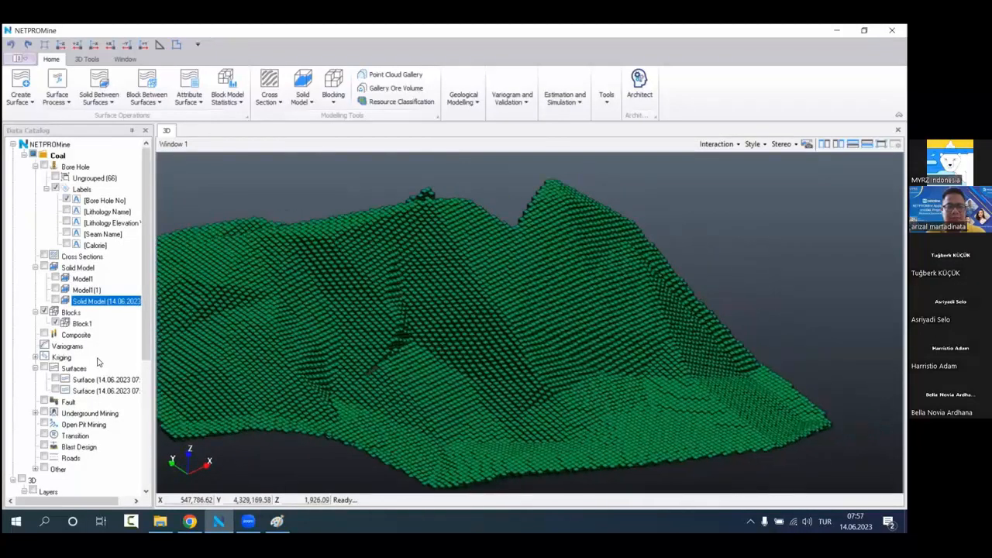
# Step: Create a second block model from Block1
pyautogui.scroll(-2, 98, 362)
pyautogui.scroll(-2, 110, 397)
pyautogui.click(104, 276)
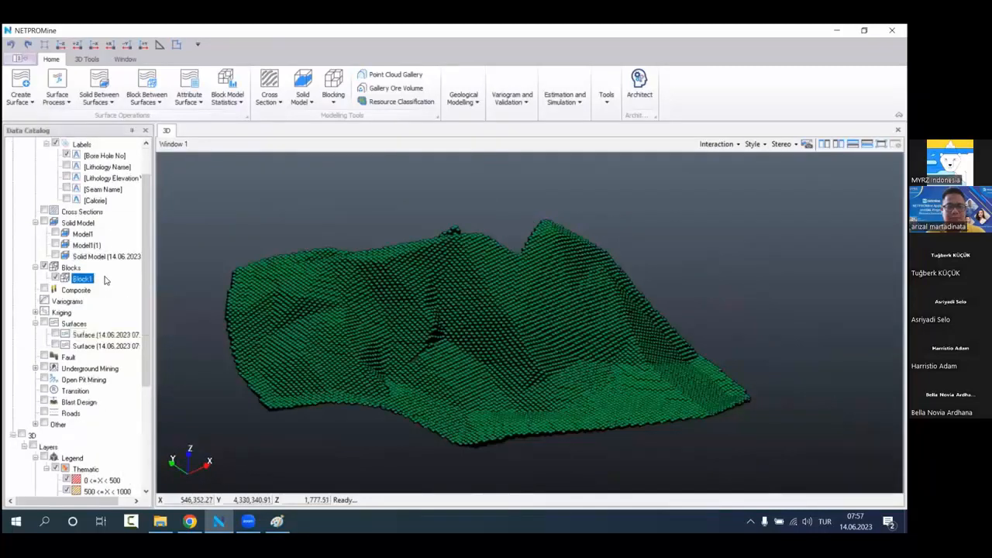
pyautogui.rightClick(104, 276)
pyautogui.click(155, 286)
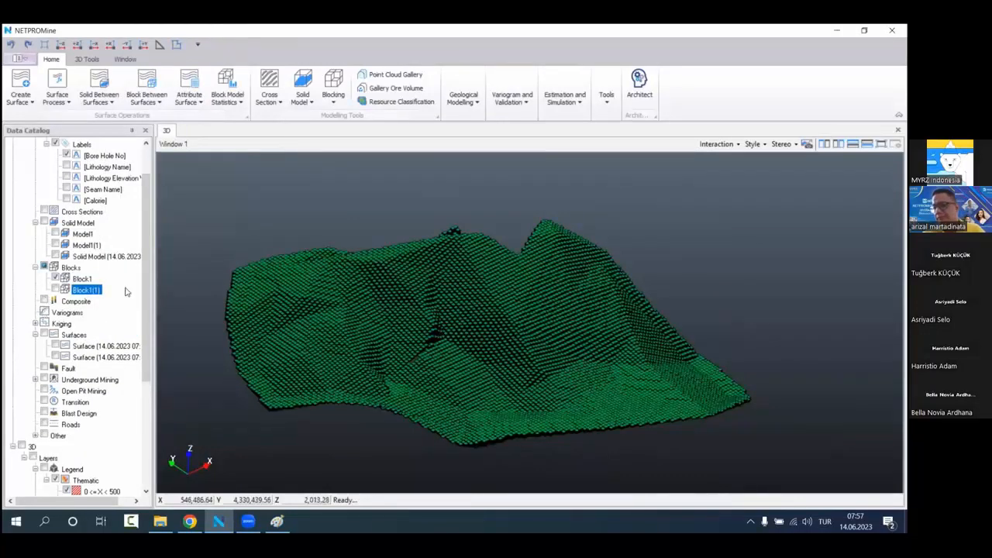
# Step: Compare the two block models by displaying Block1(1) alone and switching back to Block1
pyautogui.click(55, 278)
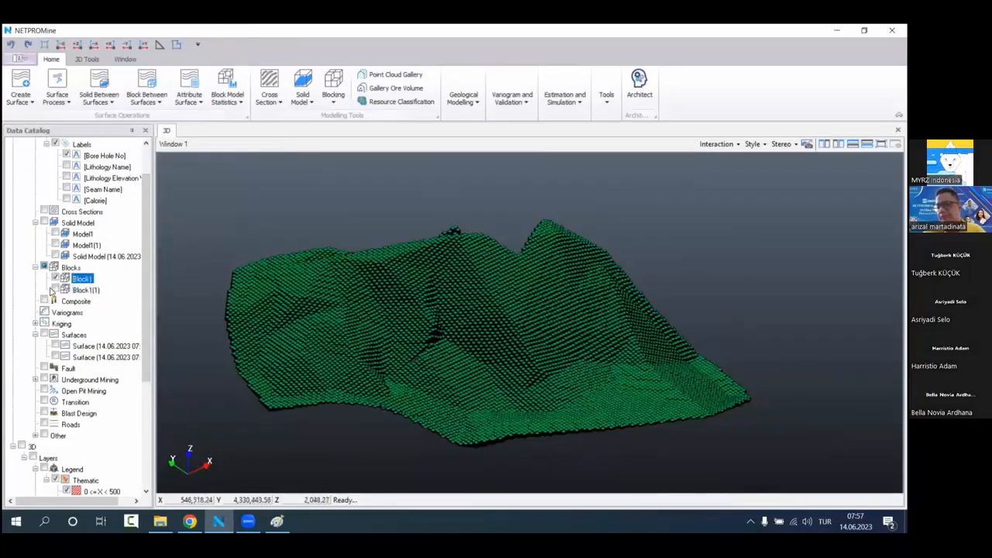
pyautogui.click(55, 289)
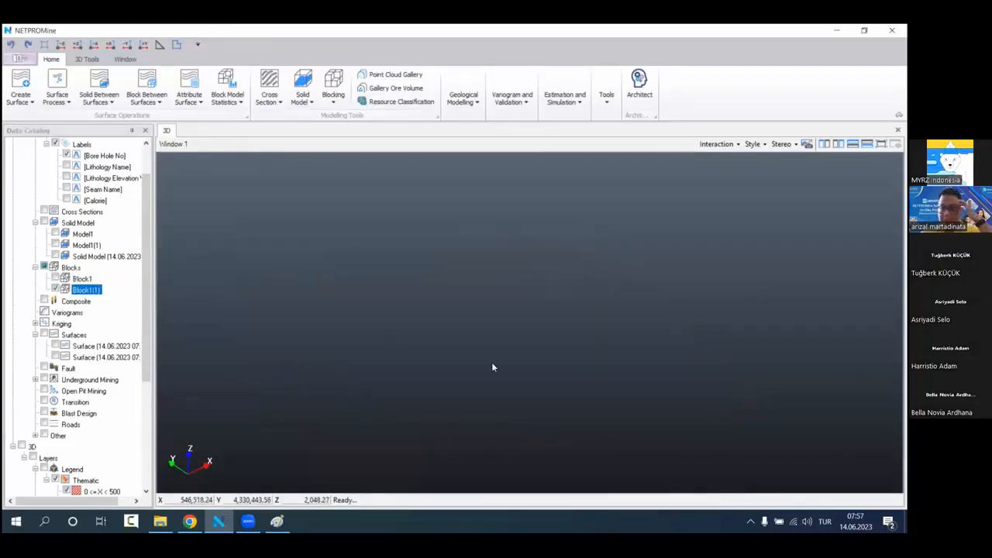
pyautogui.click(55, 289)
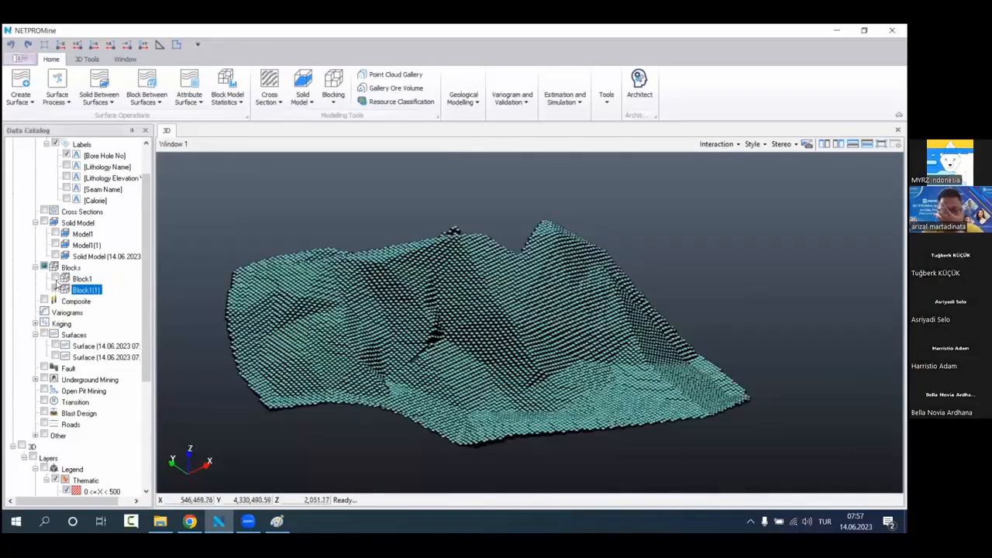
pyautogui.click(55, 278)
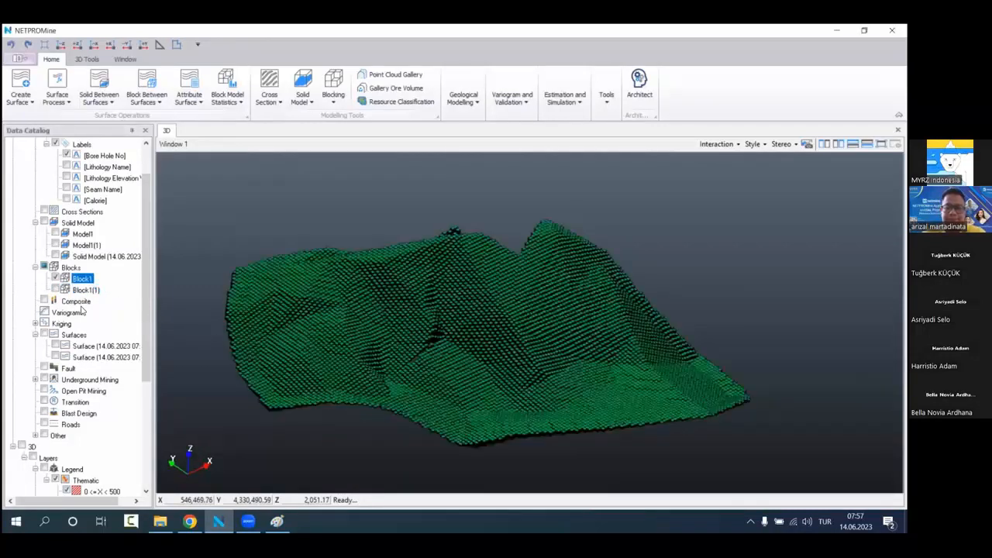
# Step: Add a composite named C1 with a length of 1.00 and an acceptance percentage of 25
pyautogui.rightClick(105, 302)
pyautogui.click(149, 309)
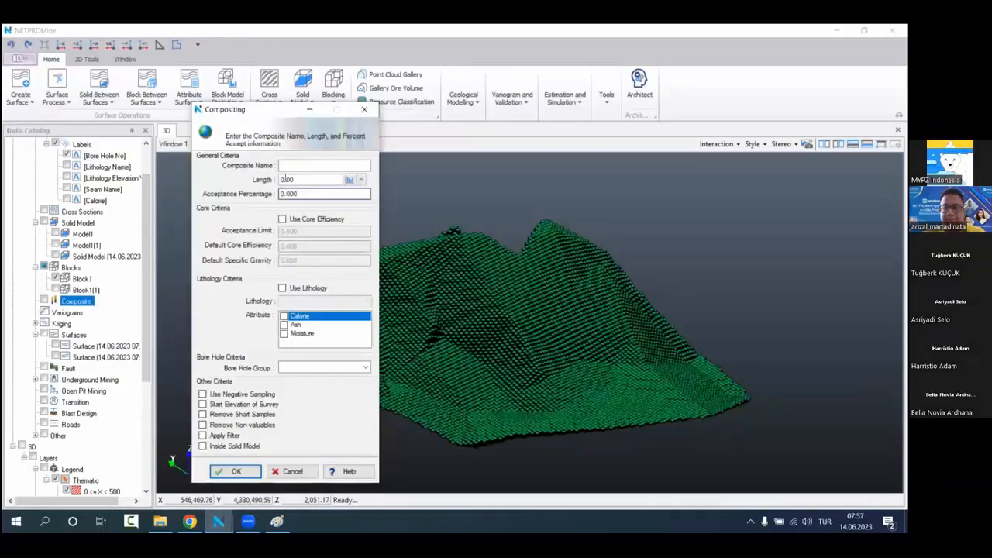
pyautogui.write('C1')
pyautogui.moveTo(300, 180); pyautogui.dragTo(215, 203)
pyautogui.write('1')
pyautogui.write('25')
# Step: Include the Calorie, Ash and Moisture attributes, choose the bore hole group and generate the composite
pyautogui.click(285, 316)
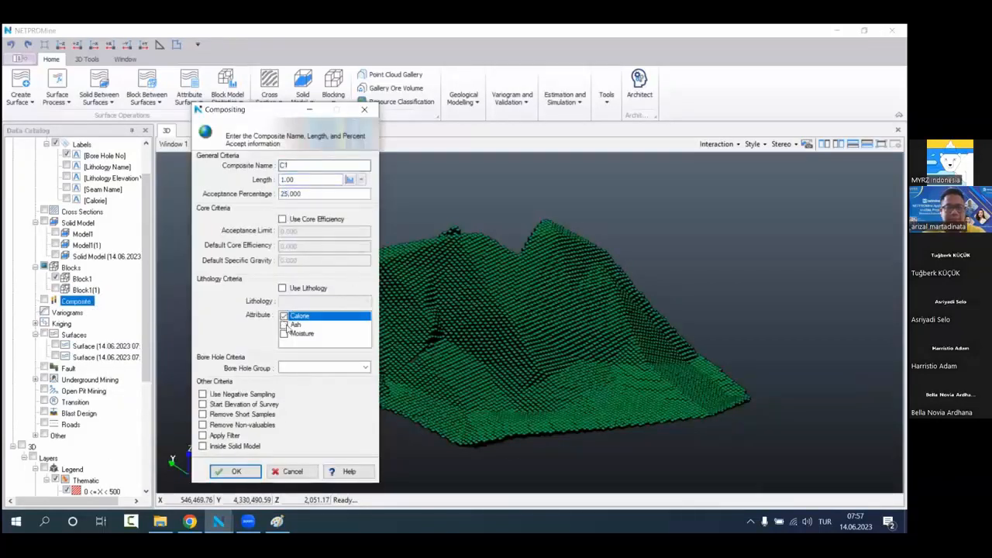
pyautogui.click(283, 325)
pyautogui.click(283, 333)
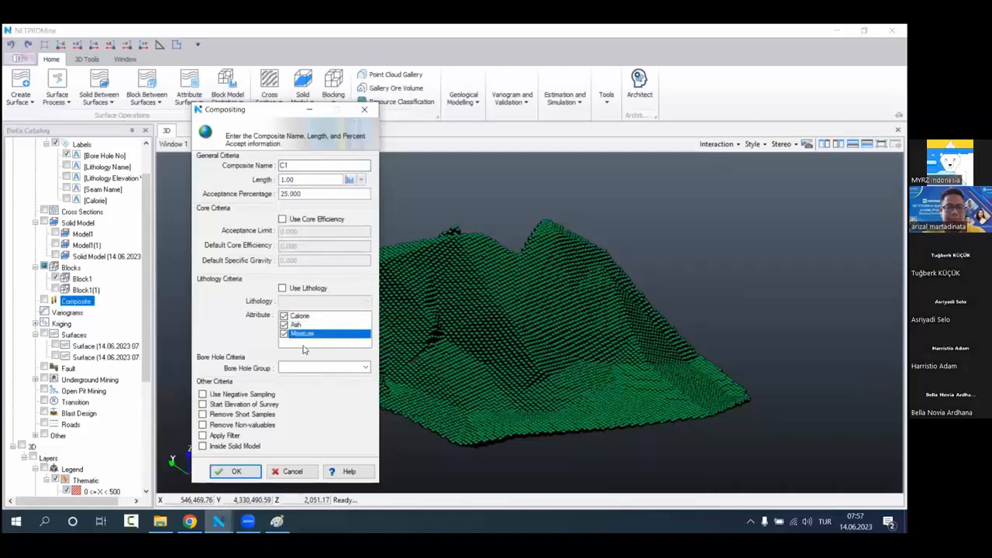
pyautogui.click(362, 369)
pyautogui.click(340, 380)
pyautogui.click(237, 471)
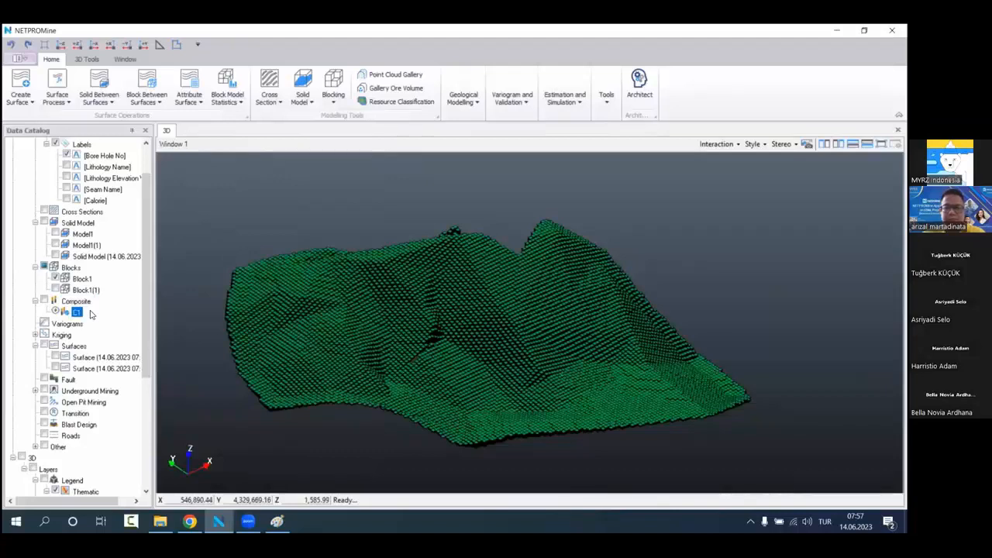
# Step: Hide Block1 and display the Ungrouped bore holes
pyautogui.scroll(2, 90, 313)
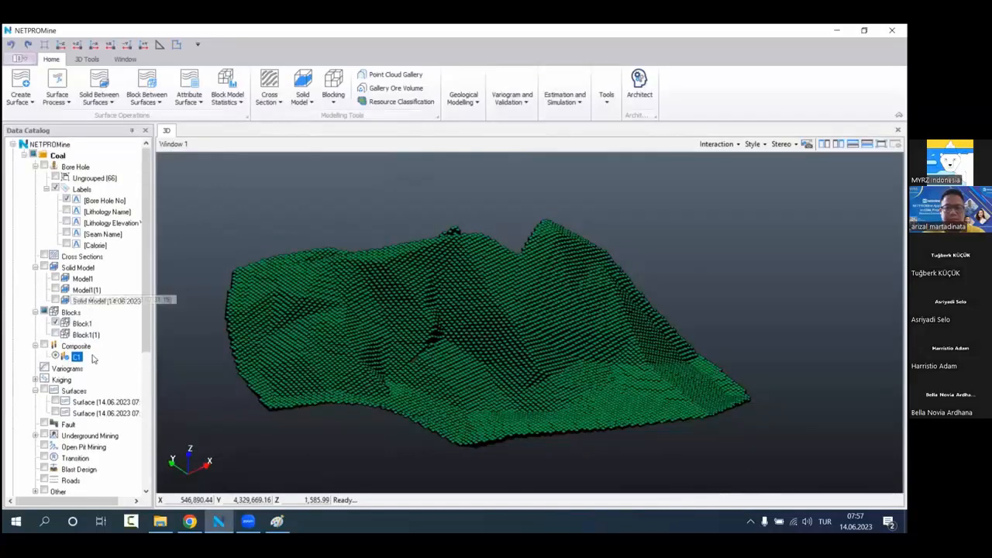
pyautogui.click(56, 323)
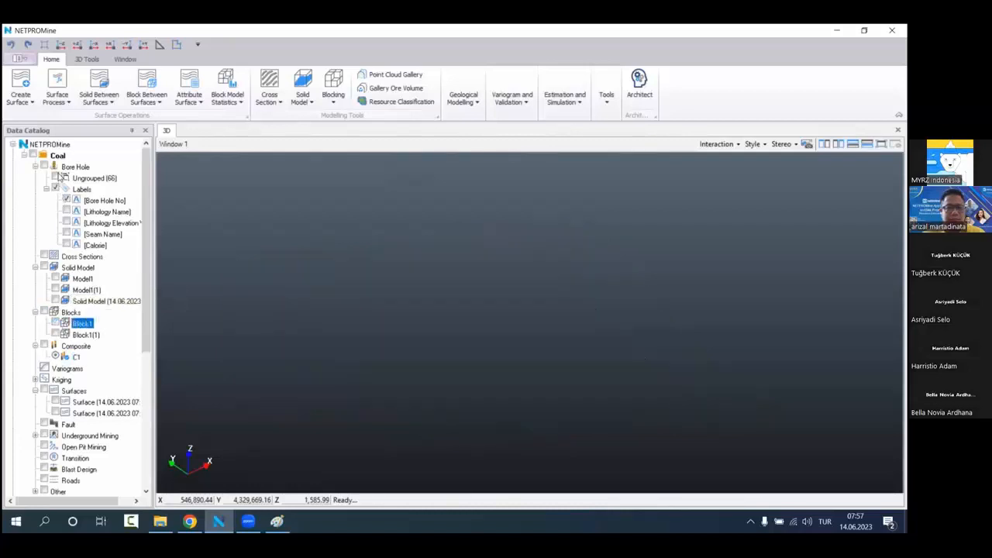
pyautogui.click(56, 178)
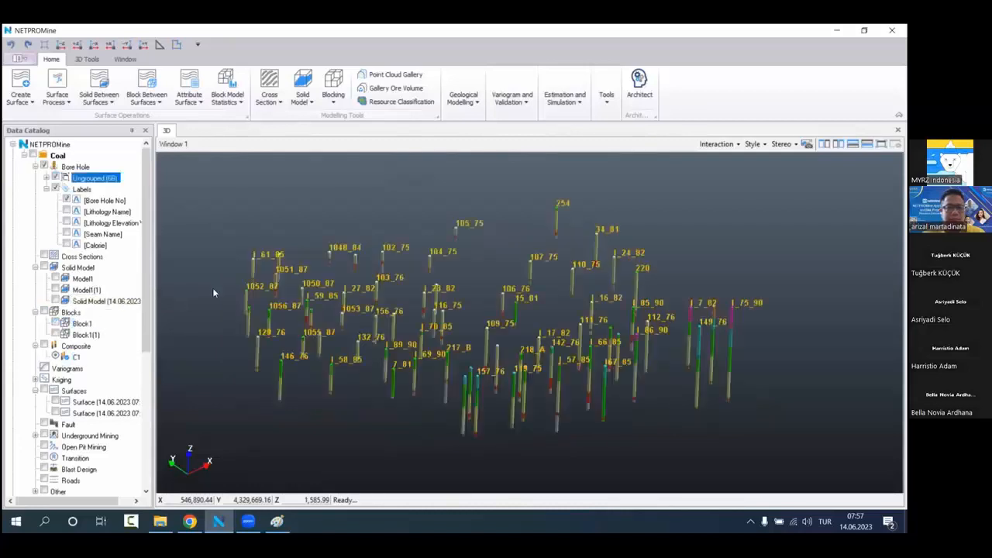
# Step: Set the composite display attribute to Calorie with a composite remark length of 20.00
pyautogui.rightClick(98, 345)
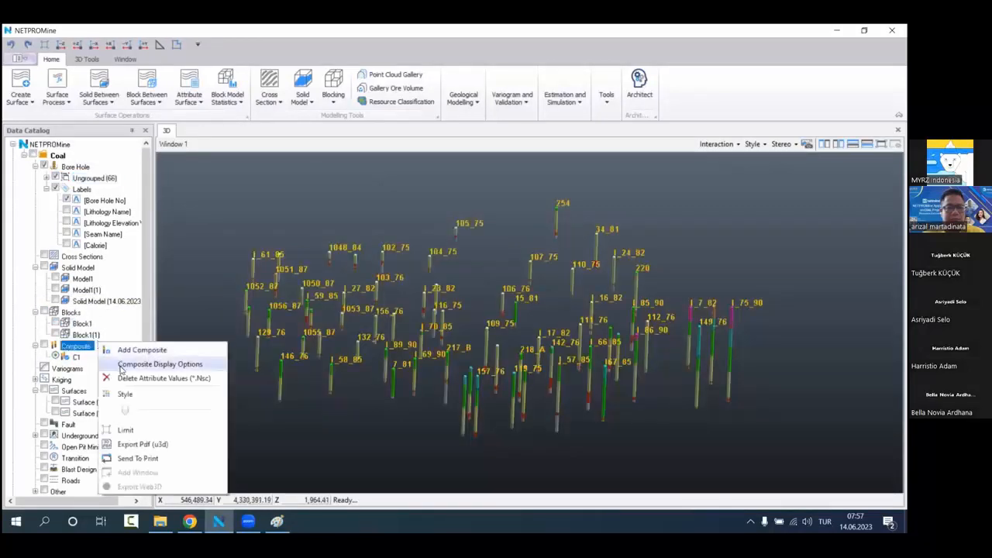
pyautogui.click(155, 361)
pyautogui.click(168, 99)
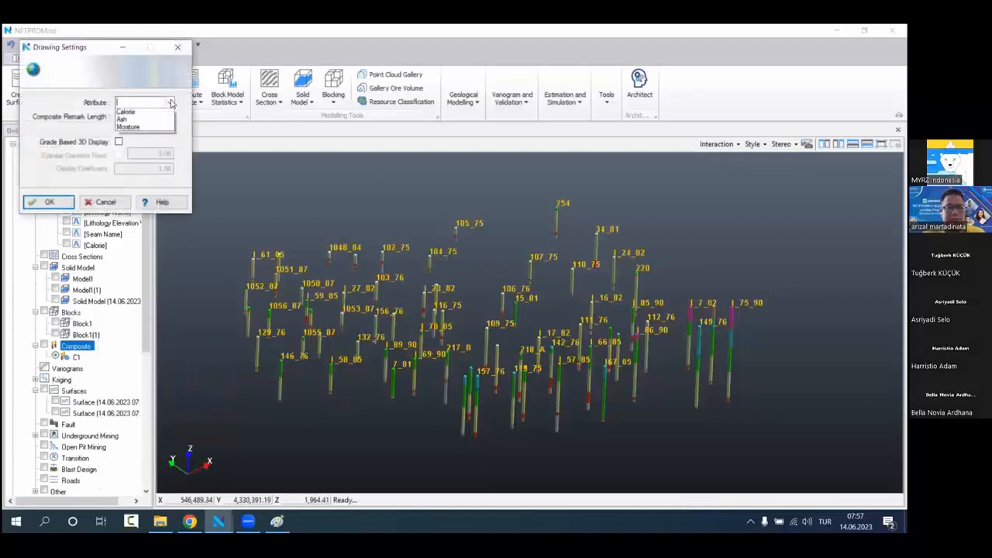
pyautogui.click(153, 114)
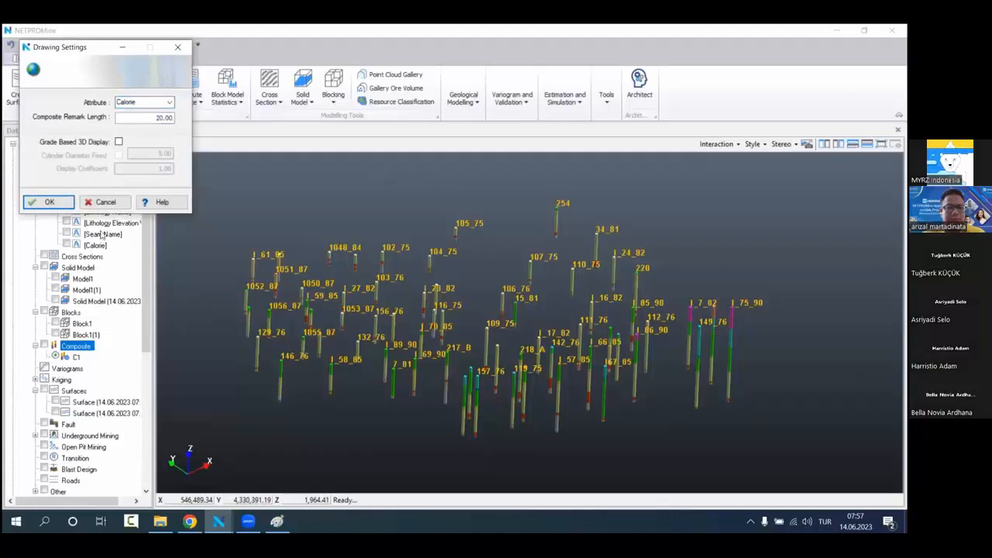
pyautogui.press('Return')
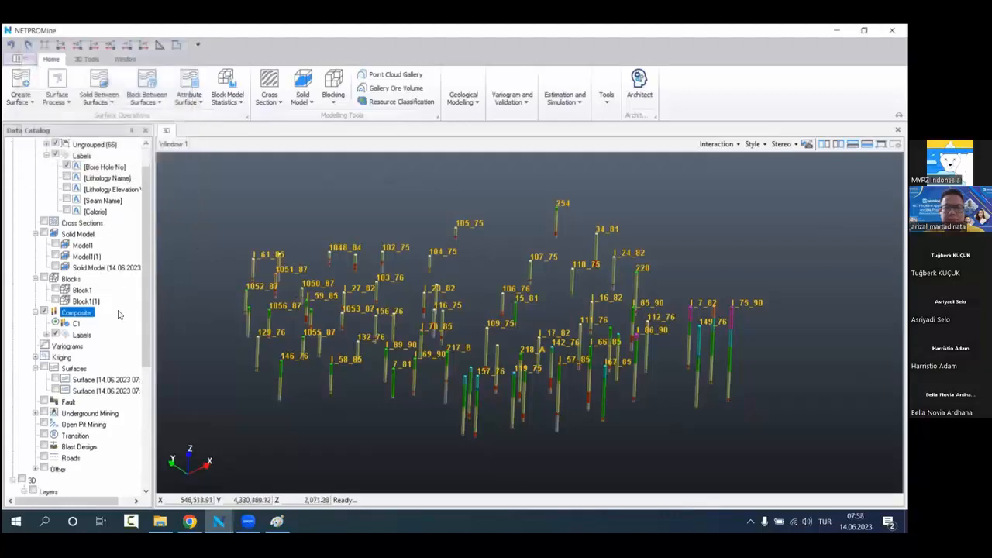
# Step: Hide the bore holes while keeping the composite display enabled
pyautogui.scroll(-6, 116, 311)
pyautogui.scroll(7, 109, 308)
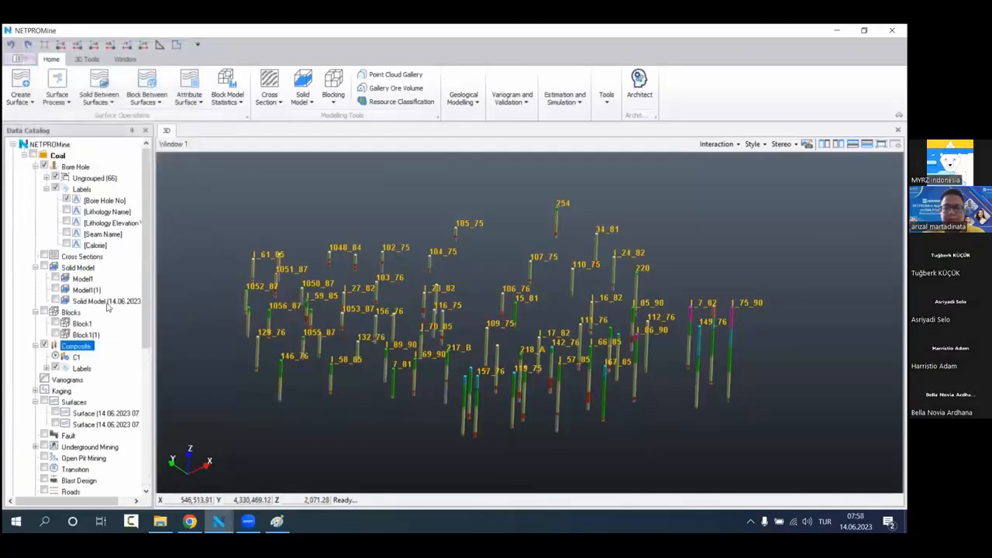
pyautogui.click(44, 165)
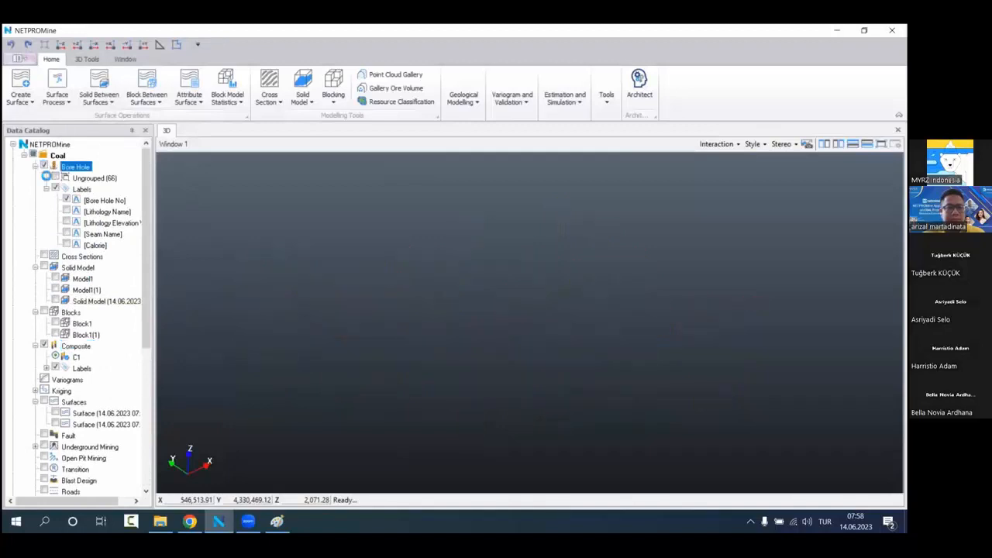
# Step: Show the composite display together with the Ungrouped bore holes
pyautogui.scroll(2, 431, 365)
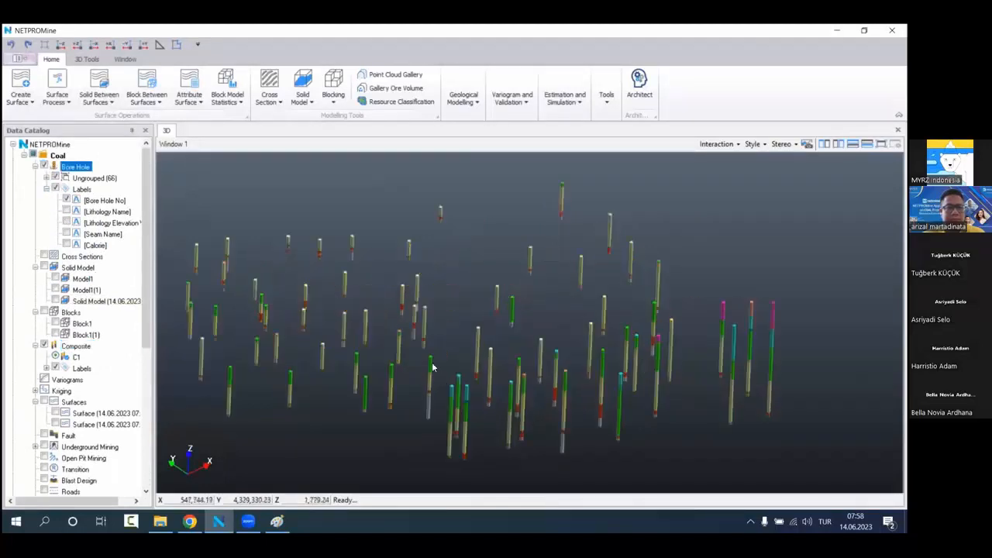
pyautogui.moveTo(431, 366); pyautogui.dragTo(426, 344, button='middle')
pyautogui.moveTo(425, 343); pyautogui.dragTo(412, 344)
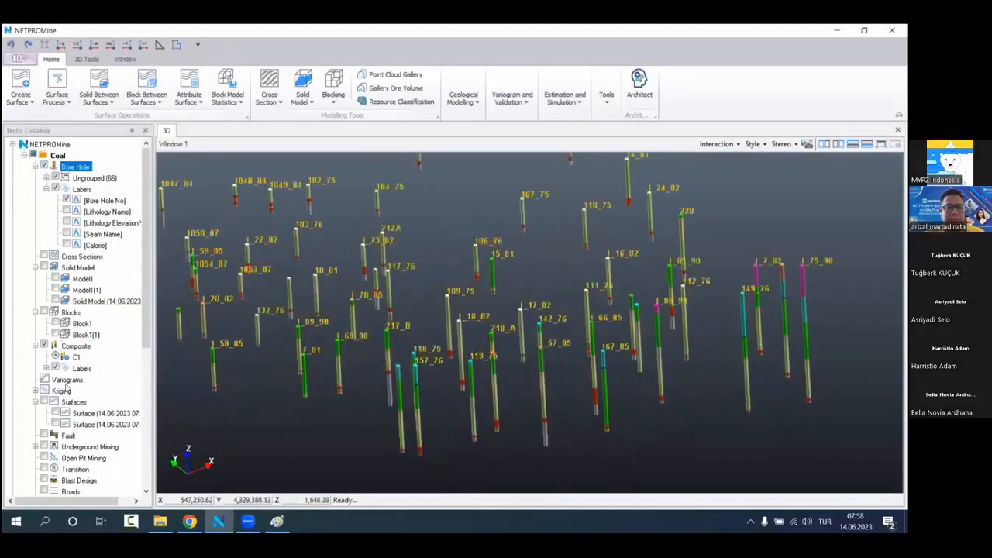
pyautogui.click(44, 346)
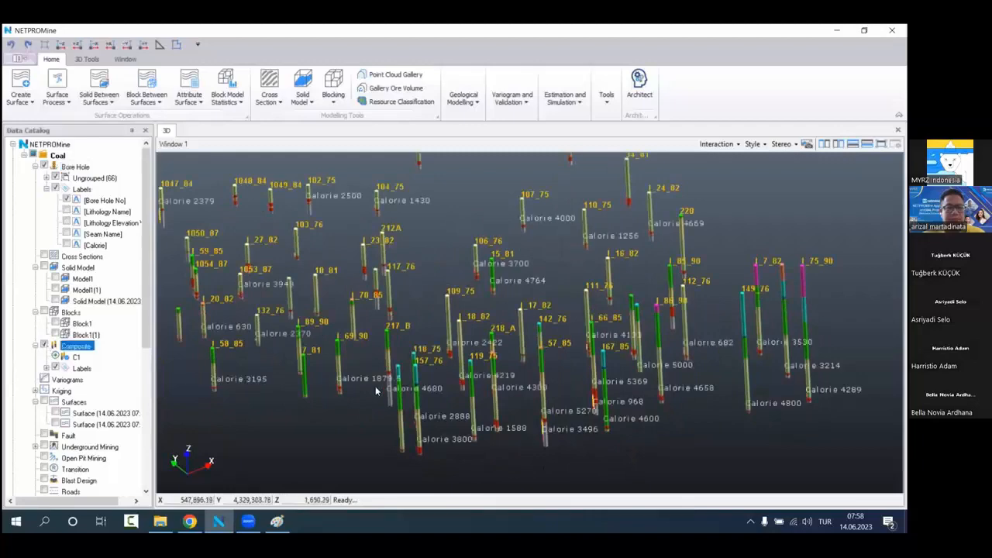
# Step: Examine the composite Calorie labels beside the lithology intervals of individual bore holes, comparing several neighbouring holes
pyautogui.scroll(5, 380, 352)
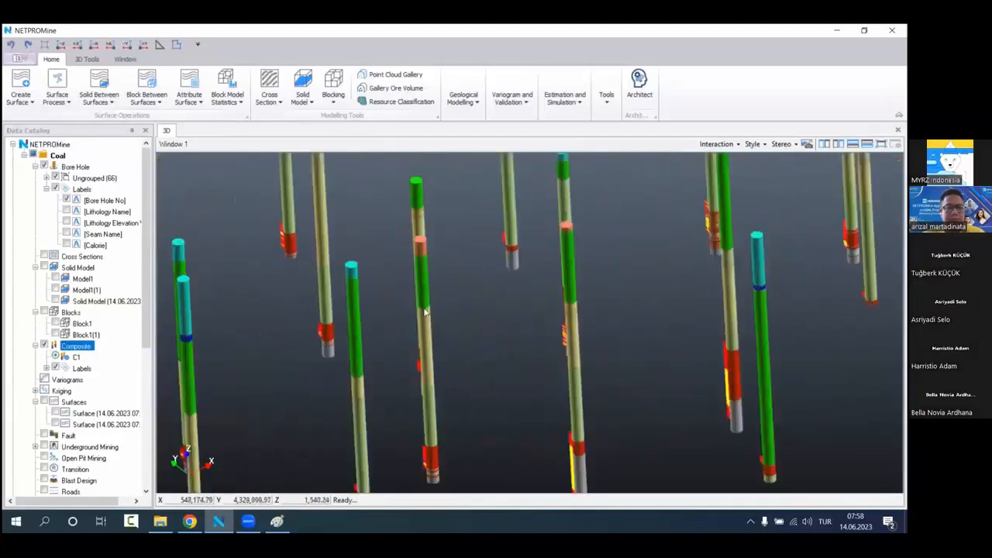
pyautogui.scroll(6, 447, 339)
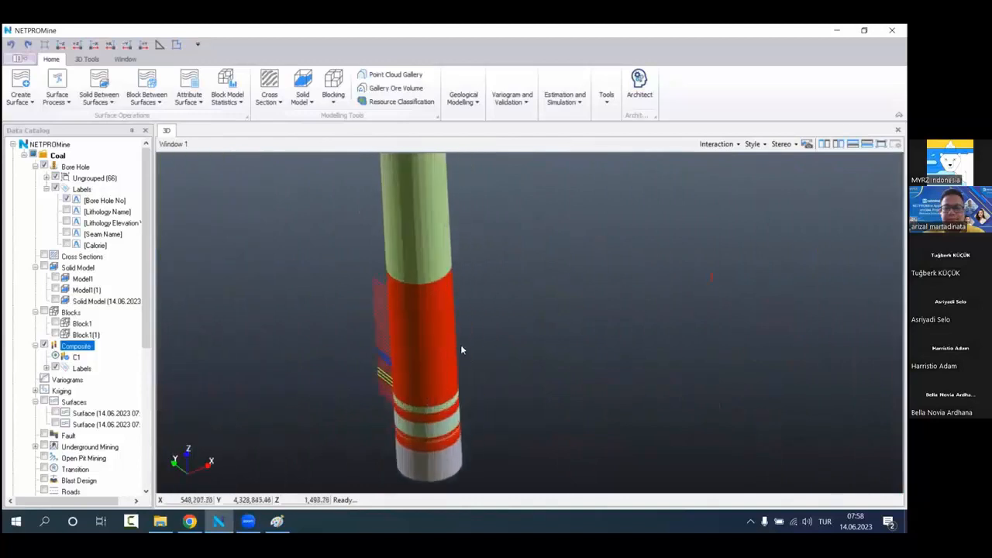
pyautogui.moveTo(422, 275); pyautogui.dragTo(435, 372, button='middle')
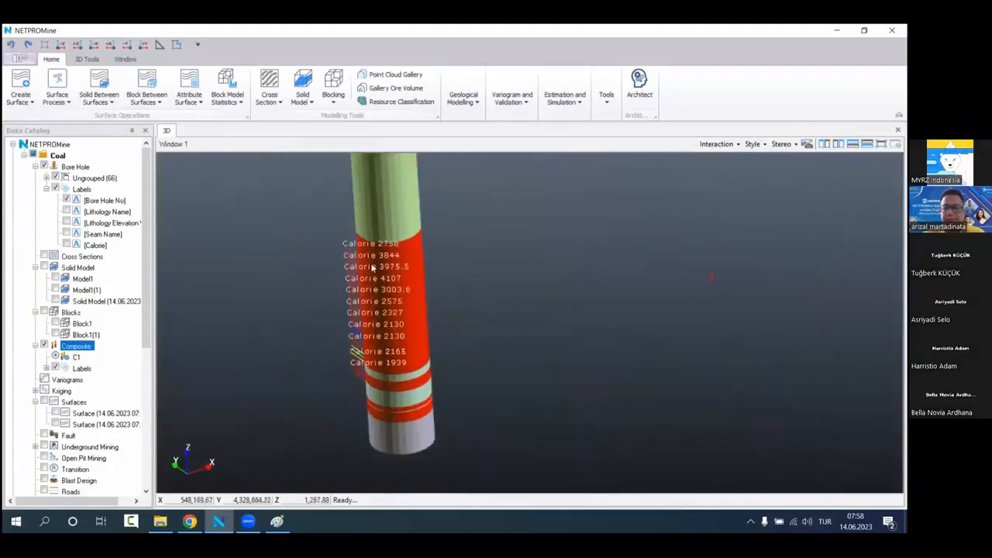
pyautogui.scroll(-2, 379, 305)
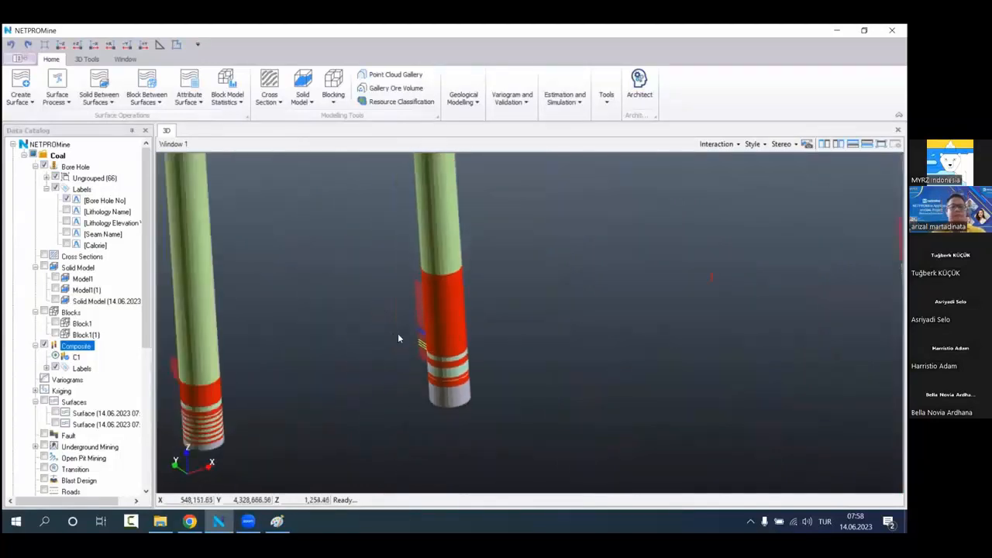
pyautogui.scroll(3, 428, 315)
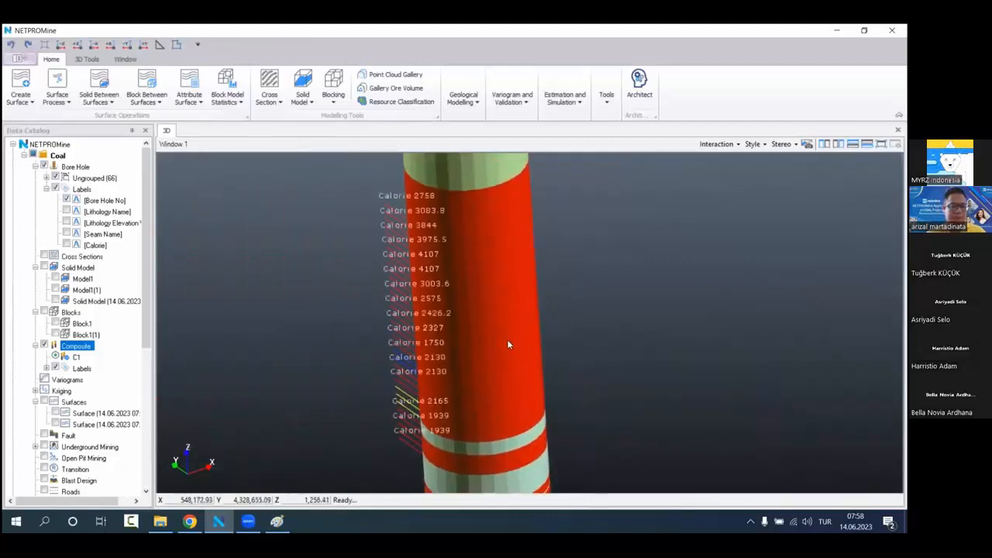
pyautogui.moveTo(509, 344); pyautogui.dragTo(423, 374)
pyautogui.moveTo(509, 334); pyautogui.dragTo(475, 342)
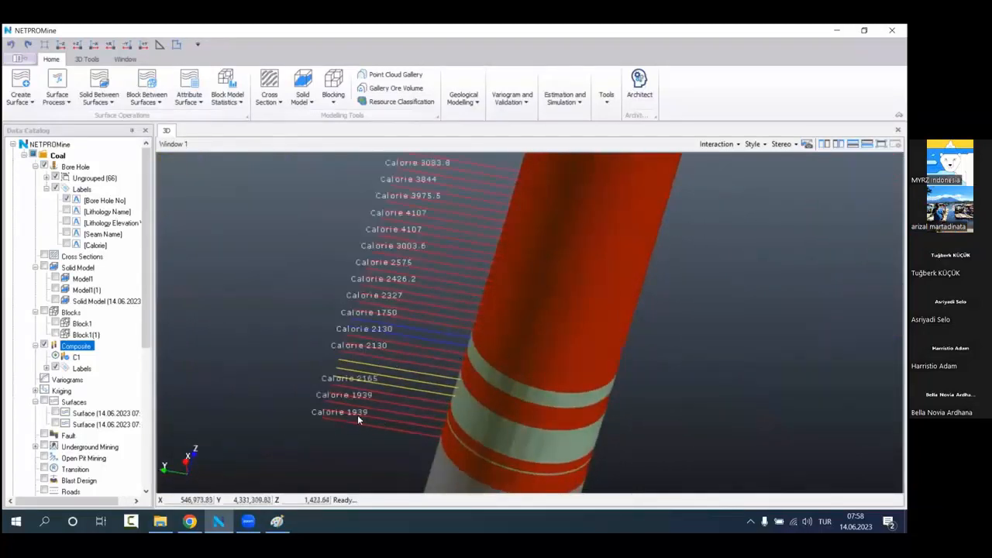
pyautogui.moveTo(431, 368); pyautogui.dragTo(446, 385)
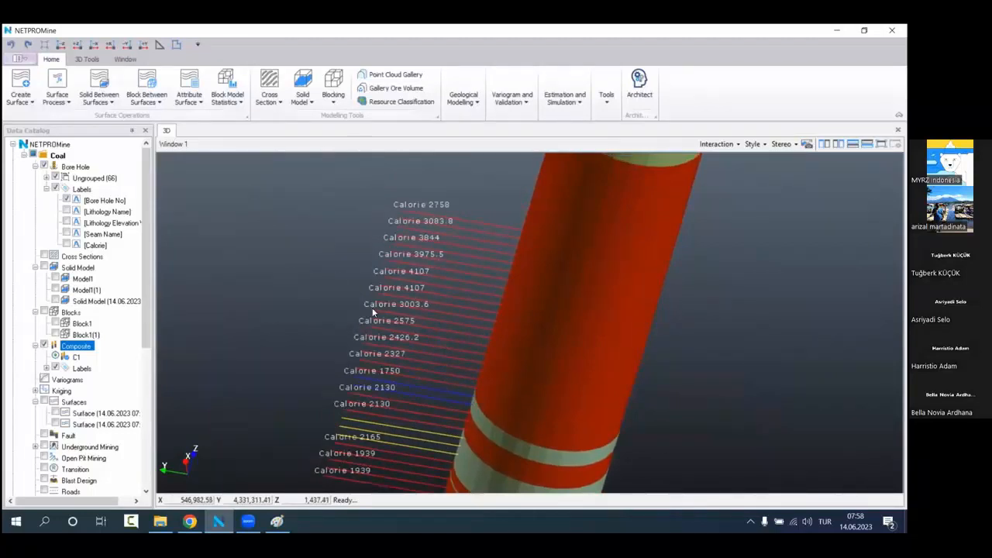
pyautogui.scroll(-3, 372, 310)
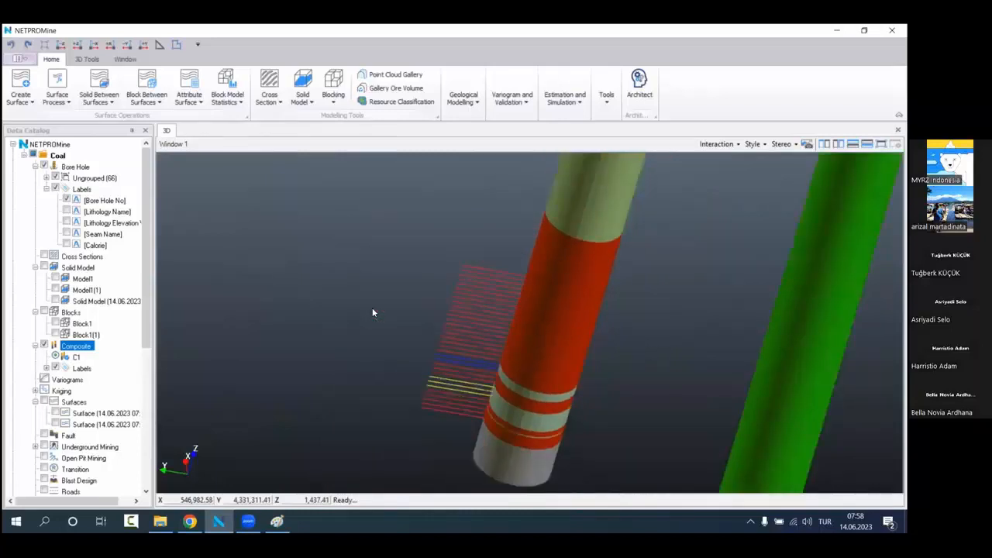
pyautogui.moveTo(372, 308); pyautogui.dragTo(400, 345)
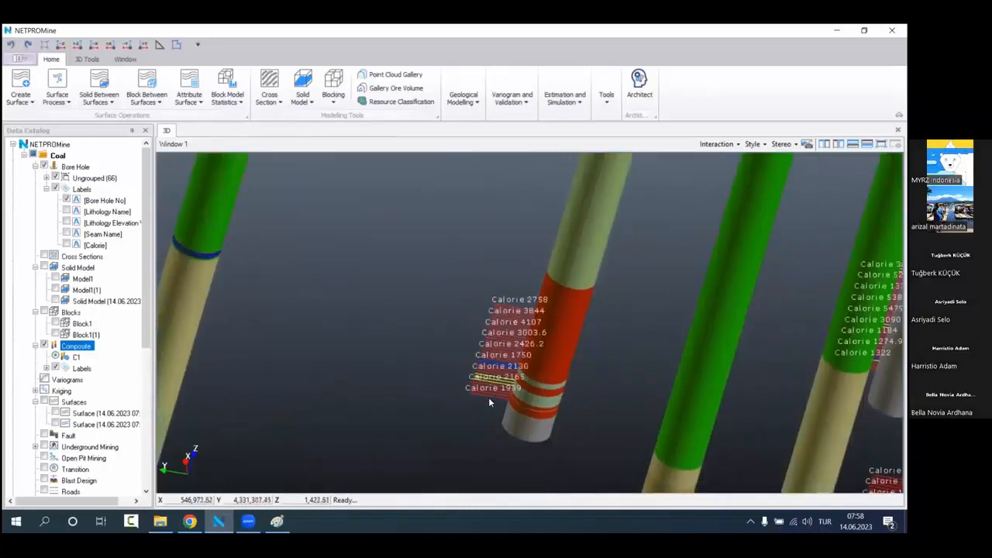
pyautogui.scroll(-6, 421, 372)
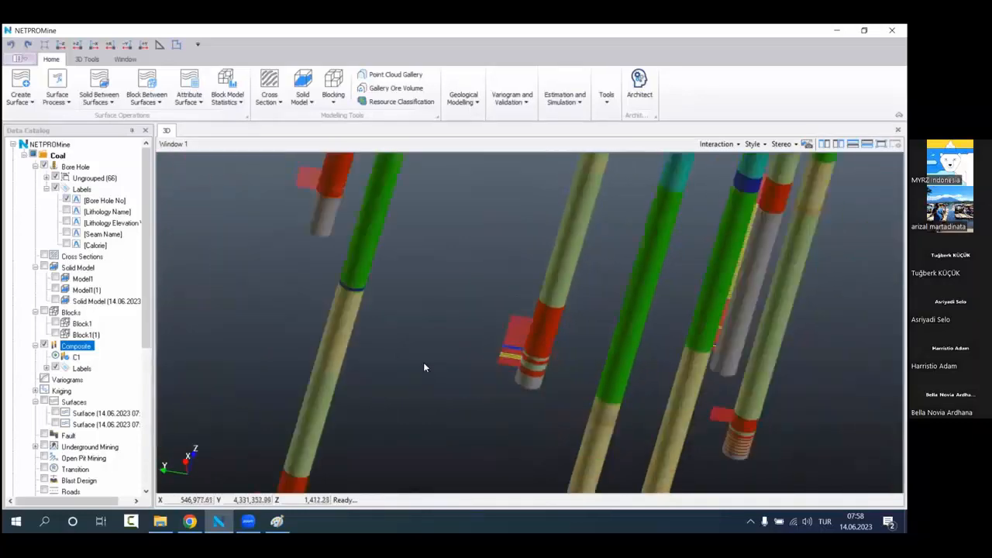
pyautogui.scroll(-5, 543, 341)
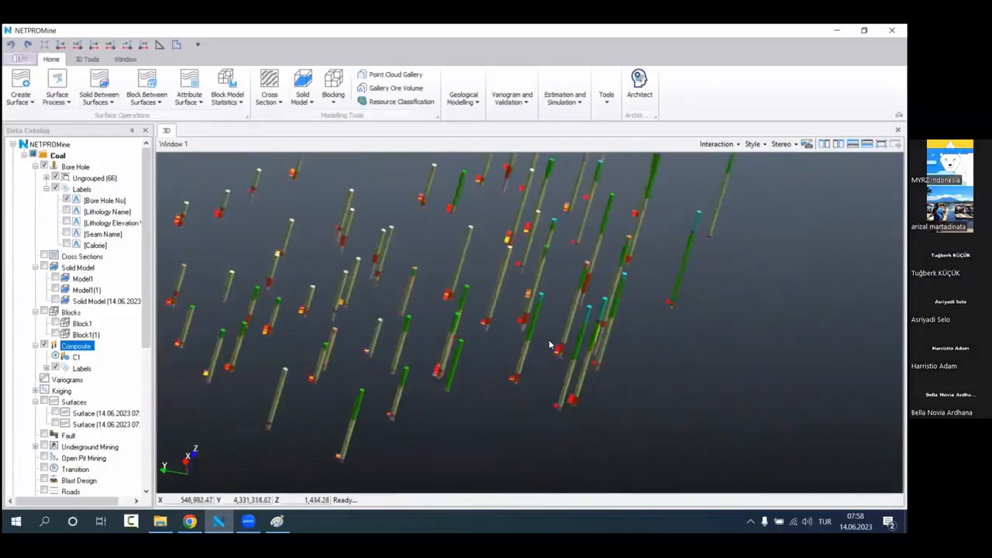
pyautogui.moveTo(509, 308); pyautogui.dragTo(511, 350, button='middle')
# Step: Display the raw samples of the bore holes using the Calorie attribute
pyautogui.rightClick(104, 158)
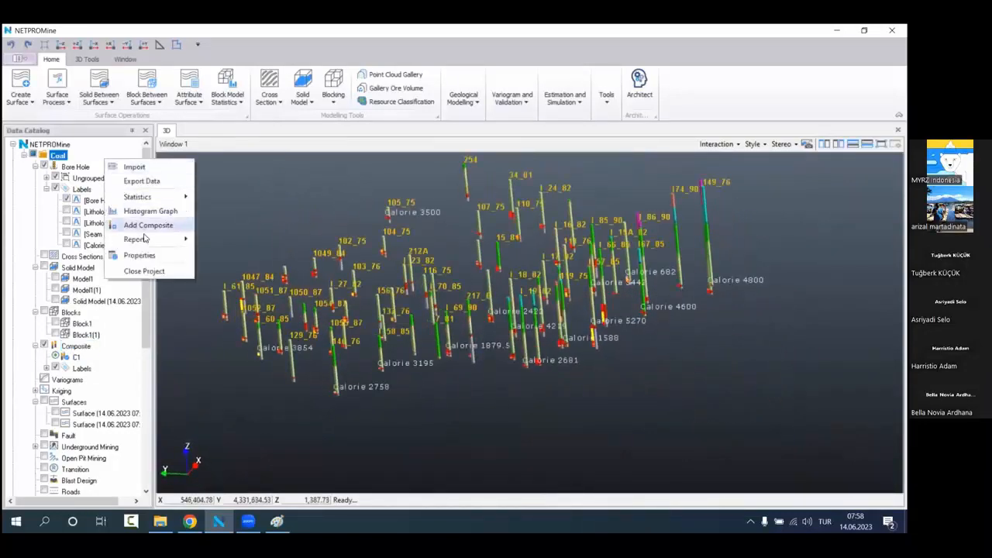
pyautogui.moveTo(169, 199)
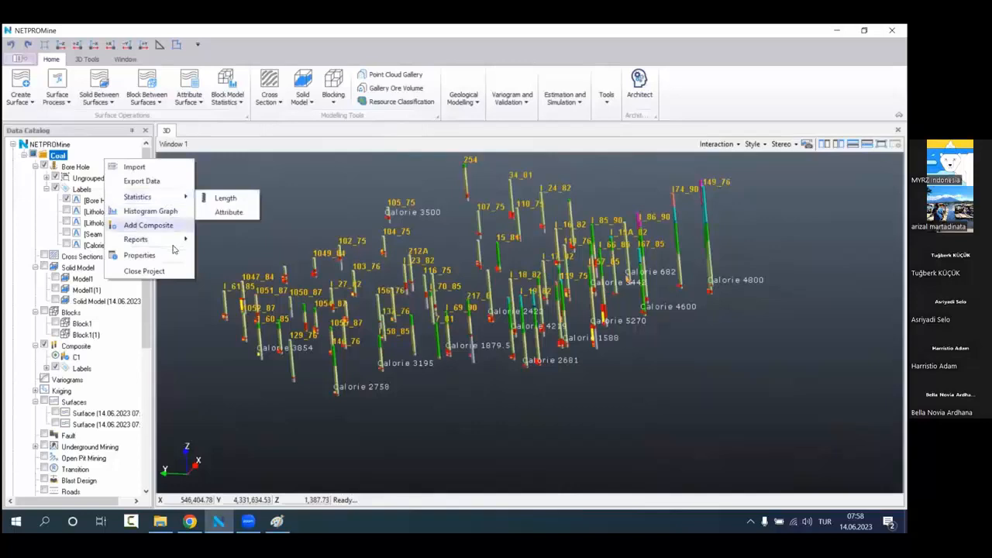
pyautogui.rightClick(84, 168)
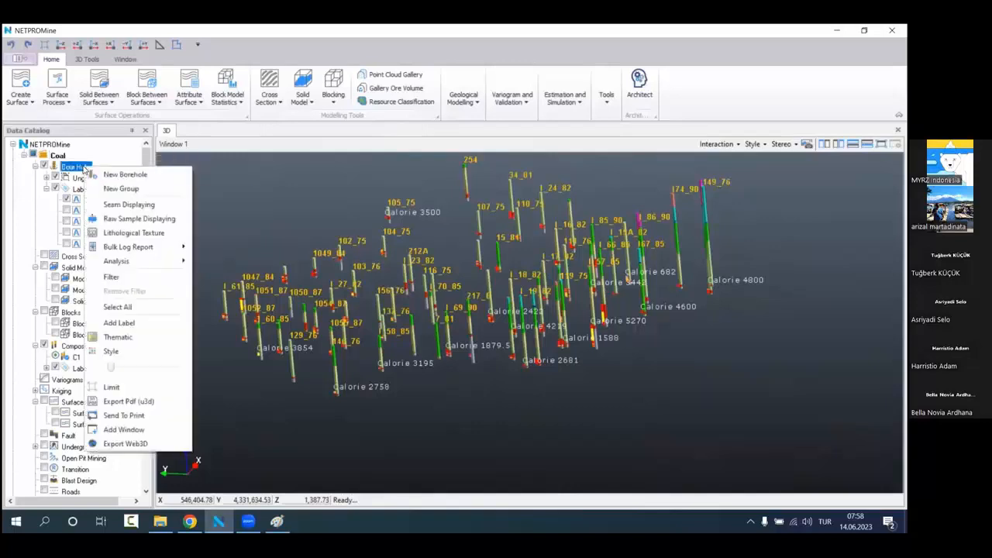
pyautogui.click(138, 219)
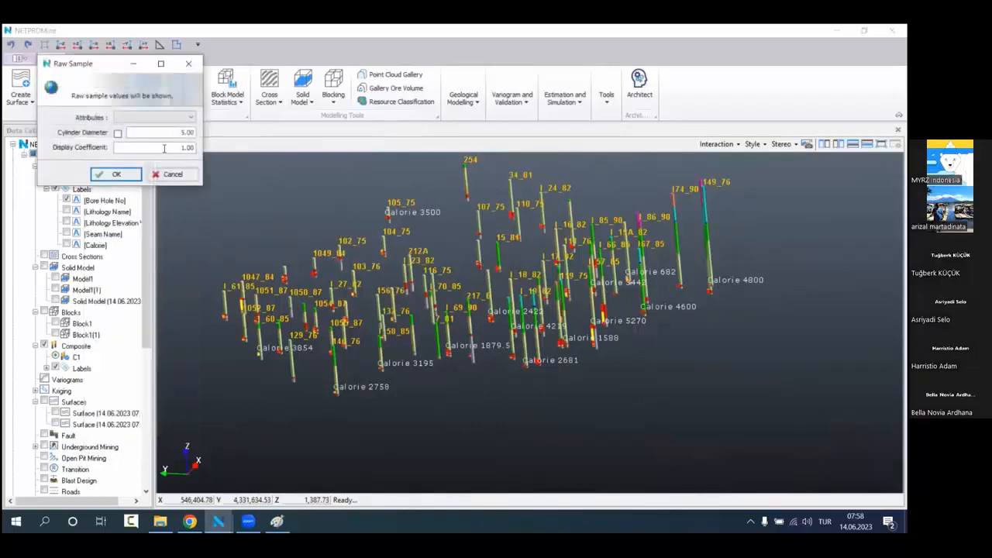
pyautogui.click(191, 119)
pyautogui.click(189, 127)
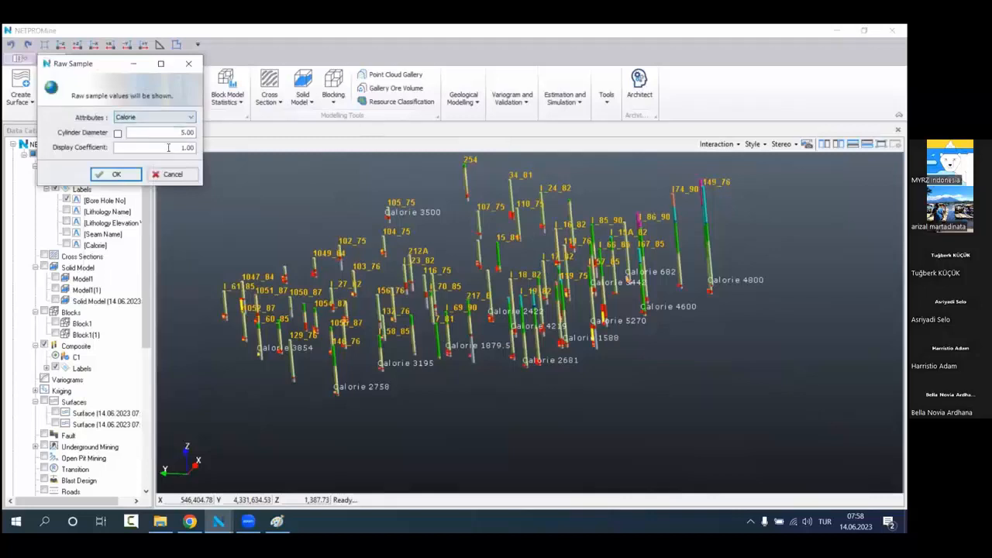
pyautogui.click(114, 175)
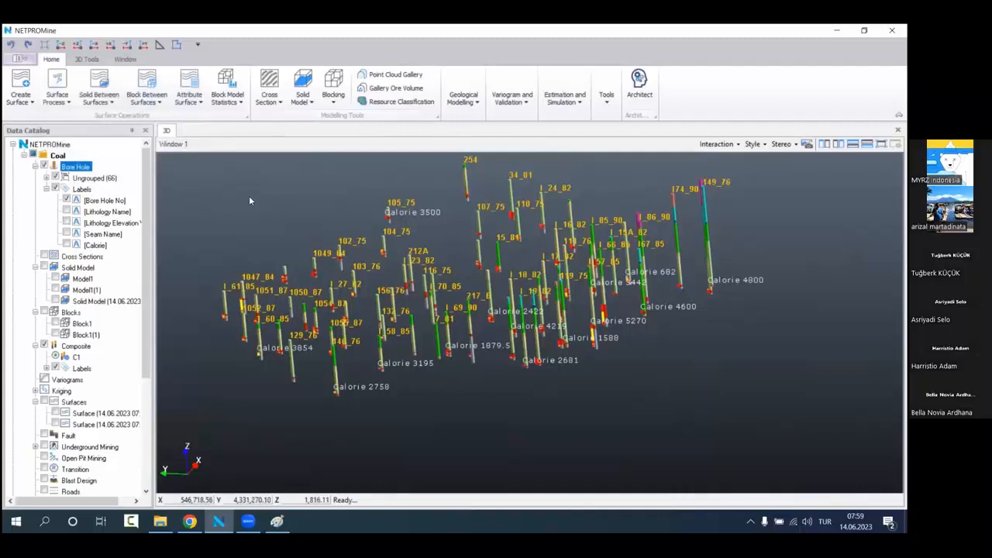
# Step: Turn on the Legend layer of the 3D window for the Calorie thematic ranges
pyautogui.scroll(-5, 105, 353)
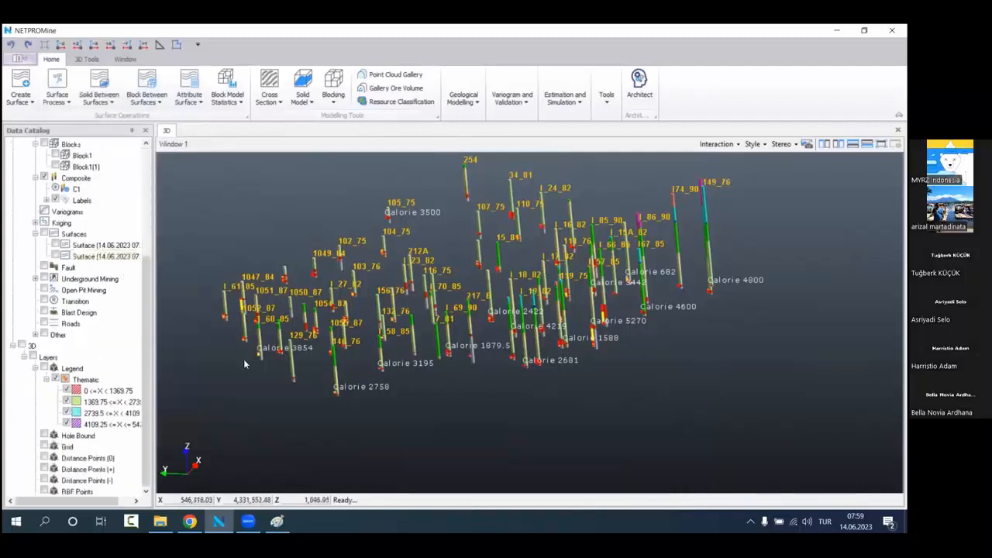
pyautogui.moveTo(399, 349); pyautogui.dragTo(458, 331, button='middle')
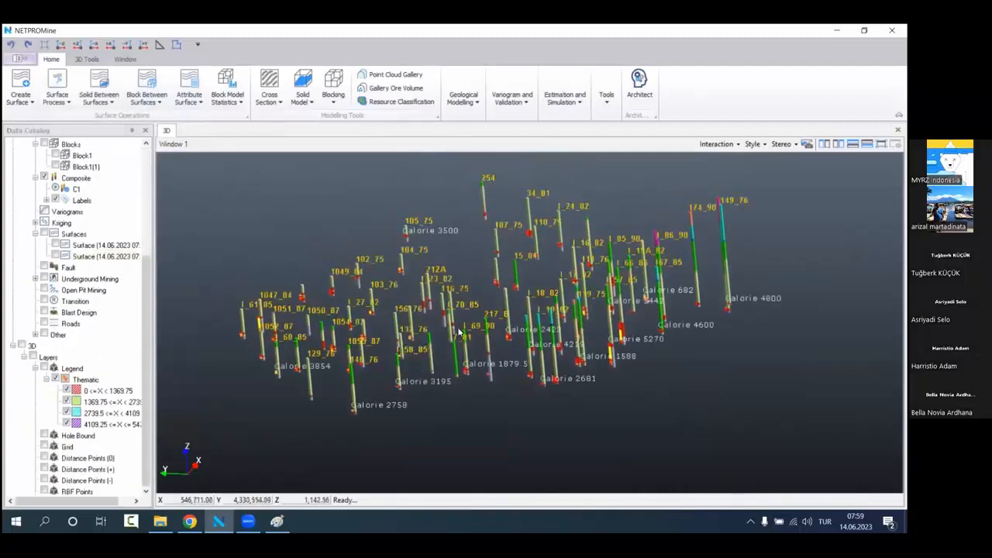
pyautogui.rightClick(83, 346)
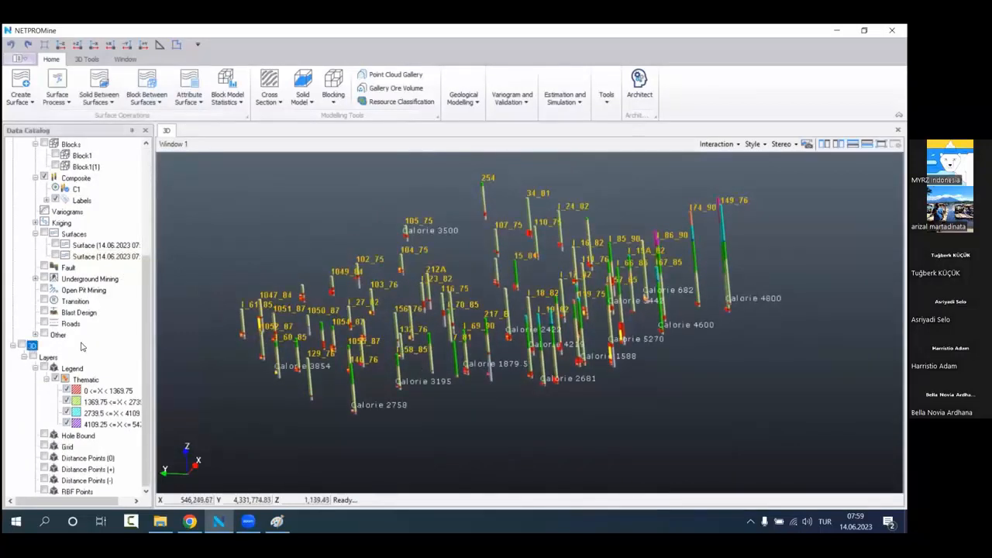
pyautogui.doubleClick(46, 368)
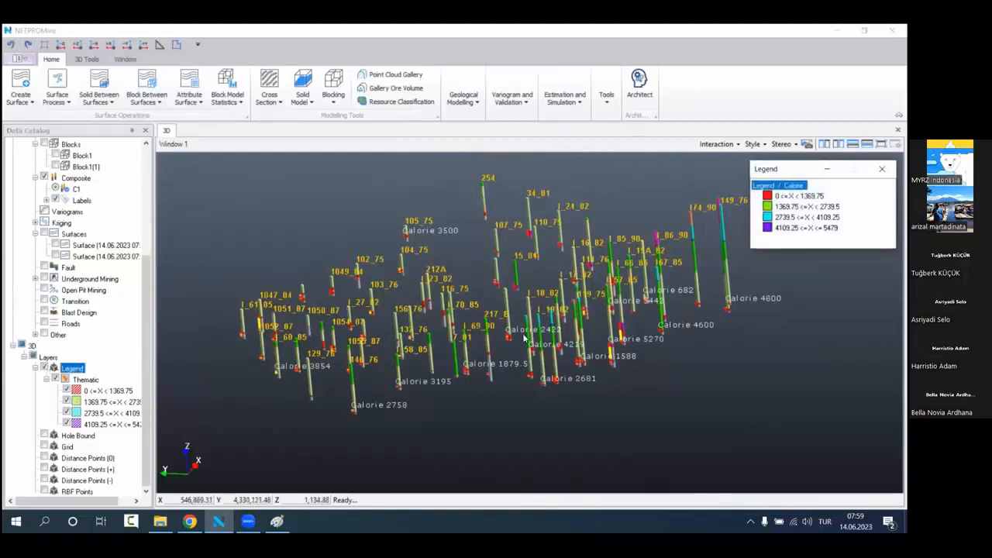
# Step: Examine the raw sample cylinders in the 4109.25 to 5479 Calorie class against the adjacent composite labels
pyautogui.scroll(5, 524, 338)
pyautogui.moveTo(524, 338); pyautogui.dragTo(303, 300, button='middle')
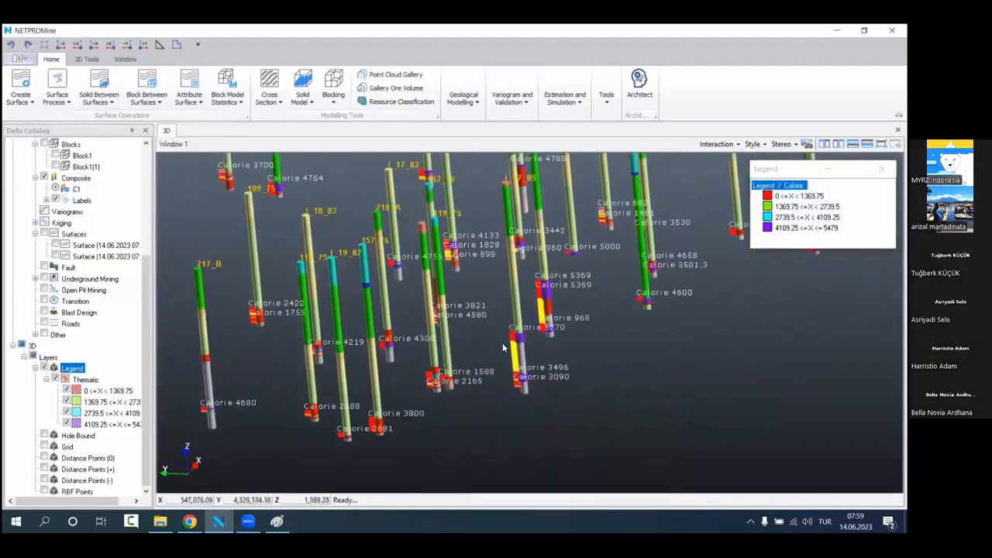
pyautogui.scroll(10, 503, 347)
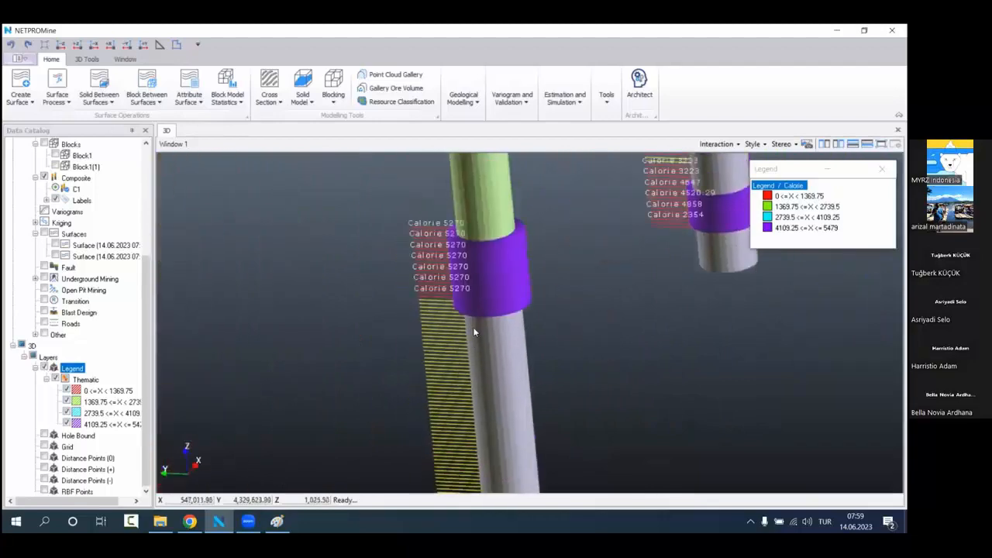
pyautogui.moveTo(487, 279); pyautogui.dragTo(512, 283)
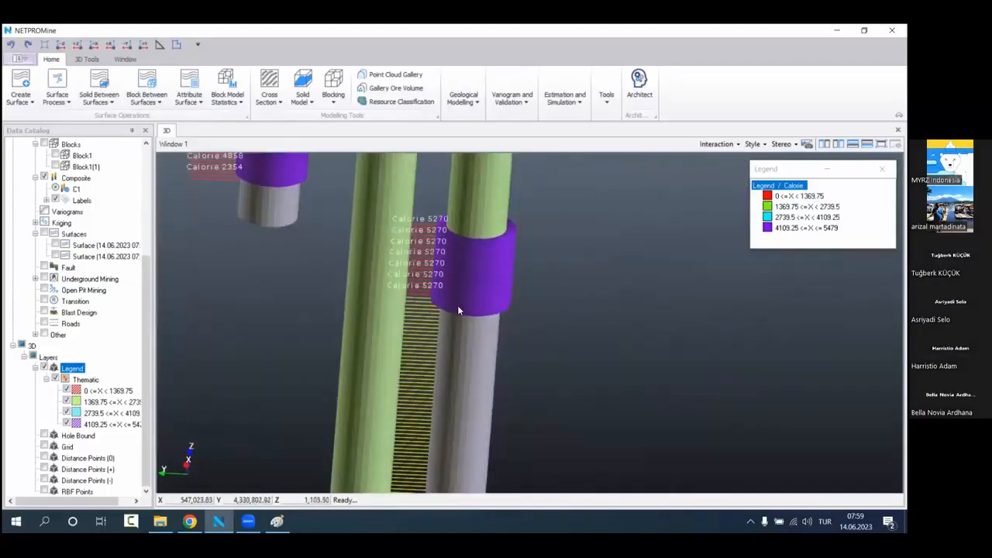
pyautogui.scroll(-4, 457, 310)
pyautogui.moveTo(445, 364)
pyautogui.mouseDown(button='middle')
pyautogui.moveTo(450, 271)
pyautogui.moveTo(441, 345)
pyautogui.mouseUp(button='middle')
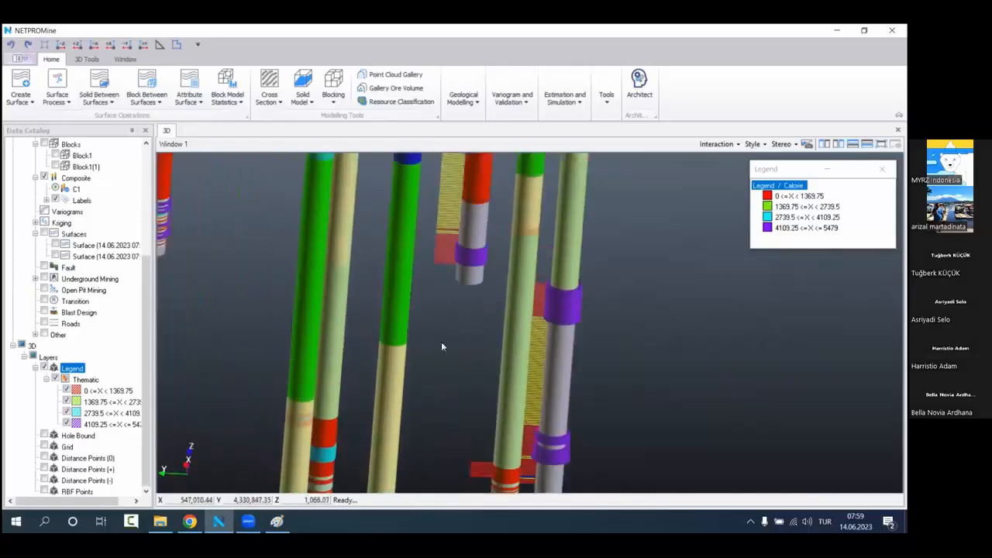
# Step: Inspect the bore hole with thin alternating seams, comparing its raw sample cylinder widths and colours with the composite Calorie values
pyautogui.moveTo(292, 313); pyautogui.dragTo(533, 365, button='middle')
pyautogui.scroll(5, 326, 286)
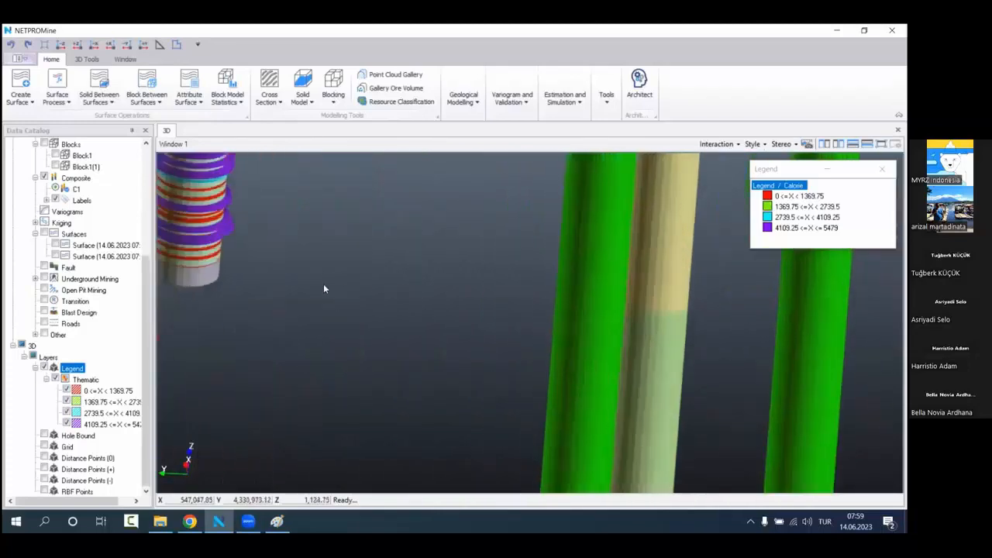
pyautogui.scroll(2, 324, 288)
pyautogui.moveTo(334, 267); pyautogui.dragTo(608, 388, button='middle')
pyautogui.scroll(2, 485, 338)
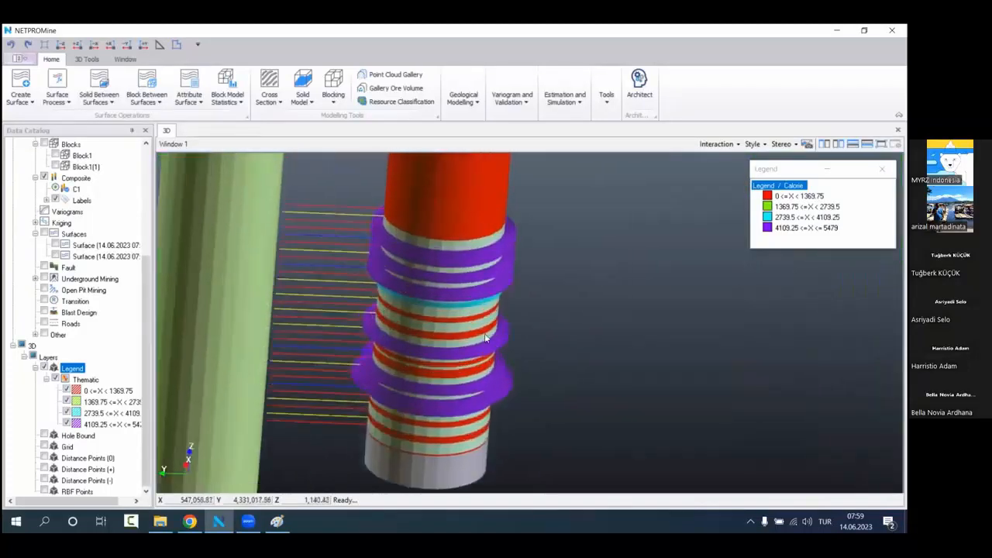
pyautogui.moveTo(392, 314); pyautogui.dragTo(673, 340, button='middle')
pyautogui.moveTo(480, 339); pyautogui.dragTo(512, 339, button='middle')
pyautogui.scroll(3, 639, 342)
pyautogui.moveTo(639, 343); pyautogui.dragTo(517, 336, button='middle')
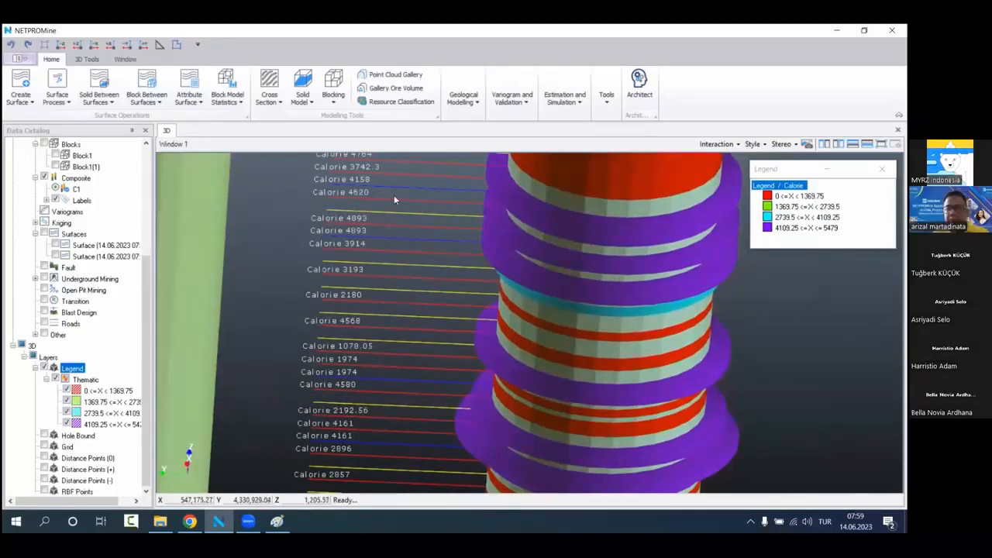
pyautogui.scroll(-3, 393, 195)
pyautogui.scroll(-2, 450, 261)
pyautogui.scroll(5, 109, 203)
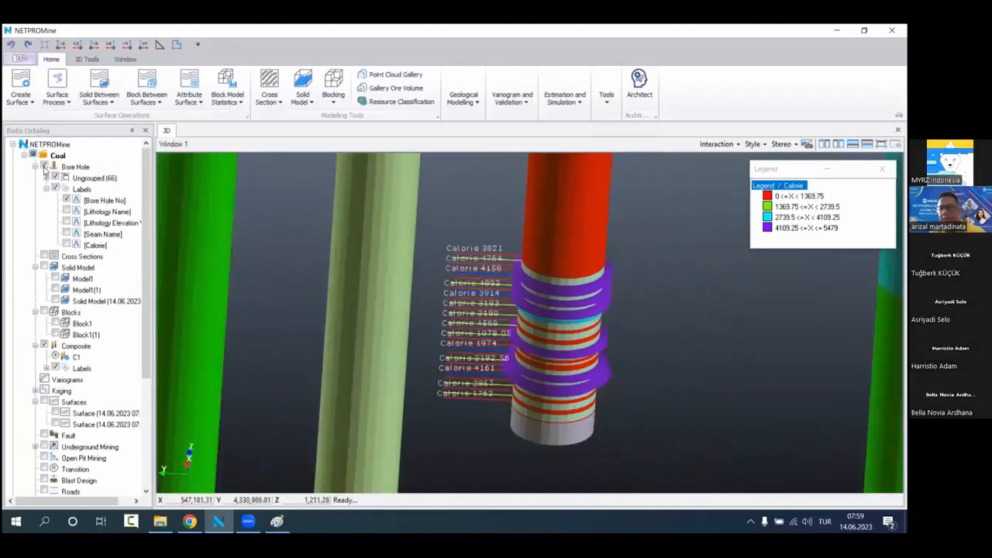
# Step: Hide the bore holes briefly to view the raw sample cylinders alone, and display them again
pyautogui.click(45, 168)
pyautogui.click(44, 167)
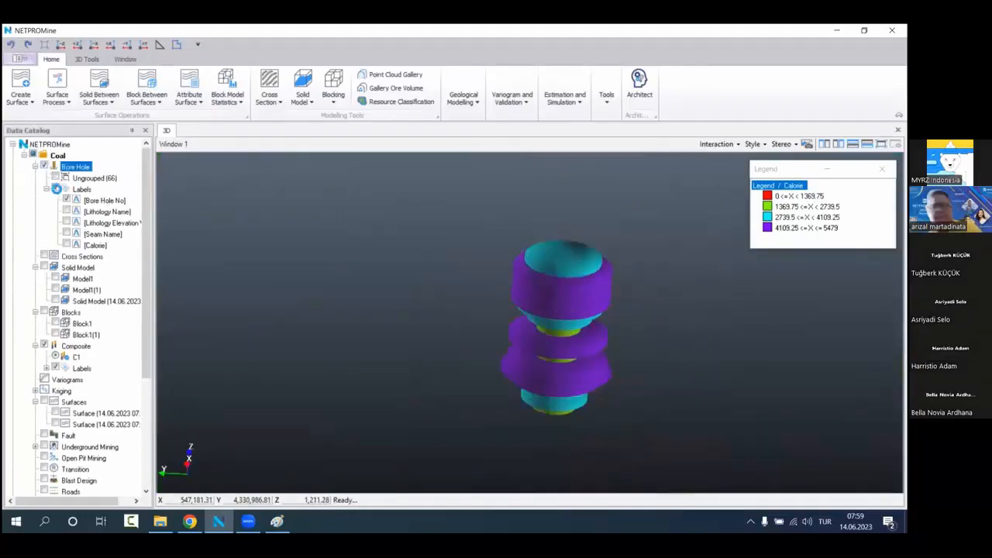
pyautogui.scroll(5, 522, 294)
# Step: Filter the bore holes to show only the KM2 lithology
pyautogui.scroll(-4, 522, 295)
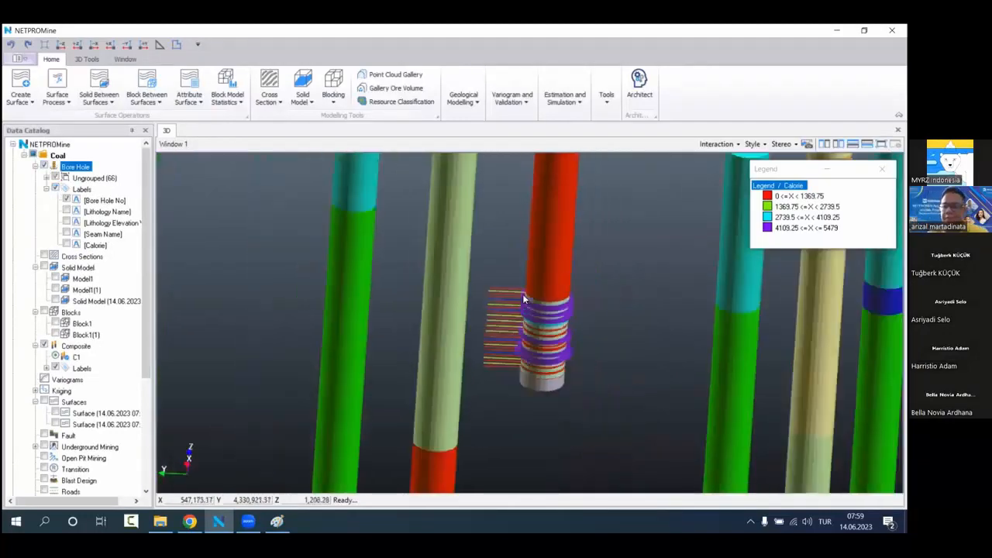
pyautogui.scroll(-5, 522, 299)
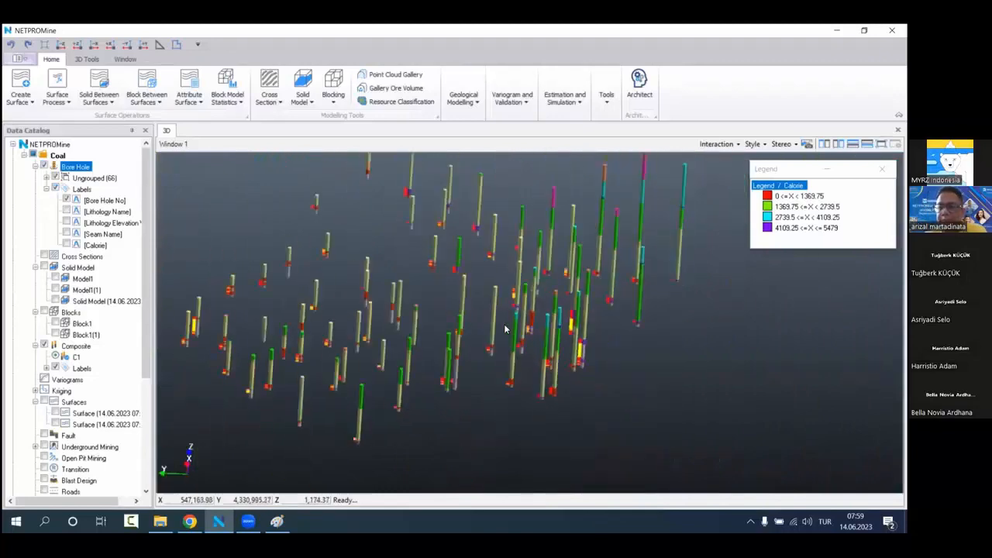
pyautogui.rightClick(121, 168)
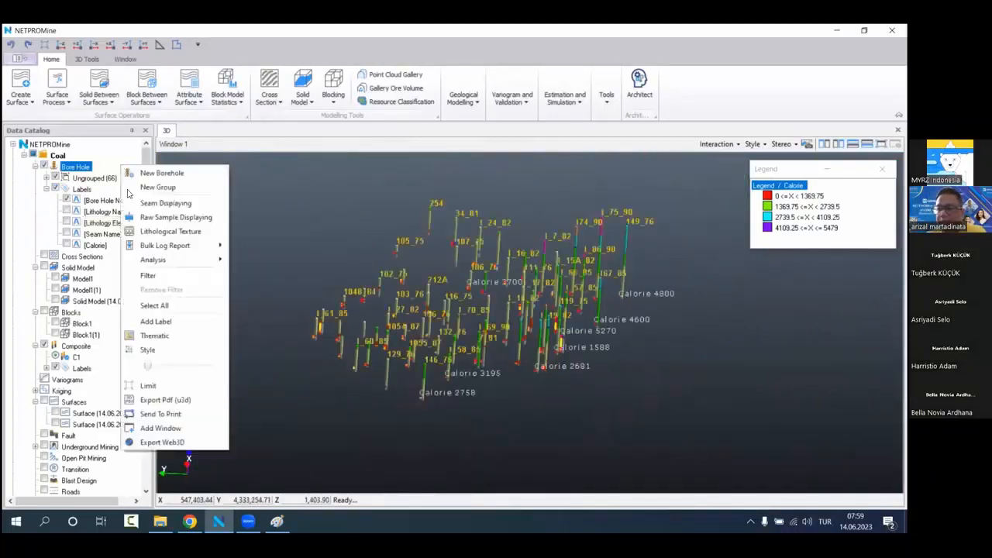
pyautogui.click(163, 273)
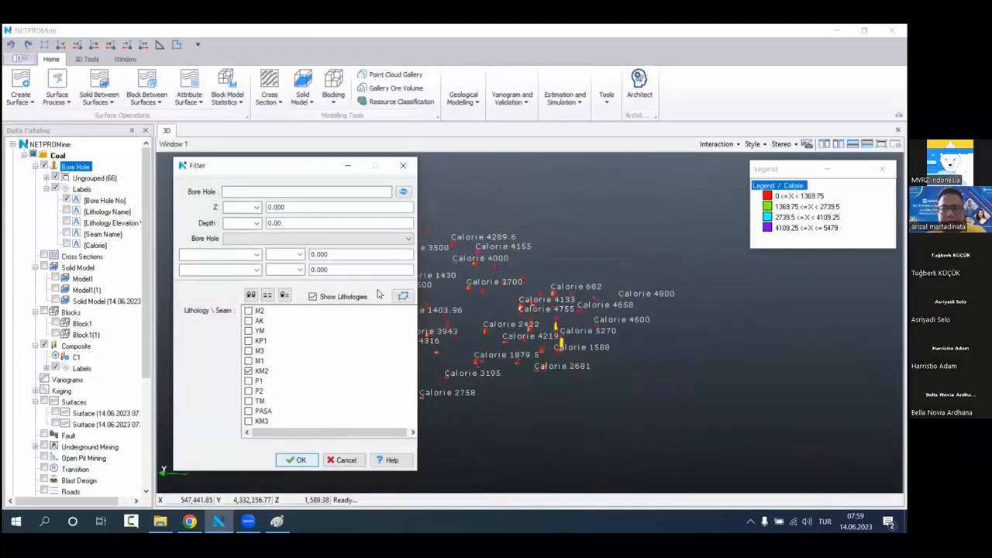
pyautogui.click(400, 161)
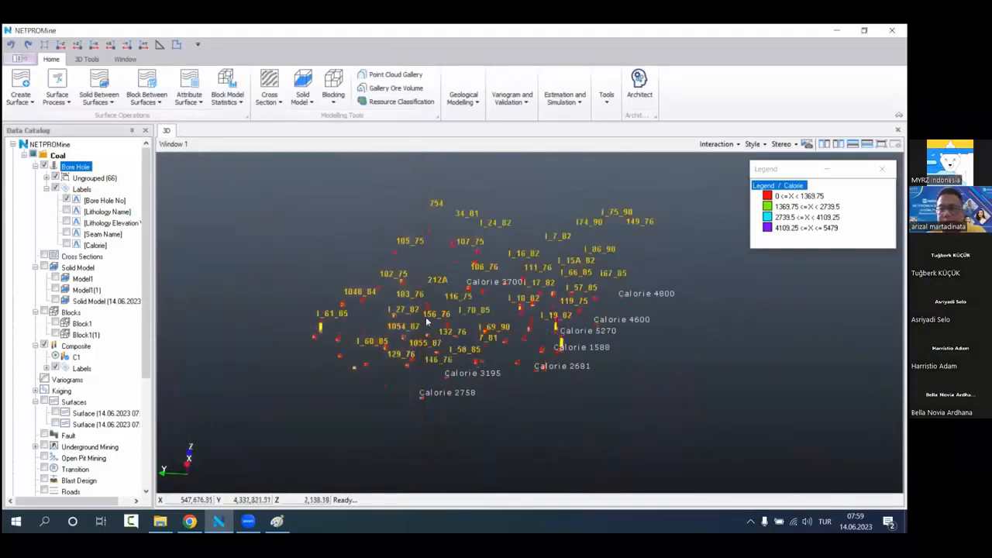
# Step: Compare the raw sample cylinder colours of the filtered KM2 intervals with their composite Calorie labels
pyautogui.scroll(5, 425, 316)
pyautogui.scroll(10, 406, 280)
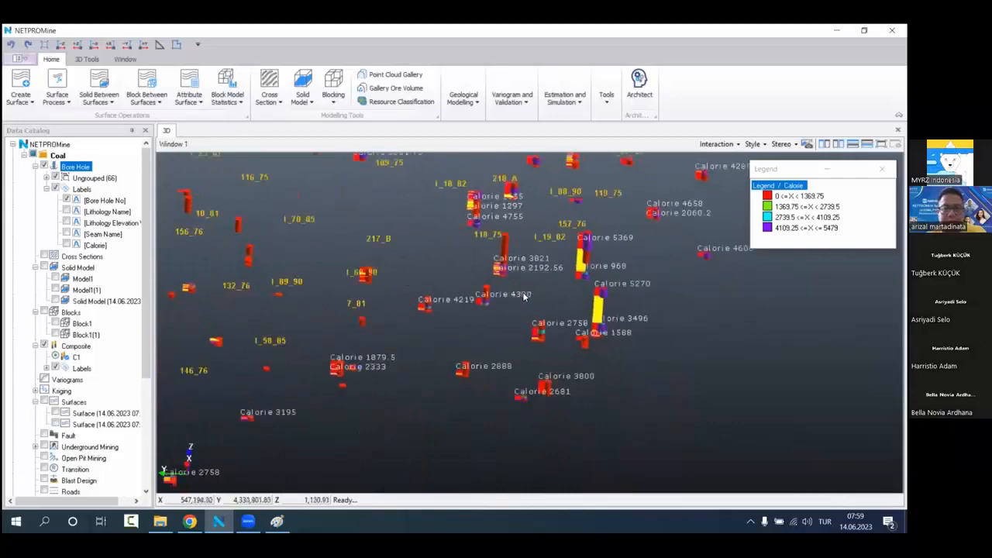
pyautogui.scroll(3, 537, 329)
pyautogui.moveTo(492, 349); pyautogui.dragTo(559, 247, button='middle')
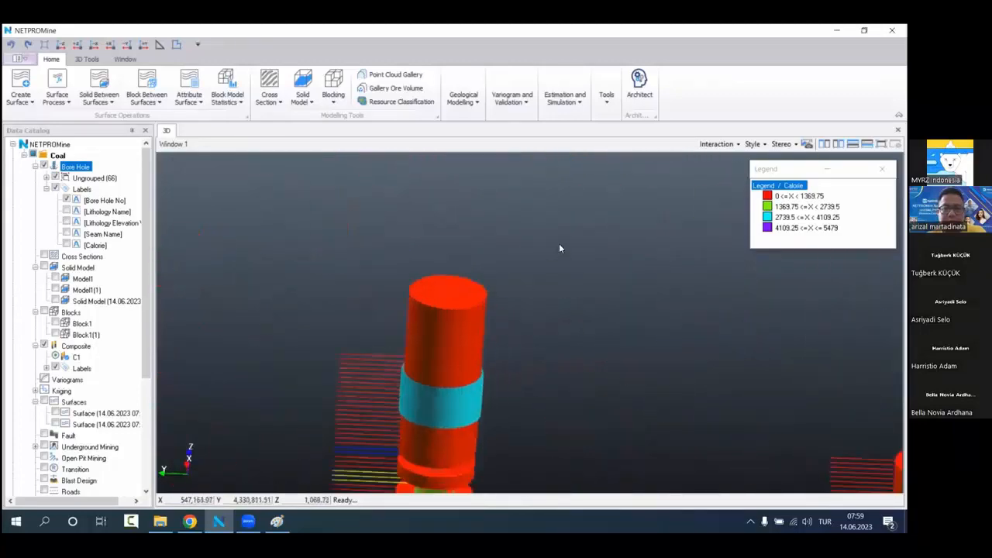
pyautogui.moveTo(507, 302)
pyautogui.mouseDown()
pyautogui.moveTo(508, 267)
pyautogui.moveTo(528, 277)
pyautogui.moveTo(511, 321)
pyautogui.mouseUp()
pyautogui.scroll(3, 531, 289)
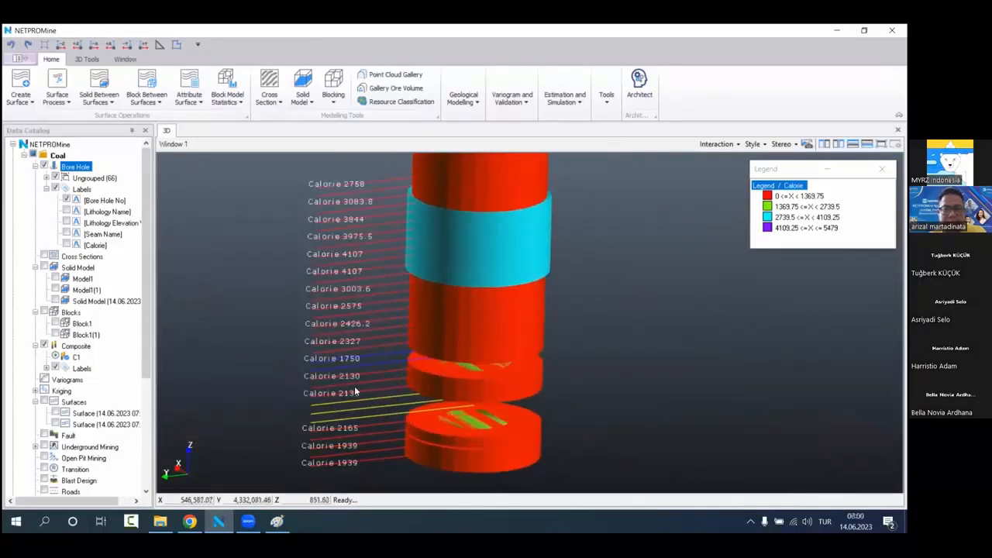
pyautogui.scroll(-2, 472, 275)
pyautogui.moveTo(479, 281); pyautogui.dragTo(330, 350, button='middle')
pyautogui.scroll(-2, 431, 299)
pyautogui.scroll(-4, 431, 299)
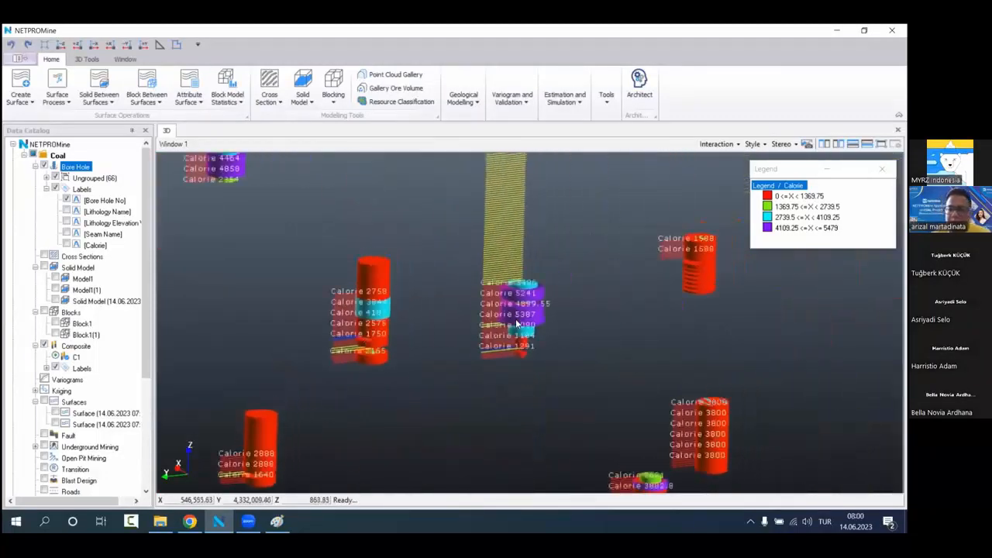
# Step: Inspect the neighbouring bore hole with the long yellow interval, comparing its upper and lower raw sample cylinders with the composite Calorie values
pyautogui.scroll(5, 507, 329)
pyautogui.moveTo(502, 332); pyautogui.dragTo(507, 396, button='middle')
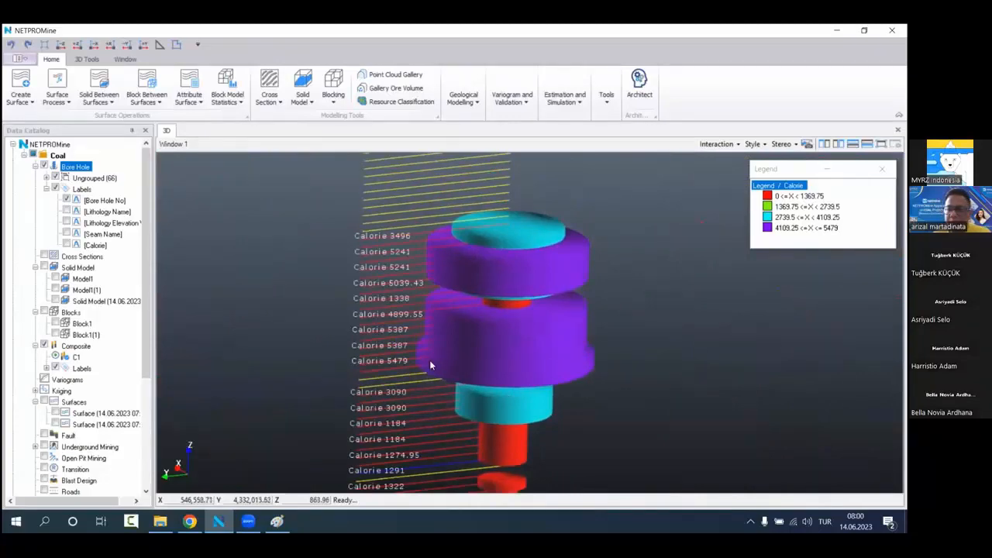
pyautogui.scroll(-2, 431, 363)
pyautogui.moveTo(474, 251); pyautogui.dragTo(492, 425, button='middle')
pyautogui.scroll(-3, 495, 233)
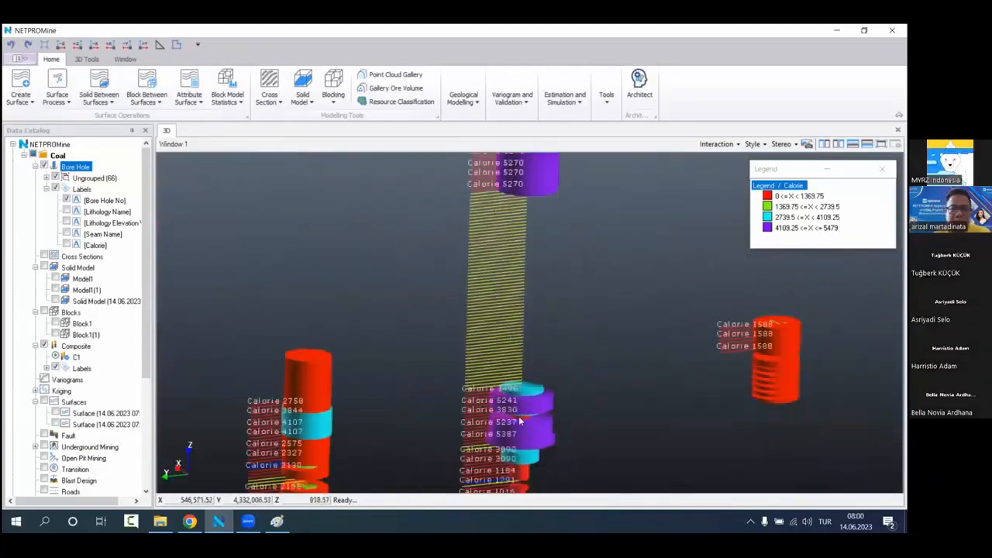
pyautogui.scroll(5, 506, 327)
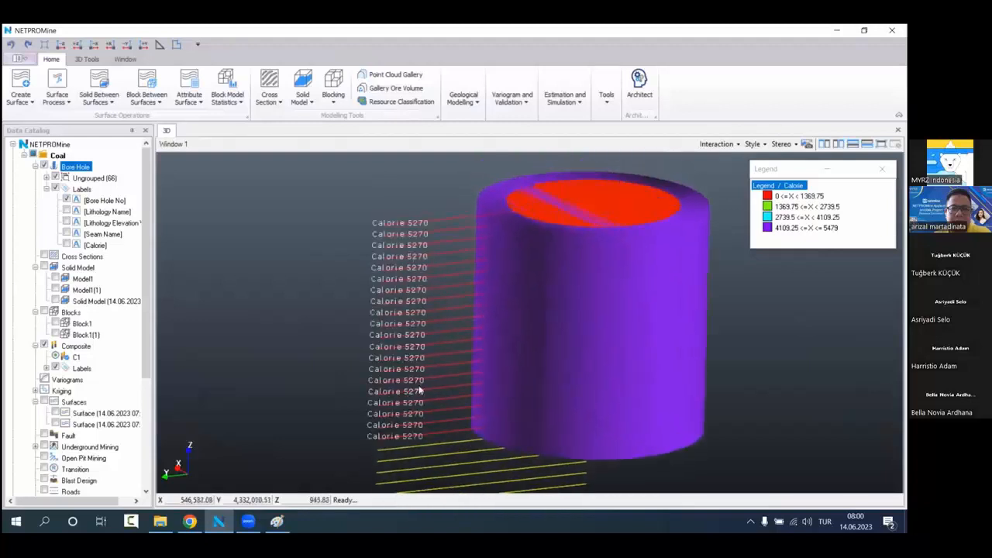
pyautogui.scroll(-5, 416, 348)
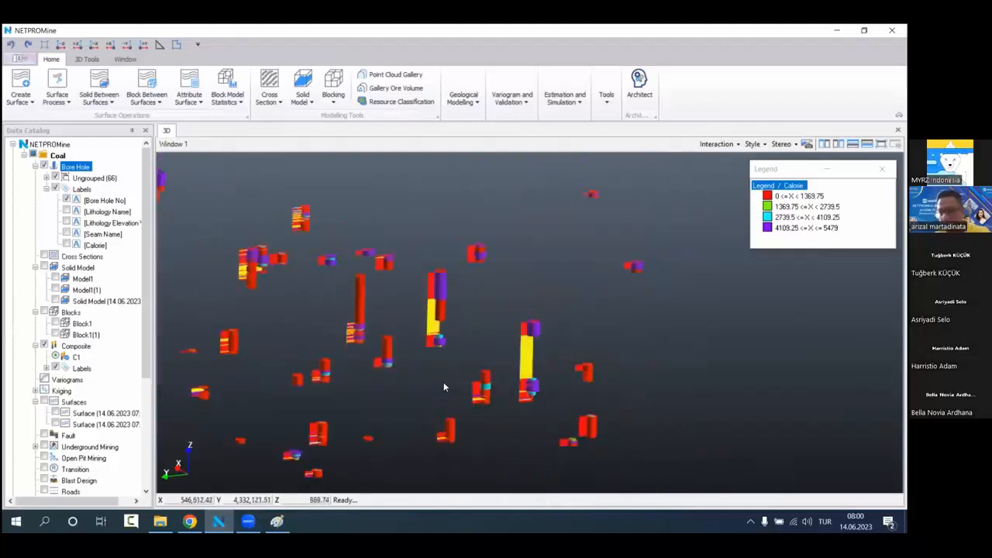
pyautogui.scroll(-3, 444, 383)
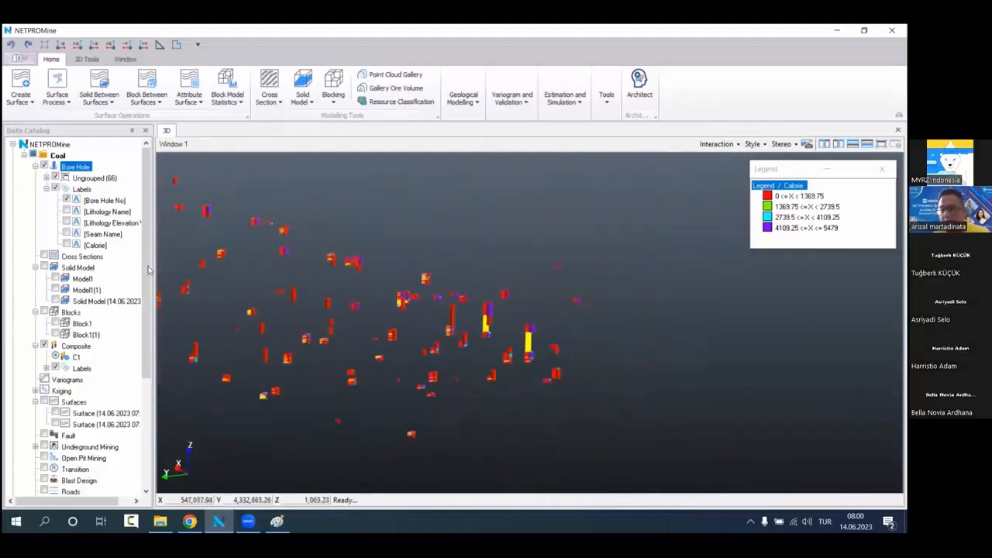
# Step: Hide the composites and remove the lithology filter from the bore holes
pyautogui.click(45, 346)
pyautogui.moveTo(425, 319); pyautogui.dragTo(492, 314, button='middle')
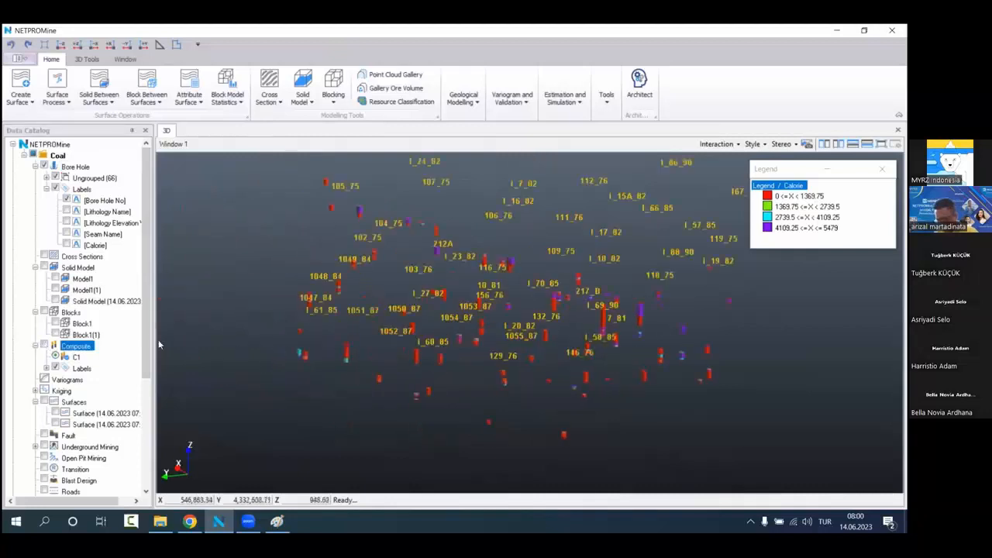
pyautogui.rightClick(97, 175)
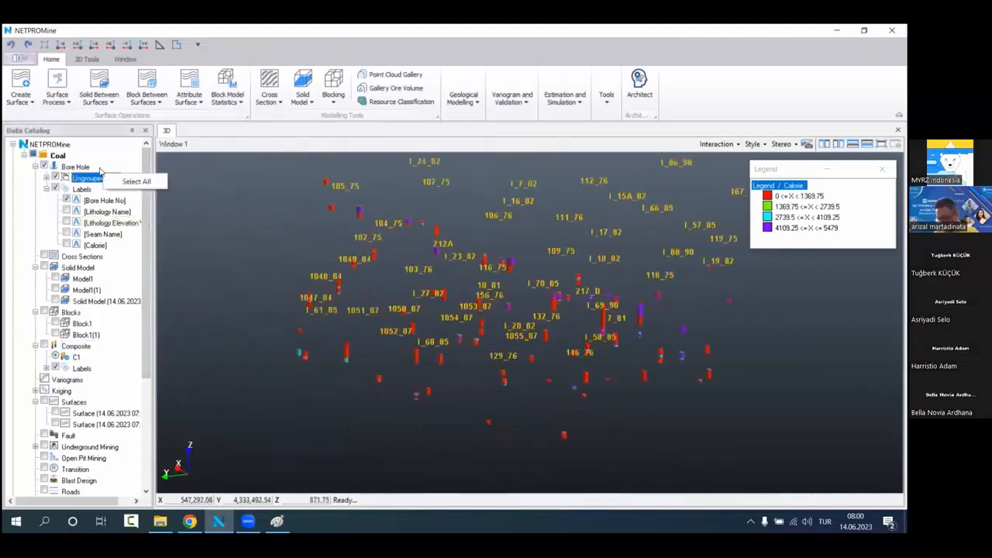
pyautogui.rightClick(99, 167)
pyautogui.click(155, 287)
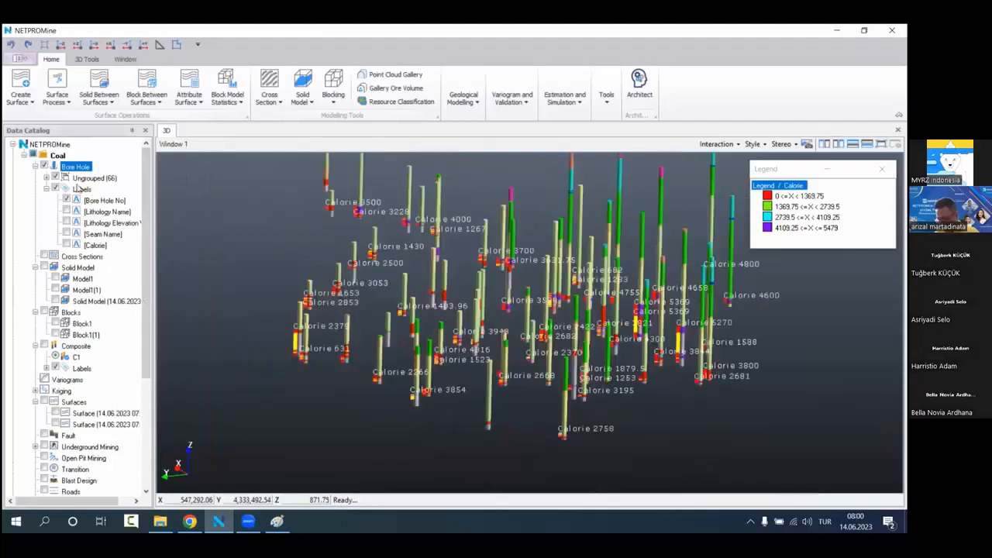
# Step: Hide the bore holes and raw sample cylinders, and display the Block1 model
pyautogui.click(45, 167)
pyautogui.scroll(-5, 71, 399)
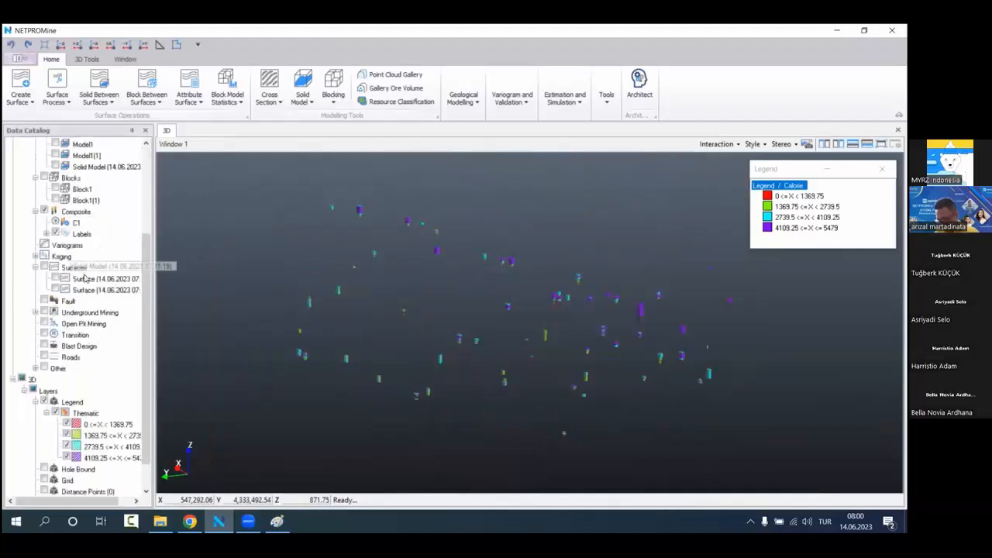
pyautogui.click(32, 344)
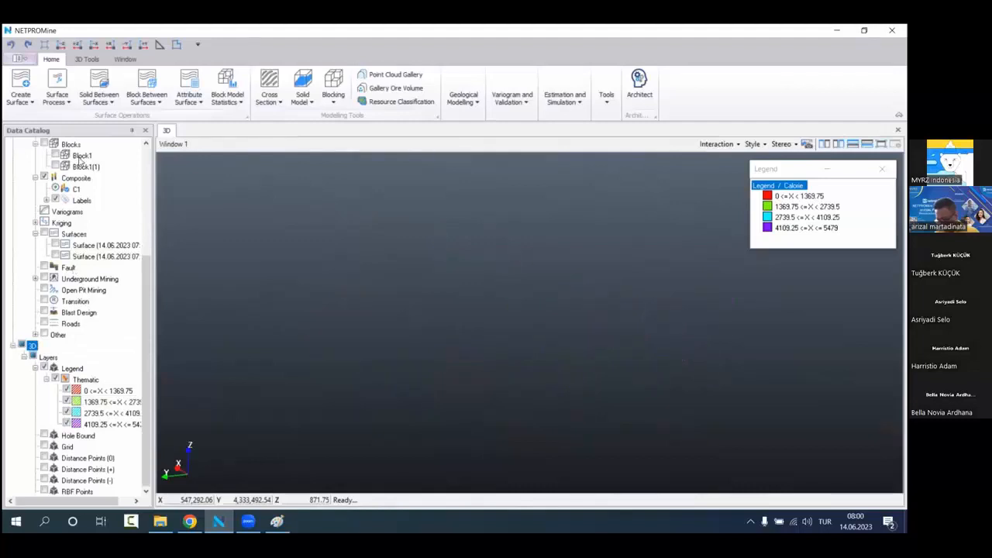
pyautogui.scroll(5, 69, 225)
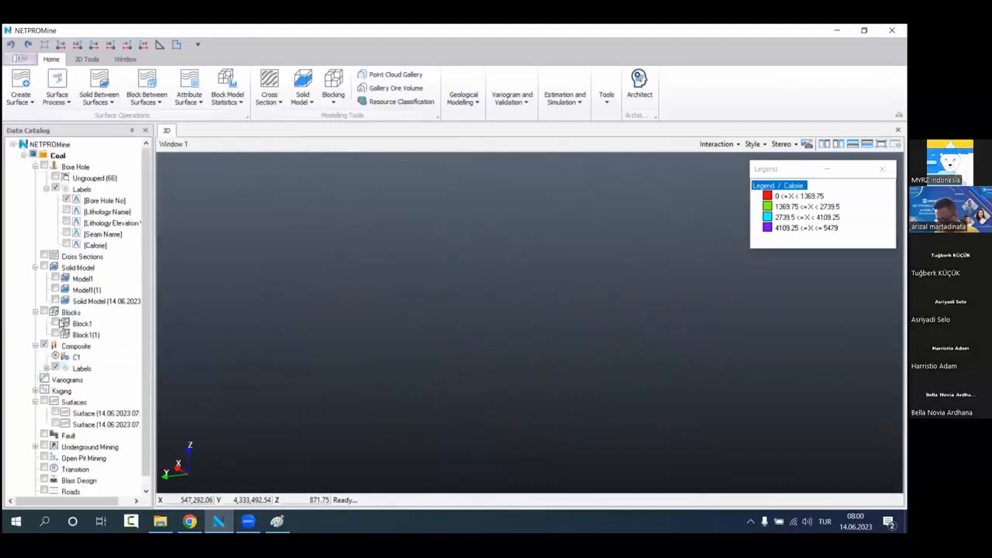
pyautogui.click(57, 324)
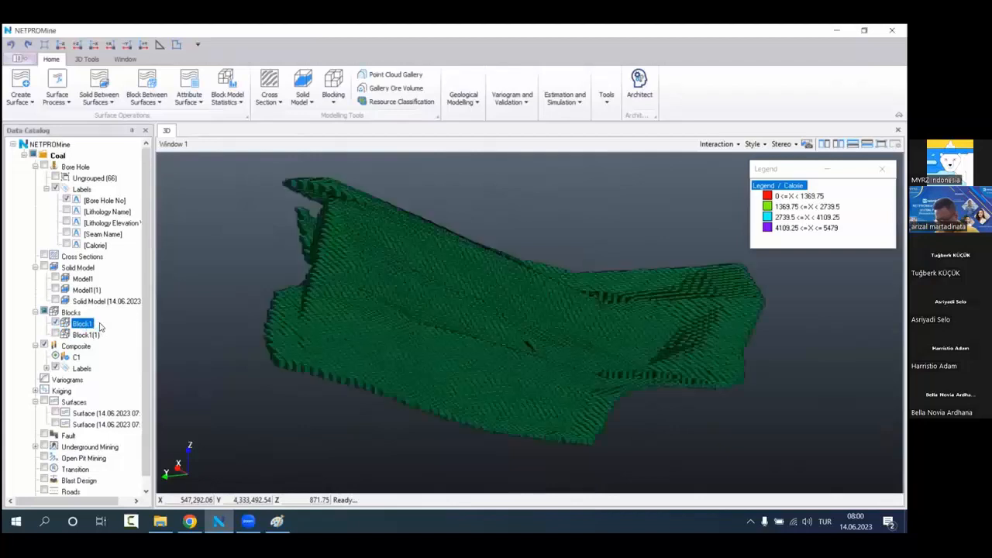
# Step: Estimate the Calorie attribute of Block1 with Nearest Neighbor, using a split number of 1 in X, Y and Z
pyautogui.rightClick(93, 325)
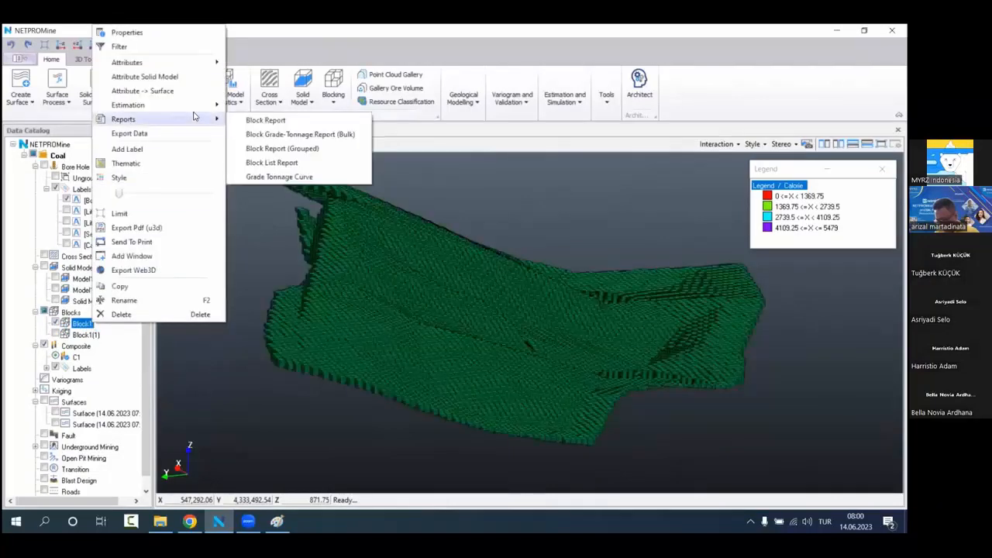
pyautogui.moveTo(223, 107)
pyautogui.click(260, 106)
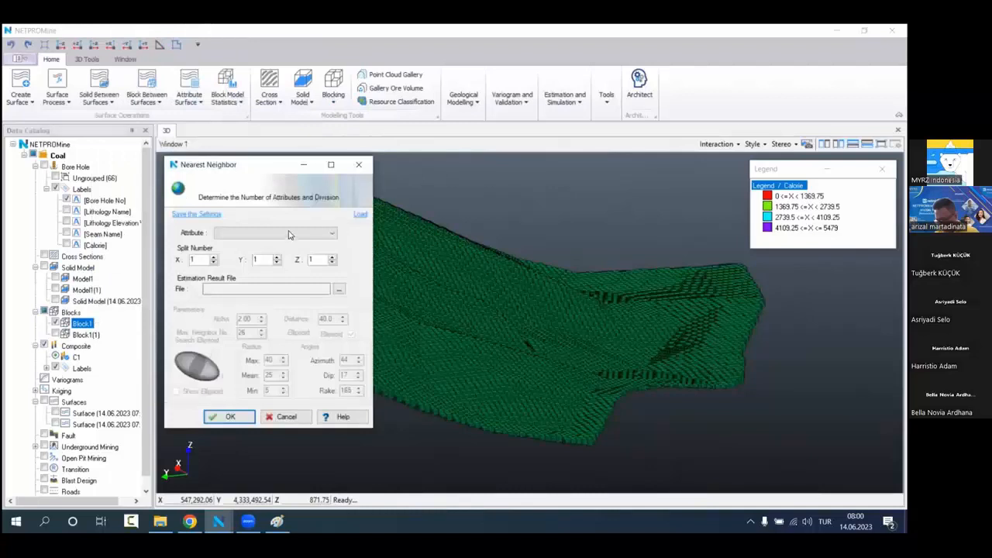
pyautogui.click(288, 233)
pyautogui.click(236, 243)
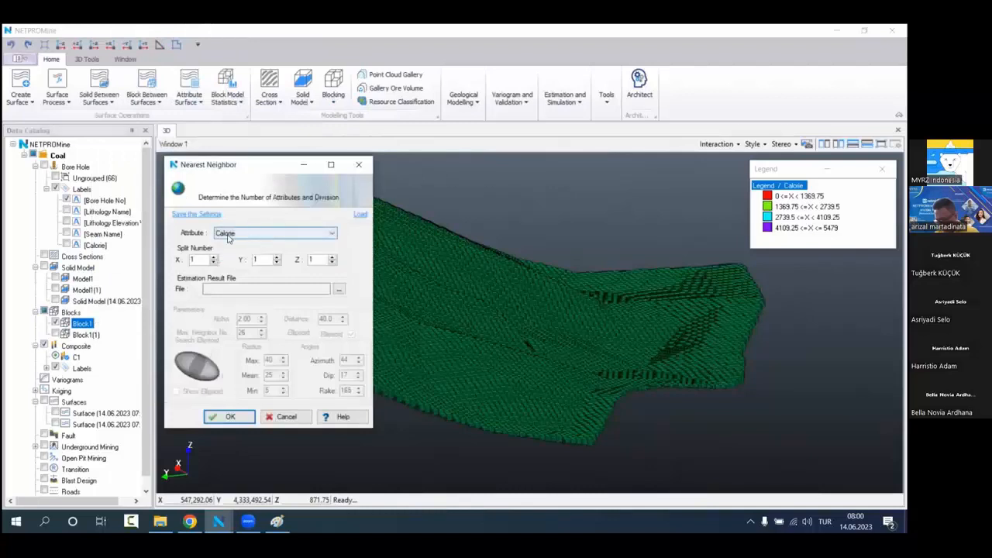
pyautogui.click(229, 416)
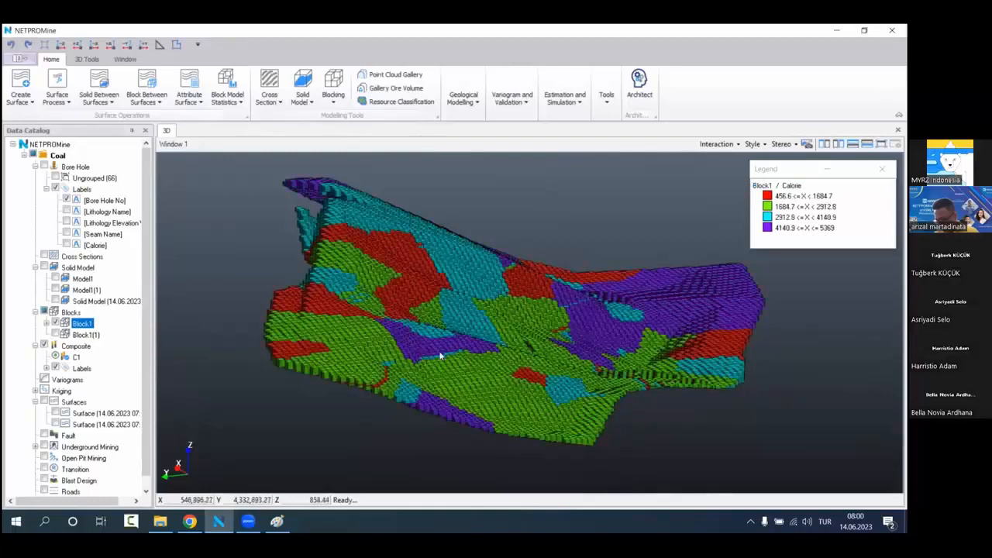
# Step: Examine the distribution of the estimated Calorie classes across Block1 from several sides
pyautogui.scroll(3, 446, 335)
pyautogui.moveTo(410, 308); pyautogui.dragTo(431, 337, button='middle')
pyautogui.scroll(-3, 431, 336)
pyautogui.moveTo(325, 343); pyautogui.dragTo(424, 337, button='middle')
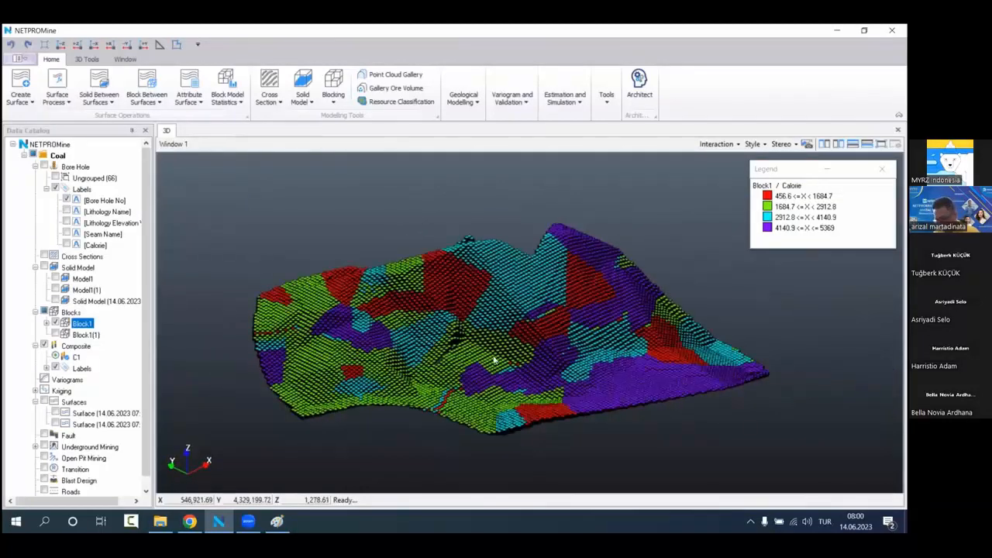
pyautogui.scroll(2, 492, 364)
pyautogui.moveTo(488, 375); pyautogui.dragTo(476, 372, button='middle')
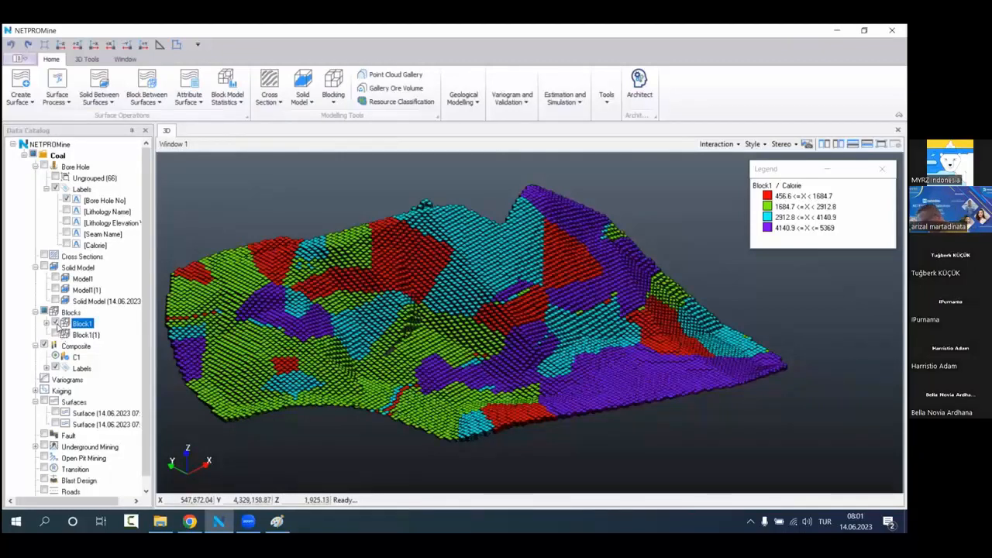
# Step: Show Block1(1) instead of Block1 and set up its Inverse Distance estimation for Calorie with the search ellipsoid enabled
pyautogui.click(56, 323)
pyautogui.click(56, 334)
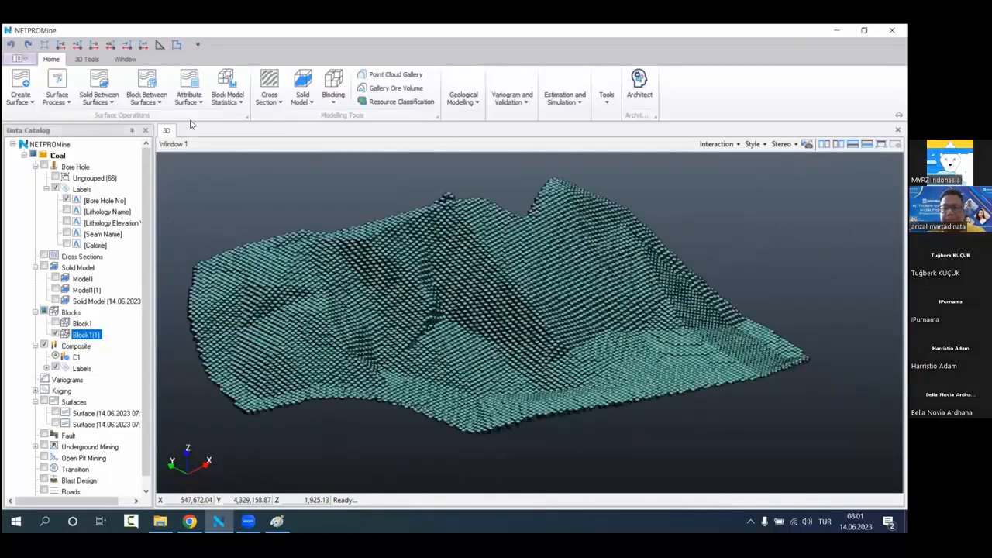
pyautogui.rightClick(107, 335)
pyautogui.click(288, 136)
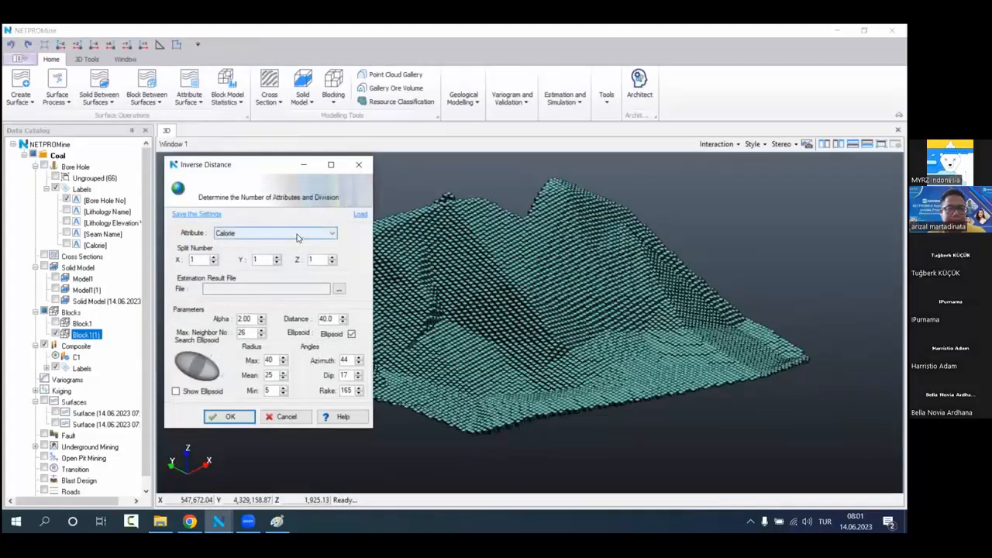
pyautogui.click(351, 334)
# Step: Turn on the search ellipsoid preview and fill its center point with X 549,569.3, Y 4,331,160 and Z 152.556
pyautogui.click(223, 392)
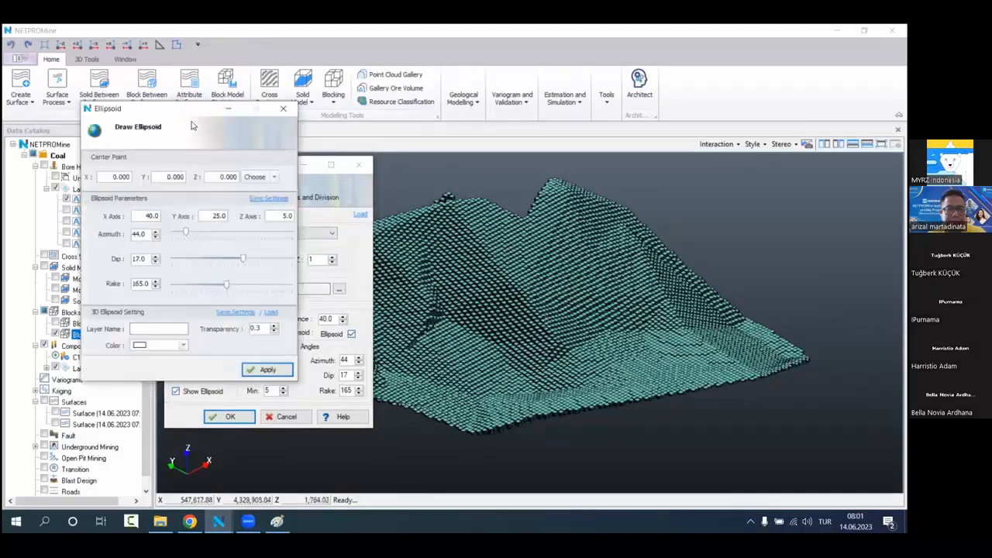
pyautogui.moveTo(192, 125); pyautogui.dragTo(736, 170)
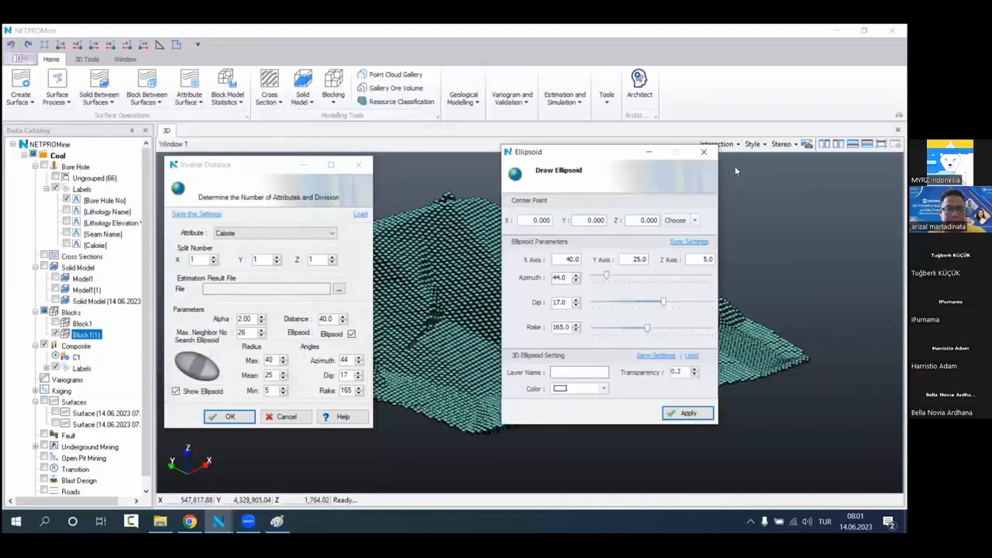
pyautogui.click(744, 226)
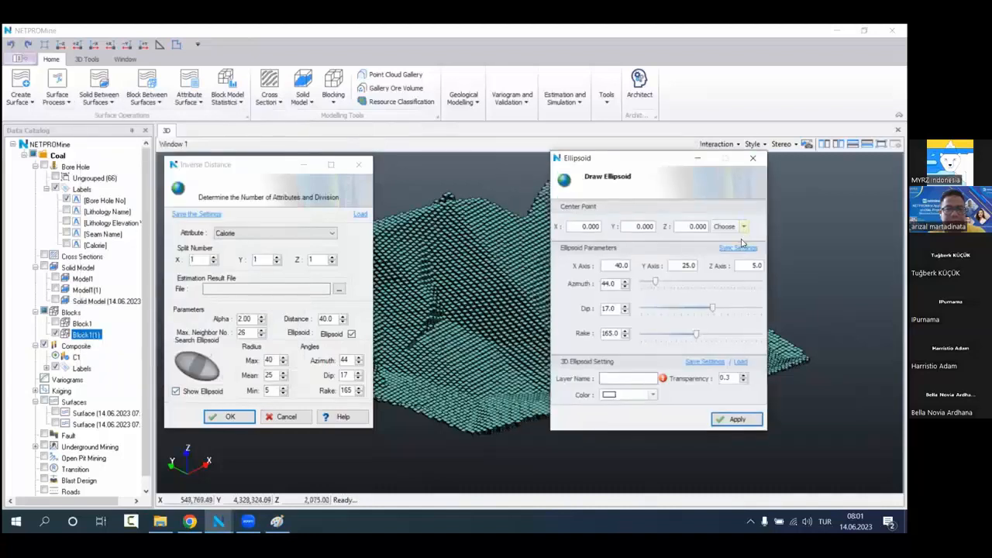
pyautogui.click(725, 227)
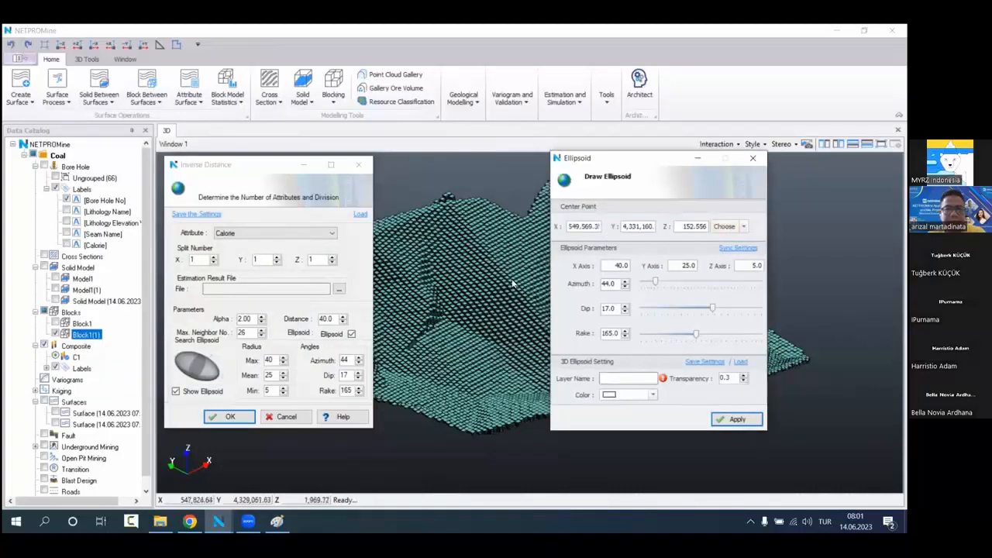
pyautogui.scroll(-5, 478, 271)
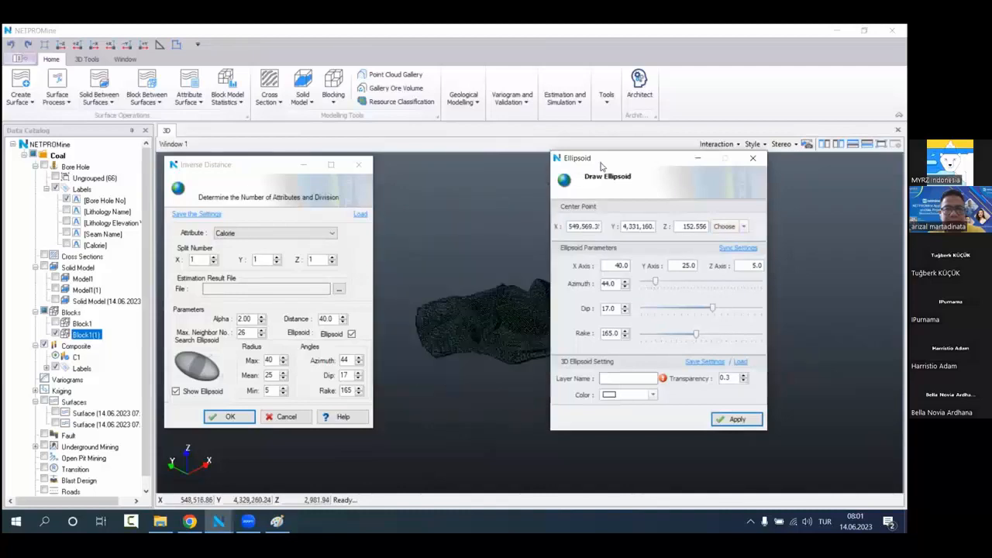
pyautogui.moveTo(608, 158); pyautogui.dragTo(707, 172)
pyautogui.scroll(3, 512, 320)
pyautogui.moveTo(507, 321); pyautogui.dragTo(562, 331)
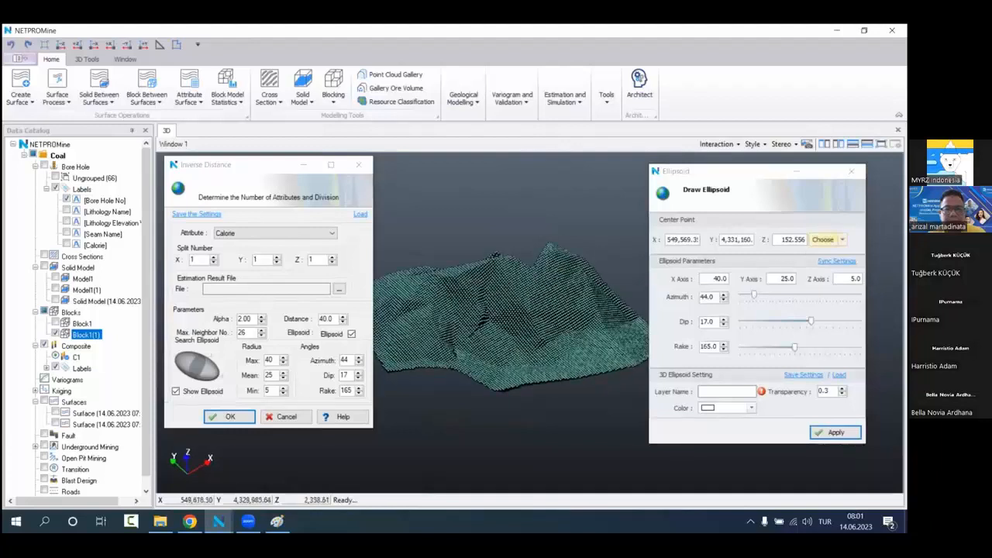
# Step: Name the ellipsoid layer Ellipsoid and set its color to cyan
pyautogui.click(729, 392)
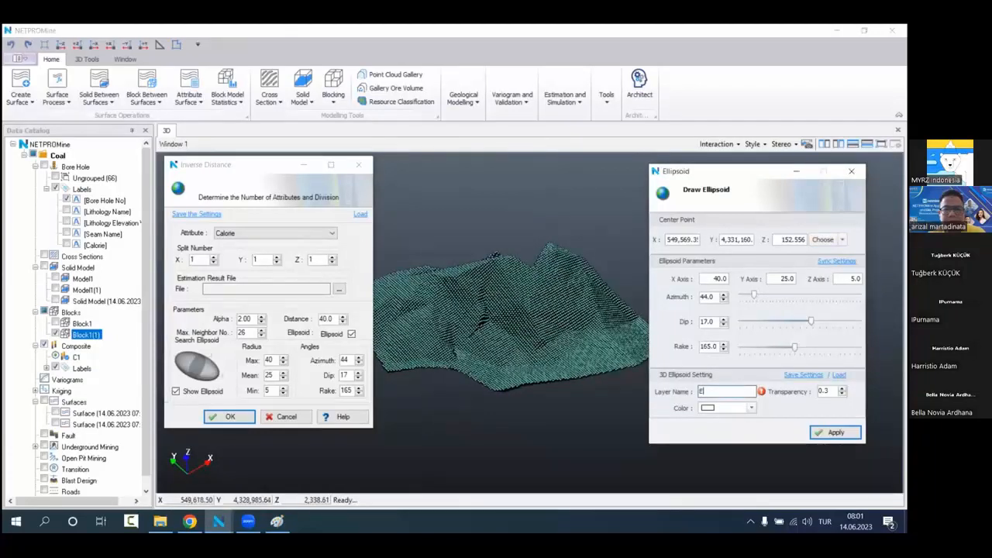
pyautogui.write('Ellipsoid')
pyautogui.click(751, 409)
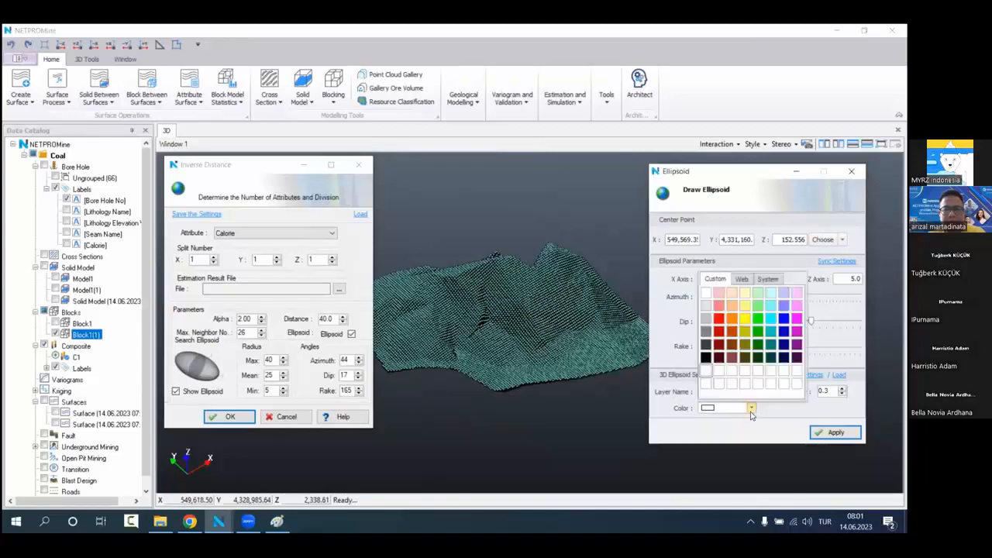
pyautogui.click(770, 319)
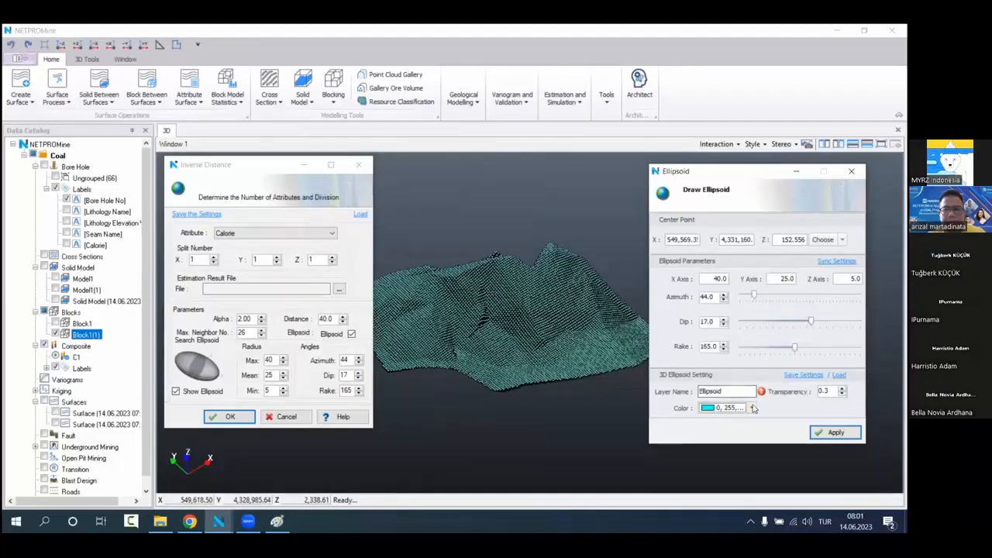
# Step: Set the ellipsoid's X axis to 750, Y axis to 400 and Z axis to 4, and draw it in the model
pyautogui.doubleClick(727, 281)
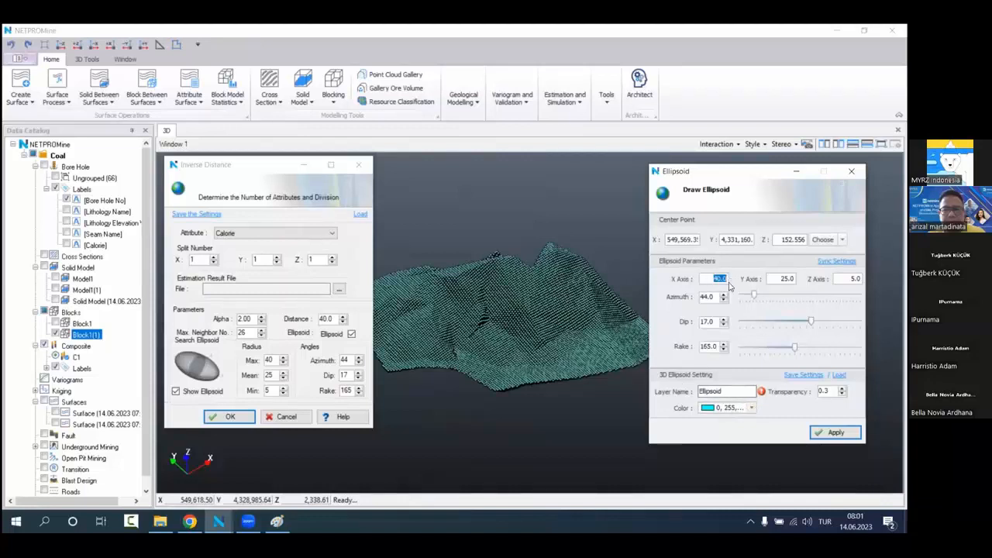
pyautogui.write('750')
pyautogui.doubleClick(773, 280)
pyautogui.write('400')
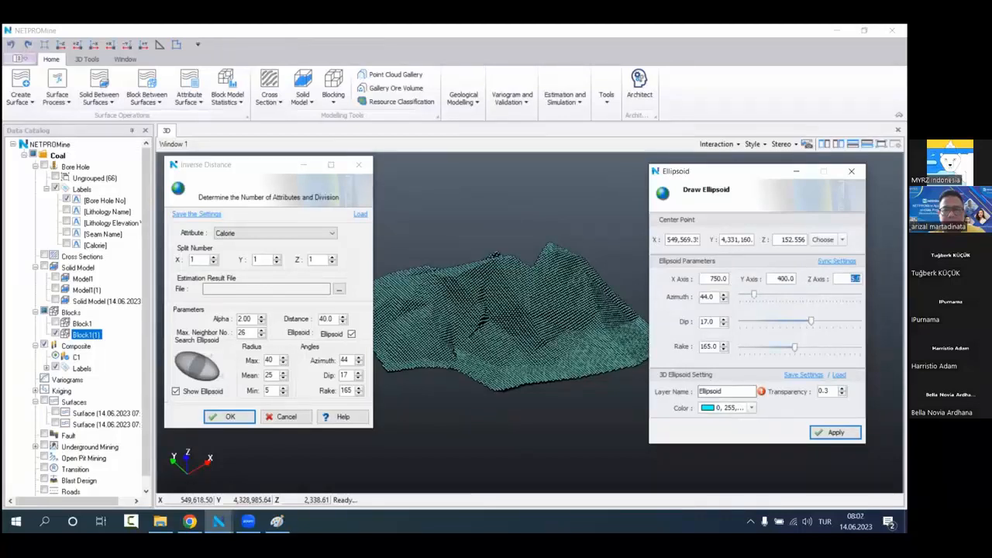
pyautogui.click(835, 431)
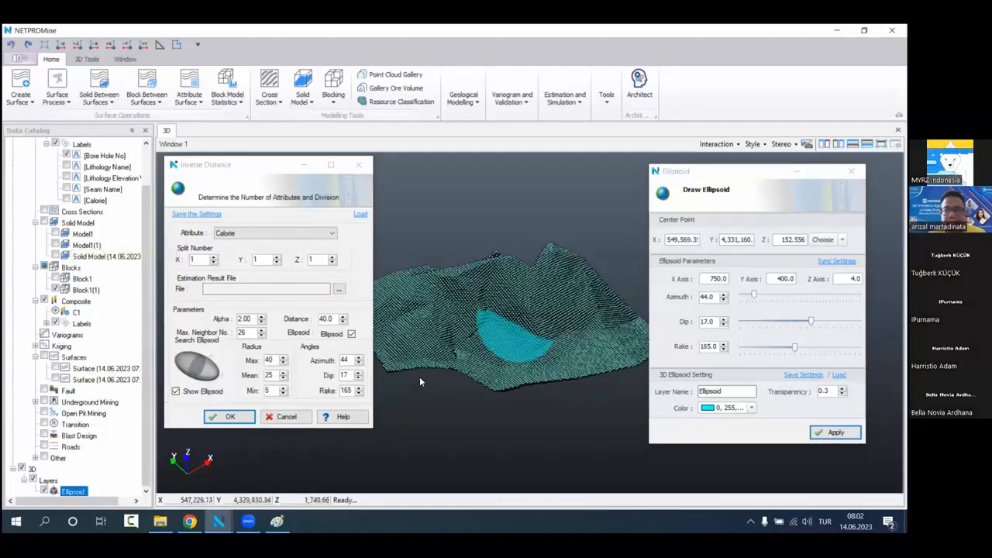
# Step: Make Block1(1) more transparent and rotate the search ellipsoid to an azimuth of 127 in plan view
pyautogui.rightClick(107, 291)
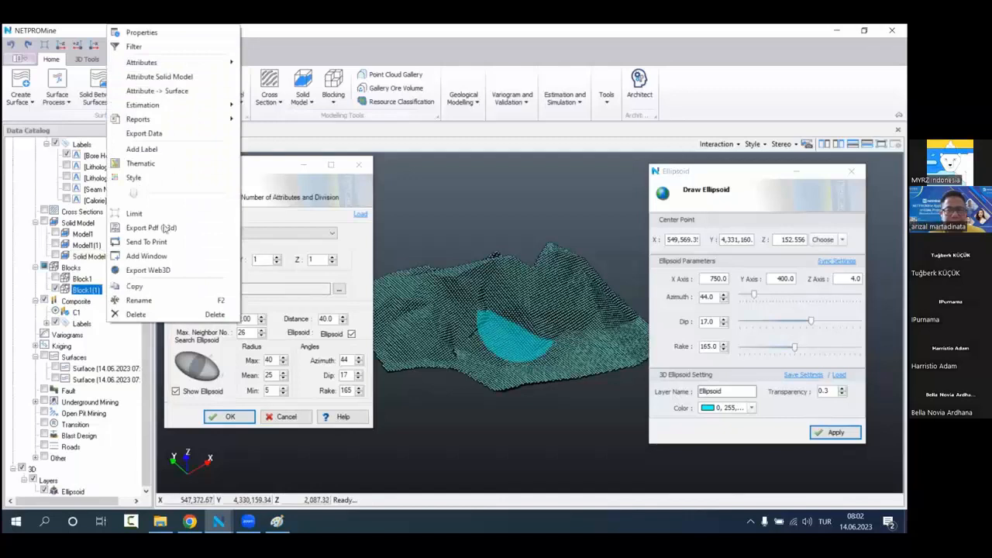
pyautogui.moveTo(133, 192); pyautogui.dragTo(213, 192)
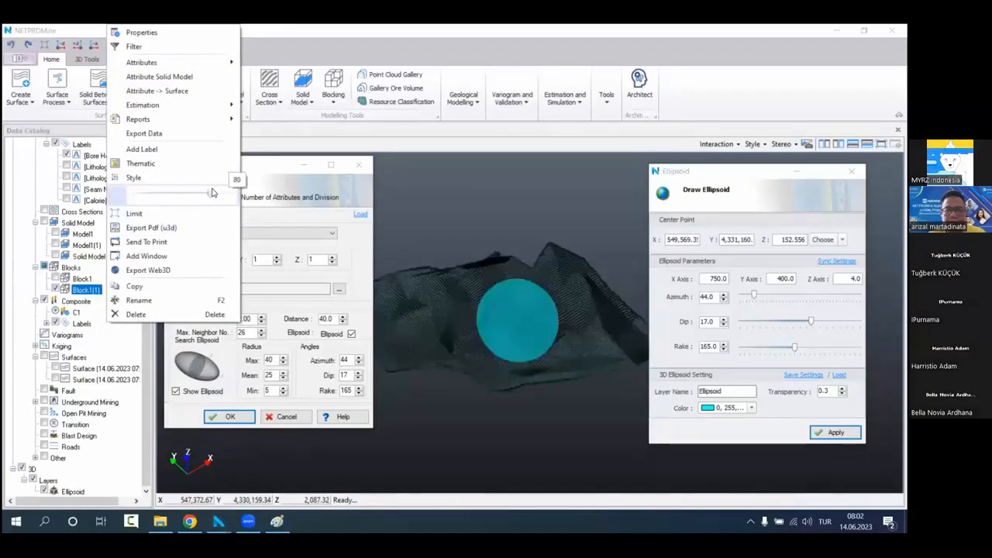
pyautogui.click(64, 47)
pyautogui.moveTo(537, 321); pyautogui.dragTo(510, 310, button='middle')
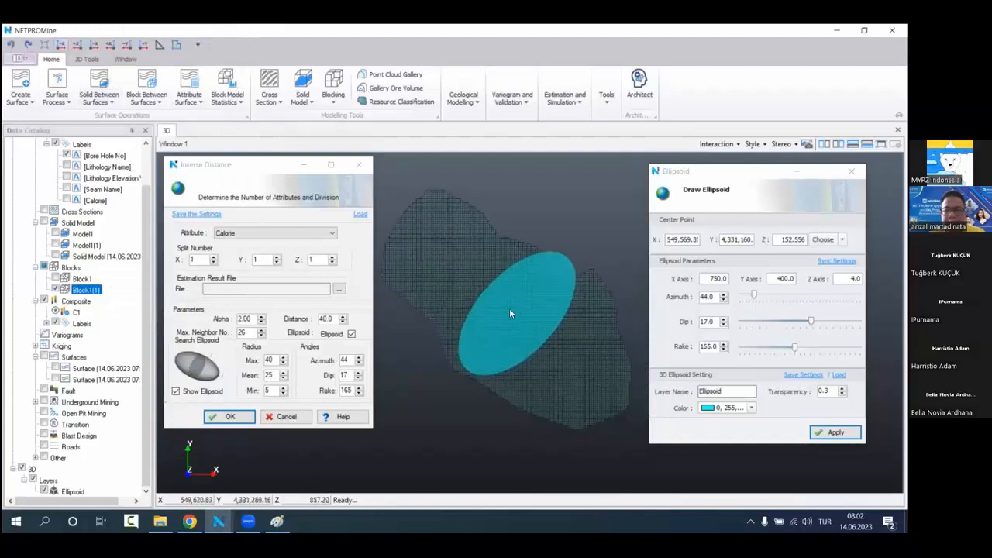
pyautogui.scroll(2, 499, 319)
pyautogui.scroll(-2, 503, 301)
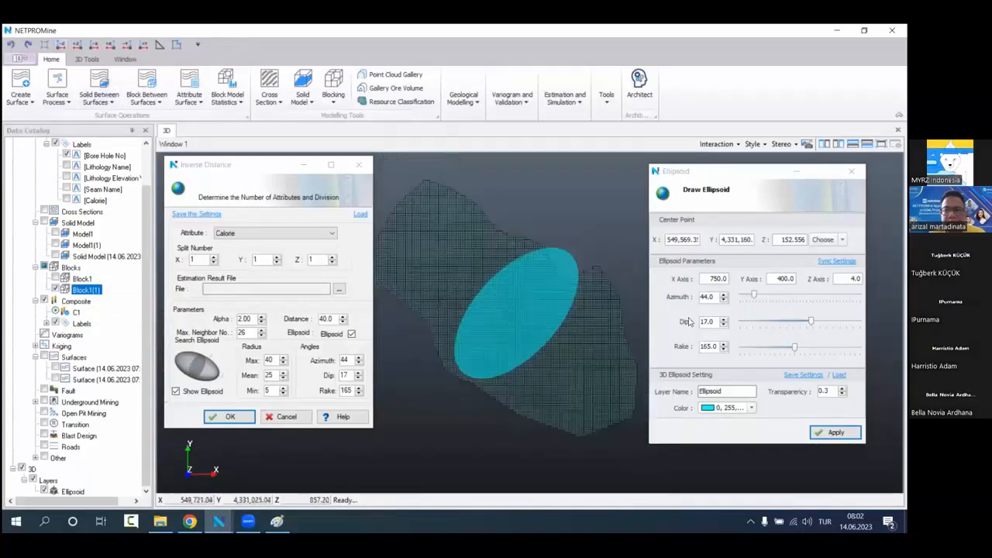
pyautogui.moveTo(754, 299); pyautogui.dragTo(782, 305)
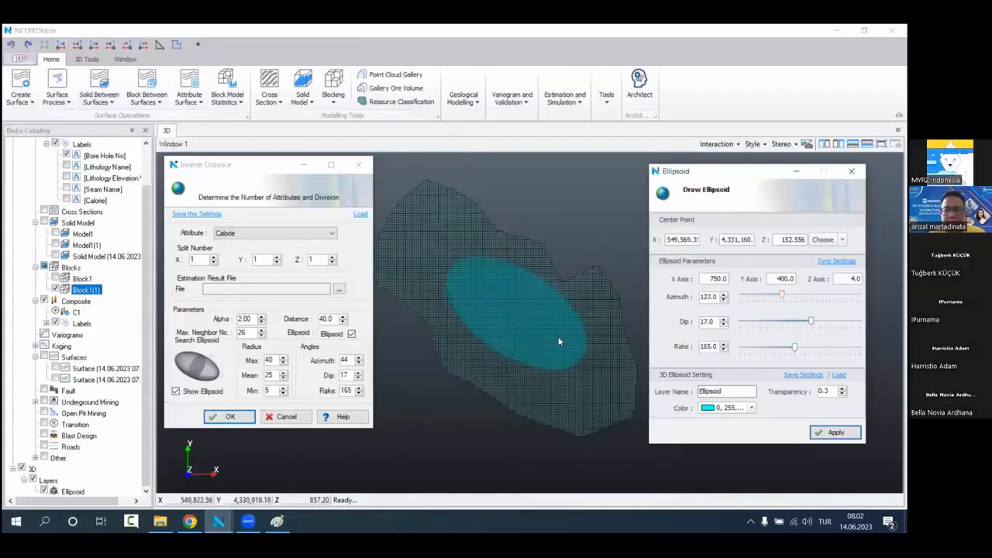
# Step: Examine how the ellipsoid's dip and rake fit the seam from plan and side views, trying a small rake adjustment
pyautogui.scroll(1, 559, 337)
pyautogui.moveTo(568, 343); pyautogui.dragTo(551, 286)
pyautogui.scroll(-1, 556, 290)
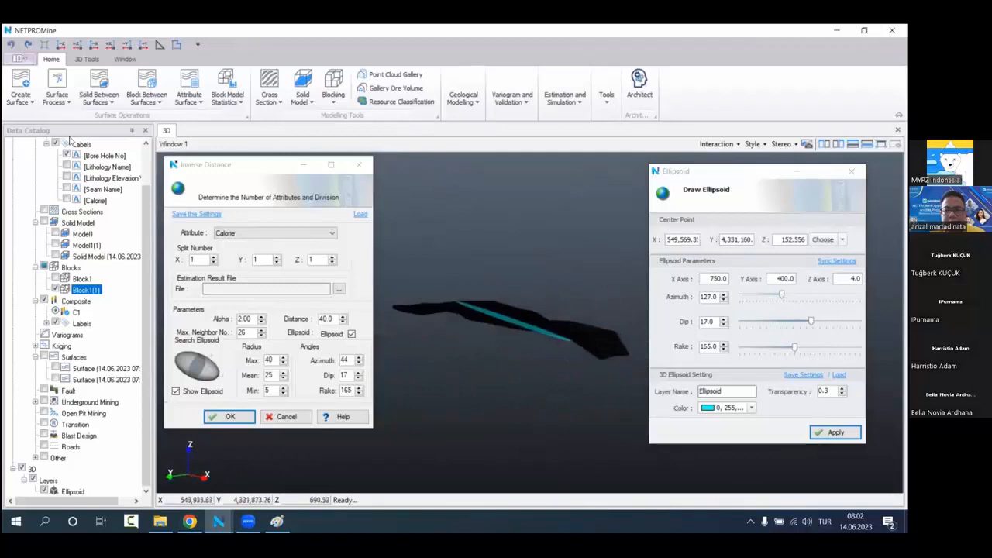
pyautogui.click(60, 46)
pyautogui.scroll(1, 583, 354)
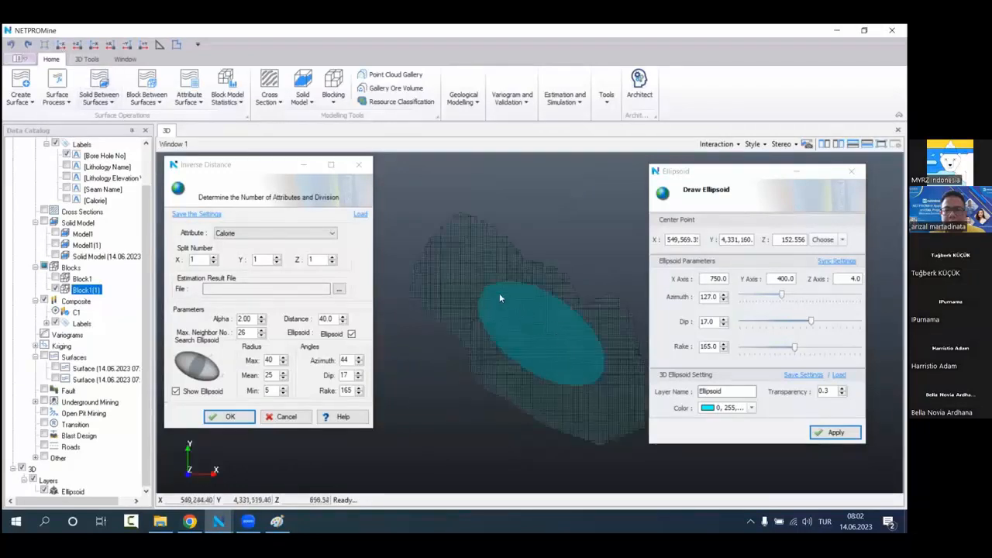
pyautogui.click(93, 44)
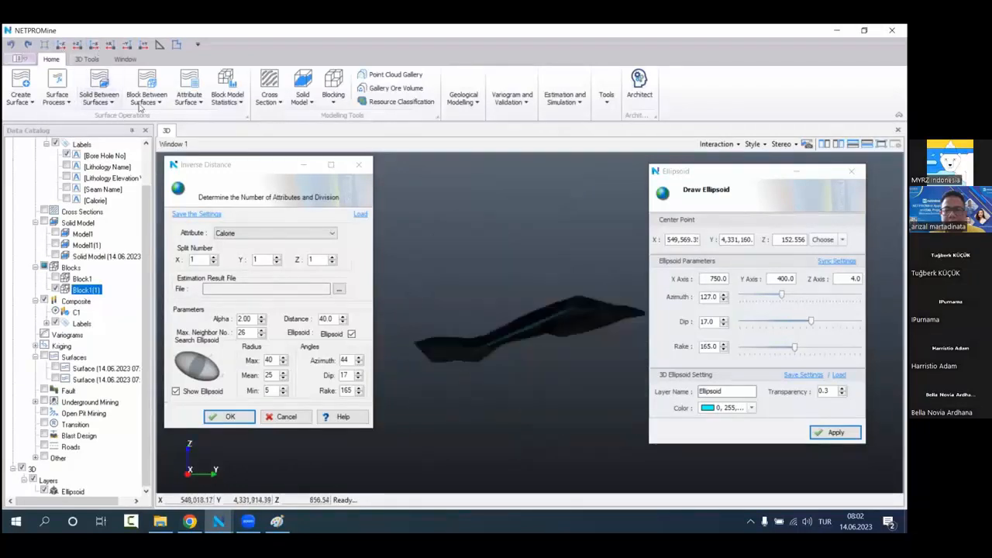
pyautogui.moveTo(557, 331); pyautogui.dragTo(511, 314, button='middle')
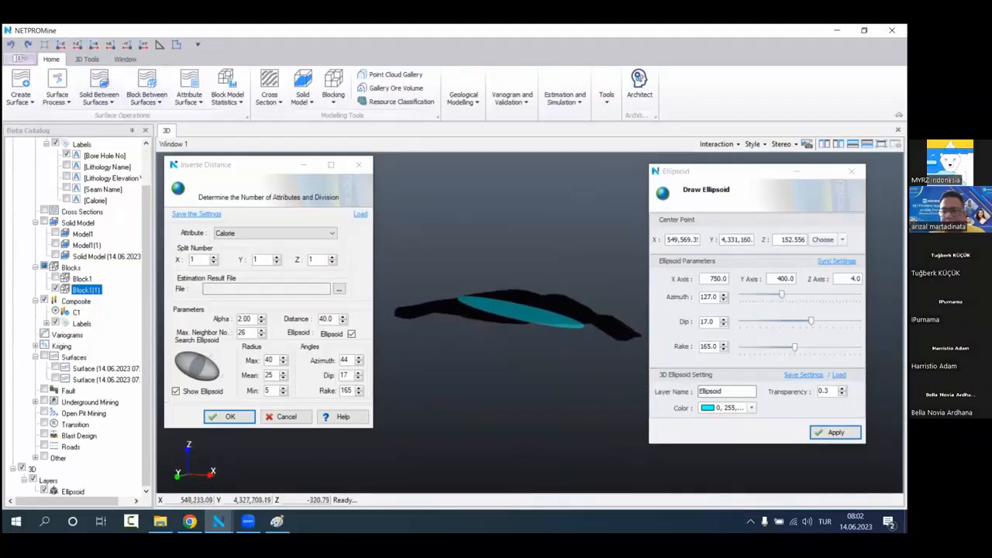
pyautogui.moveTo(795, 350); pyautogui.dragTo(794, 350)
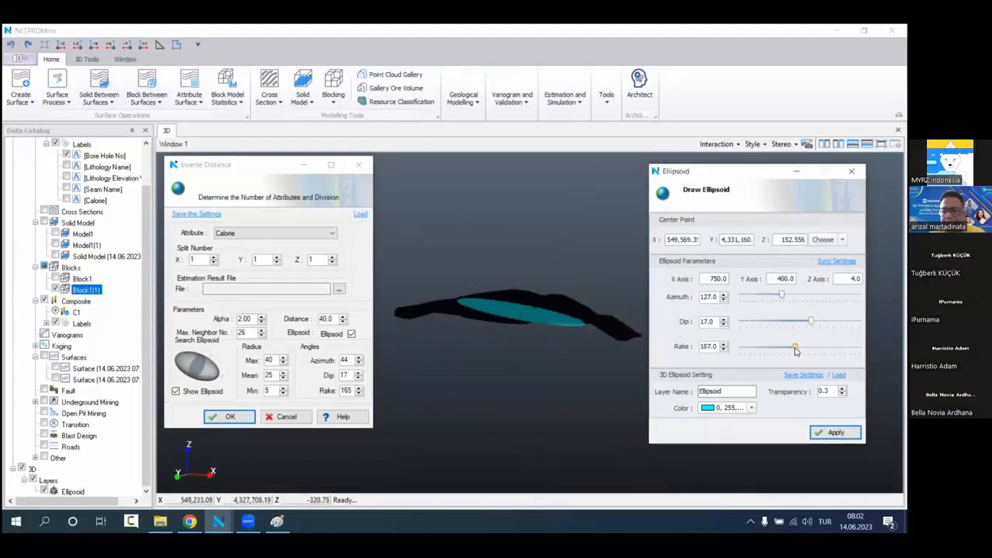
pyautogui.moveTo(566, 334); pyautogui.dragTo(535, 331, button='middle')
pyautogui.scroll(5, 535, 331)
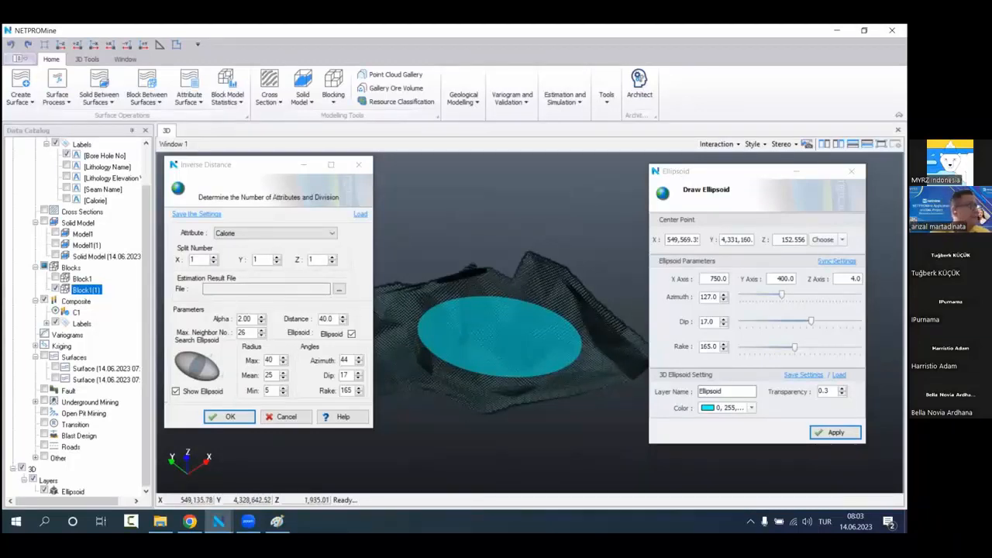
# Step: Apply the ellipsoid parameters to the Inverse Distance estimation and set its distance to 500
pyautogui.click(831, 432)
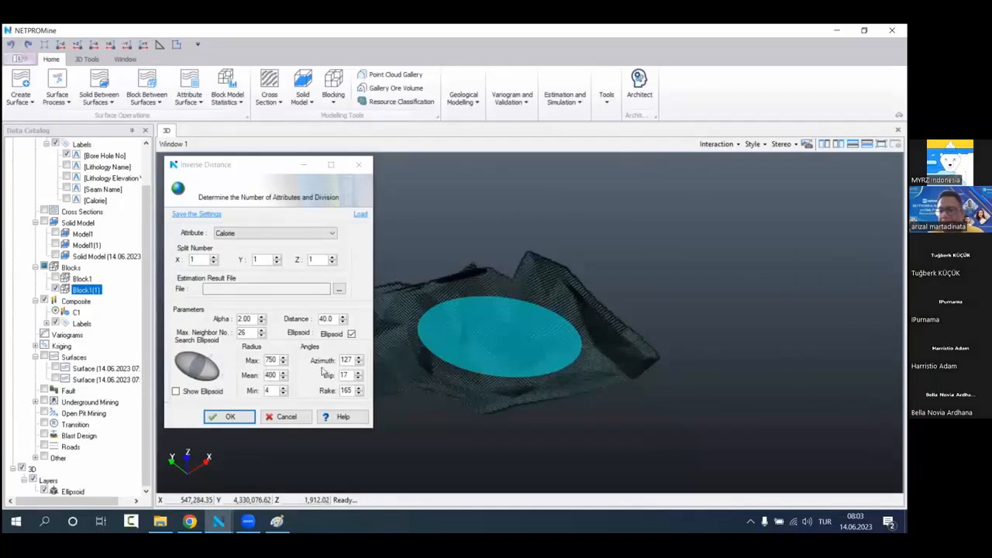
pyautogui.click(326, 319)
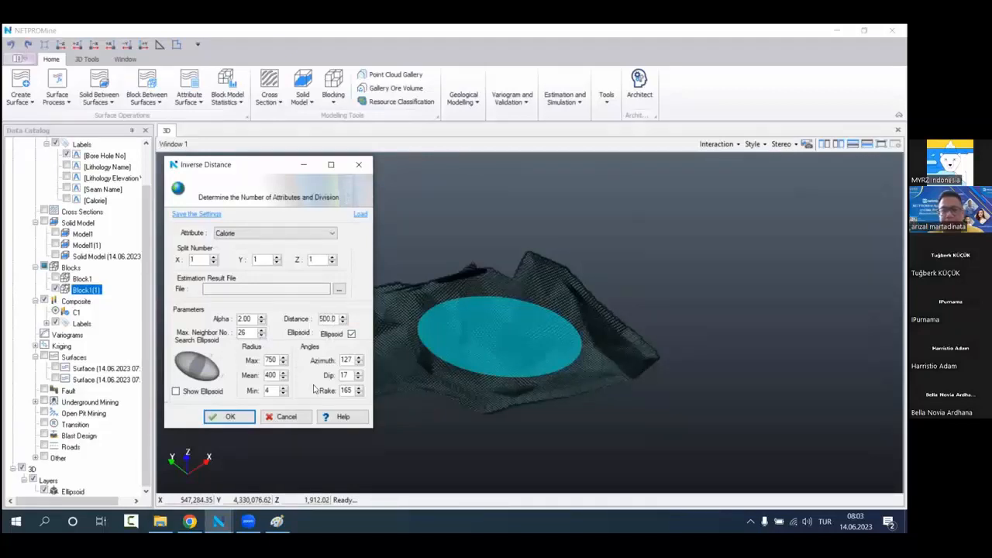
# Step: Switch to Paint and erase the entire existing sketch from the canvas
pyautogui.click(276, 522)
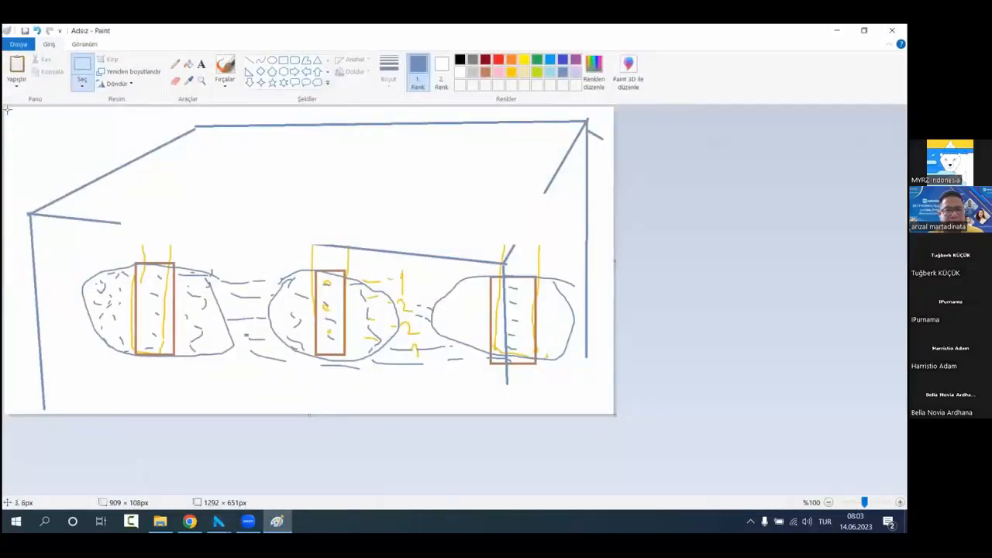
pyautogui.moveTo(7, 109); pyautogui.dragTo(586, 483)
pyautogui.press('Delete')
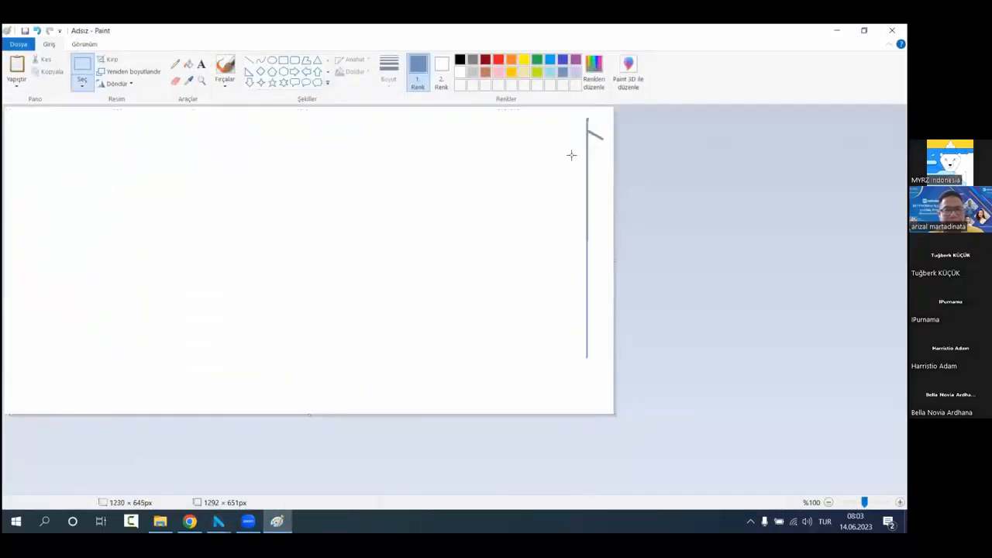
pyautogui.moveTo(581, 110); pyautogui.dragTo(675, 369)
pyautogui.press('Delete')
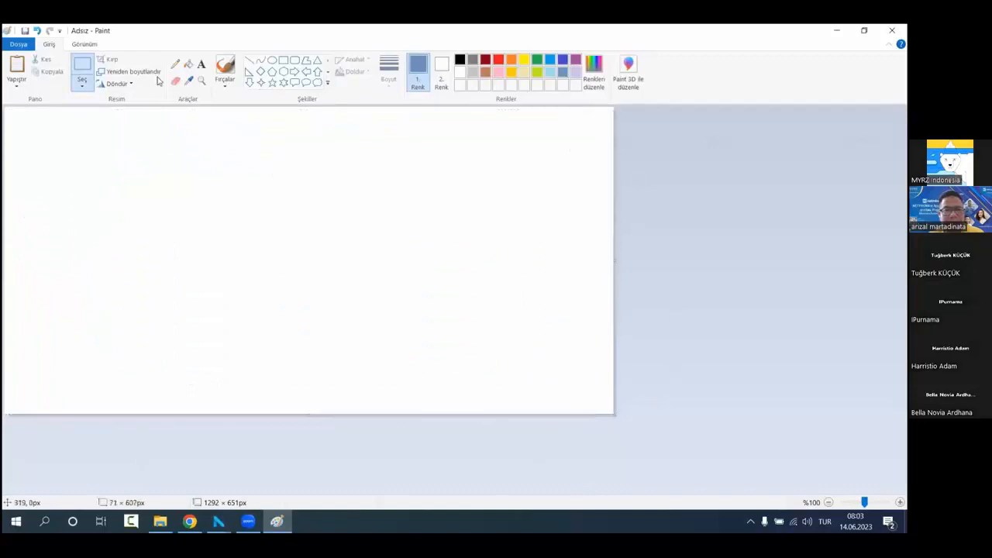
# Step: Draw two tall, narrow brown rectangles as bore holes, one on each side of the canvas
pyautogui.click(283, 60)
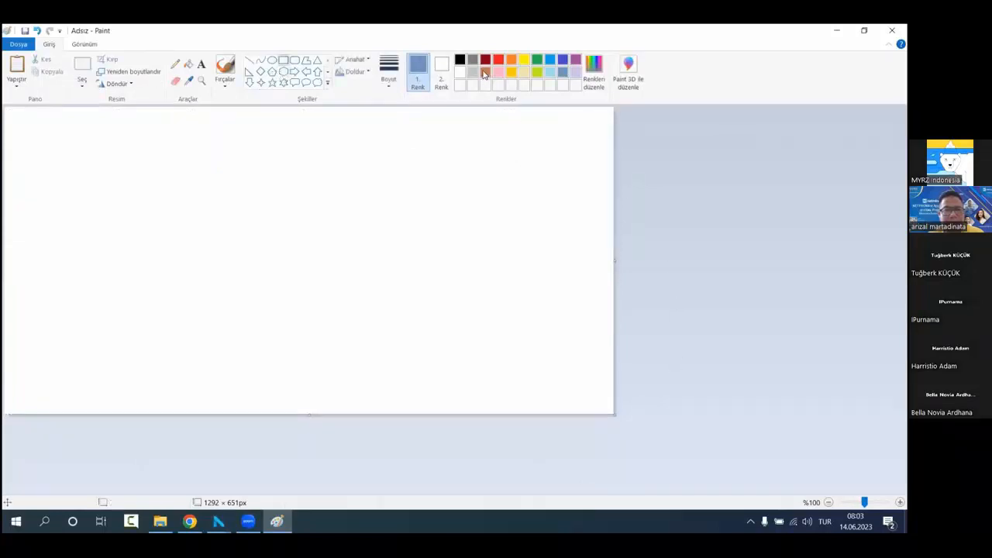
pyautogui.moveTo(158, 150)
pyautogui.mouseDown()
pyautogui.moveTo(199, 316)
pyautogui.moveTo(166, 385)
pyautogui.mouseUp()
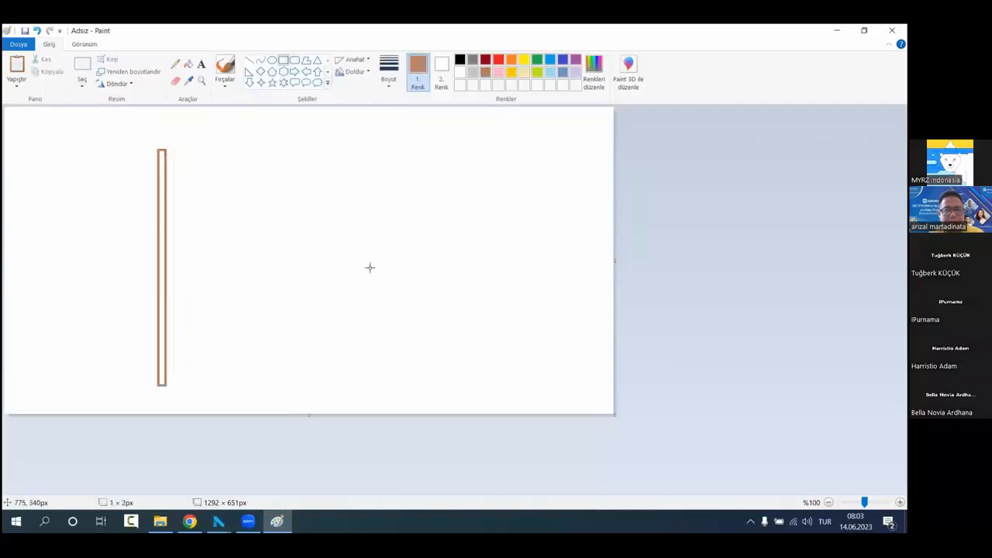
pyautogui.moveTo(398, 144)
pyautogui.mouseDown()
pyautogui.moveTo(434, 325)
pyautogui.moveTo(406, 388)
pyautogui.mouseUp()
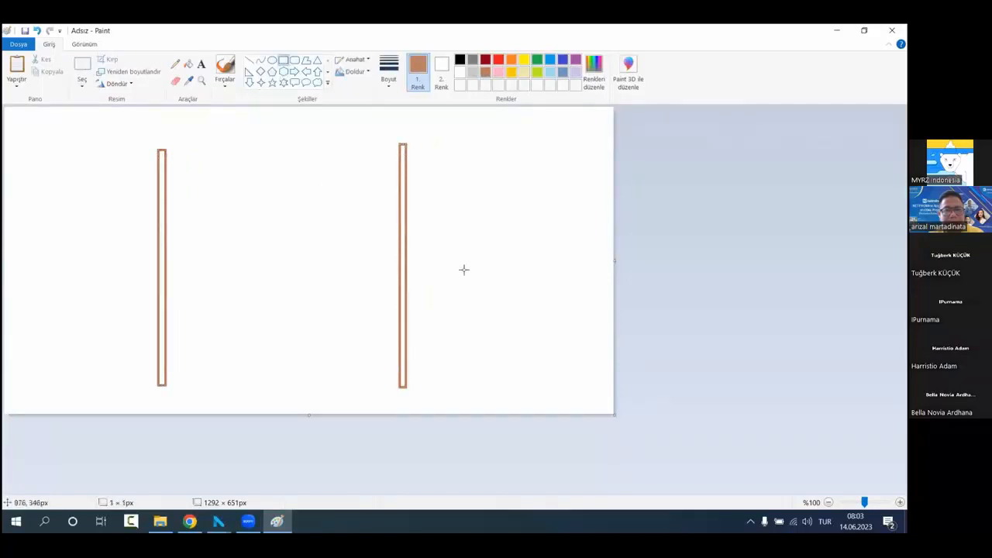
# Step: Draw two small blue-gray squares as blocks, one near the upper part of the first bore hole and one near the lower part of the second
pyautogui.click(497, 72)
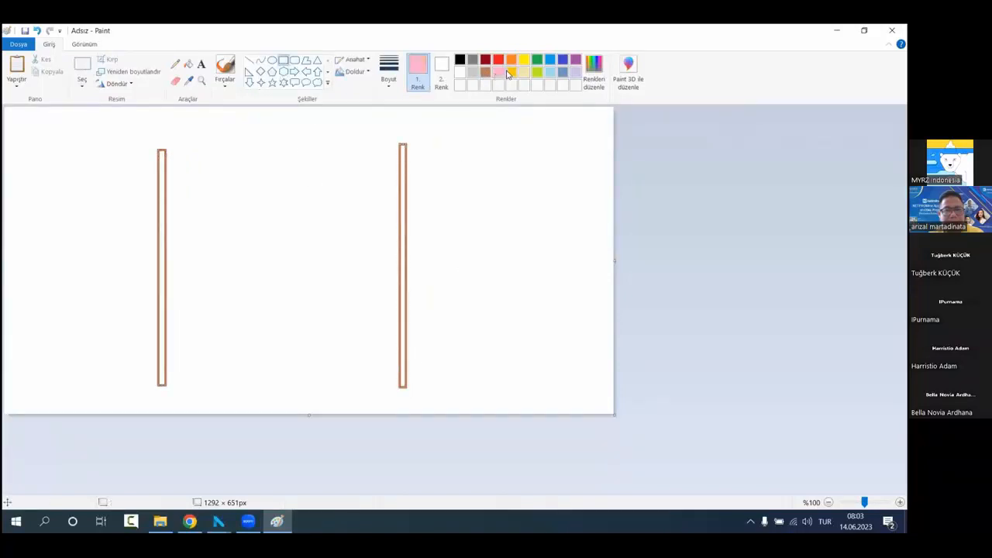
pyautogui.click(559, 73)
pyautogui.moveTo(199, 202); pyautogui.dragTo(228, 230)
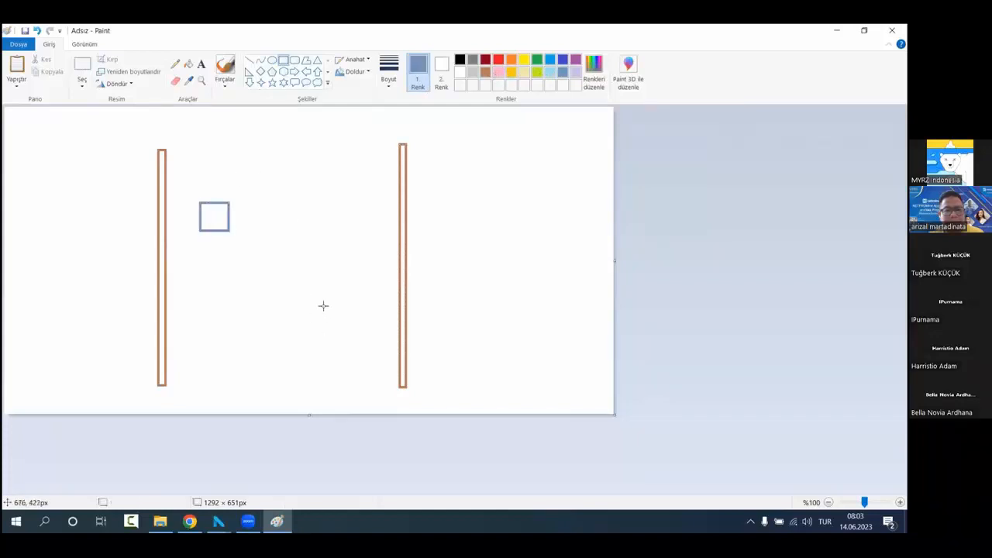
pyautogui.moveTo(323, 306); pyautogui.dragTo(354, 341)
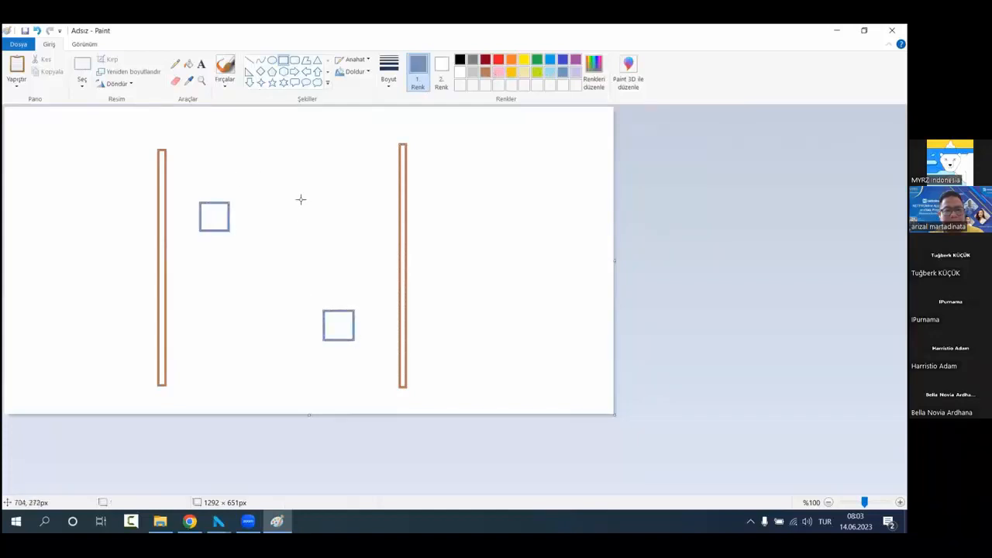
# Step: Add the text label "Cal 1500" above the block near the first bore hole
pyautogui.click(226, 68)
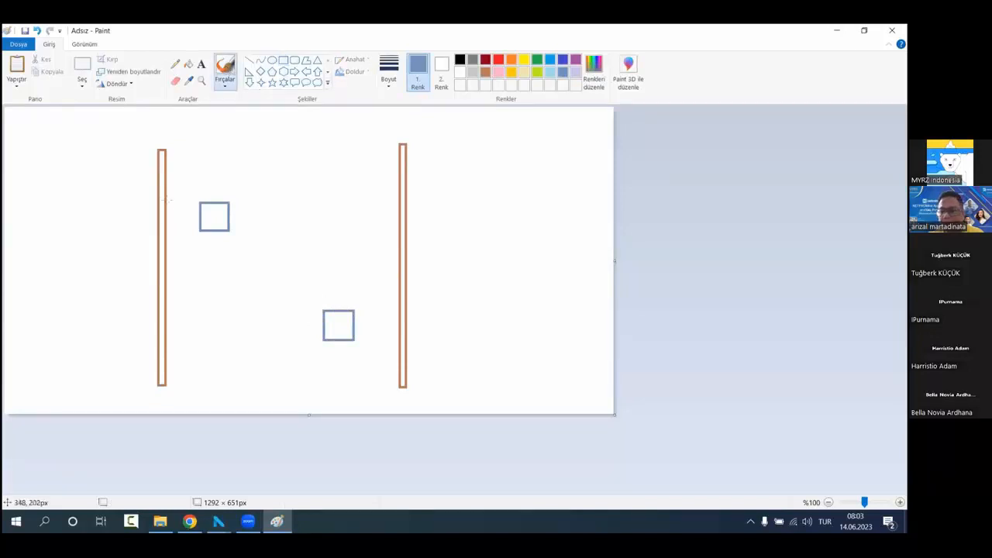
pyautogui.click(204, 64)
pyautogui.click(178, 178)
pyautogui.write('Ca')
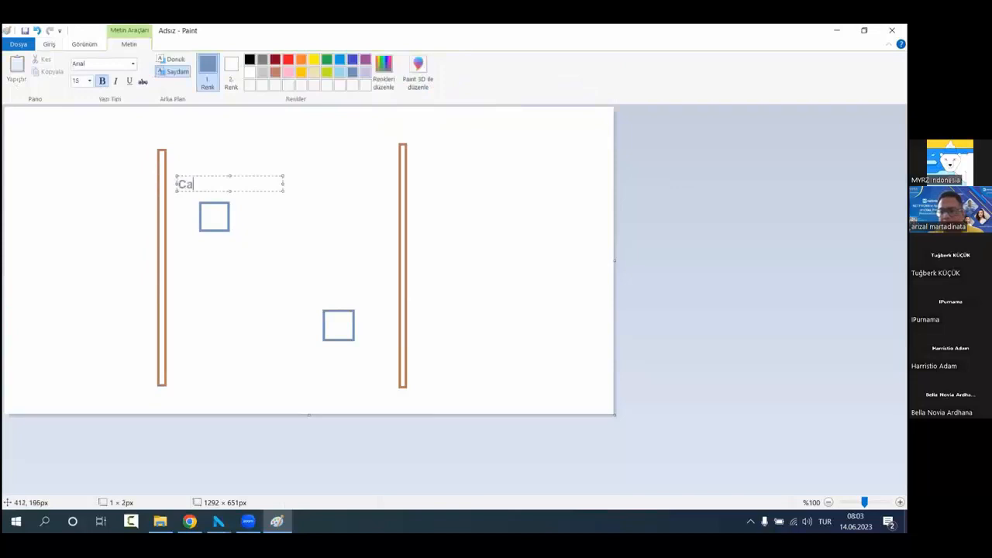
pyautogui.write('l 1500')
pyautogui.click(385, 296)
# Step: Add the text label "Calorie 2500" above the block near the second bore hole
pyautogui.click(315, 288)
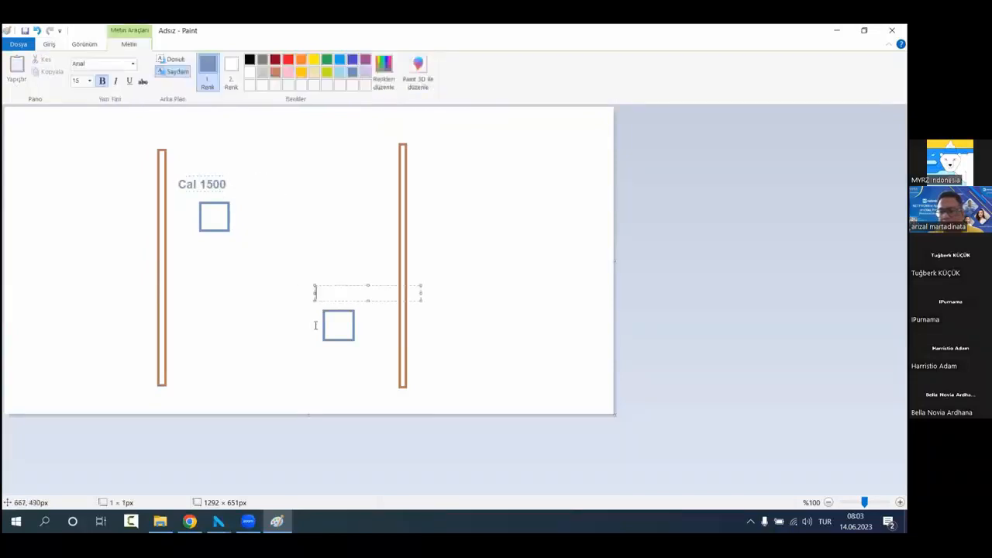
pyautogui.write('Calo')
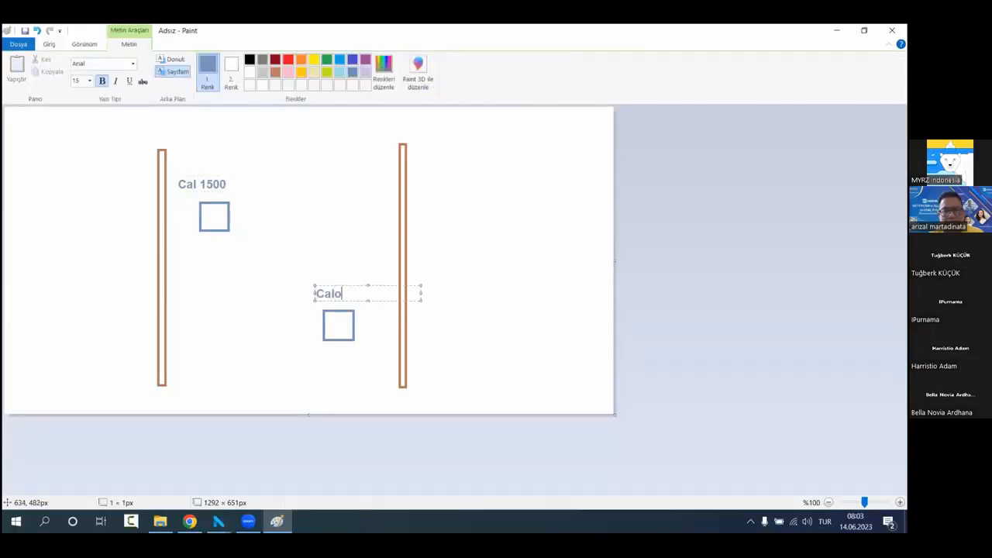
pyautogui.write('rie 200')
pyautogui.click(230, 337)
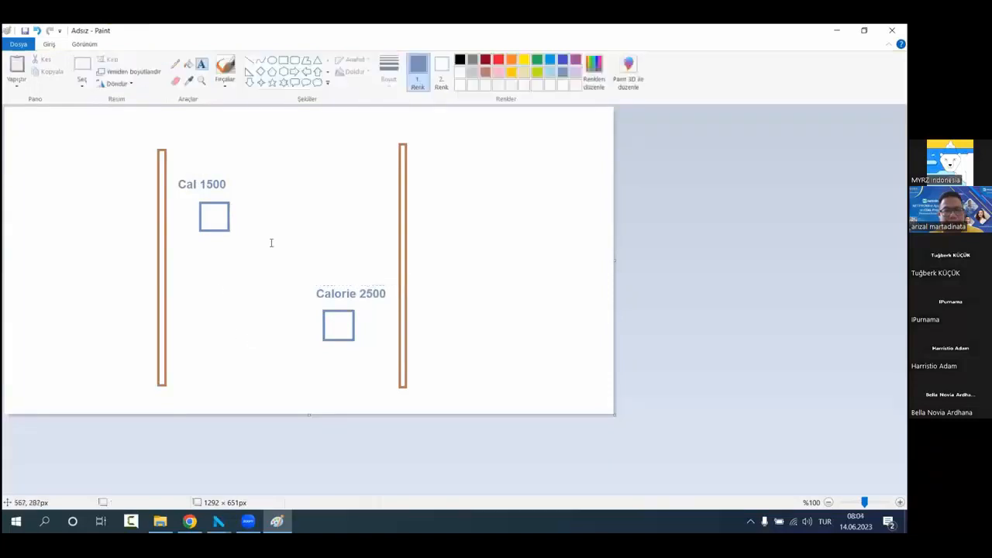
# Step: Brush a check mark and a small arrow beside the Cal 1500 block
pyautogui.click(225, 66)
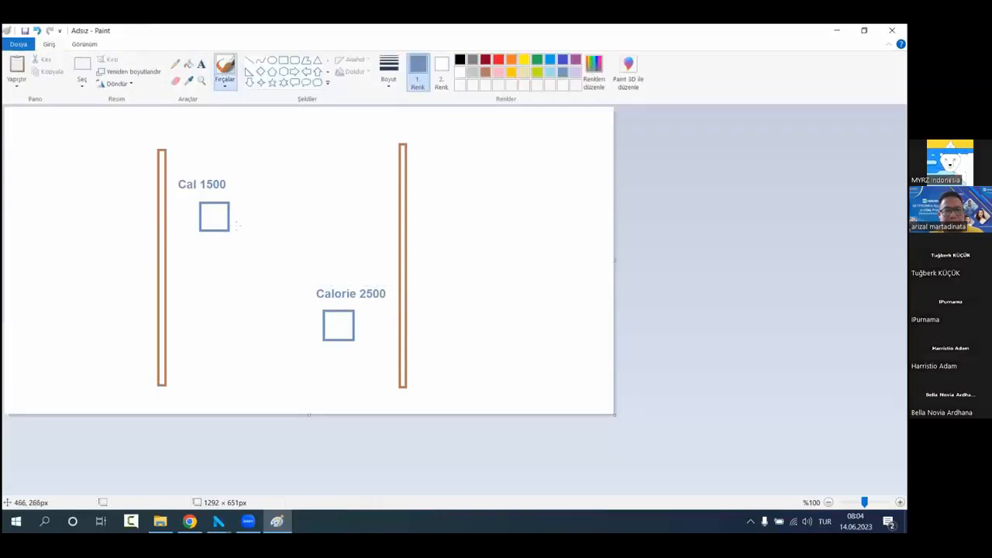
pyautogui.moveTo(238, 215); pyautogui.dragTo(261, 204)
pyautogui.click(248, 61)
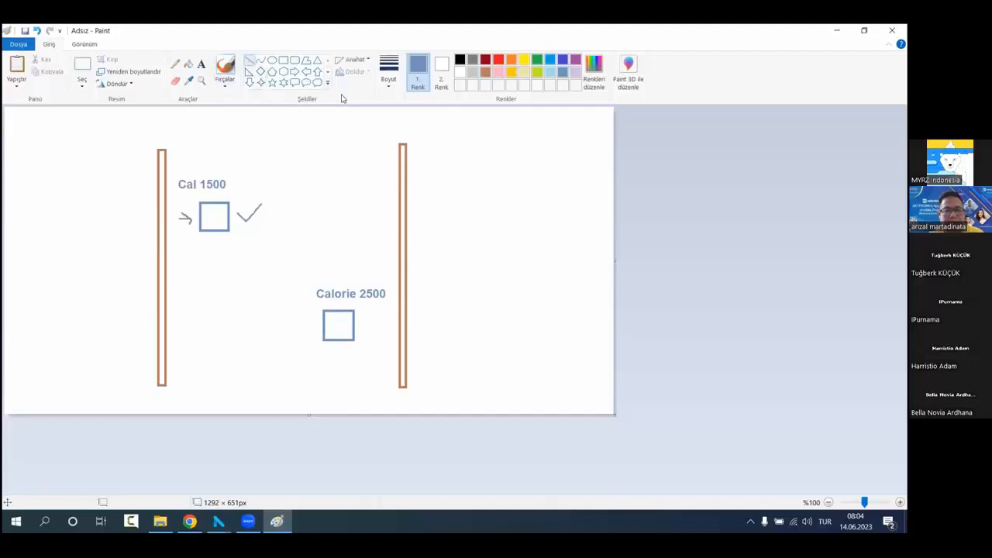
# Step: Brush a large tilted lime-green ellipse that spans both bore holes and encloses the two blocks
pyautogui.click(225, 70)
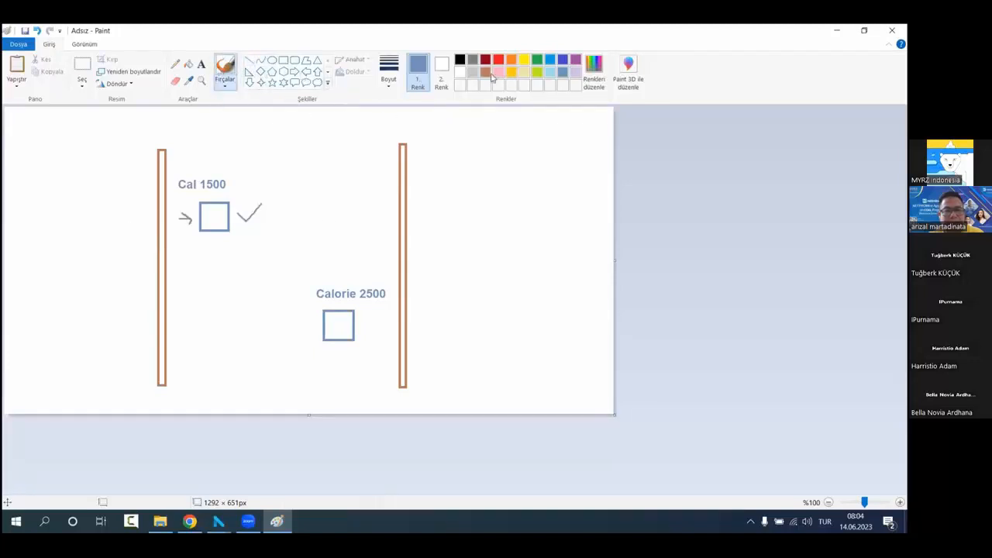
pyautogui.click(538, 73)
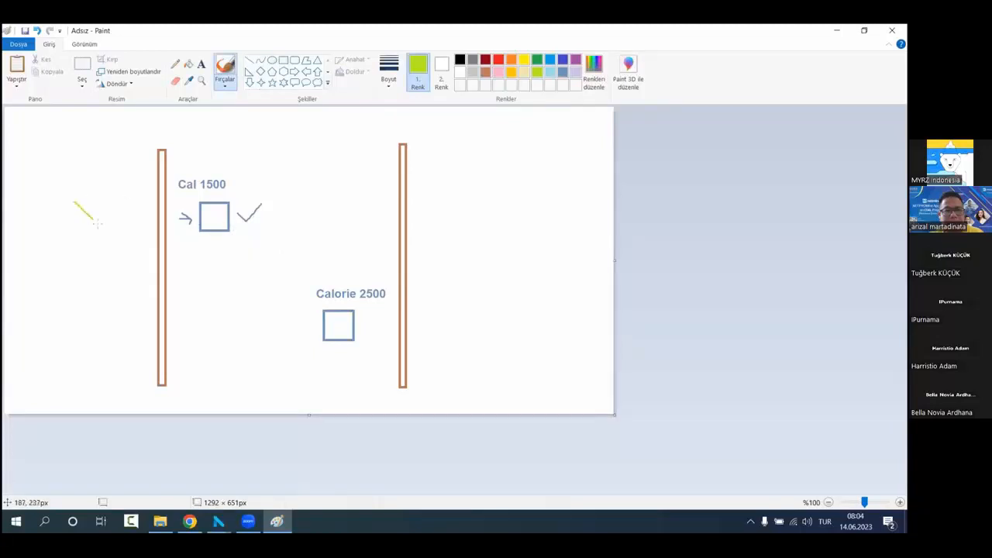
pyautogui.moveTo(98, 223)
pyautogui.mouseDown()
pyautogui.moveTo(229, 308)
pyautogui.moveTo(481, 365)
pyautogui.moveTo(492, 327)
pyautogui.moveTo(406, 265)
pyautogui.moveTo(287, 206)
pyautogui.moveTo(166, 175)
pyautogui.moveTo(98, 170)
pyautogui.moveTo(70, 206)
pyautogui.moveTo(82, 214)
pyautogui.mouseUp()
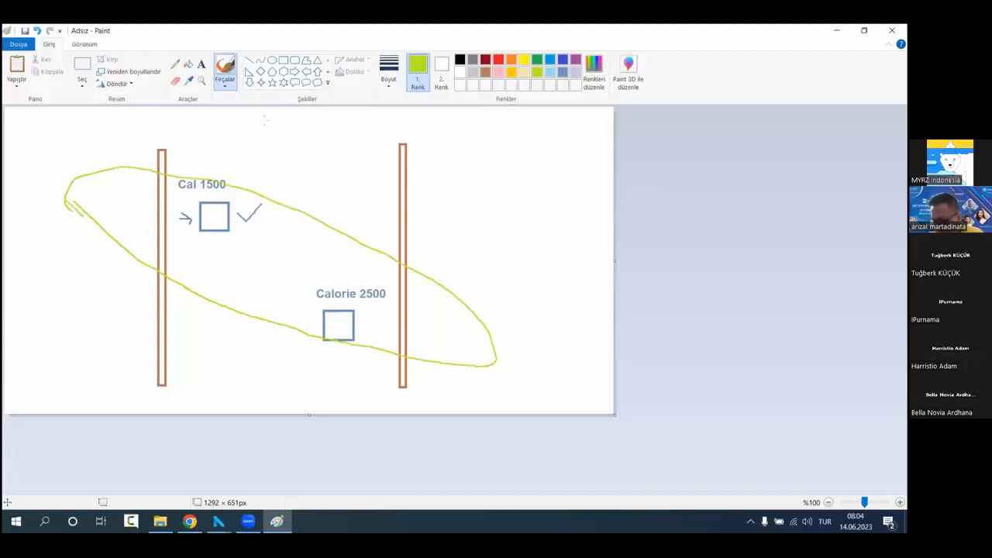
# Step: Draw a third blue-gray square between the two blocks and brush sample ticks along both bore holes plus check marks
pyautogui.click(283, 59)
pyautogui.click(562, 72)
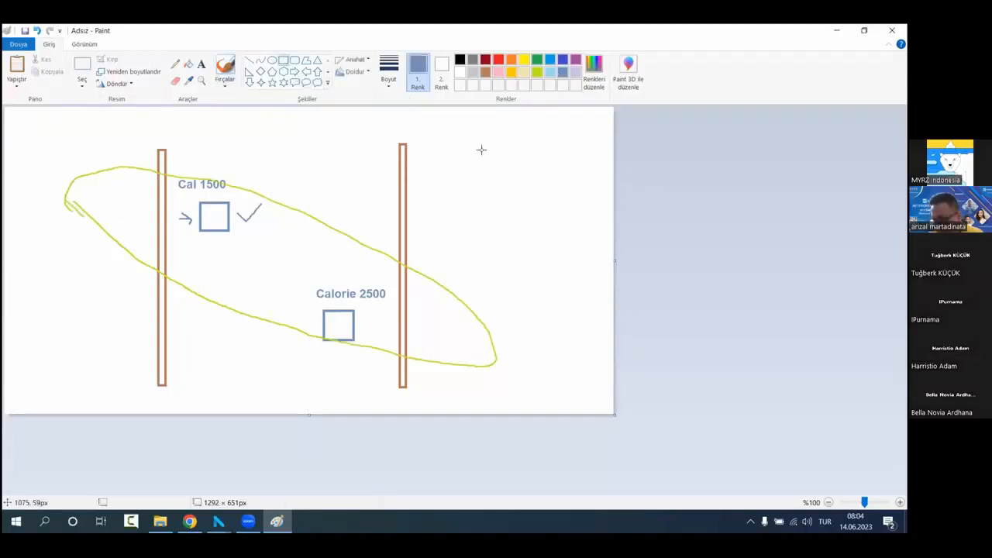
pyautogui.moveTo(249, 244); pyautogui.dragTo(284, 280)
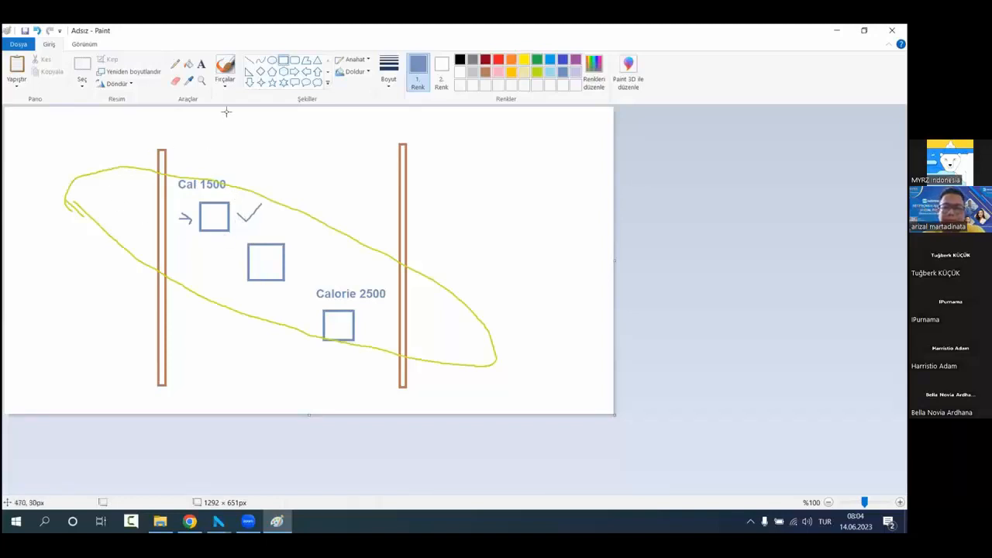
pyautogui.click(225, 68)
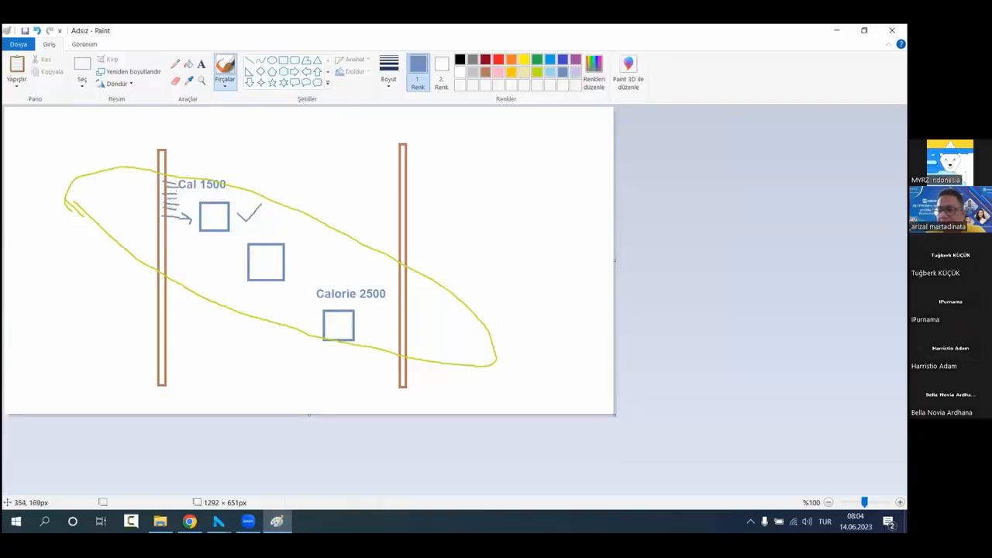
pyautogui.moveTo(144, 183); pyautogui.dragTo(164, 152)
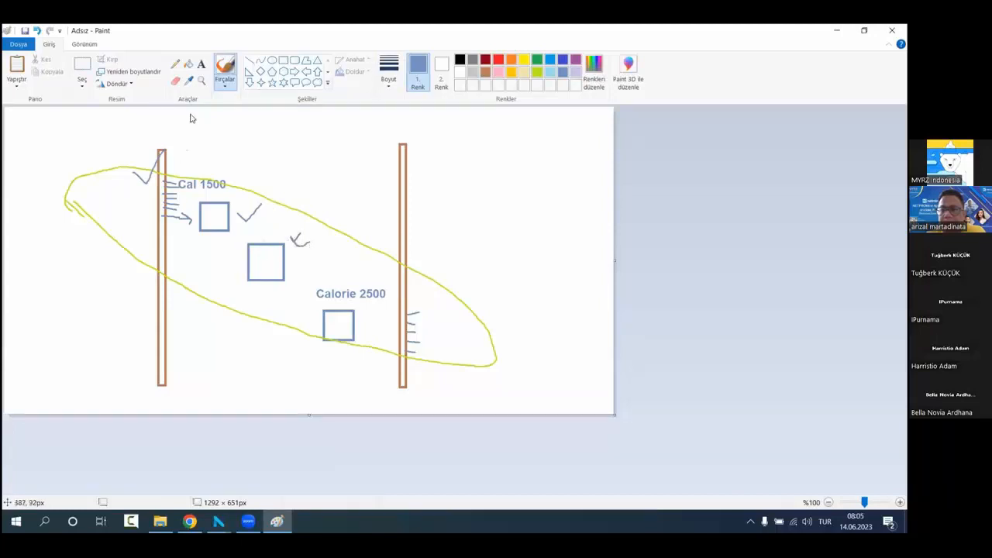
# Step: Add the text label "Cal 2000" centered just below the middle block
pyautogui.click(201, 64)
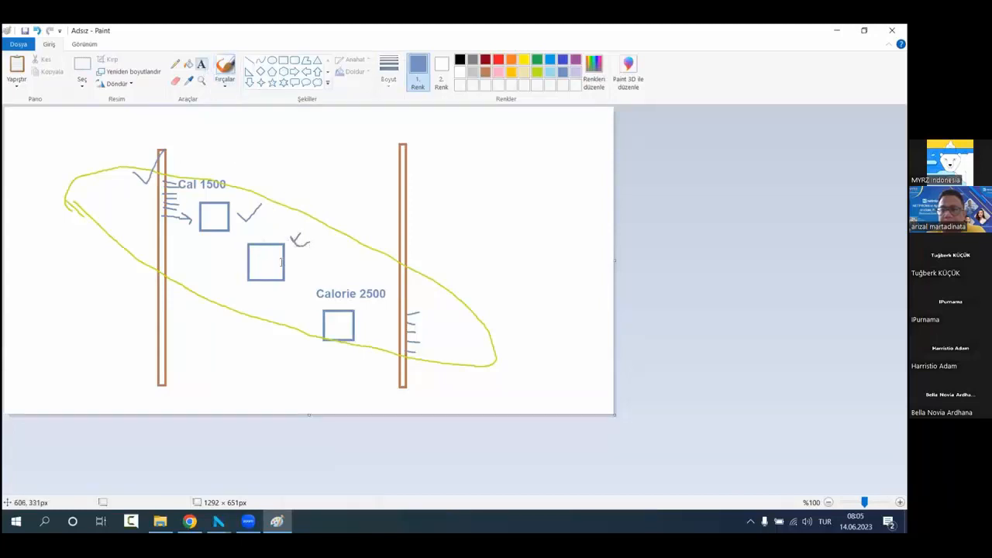
pyautogui.click(251, 291)
pyautogui.write('Cal ')
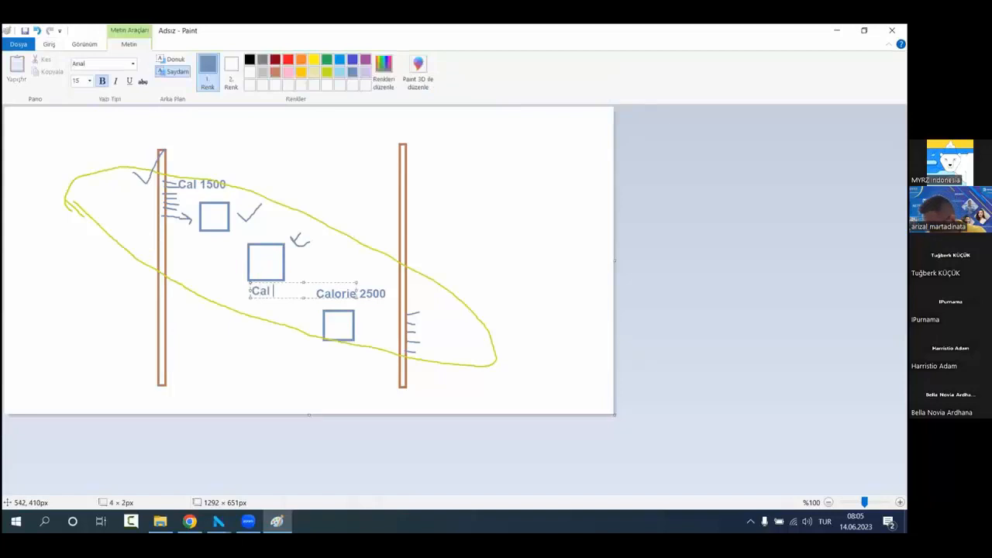
pyautogui.write('2000')
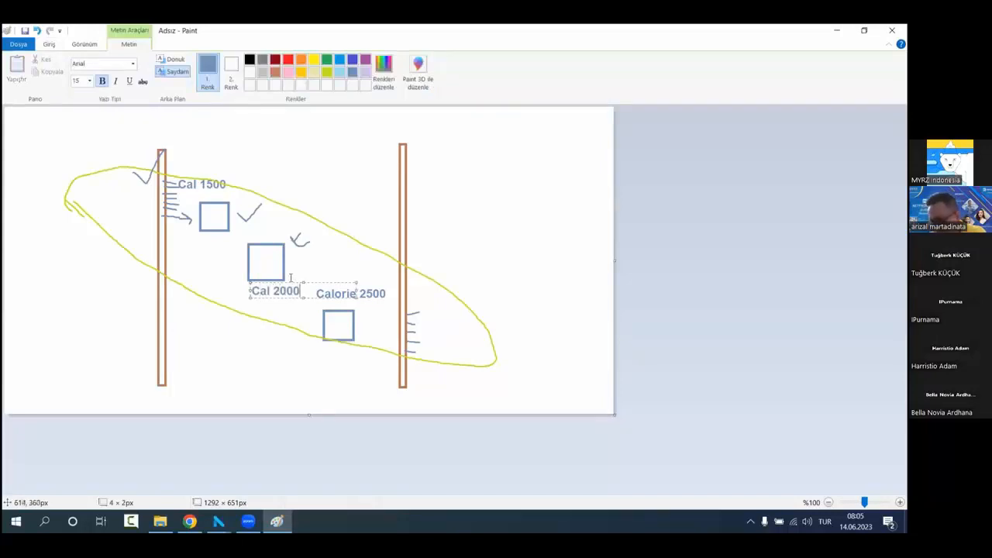
pyautogui.moveTo(290, 282); pyautogui.dragTo(279, 282)
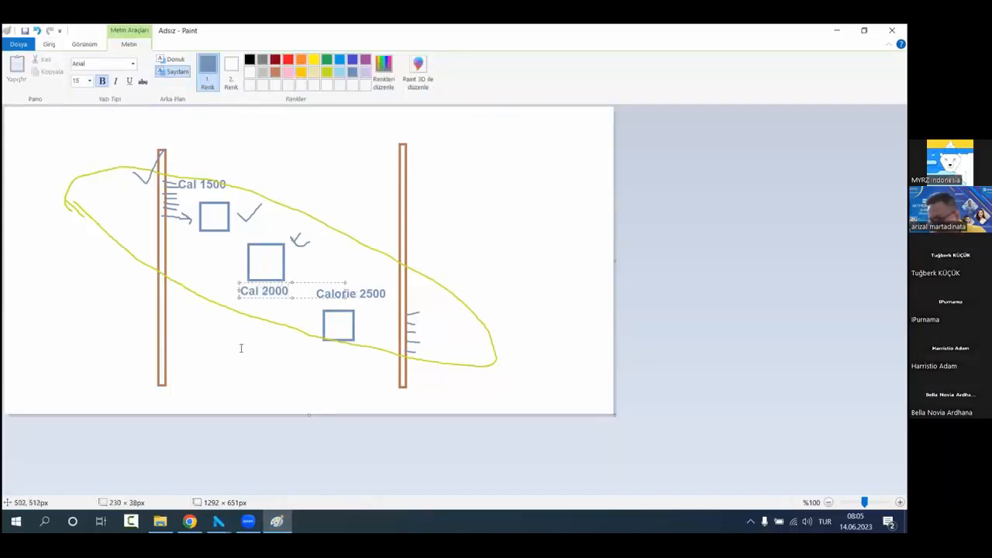
pyautogui.click(241, 348)
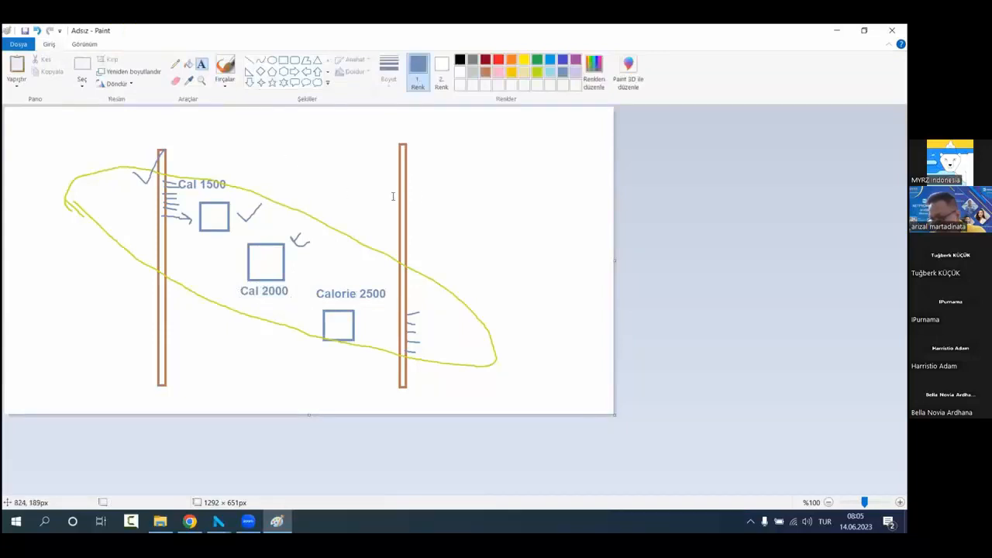
# Step: Try adding the text label "Cal 2000" beside the upper part of the second bore hole
pyautogui.click(420, 185)
pyautogui.write('Cal 2')
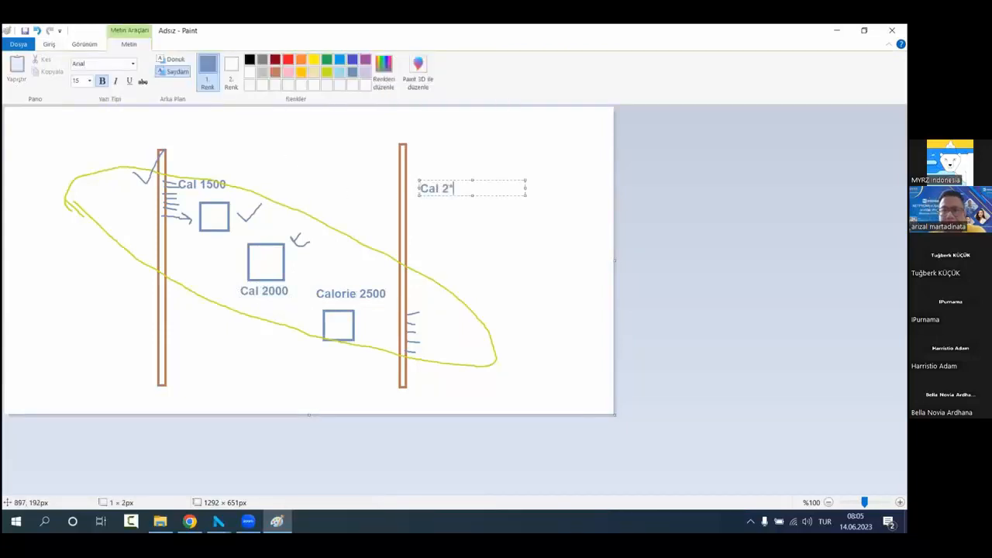
pyautogui.write('000')
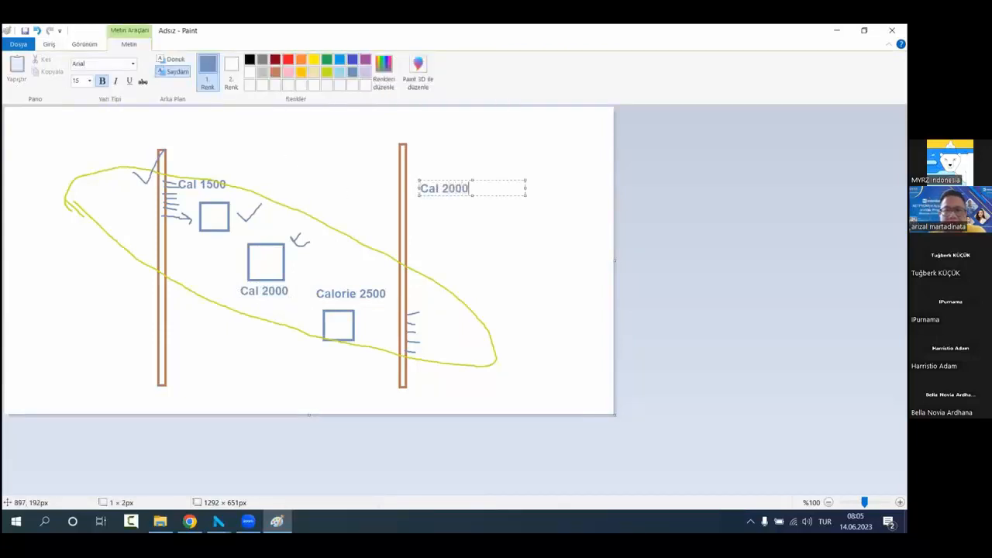
pyautogui.click(548, 234)
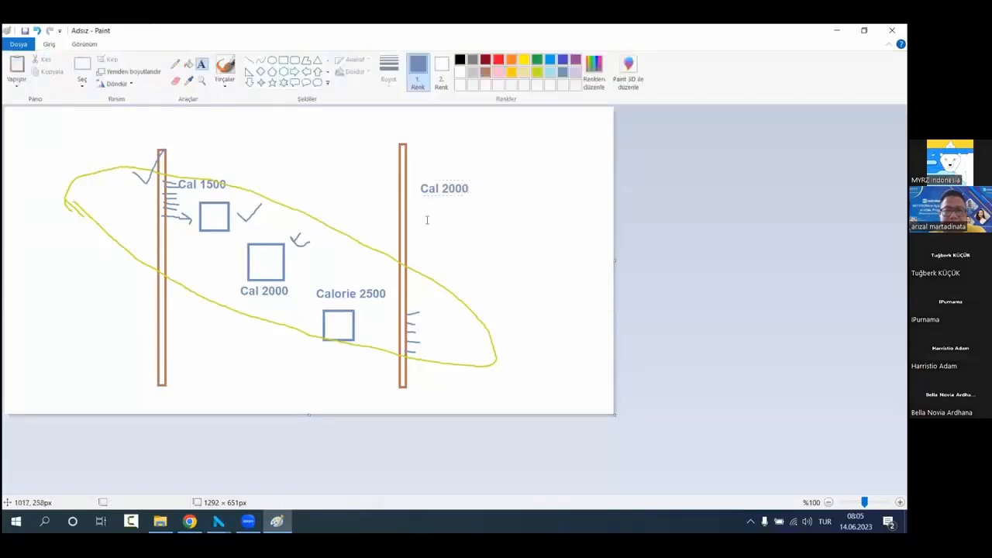
# Step: Try a wide flat rectangle across the upper part of both bore holes with a brushed arrow into the first block
pyautogui.click(249, 60)
pyautogui.click(283, 60)
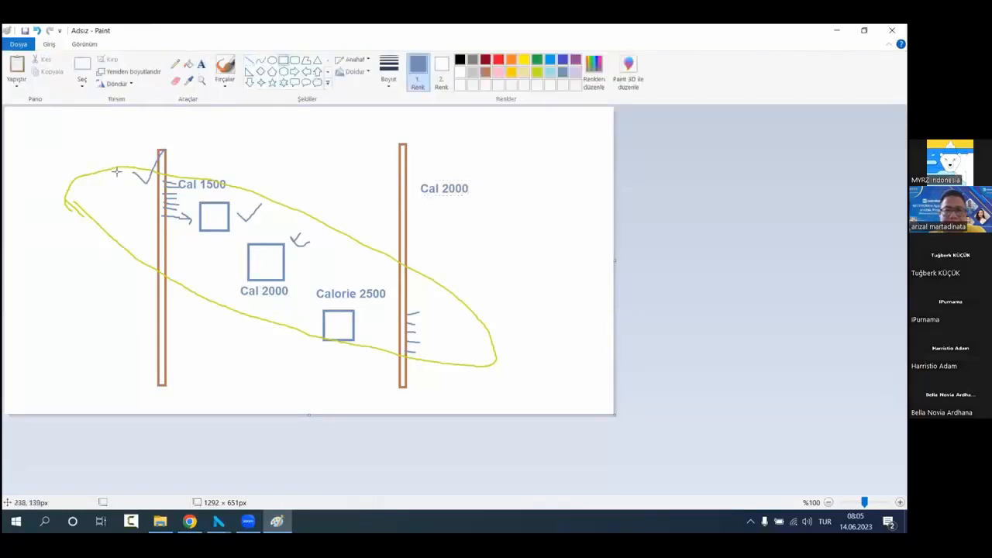
pyautogui.moveTo(104, 170); pyautogui.dragTo(497, 239)
pyautogui.click(511, 252)
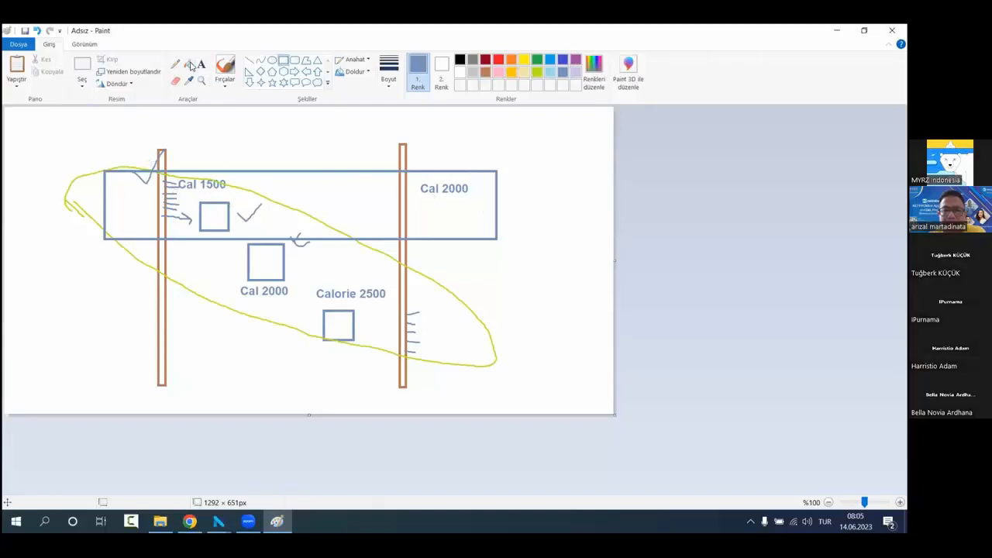
pyautogui.click(225, 66)
pyautogui.moveTo(240, 188)
pyautogui.mouseDown()
pyautogui.moveTo(217, 219)
pyautogui.moveTo(225, 215)
pyautogui.mouseUp()
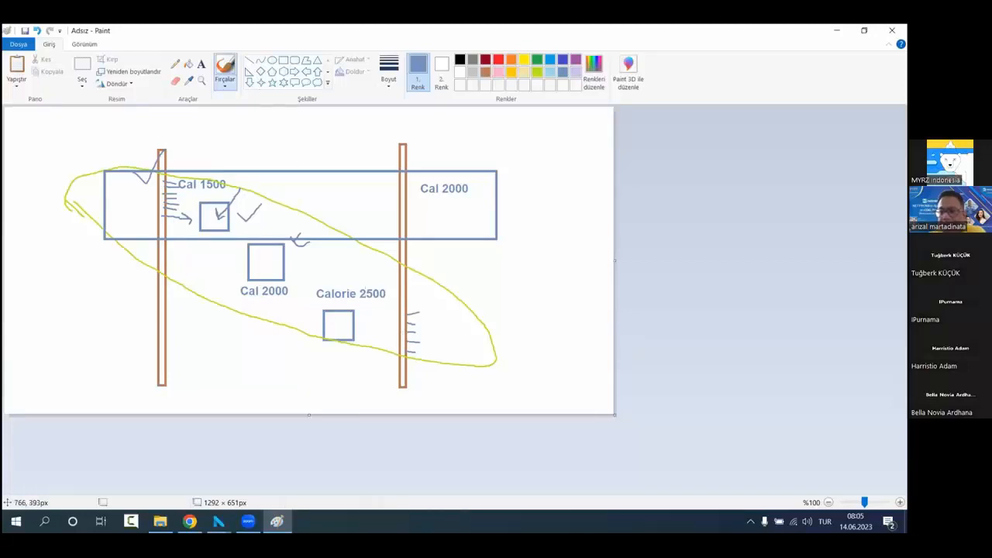
# Step: Undo the brushed arrow, the wide rectangle and the text label beside the second bore hole
pyautogui.click(37, 31)
pyautogui.click(37, 31)
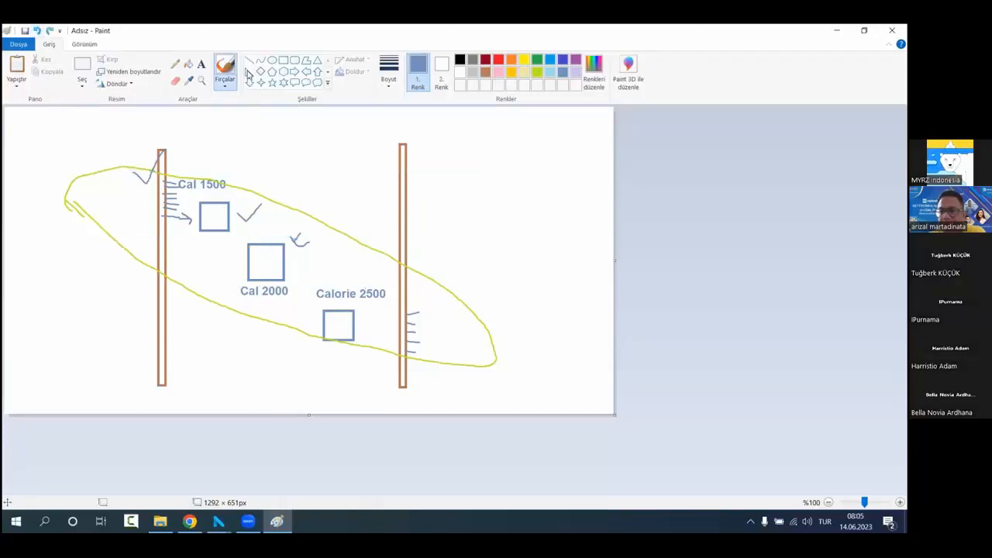
# Step: Brush lime-green search ellipses around the lower and upper blocks, marking the blocks with check marks and arrows
pyautogui.click(536, 72)
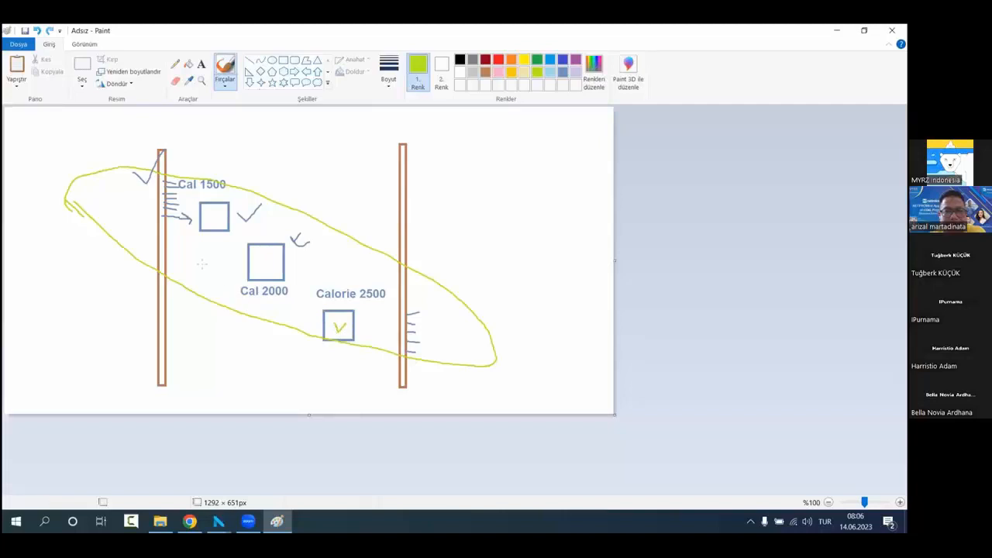
pyautogui.moveTo(207, 274)
pyautogui.mouseDown()
pyautogui.moveTo(225, 308)
pyautogui.moveTo(297, 373)
pyautogui.moveTo(402, 402)
pyautogui.moveTo(519, 391)
pyautogui.moveTo(491, 336)
pyautogui.moveTo(377, 277)
pyautogui.moveTo(225, 232)
pyautogui.moveTo(196, 268)
pyautogui.moveTo(220, 293)
pyautogui.mouseUp()
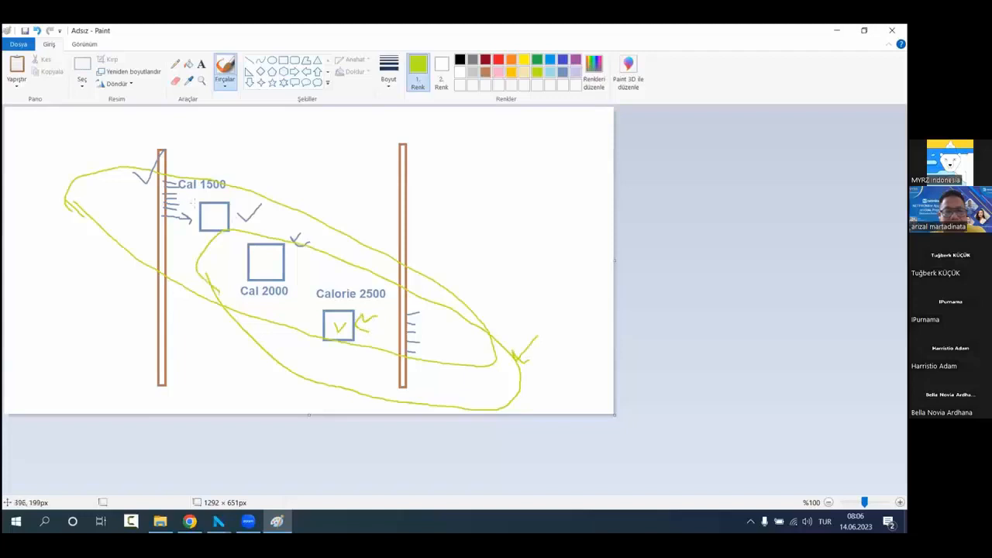
pyautogui.moveTo(299, 203)
pyautogui.mouseDown()
pyautogui.moveTo(229, 141)
pyautogui.moveTo(84, 112)
pyautogui.moveTo(34, 183)
pyautogui.moveTo(241, 271)
pyautogui.moveTo(364, 303)
pyautogui.moveTo(319, 218)
pyautogui.moveTo(273, 191)
pyautogui.mouseUp()
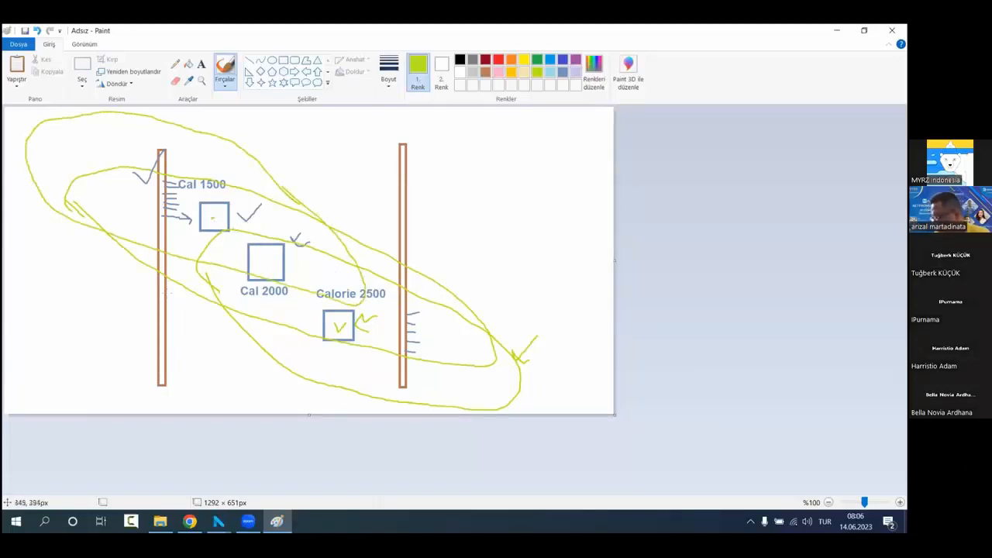
pyautogui.moveTo(245, 161); pyautogui.dragTo(234, 197)
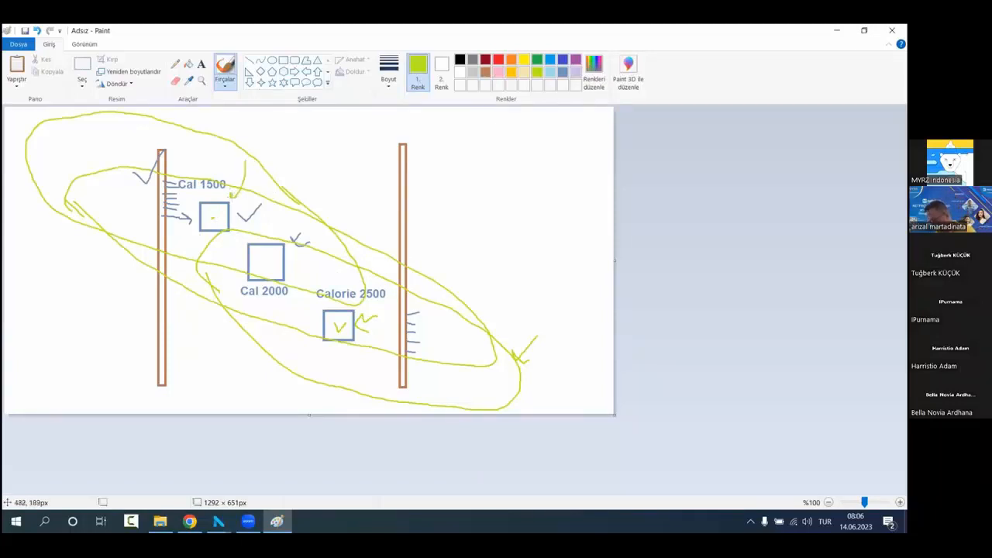
pyautogui.moveTo(79, 157); pyautogui.dragTo(196, 217)
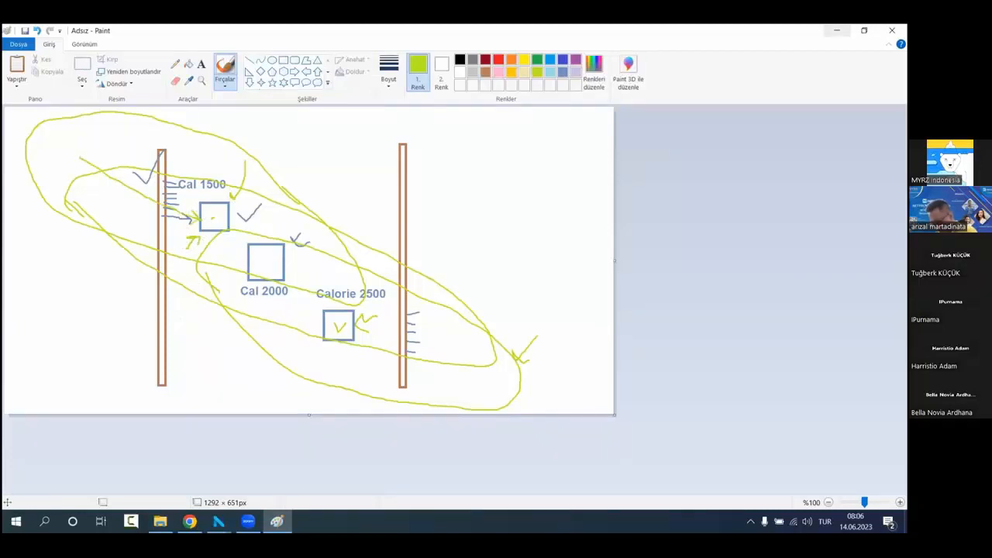
# Step: Switch back to NETPROMine and run the Inverse Distance estimation of the Calorie attribute with the entered settings
pyautogui.click(836, 30)
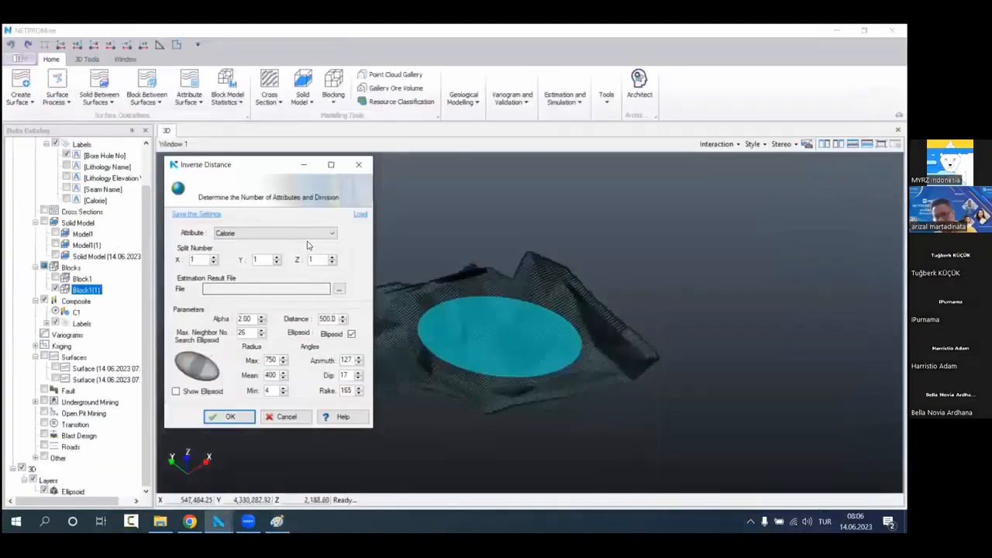
pyautogui.click(229, 418)
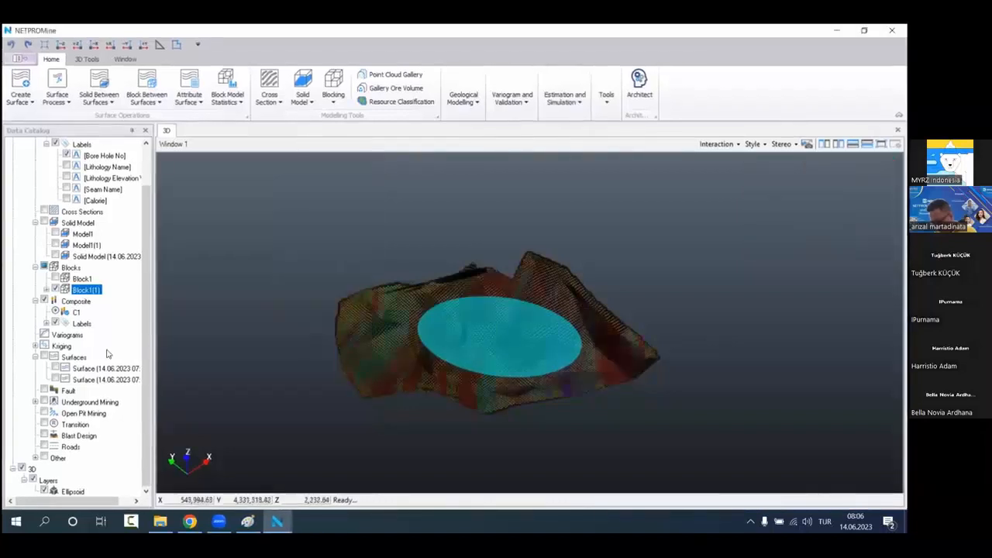
# Step: Hide the 3D ellipsoid layer and inspect the estimated block model up close
pyautogui.click(22, 468)
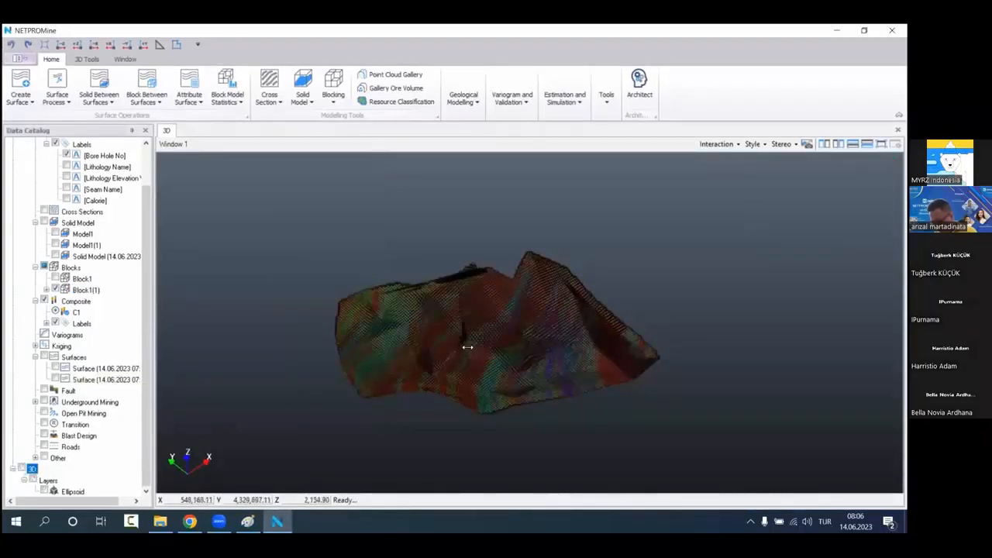
pyautogui.scroll(4, 467, 346)
pyautogui.moveTo(468, 345); pyautogui.dragTo(465, 382)
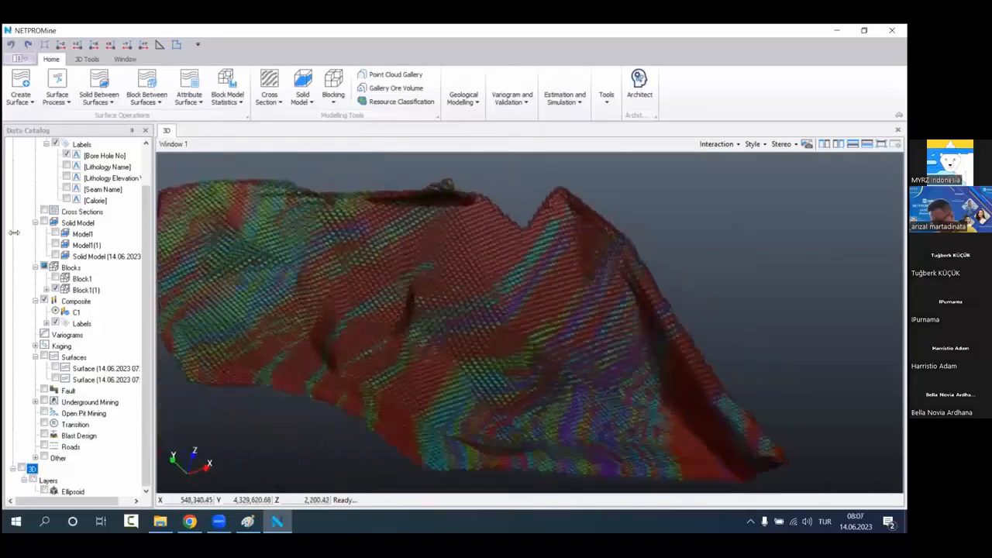
# Step: Make the Block1(1) block model display fully opaque so its Calorie colours are clear
pyautogui.rightClick(111, 289)
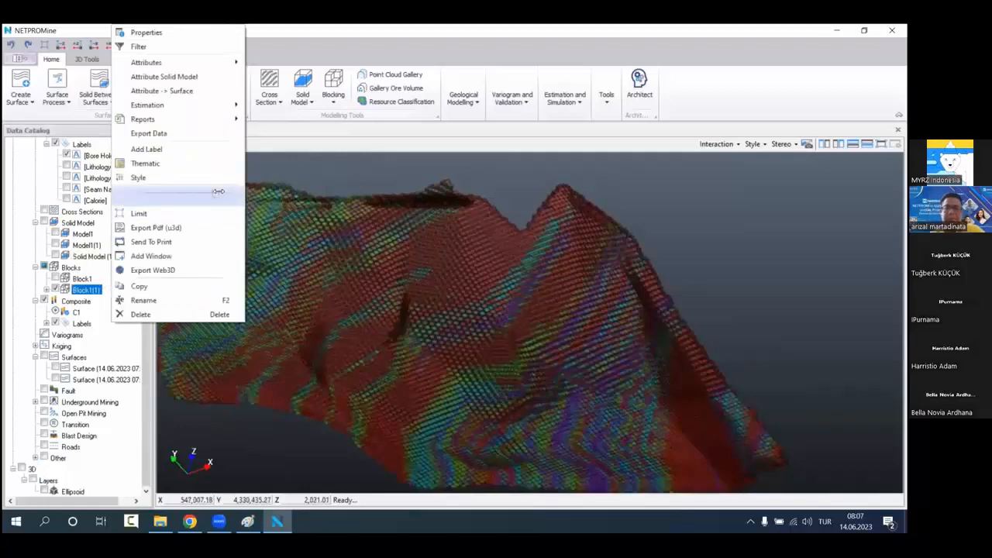
pyautogui.click(155, 191)
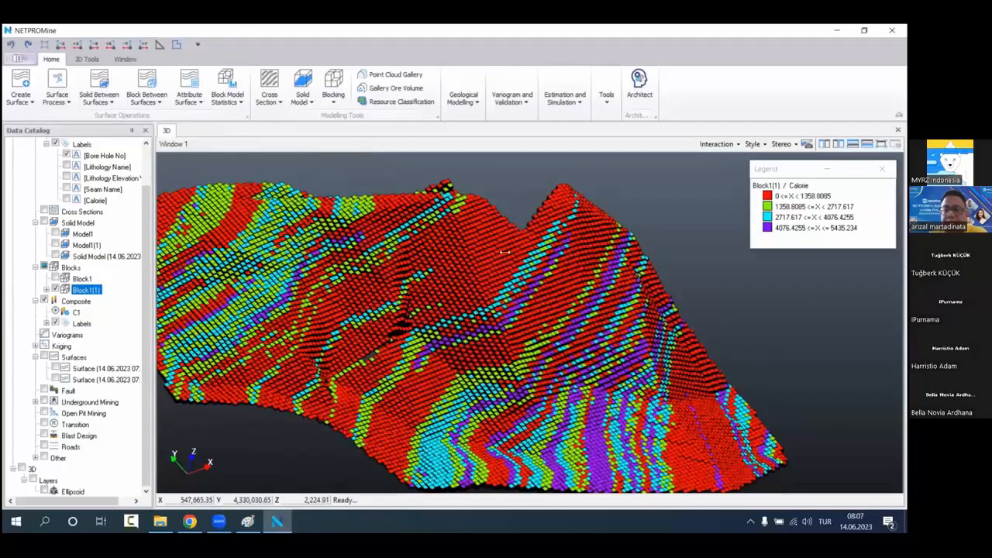
pyautogui.moveTo(490, 230); pyautogui.dragTo(476, 330)
# Step: Show Block1 and Block1(1) in turn to compare their Calorie estimates and legend ranges
pyautogui.click(55, 289)
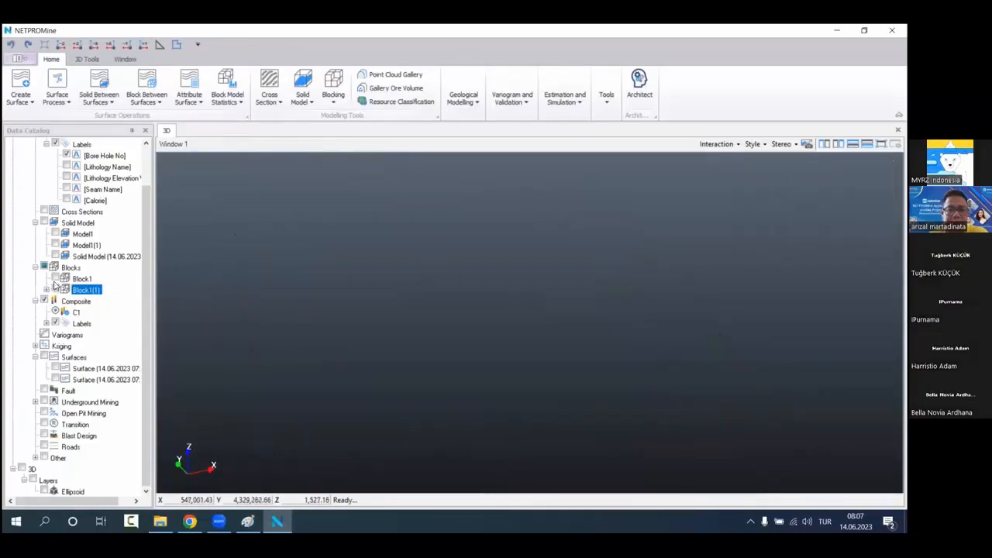
pyautogui.click(55, 278)
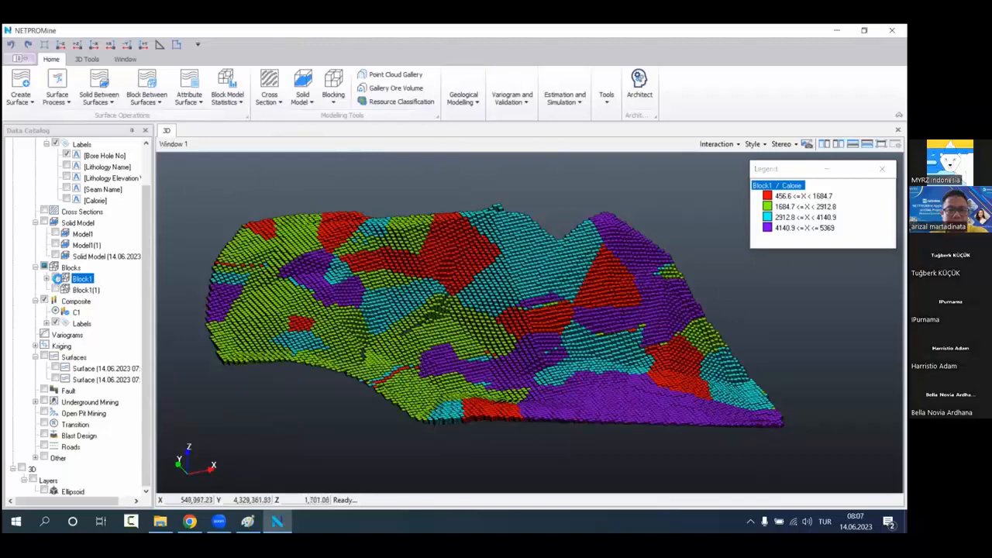
pyautogui.click(54, 279)
pyautogui.click(55, 290)
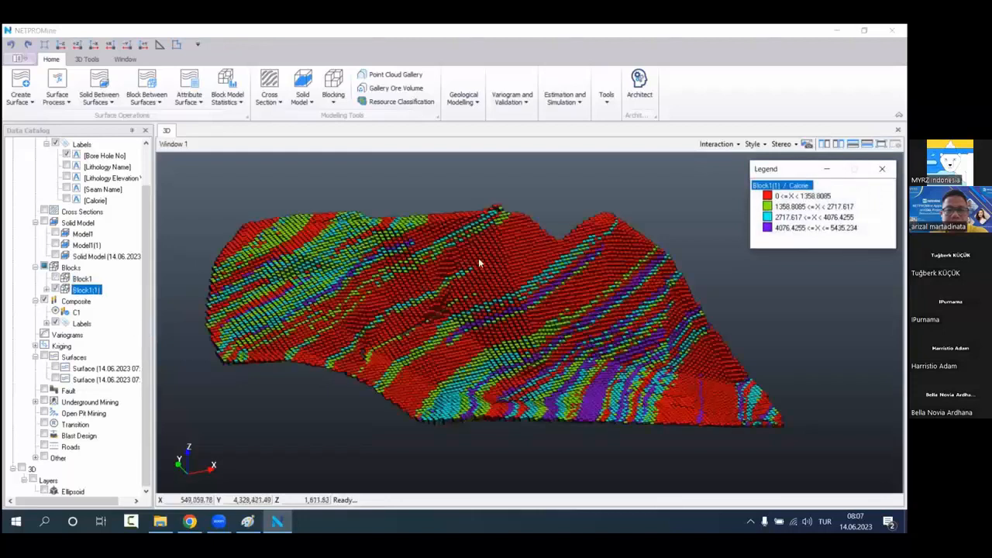
pyautogui.click(783, 186)
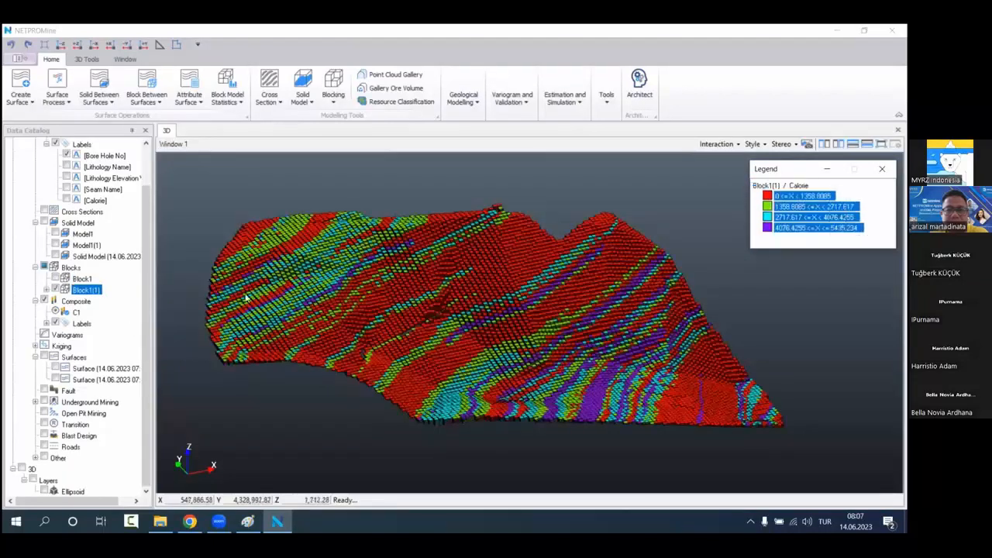
# Step: Edit the thematic map of Block1(1) and start a new numeric range theme based on the Calorie attribute
pyautogui.click(46, 290)
pyautogui.click(97, 301)
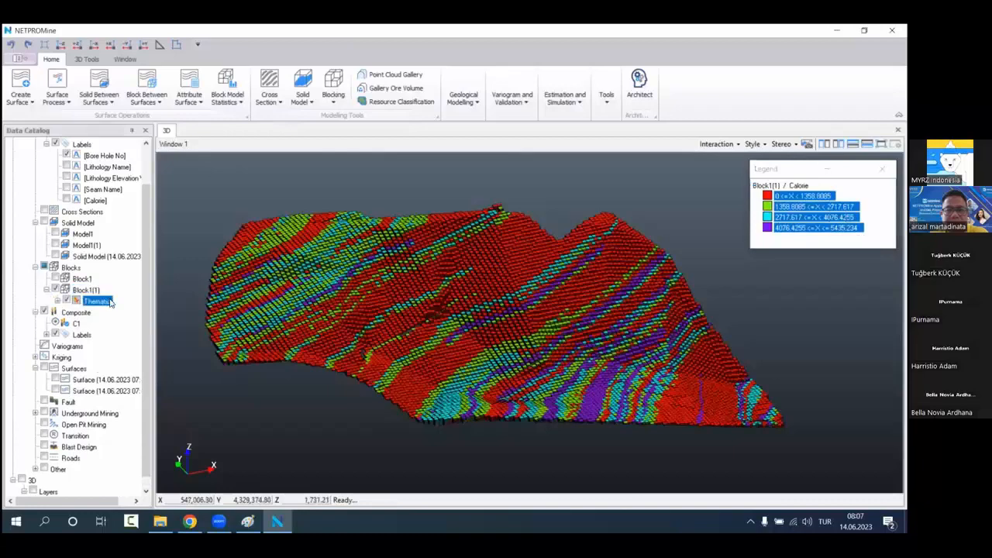
pyautogui.rightClick(110, 302)
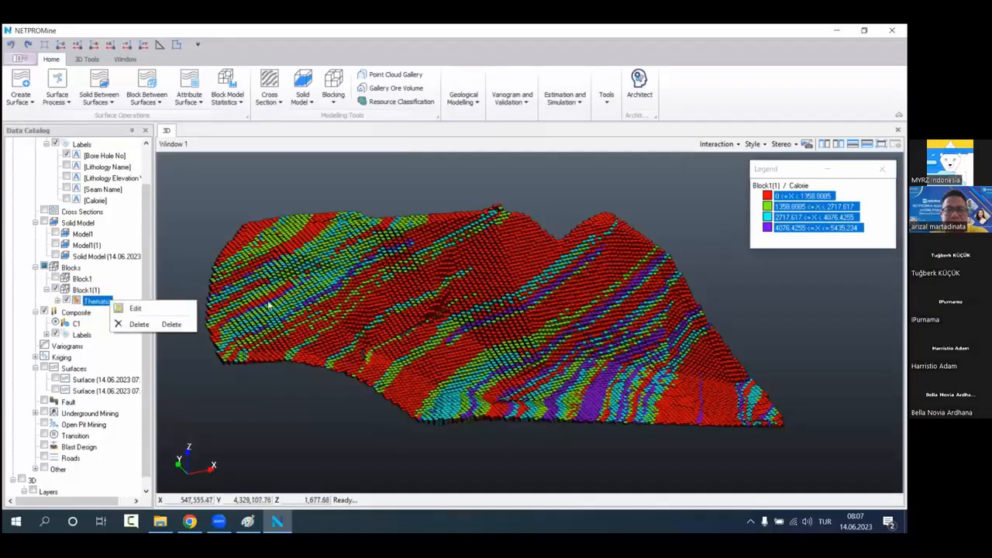
pyautogui.click(286, 346)
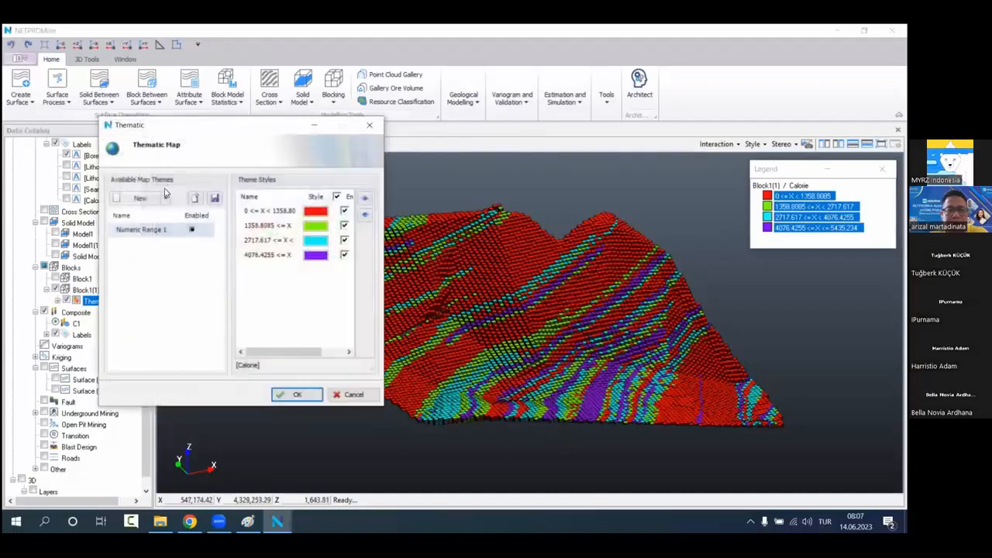
pyautogui.click(165, 198)
pyautogui.click(176, 229)
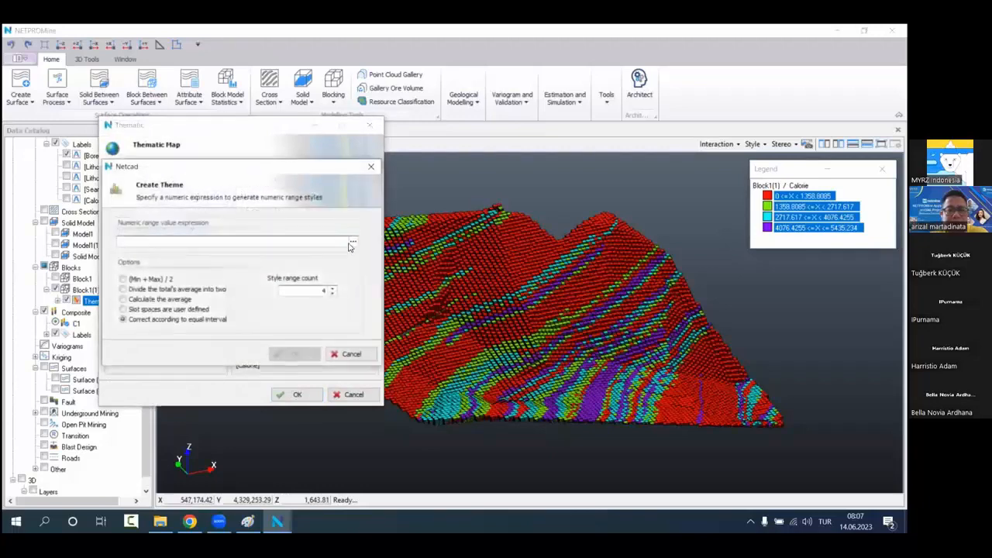
pyautogui.click(348, 247)
pyautogui.doubleClick(163, 277)
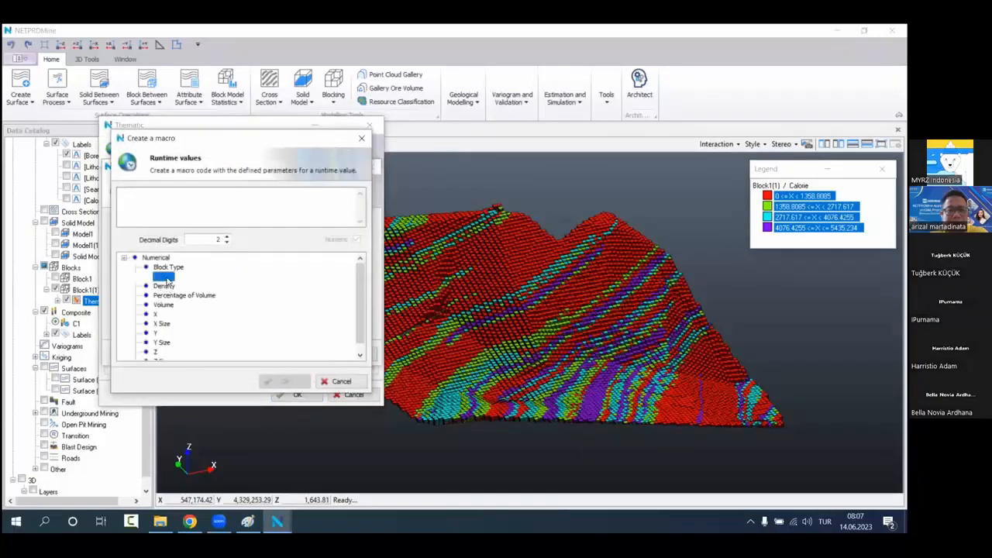
pyautogui.click(285, 380)
# Step: Generate the theme ranges with user-defined slot spaces and a slot value of 500
pyautogui.click(178, 318)
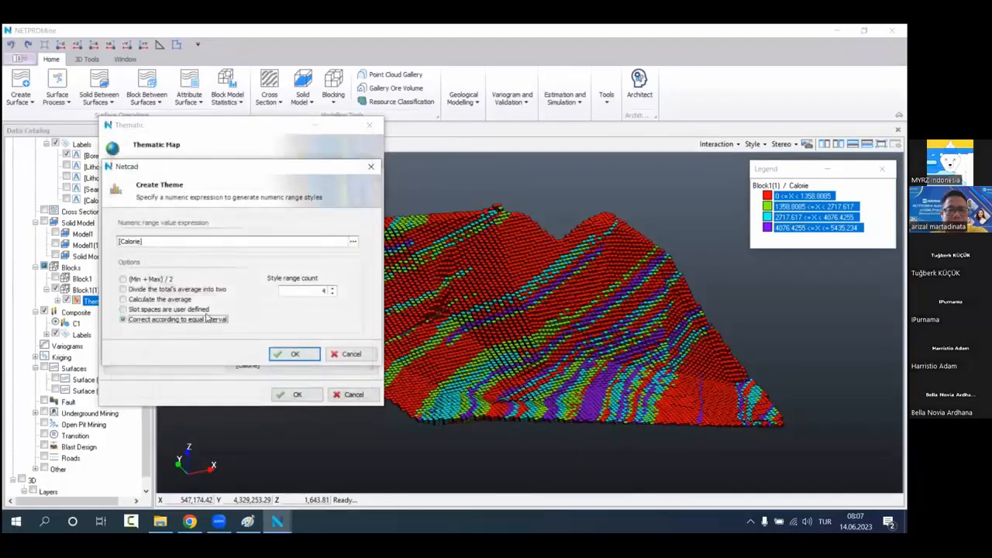
pyautogui.click(199, 309)
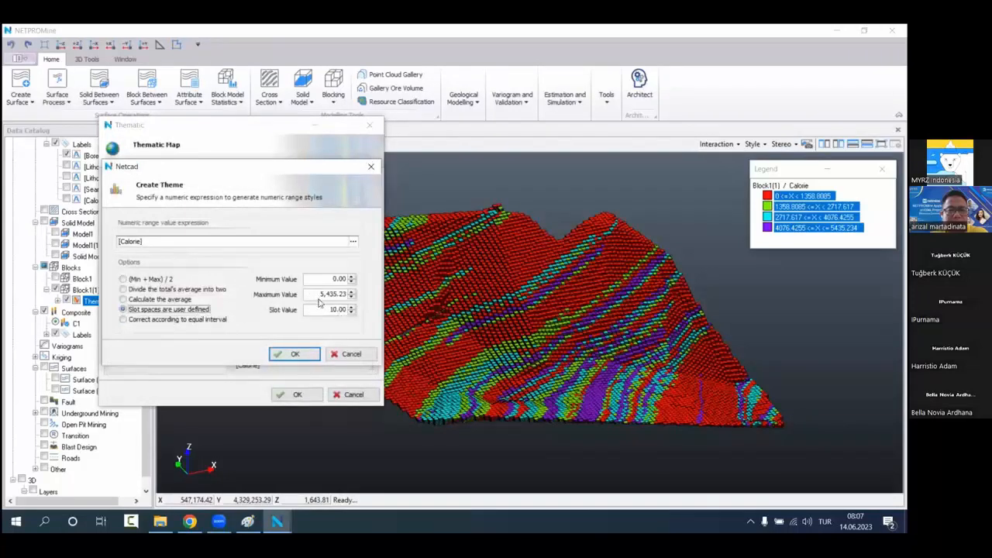
pyautogui.moveTo(328, 310); pyautogui.dragTo(370, 313)
pyautogui.write('5000')
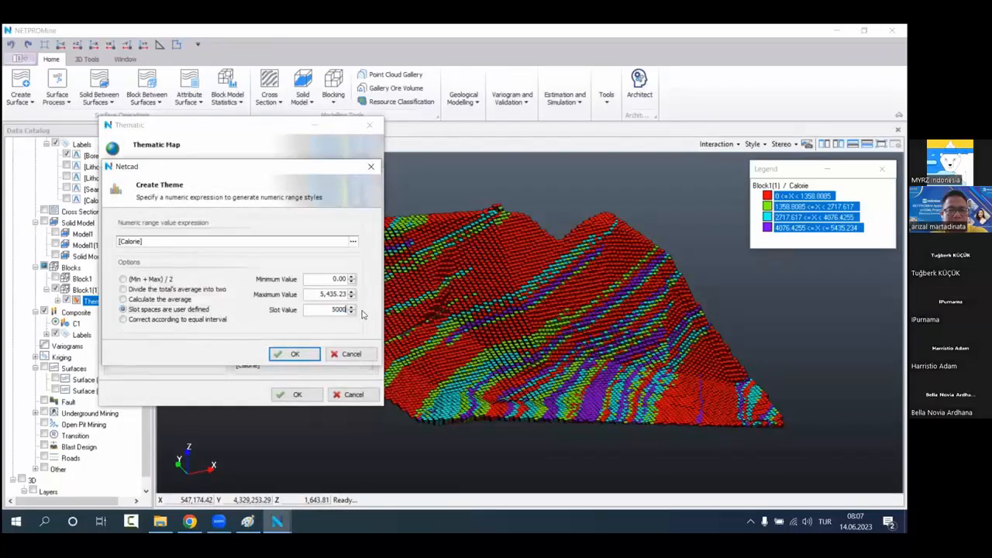
pyautogui.press('BackSpace')
pyautogui.click(311, 353)
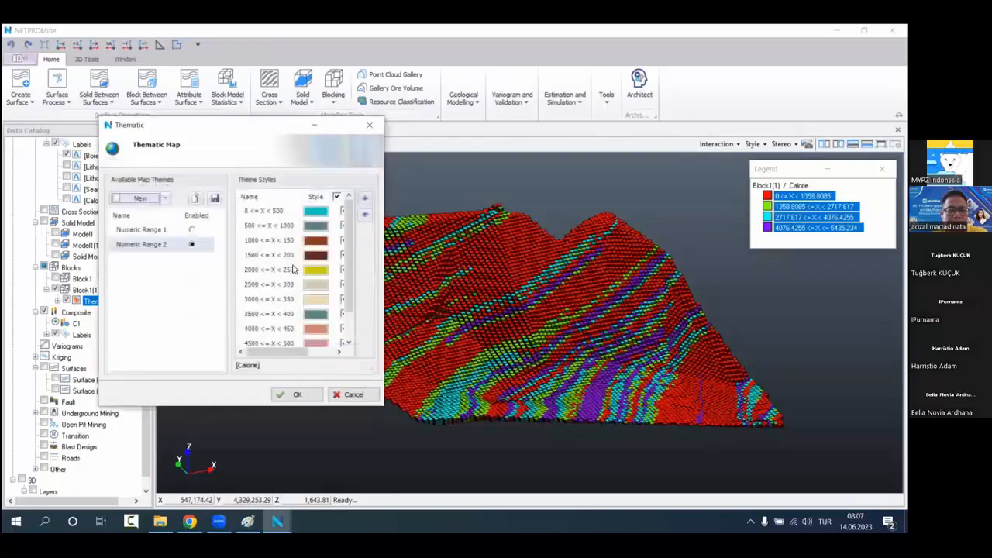
# Step: Colour all the new Calorie ranges with a hue colour range based on red and apply the thematic map
pyautogui.scroll(-2, 291, 287)
pyautogui.scroll(2, 272, 303)
pyautogui.click(271, 241)
pyautogui.hotkey('ctrl', 'a')
pyautogui.rightClick(296, 322)
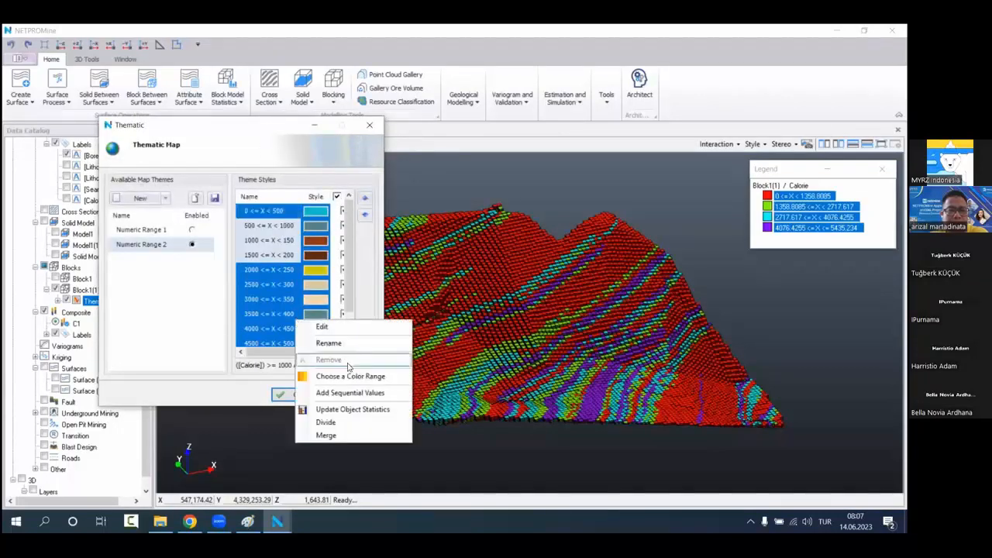
pyautogui.click(353, 378)
pyautogui.click(450, 236)
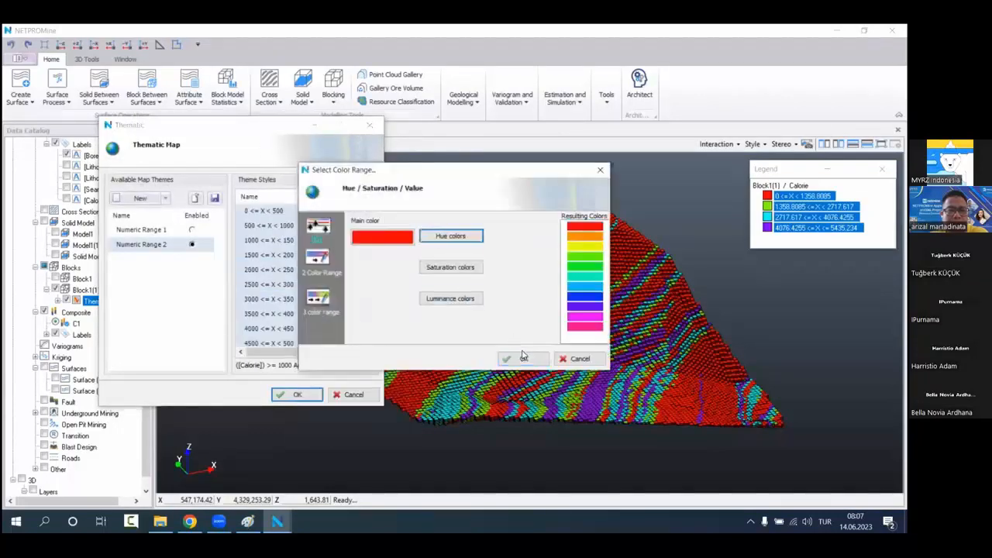
pyautogui.click(523, 358)
pyautogui.click(297, 394)
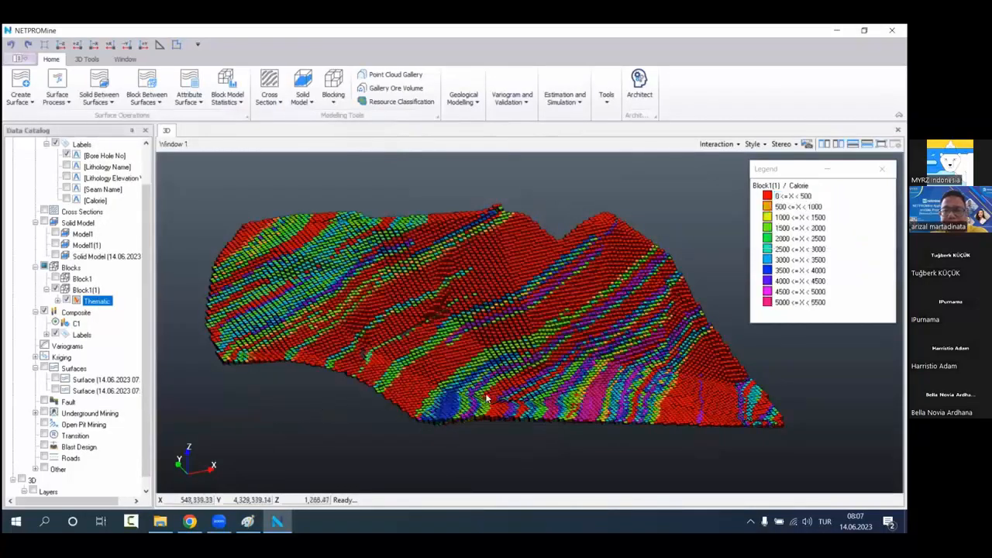
# Step: Inspect the recoloured Block1(1) model, temporarily hiding its 0 to 500 Calorie class to examine the remaining blocks
pyautogui.moveTo(531, 367); pyautogui.dragTo(540, 437)
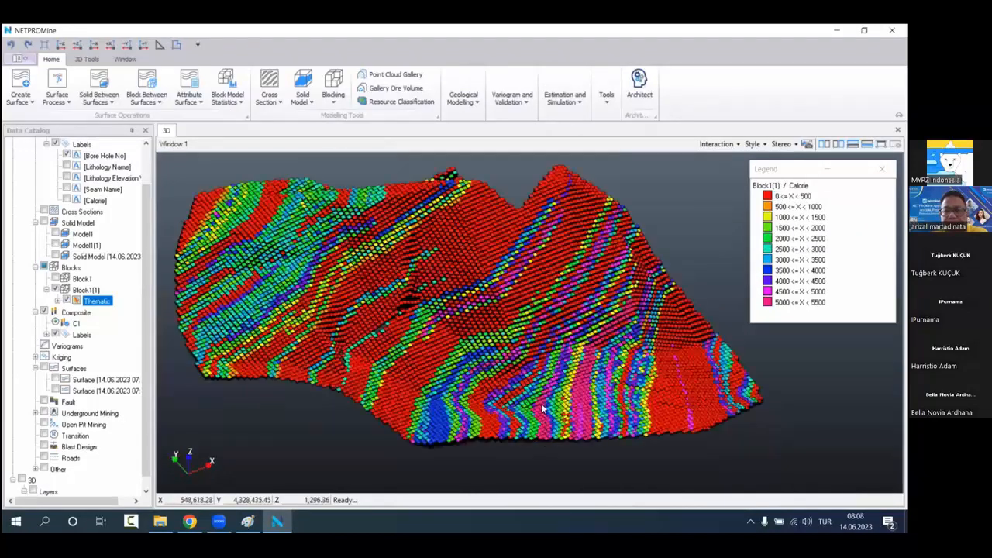
pyautogui.moveTo(553, 349); pyautogui.dragTo(534, 400)
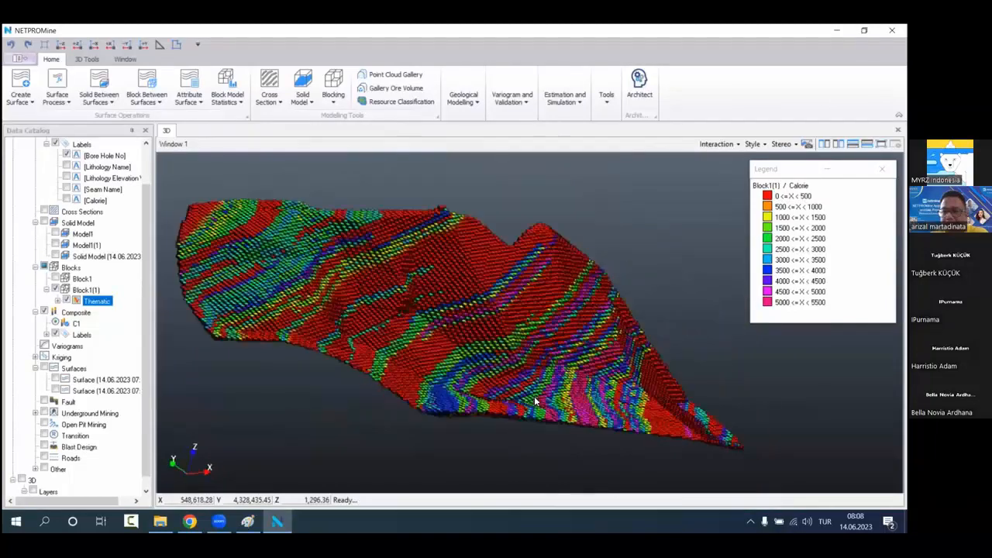
pyautogui.moveTo(393, 418); pyautogui.dragTo(342, 415)
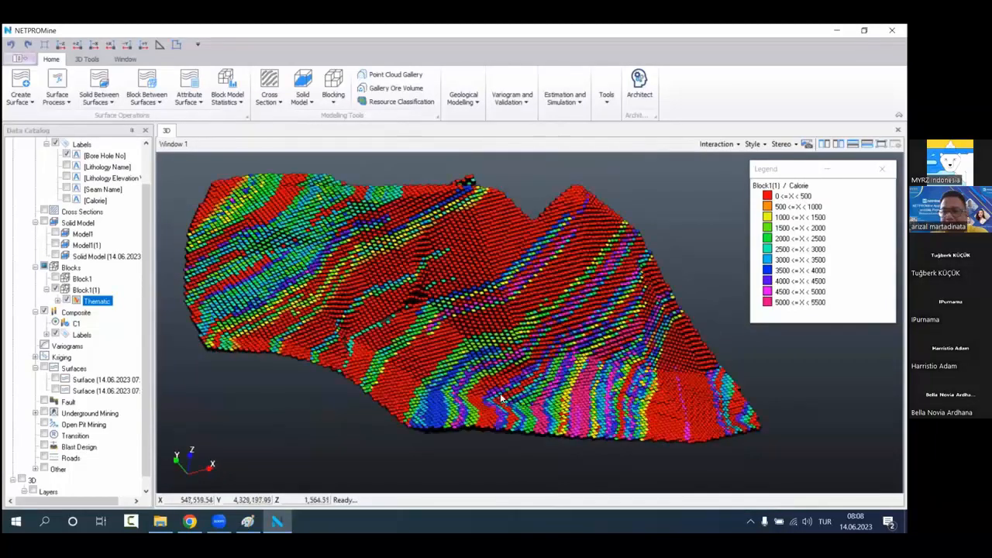
pyautogui.scroll(2, 501, 398)
pyautogui.scroll(2, 500, 372)
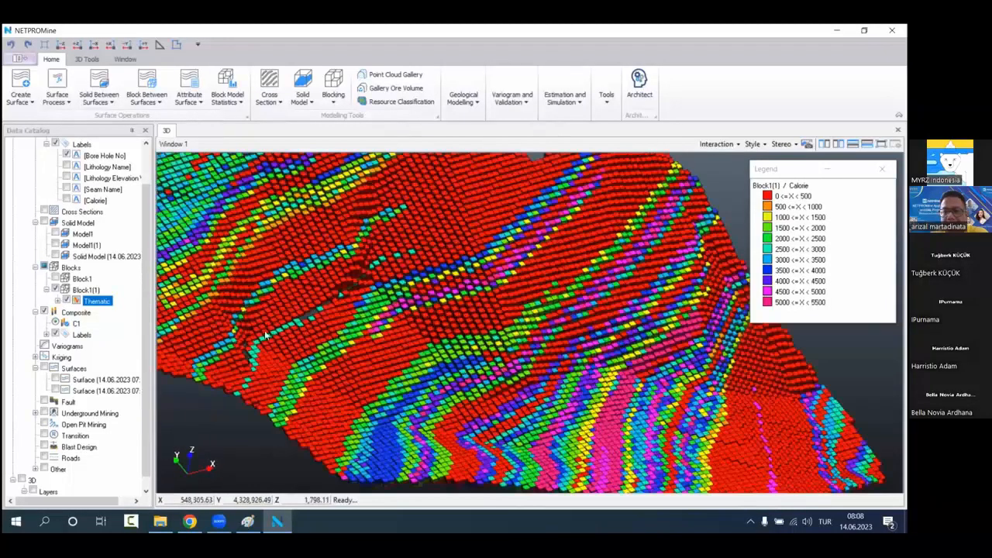
pyautogui.doubleClick(90, 297)
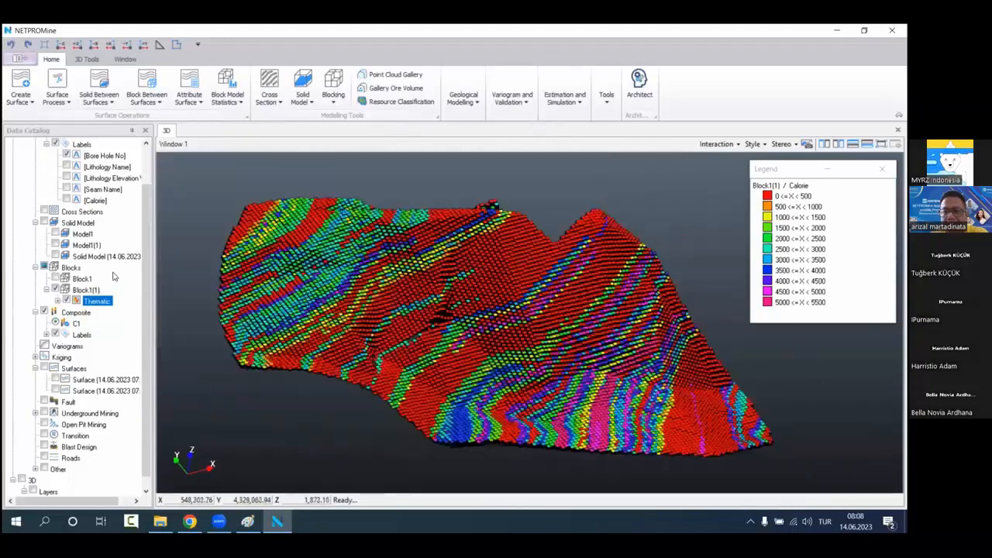
pyautogui.click(59, 301)
pyautogui.click(69, 314)
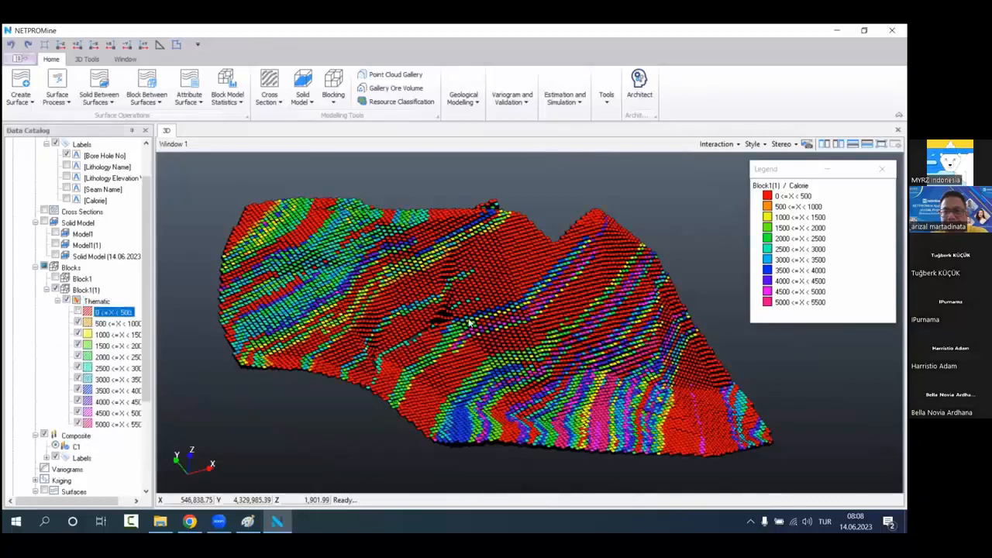
pyautogui.moveTo(509, 320); pyautogui.dragTo(510, 373)
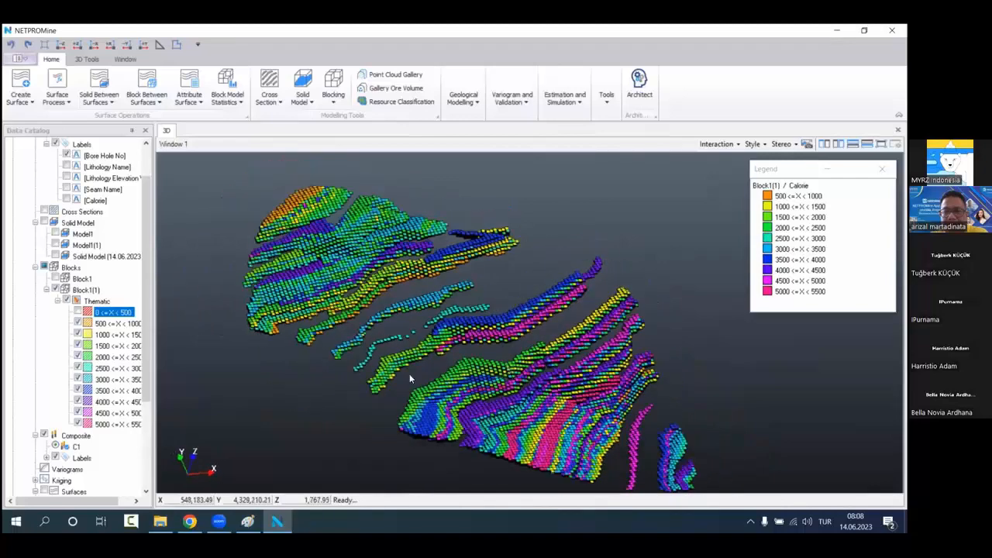
pyautogui.moveTo(410, 375); pyautogui.dragTo(394, 358, button='middle')
pyautogui.click(78, 311)
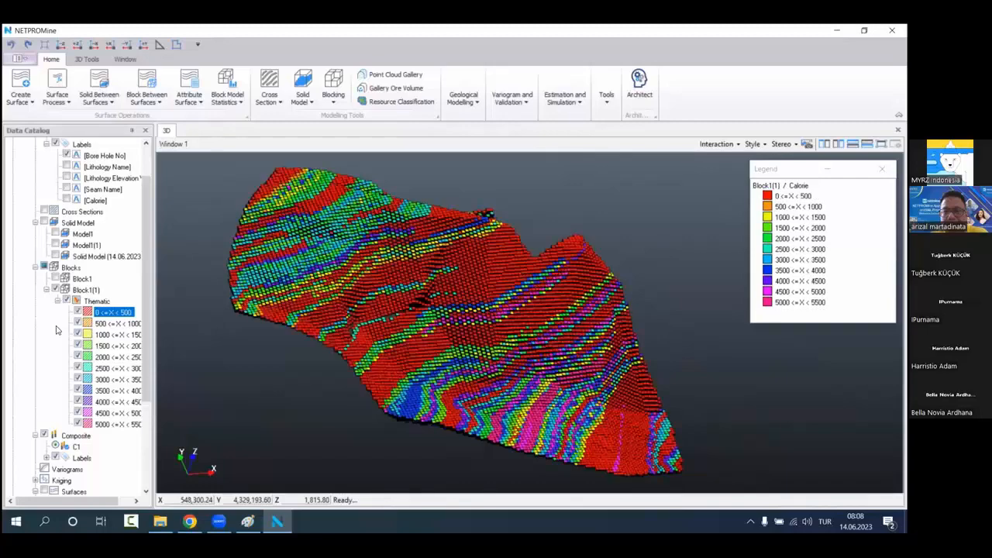
pyautogui.moveTo(410, 337); pyautogui.dragTo(24, 338)
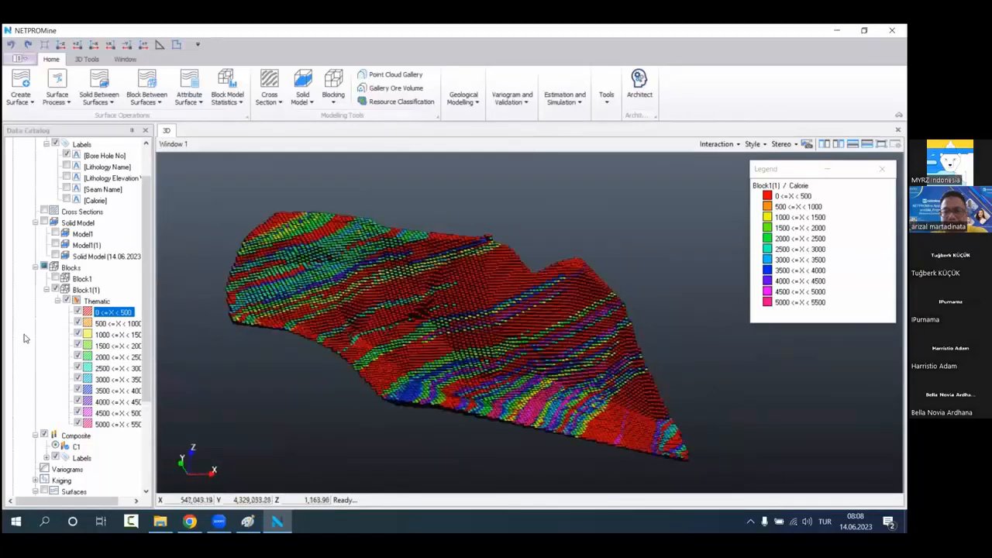
# Step: Generate an attribute solid model preview from Block1(1) for Calorie with a threshold of 1000
pyautogui.rightClick(109, 291)
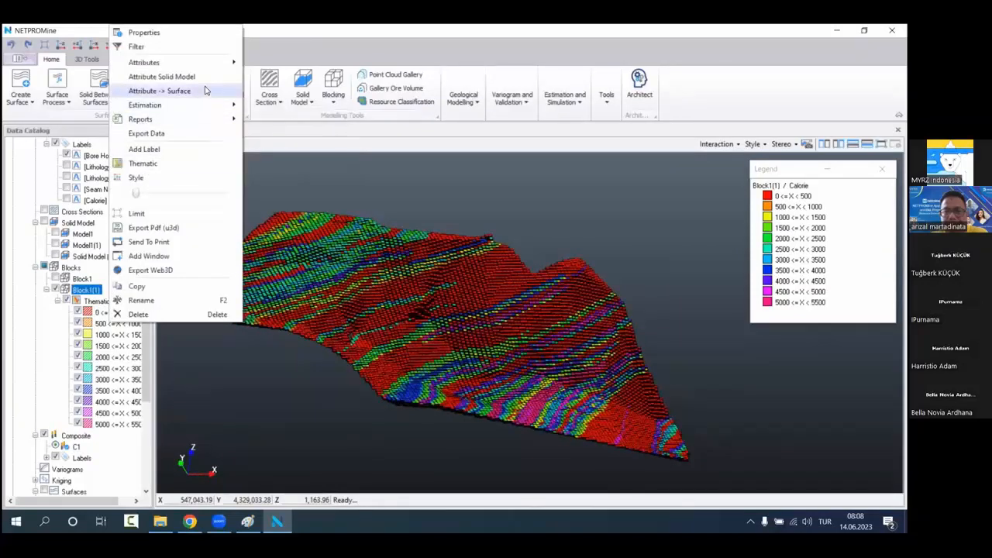
pyautogui.click(182, 77)
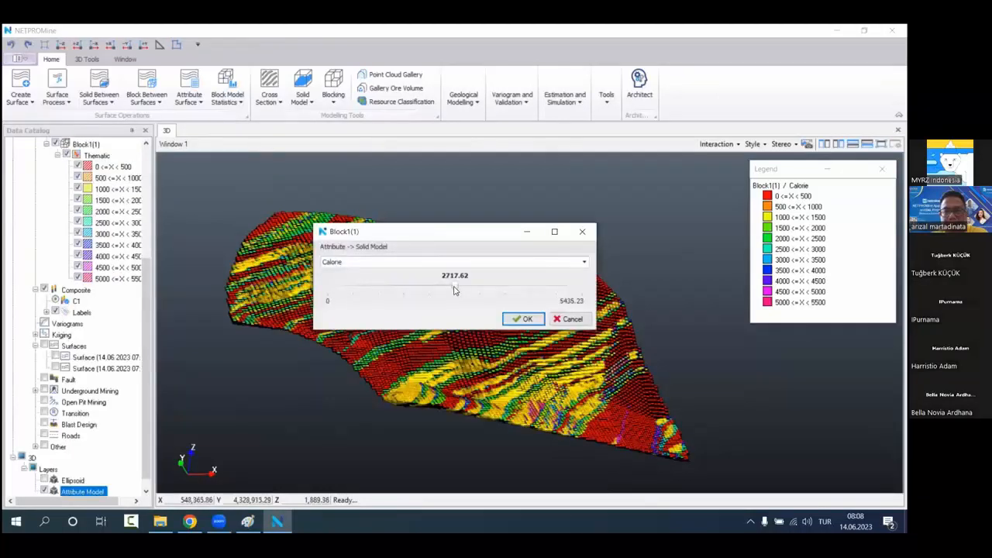
pyautogui.moveTo(454, 288); pyautogui.dragTo(376, 287)
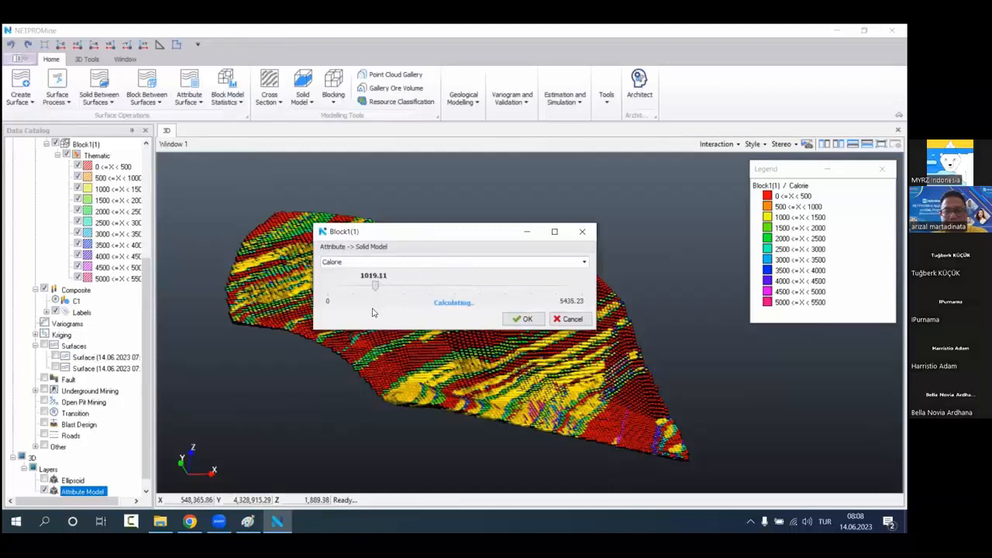
pyautogui.doubleClick(373, 275)
pyautogui.write('1000')
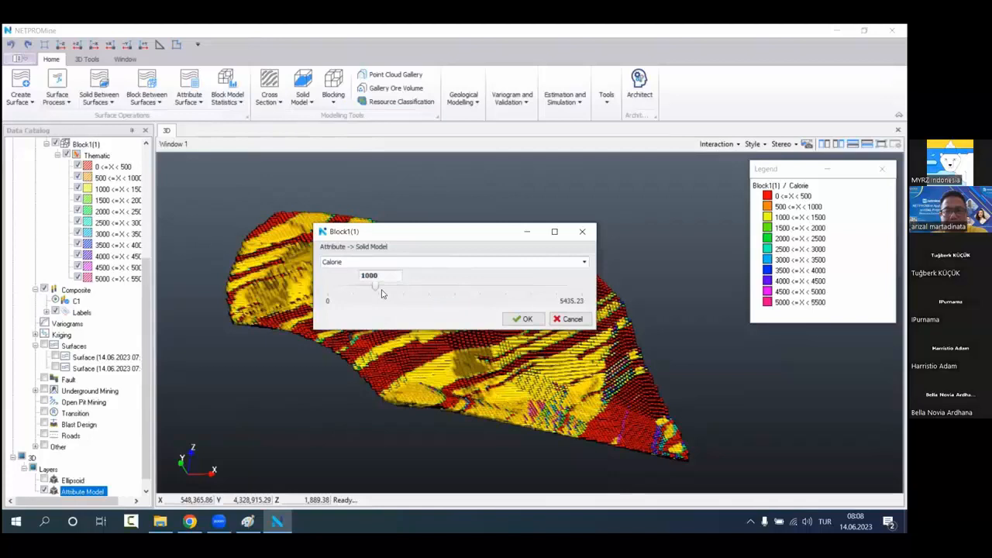
pyautogui.press('Return')
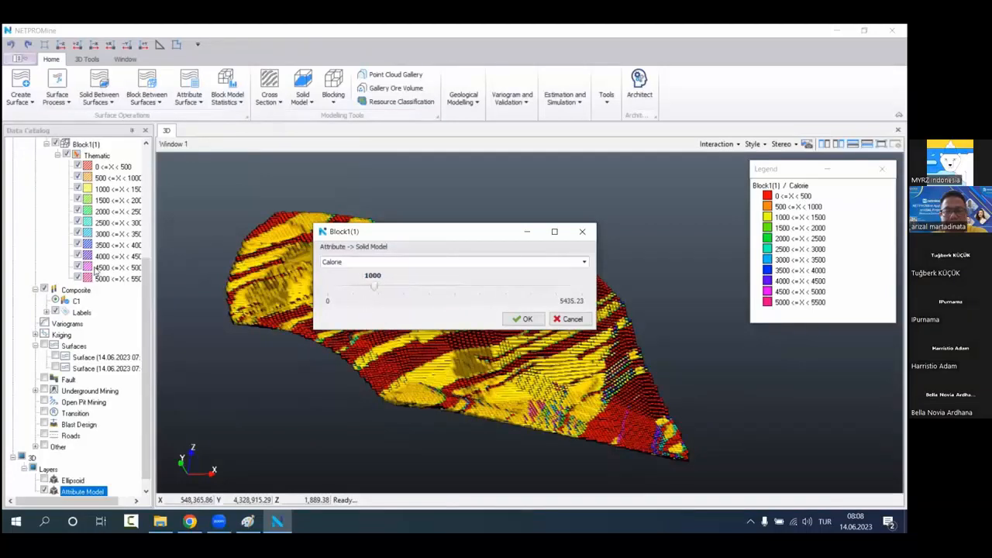
# Step: Hide the Block1(1) block model, move the attribute dialog aside and inspect the Calorie solid on its own
pyautogui.scroll(3, 94, 268)
pyautogui.click(55, 244)
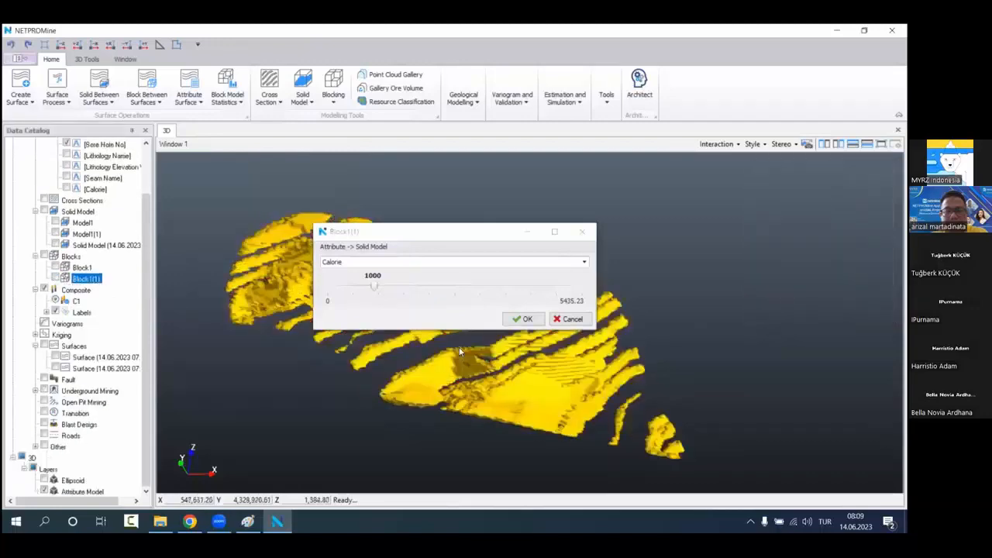
pyautogui.scroll(-2, 538, 395)
pyautogui.moveTo(538, 394); pyautogui.dragTo(540, 351)
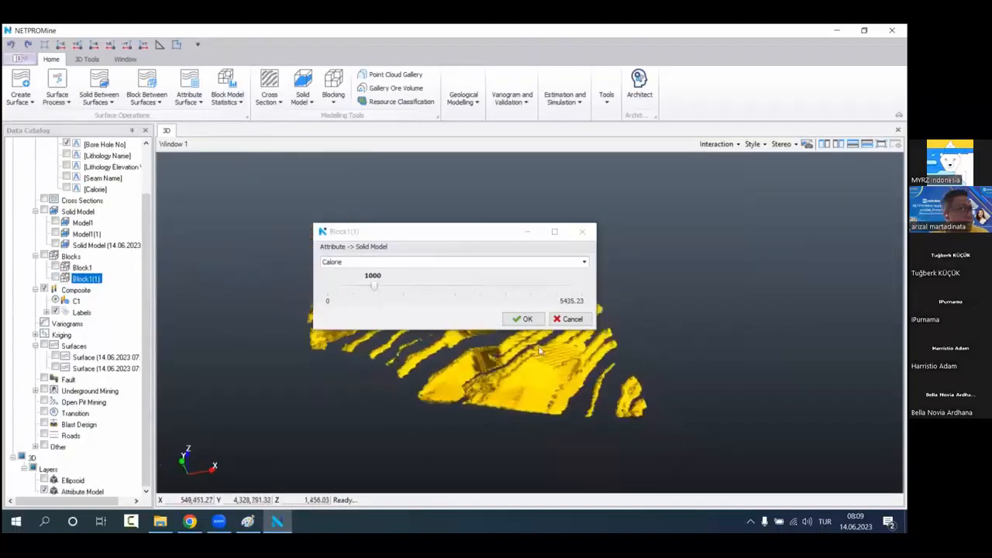
pyautogui.moveTo(467, 237); pyautogui.dragTo(698, 194)
pyautogui.moveTo(422, 349); pyautogui.dragTo(400, 361, button='middle')
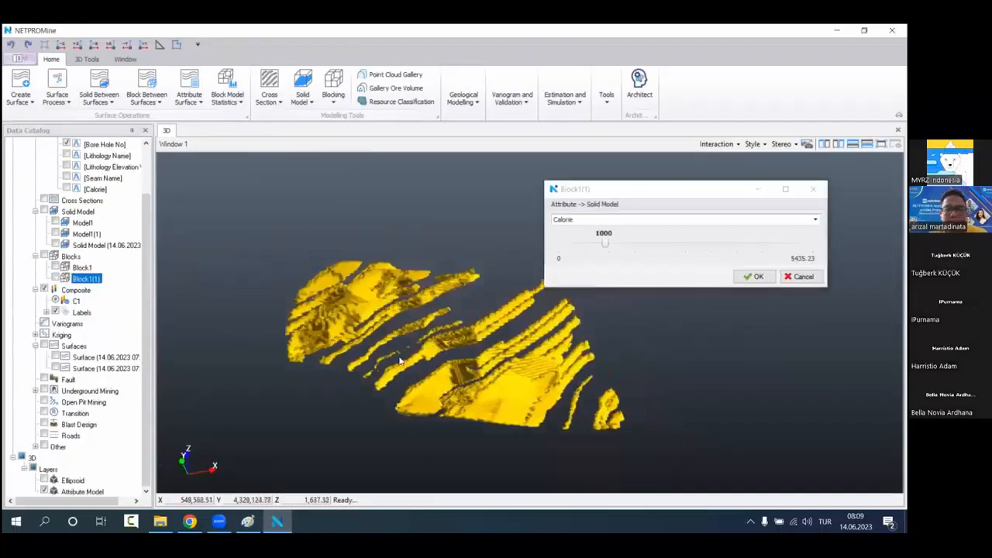
pyautogui.moveTo(400, 361); pyautogui.dragTo(431, 325)
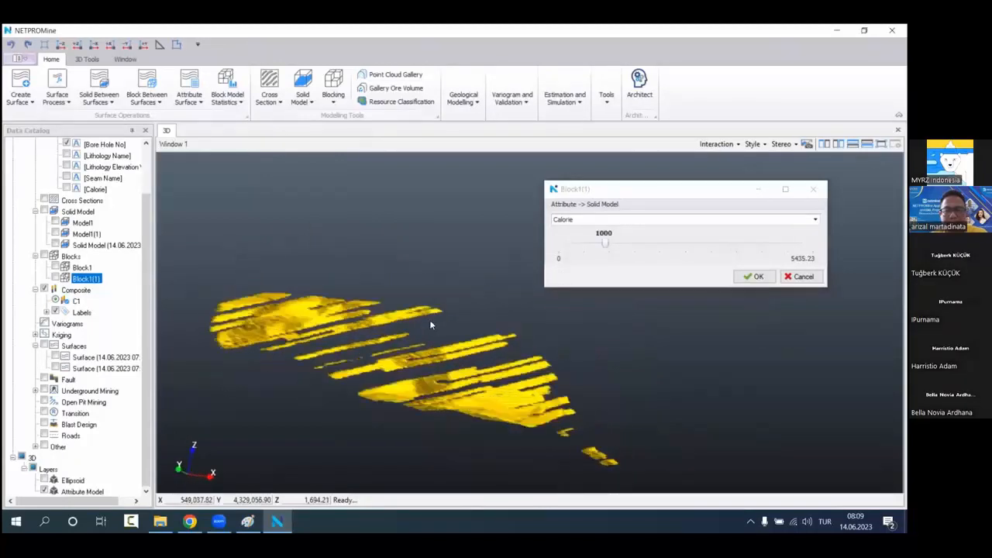
# Step: Preview the Block1(1) Calorie solid at thresholds of 2289.81 and 2730.17
pyautogui.moveTo(605, 243); pyautogui.dragTo(664, 245)
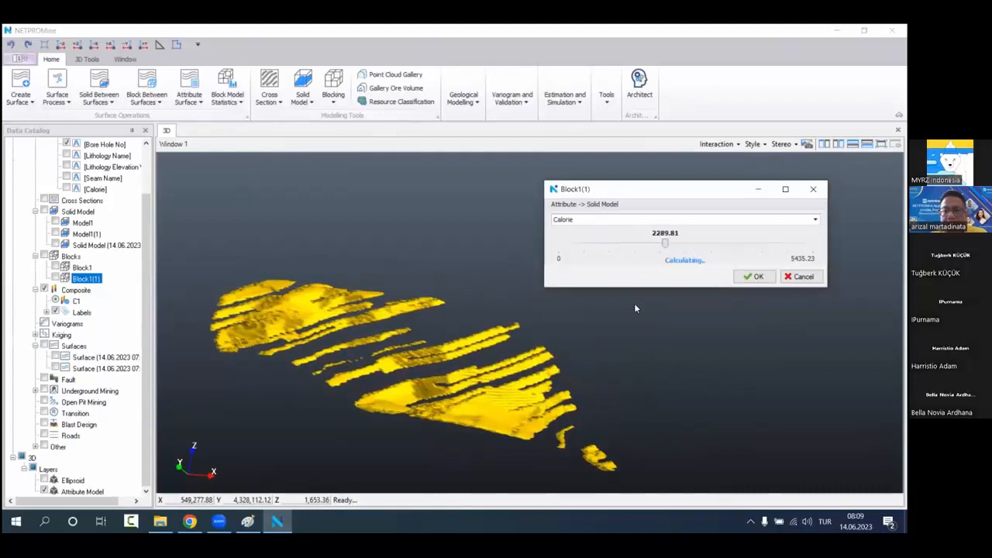
pyautogui.press('Right')
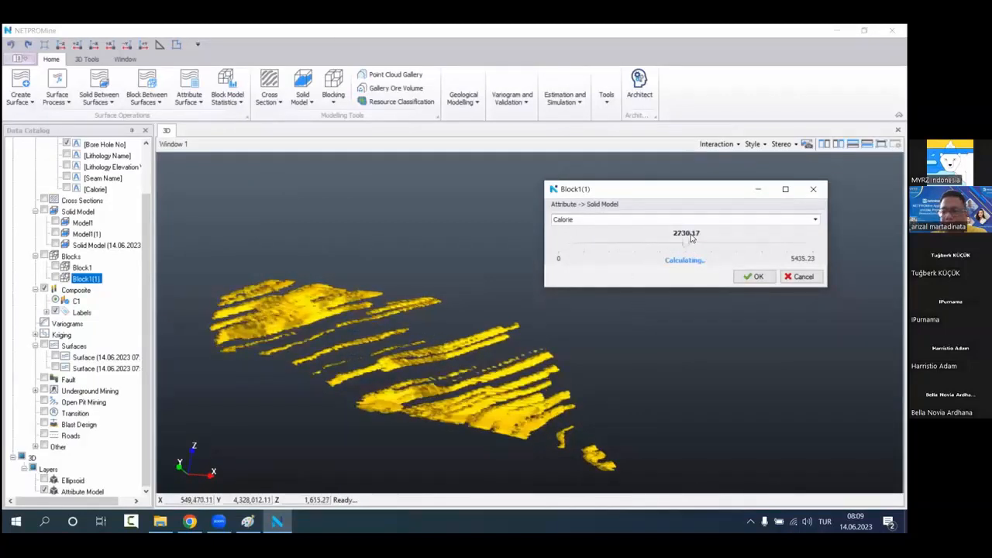
pyautogui.moveTo(492, 339); pyautogui.dragTo(476, 392)
# Step: Set the Calorie threshold of the attribute solid to 4000 and inspect the preview from several angles
pyautogui.click(658, 232)
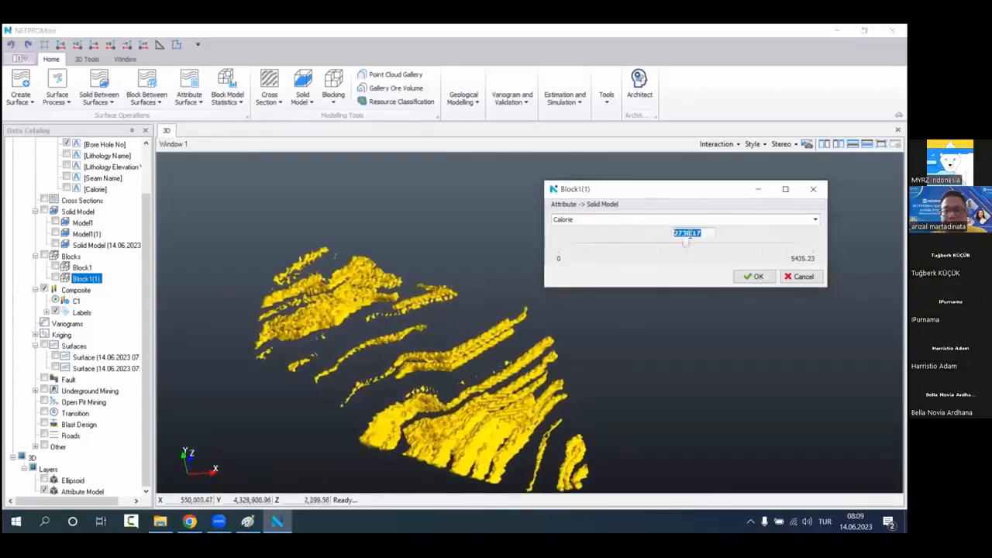
pyautogui.write('4000')
pyautogui.click(705, 326)
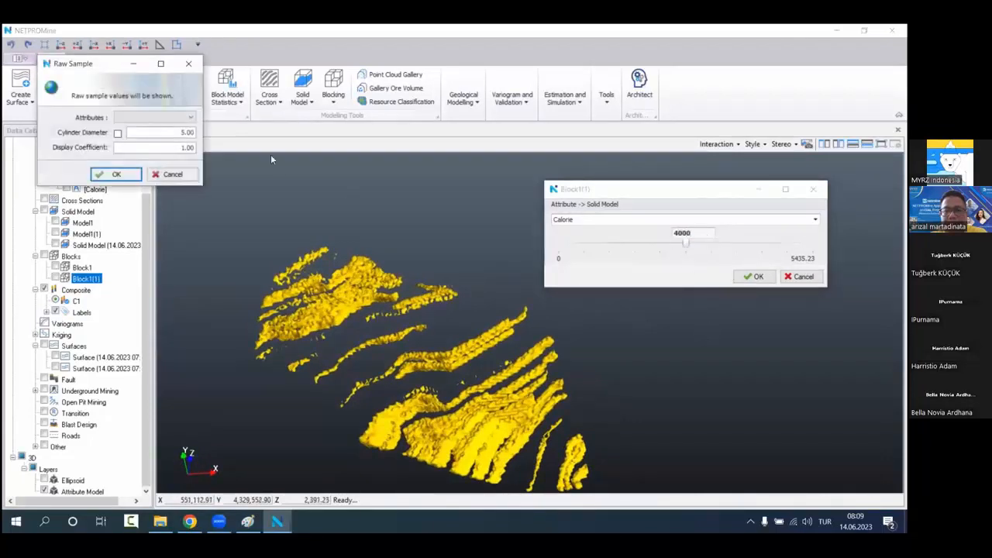
pyautogui.click(188, 63)
pyautogui.click(704, 225)
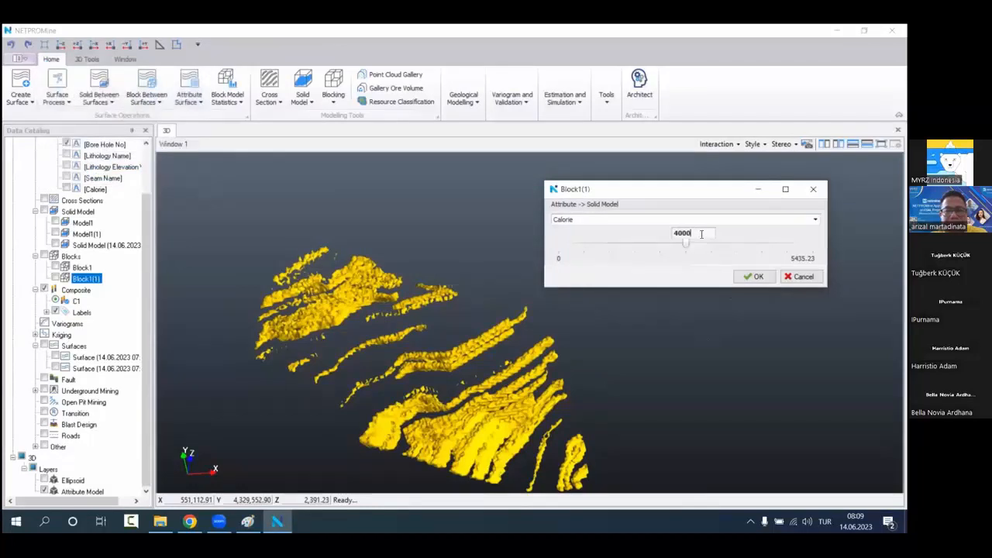
pyautogui.press('Return')
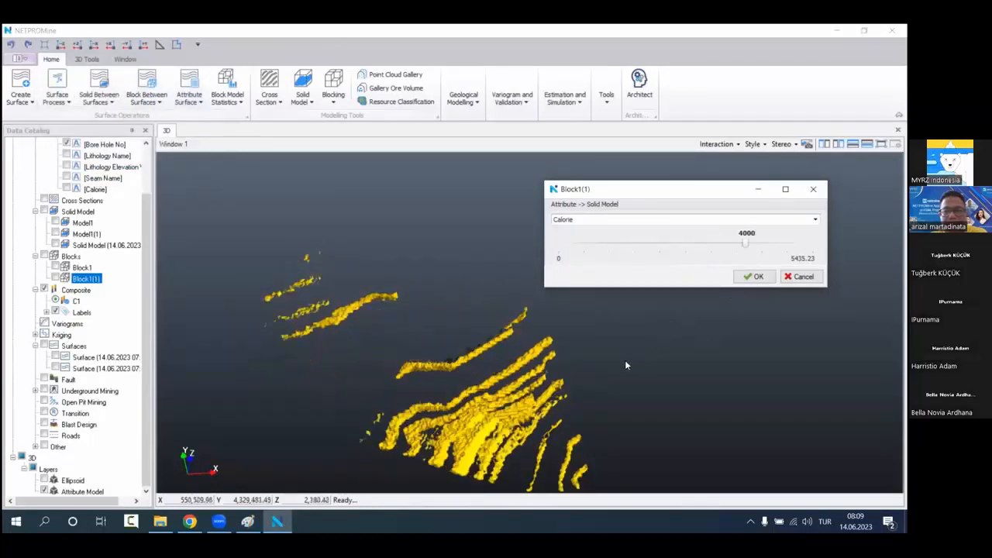
pyautogui.scroll(-1, 622, 363)
pyautogui.moveTo(565, 378); pyautogui.dragTo(540, 343, button='middle')
pyautogui.moveTo(541, 343)
pyautogui.mouseDown()
pyautogui.moveTo(556, 325)
pyautogui.moveTo(551, 352)
pyautogui.mouseUp()
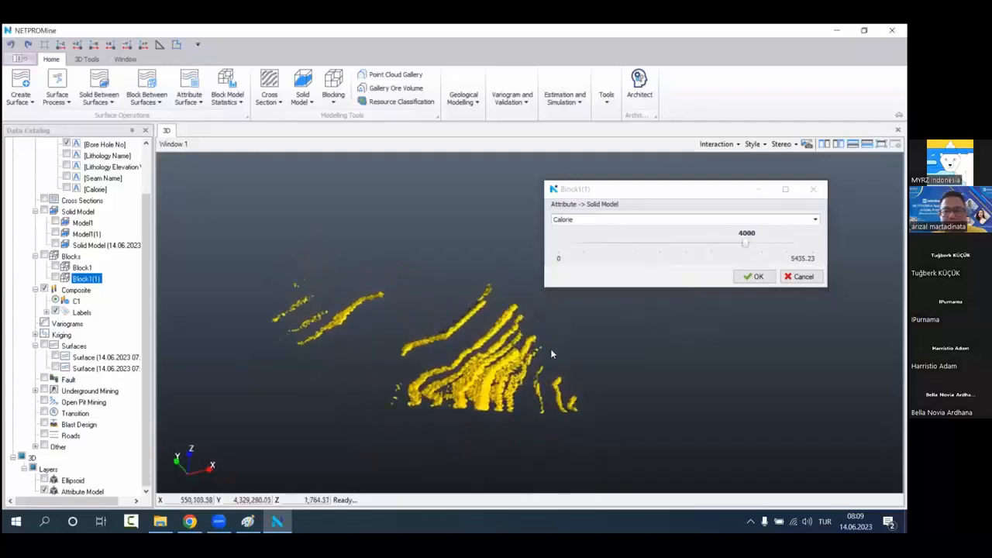
pyautogui.scroll(3, 481, 393)
pyautogui.moveTo(481, 392); pyautogui.dragTo(397, 328)
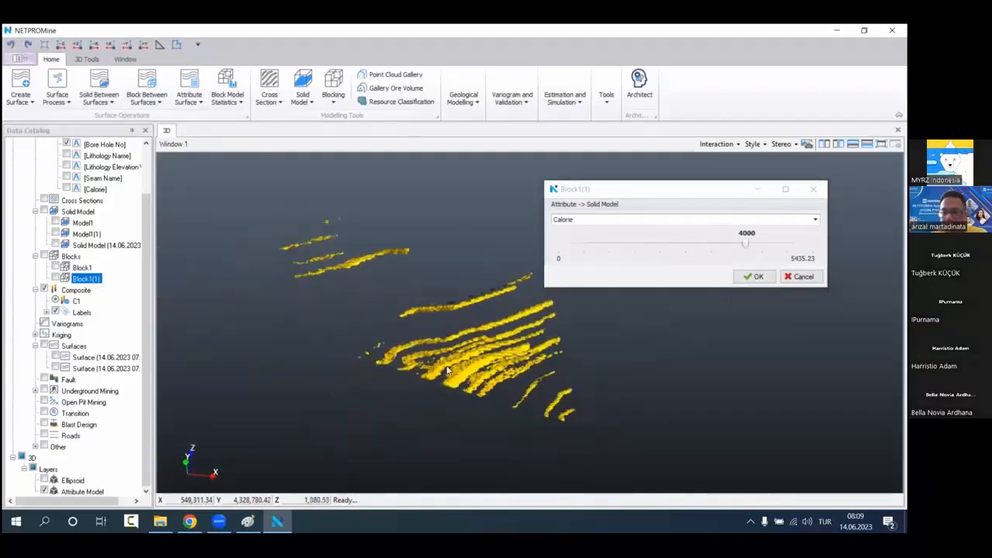
# Step: Show the ungrouped bore holes and display their raw sample values for the Calorie attribute
pyautogui.scroll(2, 78, 308)
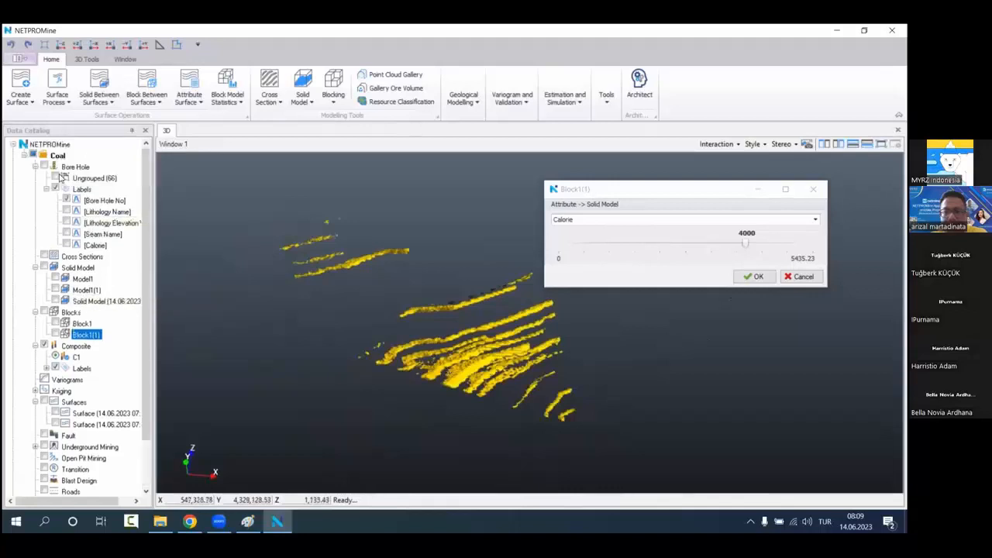
pyautogui.click(56, 178)
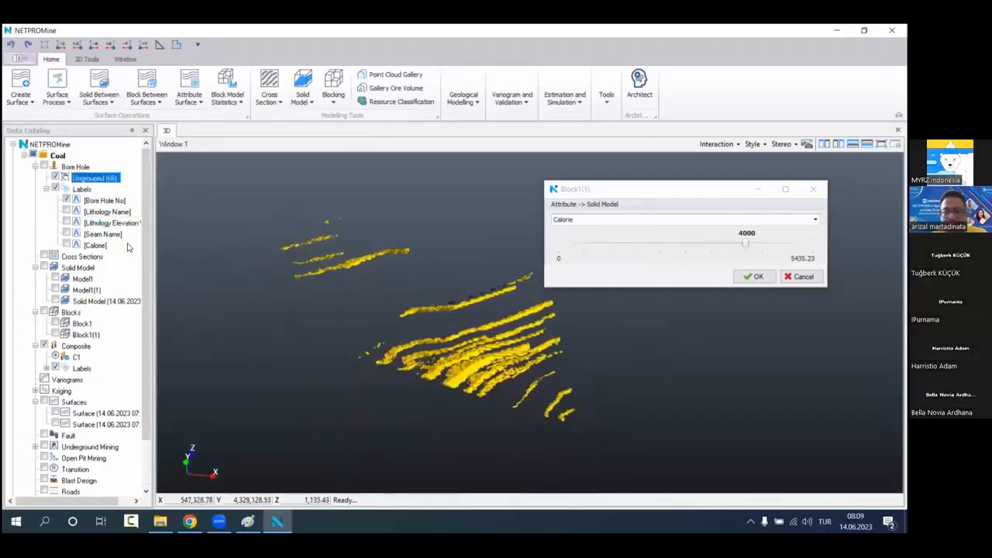
pyautogui.rightClick(115, 168)
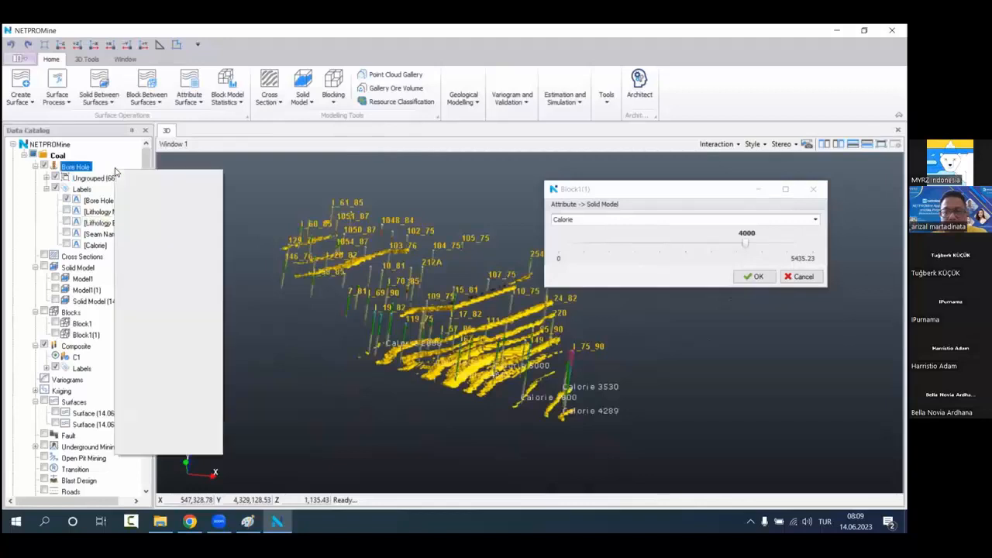
pyautogui.click(183, 222)
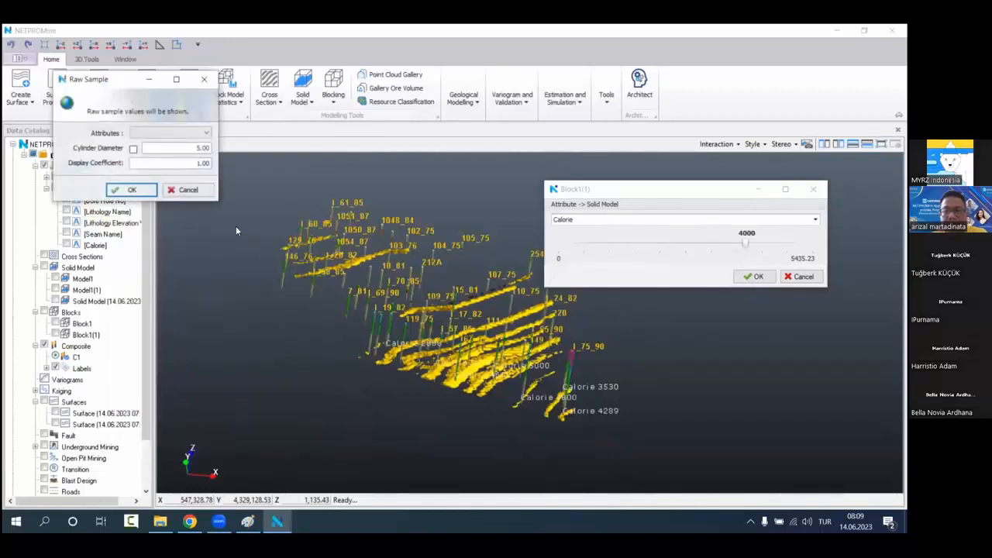
pyautogui.click(207, 133)
pyautogui.click(210, 142)
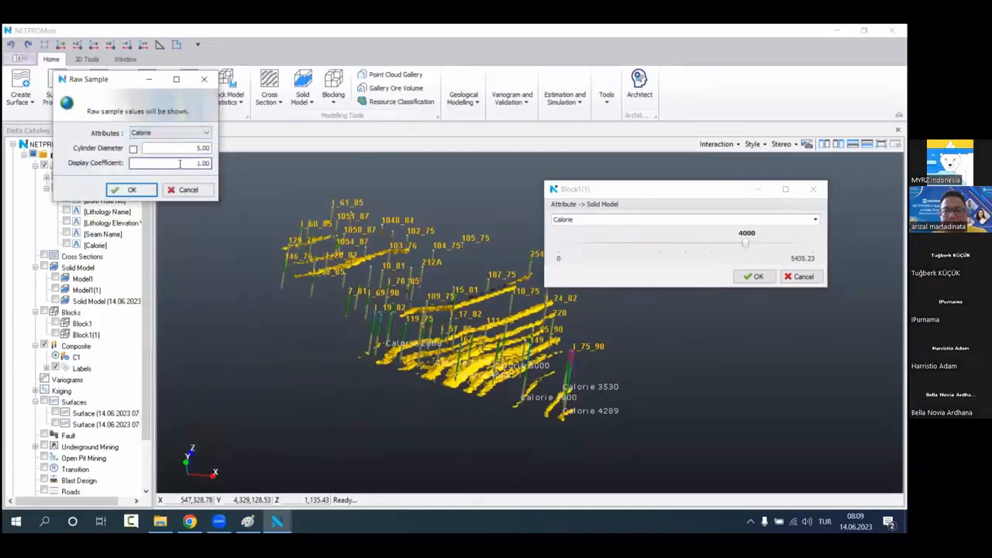
pyautogui.doubleClick(203, 163)
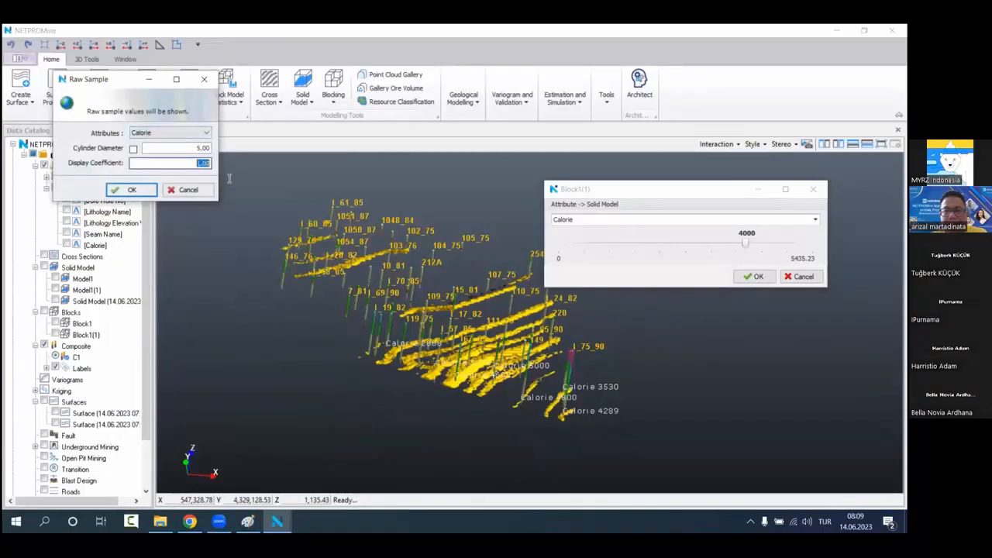
pyautogui.click(130, 189)
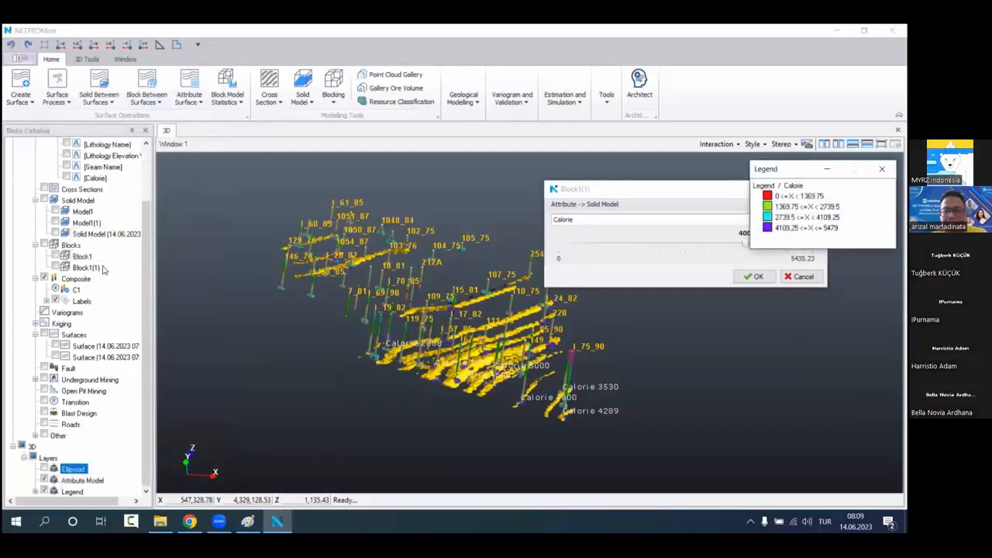
# Step: Create the solid model from the 4000 Calorie preview and make it semi-transparent
pyautogui.scroll(2, 118, 258)
pyautogui.click(96, 291)
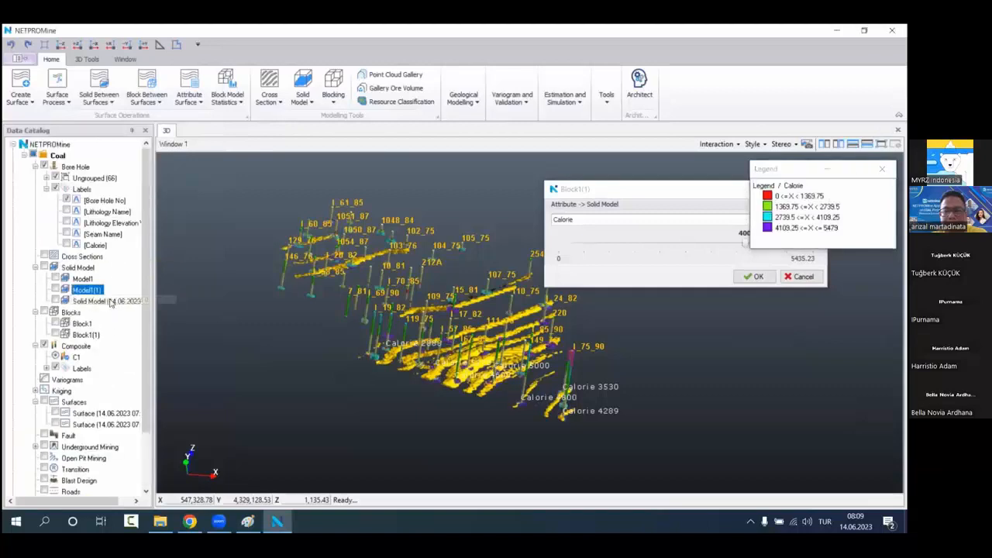
pyautogui.click(754, 277)
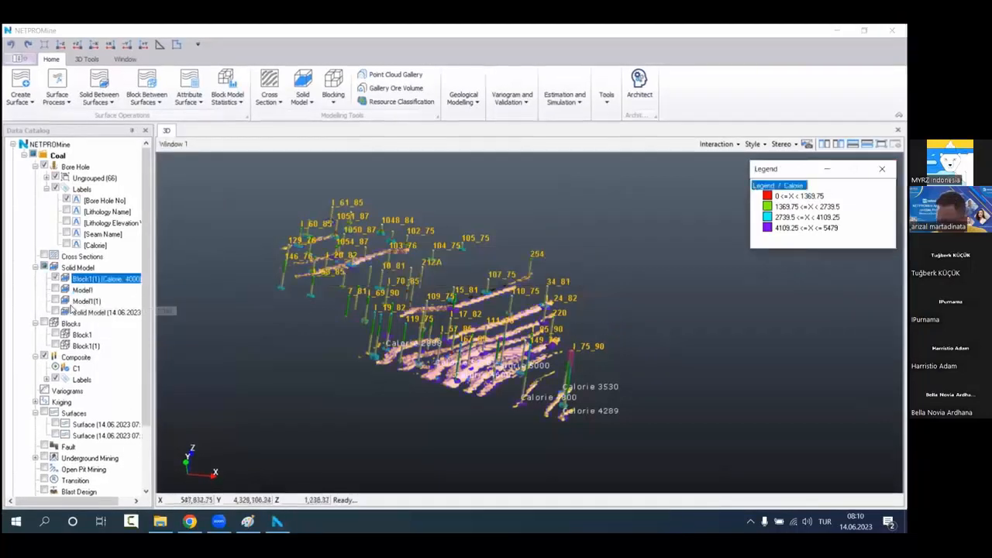
pyautogui.rightClick(116, 279)
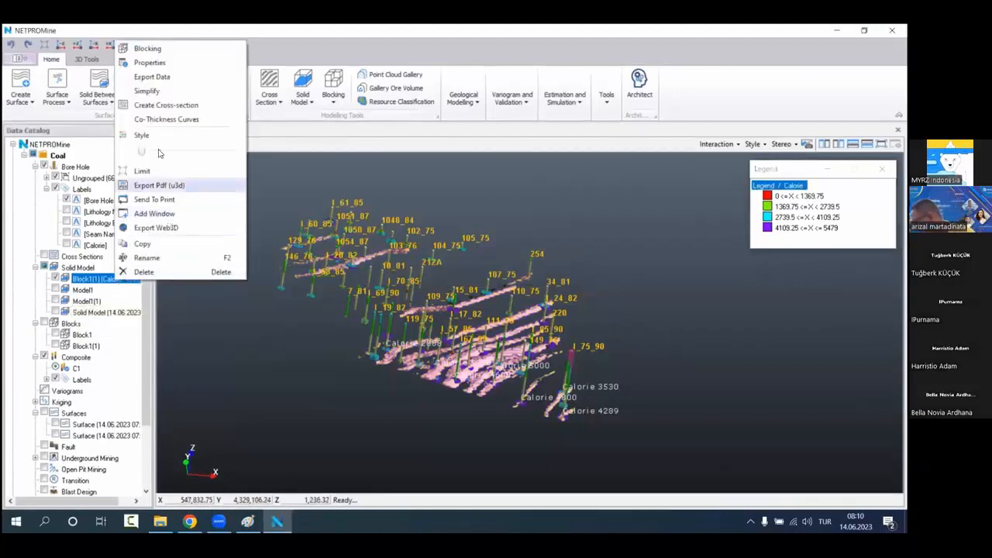
pyautogui.moveTo(142, 152); pyautogui.dragTo(222, 160)
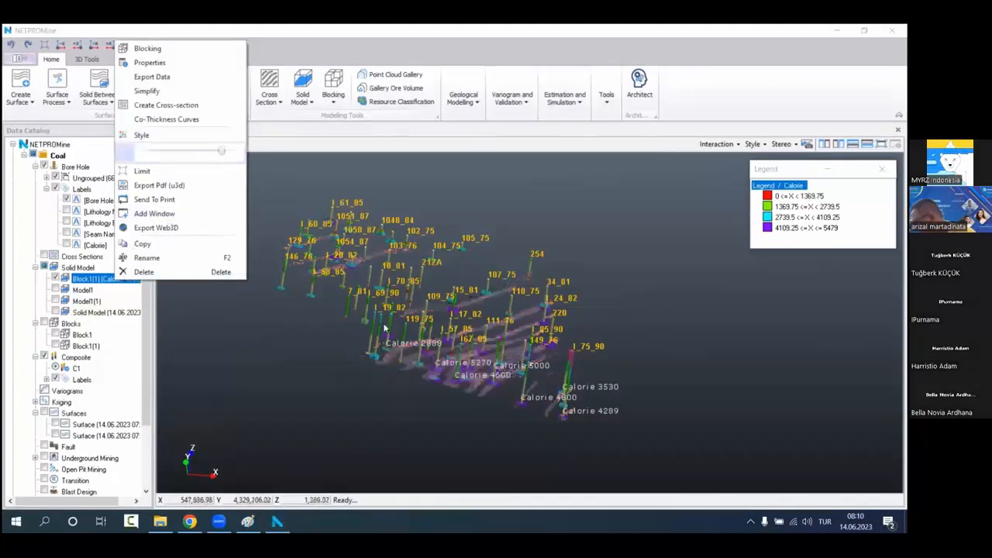
pyautogui.click(607, 357)
# Step: Examine how the transparent 4000 Calorie solid matches the bore hole Calorie samples and the legend class 4109.25 to 5479
pyautogui.scroll(5, 528, 312)
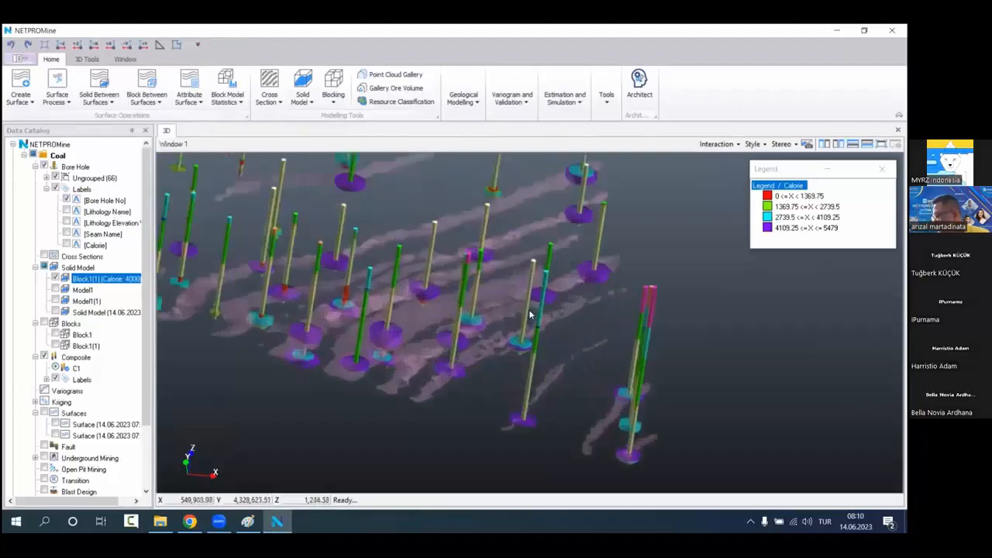
pyautogui.moveTo(529, 307); pyautogui.dragTo(553, 367)
pyautogui.click(788, 229)
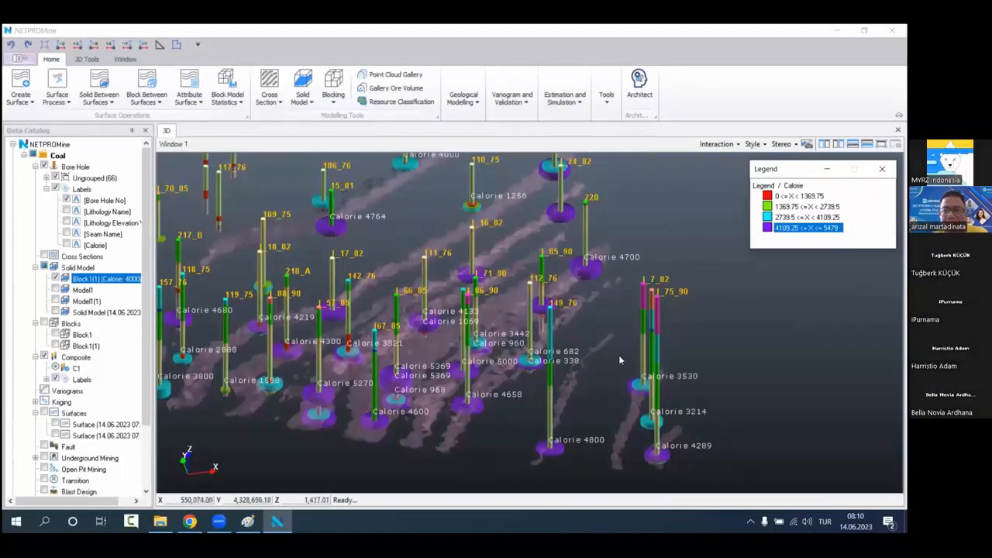
pyautogui.scroll(-1, 618, 355)
pyautogui.moveTo(620, 356); pyautogui.dragTo(644, 353, button='middle')
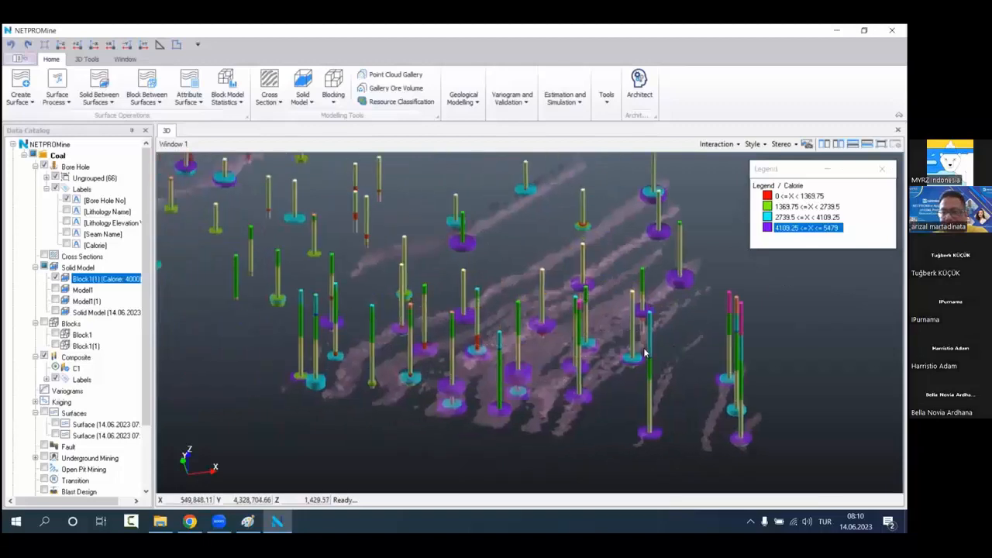
pyautogui.scroll(1, 447, 347)
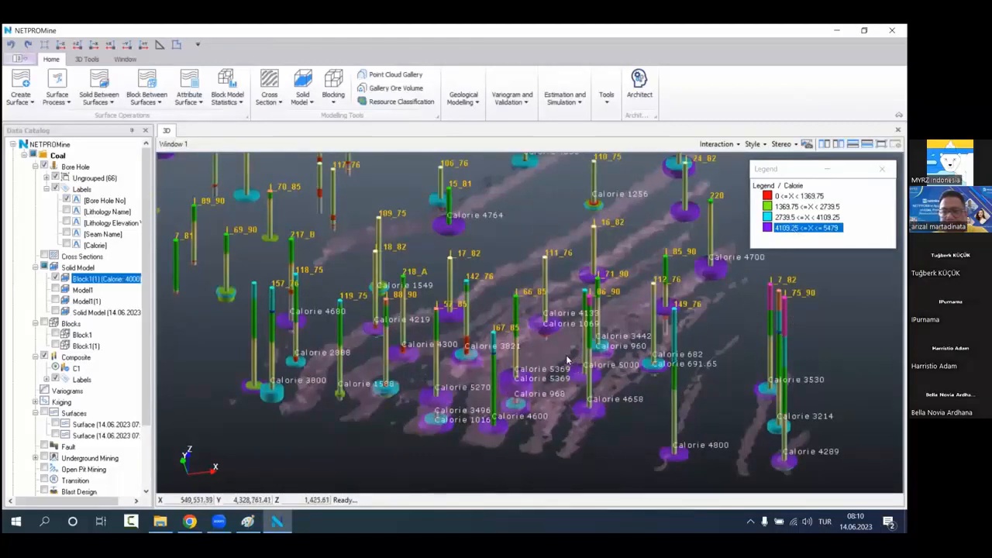
pyautogui.scroll(-3, 567, 360)
pyautogui.scroll(5, 552, 345)
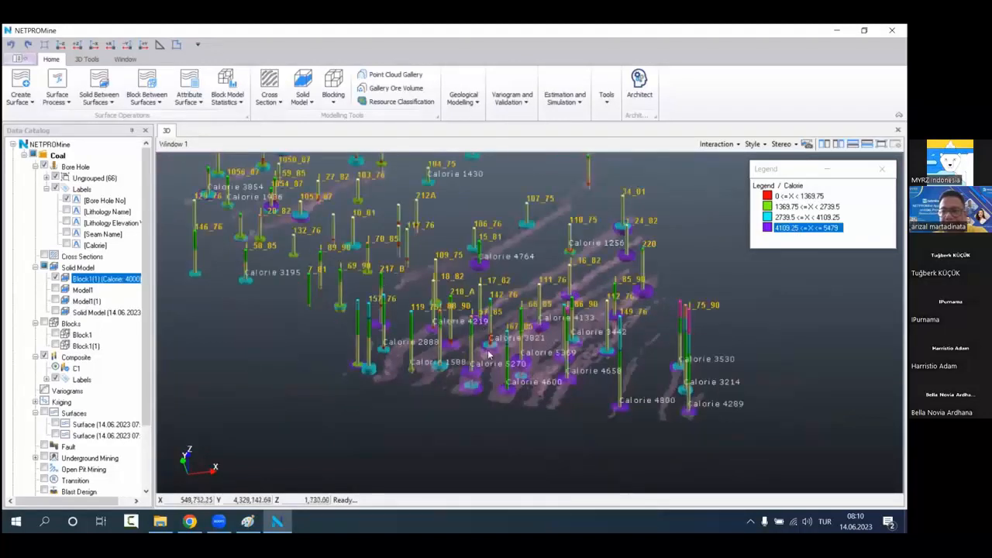
pyautogui.scroll(3, 499, 306)
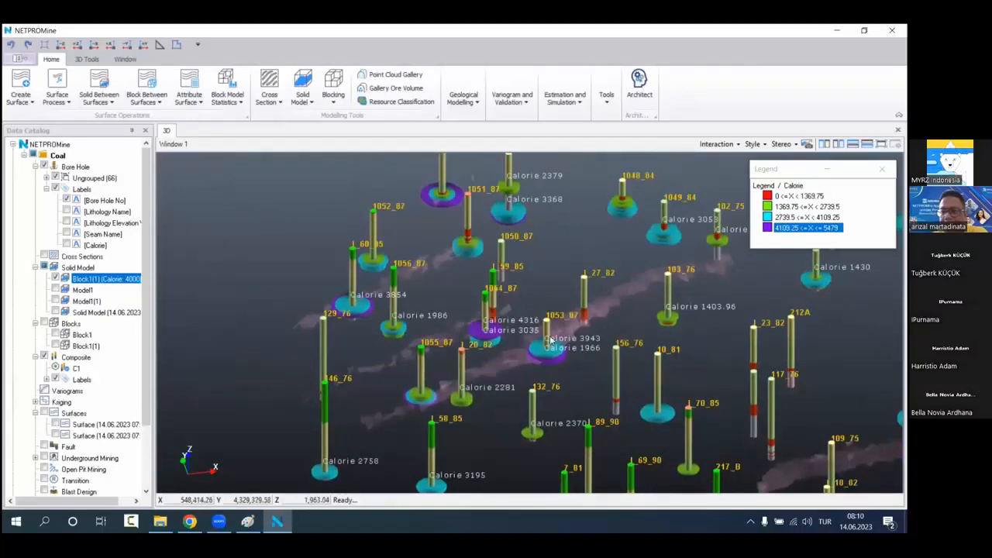
pyautogui.scroll(-2, 558, 371)
pyautogui.moveTo(570, 334); pyautogui.dragTo(748, 415, button='middle')
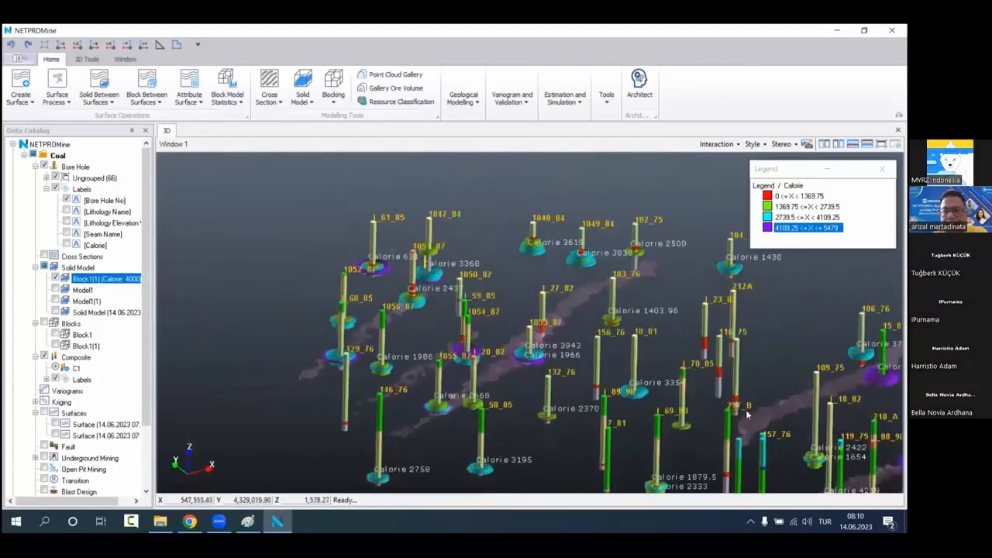
pyautogui.moveTo(489, 384); pyautogui.dragTo(519, 402, button='middle')
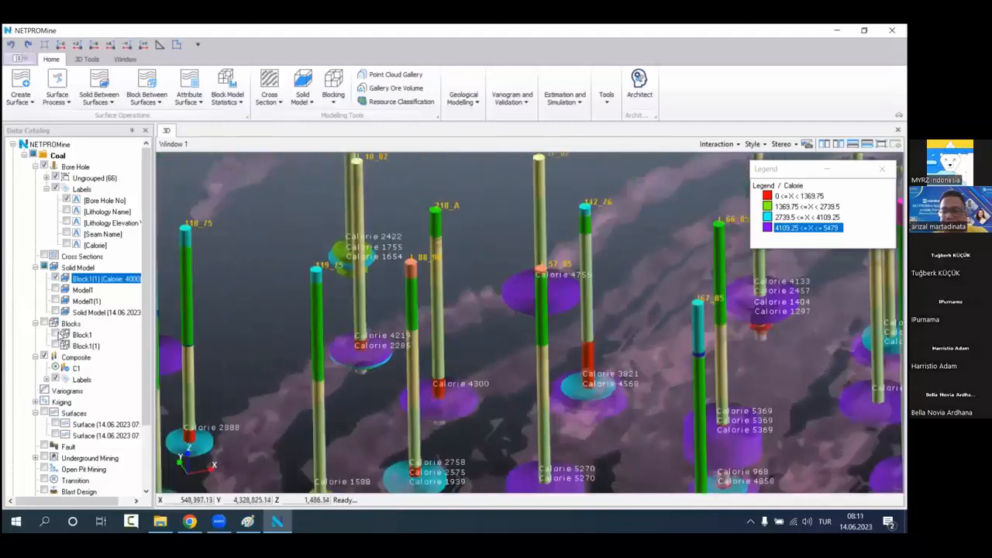
# Step: Show the Block1(1) block model instead of the Calorie solid, hide its classes below 3500 and compare the rest with the bore holes
pyautogui.click(54, 346)
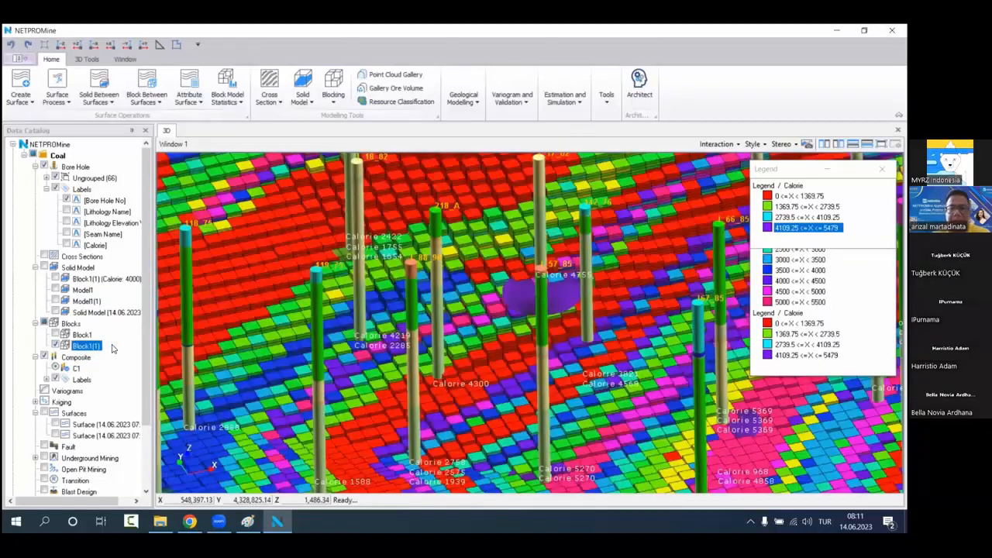
pyautogui.moveTo(115, 368); pyautogui.dragTo(116, 449)
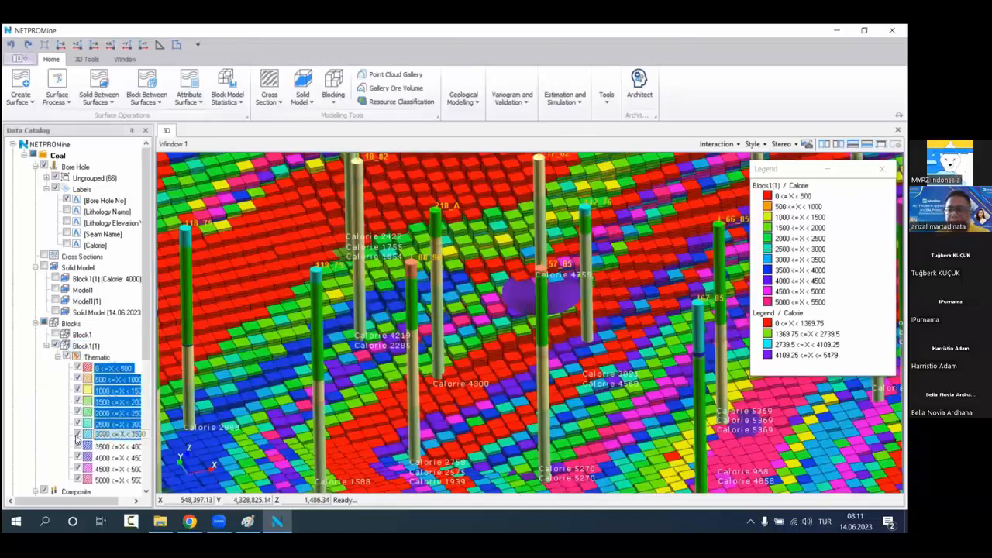
pyautogui.click(116, 435)
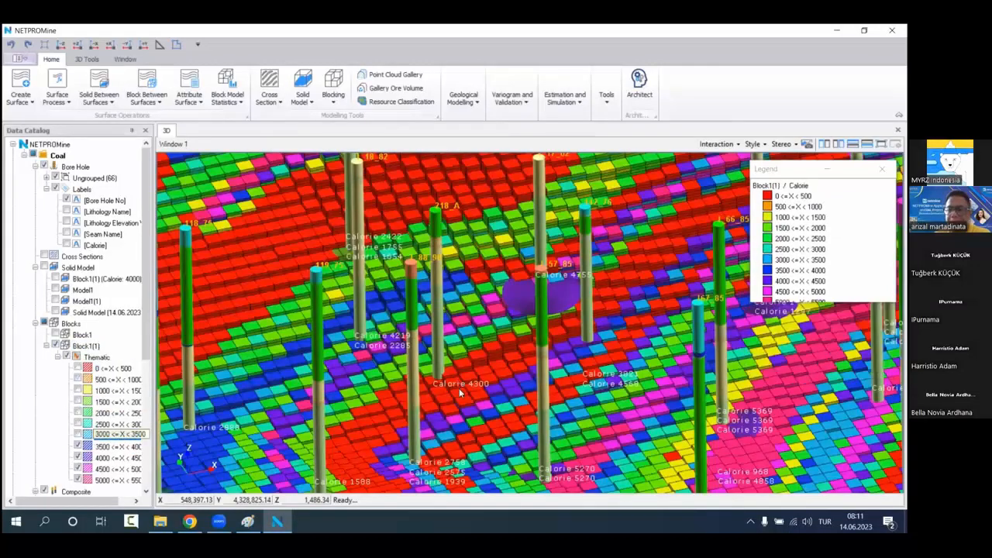
pyautogui.scroll(-3, 500, 369)
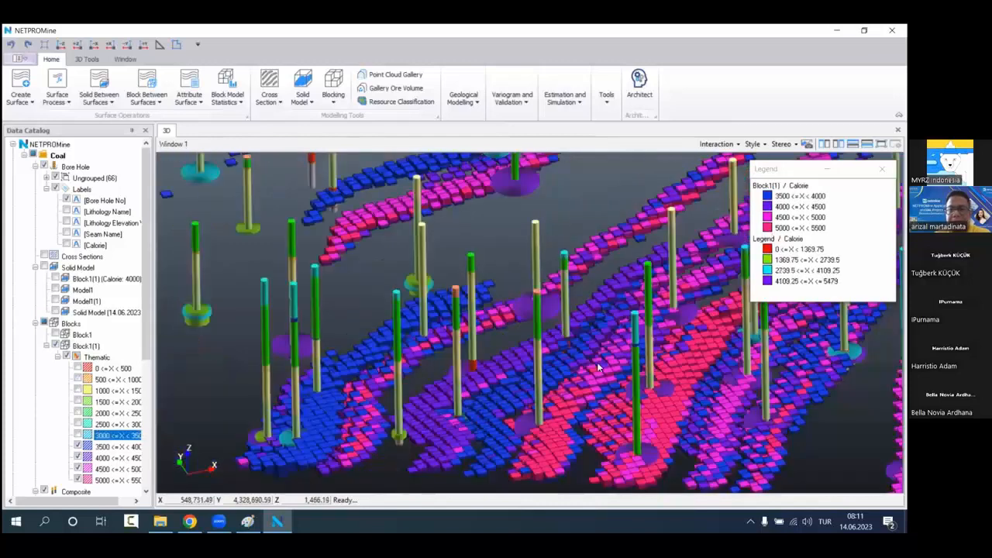
pyautogui.scroll(-2, 576, 355)
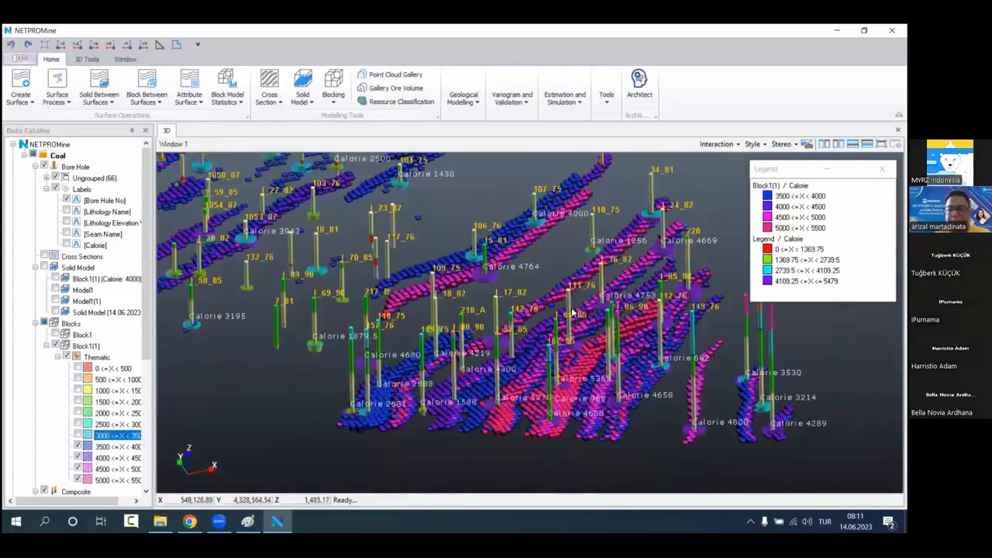
pyautogui.moveTo(571, 309); pyautogui.dragTo(560, 365)
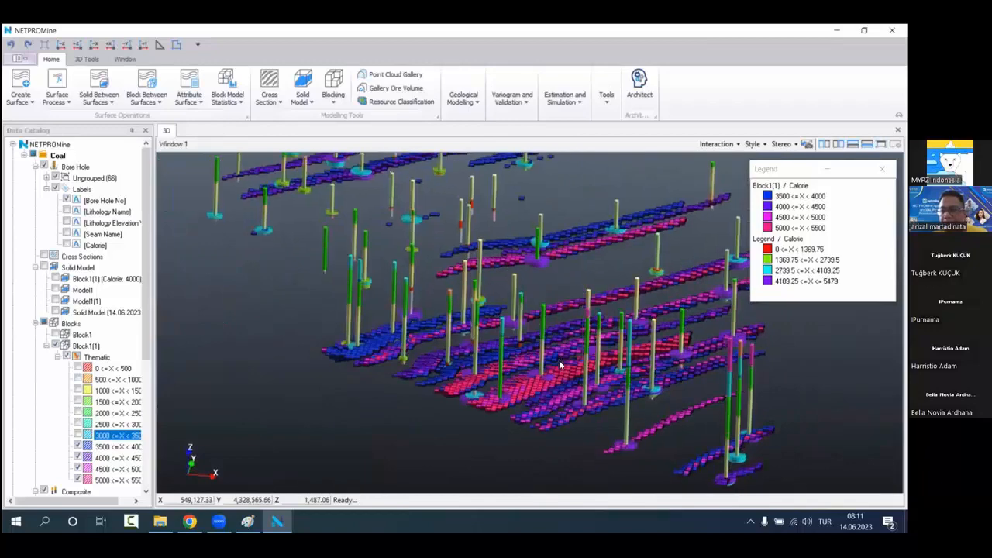
pyautogui.scroll(-2, 546, 381)
pyautogui.moveTo(551, 386); pyautogui.dragTo(516, 369, button='middle')
pyautogui.moveTo(532, 335); pyautogui.dragTo(682, 240)
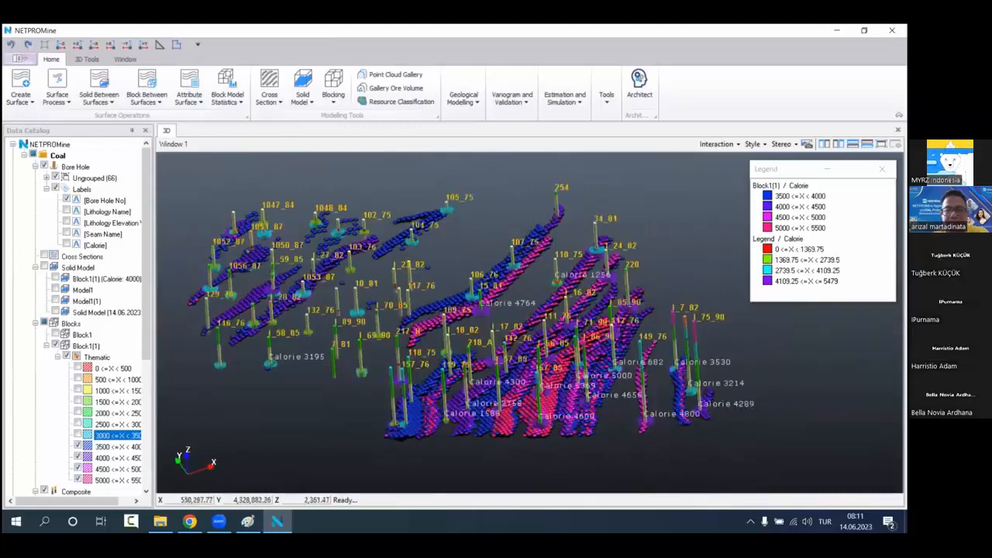
# Step: Close the legend, turn off the 3D layers and show all Calorie classes of Block1(1) again
pyautogui.click(882, 169)
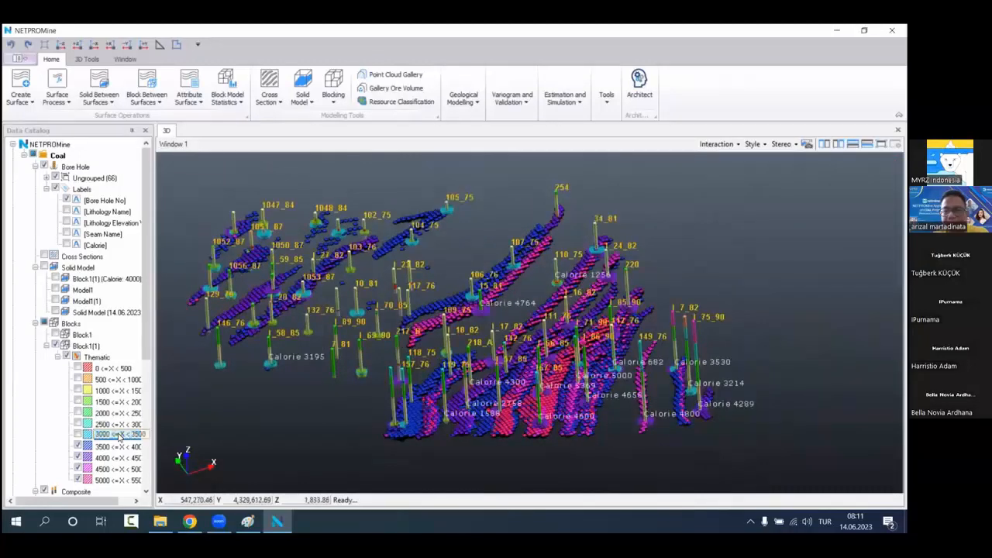
pyautogui.moveTo(117, 436); pyautogui.dragTo(107, 370)
pyautogui.scroll(-6, 58, 364)
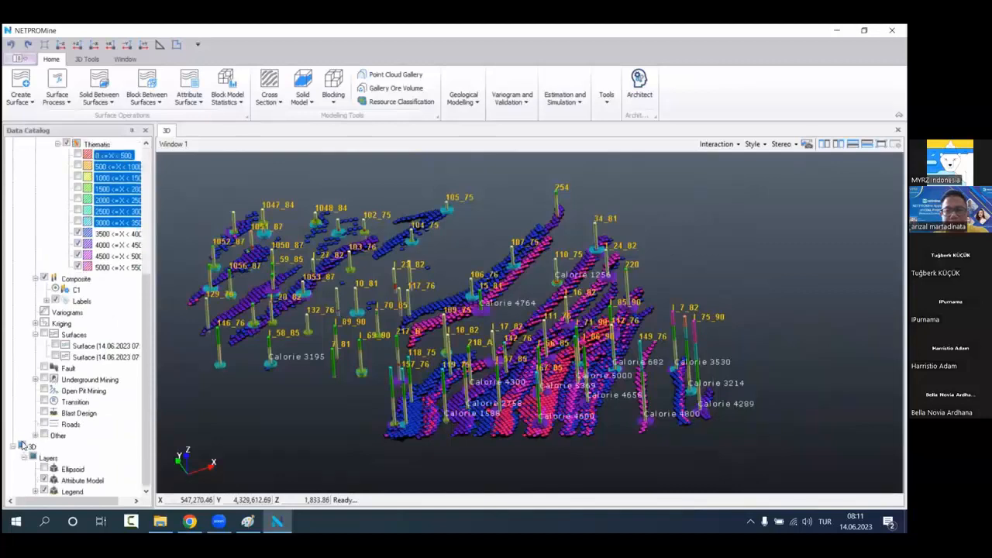
pyautogui.click(23, 446)
pyautogui.scroll(4, 106, 303)
pyautogui.moveTo(116, 359); pyautogui.dragTo(105, 291)
pyautogui.click(79, 290)
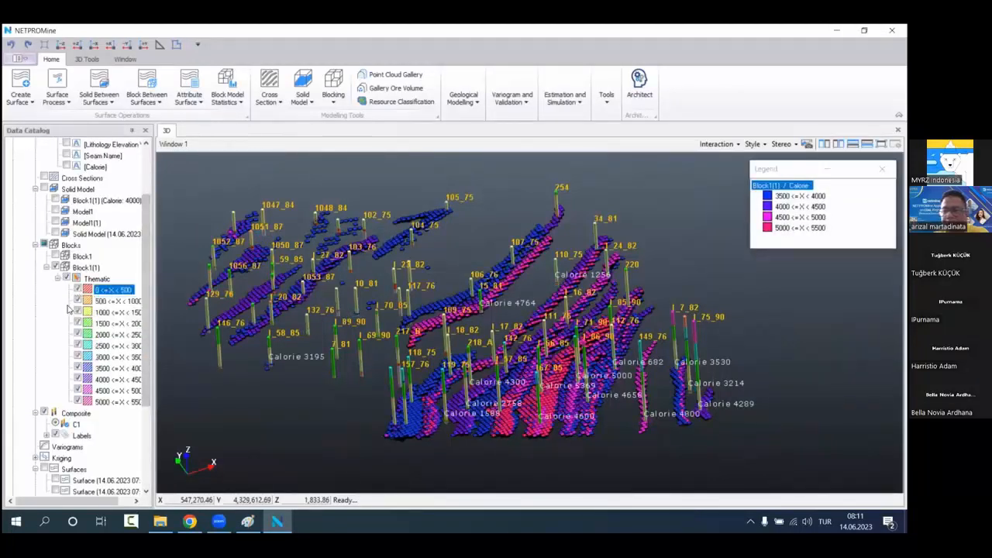
# Step: Report the Calorie attribute of Block1(1) by its active thematic ranges, using a density of 1.000
pyautogui.click(121, 267)
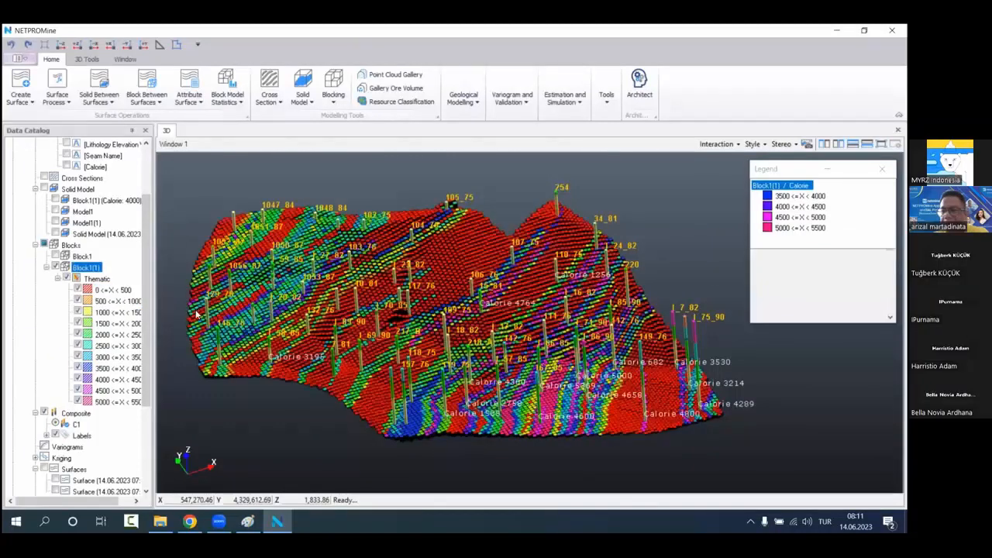
pyautogui.rightClick(120, 267)
pyautogui.moveTo(186, 307)
pyautogui.click(294, 308)
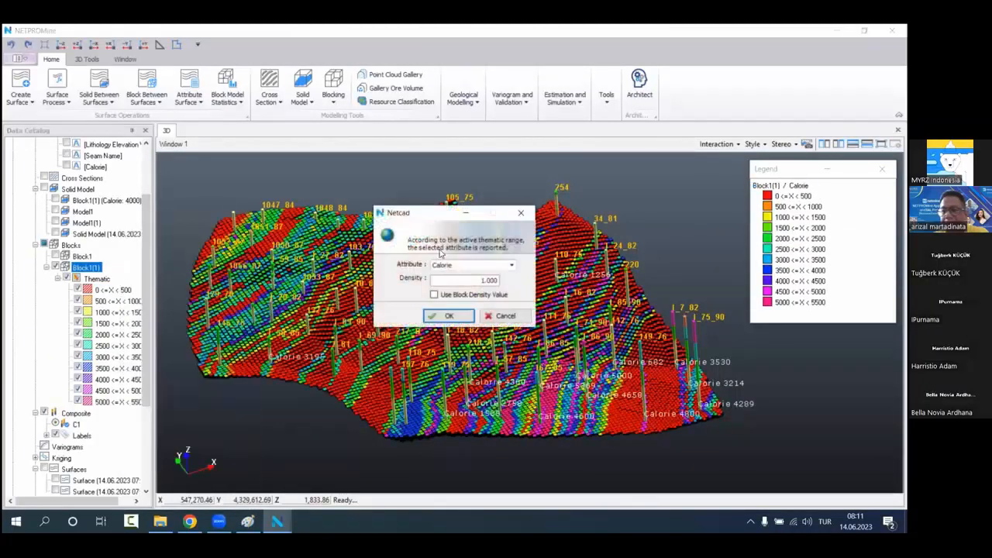
pyautogui.doubleClick(480, 281)
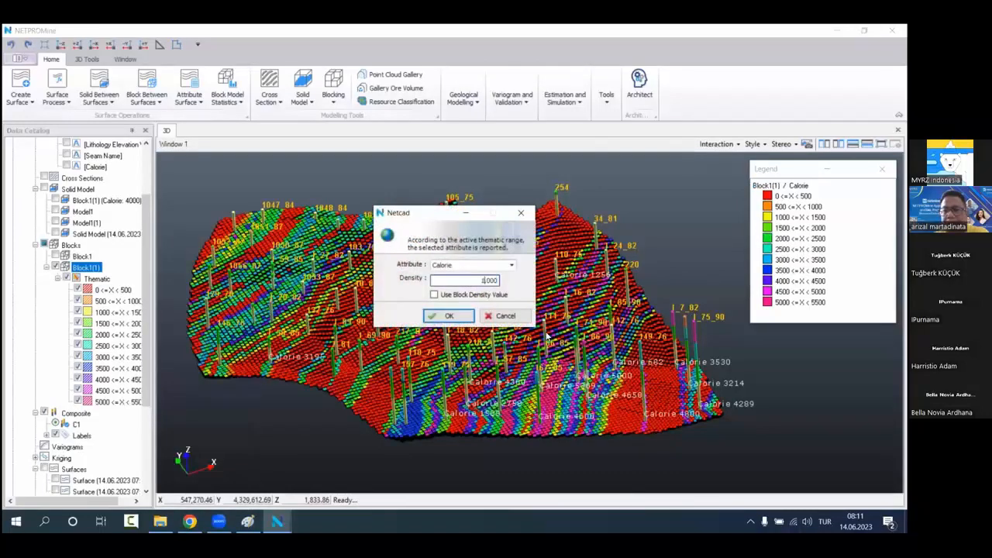
pyautogui.press('Return')
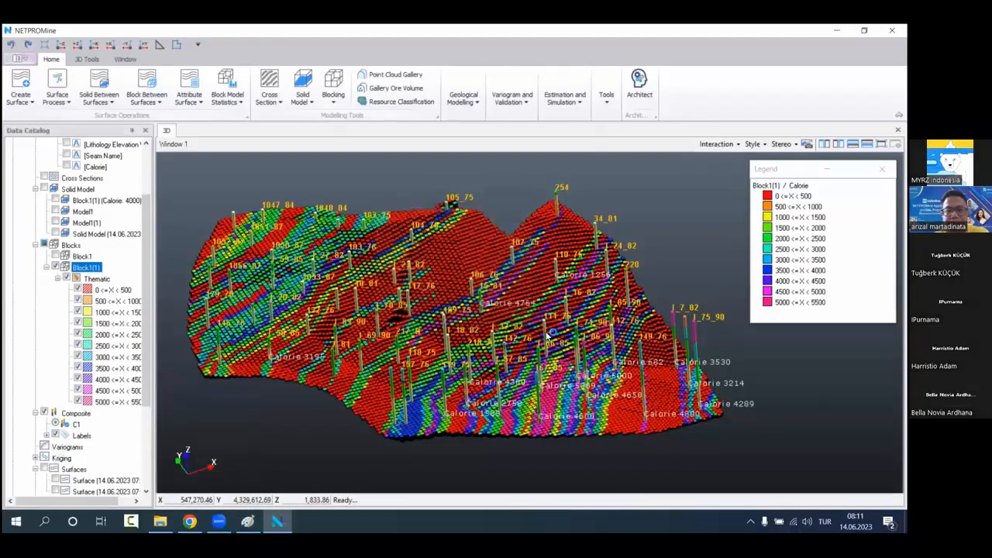
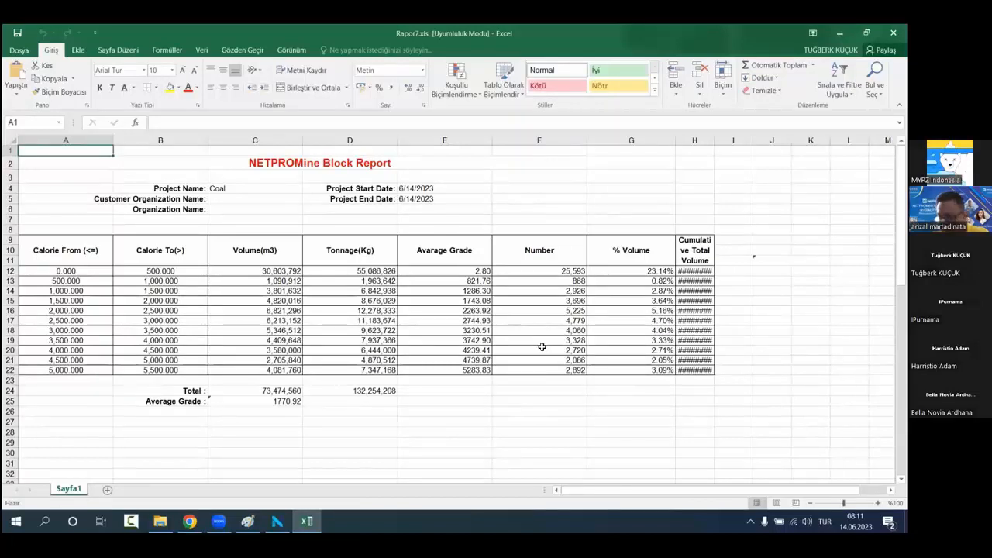
# Step: Examine the volume and tonnage totals, average grade and Calorie range rows of the block report
pyautogui.click(244, 391)
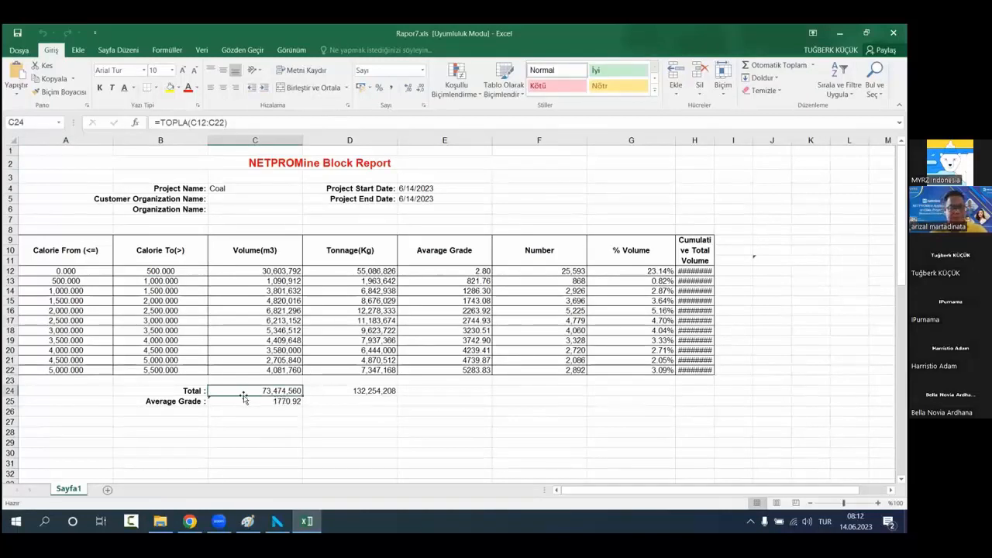
pyautogui.click(338, 399)
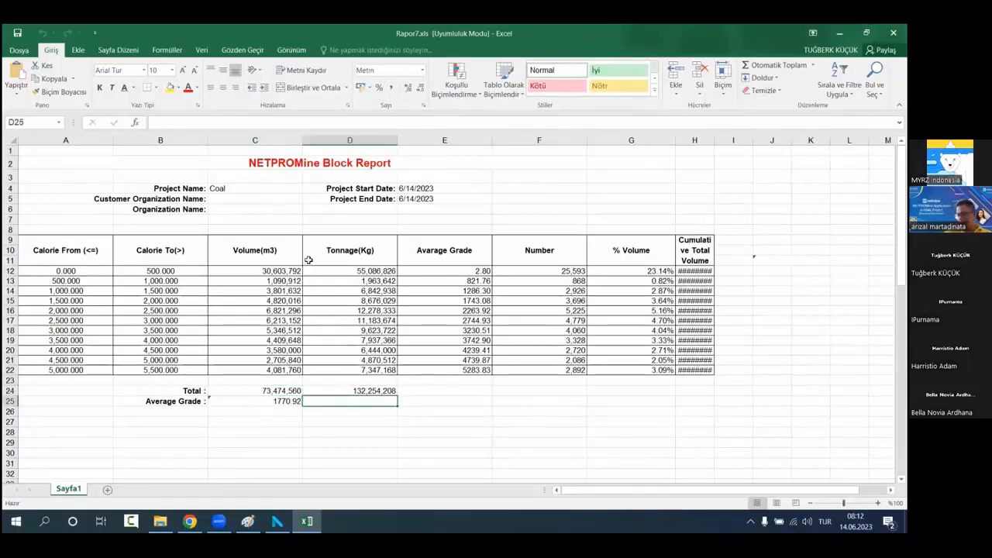
pyautogui.click(325, 390)
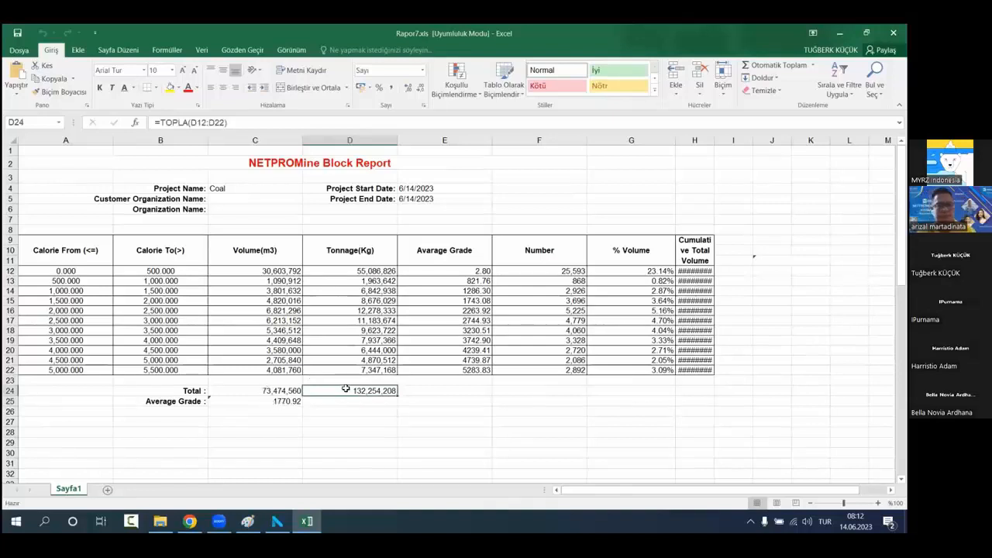
pyautogui.moveTo(340, 266); pyautogui.dragTo(345, 370)
pyautogui.click(335, 389)
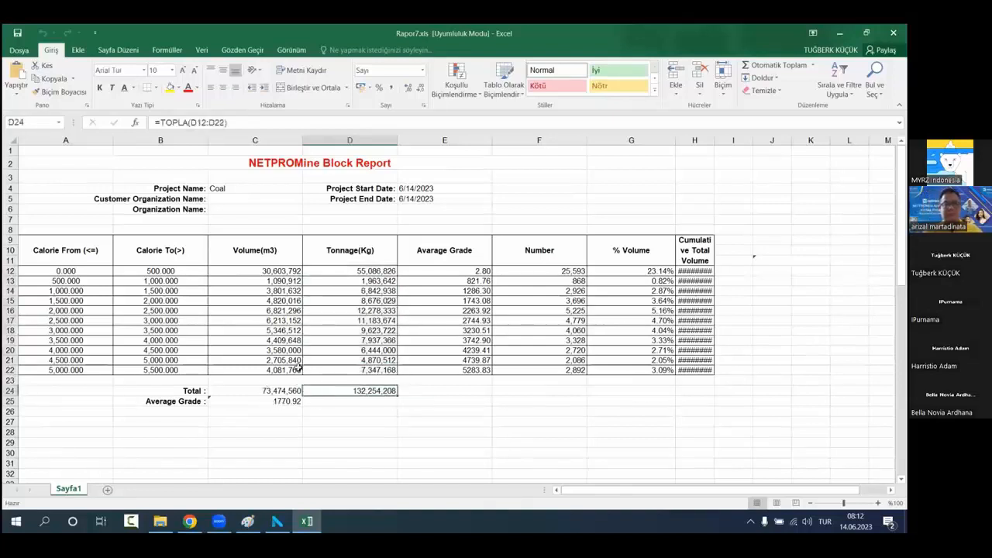
pyautogui.click(242, 271)
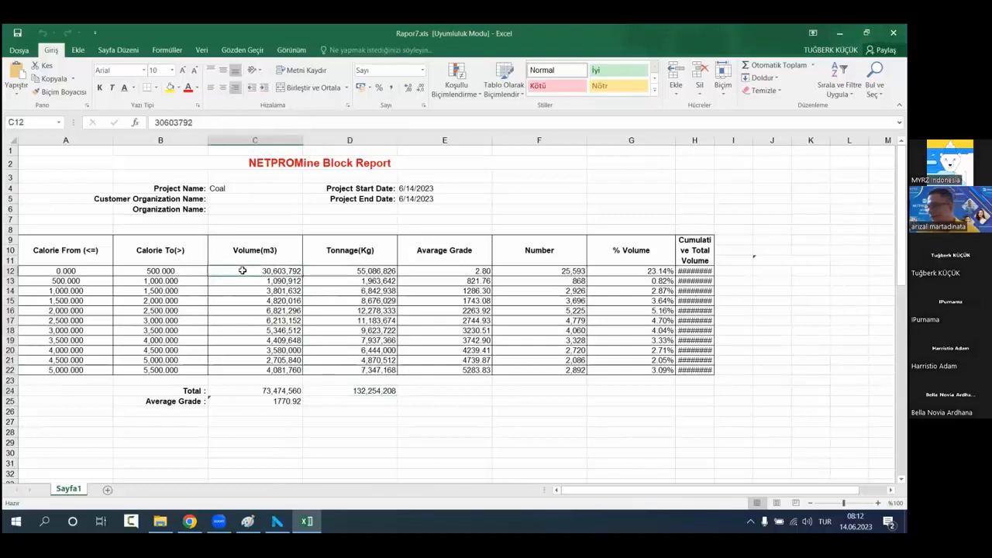
pyautogui.click(373, 369)
pyautogui.click(352, 403)
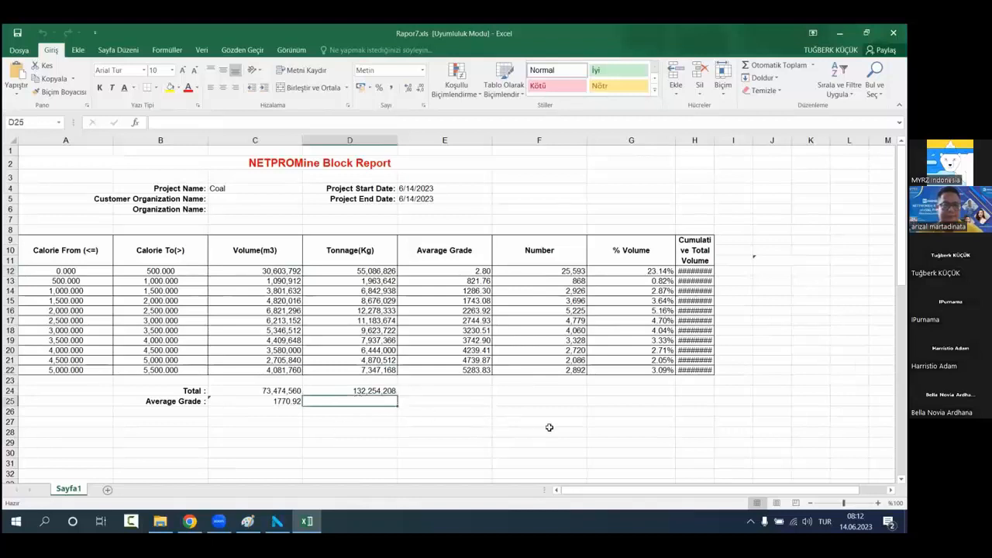
# Step: Fit the Cumulative Total Volume column to its contents and close the block report
pyautogui.moveTo(70, 281)
pyautogui.mouseDown()
pyautogui.moveTo(333, 338)
pyautogui.moveTo(709, 374)
pyautogui.mouseUp()
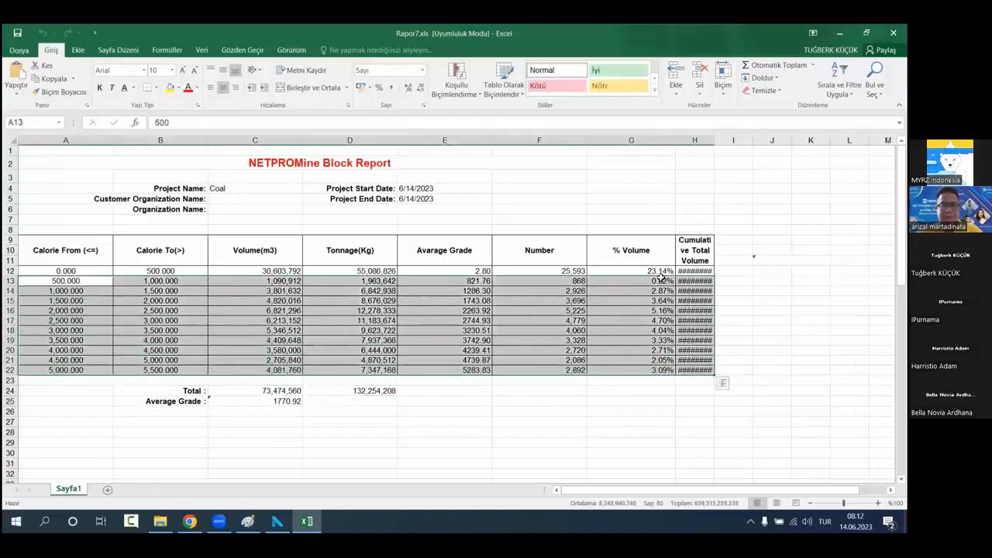
pyautogui.doubleClick(711, 140)
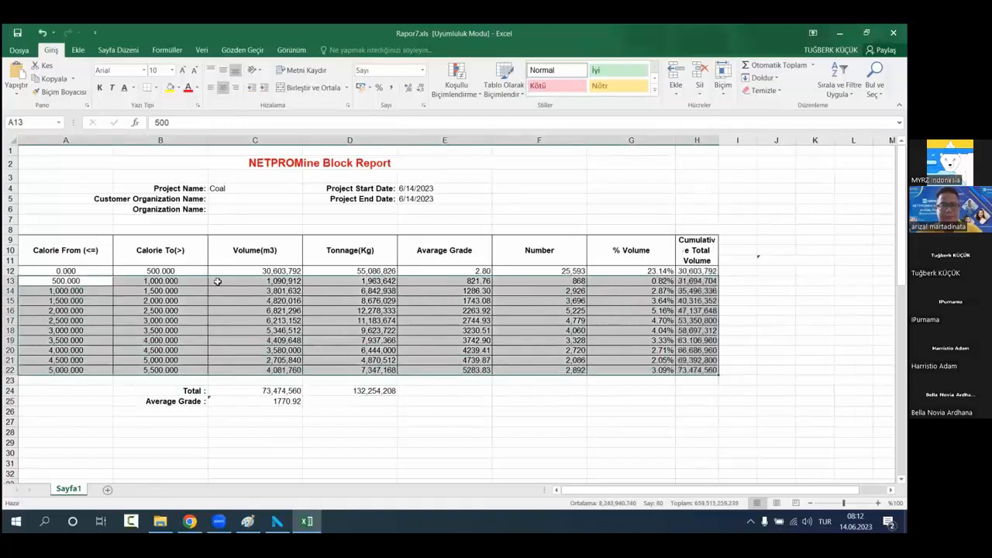
pyautogui.click(440, 442)
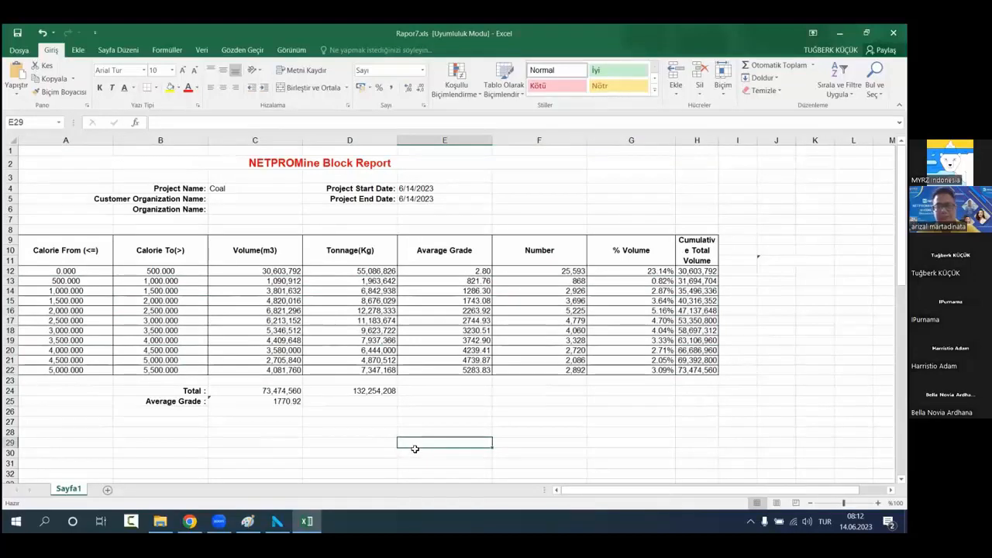
pyautogui.click(893, 33)
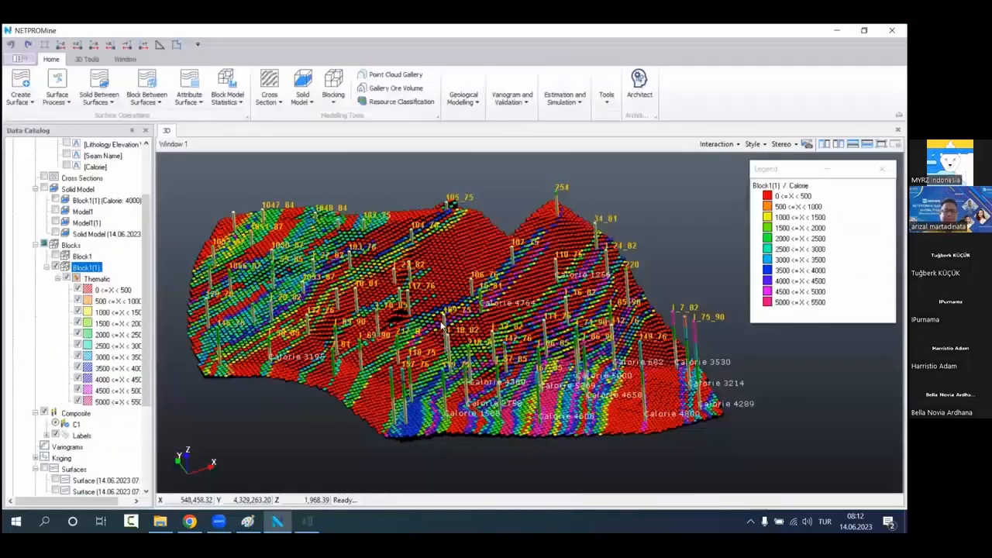
# Step: Start Architect and load the Topo.NC3D terrain file from the Coal folder
pyautogui.moveTo(424, 300); pyautogui.dragTo(462, 346)
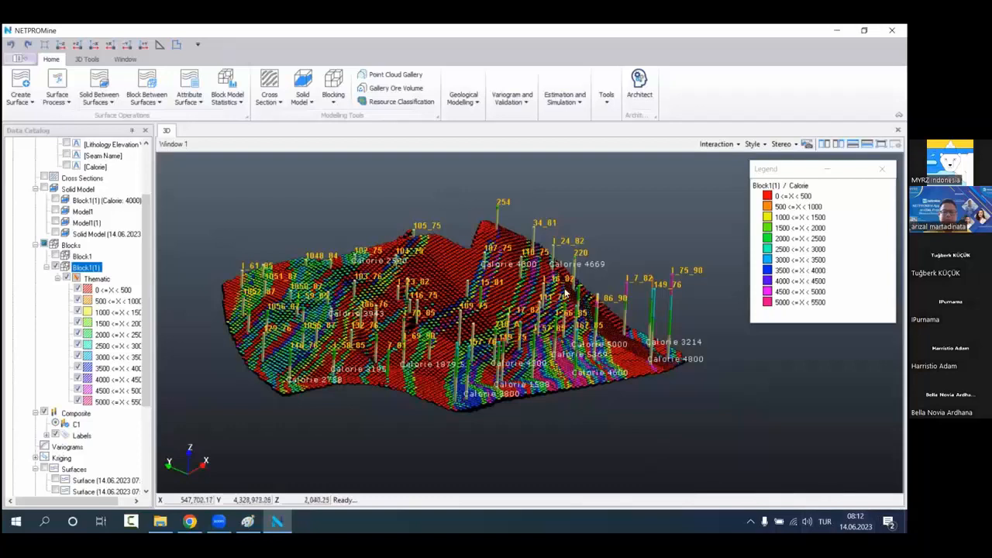
pyautogui.click(639, 78)
pyautogui.scroll(-2, 72, 368)
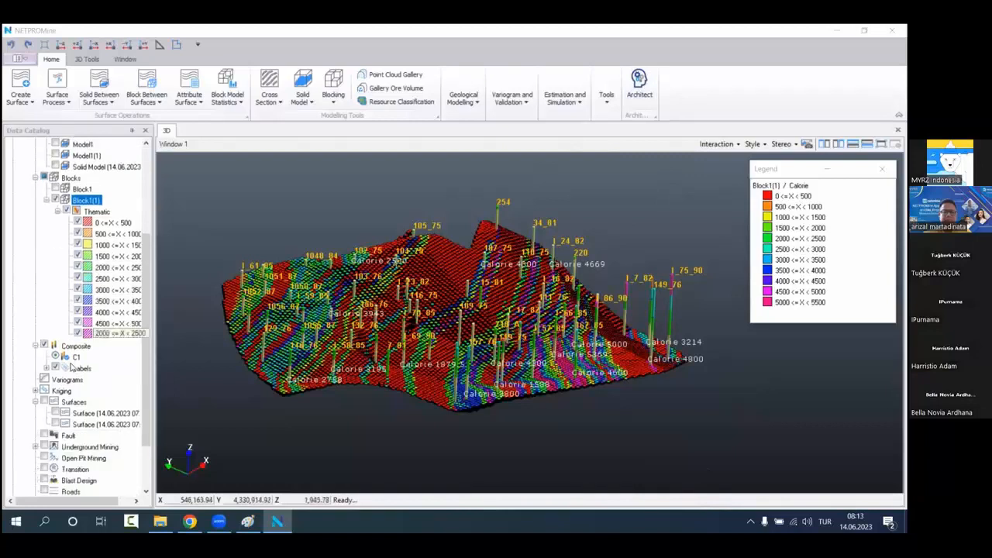
pyautogui.scroll(4, 78, 397)
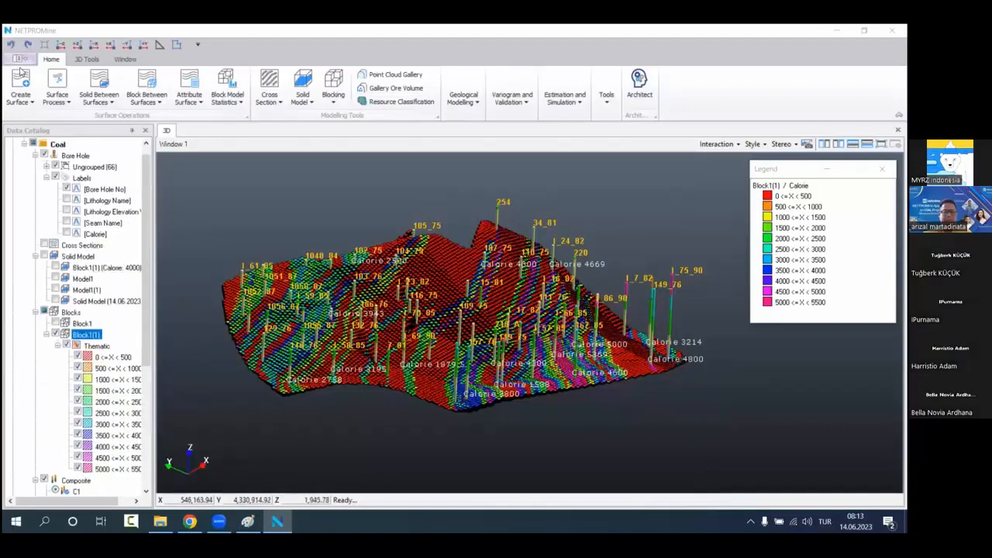
pyautogui.click(19, 59)
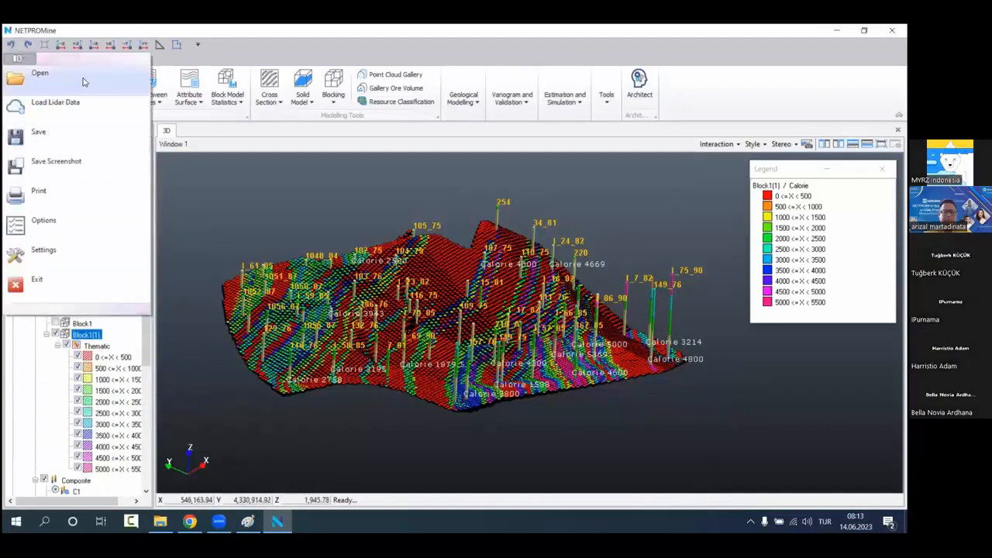
pyautogui.click(84, 82)
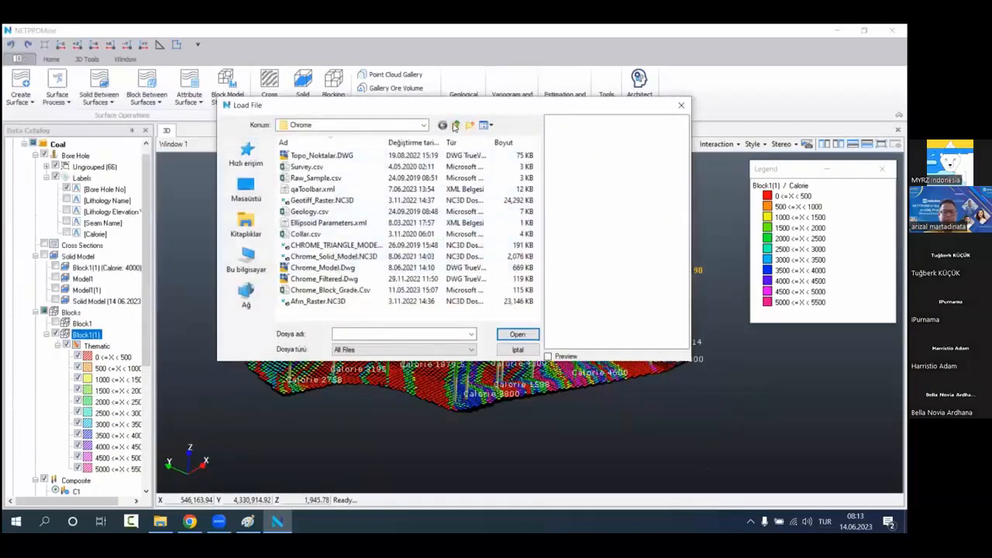
pyautogui.click(455, 125)
pyautogui.doubleClick(317, 170)
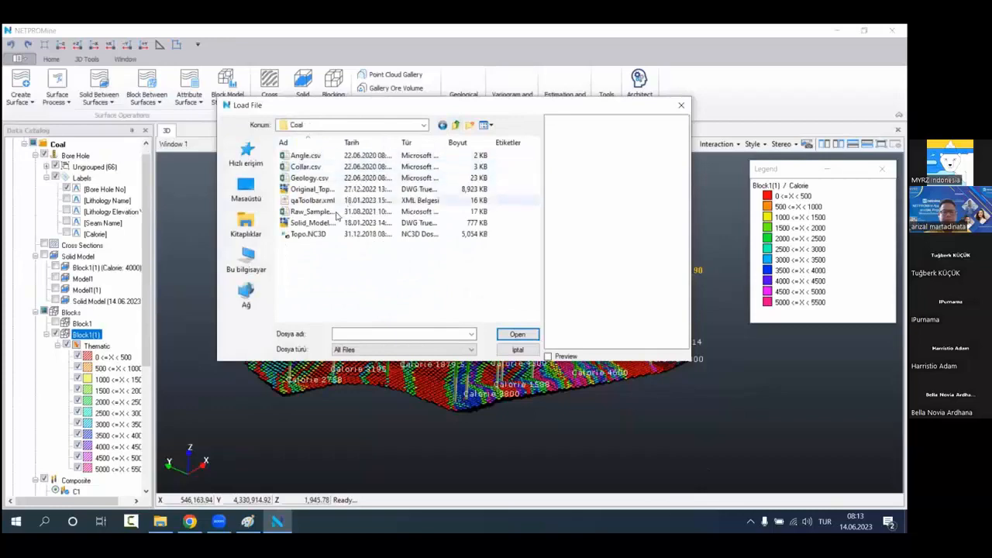
pyautogui.click(361, 234)
pyautogui.press('Return')
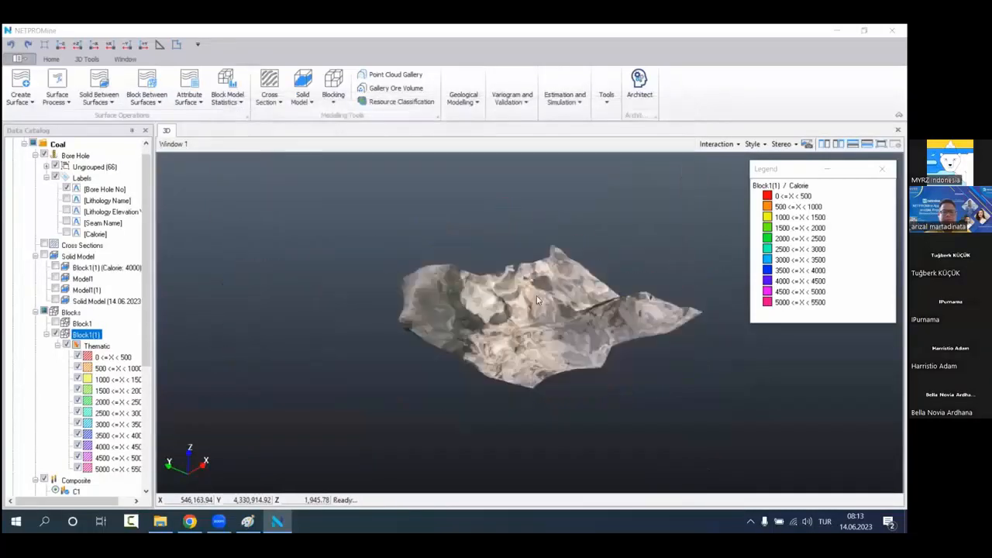
# Step: Add the loaded terrain model to the Coal project as a surface and hide the Netcad layer group
pyautogui.scroll(6, 536, 298)
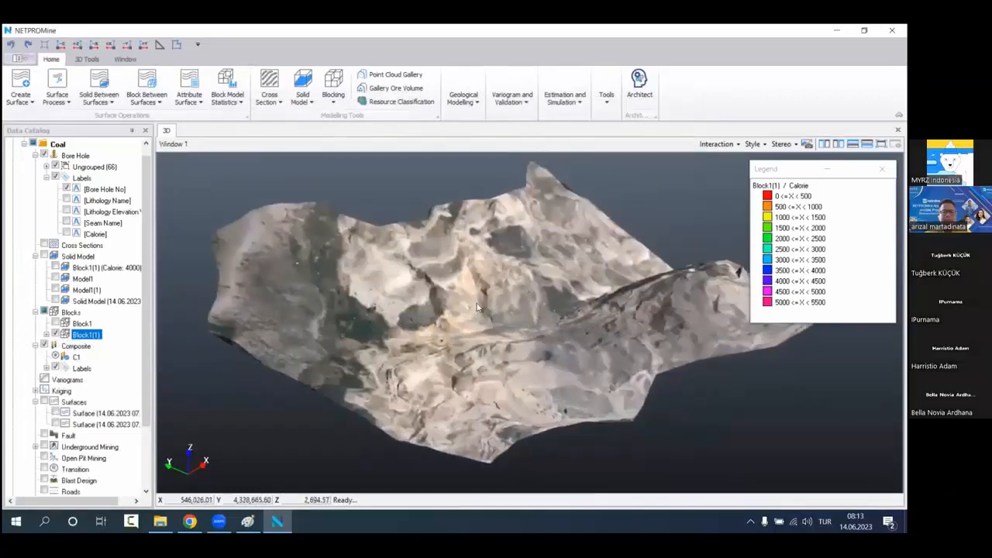
pyautogui.moveTo(472, 286); pyautogui.dragTo(477, 316)
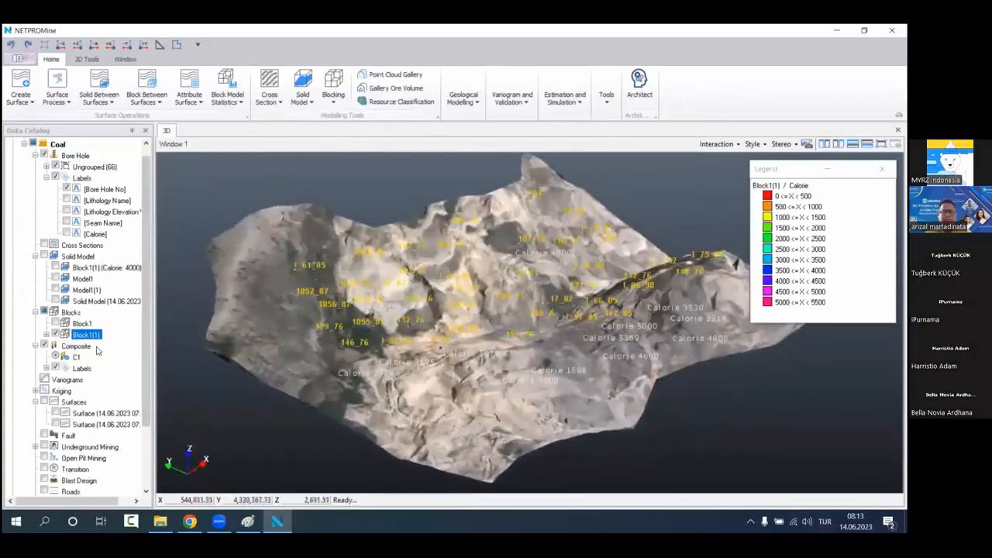
pyautogui.scroll(-3, 97, 351)
pyautogui.click(34, 479)
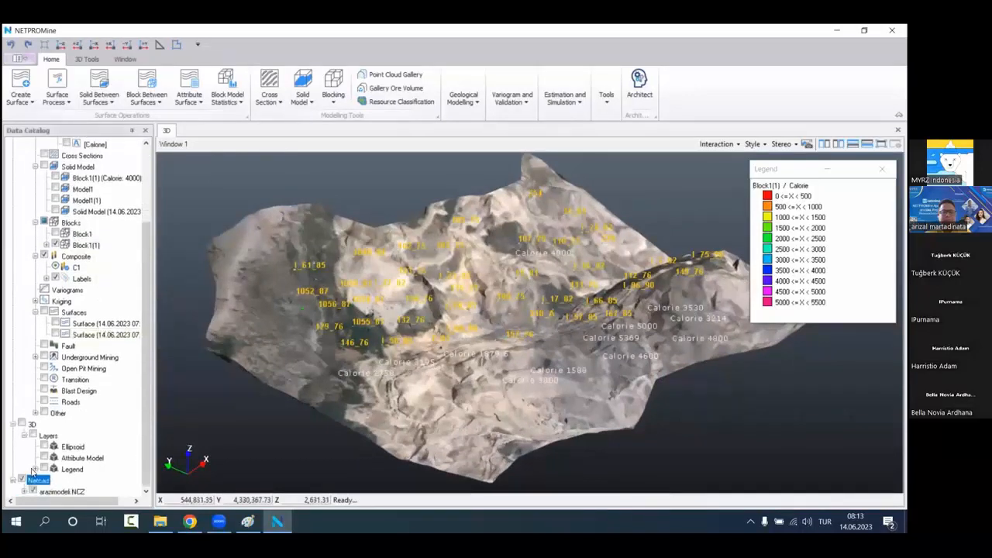
pyautogui.click(30, 101)
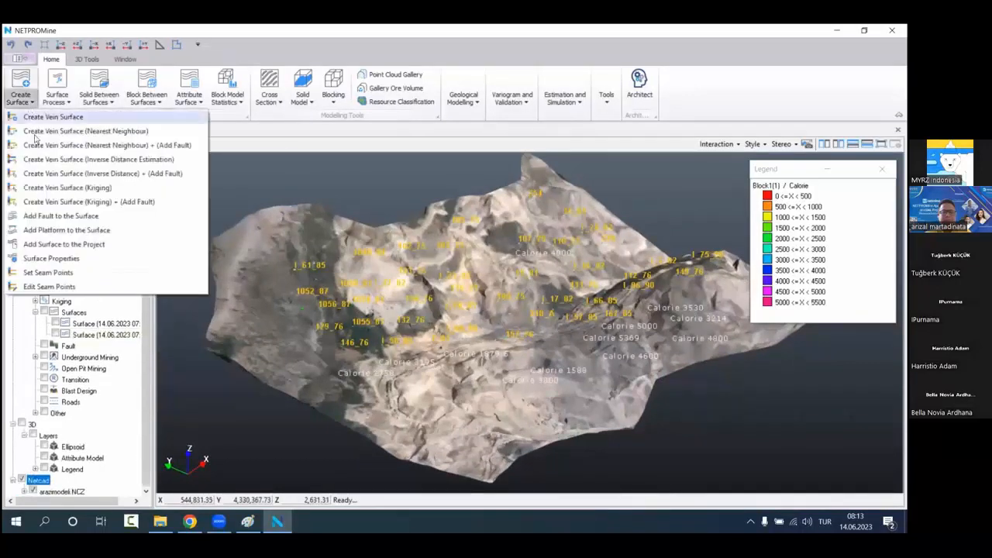
pyautogui.click(64, 244)
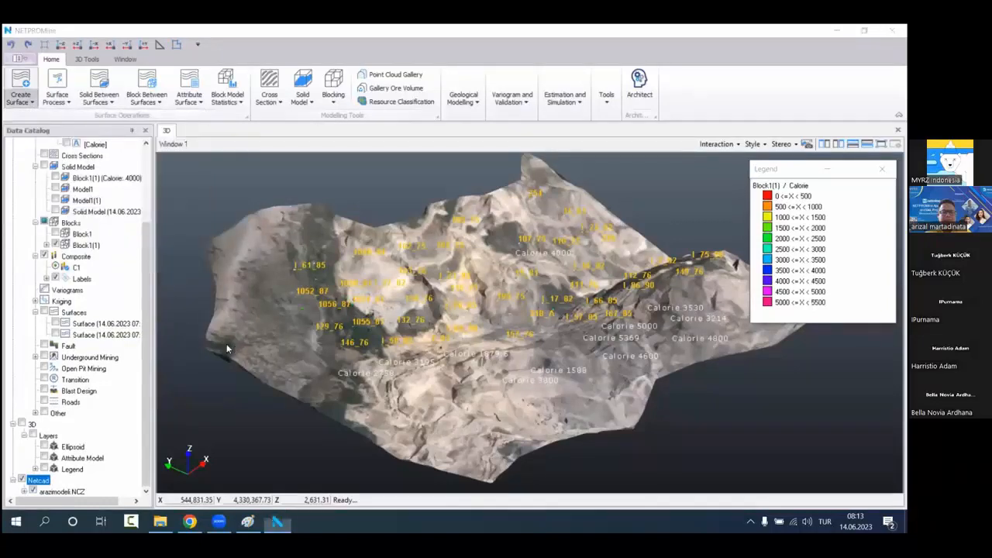
pyautogui.click(501, 412)
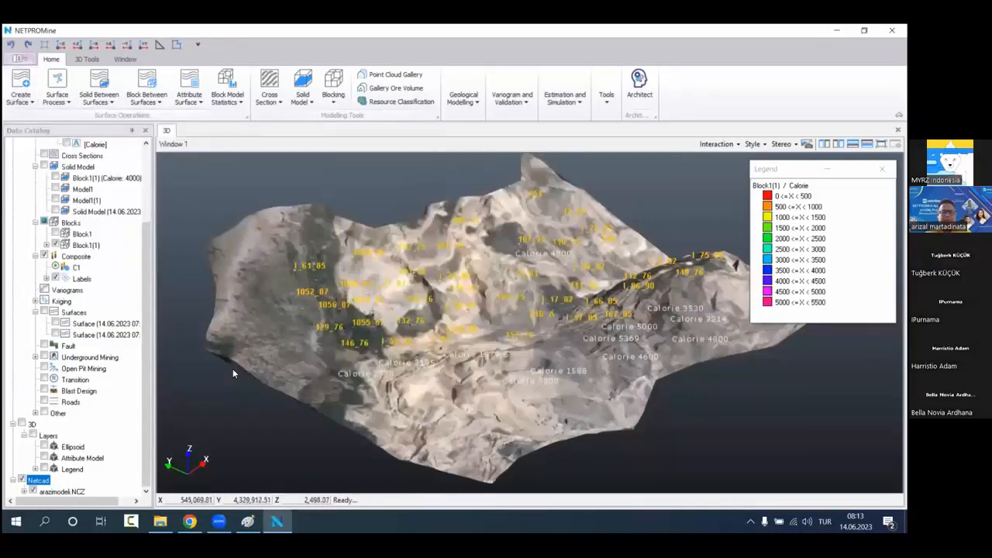
pyautogui.scroll(-1, 117, 428)
pyautogui.click(14, 480)
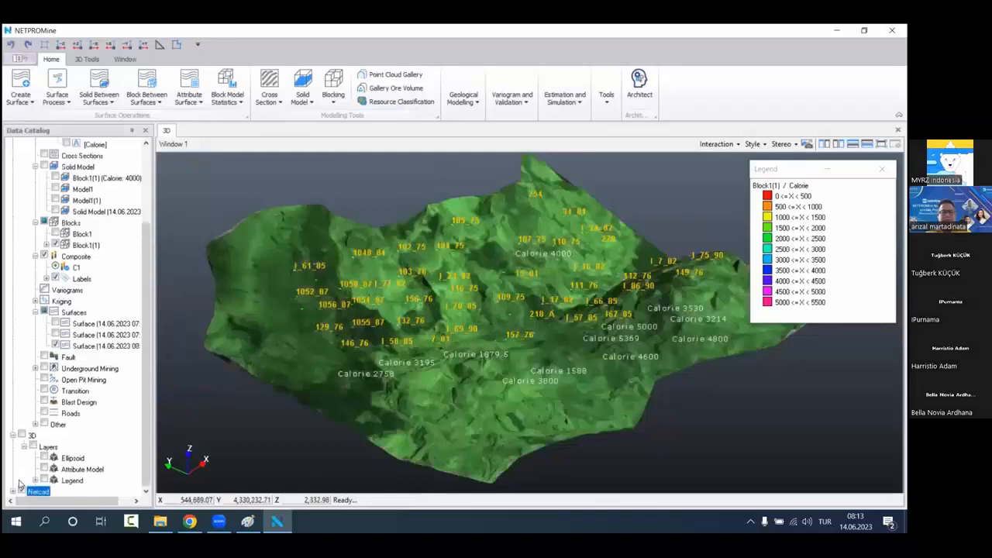
# Step: Duplicate the added terrain surface and display only the duplicate, hiding the original surface and the Block1(1) block model
pyautogui.rightClick(117, 345)
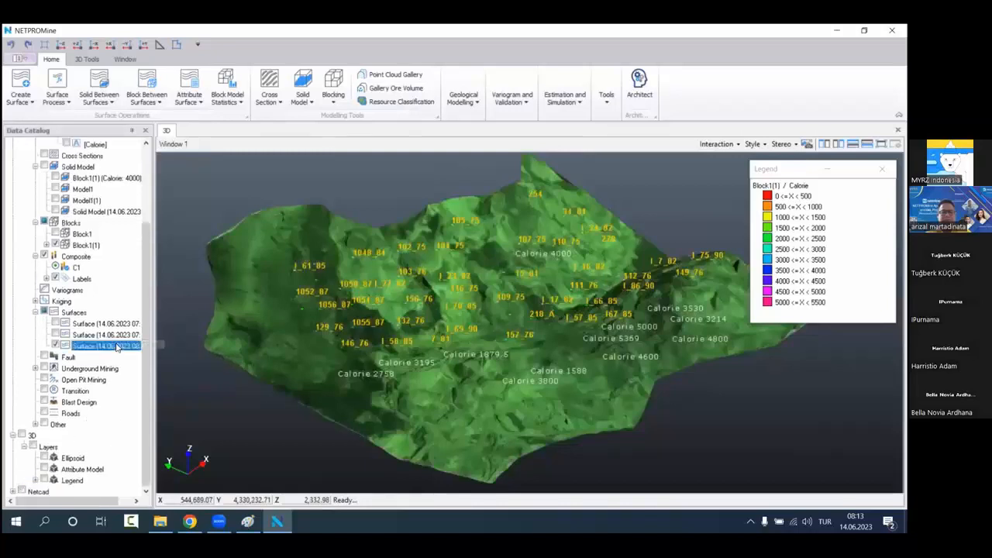
pyautogui.click(104, 348)
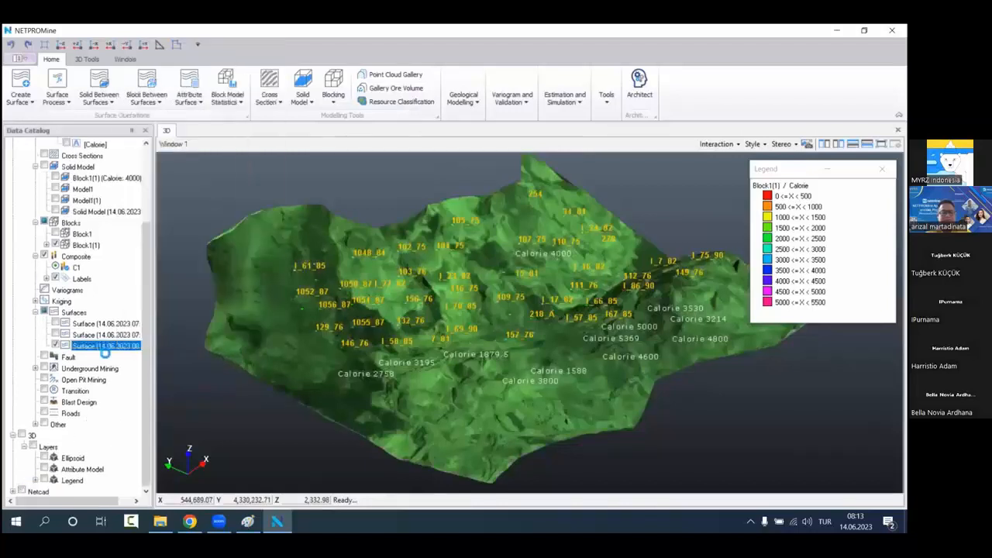
pyautogui.click(56, 345)
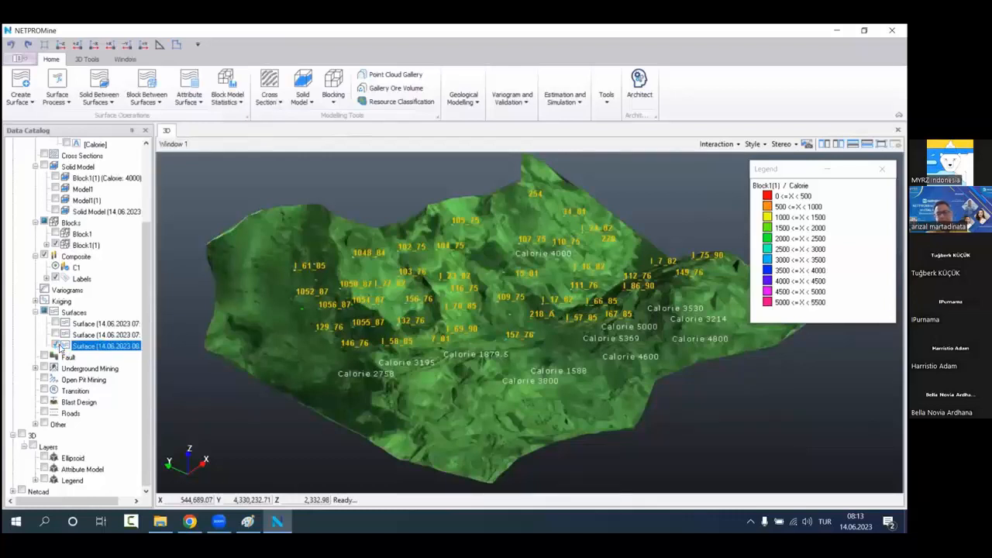
pyautogui.click(55, 379)
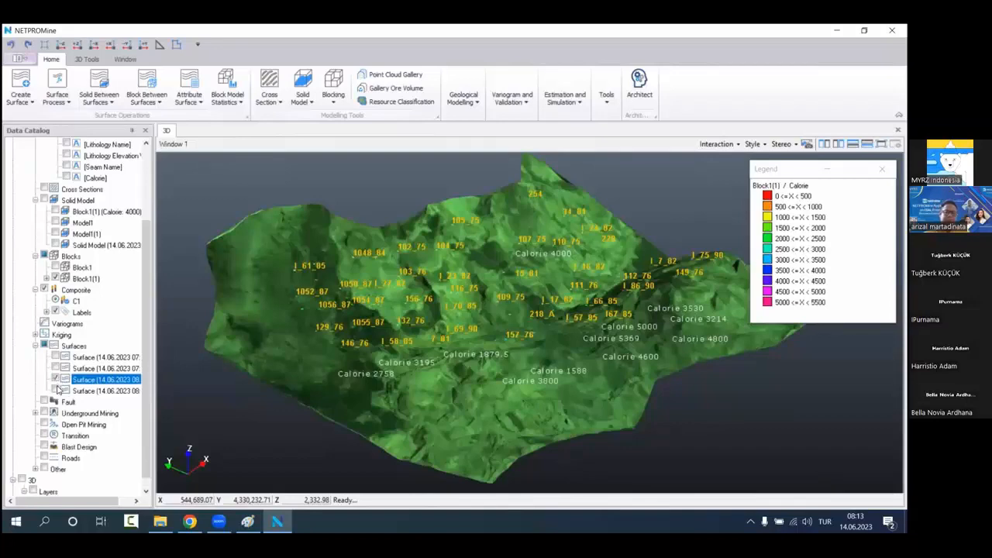
pyautogui.scroll(-1, 61, 290)
pyautogui.click(54, 244)
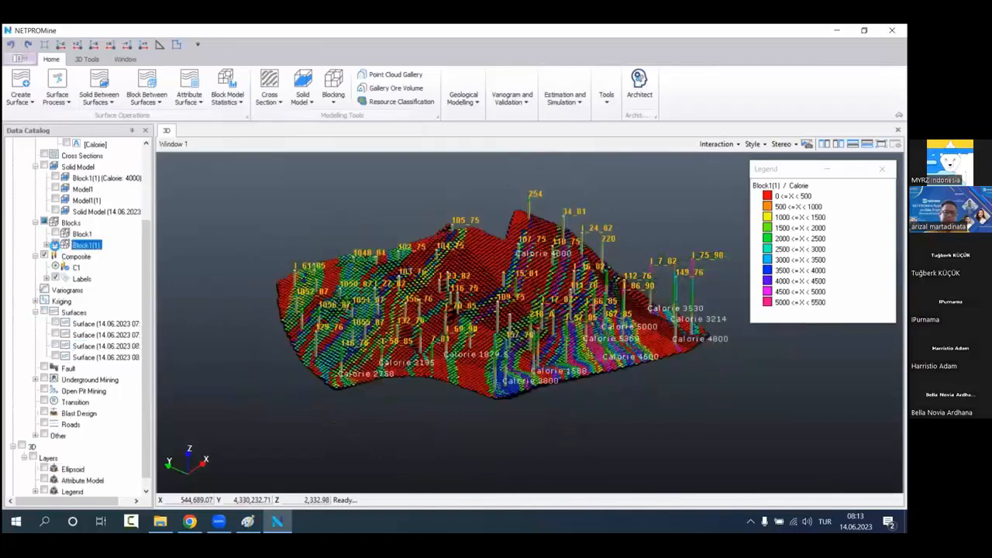
pyautogui.click(55, 355)
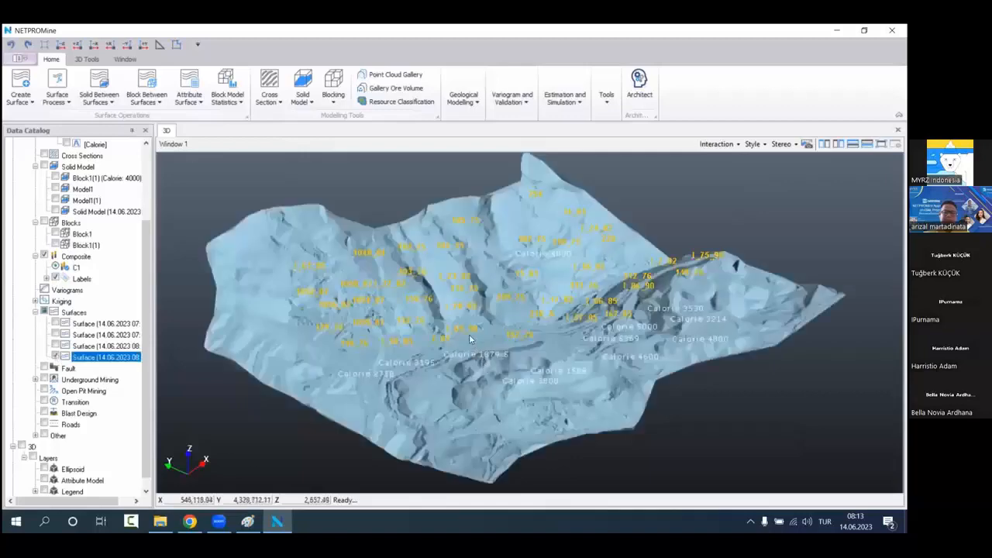
# Step: Drape the raster image from the NETPROMine documents folder over the displayed duplicate terrain surface using Raster Drape
pyautogui.moveTo(475, 343); pyautogui.dragTo(149, 389)
pyautogui.scroll(-1, 112, 413)
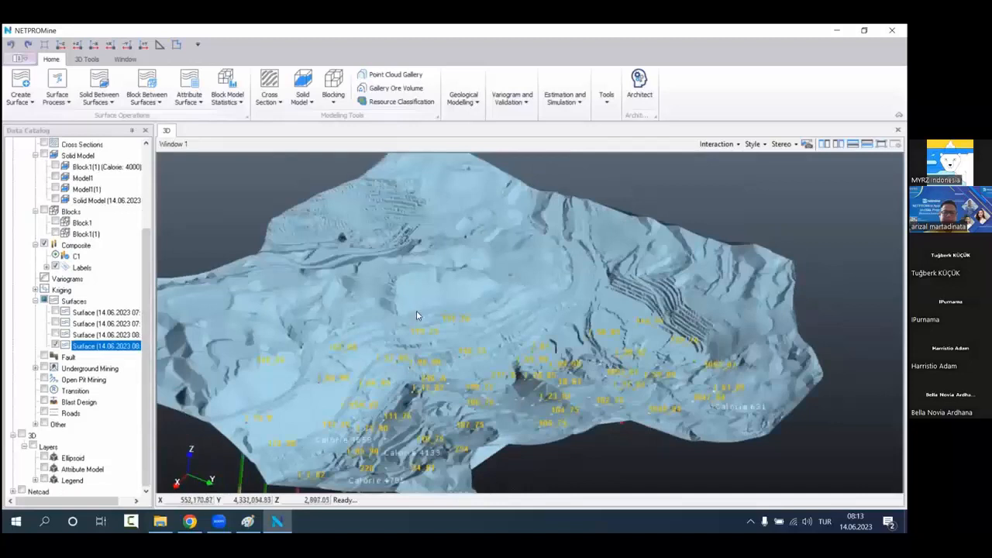
pyautogui.moveTo(460, 337); pyautogui.dragTo(492, 338, button='middle')
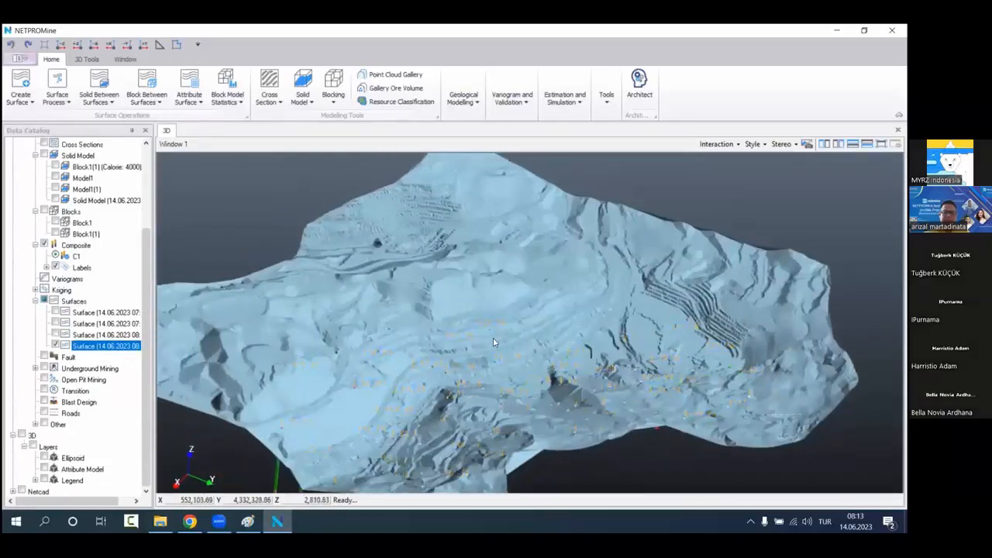
pyautogui.rightClick(138, 346)
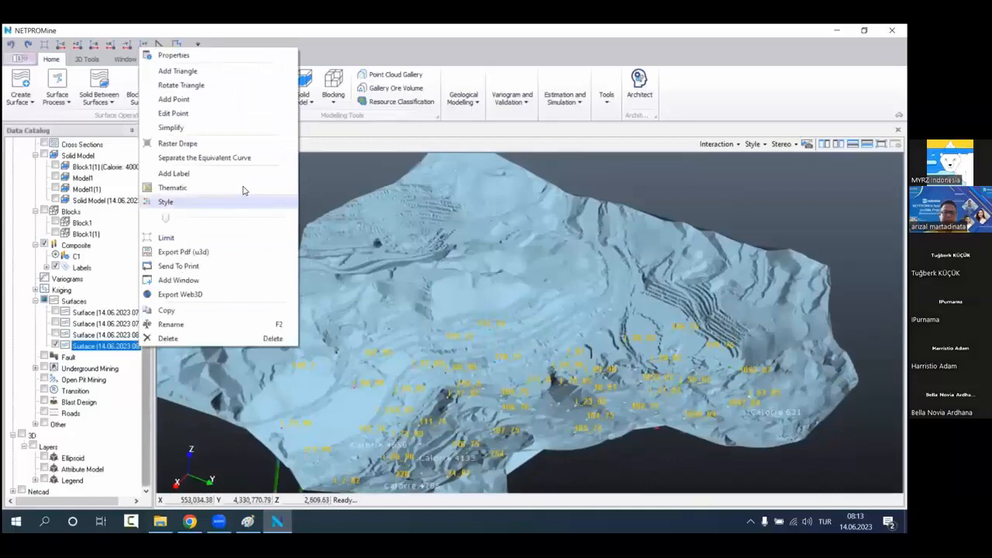
pyautogui.click(259, 146)
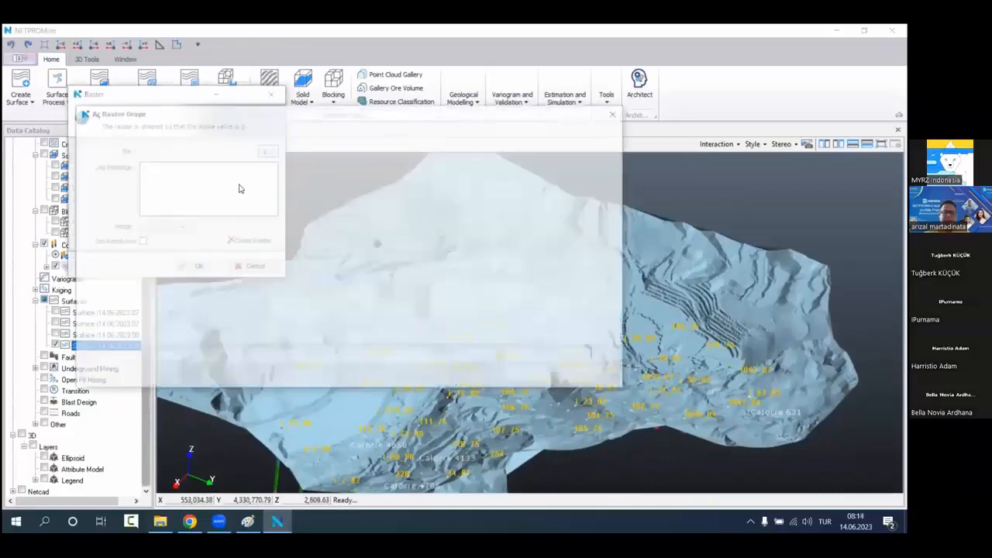
pyautogui.doubleClick(242, 207)
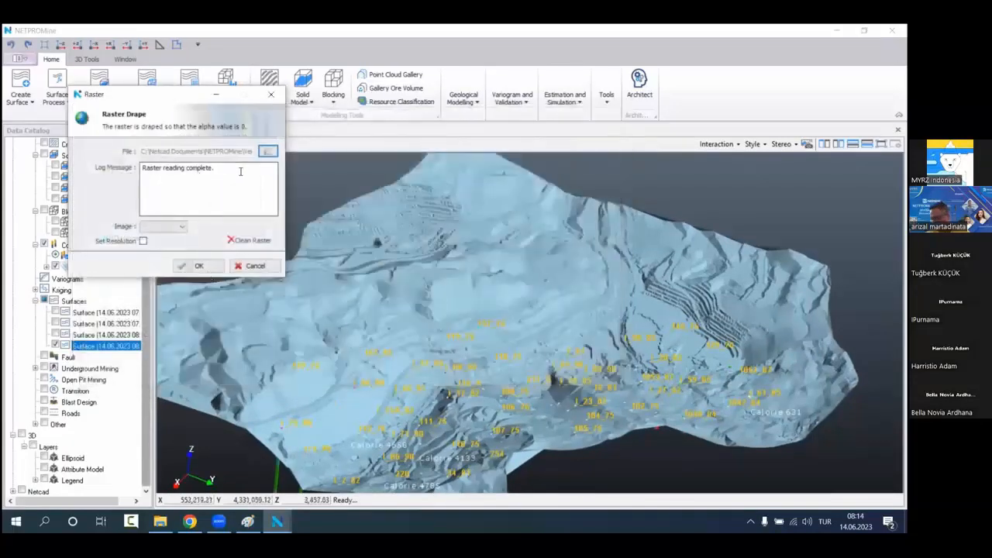
pyautogui.click(197, 266)
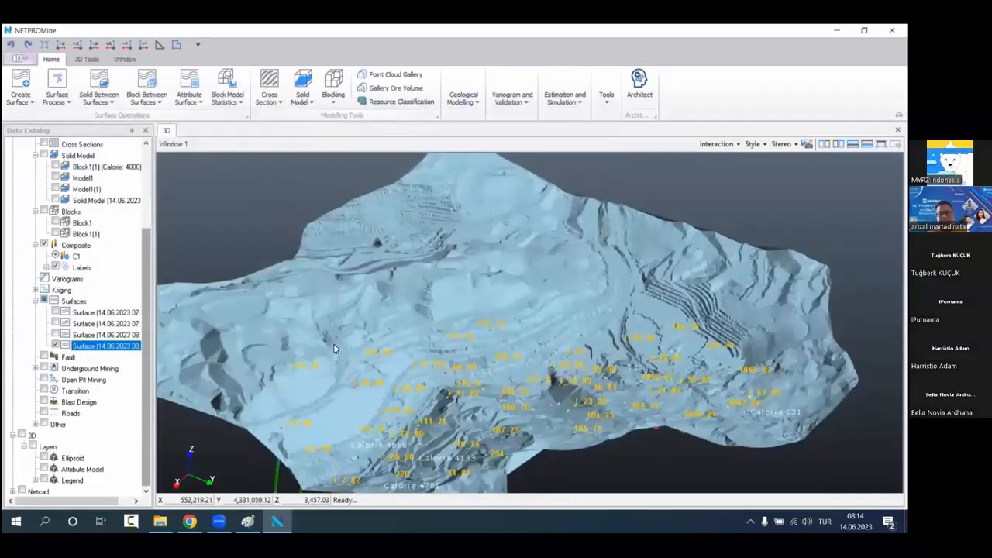
pyautogui.scroll(5, 446, 314)
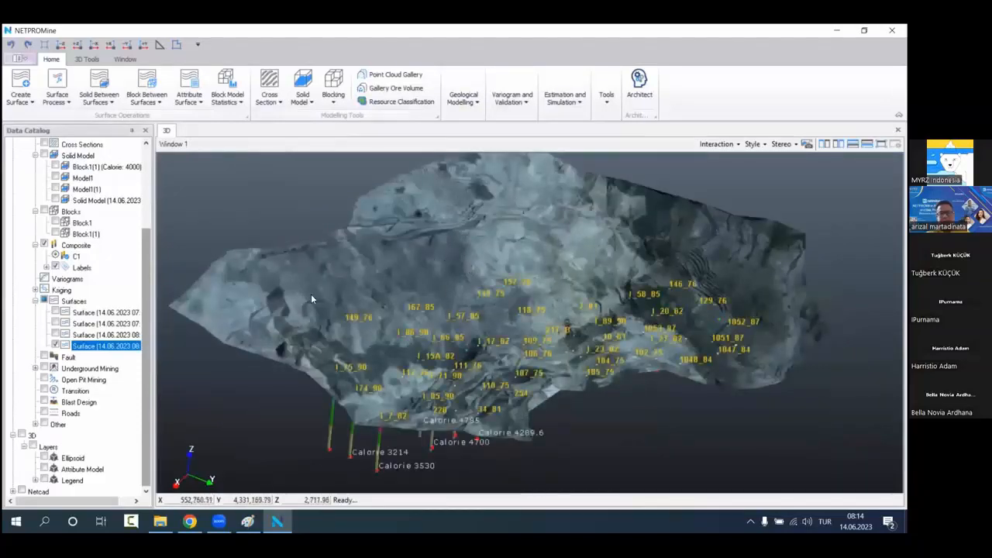
# Step: Set the draped terrain surface's style color to white
pyautogui.rightClick(128, 350)
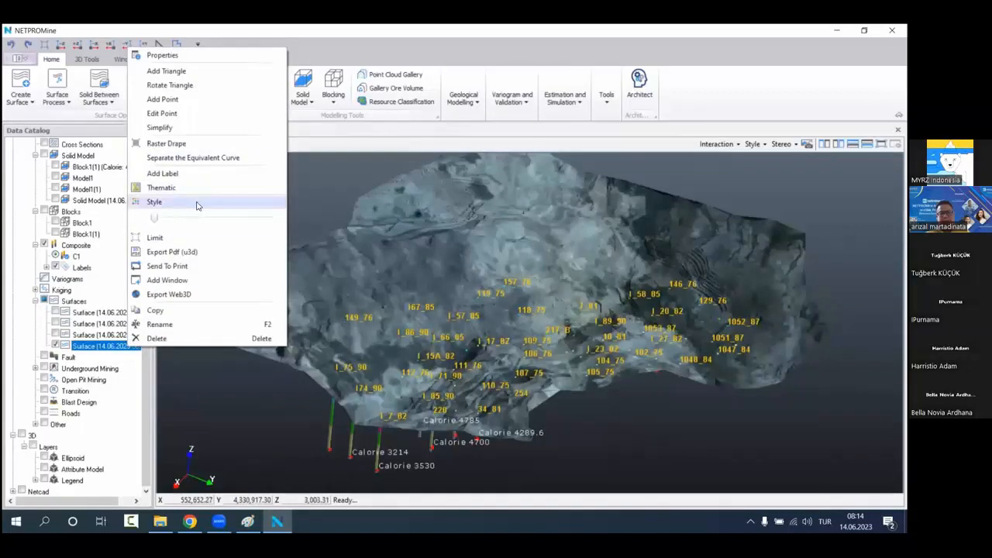
pyautogui.click(197, 205)
pyautogui.click(372, 202)
pyautogui.click(383, 254)
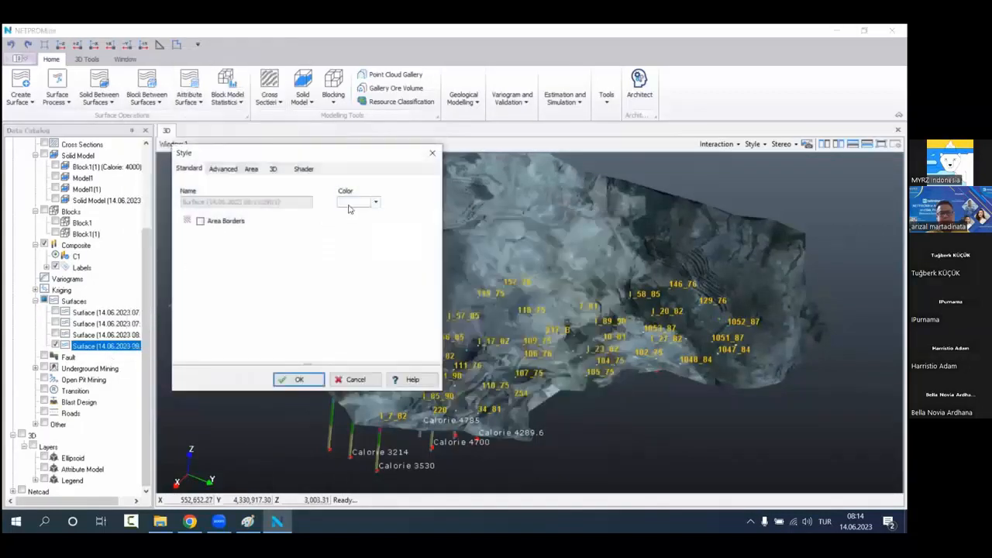
pyautogui.click(299, 379)
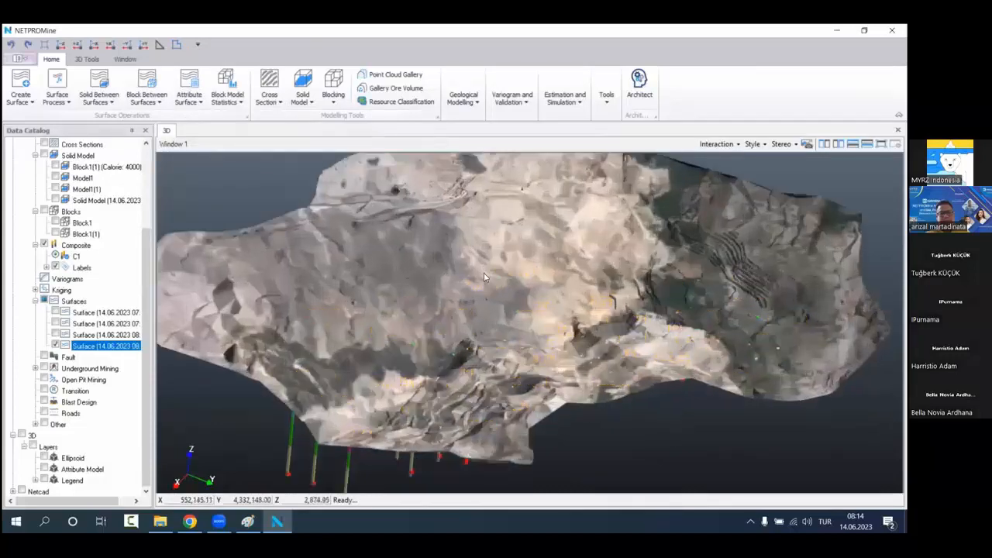
# Step: Open the raw sample display settings for the Coal project's bore holes
pyautogui.scroll(-2, 484, 271)
pyautogui.moveTo(484, 270); pyautogui.dragTo(549, 290)
pyautogui.scroll(1, 551, 260)
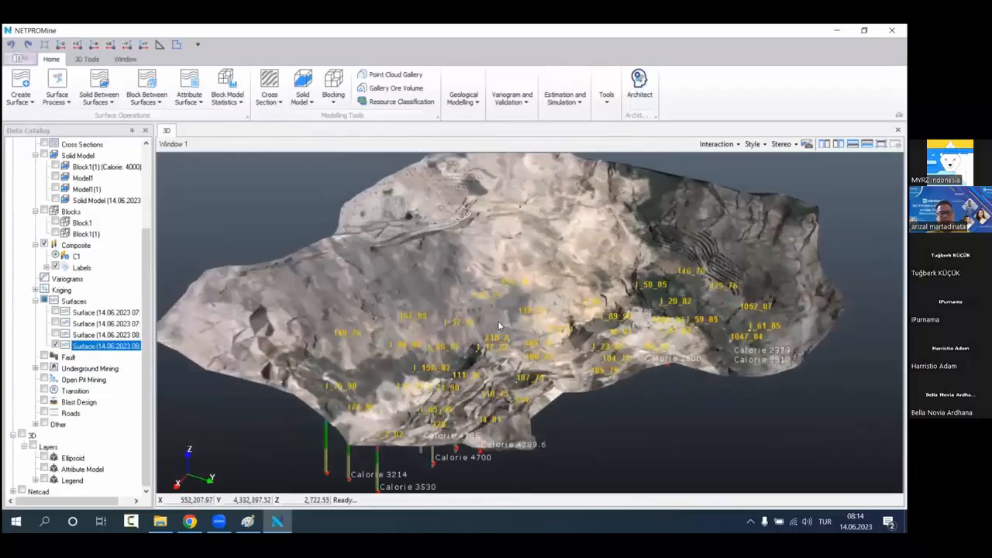
pyautogui.moveTo(503, 320); pyautogui.dragTo(544, 287)
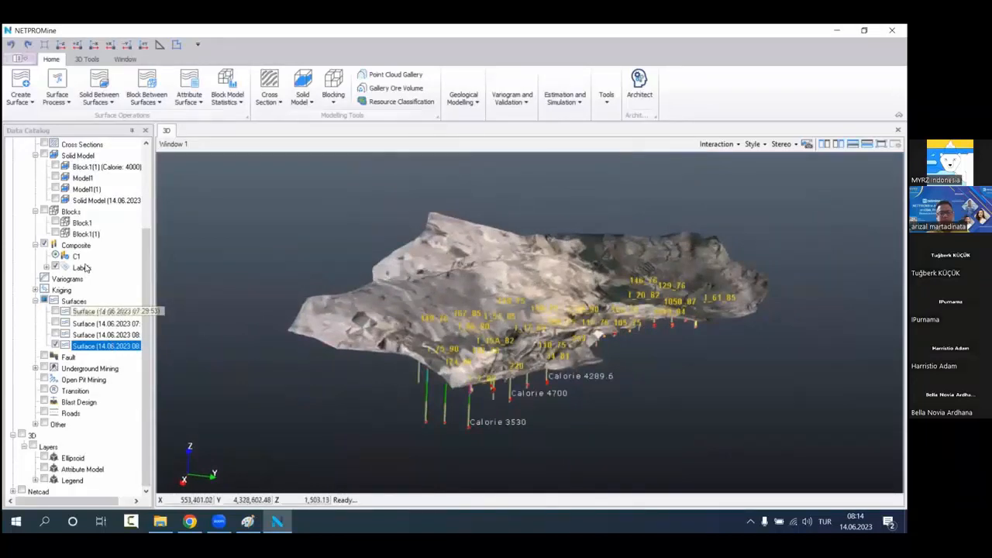
pyautogui.scroll(4, 85, 267)
pyautogui.rightClick(113, 155)
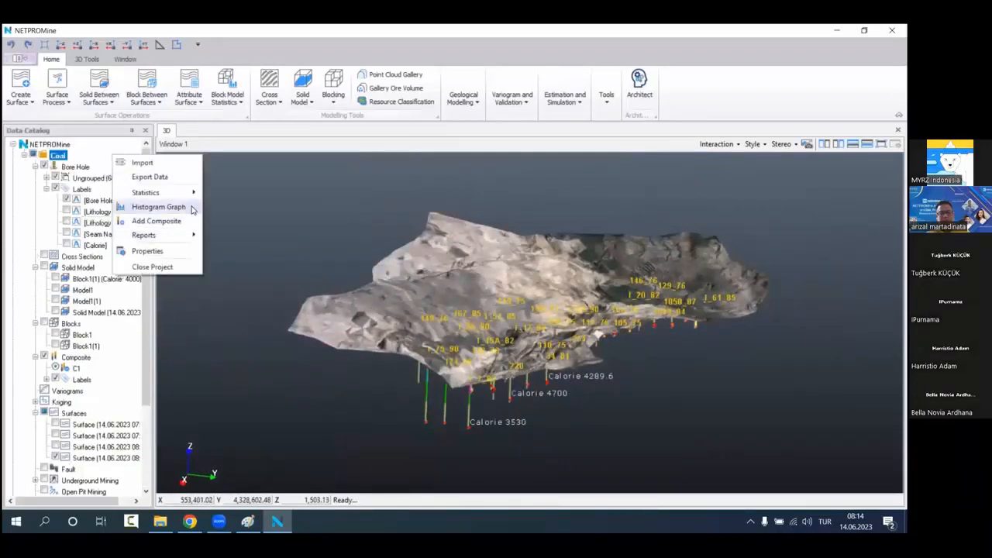
pyautogui.click(76, 166)
pyautogui.rightClick(90, 168)
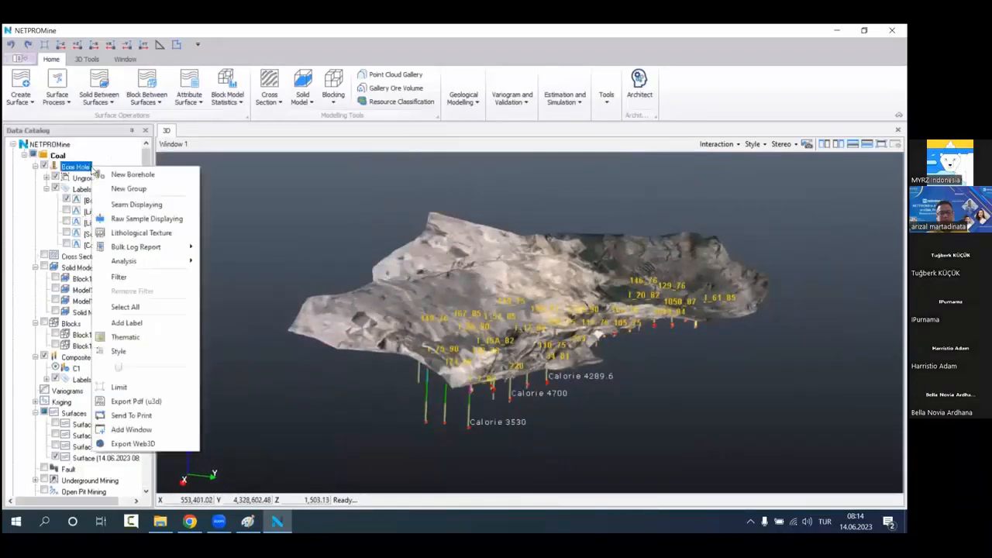
pyautogui.click(148, 220)
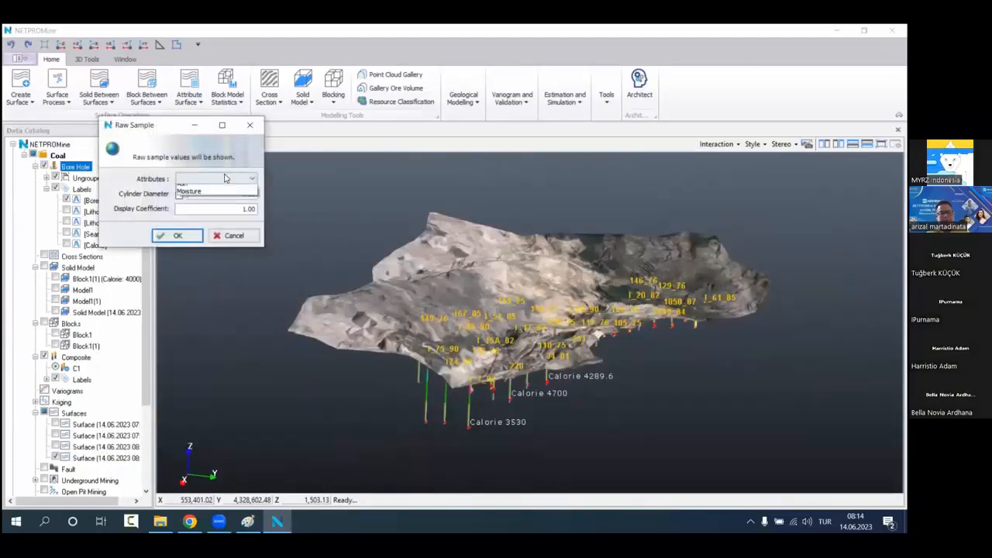